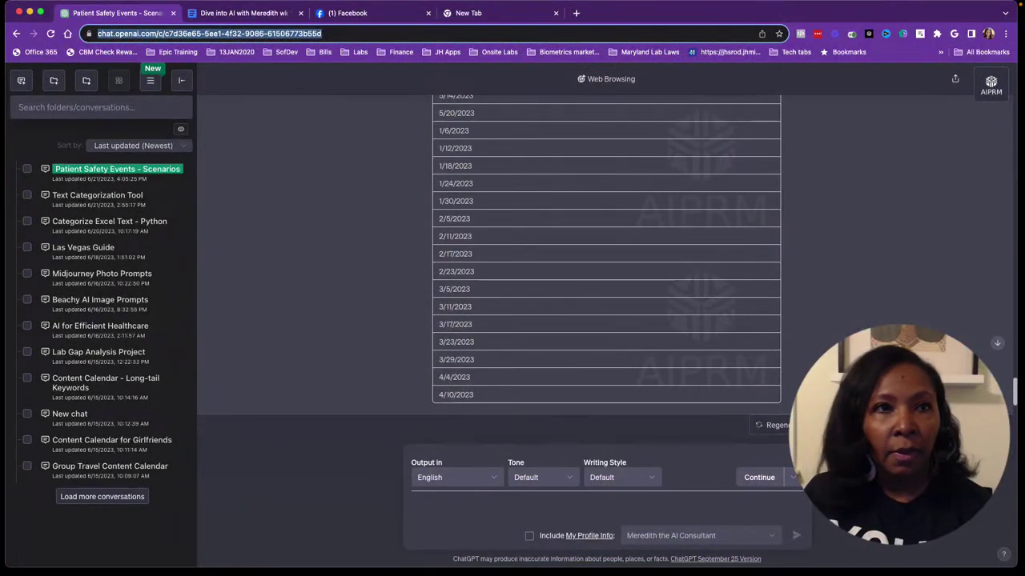
Switch to the Facebook tab holding the post with the shared ChatGPT conversation link
scroll(606, 248, "up", 1)
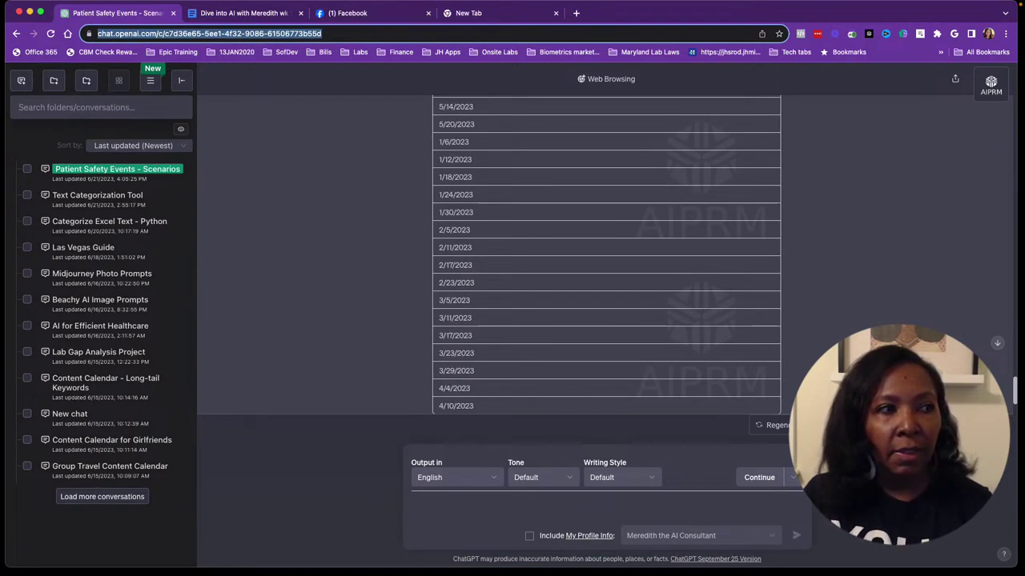
left_click(382, 14)
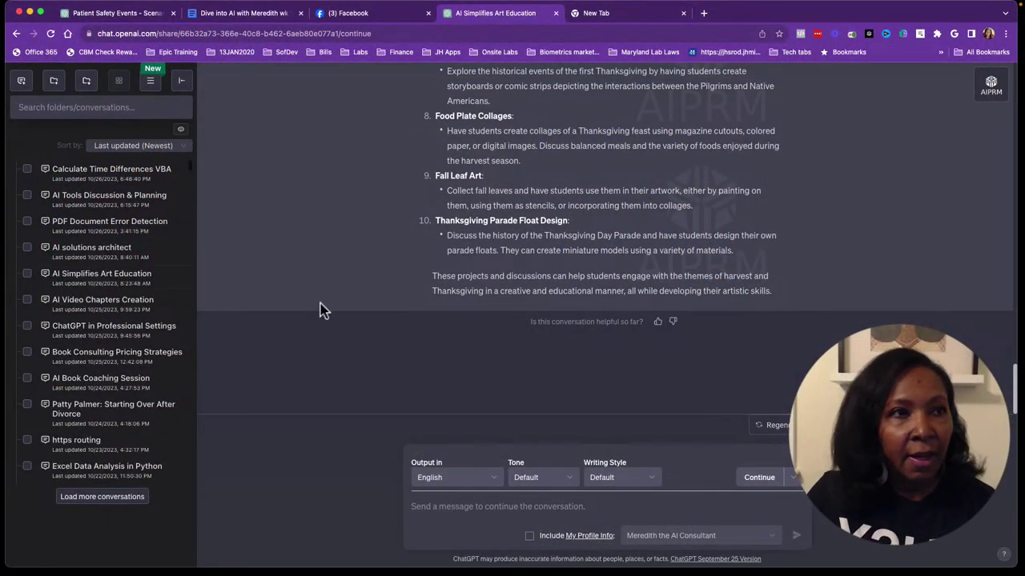
scroll(368, 315, "up", 3)
scroll(368, 314, "up", 5)
scroll(368, 315, "up", 10)
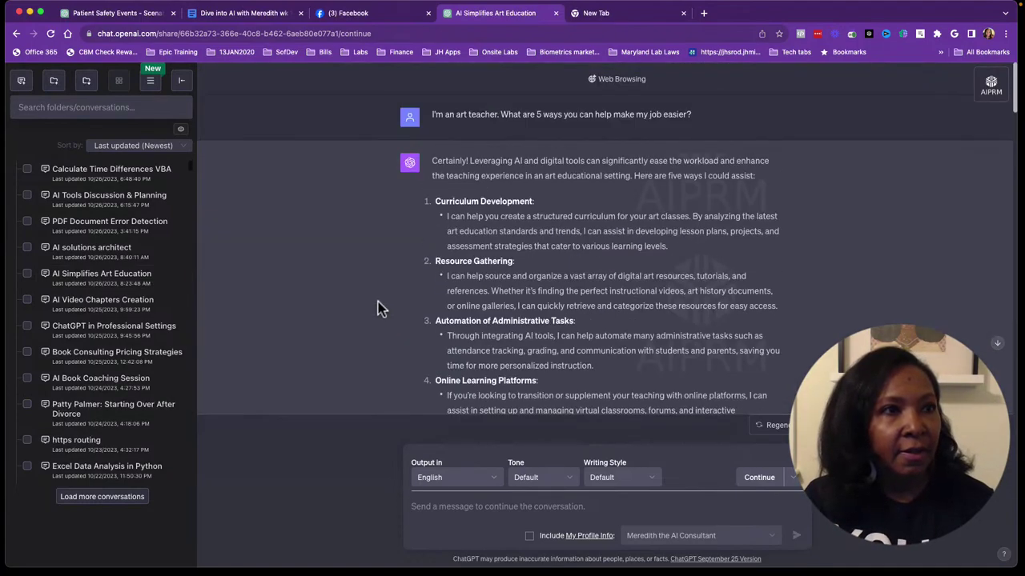
scroll(675, 285, "down", 1)
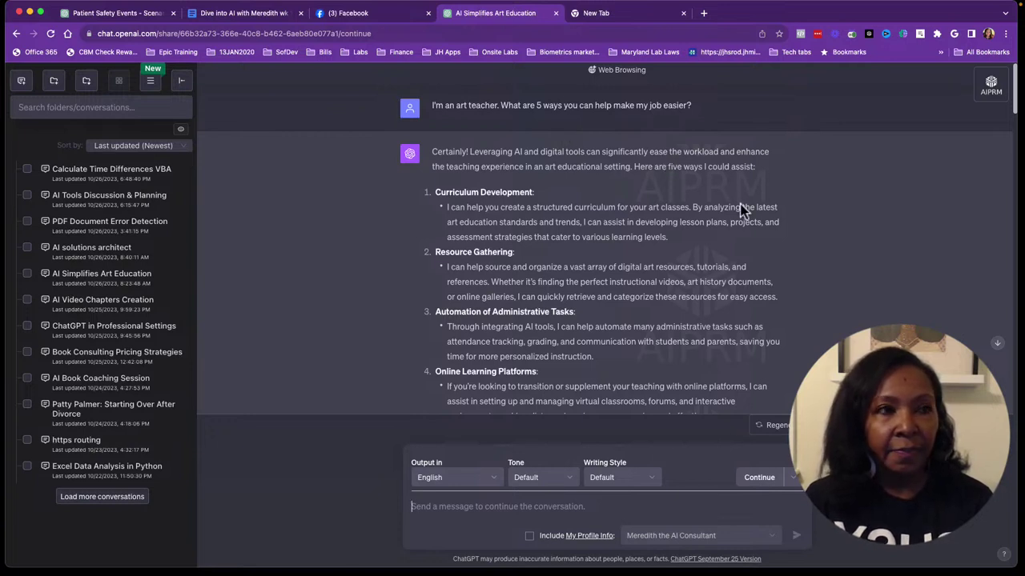
scroll(740, 210, "down", 2)
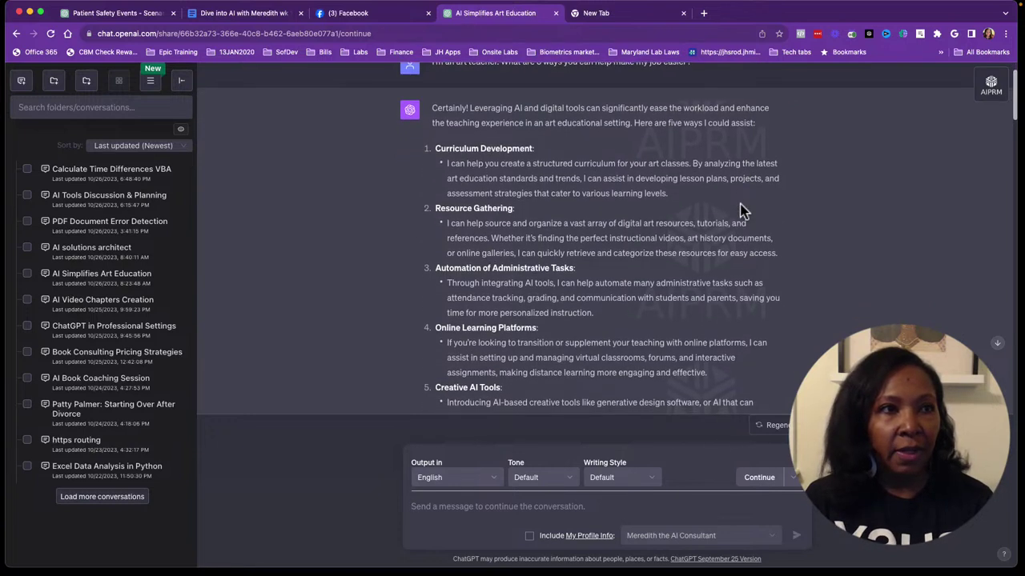
scroll(741, 210, "down", 1)
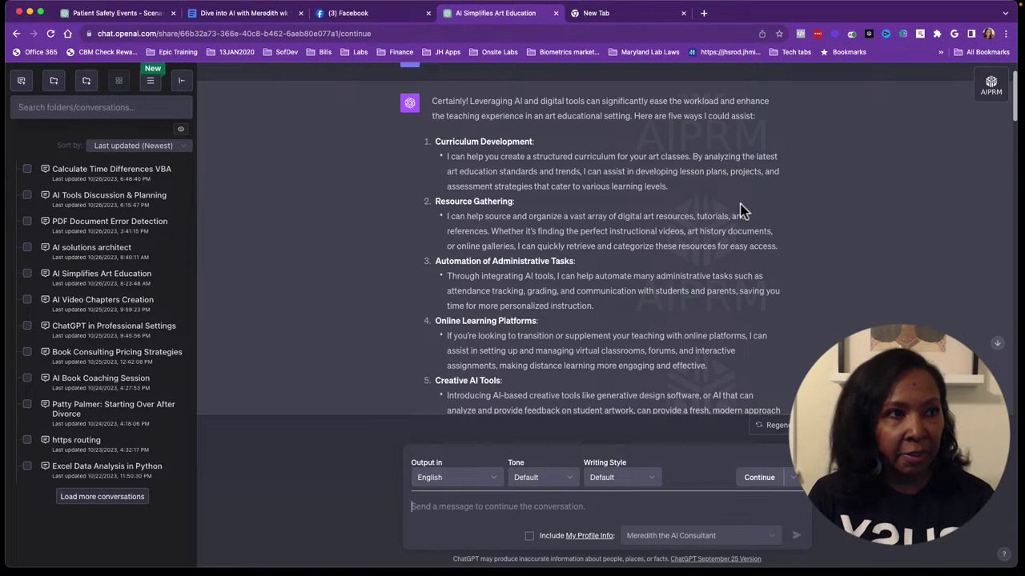
scroll(741, 210, "down", 3)
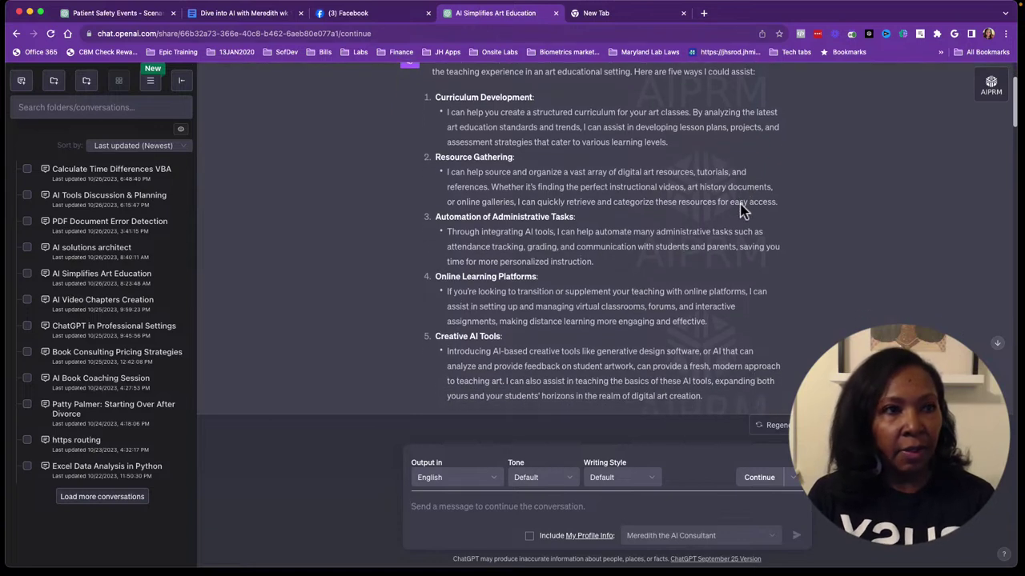
scroll(741, 210, "down", 1)
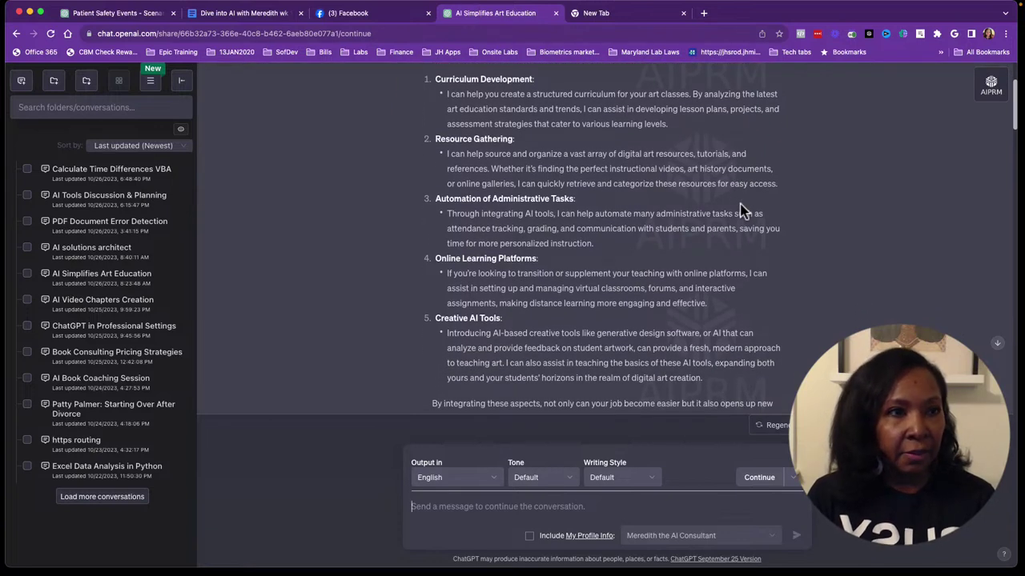
scroll(741, 210, "down", 2)
scroll(740, 209, "down", 1)
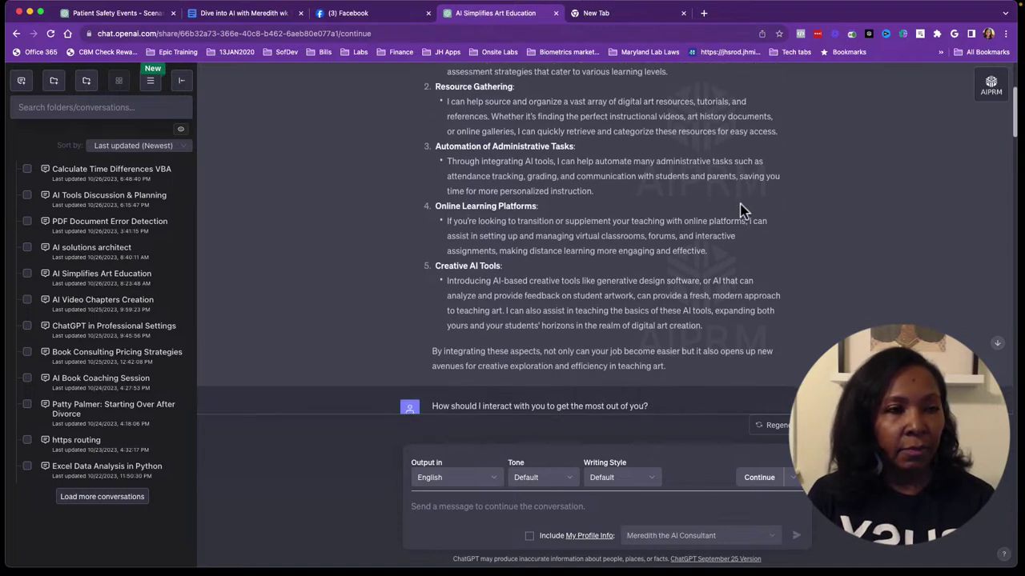
scroll(741, 209, "down", 1)
scroll(741, 209, "down", 1)
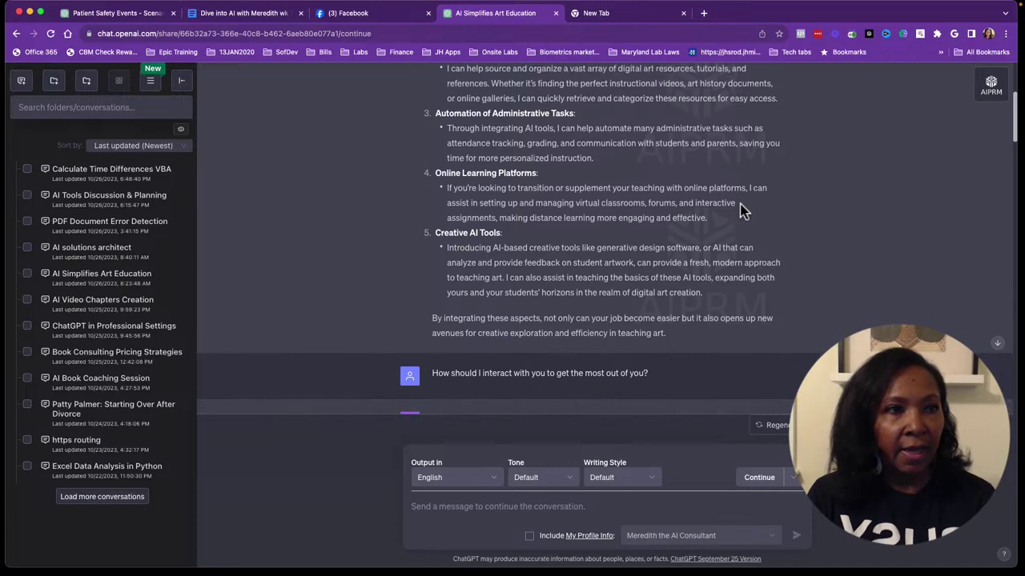
scroll(741, 209, "down", 1)
scroll(740, 210, "down", 1)
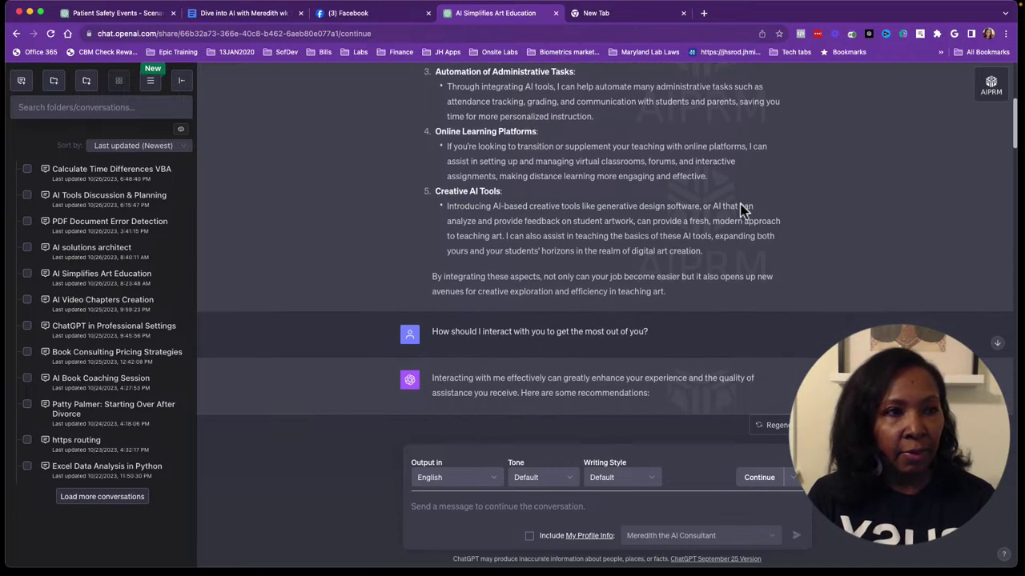
scroll(740, 210, "down", 1)
scroll(741, 209, "down", 3)
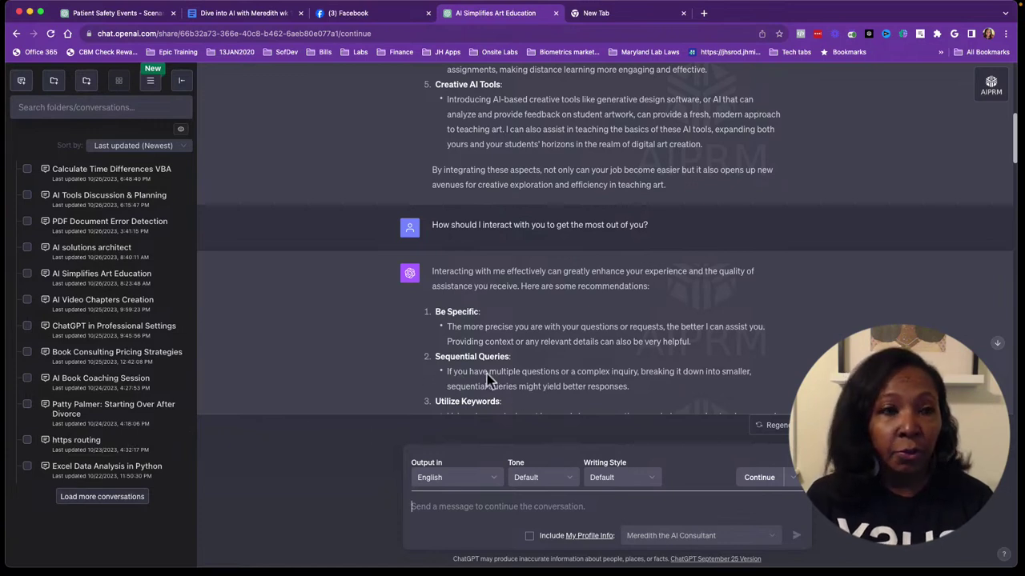
scroll(497, 378, "down", 2)
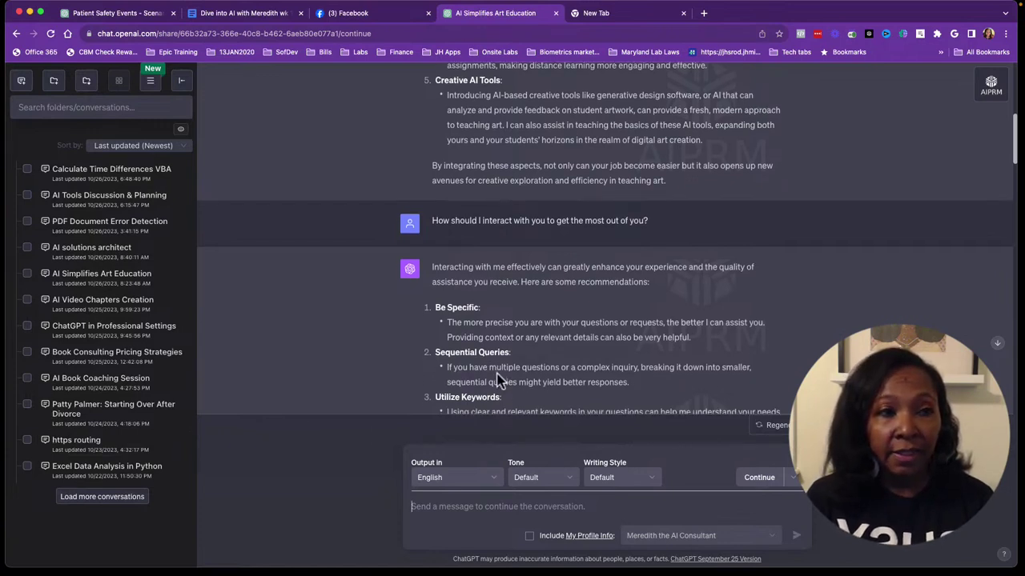
scroll(496, 378, "down", 2)
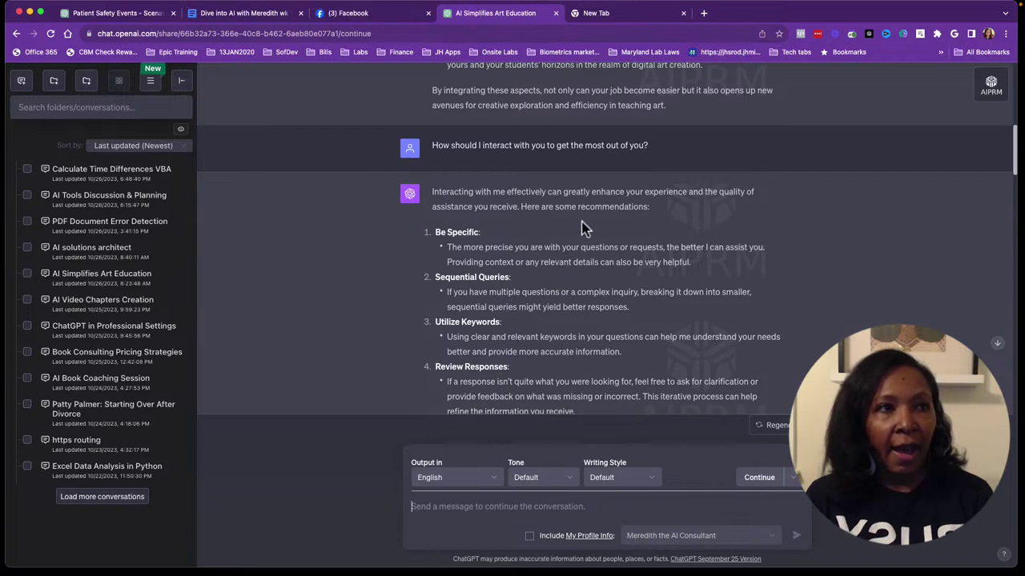
scroll(592, 210, "down", 1)
scroll(593, 214, "down", 2)
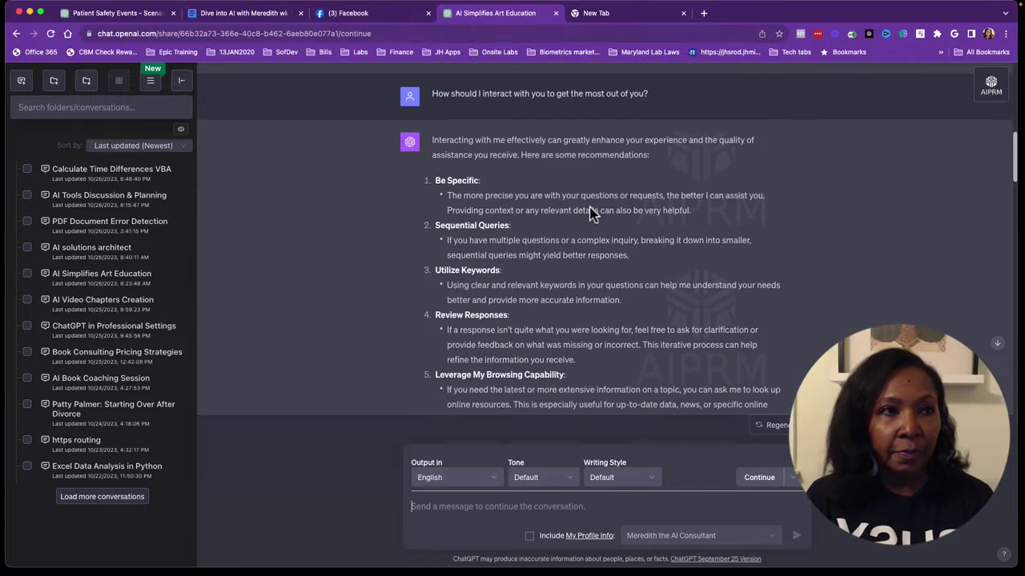
scroll(593, 214, "down", 2)
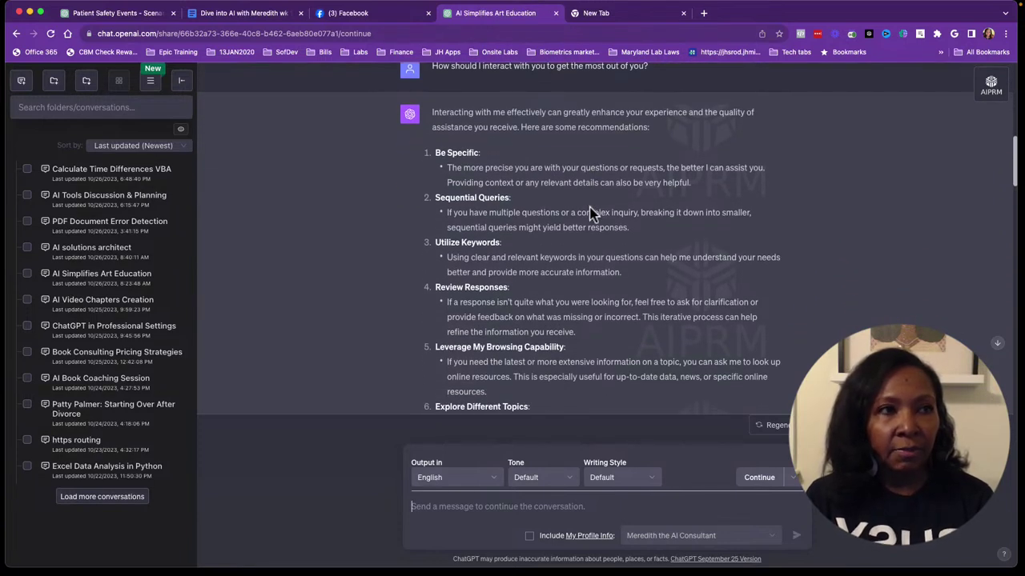
scroll(600, 169, "down", 2)
scroll(605, 175, "down", 2)
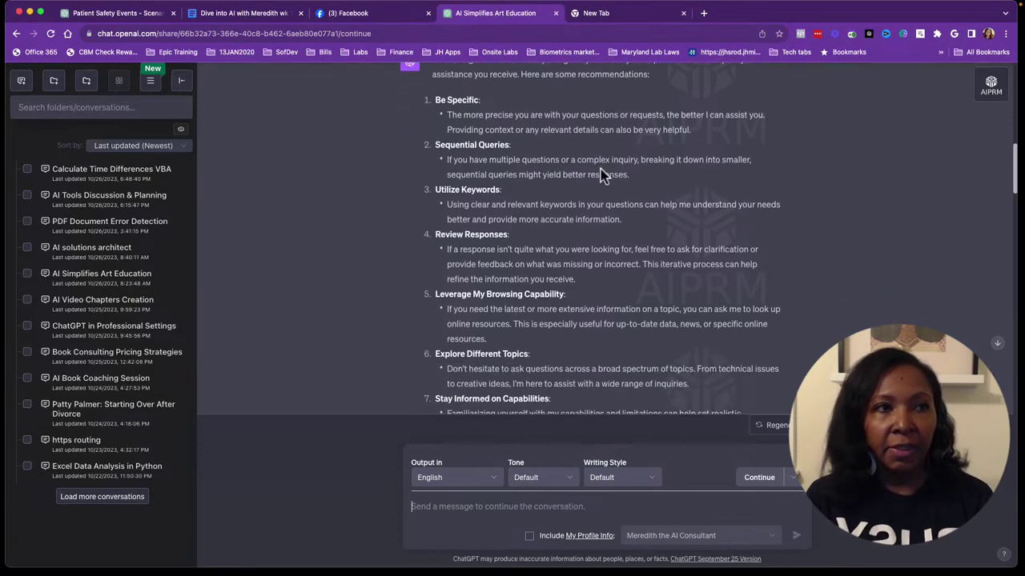
scroll(605, 175, "down", 1)
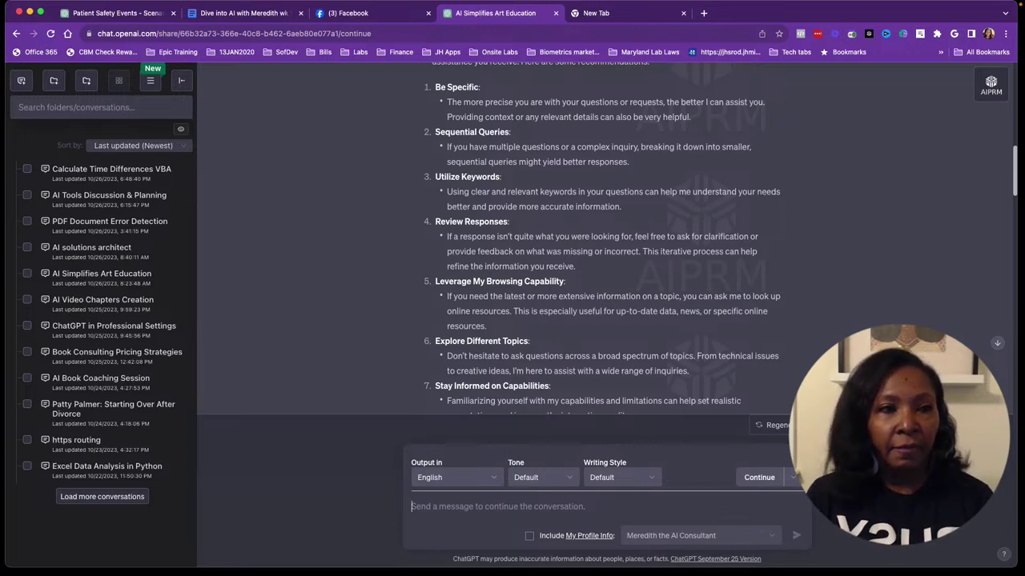
scroll(486, 244, "down", 1)
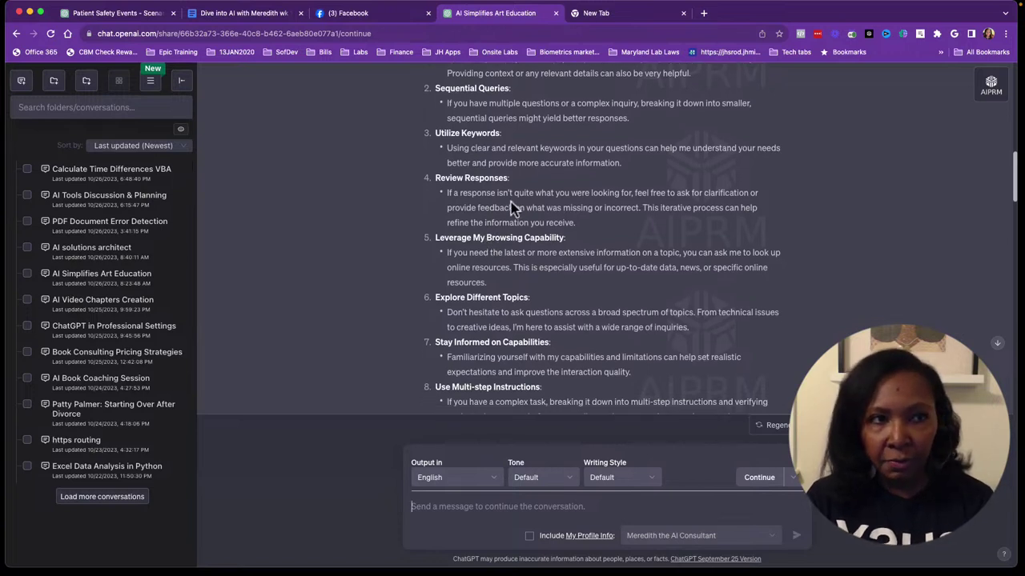
scroll(512, 206, "down", 1)
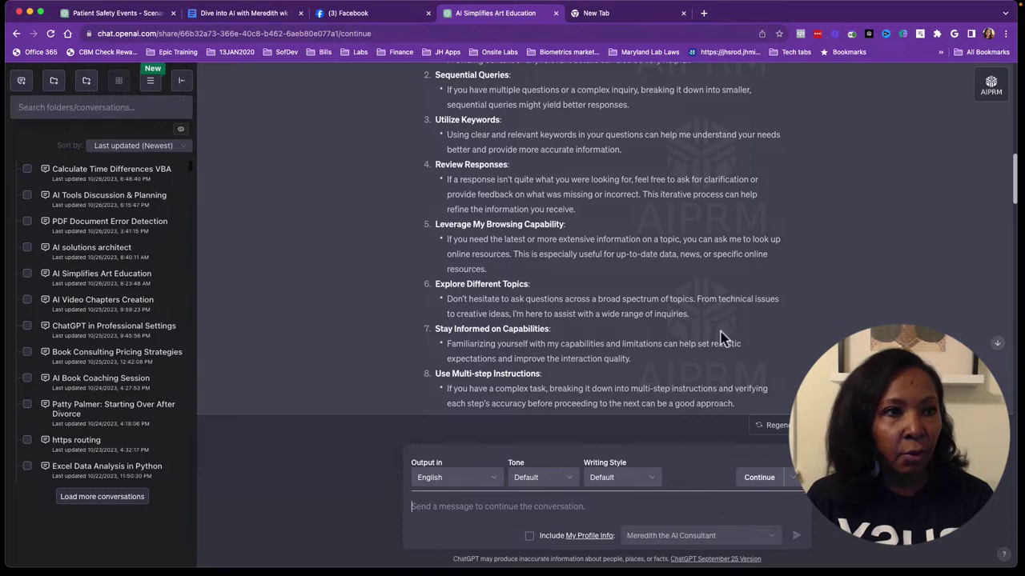
scroll(721, 338, "down", 2)
scroll(720, 339, "down", 1)
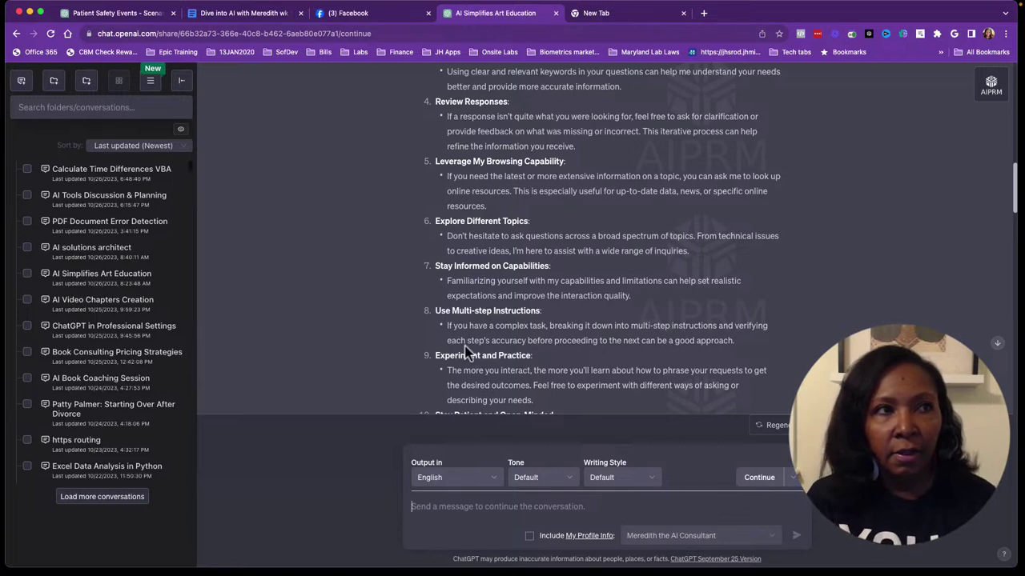
scroll(650, 330, "down", 1)
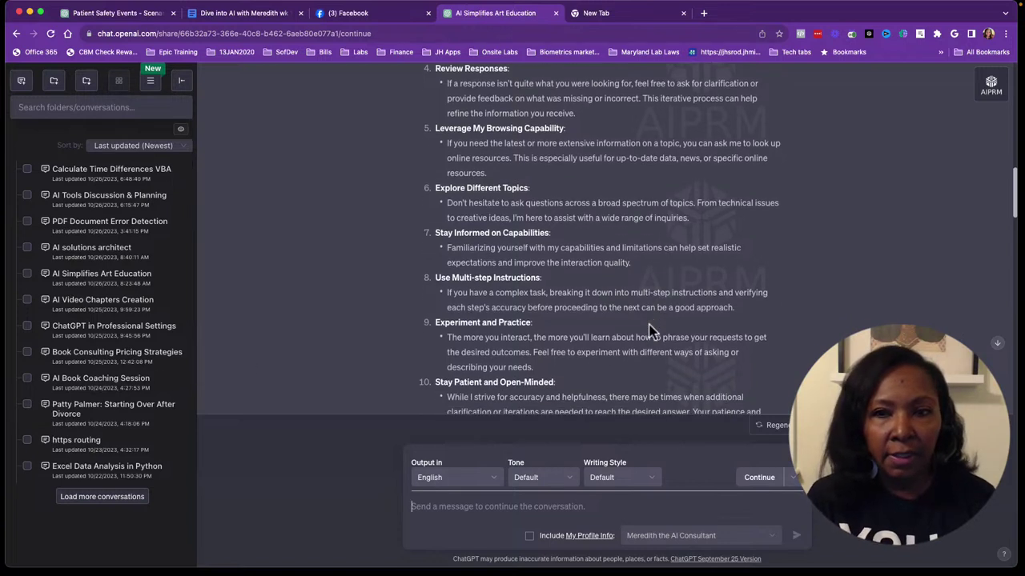
scroll(650, 330, "down", 1)
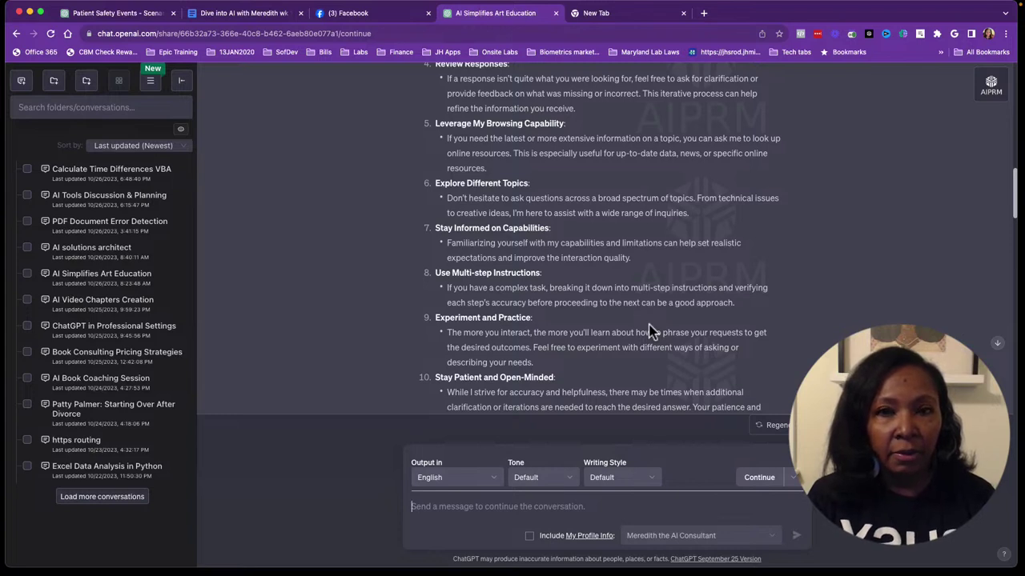
scroll(649, 332, "down", 1)
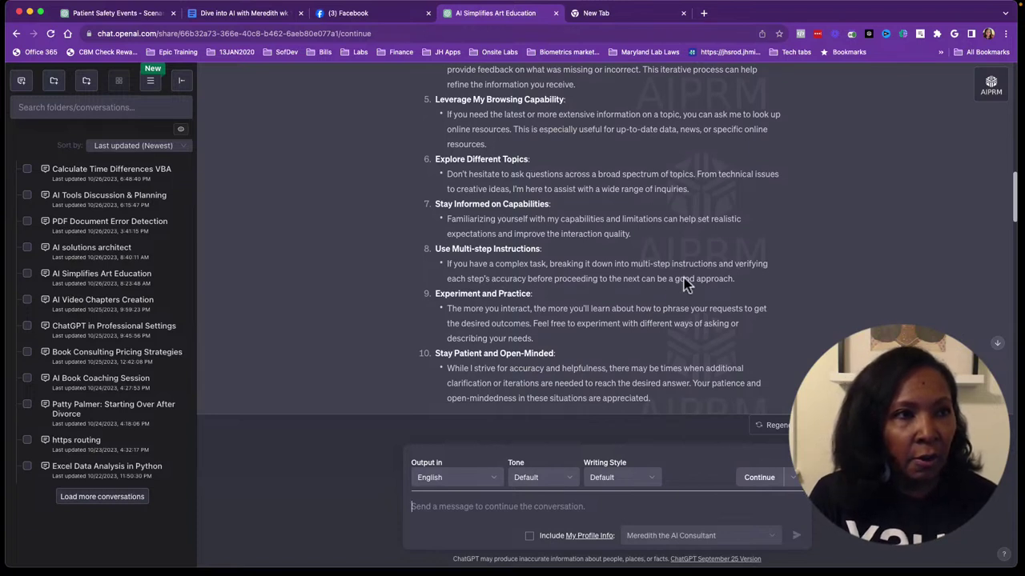
scroll(683, 279, "down", 1)
scroll(683, 279, "down", 1)
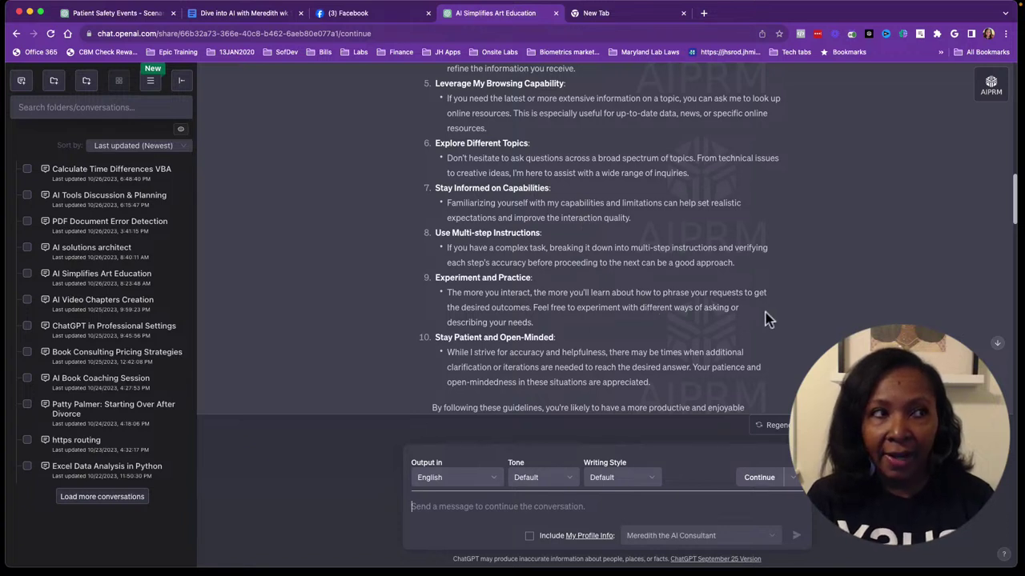
scroll(767, 320, "down", 2)
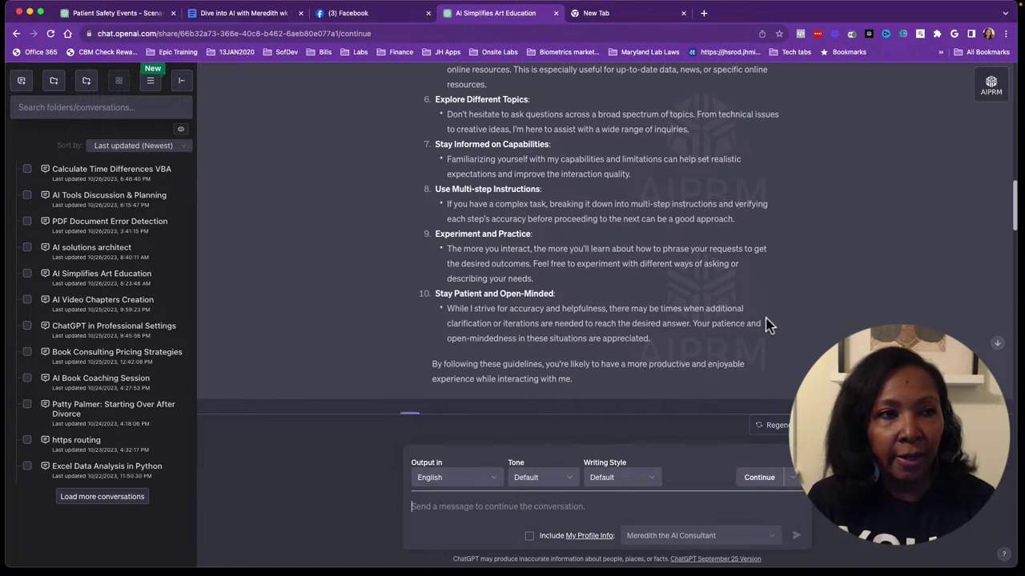
scroll(767, 325, "down", 3)
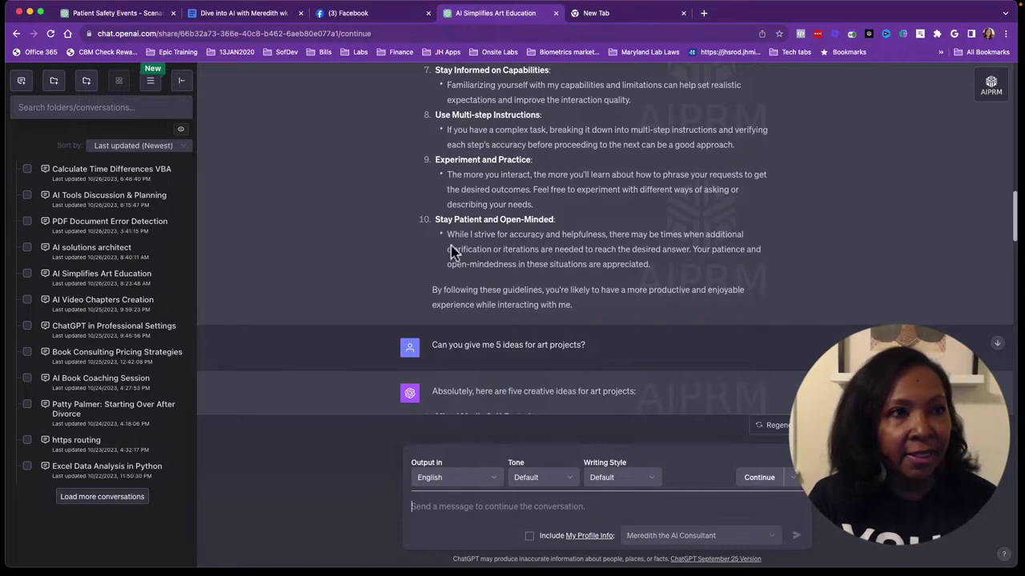
scroll(524, 229, "down", 3)
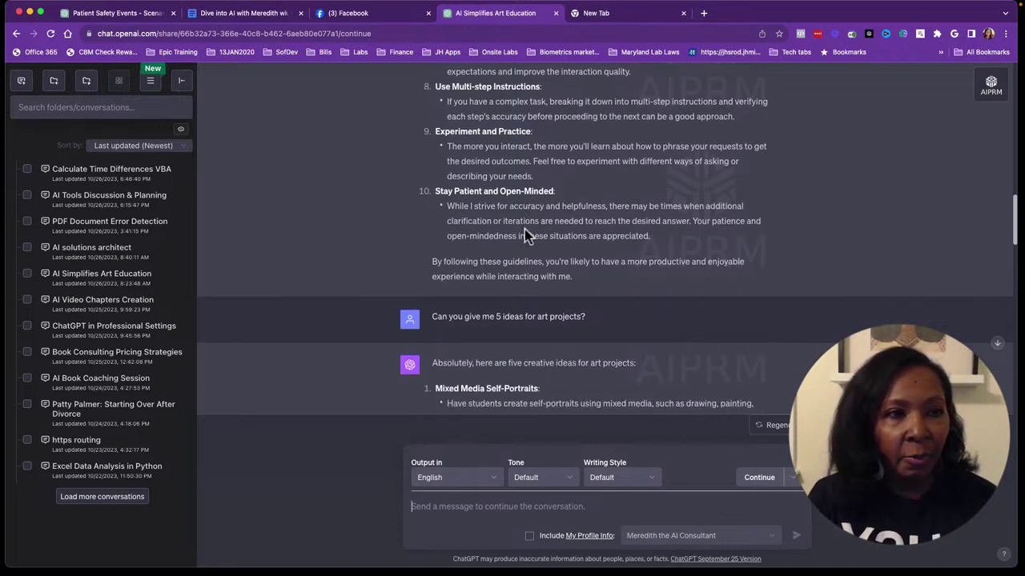
scroll(524, 229, "down", 1)
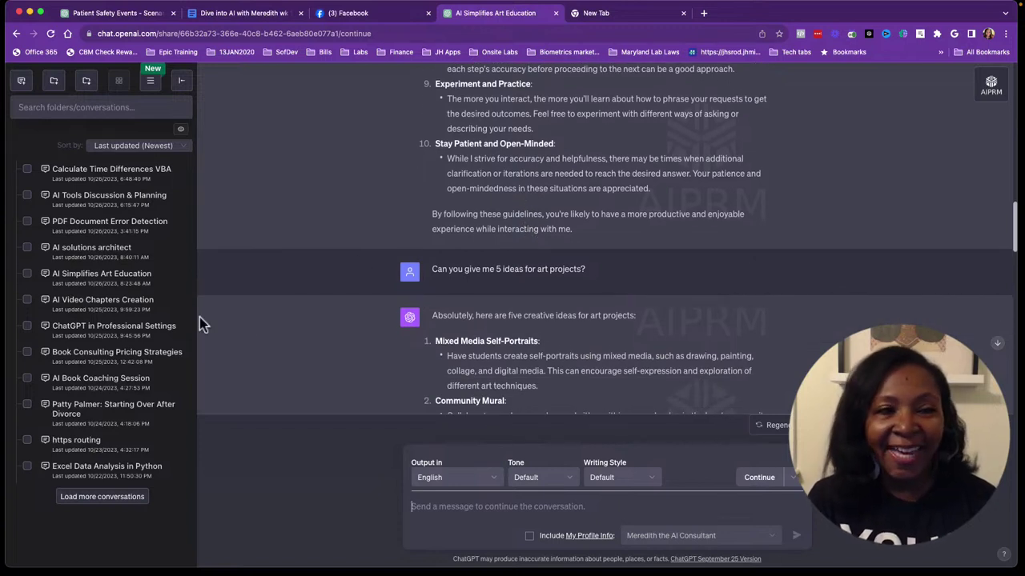
scroll(570, 320, "down", 1)
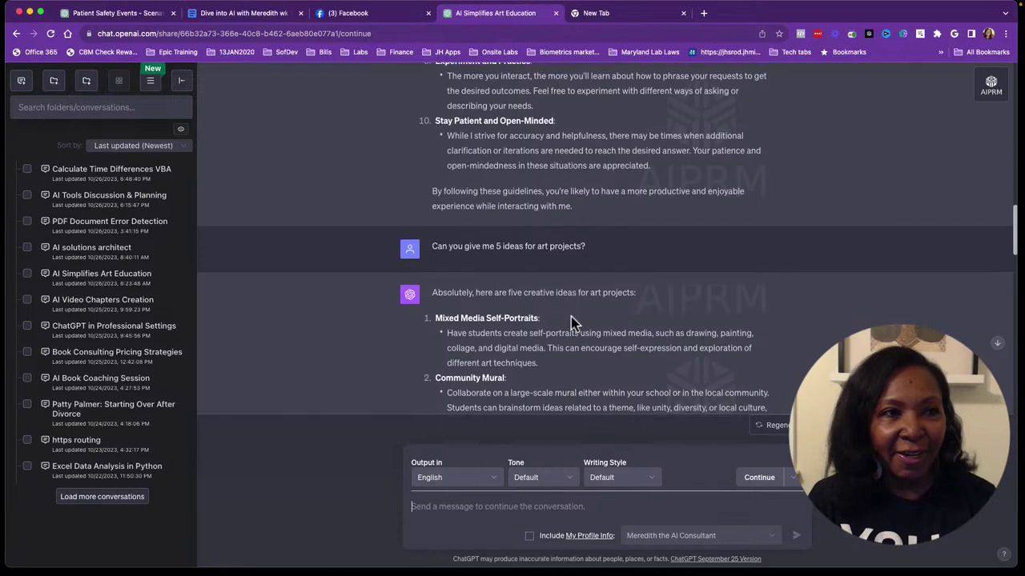
scroll(571, 320, "down", 1)
scroll(570, 317, "down", 2)
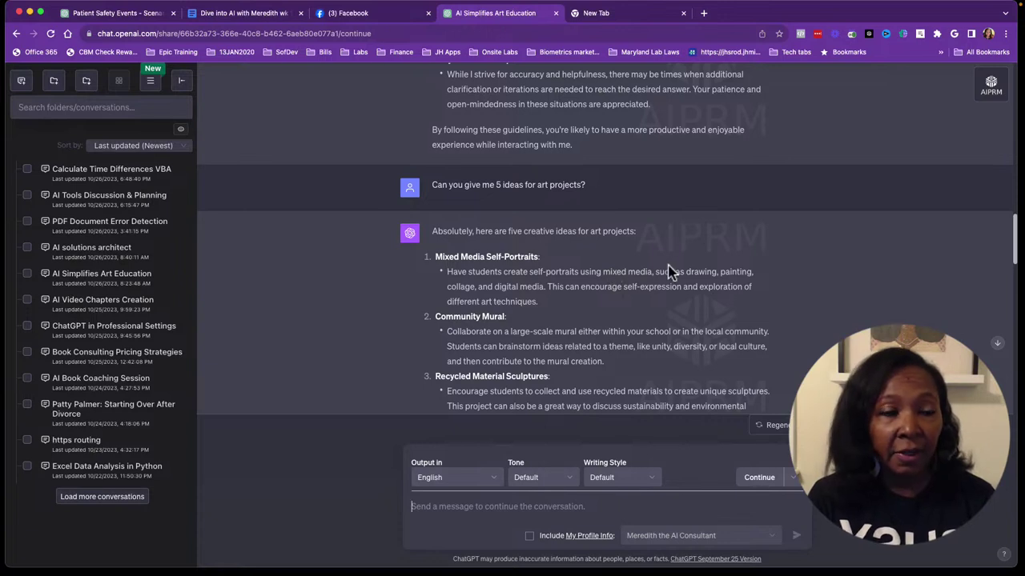
scroll(671, 272, "down", 1)
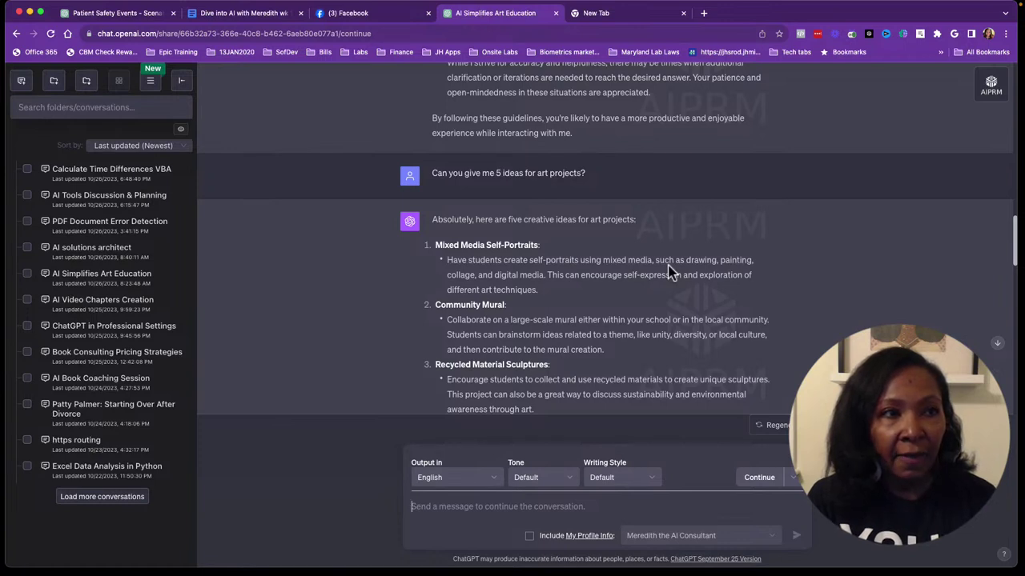
scroll(670, 272, "down", 2)
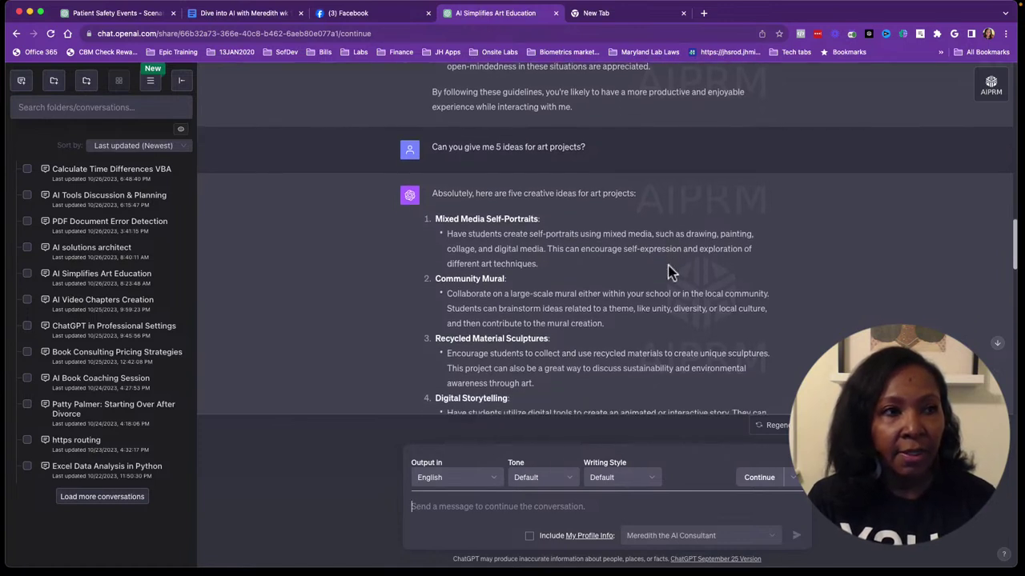
scroll(626, 265, "down", 2)
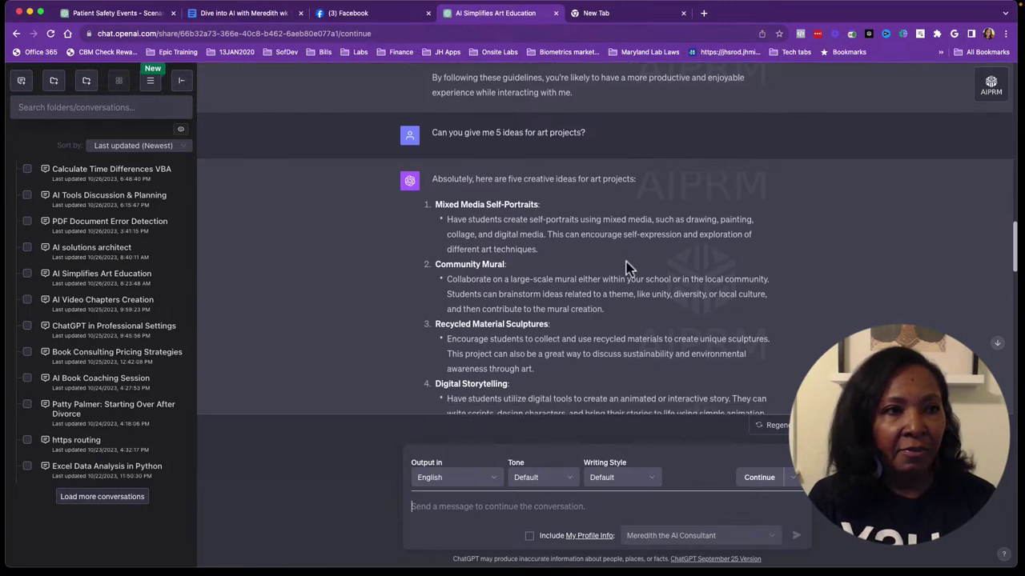
scroll(628, 268, "down", 3)
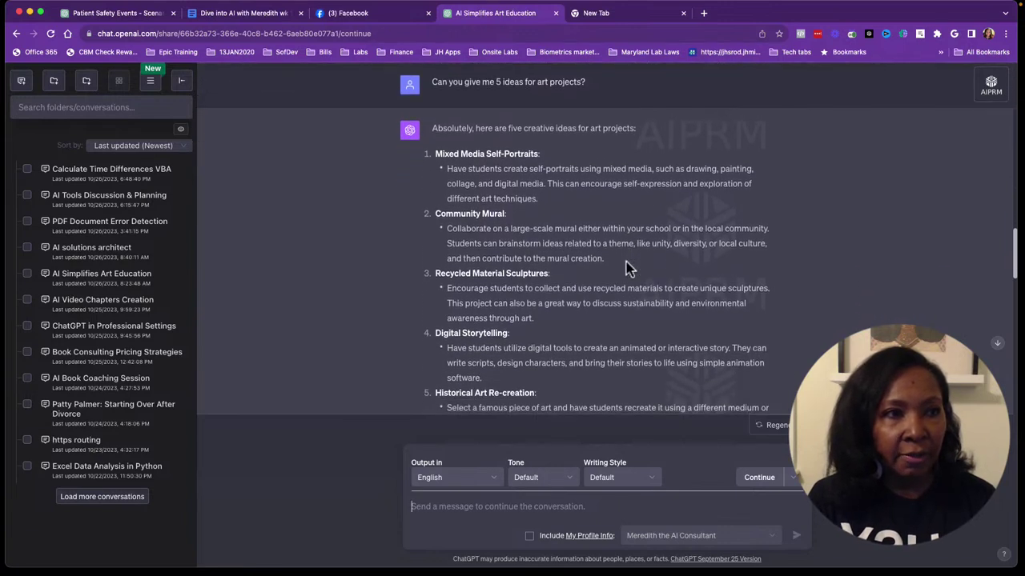
scroll(628, 268, "down", 2)
scroll(628, 269, "down", 2)
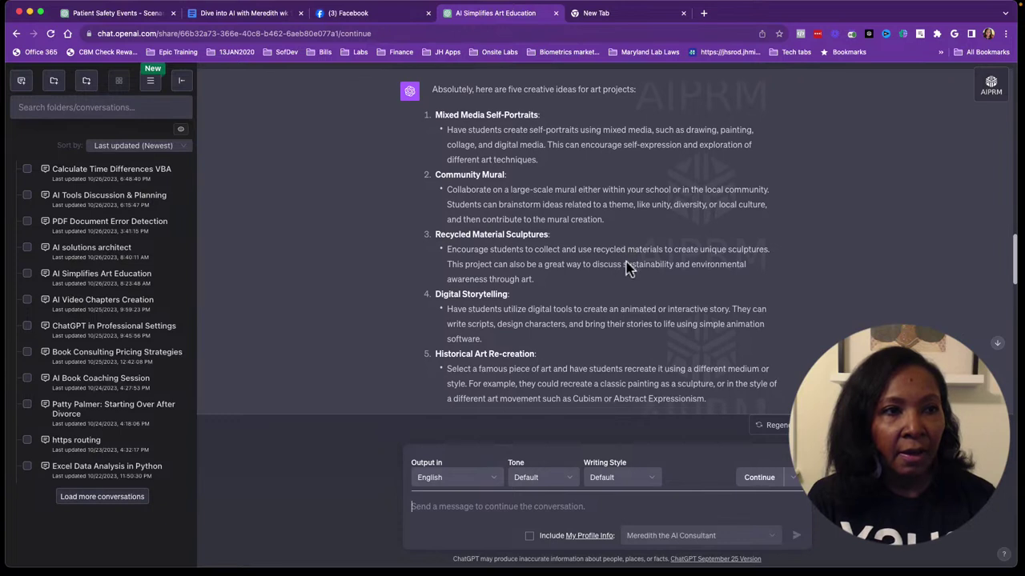
scroll(628, 268, "down", 2)
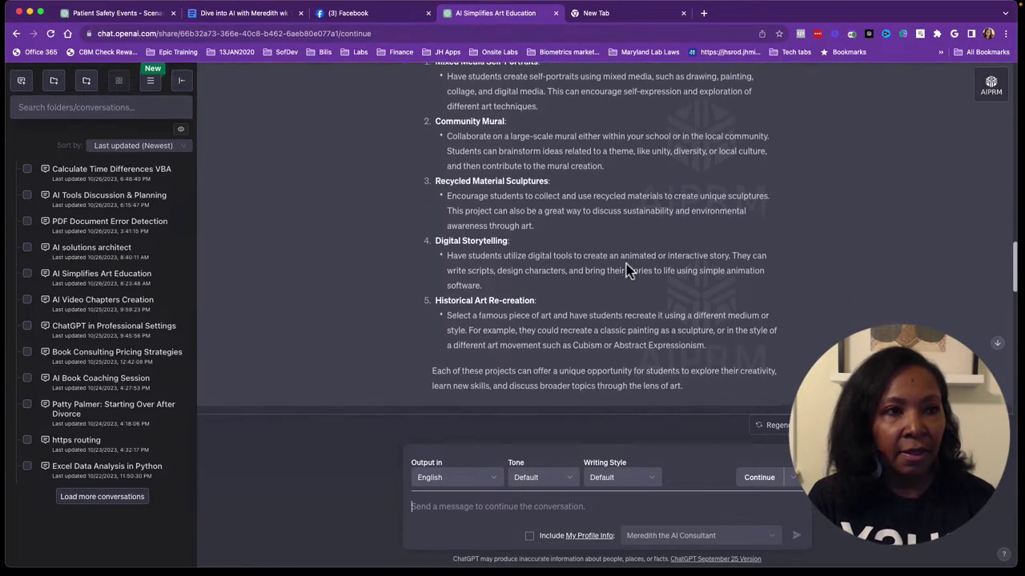
scroll(629, 268, "down", 2)
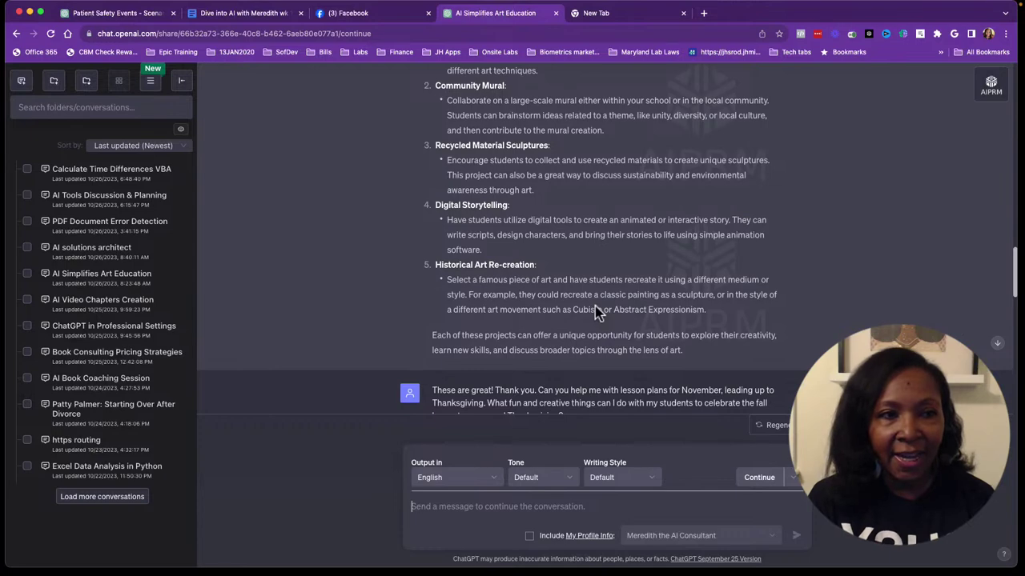
scroll(595, 306, "down", 2)
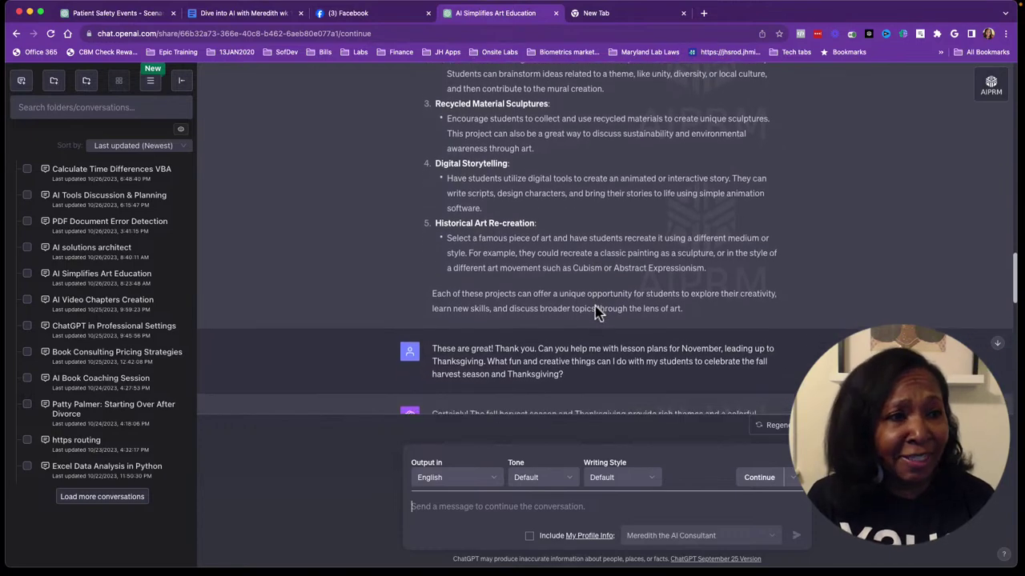
scroll(594, 307, "down", 1)
scroll(594, 307, "down", 2)
scroll(595, 308, "down", 1)
scroll(595, 306, "down", 1)
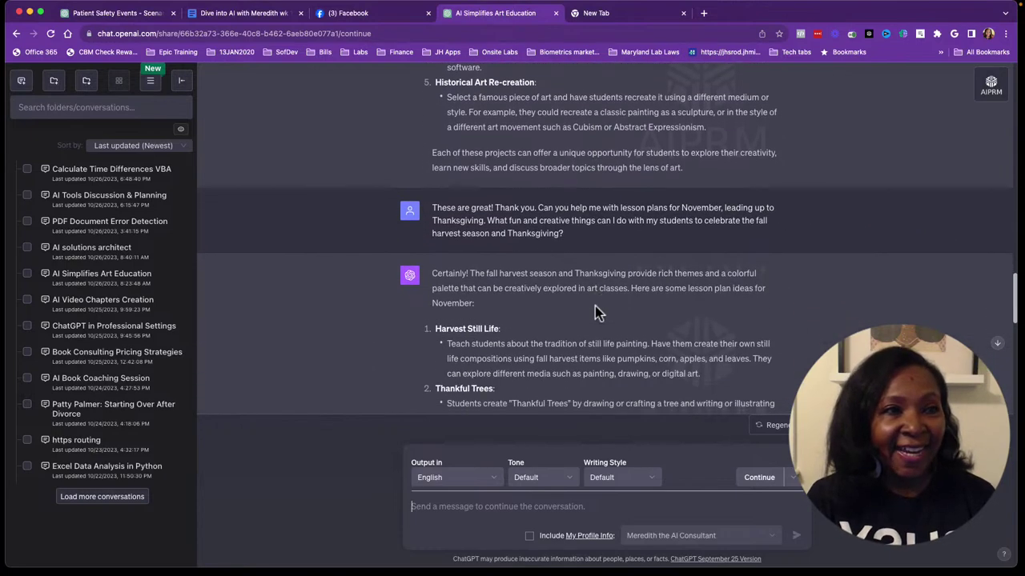
scroll(595, 306, "down", 1)
scroll(595, 306, "down", 1)
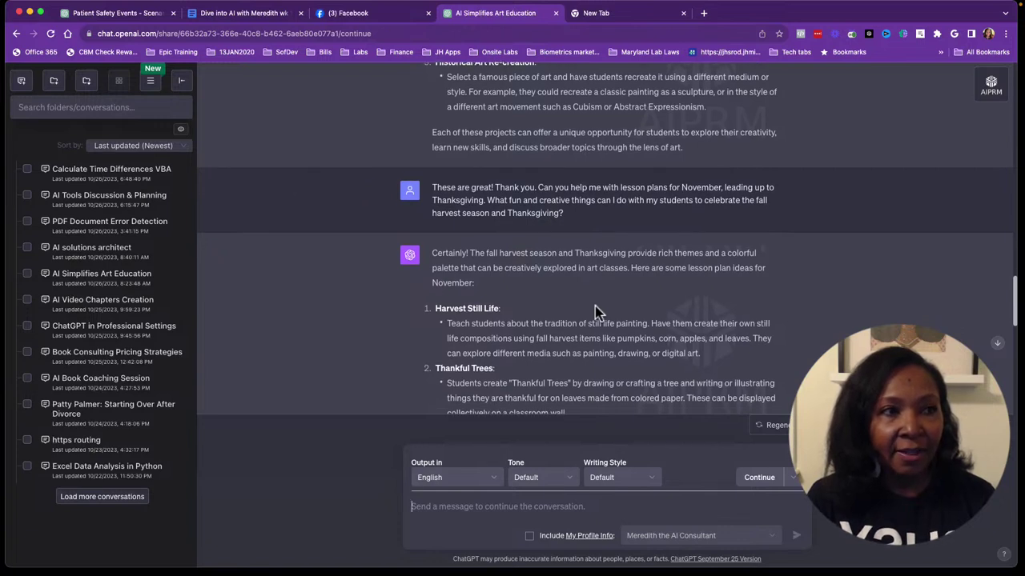
scroll(595, 306, "down", 1)
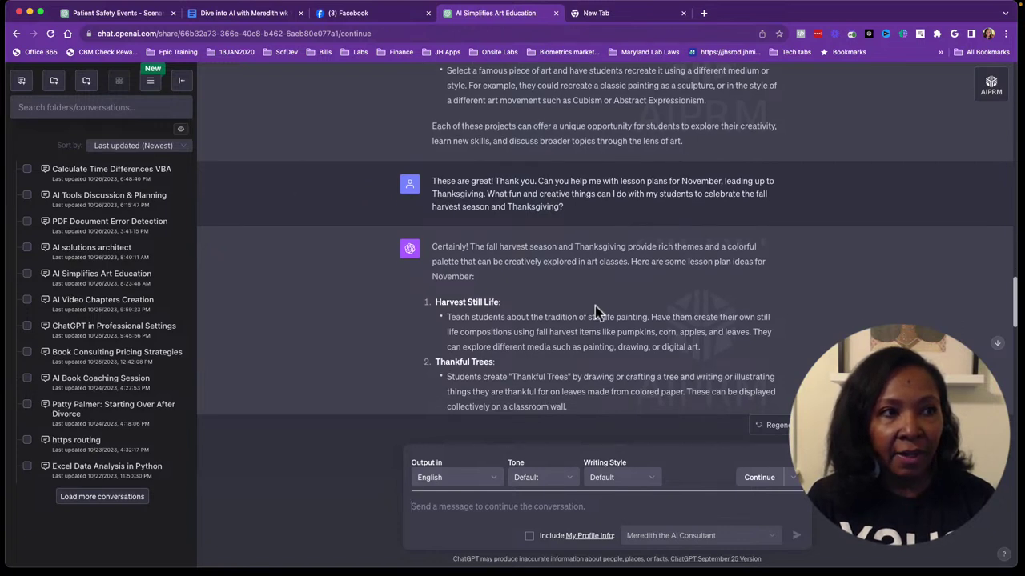
scroll(595, 305, "down", 1)
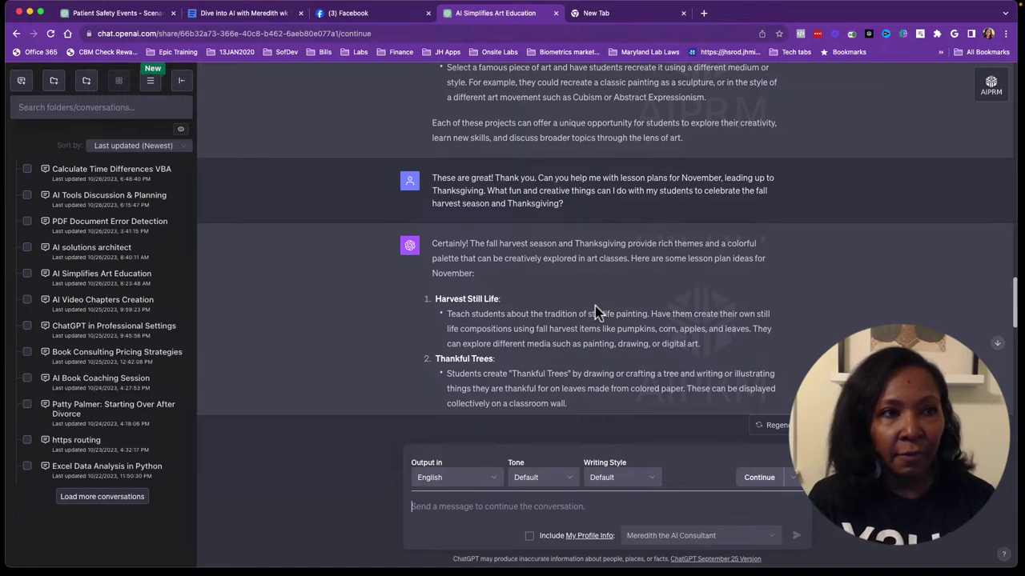
scroll(543, 294, "down", 3)
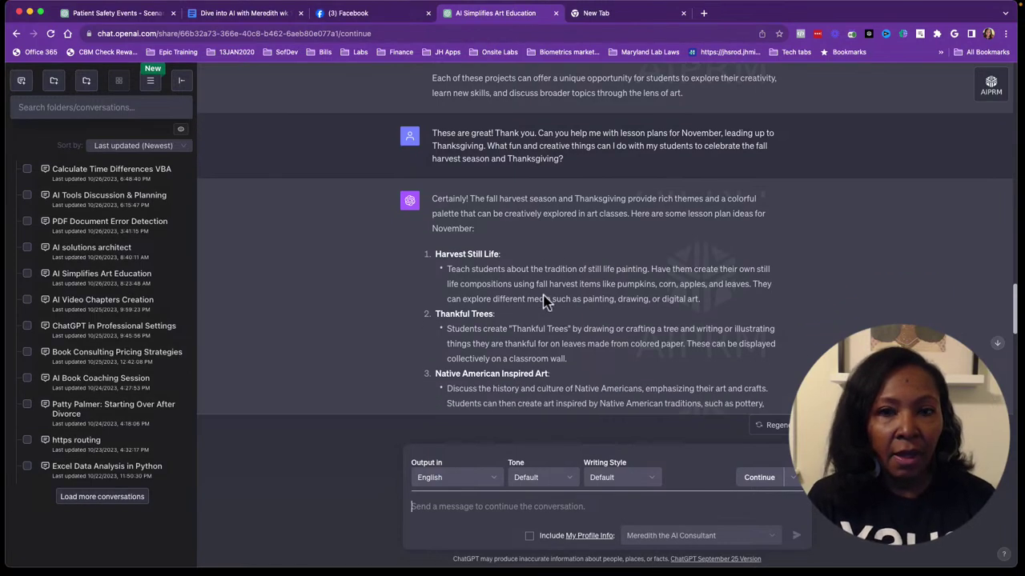
scroll(542, 299, "down", 1)
scroll(543, 299, "down", 1)
scroll(542, 298, "down", 2)
scroll(543, 298, "down", 3)
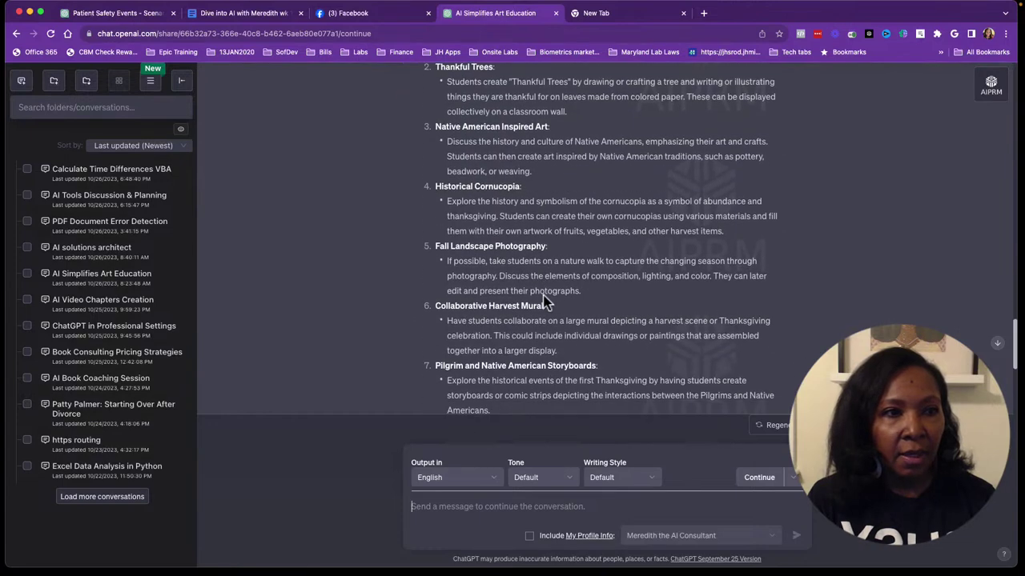
scroll(542, 300, "down", 2)
scroll(543, 300, "down", 2)
scroll(542, 300, "up", 5)
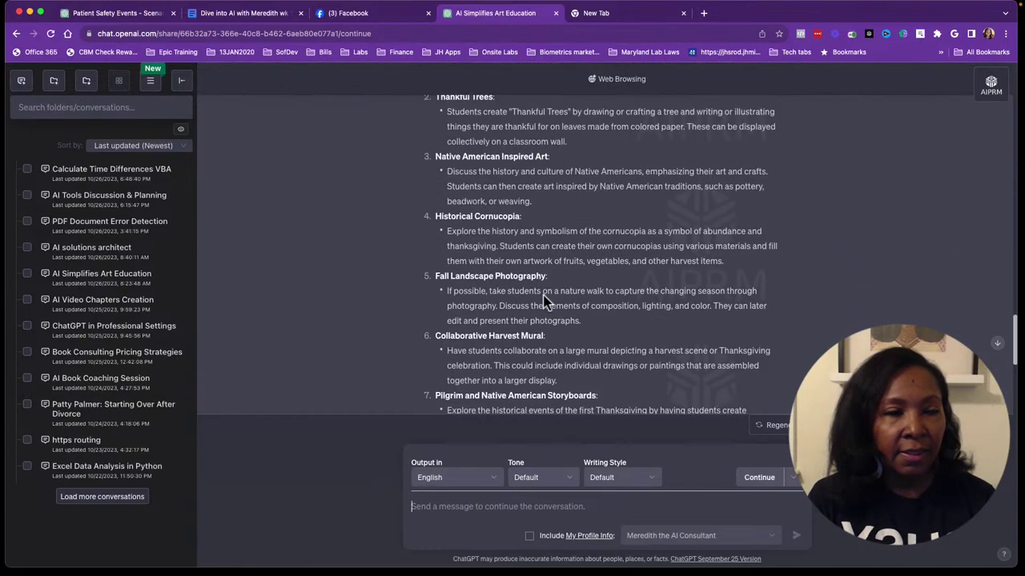
scroll(543, 300, "up", 3)
scroll(543, 301, "up", 2)
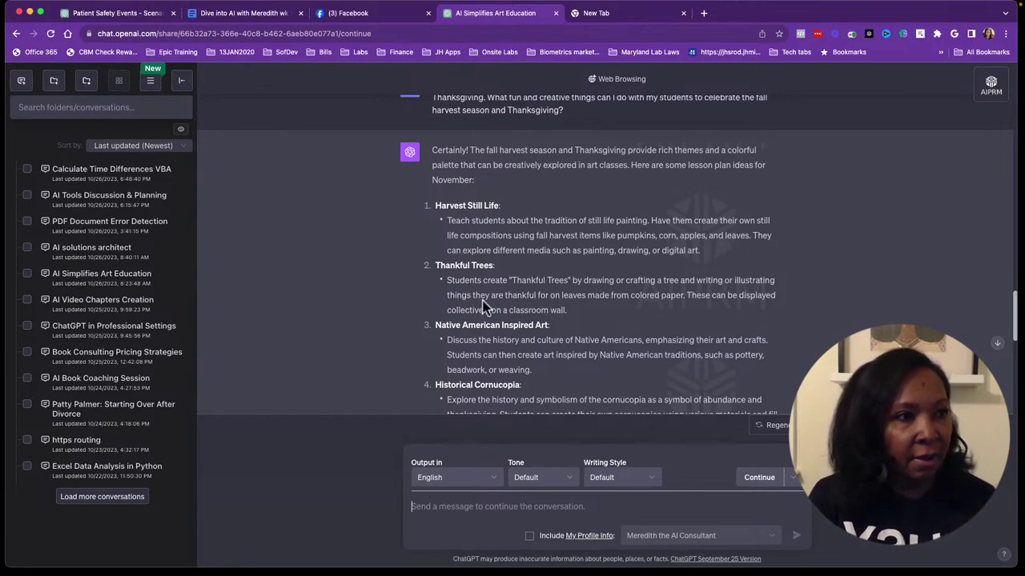
scroll(490, 302, "down", 2)
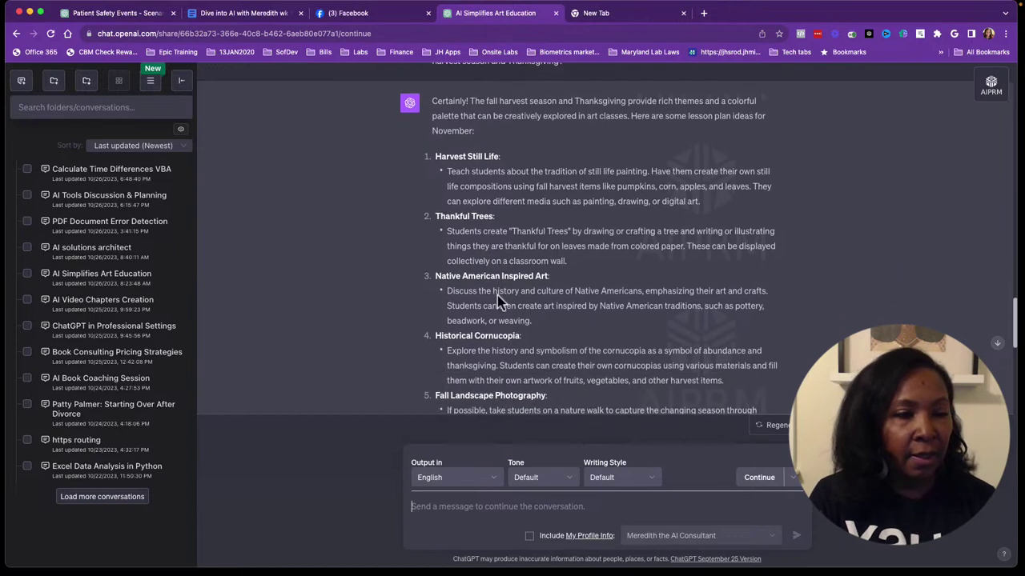
scroll(497, 296, "down", 1)
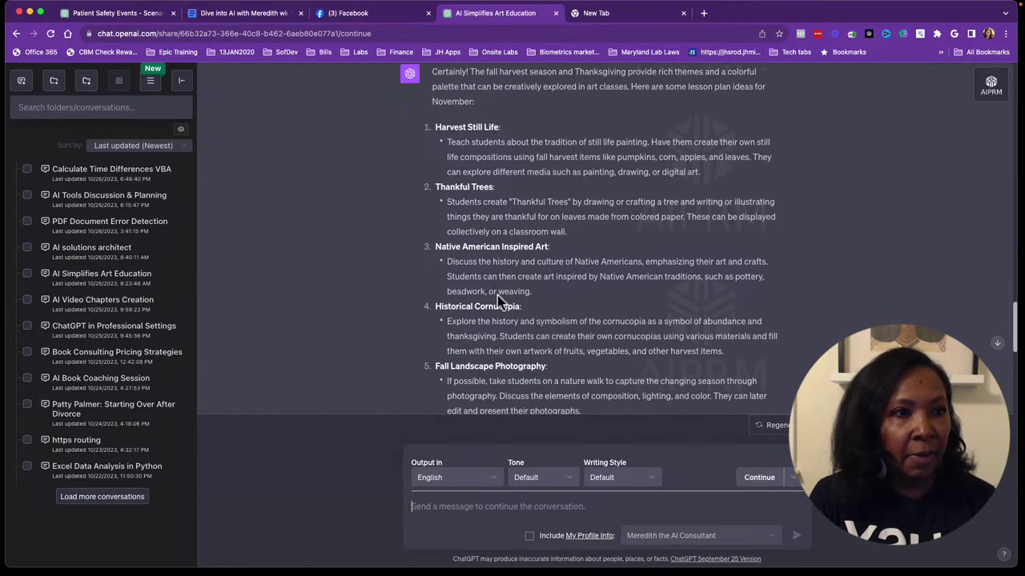
scroll(498, 300, "down", 1)
scroll(498, 300, "down", 1)
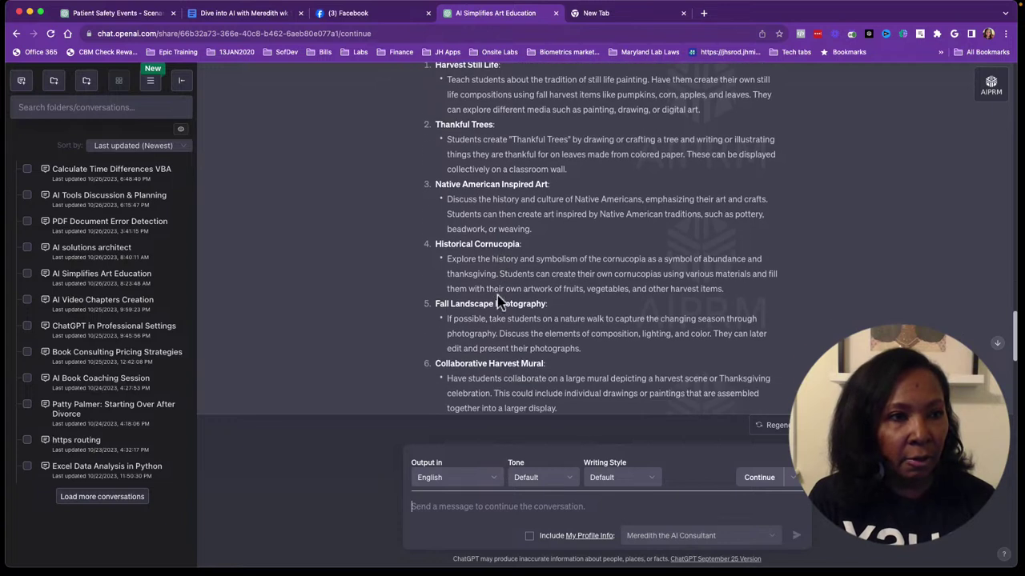
scroll(518, 304, "down", 1)
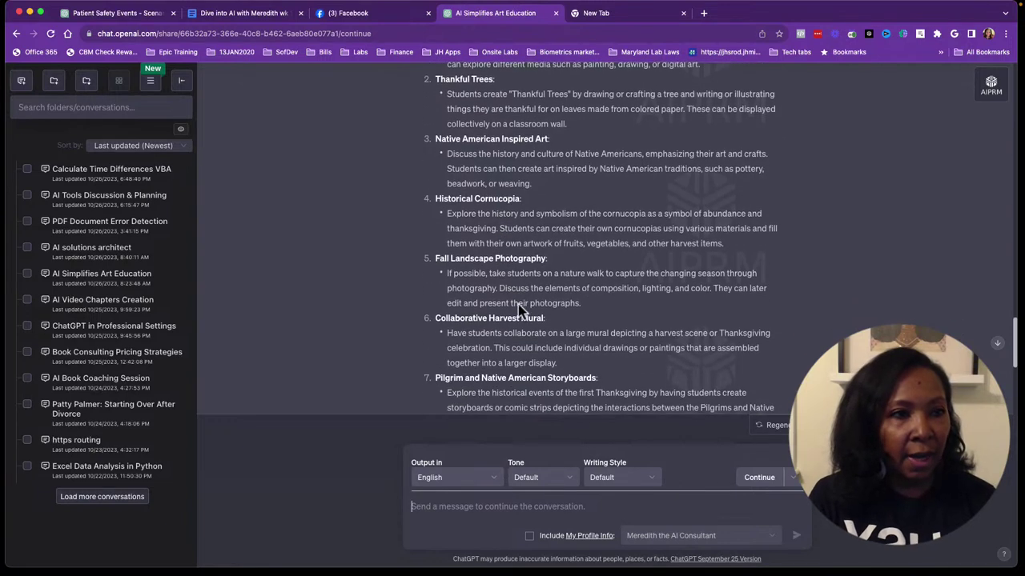
scroll(518, 307, "down", 1)
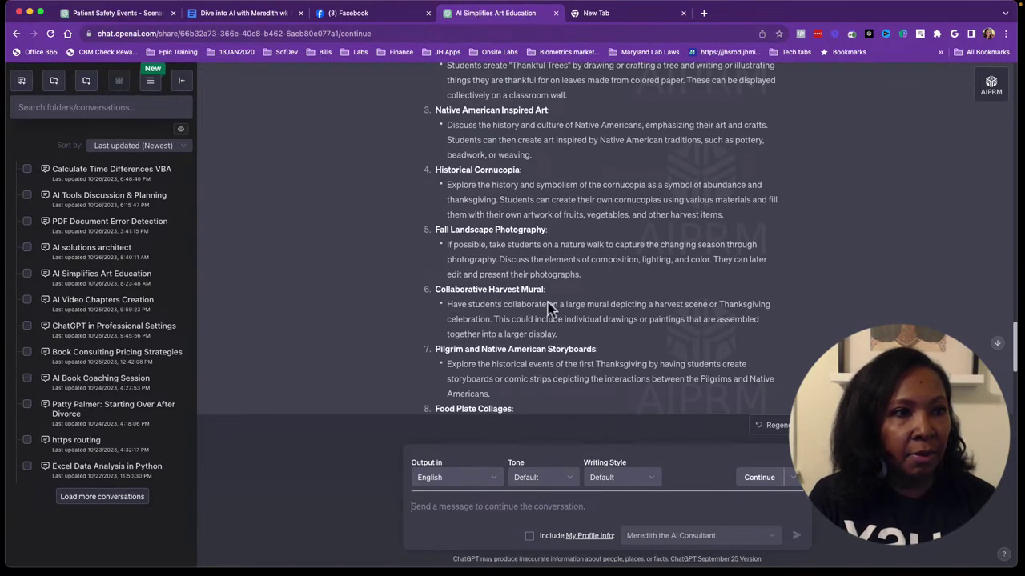
scroll(551, 309, "down", 1)
scroll(550, 308, "down", 1)
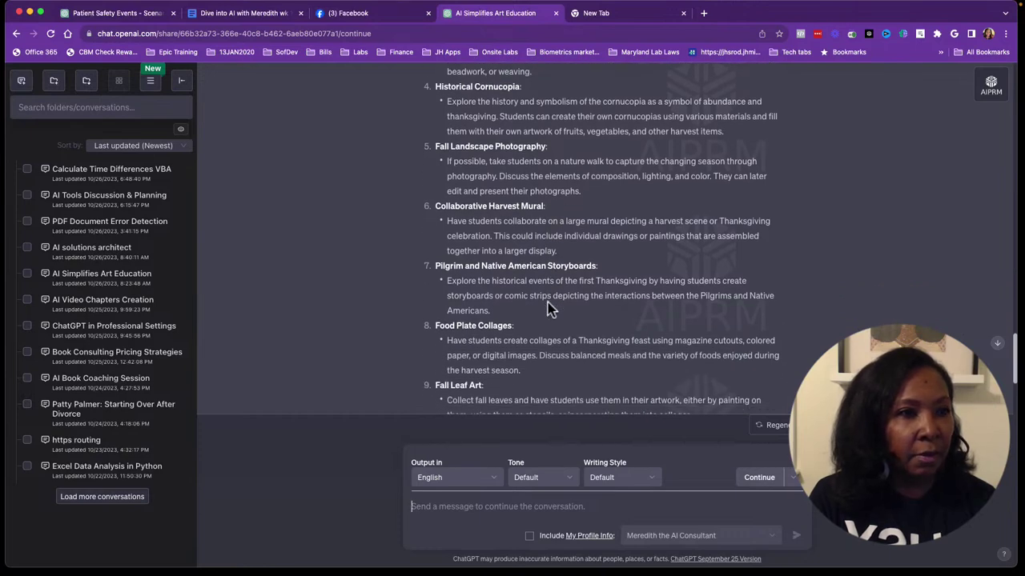
scroll(550, 308, "down", 1)
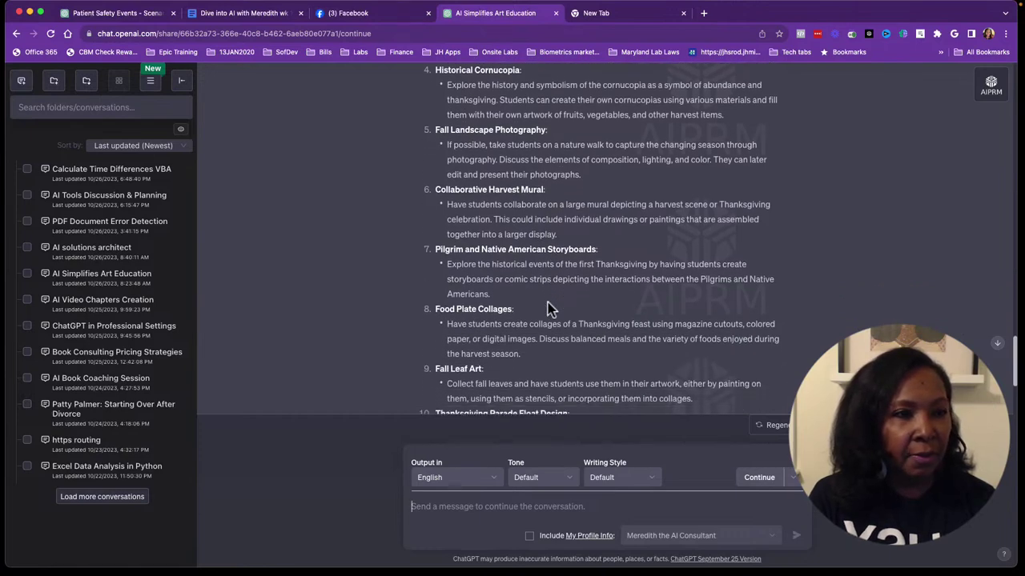
scroll(551, 308, "down", 1)
scroll(551, 308, "down", 1)
scroll(549, 308, "down", 1)
scroll(549, 308, "down", 1)
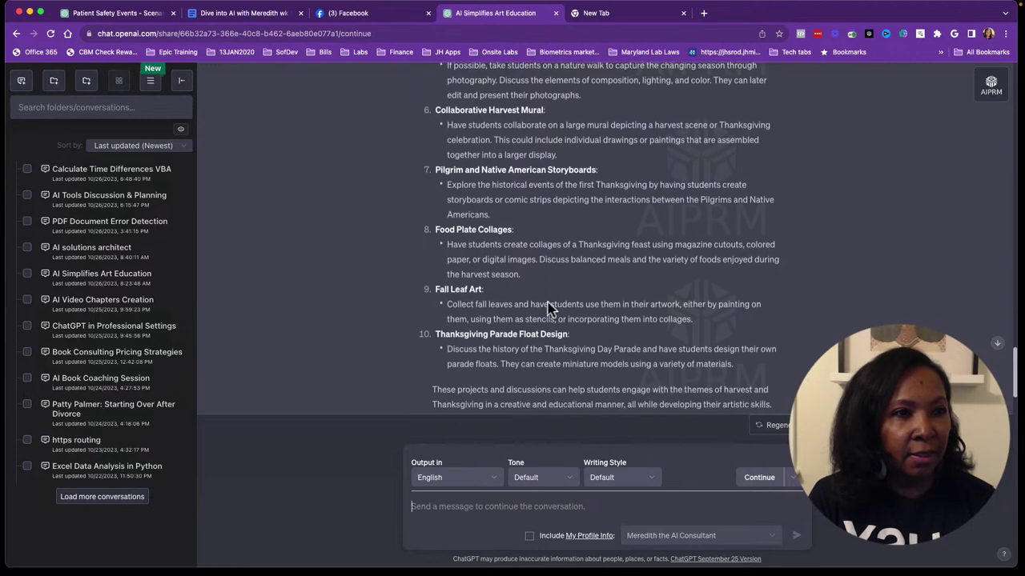
scroll(549, 308, "down", 1)
scroll(549, 308, "down", 1)
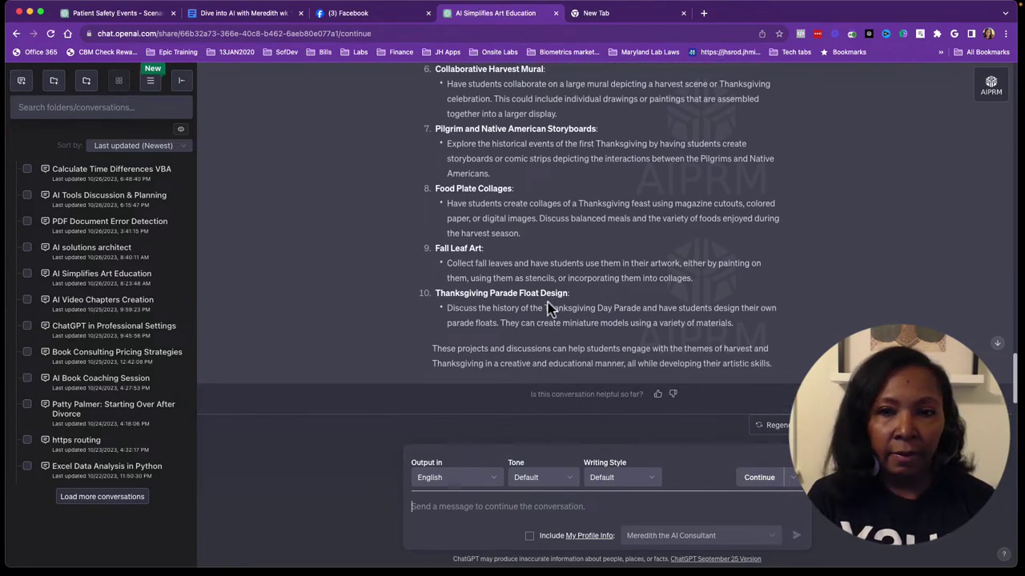
scroll(554, 286, "down", 1)
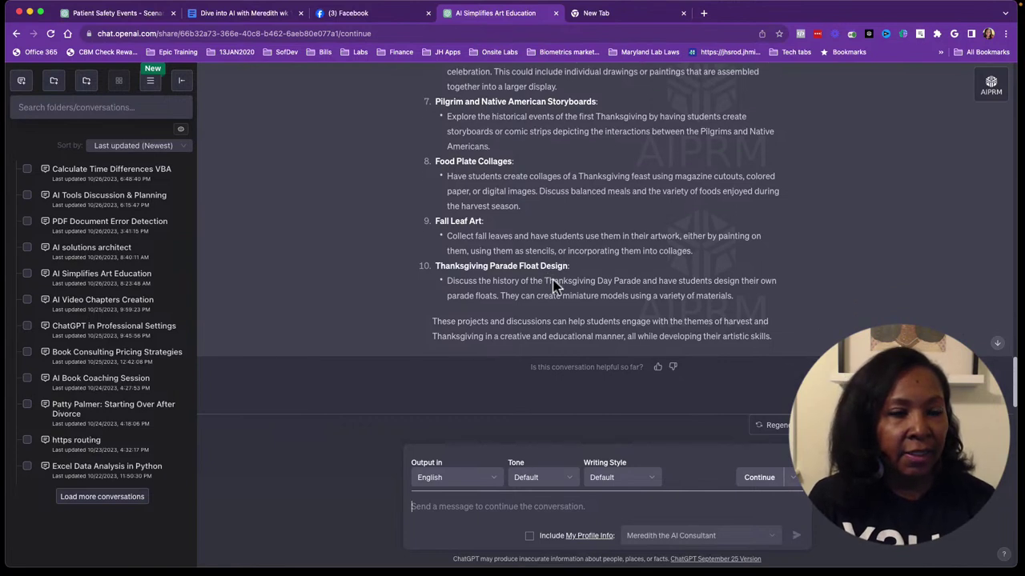
scroll(554, 287, "up", 1)
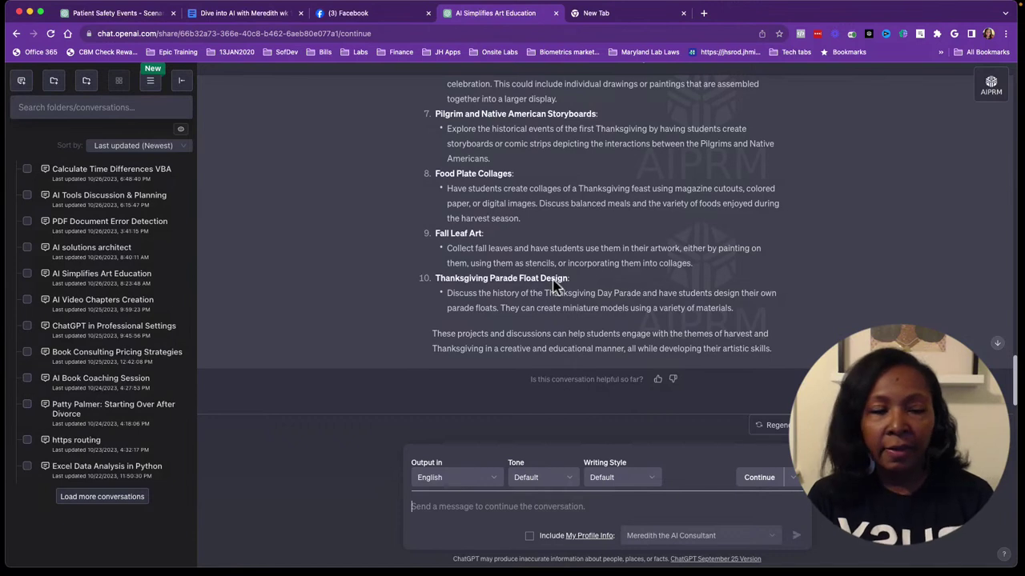
scroll(554, 286, "up", 1)
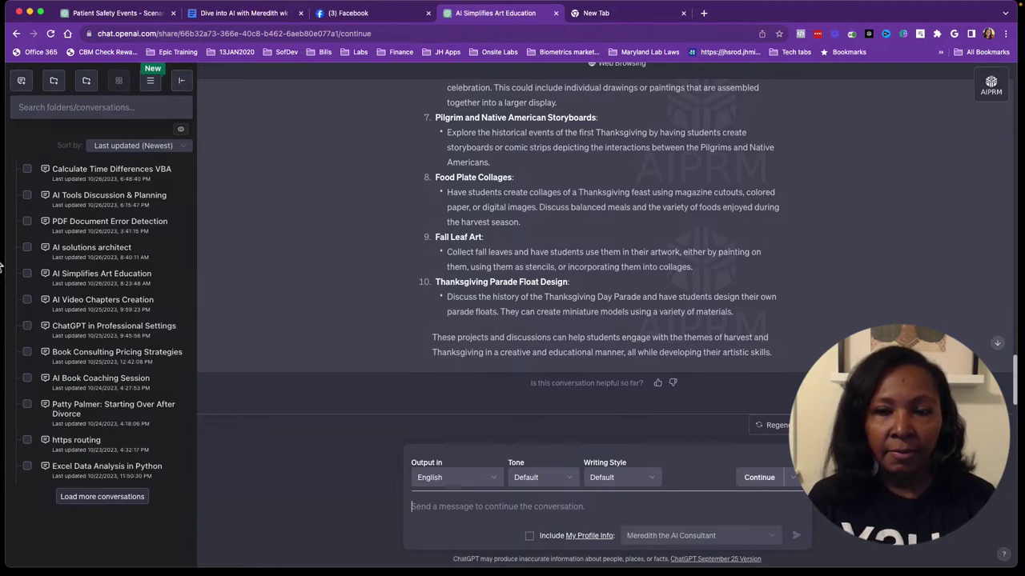
scroll(488, 297, "down", 1)
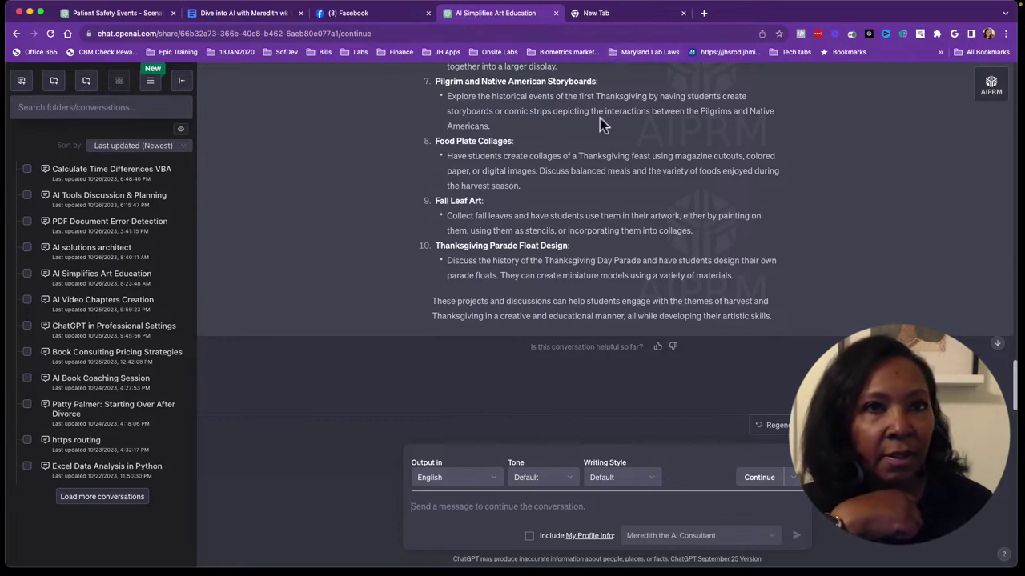
In the new tab, replace the leftover claude.ai address and enter the mistyped openai.comn
left_click(624, 17)
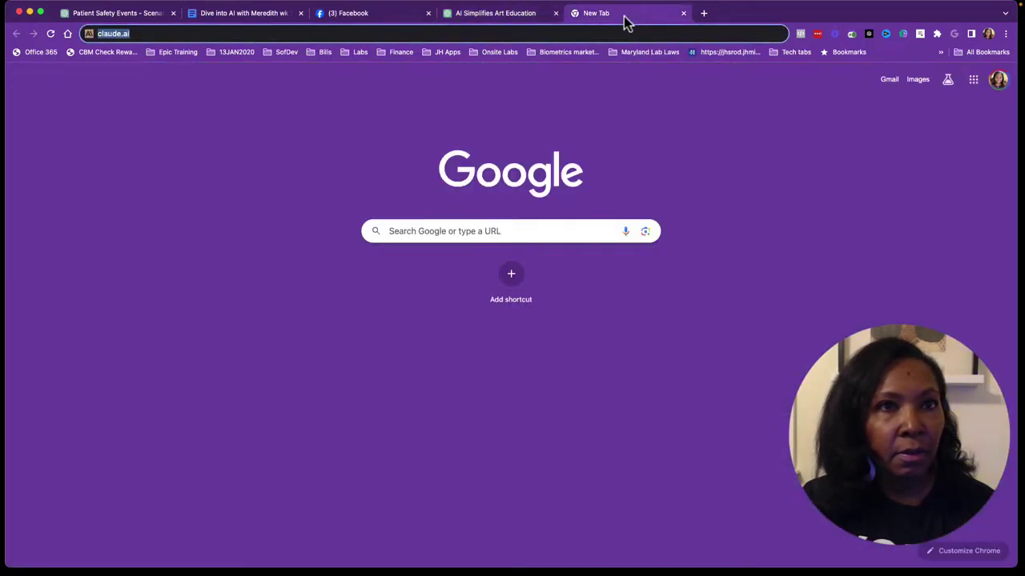
left_click(452, 37)
key("BackSpace")
key("BackSpace")
key("BackSpace")
key("BackSpace")
key("BackSpace")
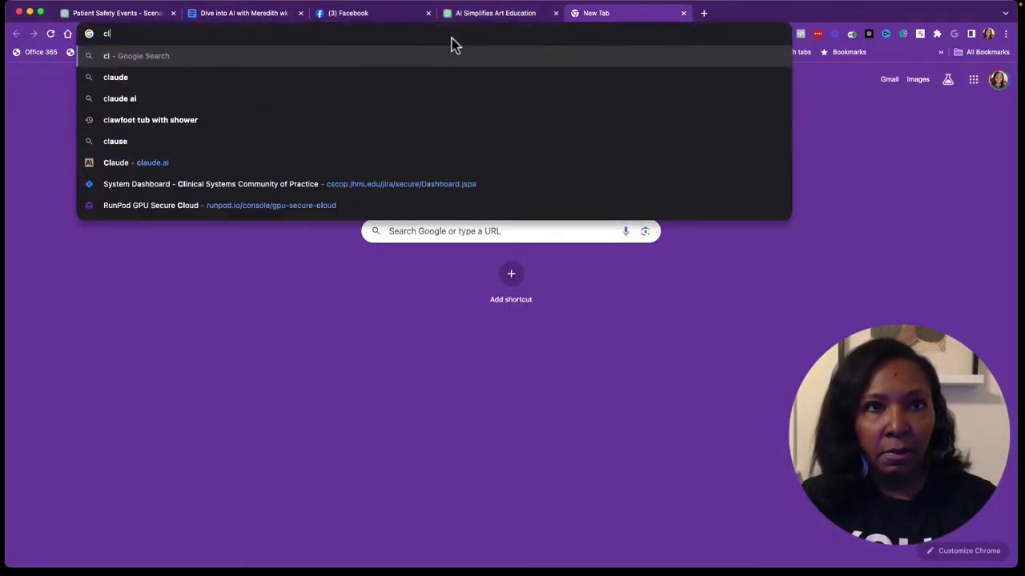
key("BackSpace")
key("BackSpace")
type("openm")
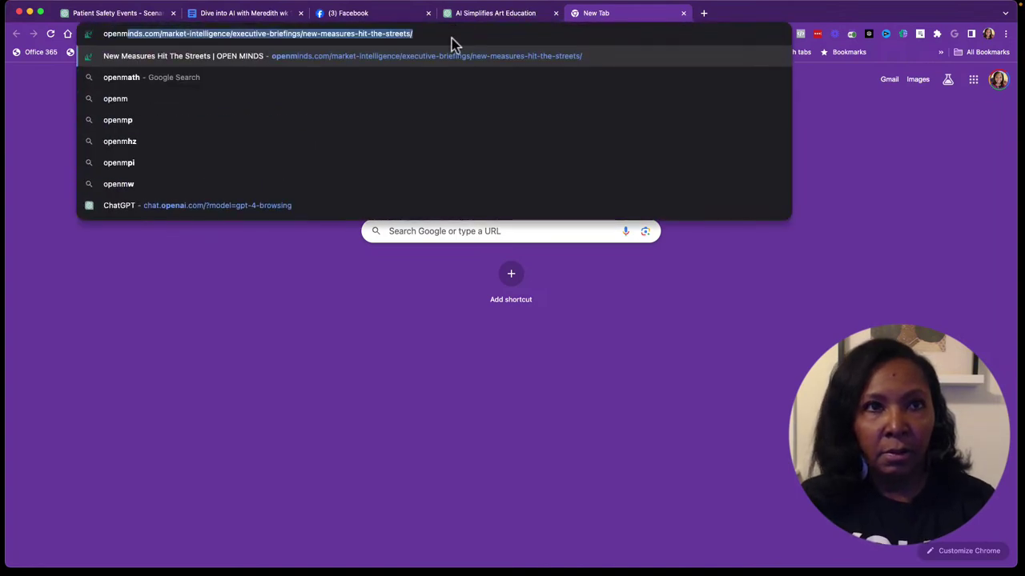
key("BackSpace")
key("BackSpace")
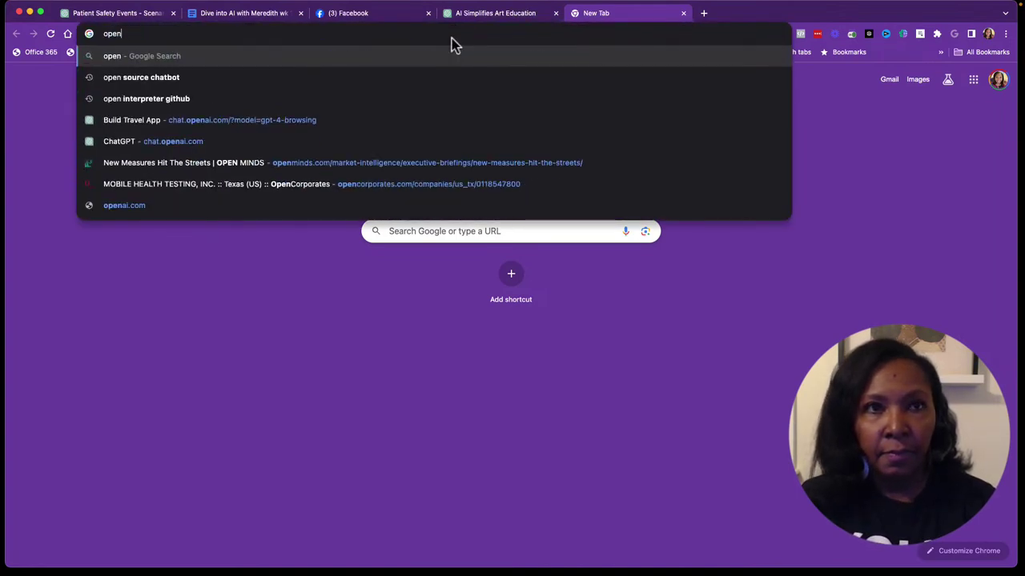
type("ai.co")
key("BackSpace")
type("comn")
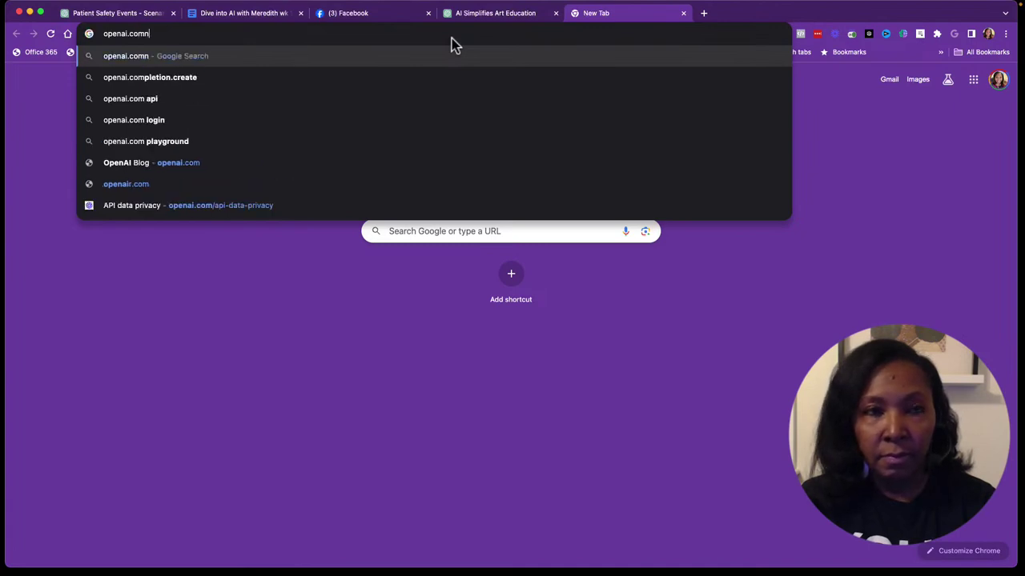
key("Return")
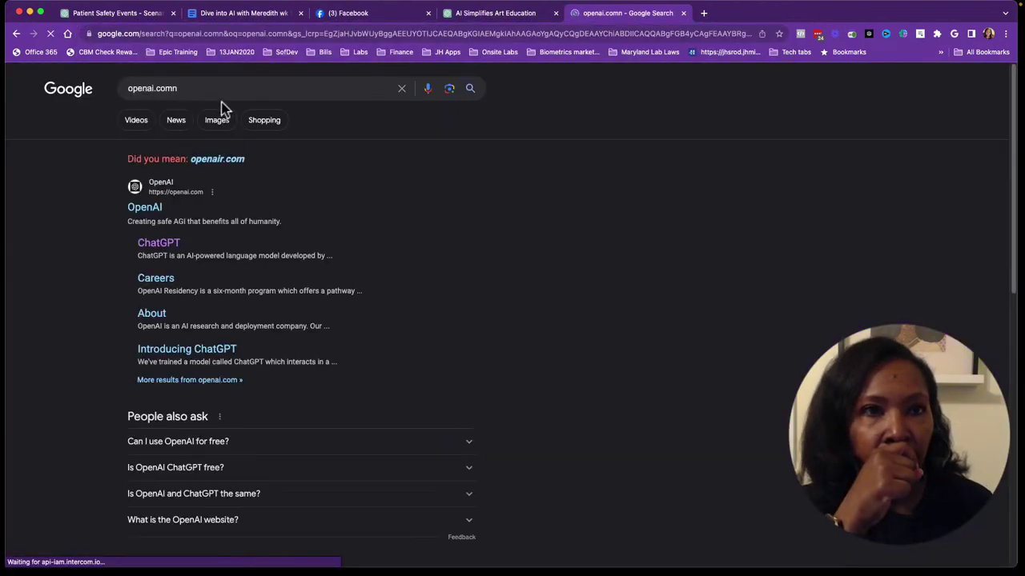
Correct the address to openai.com and load the OpenAI homepage
left_click(222, 91)
key("BackSpace")
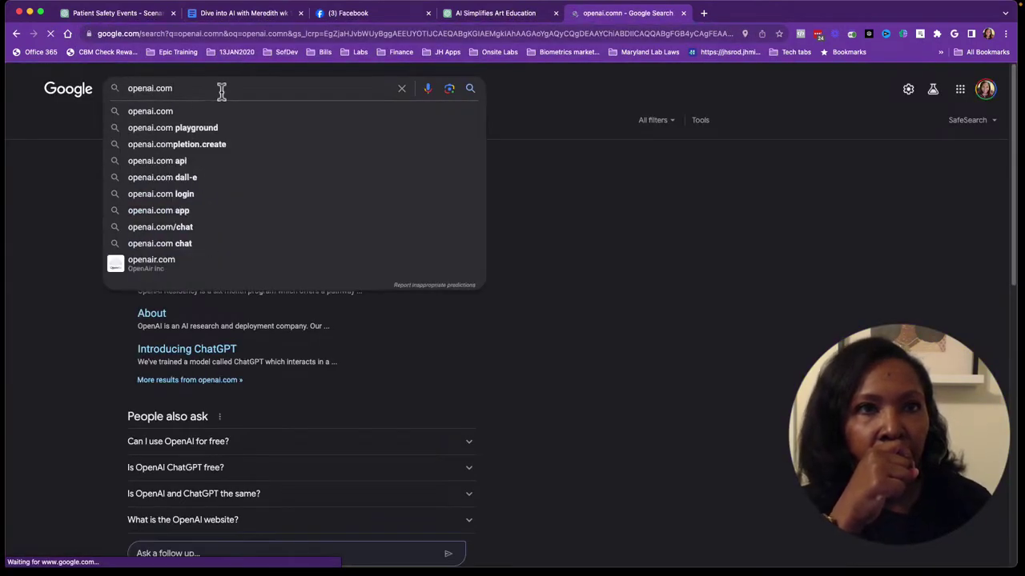
left_click(174, 32)
type("ope")
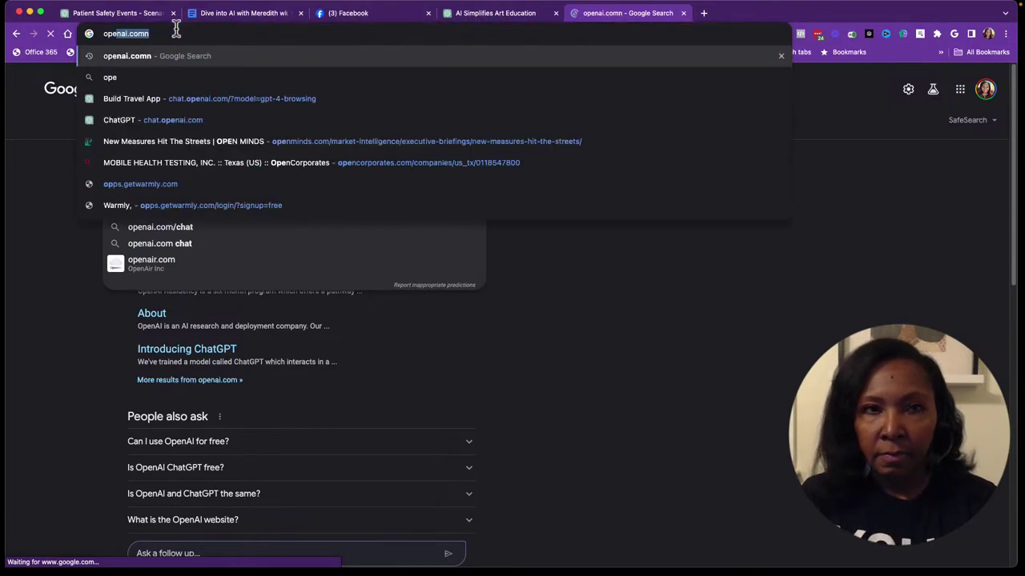
type("nai.com")
key("Return")
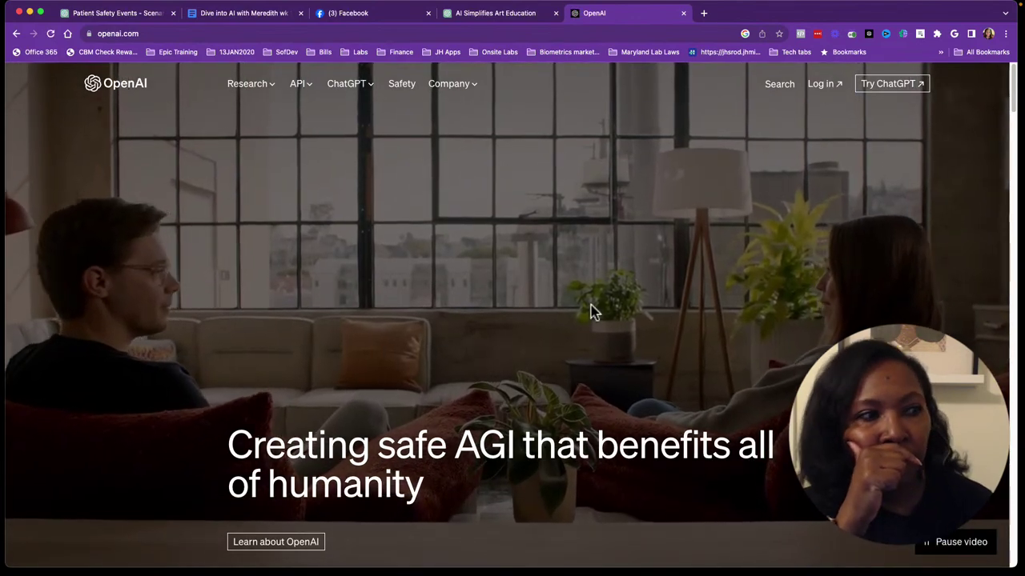
Scroll the OpenAI homepage down to the Latest updates section
scroll(590, 309, "down", 1)
scroll(593, 313, "down", 2)
scroll(593, 312, "down", 1)
scroll(592, 313, "down", 3)
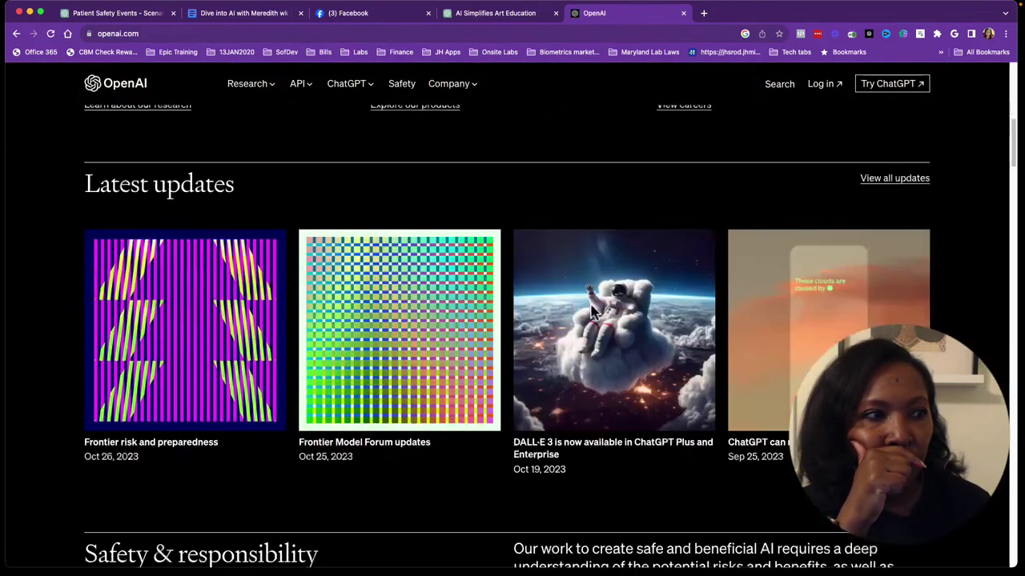
scroll(592, 312, "down", 3)
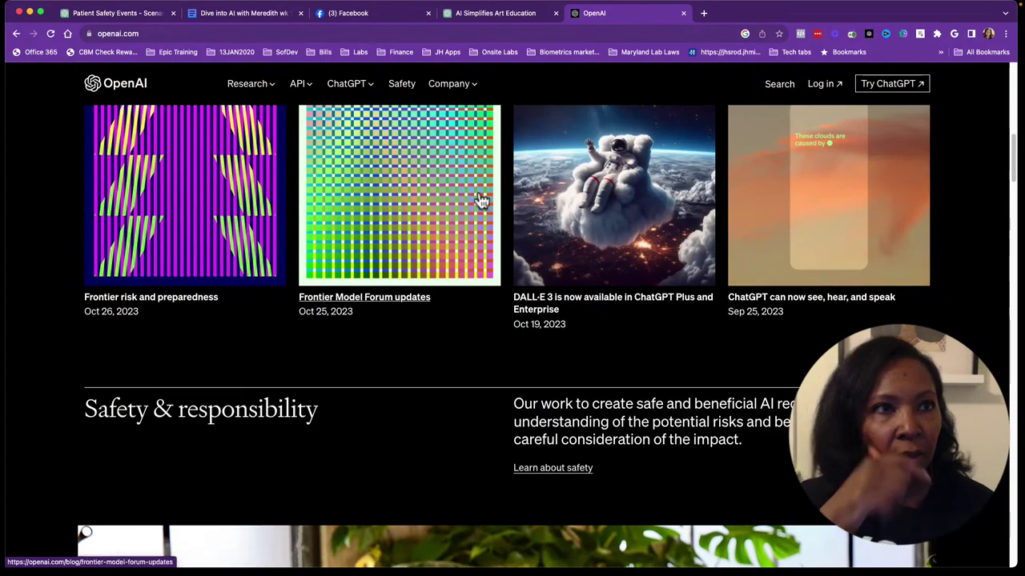
Search the web for 'are chatgpt plugins free to use'
left_click(480, 33)
type("ar")
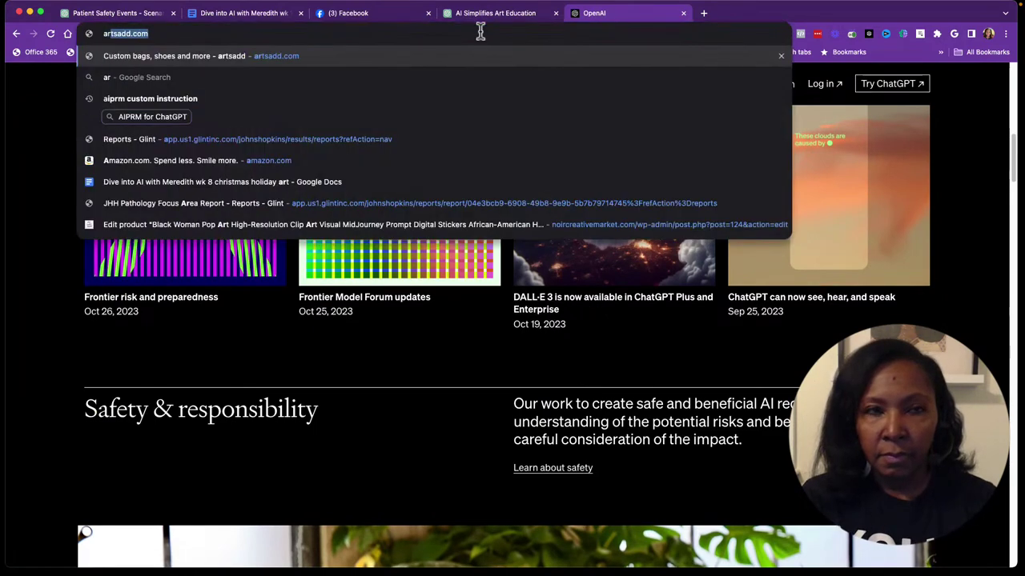
type("e chat")
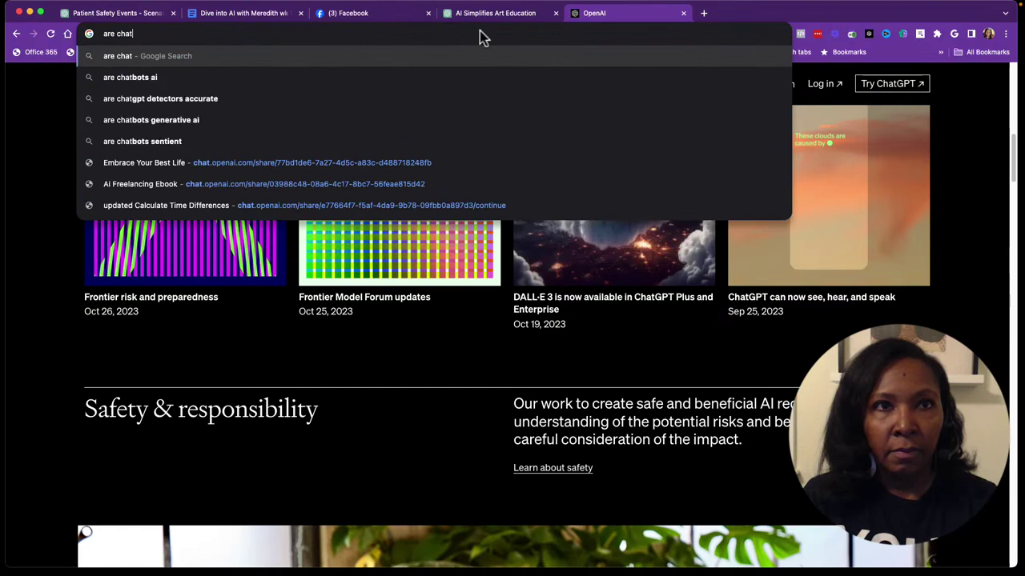
type("gpt pl")
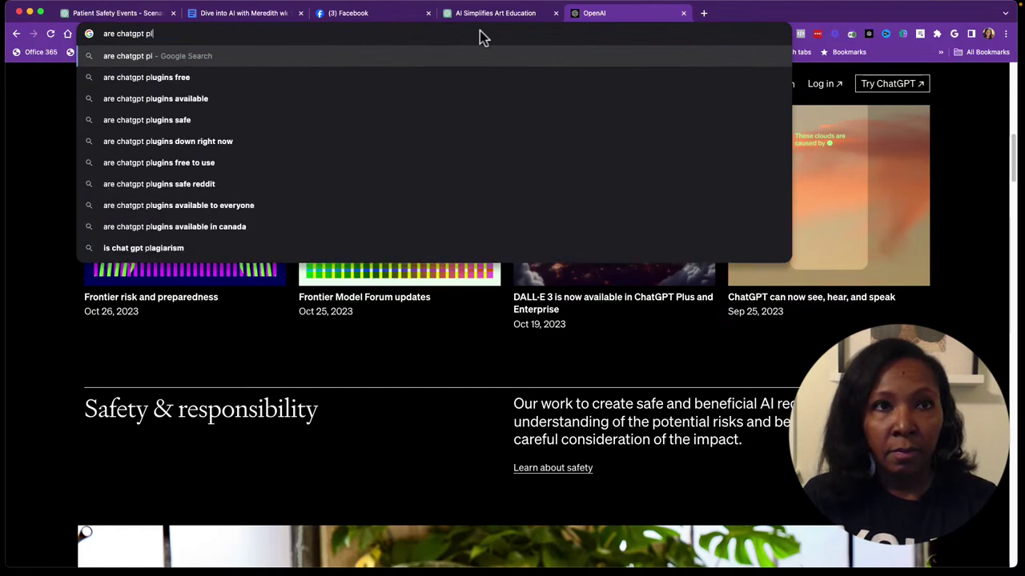
type("ugins free to u")
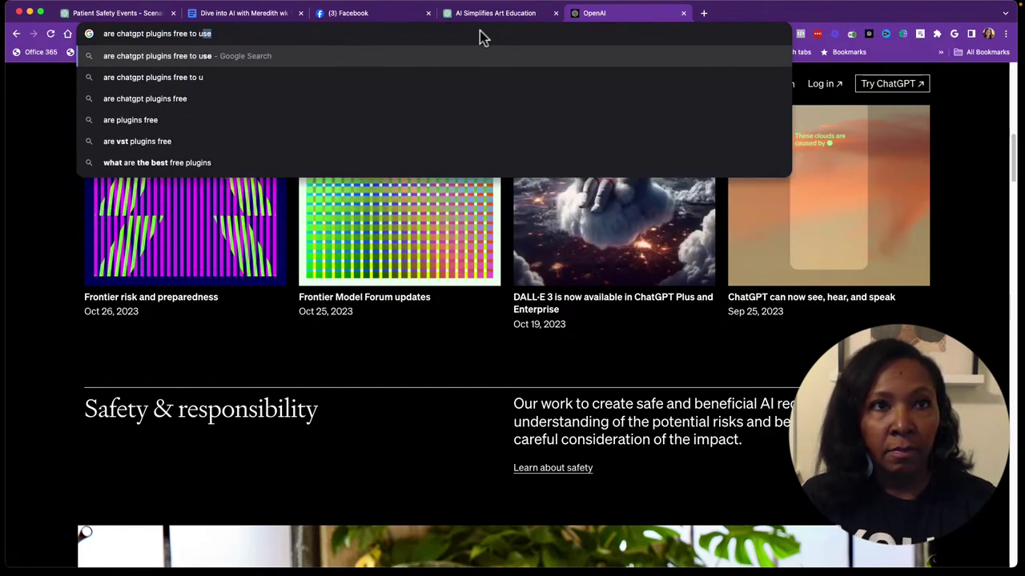
type("se")
key("Return")
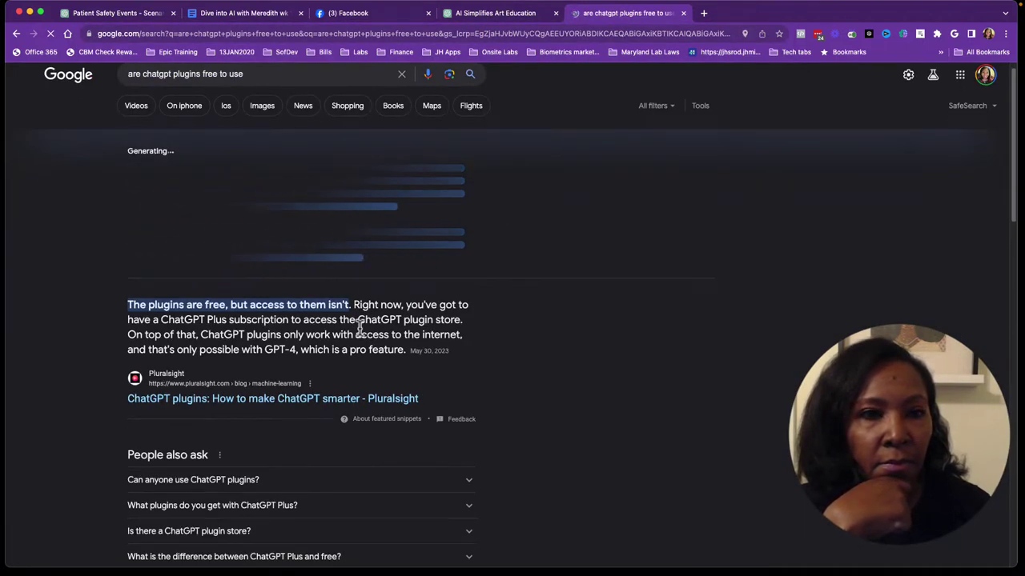
scroll(359, 328, "down", 1)
scroll(359, 329, "down", 5)
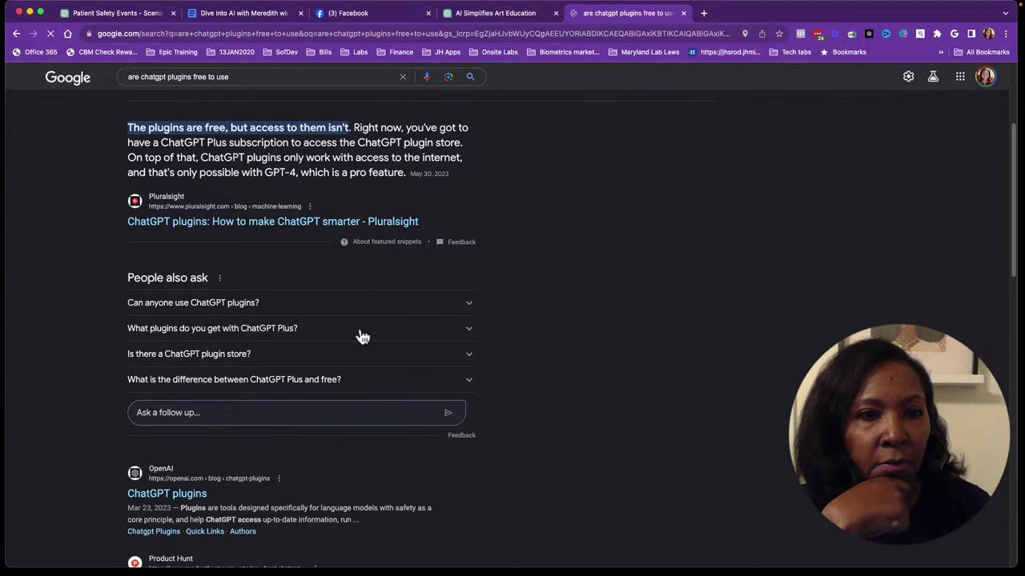
scroll(362, 337, "up", 1)
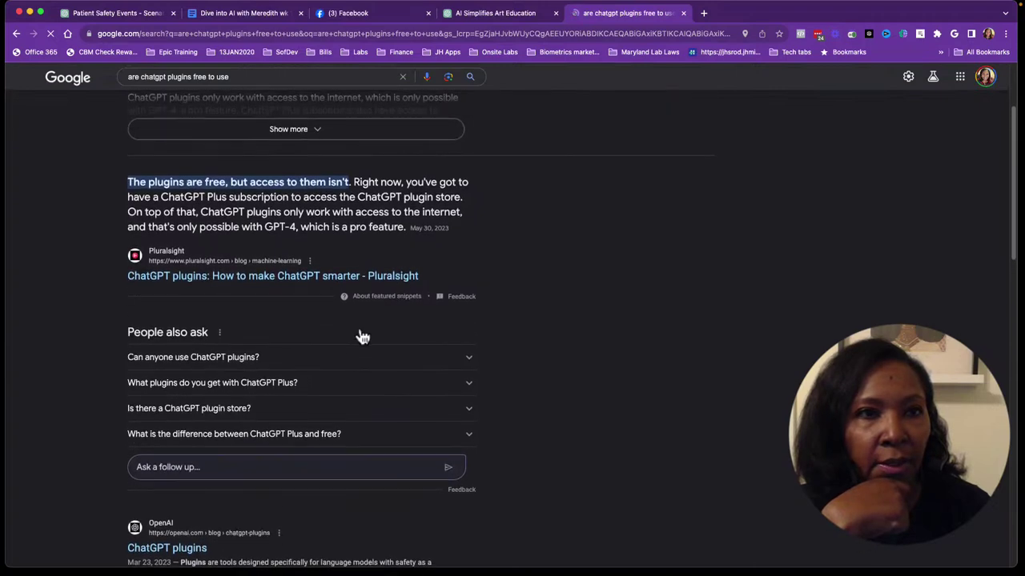
scroll(362, 336, "down", 2)
scroll(360, 336, "down", 2)
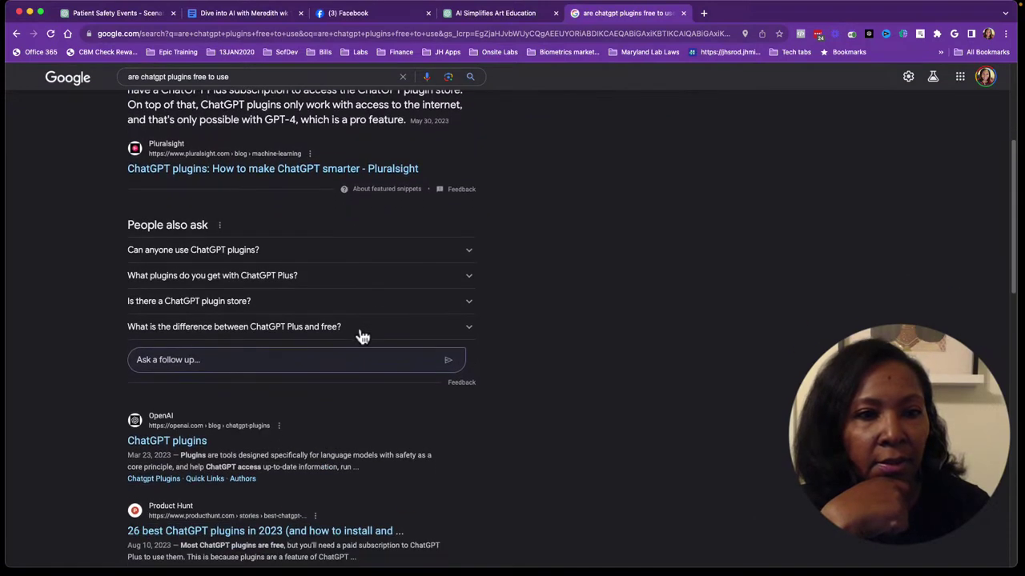
scroll(359, 336, "down", 2)
scroll(352, 356, "down", 2)
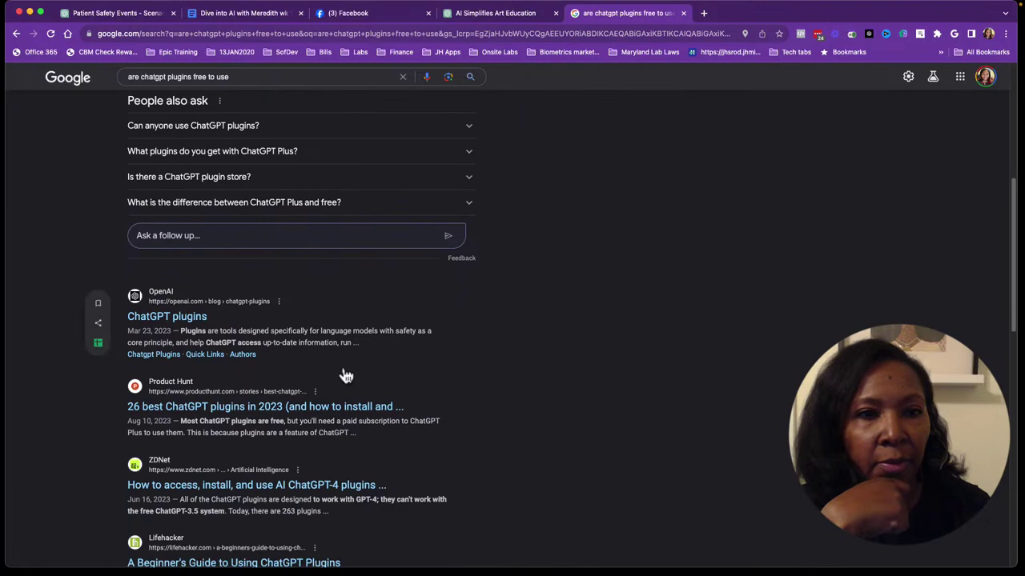
Open OpenAI's 'ChatGPT plugins' blog post from the search results
left_click(186, 324)
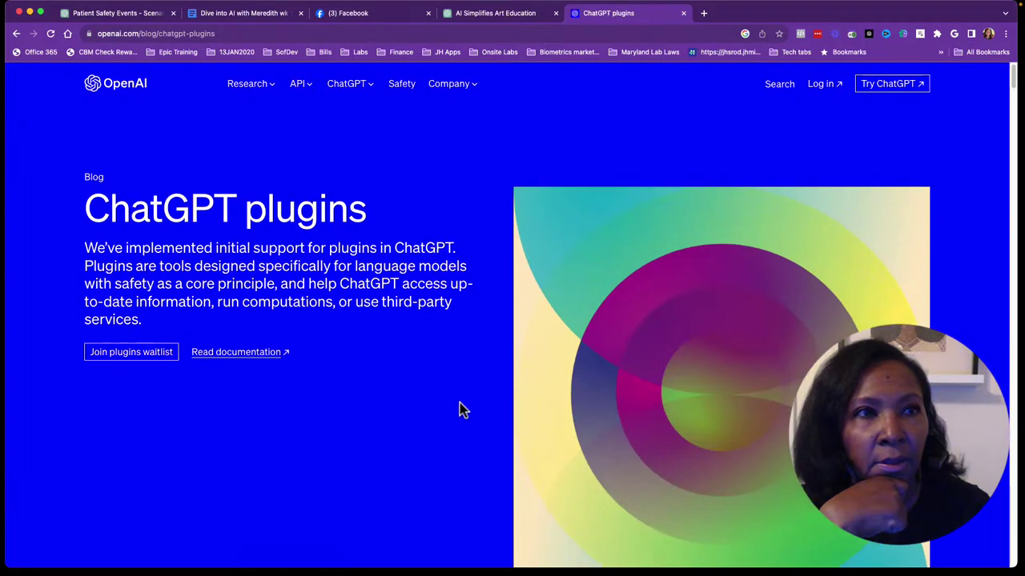
scroll(460, 403, "down", 1)
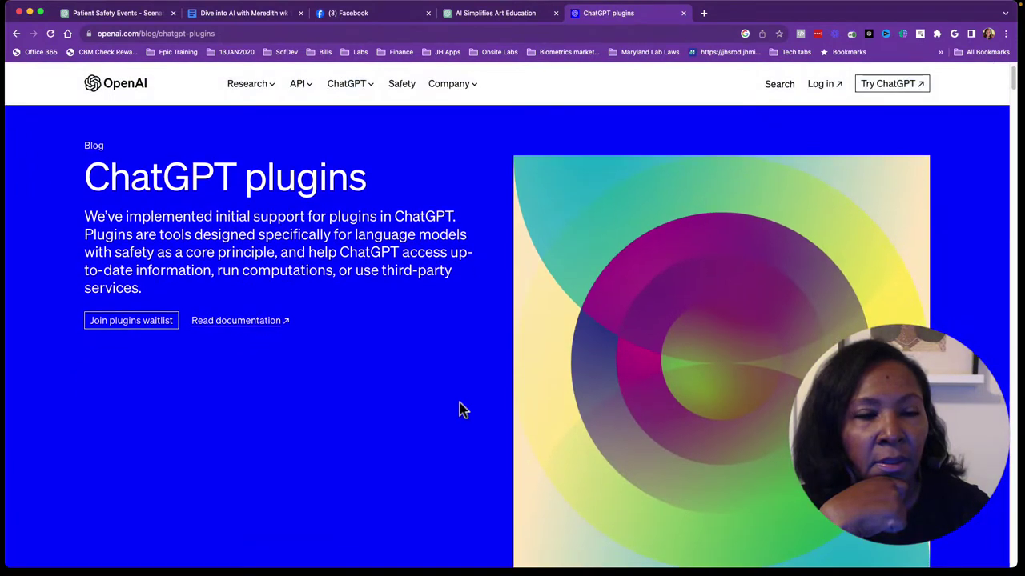
scroll(459, 410, "down", 2)
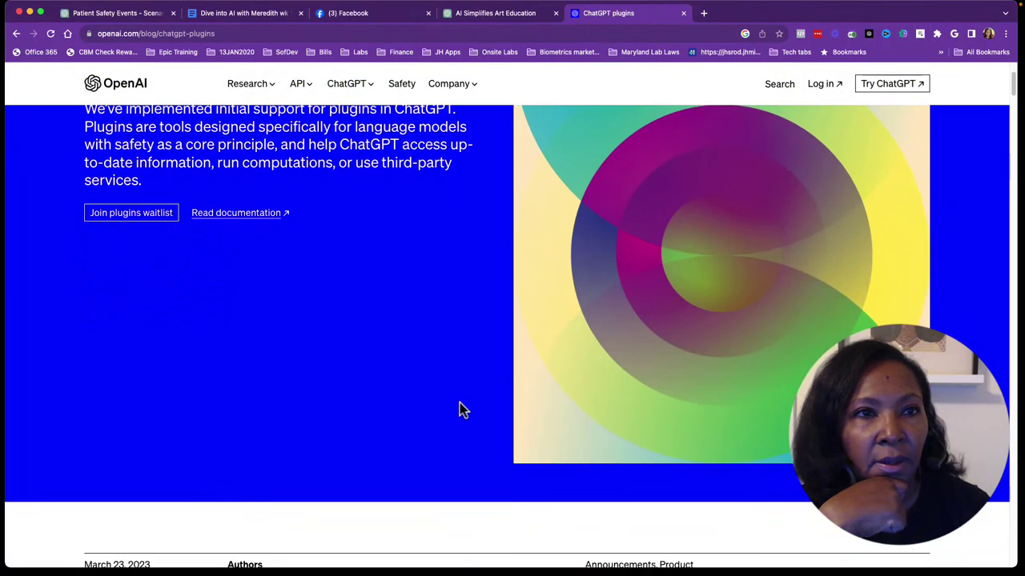
scroll(460, 409, "up", 1)
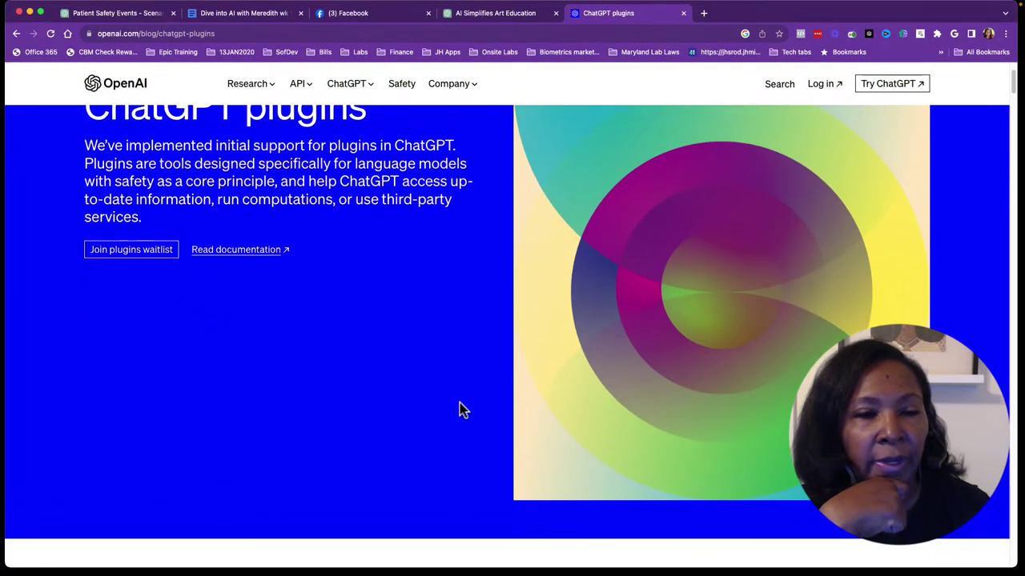
scroll(459, 410, "up", 1)
Scroll down the post to the launch plugin cards like Expedia, Klarna and Zapier
scroll(460, 410, "down", 1)
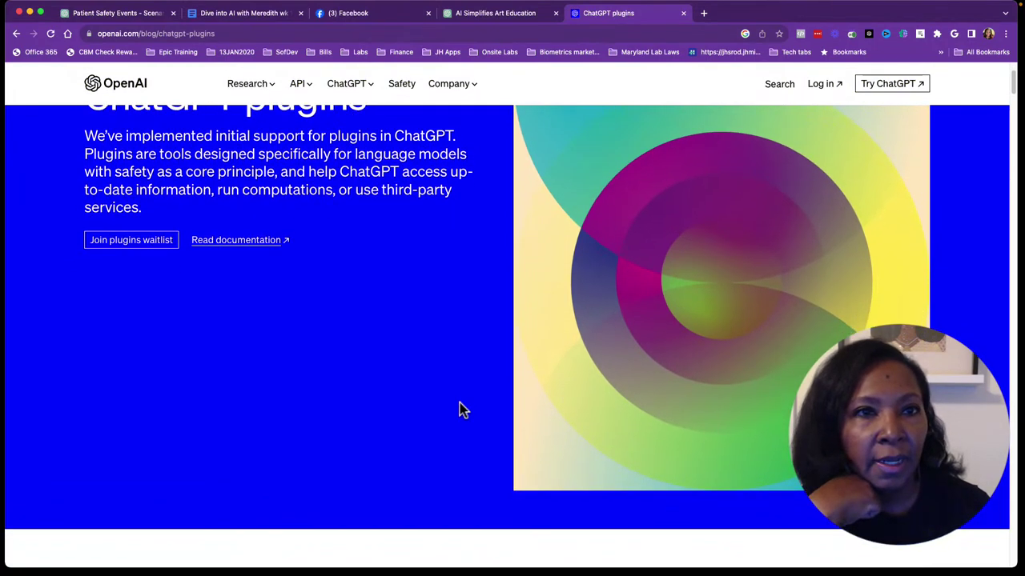
scroll(460, 410, "down", 2)
scroll(459, 410, "down", 3)
scroll(460, 410, "down", 1)
scroll(461, 409, "down", 3)
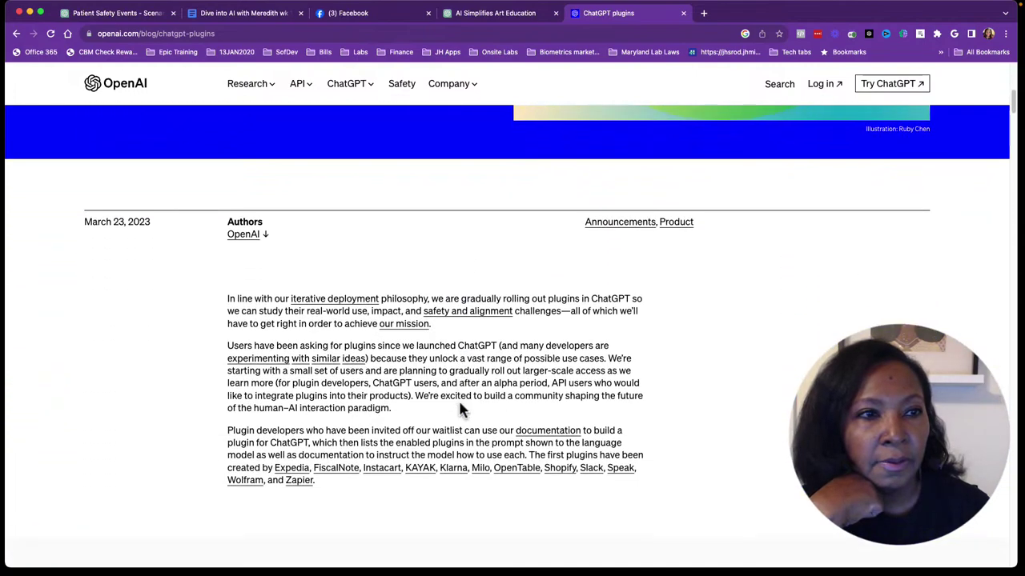
scroll(460, 404, "down", 2)
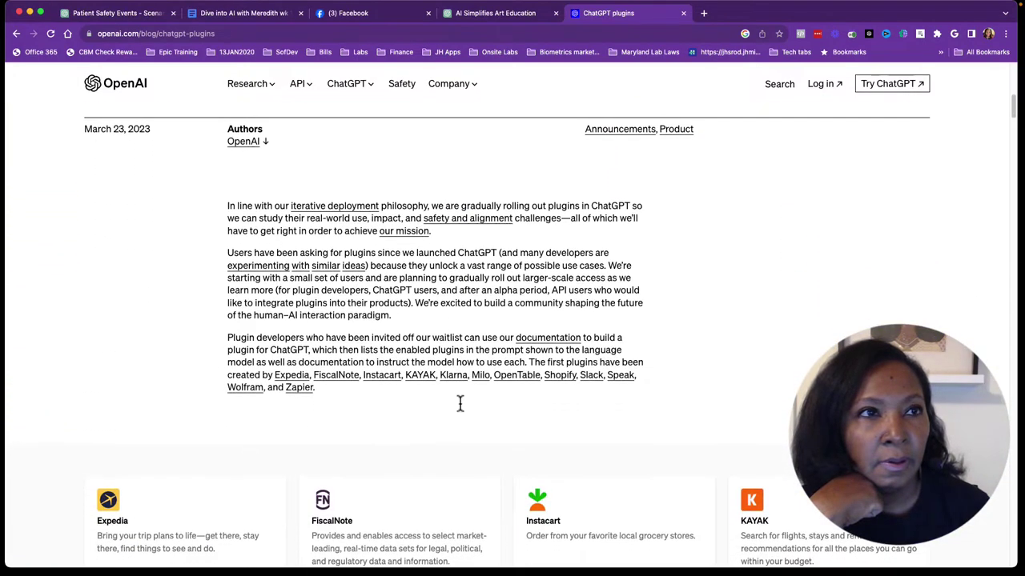
scroll(460, 404, "down", 1)
scroll(460, 403, "down", 3)
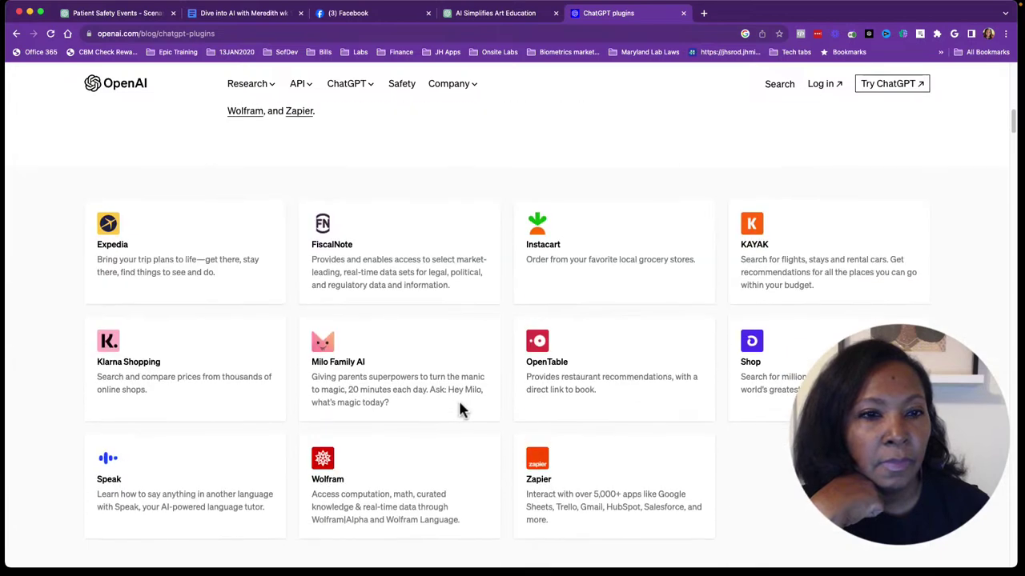
scroll(460, 408, "down", 3)
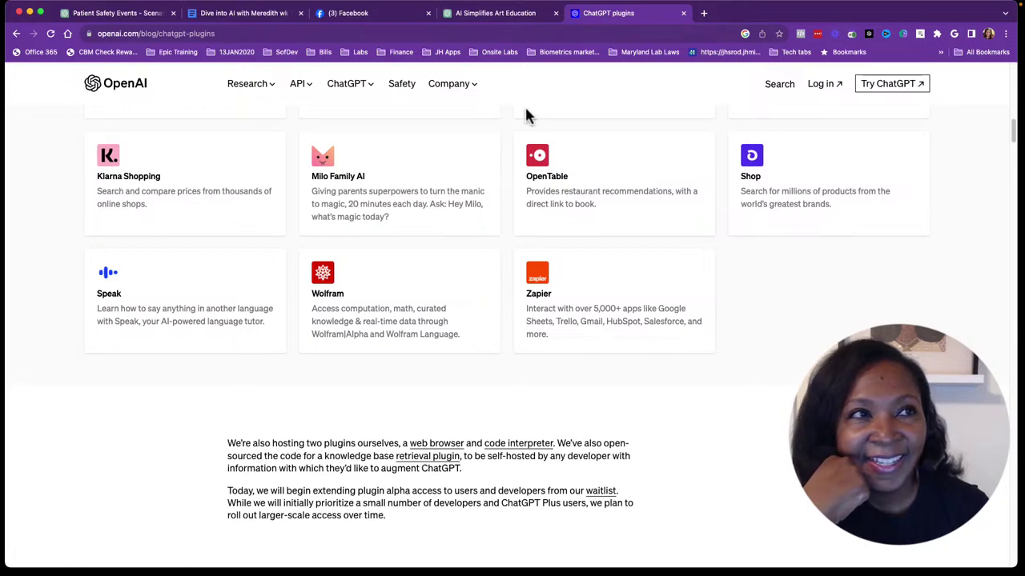
Return to the AI Simplifies Art Education conversation and browse the sidebar chat list
left_click(497, 13)
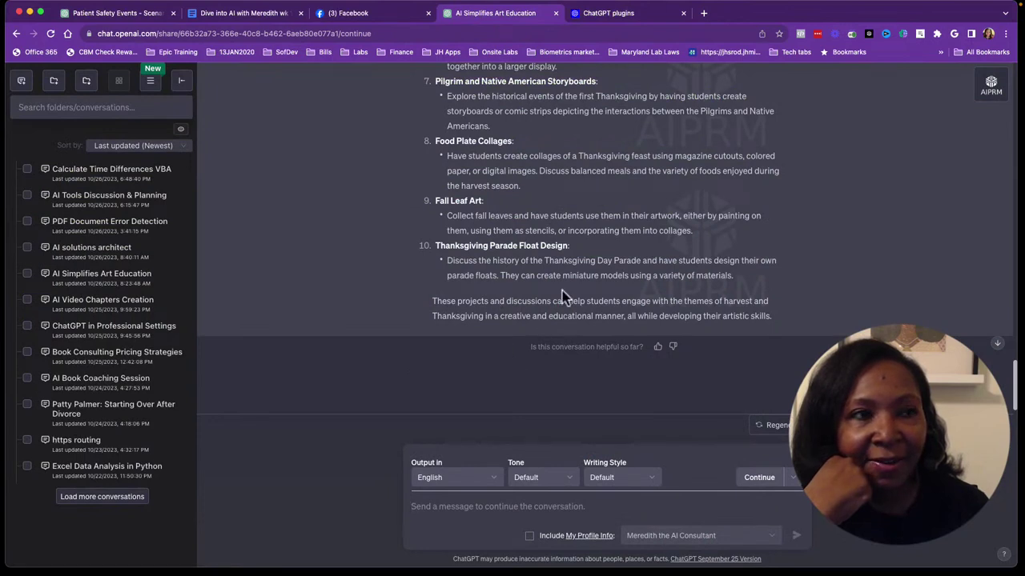
scroll(566, 285, "up", 1)
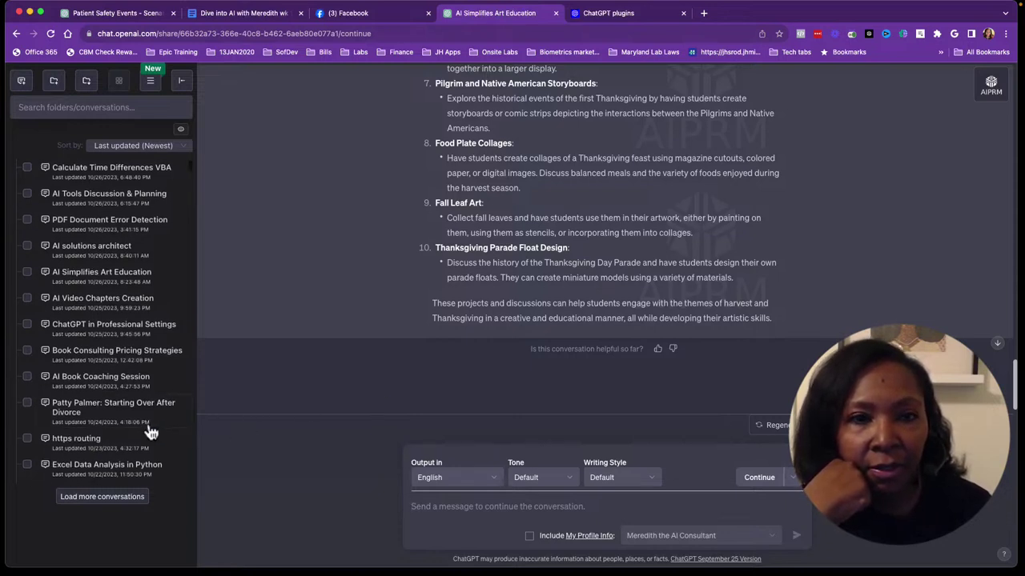
scroll(151, 432, "down", 1)
scroll(152, 432, "down", 2)
scroll(152, 432, "down", 1)
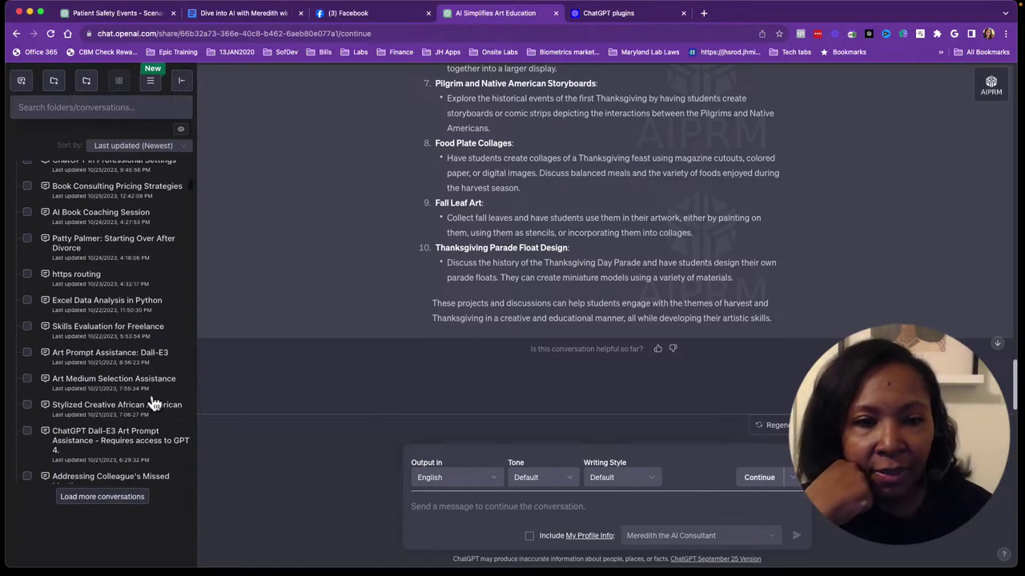
scroll(153, 402, "down", 1)
scroll(154, 401, "down", 1)
scroll(153, 402, "up", 5)
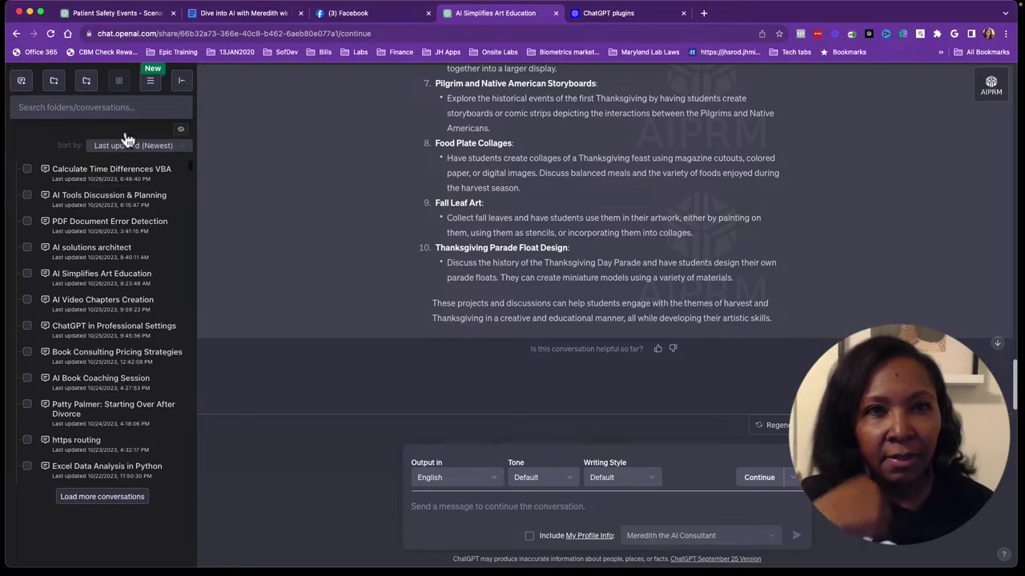
Search past conversations for 'dalle' and scroll through the matching Dall-E3 chats
left_click(80, 108)
type("dalle")
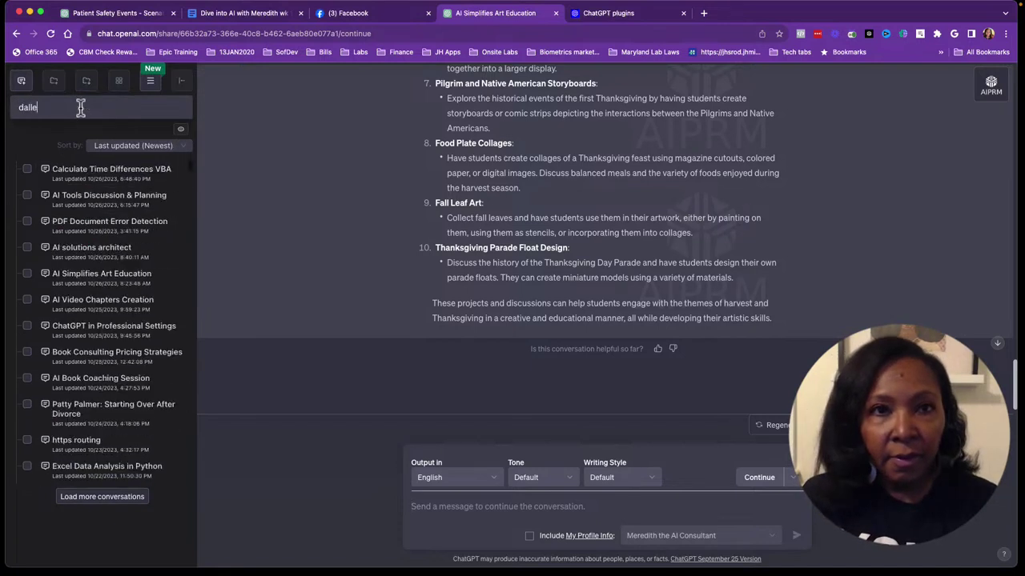
scroll(71, 233, "down", 1)
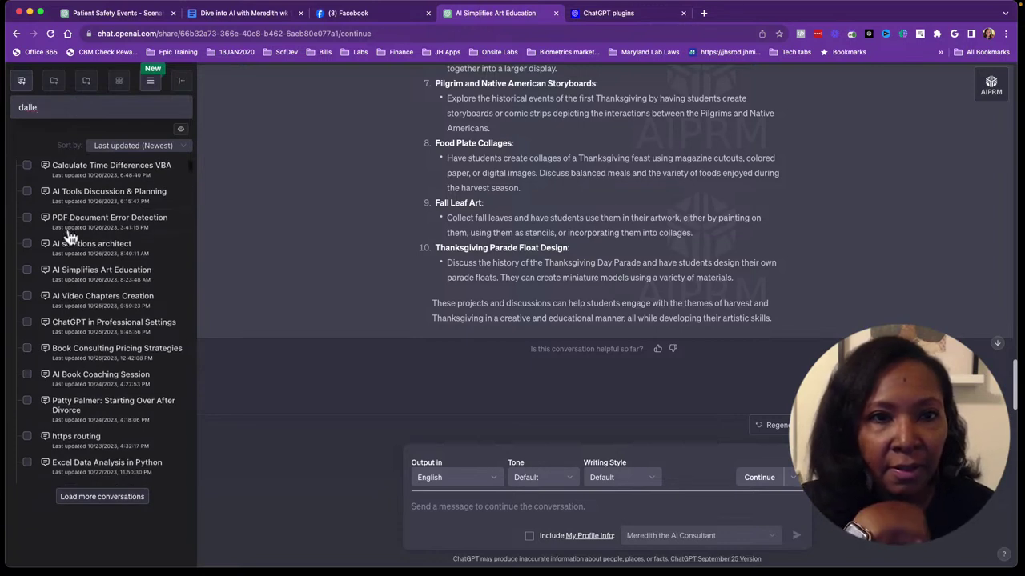
scroll(71, 234, "down", 1)
scroll(70, 234, "down", 1)
scroll(70, 235, "down", 1)
scroll(71, 235, "down", 1)
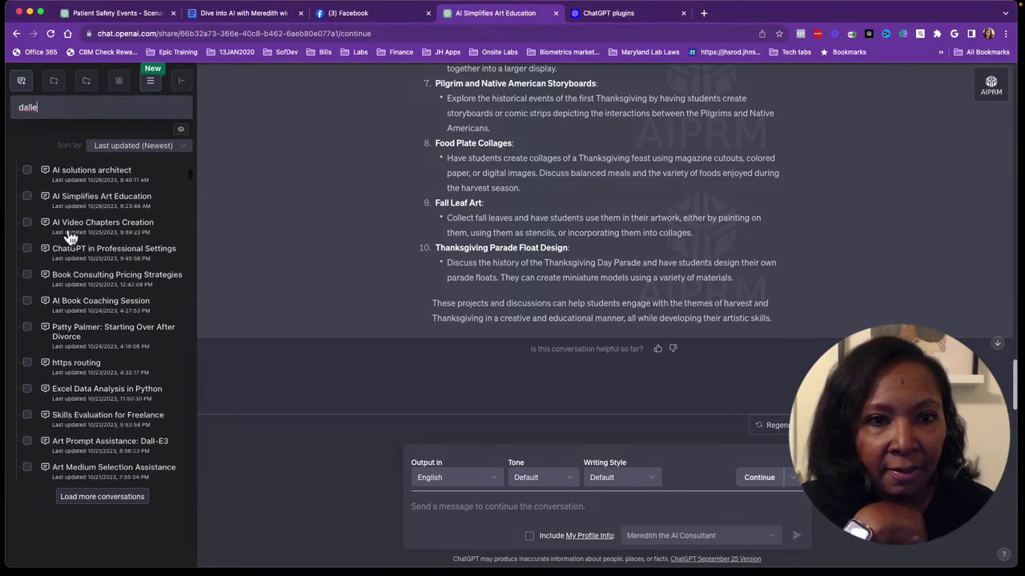
scroll(71, 236, "down", 2)
scroll(70, 235, "down", 1)
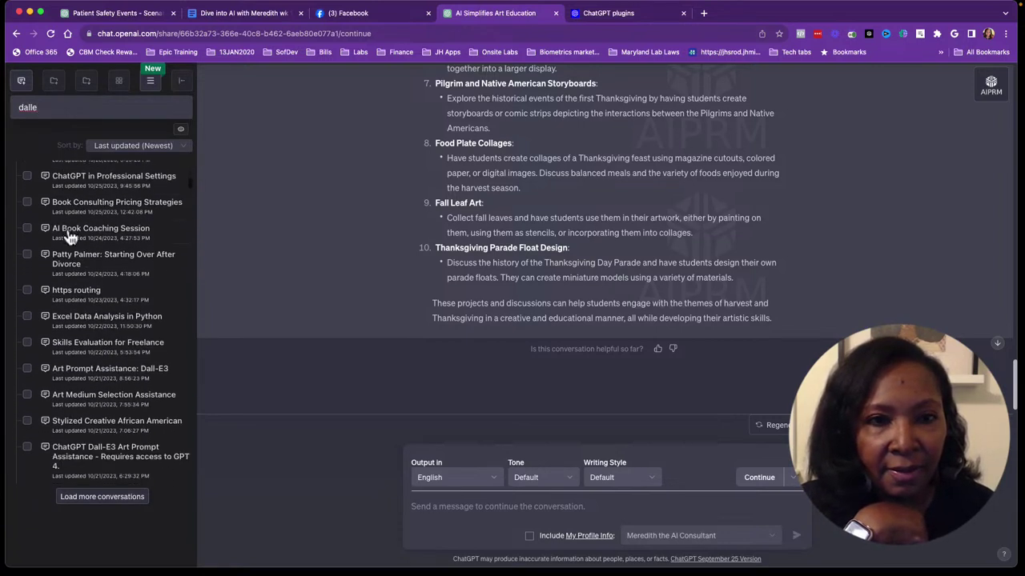
Open the 'Art Prompt Assistance: Dall-E3' chat and view its Santa and Mrs. Claus image full size
left_click(116, 368)
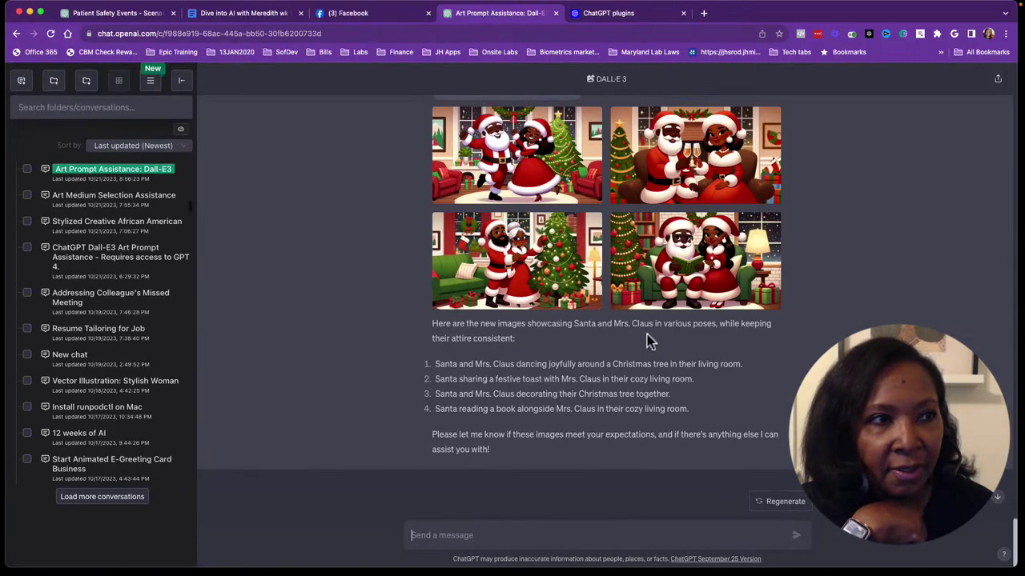
scroll(648, 341, "up", 3)
scroll(649, 340, "up", 3)
scroll(648, 340, "up", 3)
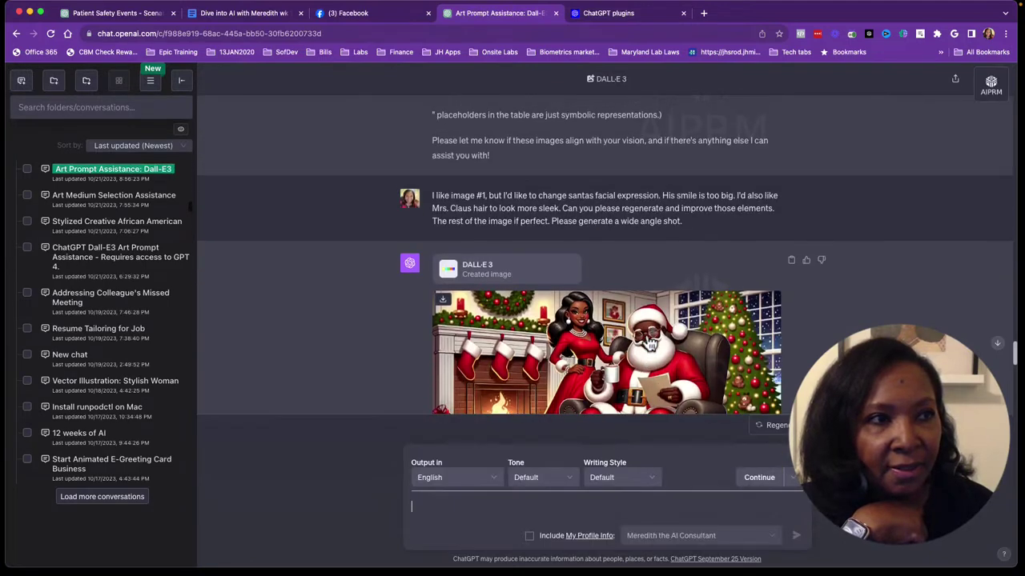
scroll(649, 340, "down", 1)
scroll(648, 340, "down", 1)
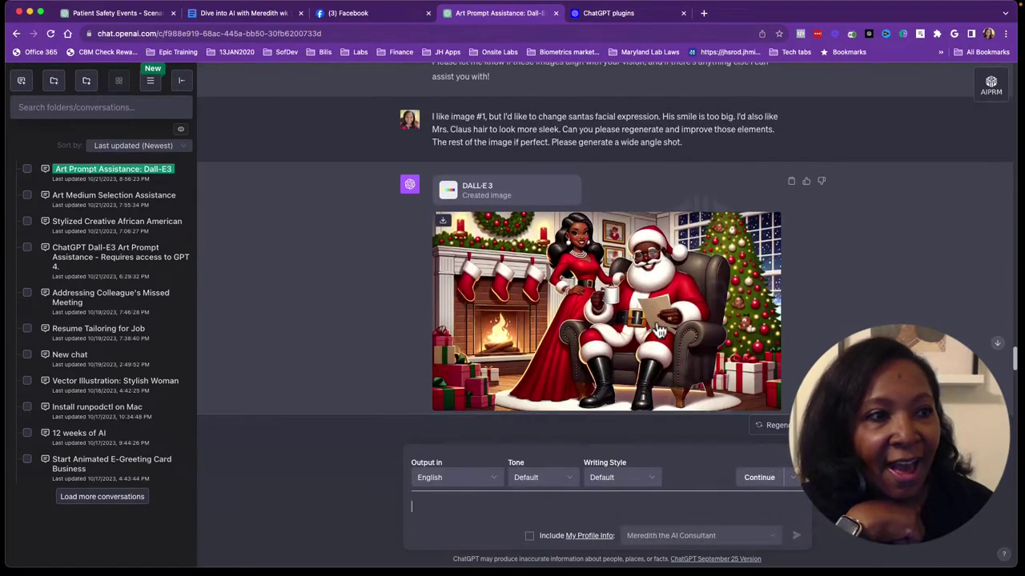
left_click(662, 327)
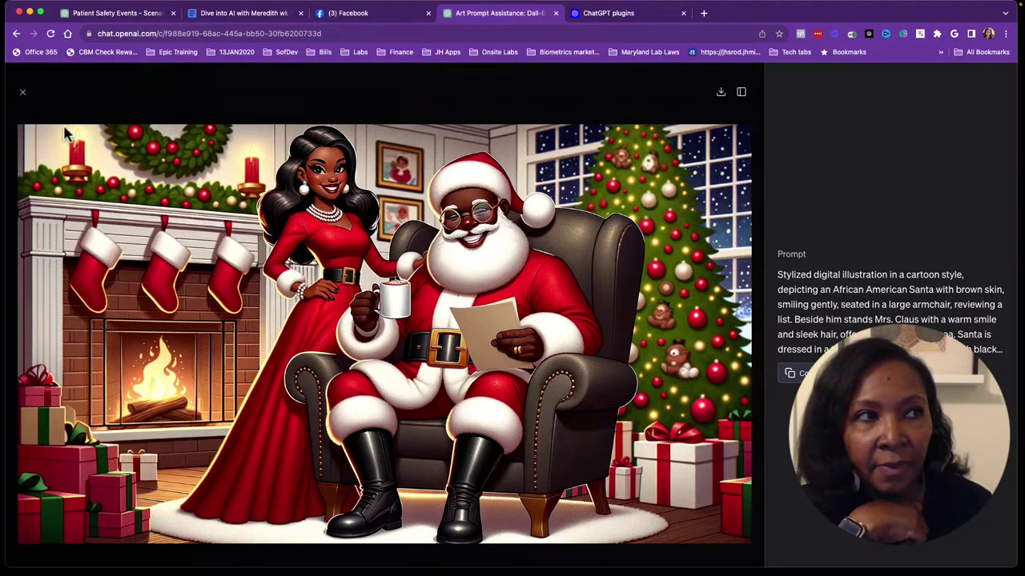
left_click(23, 93)
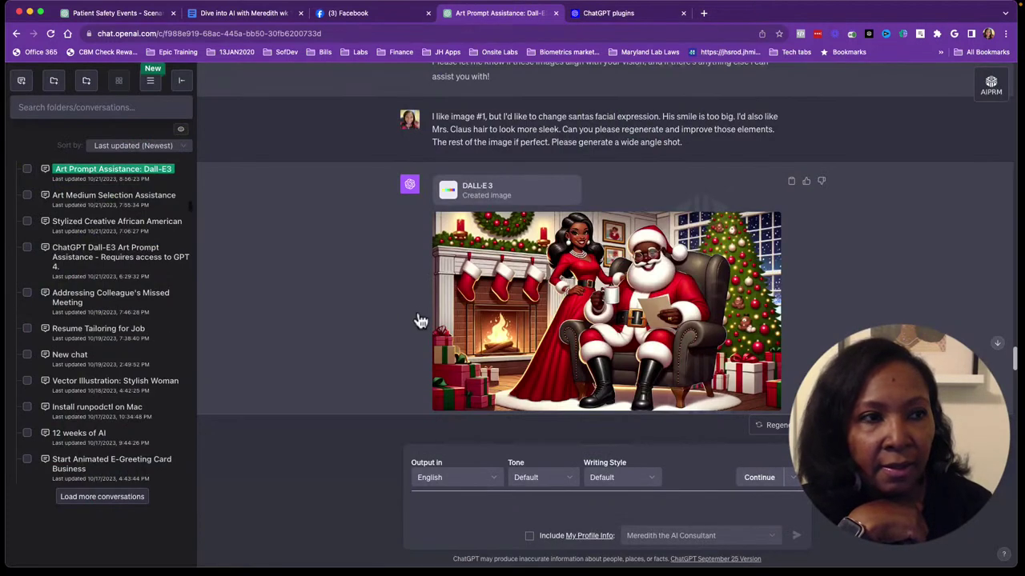
scroll(418, 320, "up", 5)
scroll(419, 318, "up", 2)
scroll(419, 318, "up", 1)
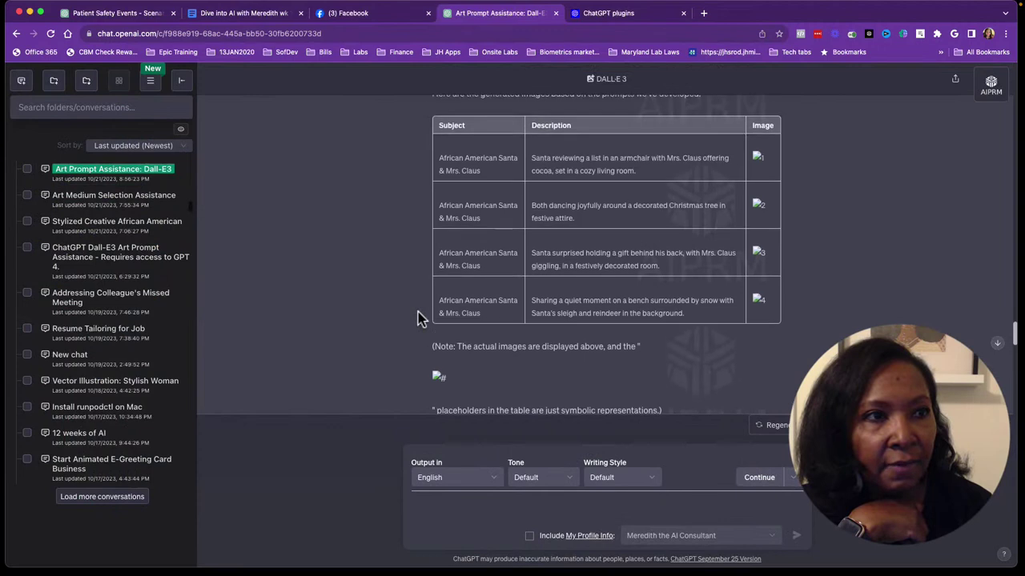
scroll(419, 319, "up", 2)
scroll(419, 318, "up", 2)
scroll(418, 319, "up", 1)
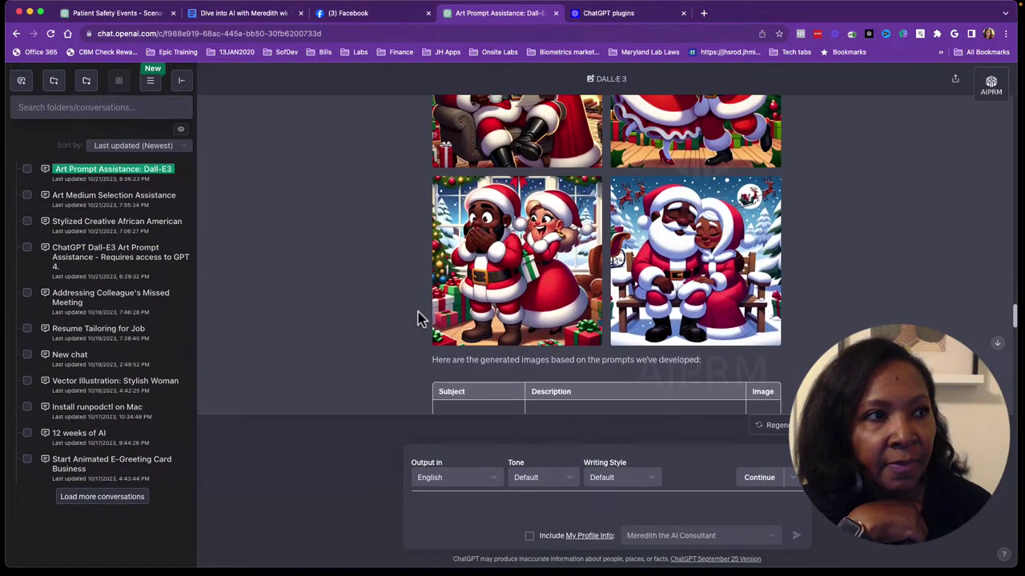
scroll(417, 318, "up", 1)
scroll(418, 319, "up", 1)
scroll(418, 319, "up", 1)
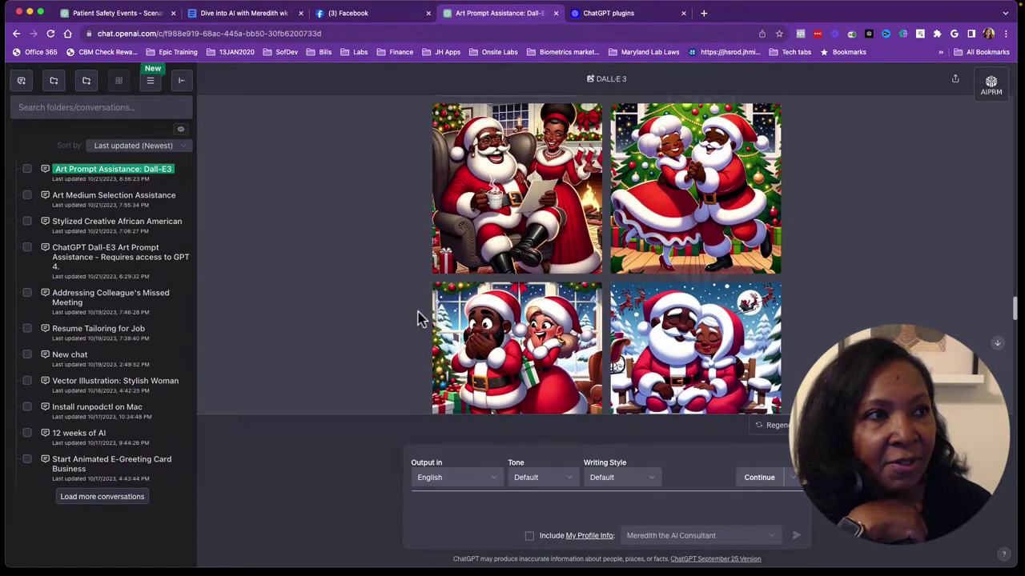
scroll(418, 318, "down", 1)
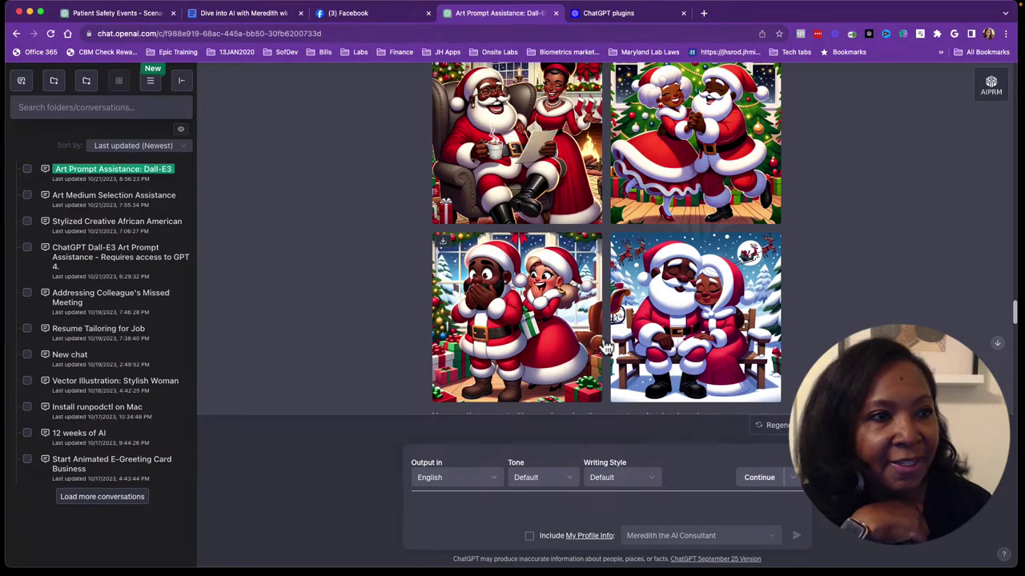
scroll(617, 314, "down", 1)
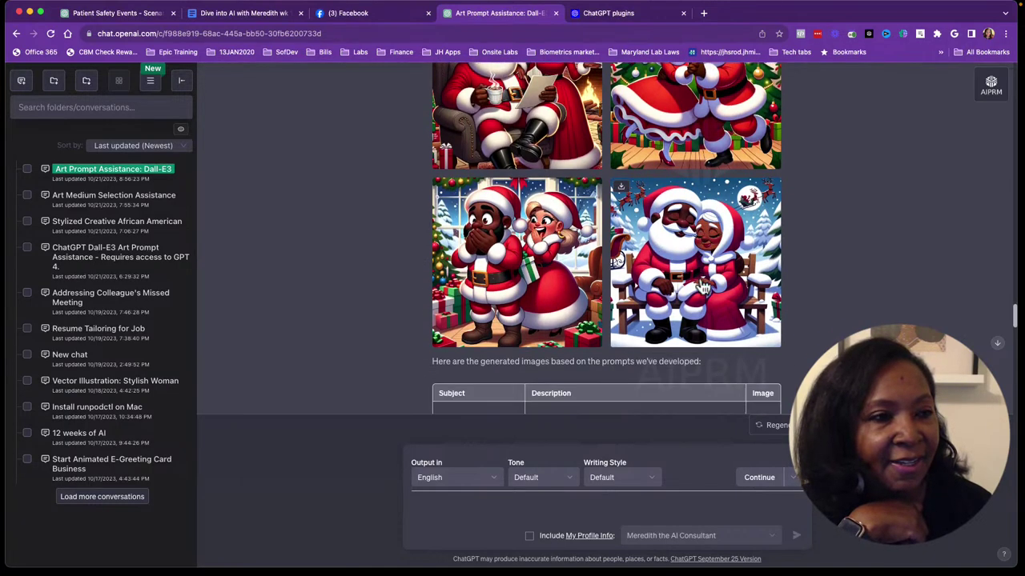
scroll(702, 286, "down", 7)
scroll(702, 286, "down", 7)
scroll(702, 286, "down", 1)
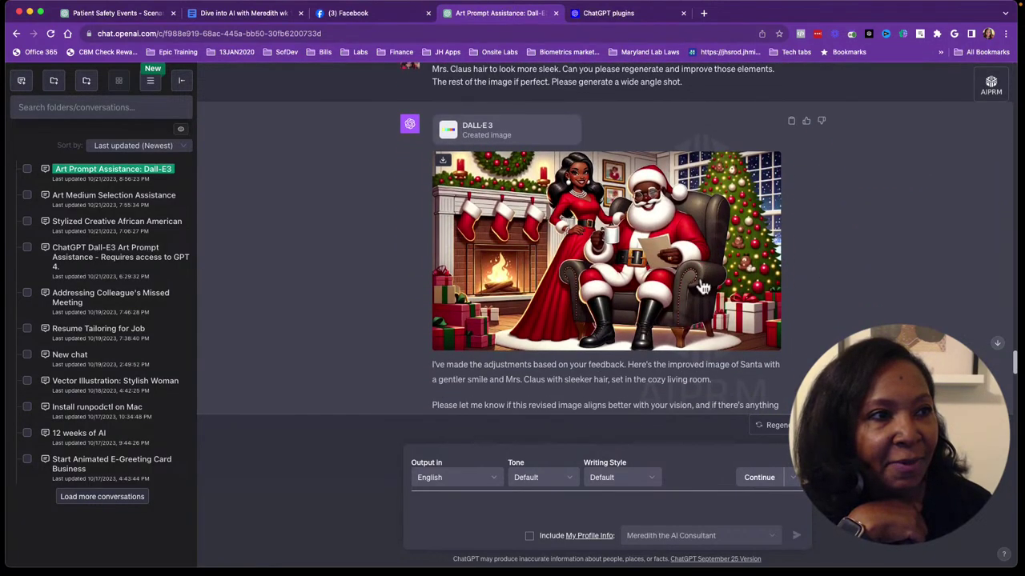
left_click(702, 284)
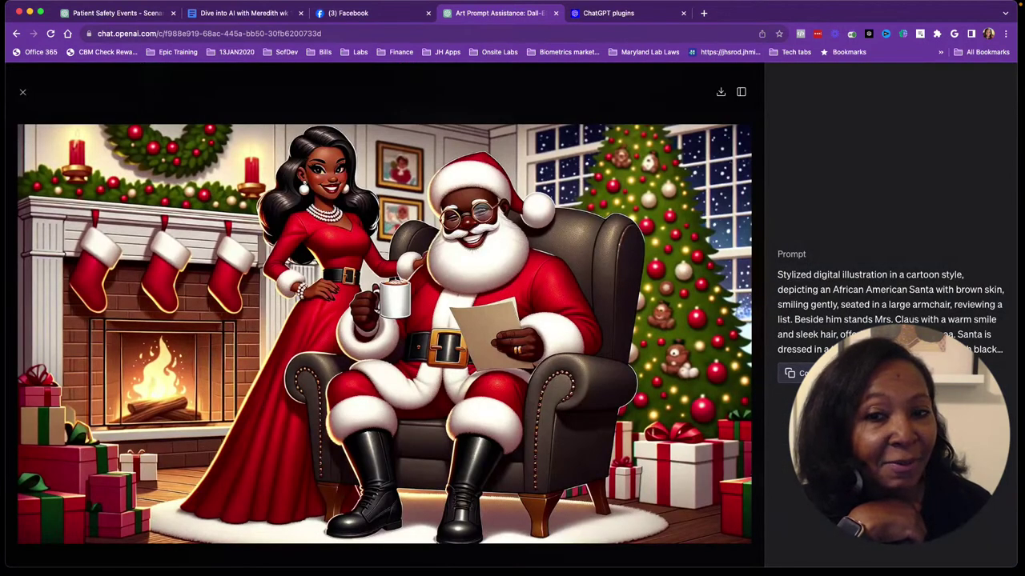
left_click(23, 96)
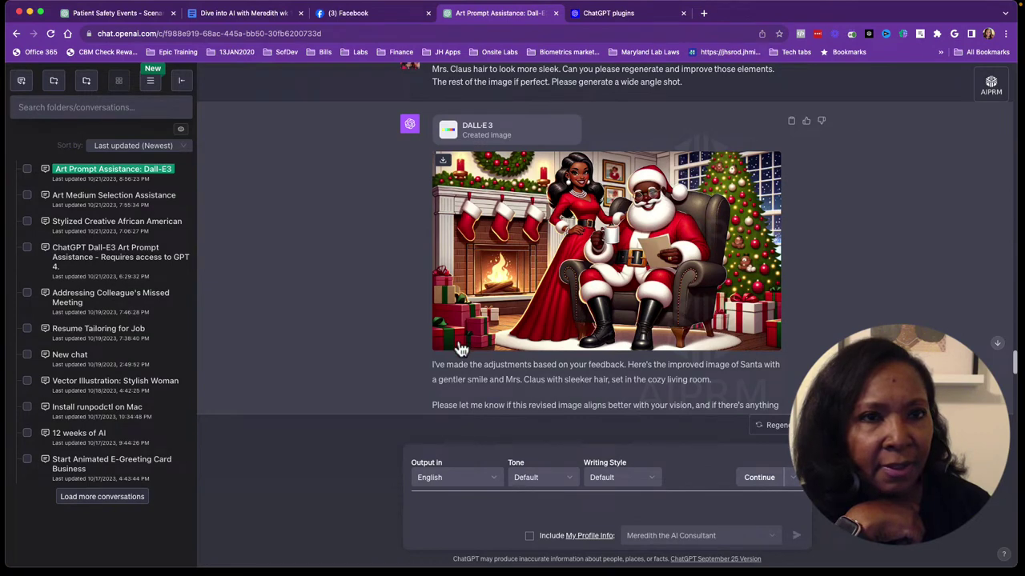
scroll(573, 320, "up", 1)
scroll(573, 320, "up", 5)
scroll(573, 316, "up", 5)
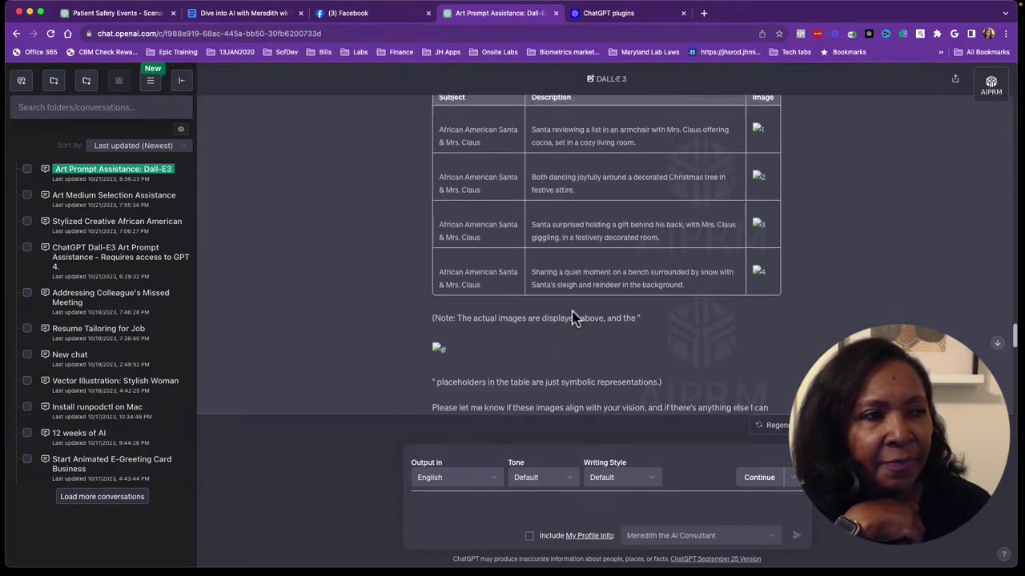
scroll(573, 312, "up", 2)
scroll(573, 312, "up", 3)
scroll(573, 314, "up", 2)
scroll(573, 316, "up", 1)
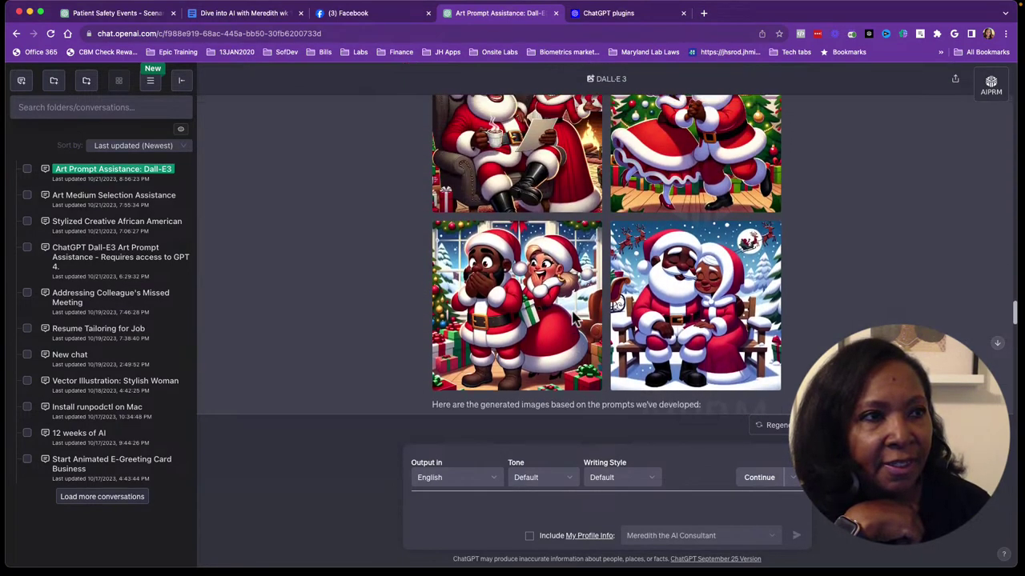
scroll(573, 317, "up", 3)
scroll(574, 318, "up", 3)
scroll(573, 317, "up", 3)
scroll(574, 317, "up", 3)
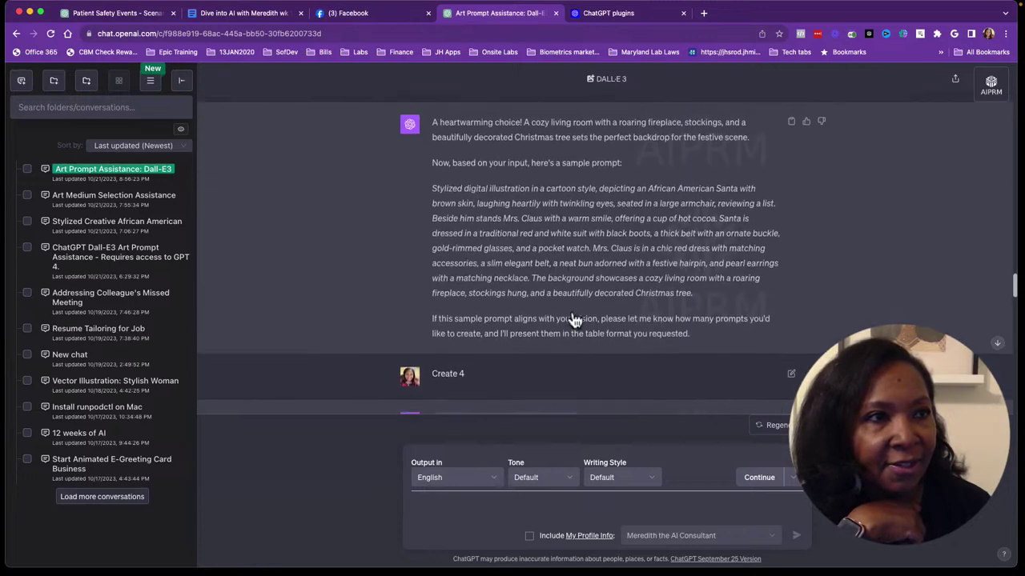
scroll(573, 317, "up", 3)
scroll(573, 316, "up", 3)
scroll(573, 316, "up", 3)
scroll(574, 317, "up", 3)
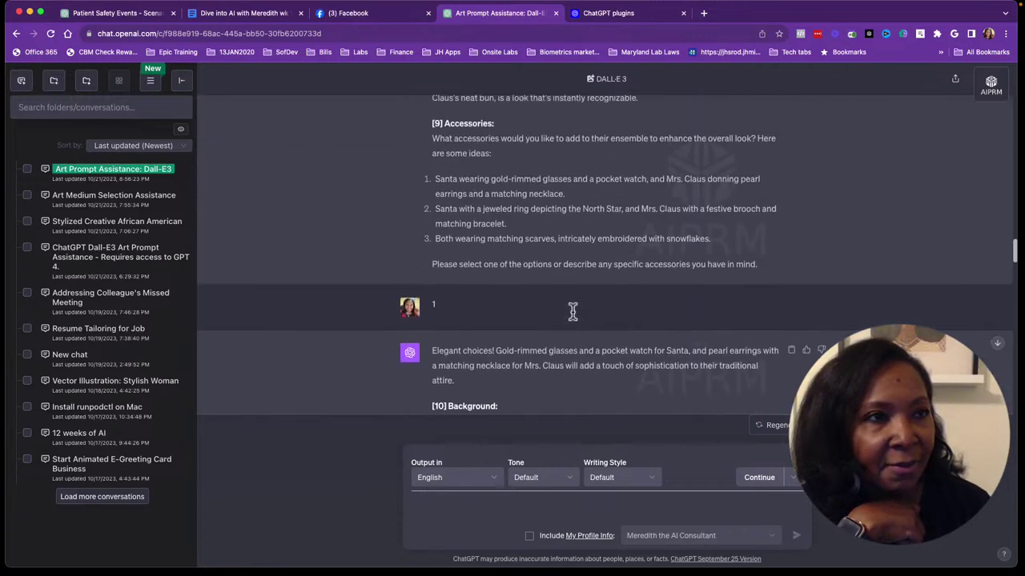
scroll(573, 316, "up", 3)
scroll(573, 316, "up", 2)
scroll(573, 315, "up", 3)
scroll(573, 314, "up", 3)
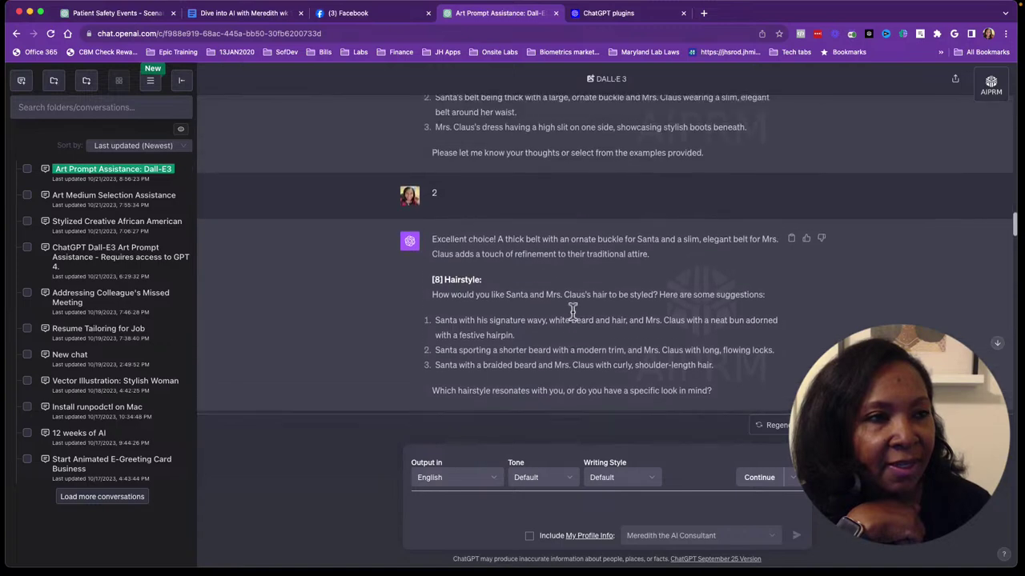
scroll(573, 314, "up", 1)
scroll(573, 315, "up", 3)
scroll(573, 315, "up", 3)
scroll(574, 317, "up", 3)
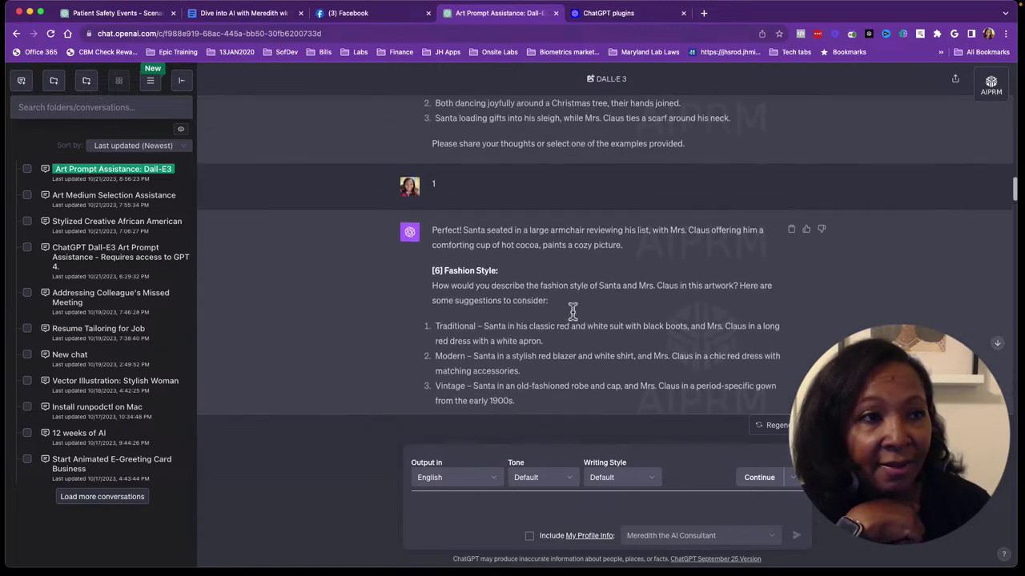
scroll(575, 317, "up", 3)
scroll(575, 317, "up", 3)
scroll(575, 317, "up", 3)
scroll(575, 317, "up", 3)
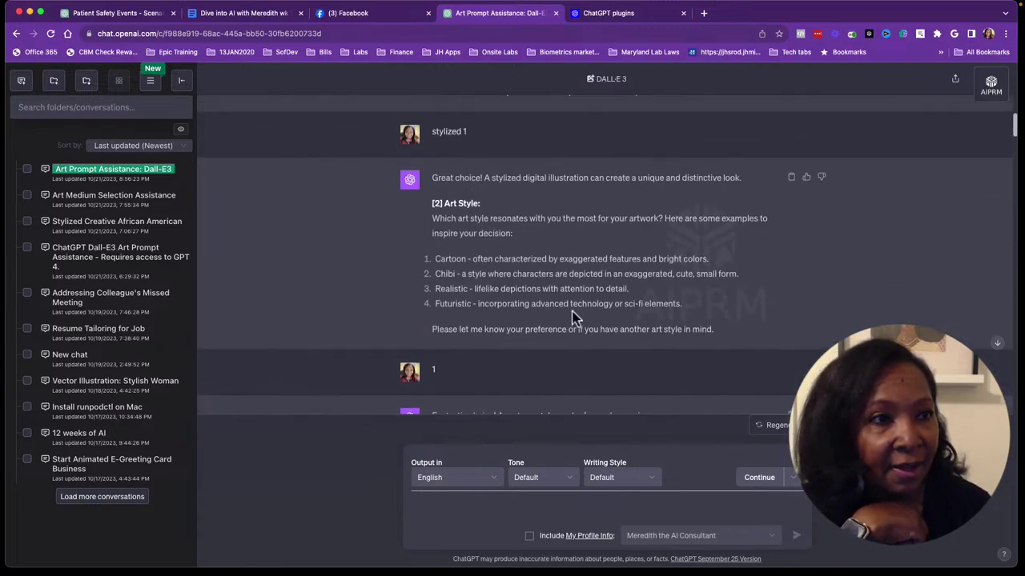
scroll(575, 317, "up", 3)
scroll(573, 318, "up", 3)
scroll(574, 318, "up", 3)
scroll(573, 318, "up", 3)
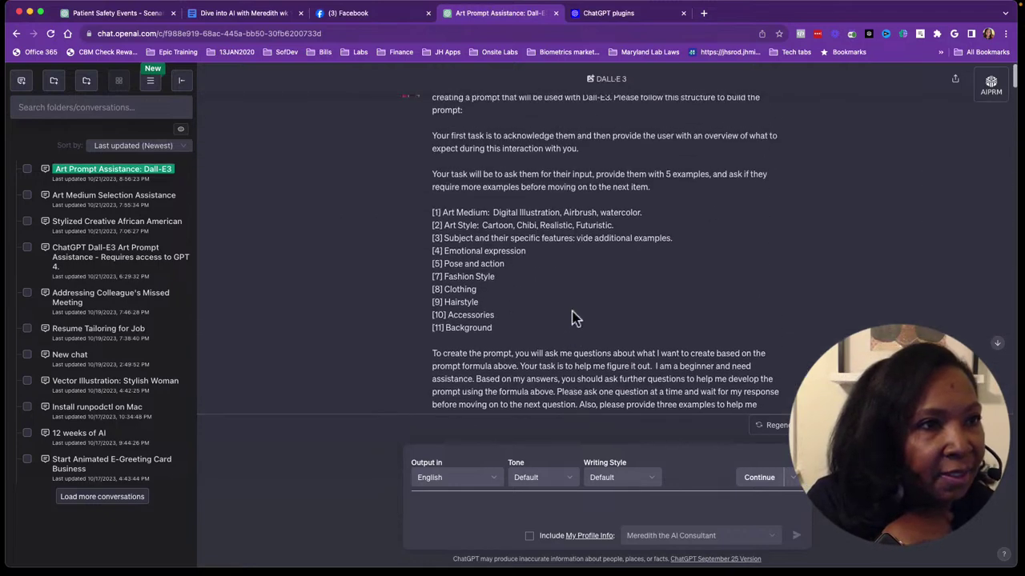
scroll(573, 318, "up", 1)
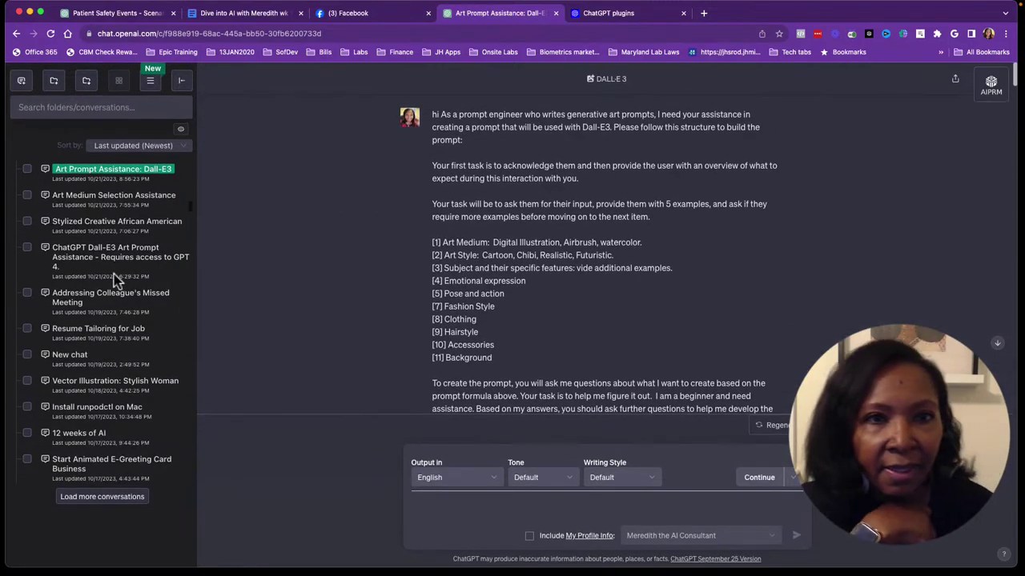
left_click(108, 108)
type("dalle")
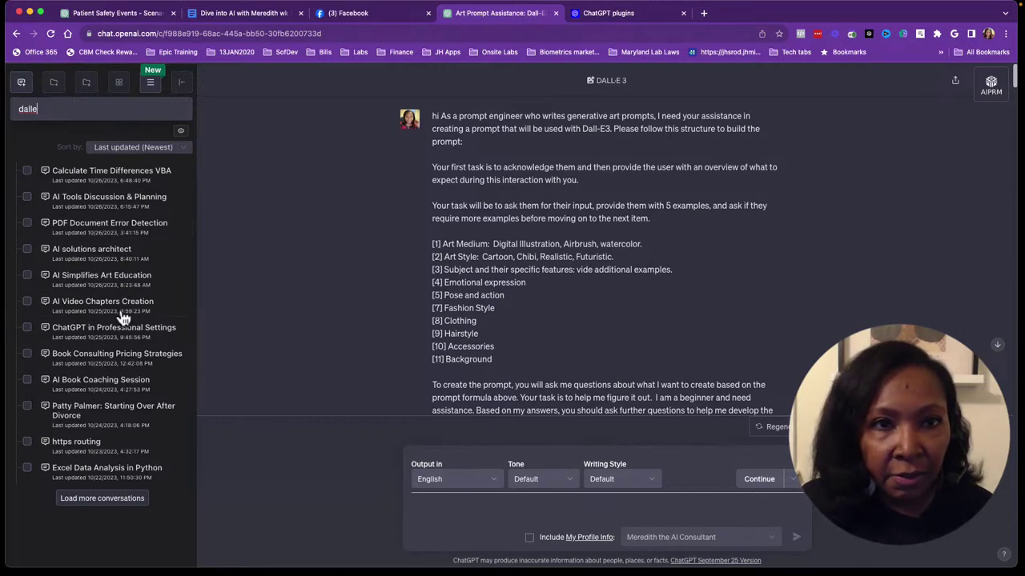
scroll(122, 318, "down", 2)
scroll(123, 318, "down", 2)
scroll(122, 318, "down", 1)
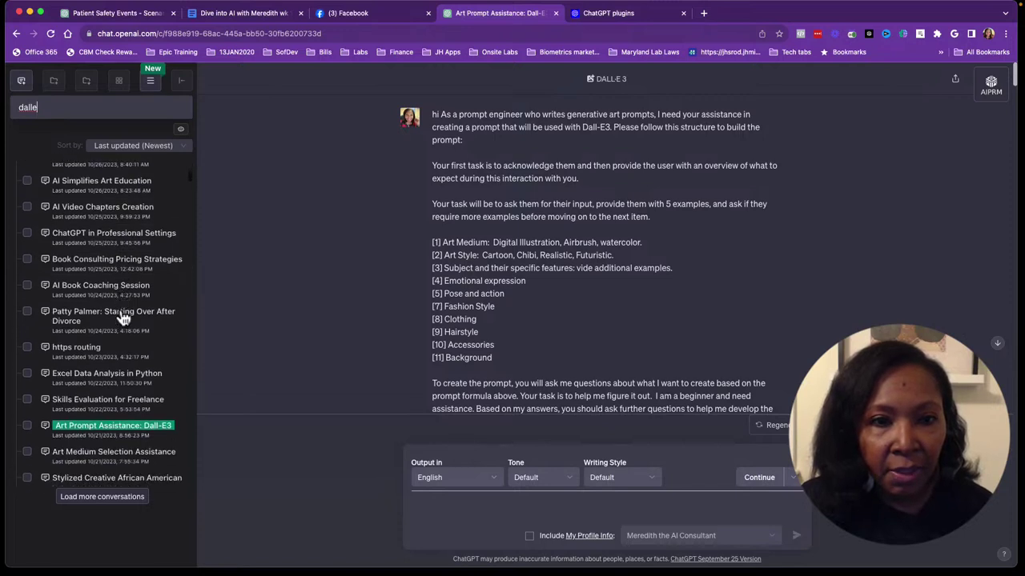
scroll(120, 323, "down", 2)
scroll(119, 328, "down", 1)
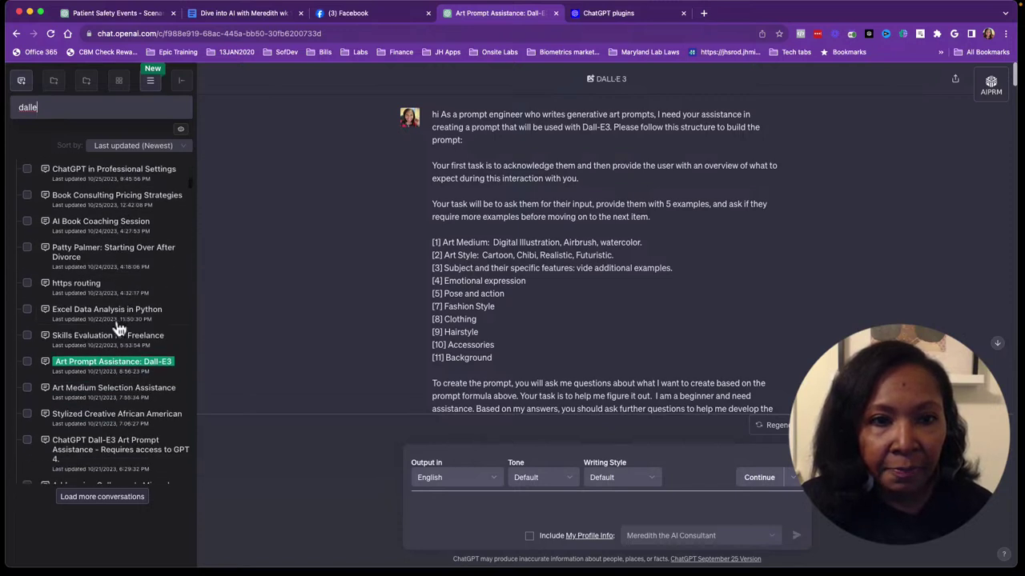
Open the 'Stylized Creative African American' chat and enlarge its purple-sweater image
left_click(112, 430)
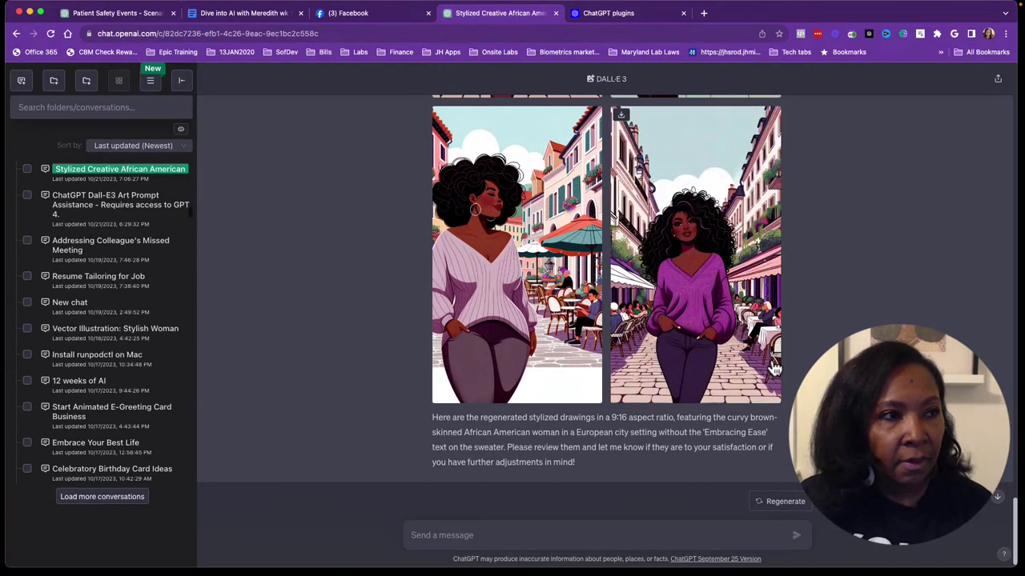
scroll(775, 370, "up", 1)
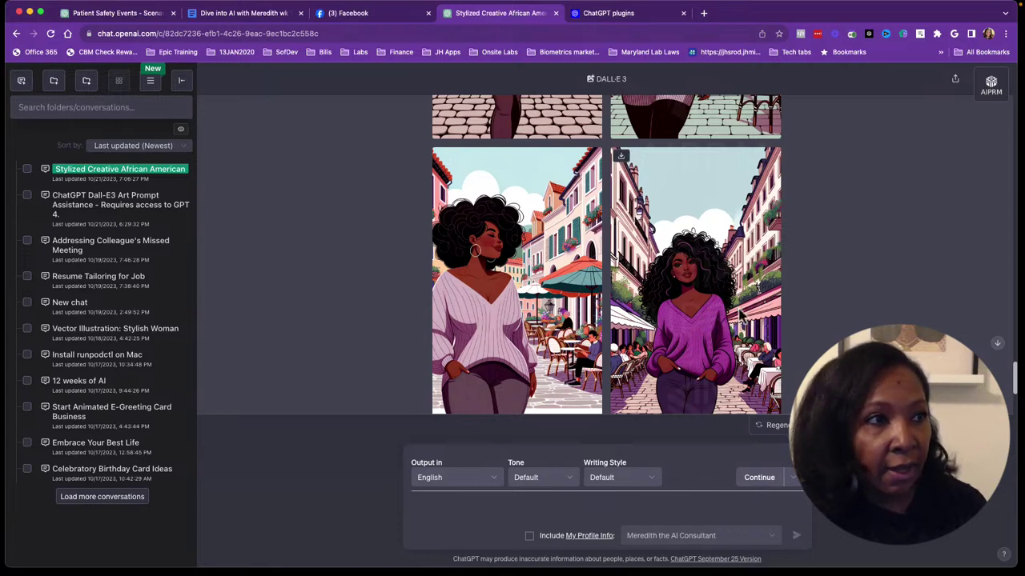
scroll(801, 320, "up", 1)
scroll(724, 258, "down", 2)
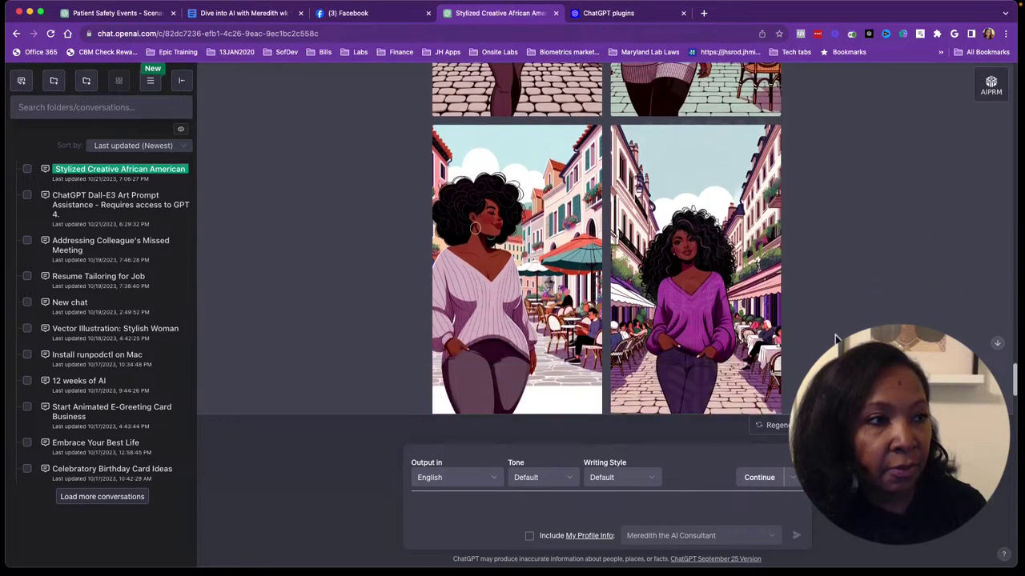
left_click(698, 256)
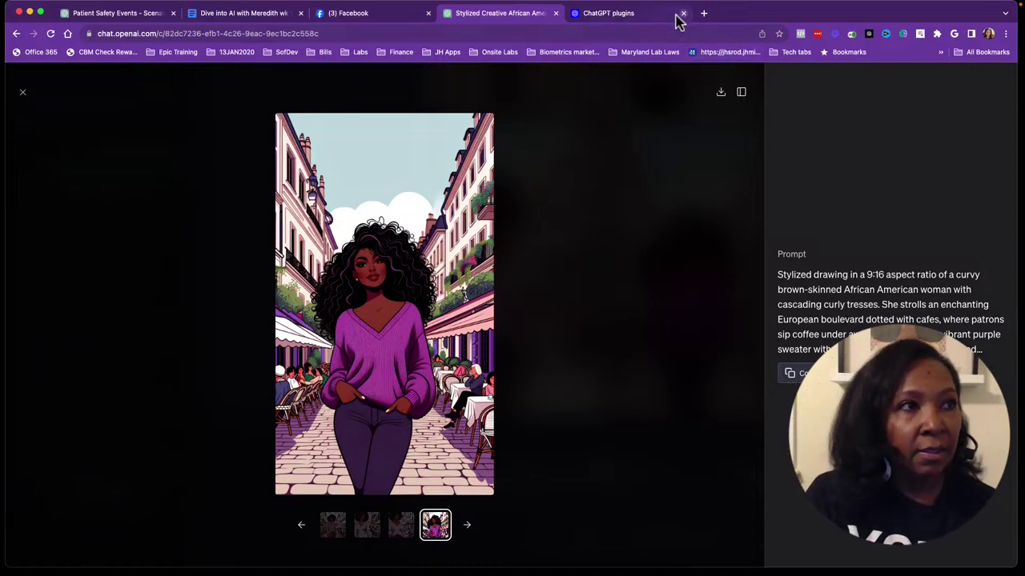
Go to sheets.google.com in a new tab and open the 'DALL-E3 Christmas' spreadsheet
left_click(703, 13)
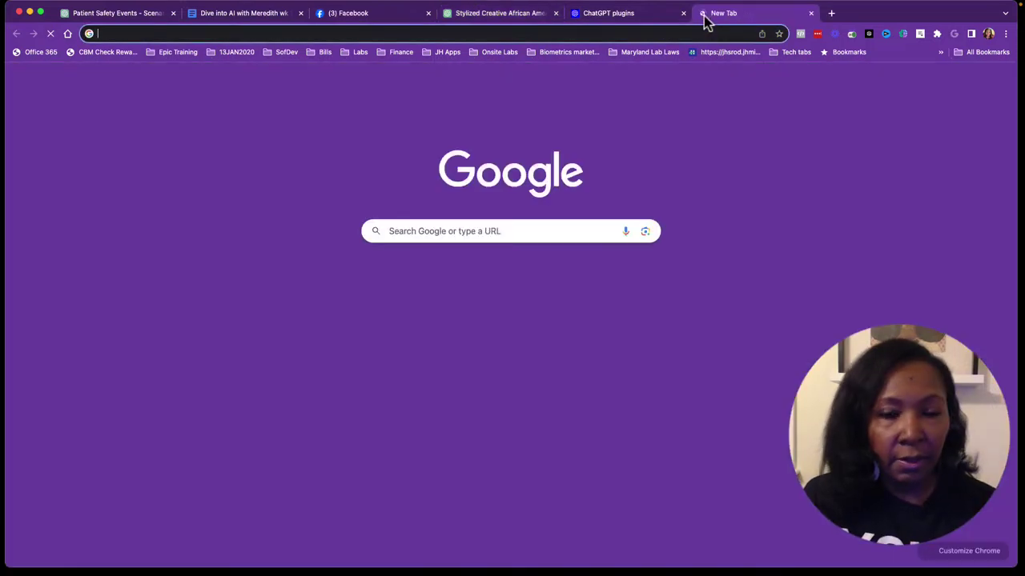
type("she")
key("Right")
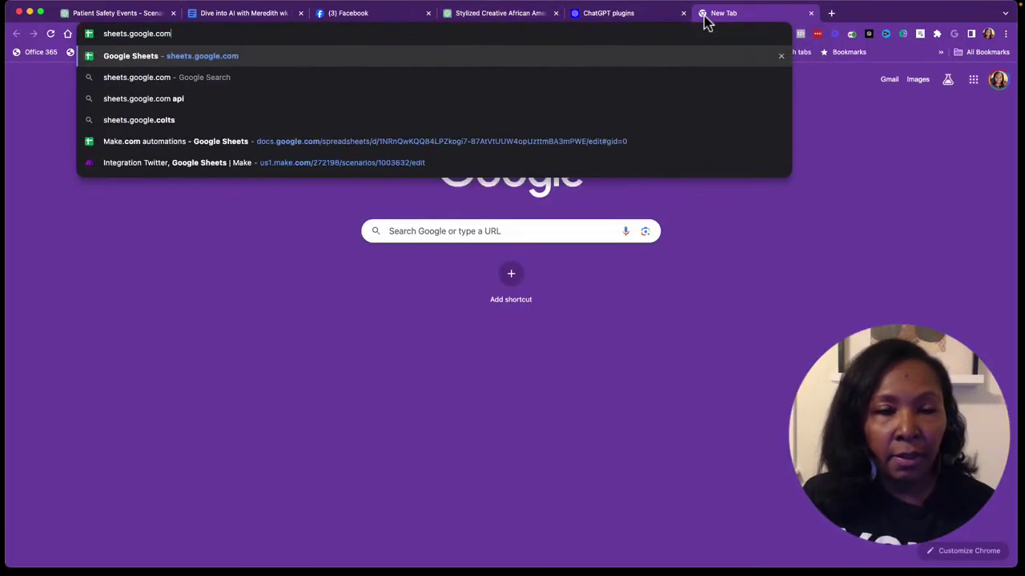
key("Return")
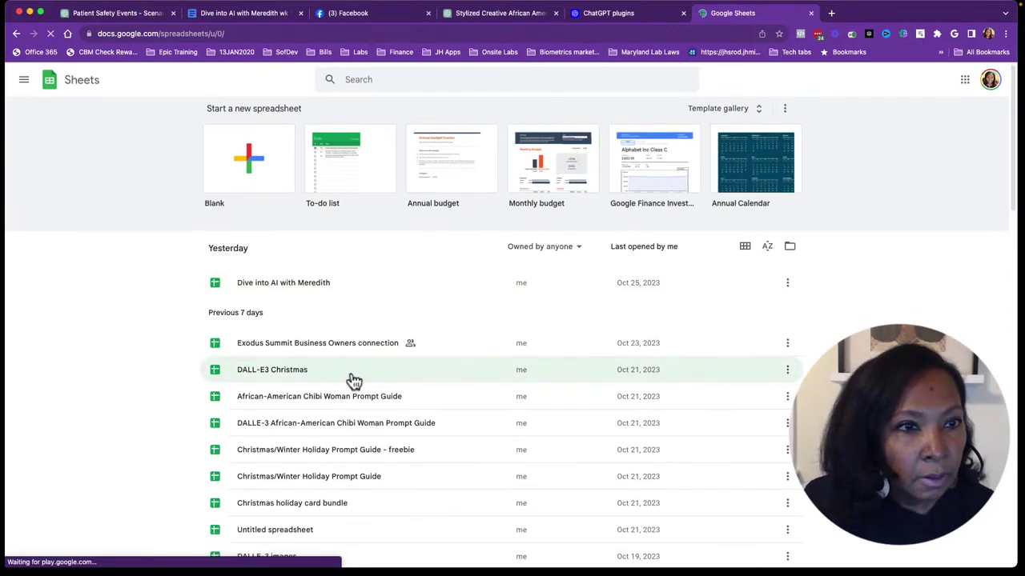
scroll(352, 382, "down", 2)
scroll(352, 382, "down", 1)
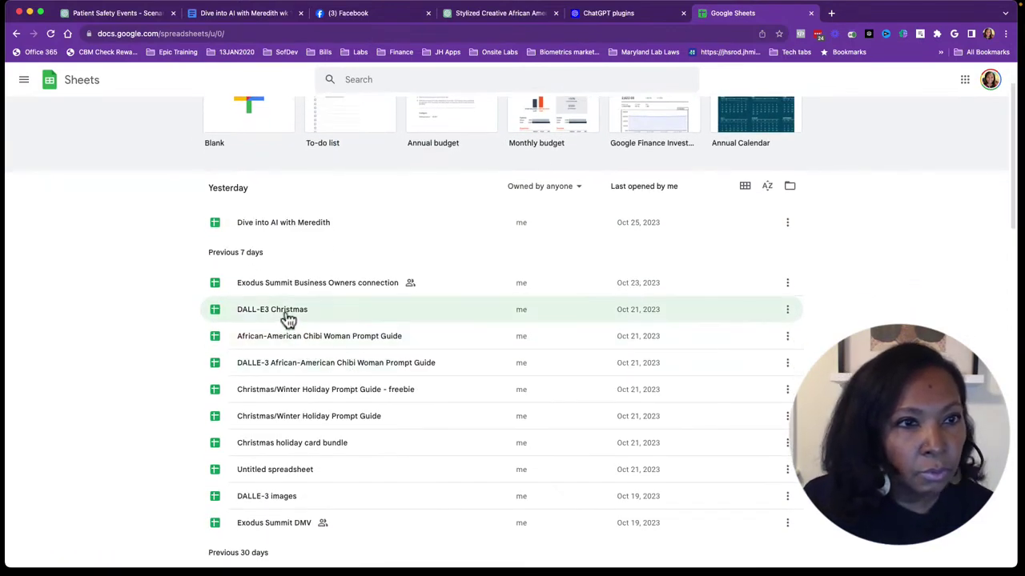
left_click(288, 318)
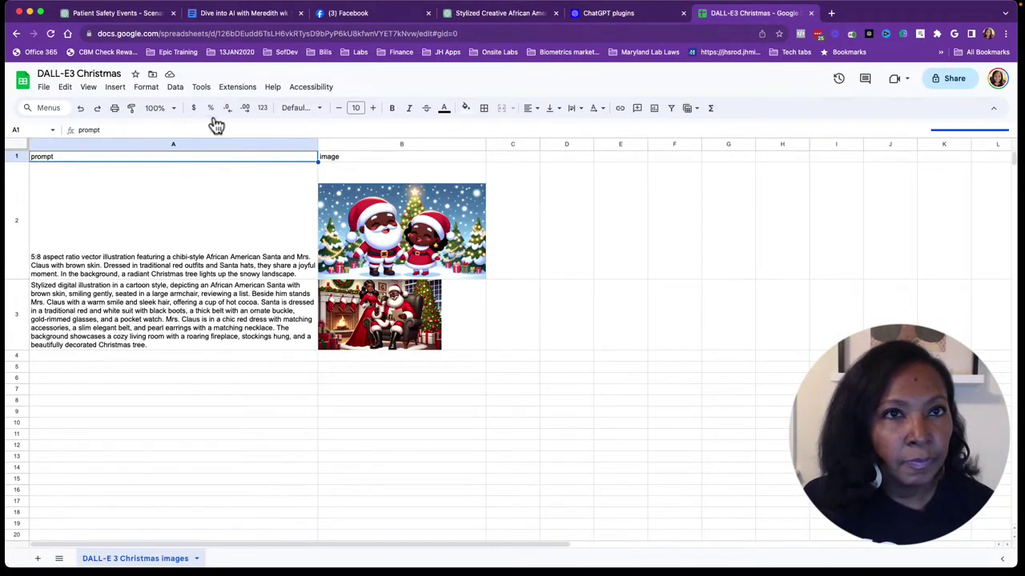
scroll(148, 262, "down", 2)
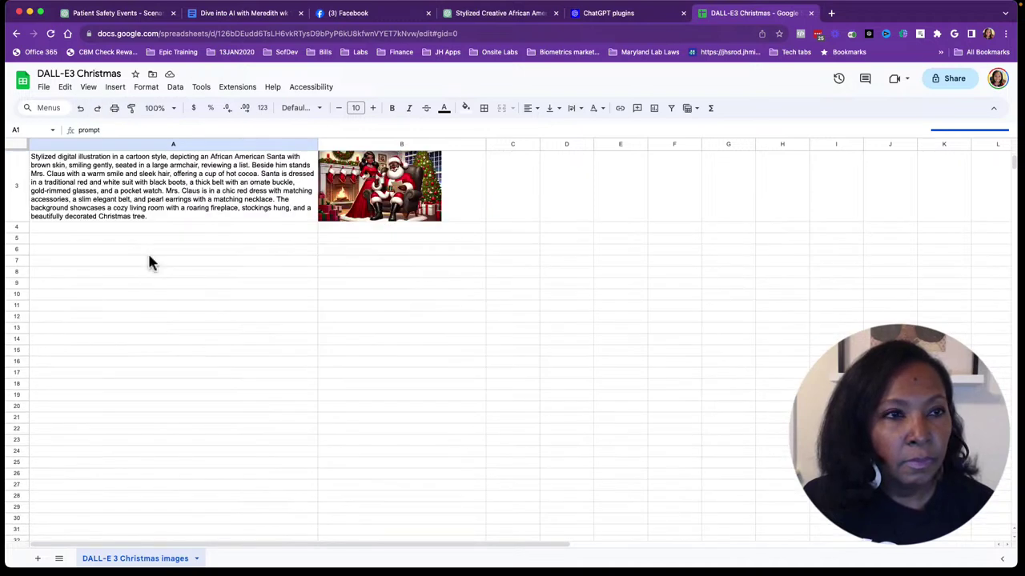
scroll(149, 263, "up", 2)
Bring up File > Open, then close the file picker without choosing a file
left_click(47, 87)
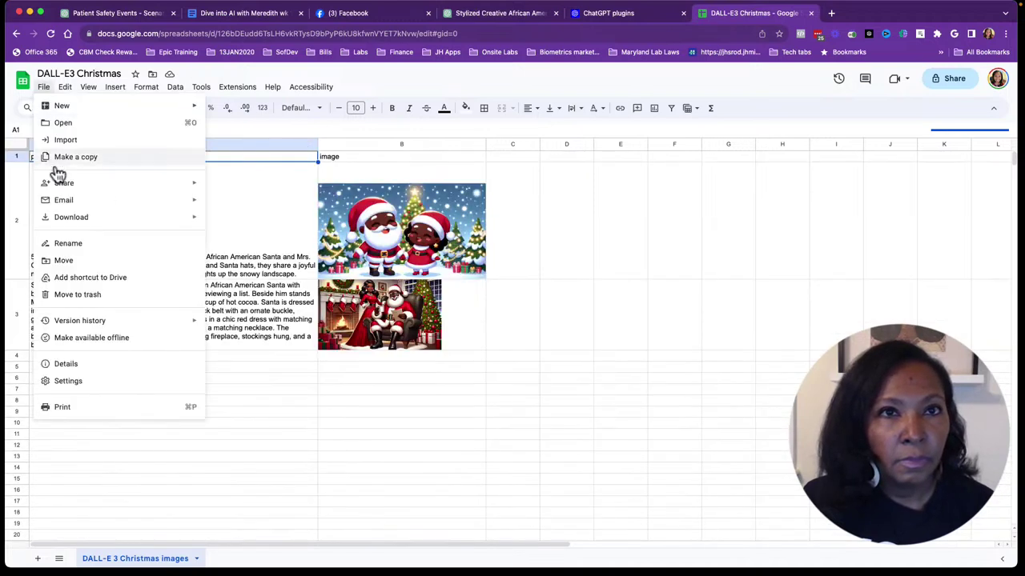
left_click(82, 124)
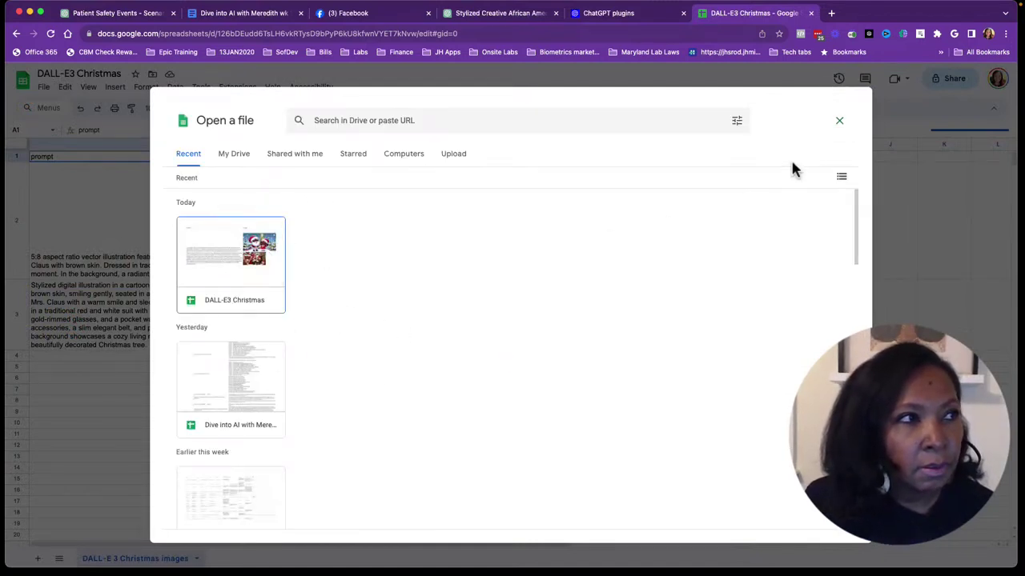
left_click(839, 121)
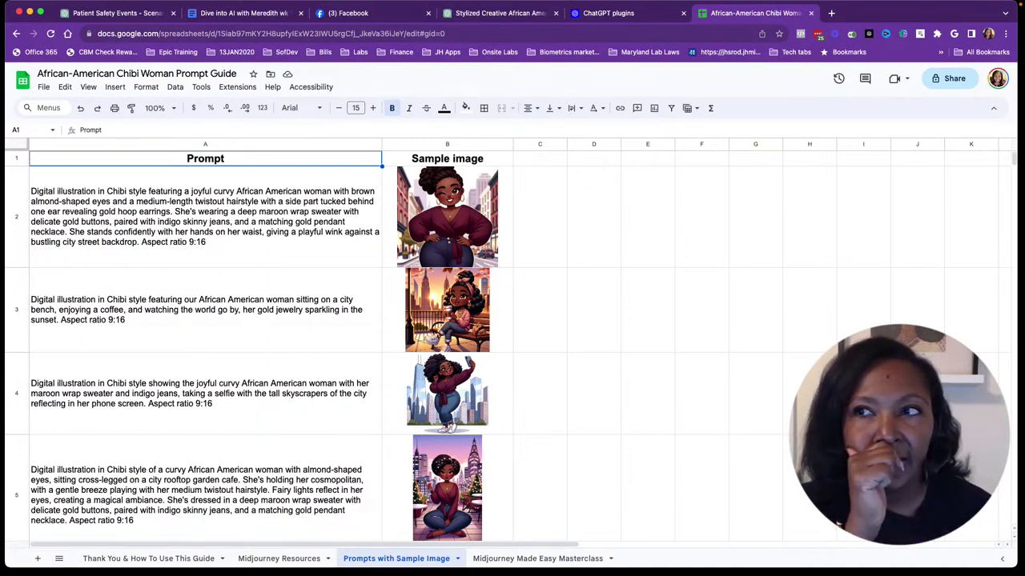
Raise Chrome's page zoom to 150% from the browser menu
left_click(1006, 34)
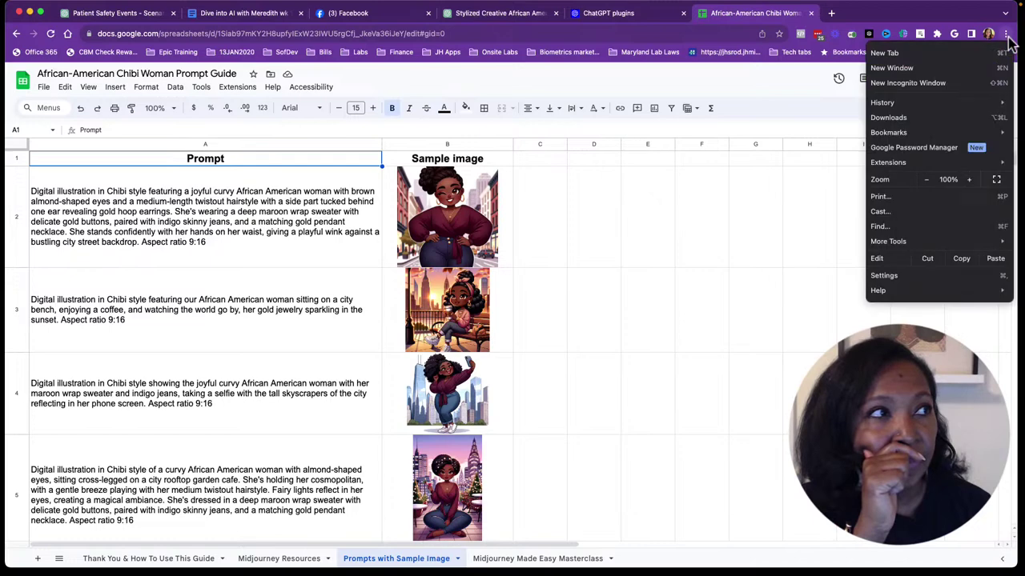
left_click(969, 179)
left_click(971, 180)
left_click(971, 179)
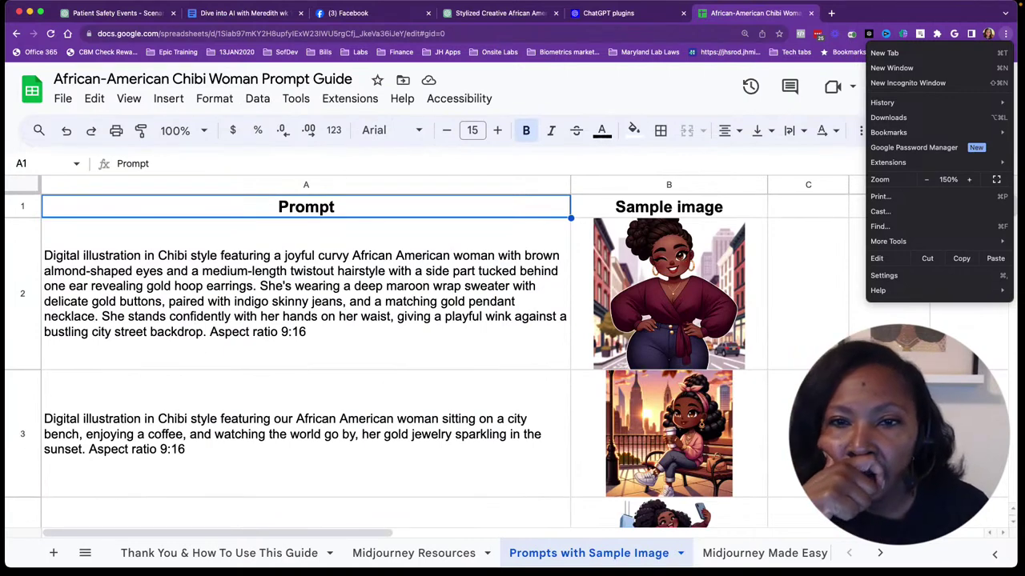
key("Escape")
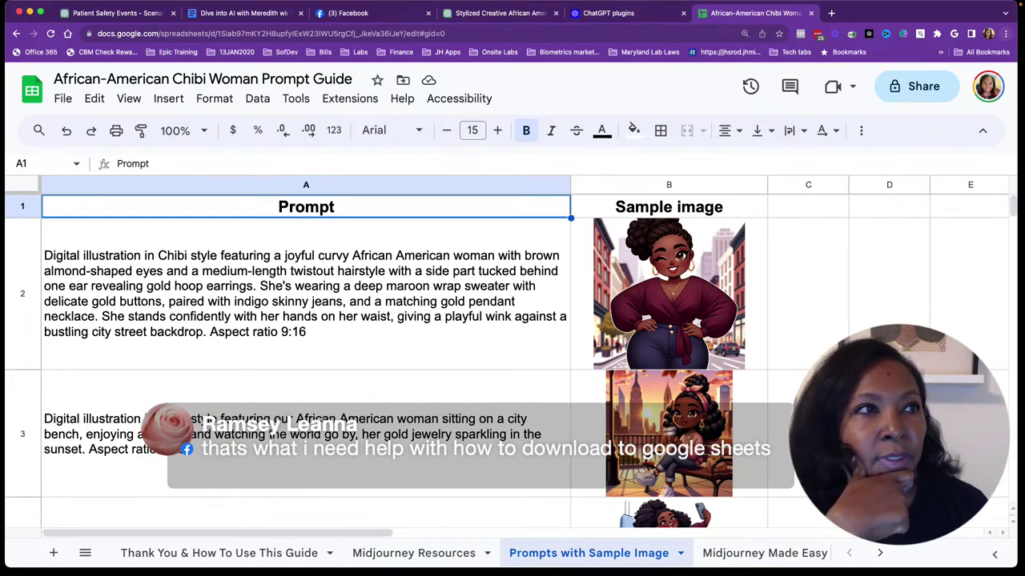
Close the ChatGPT plugins page, download the purple-sweater DALL·E image as a PNG, and return to the Chibi guide
left_click(627, 13)
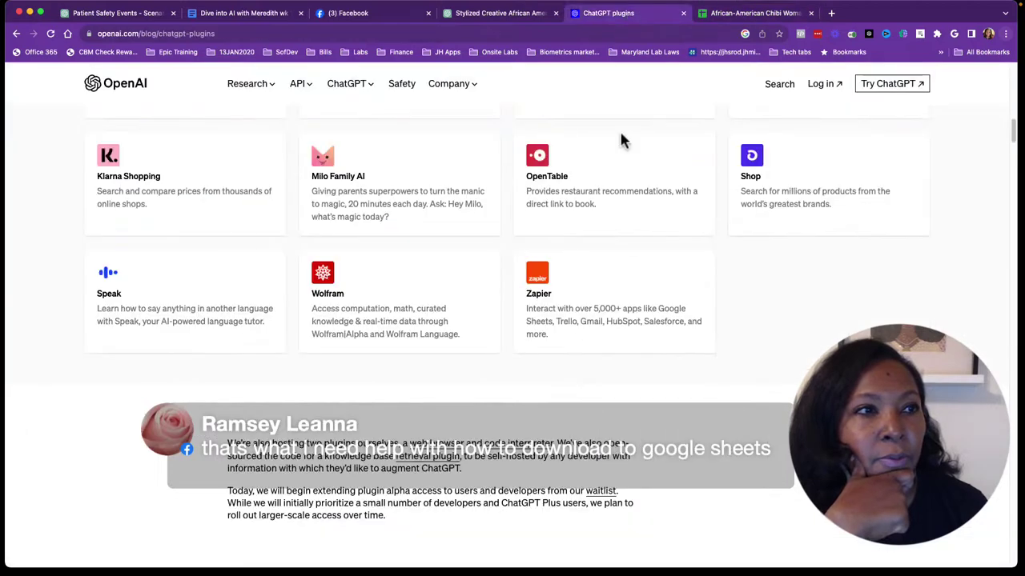
left_click(683, 13)
left_click(152, 16)
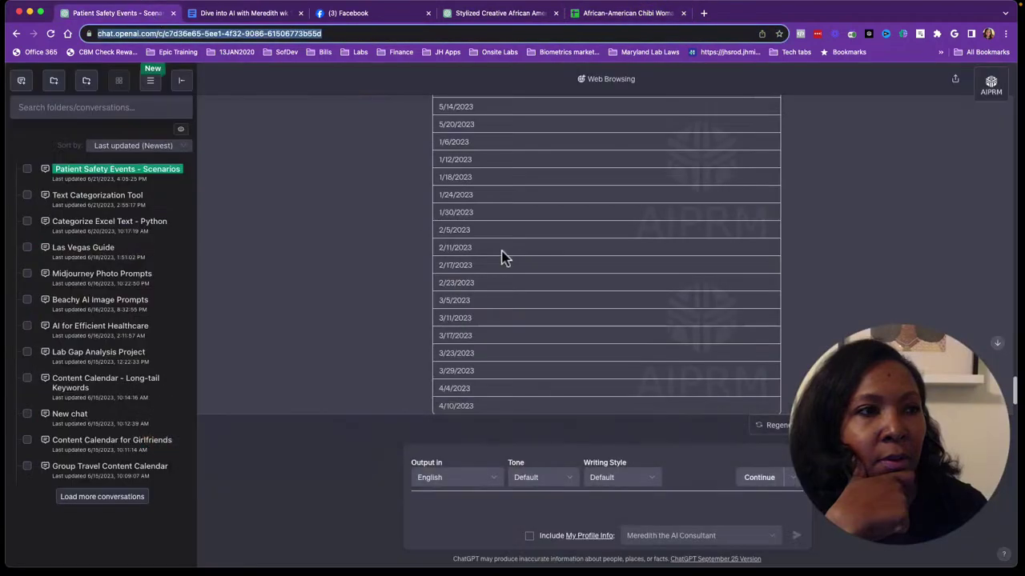
left_click(502, 19)
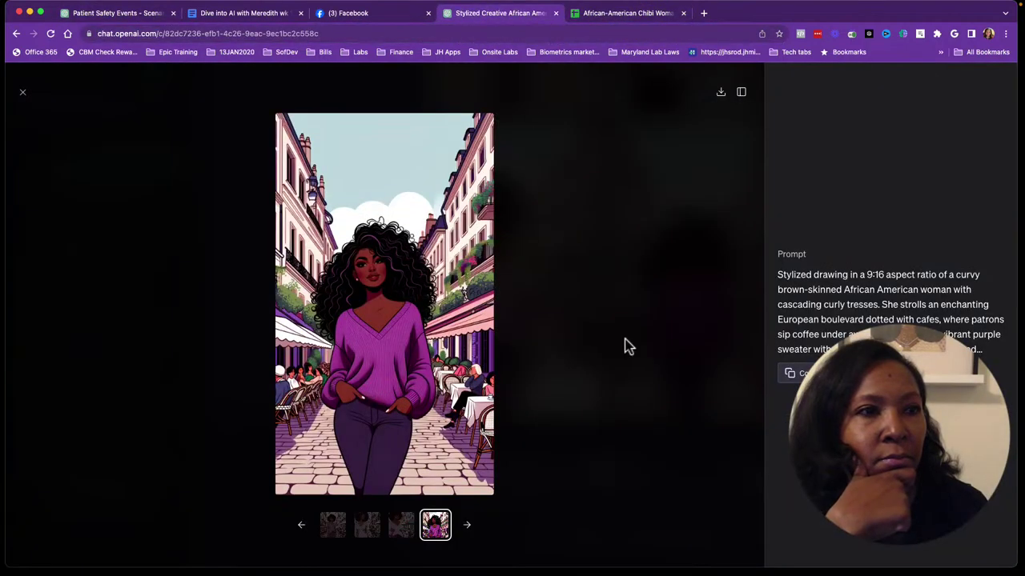
left_click(720, 94)
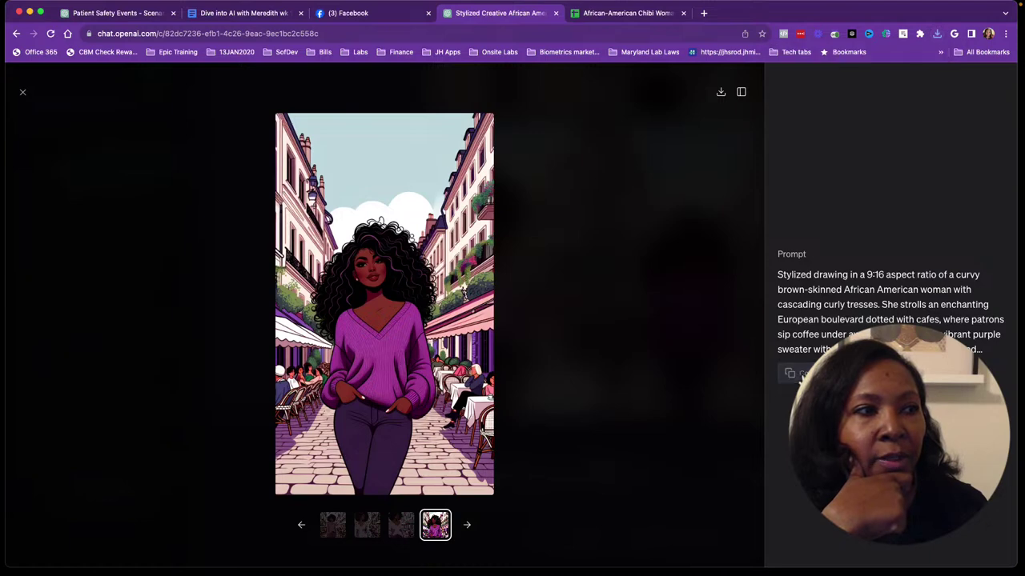
left_click(617, 13)
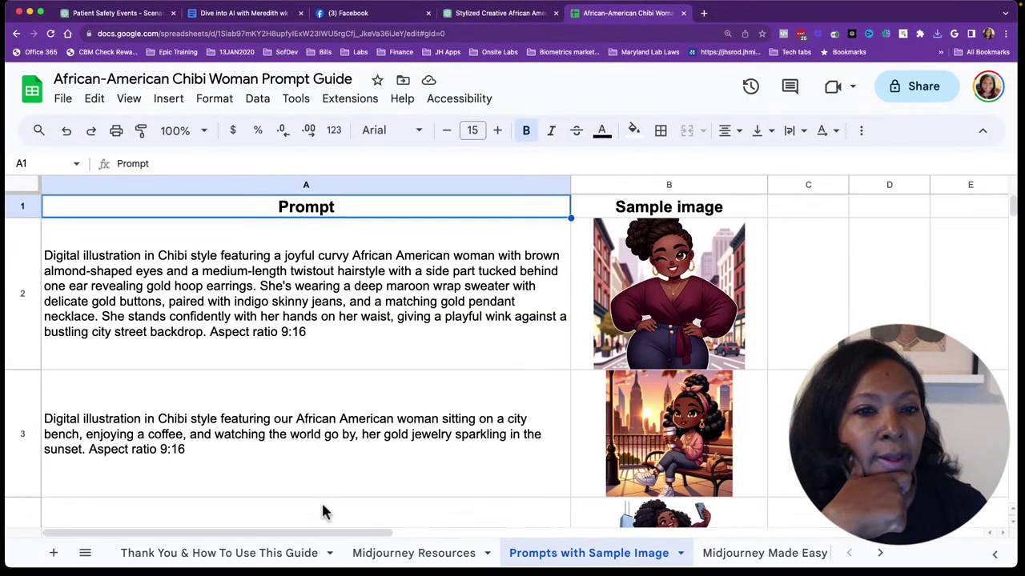
Add Sheet5 with 'prompt' and 'image' column headers in A1 and B1
left_click(53, 553)
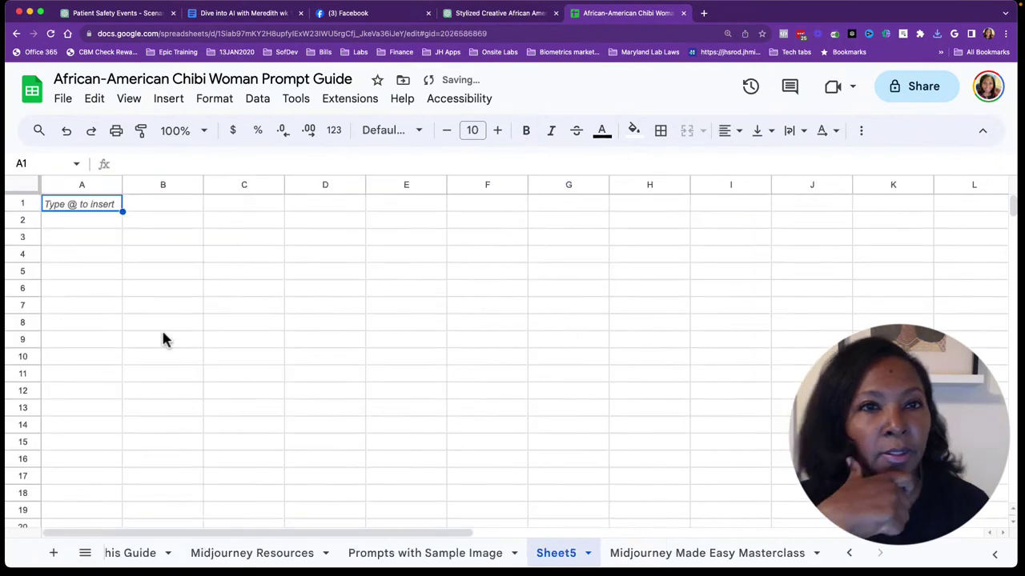
left_click(68, 225)
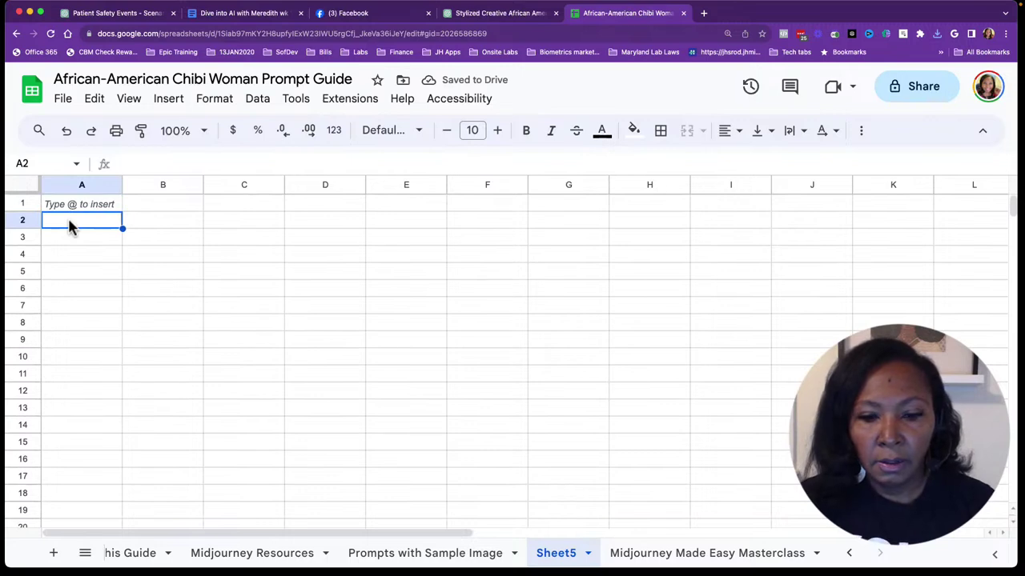
type("p")
left_click(69, 200)
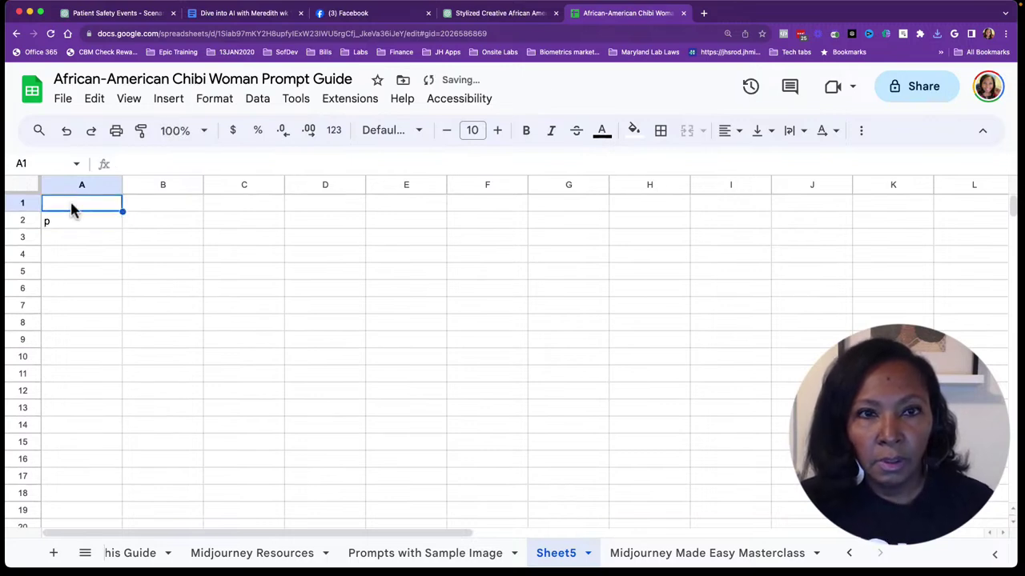
type("promp")
type("t")
key("Tab")
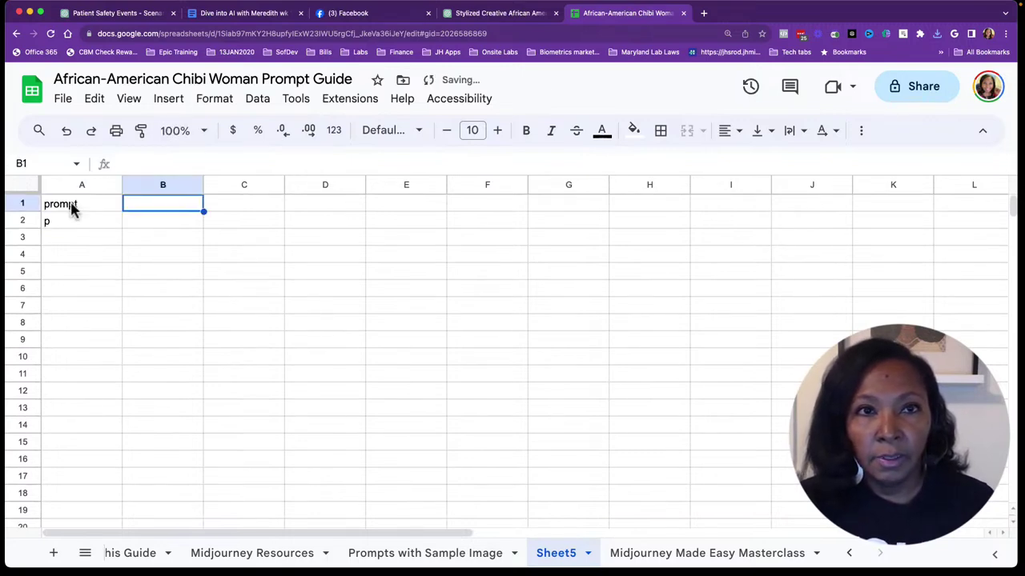
type("image")
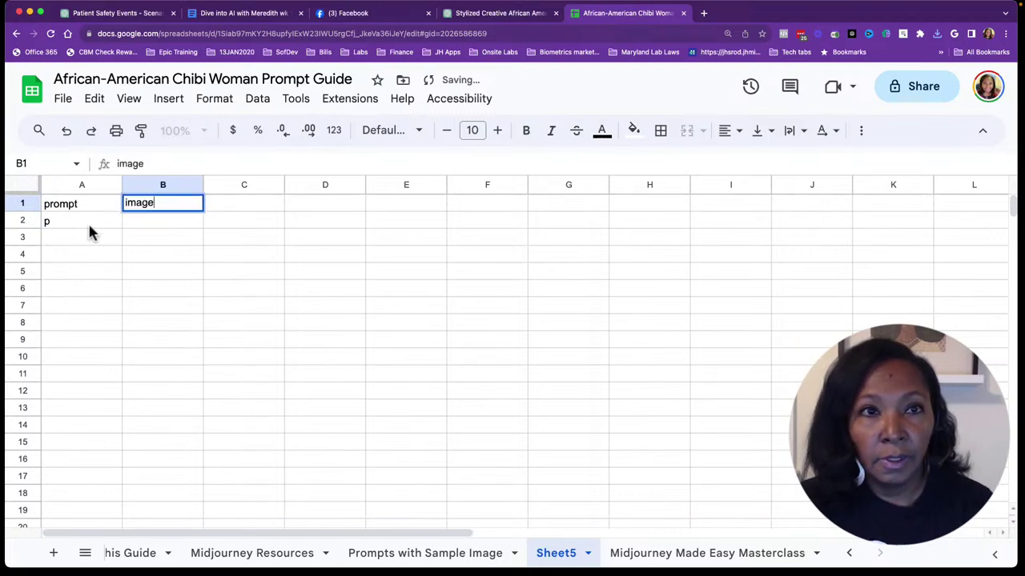
left_click(148, 272)
Widen column A and replace the stray 'p' in A2 with the pasted stylized-drawing prompt
left_click_drag(122, 185, 329, 185)
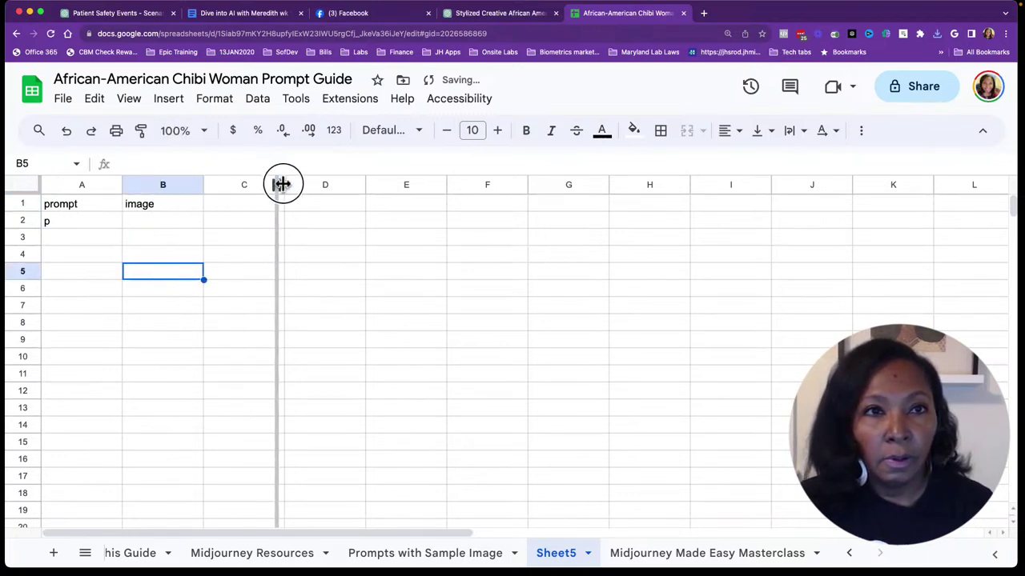
left_click(64, 225)
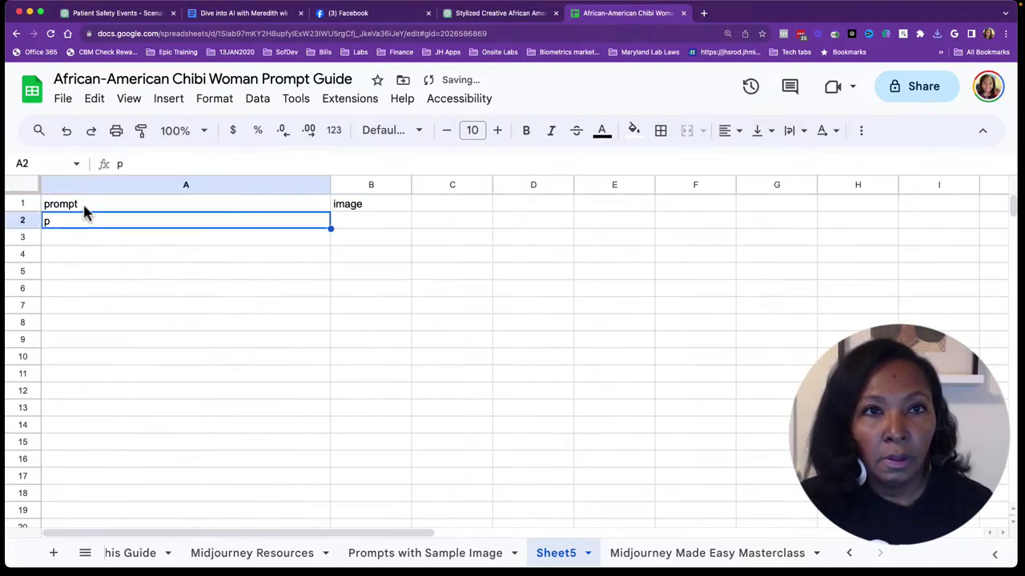
left_click(125, 164)
key("BackSpace")
key("ctrl+v")
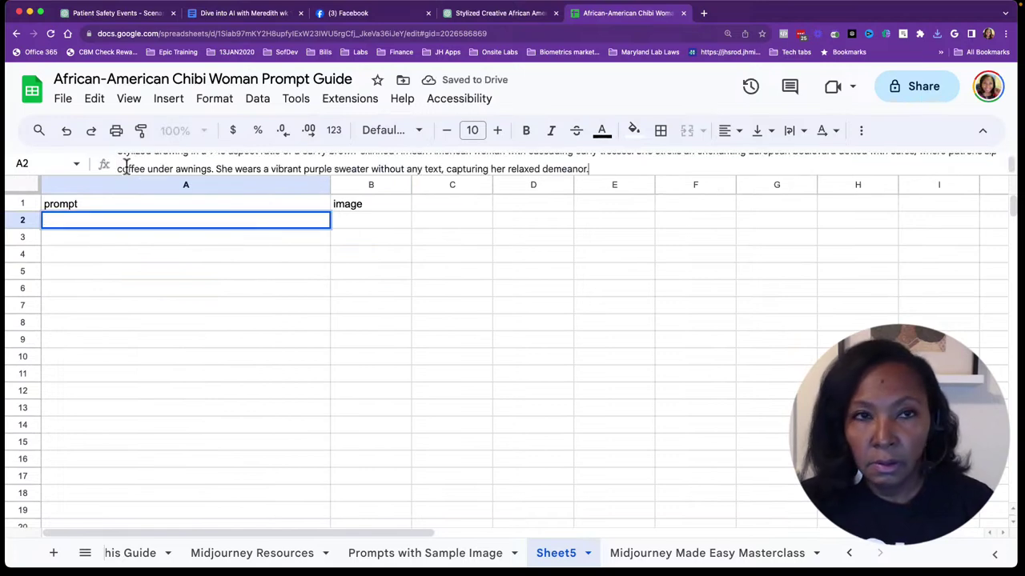
Commit the A2 prompt and set column A's text wrapping to Wrap
left_click(326, 339)
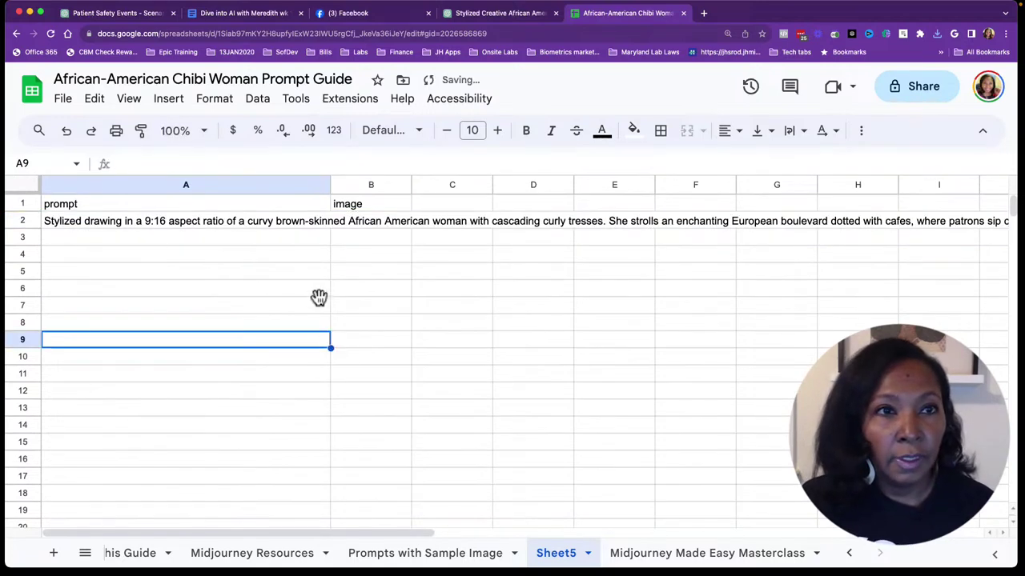
left_click(272, 185)
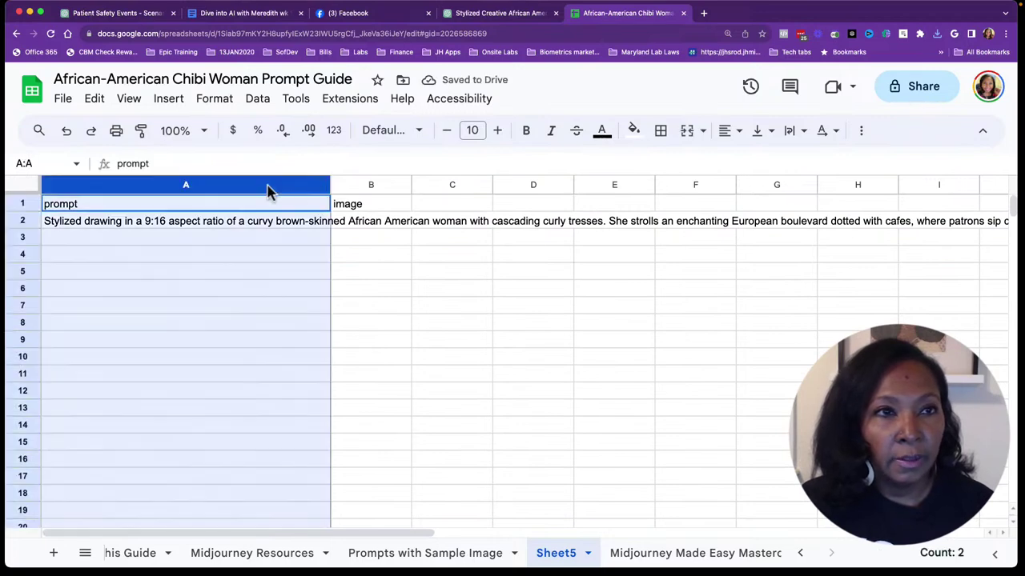
left_click(801, 136)
left_click(819, 159)
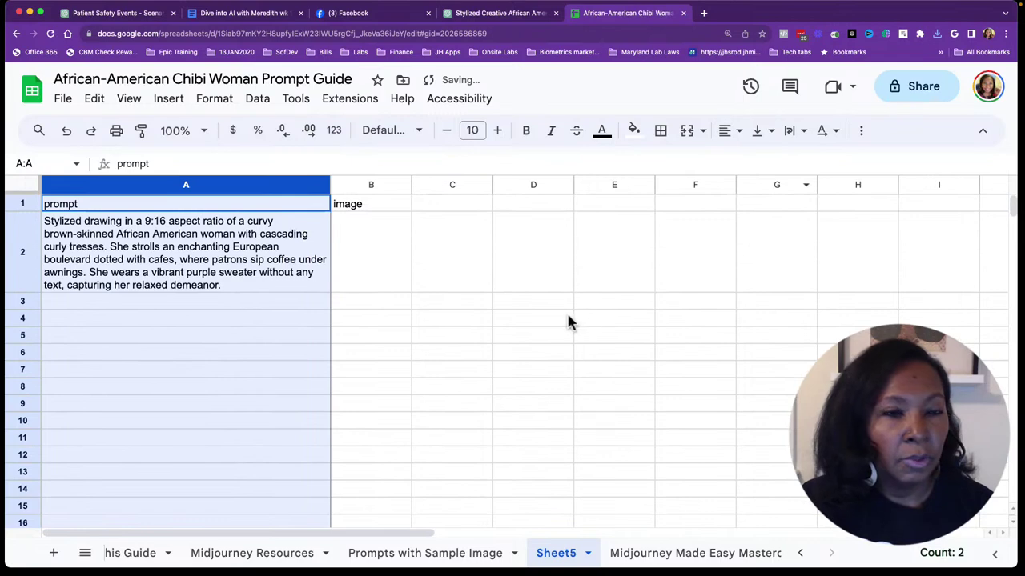
Insert the downloaded purple-sweater image into cell B2 and widen column B to fit it
left_click(369, 286)
left_click(325, 269)
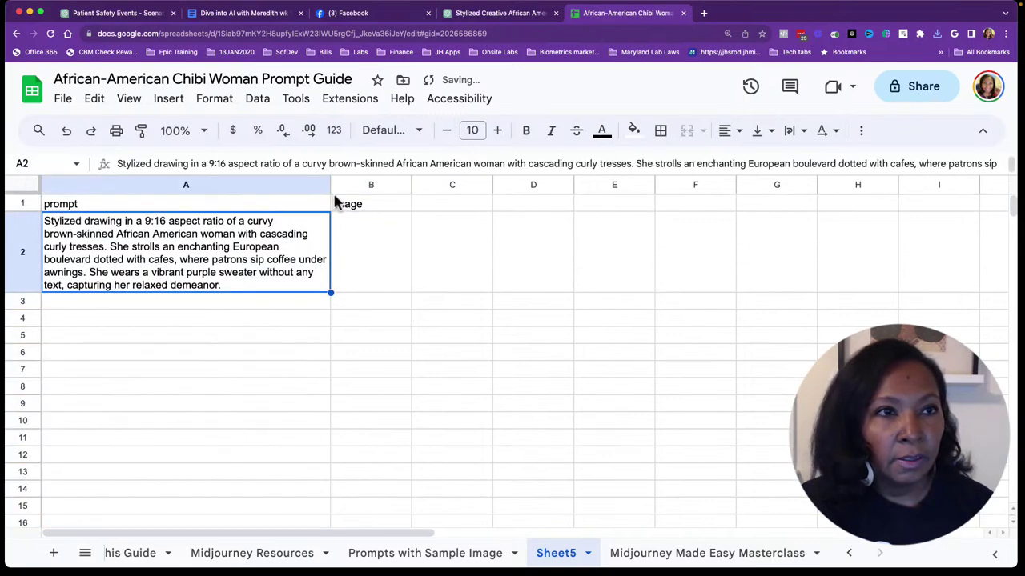
left_click(355, 251)
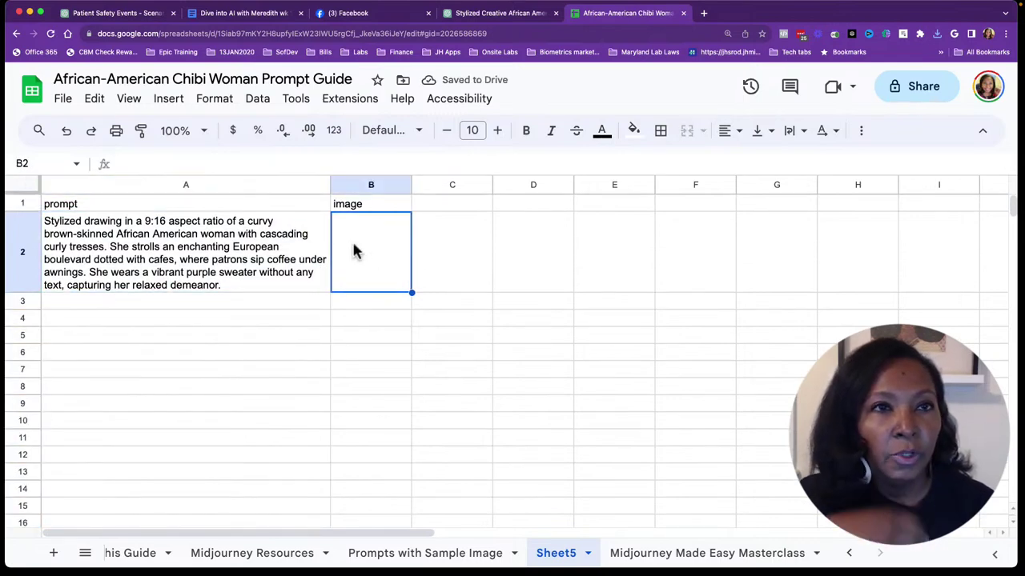
left_click(168, 101)
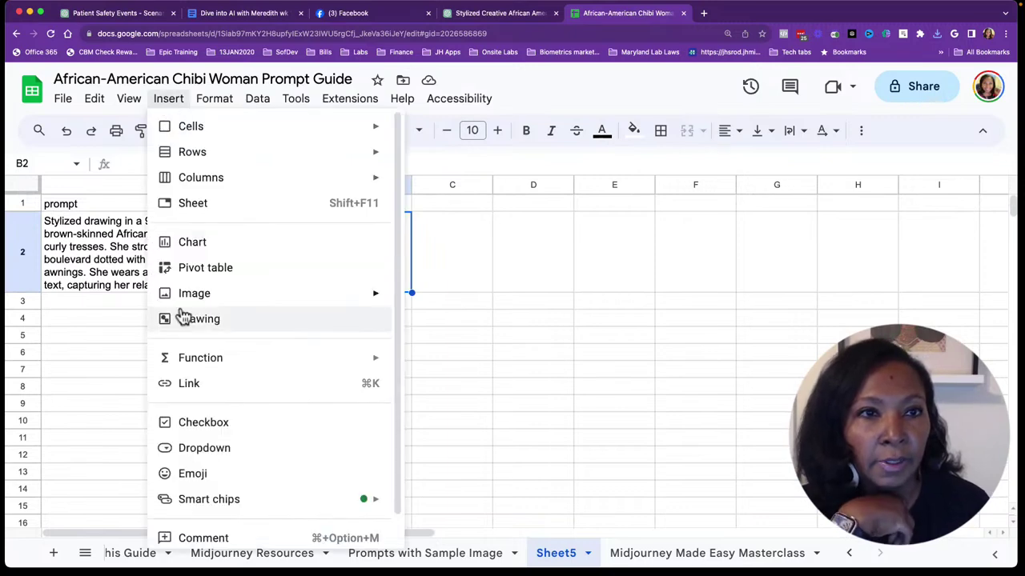
mouse_move(194, 293)
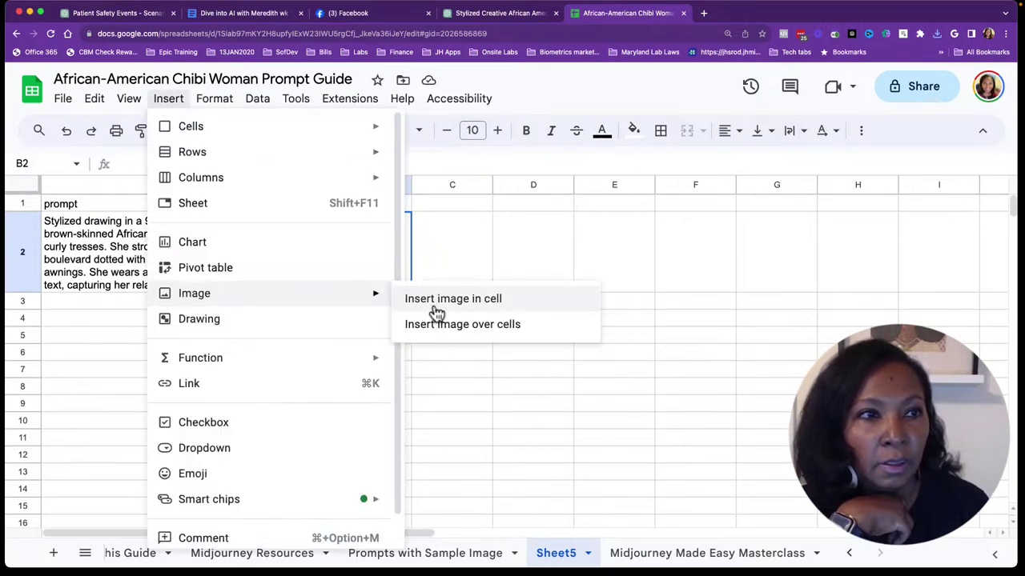
left_click(436, 302)
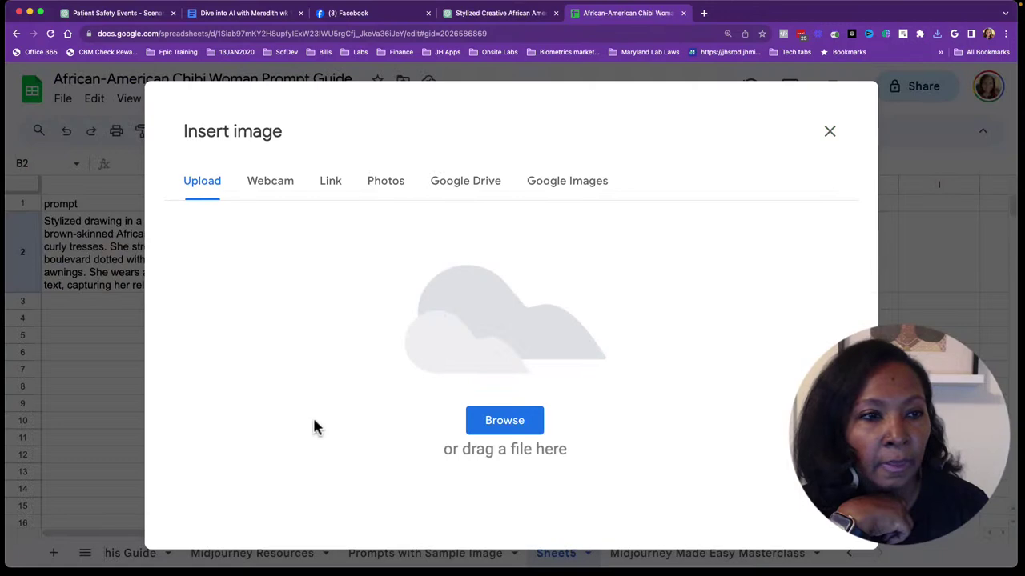
left_click(938, 36)
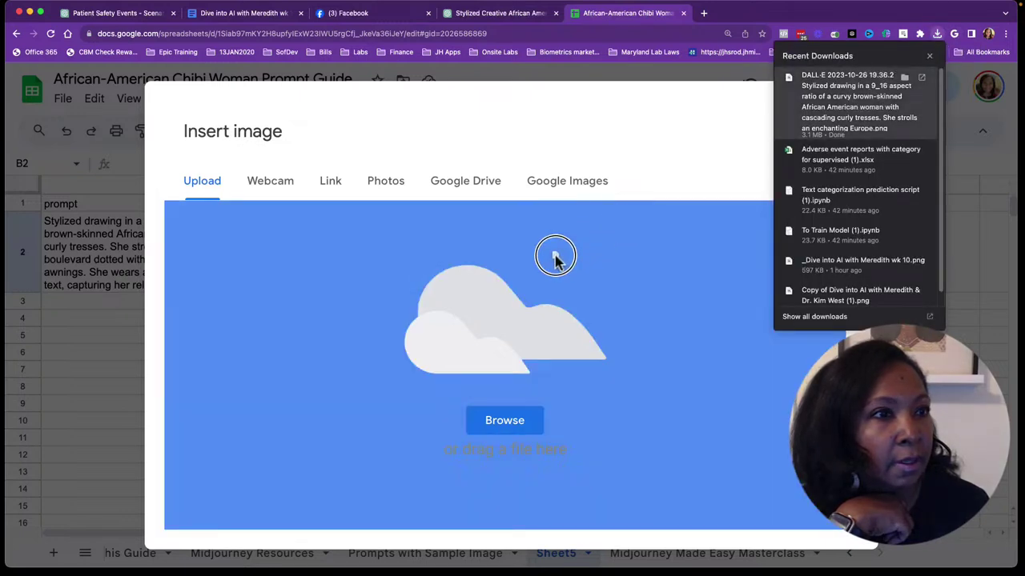
left_click_drag(871, 96, 398, 376)
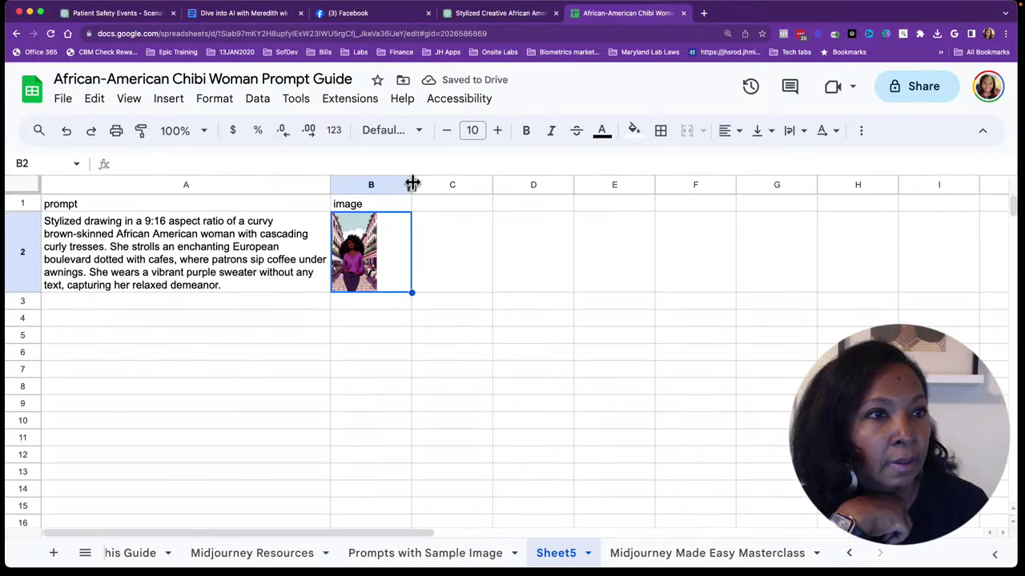
left_click_drag(412, 184, 468, 185)
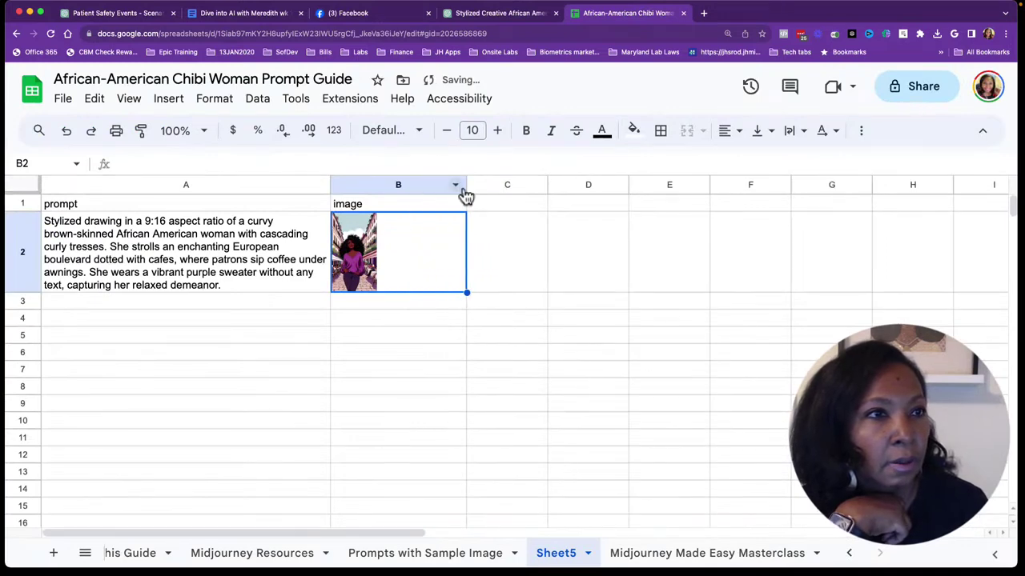
Drag row 2 taller so the purple-sweater image in B2 shows larger beside its prompt
left_click_drag(23, 293, 21, 390)
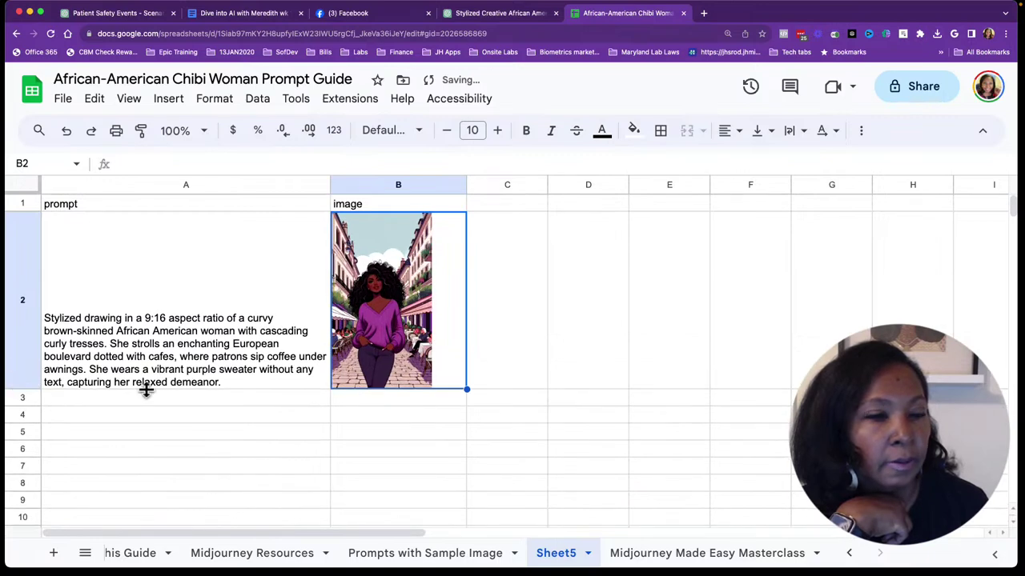
left_click(221, 349)
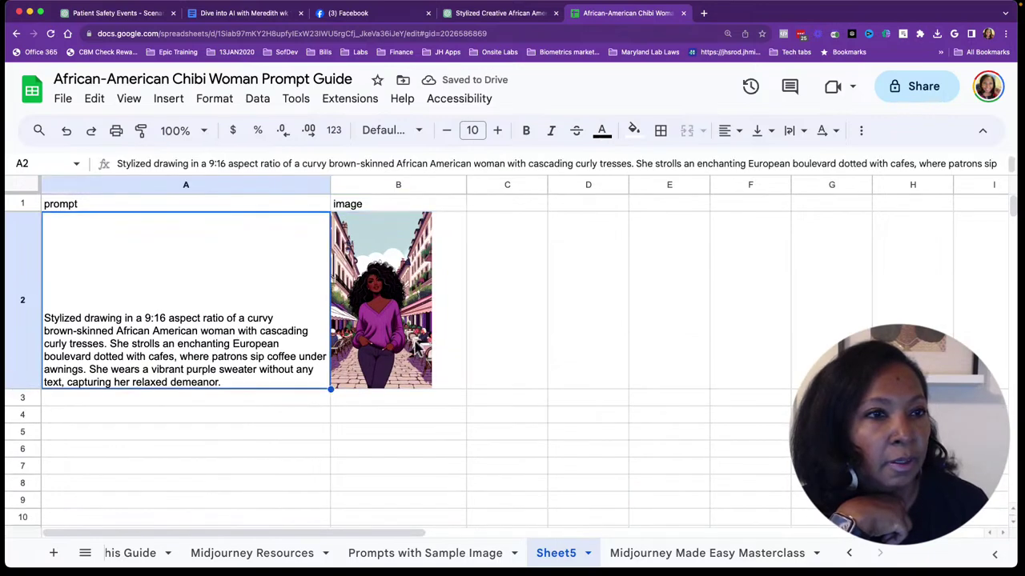
left_click(371, 348)
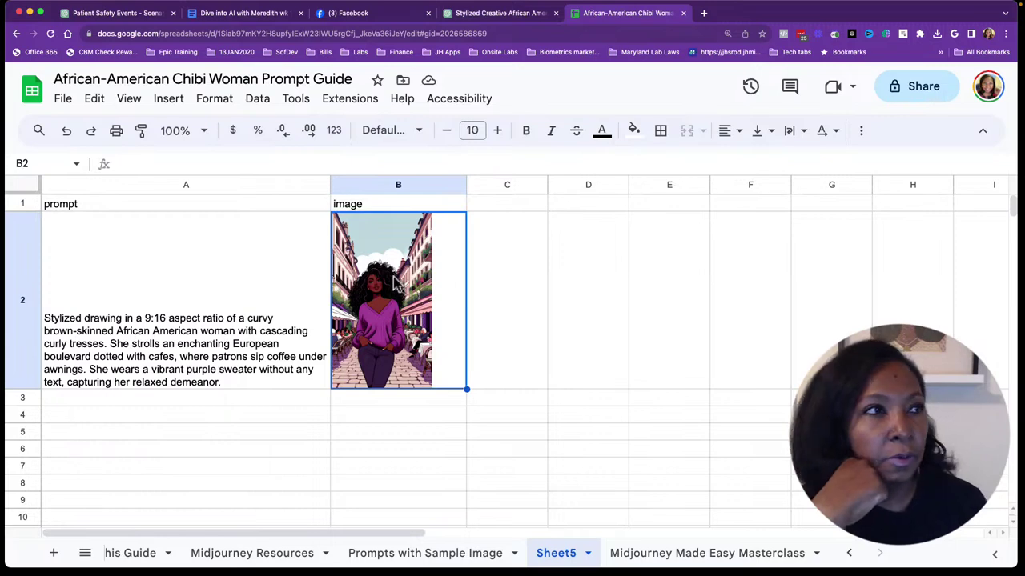
Download the lavender-sweater café-street image from ChatGPT as a 2.9 MB PNG, then return to Sheet5
left_click(512, 15)
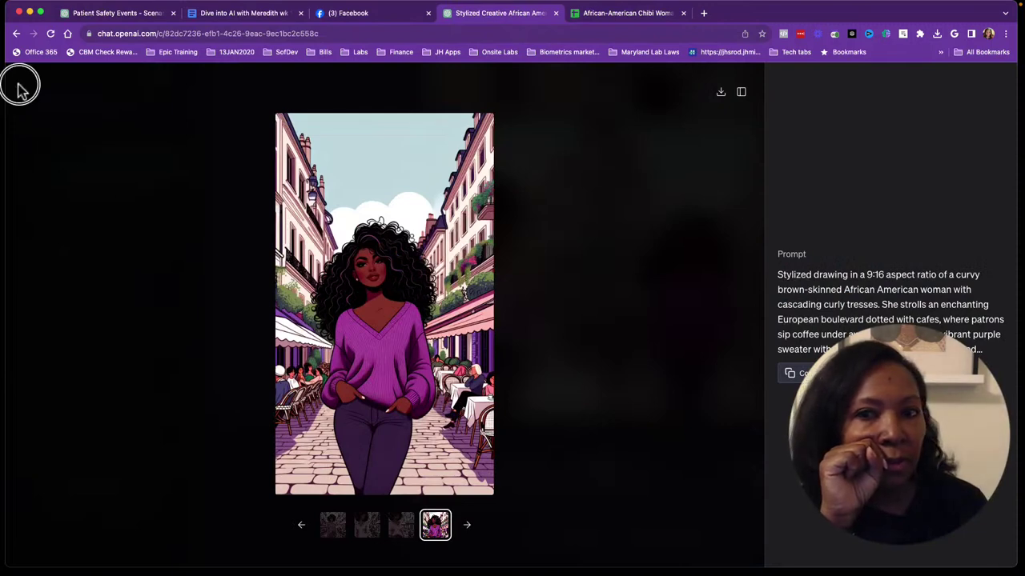
left_click(23, 92)
mouse_move(516, 265)
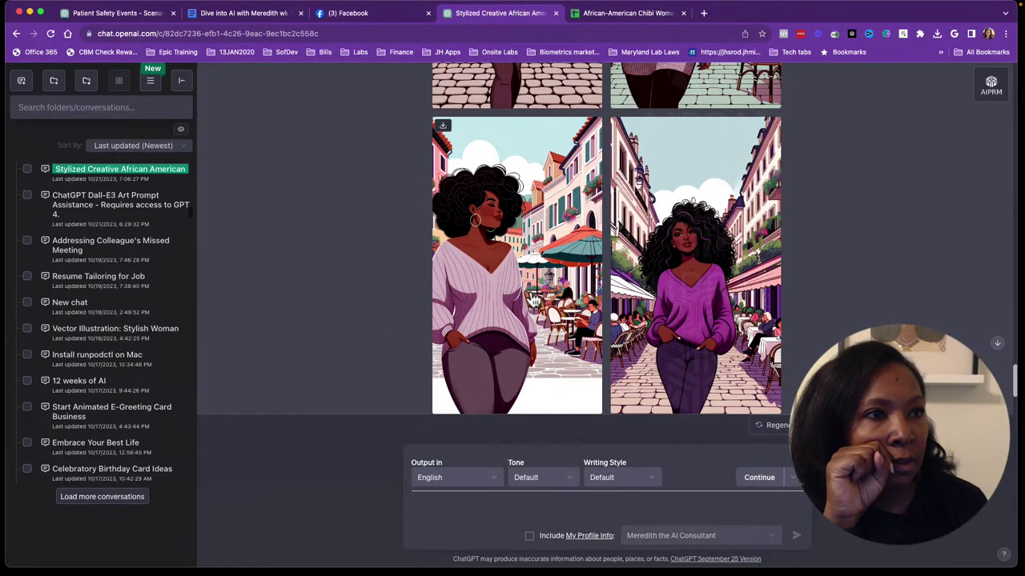
left_click(526, 317)
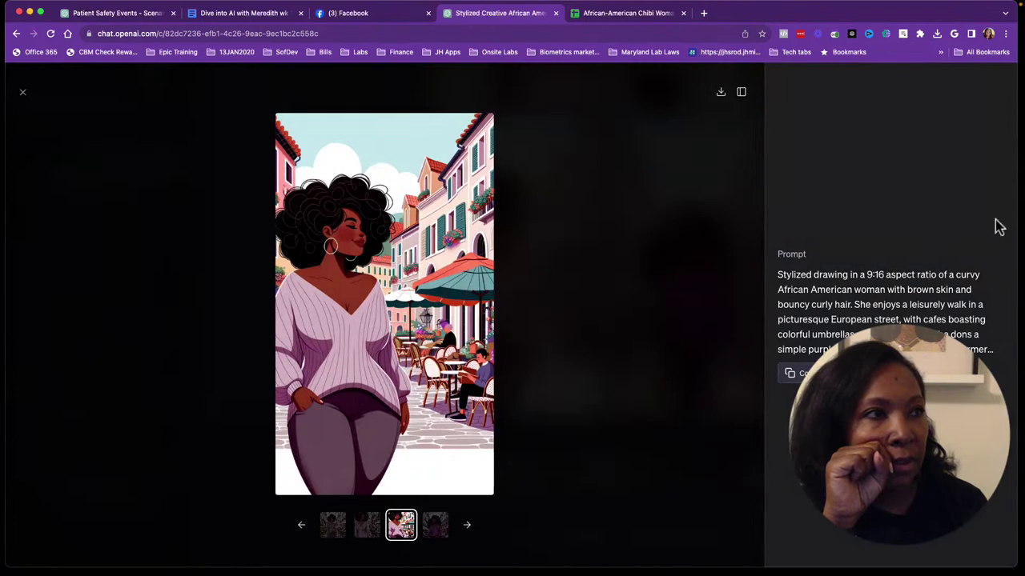
left_click(718, 93)
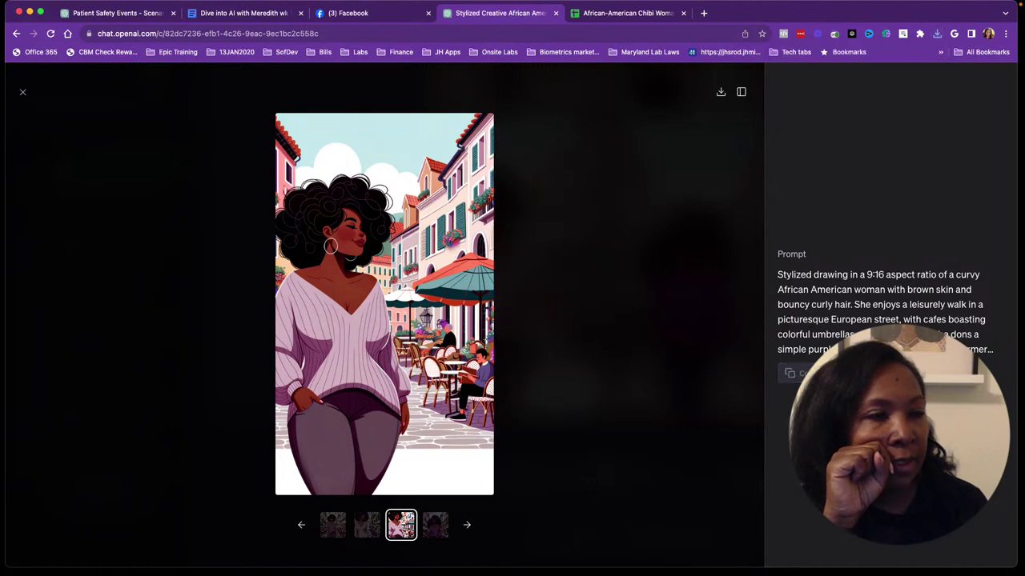
mouse_move(650, 4)
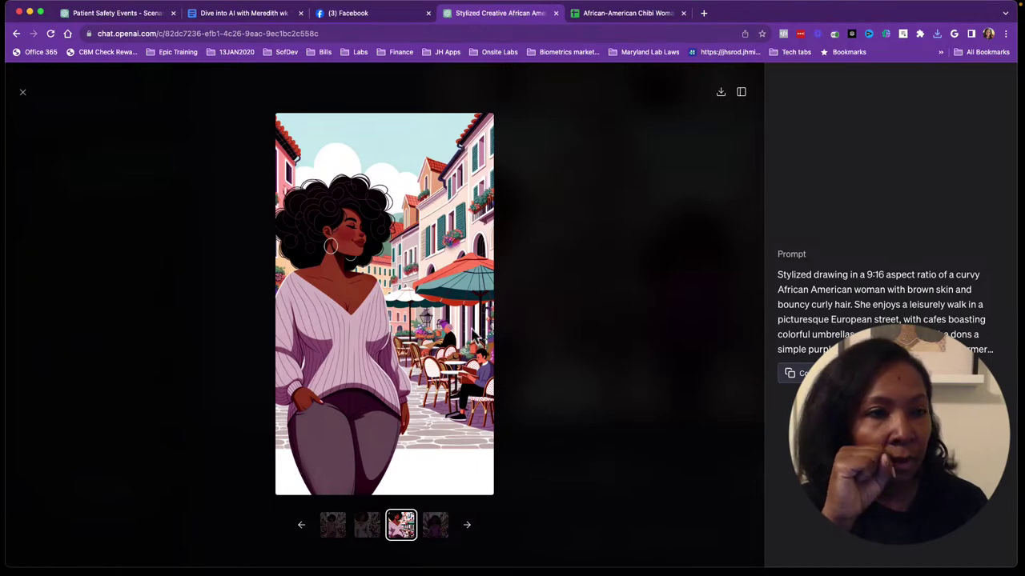
left_click(644, 16)
Paste the second café-umbrella street-performer prompt into cell A3
left_click(104, 398)
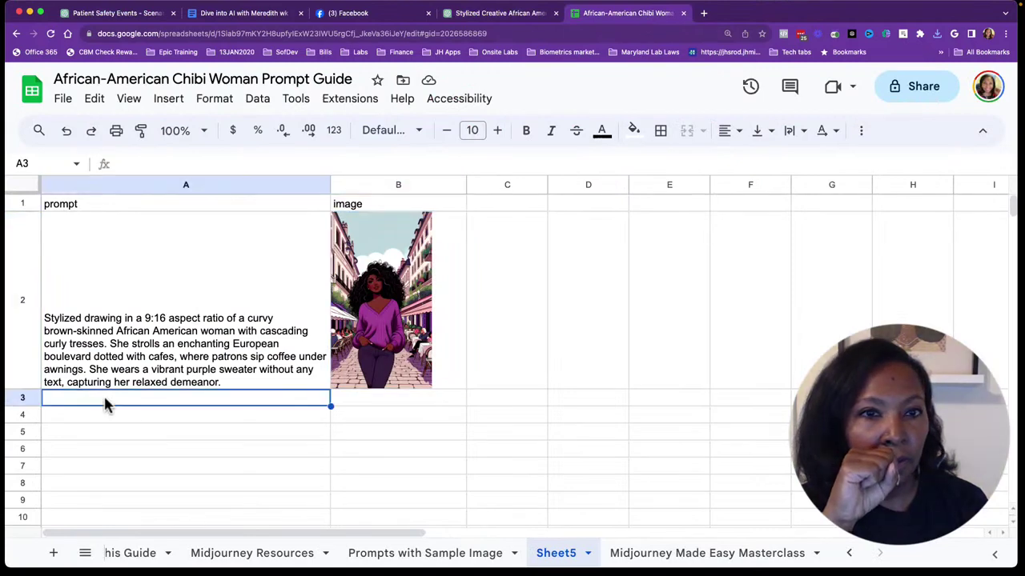
left_click(127, 164)
key("ctrl+v")
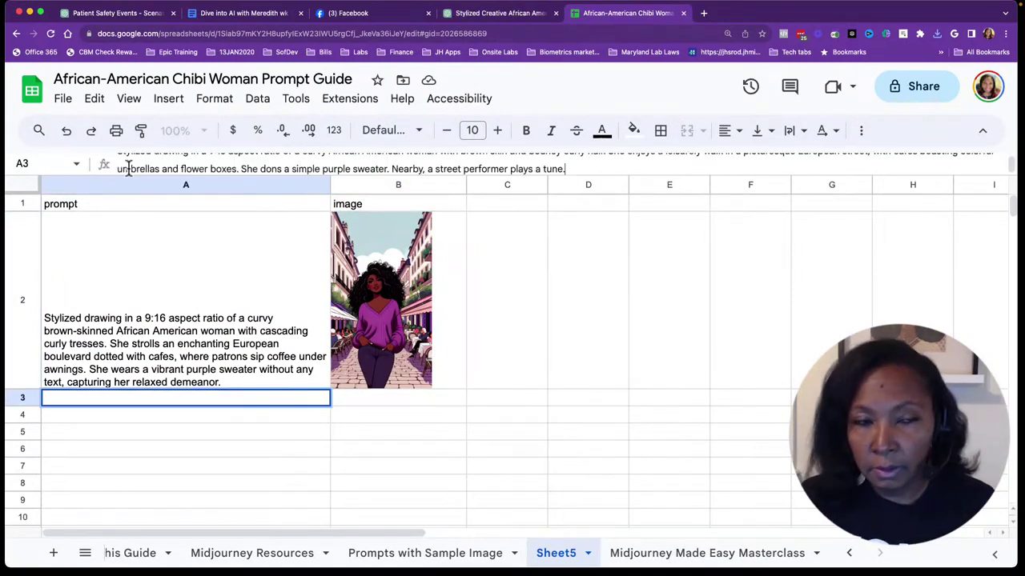
left_click_drag(385, 467, 383, 448)
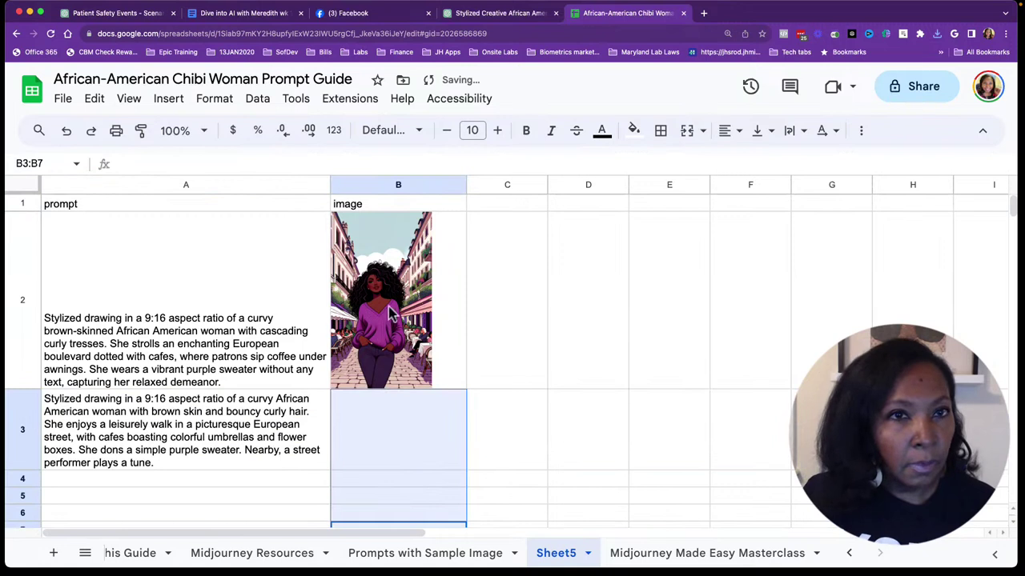
Insert the newest downloaded DALL-E image into cell B3 from Recent Downloads
left_click(361, 434)
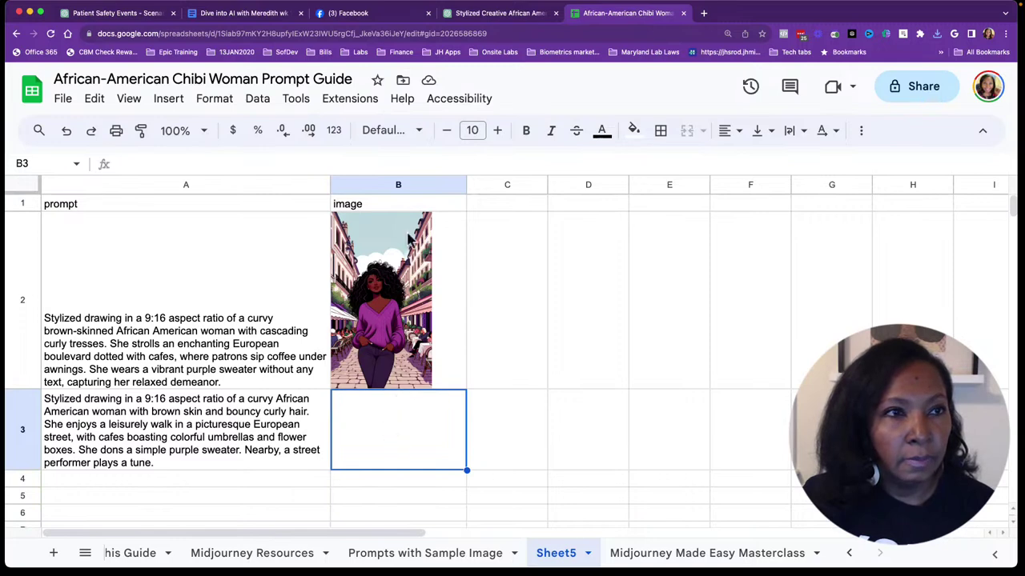
left_click(178, 103)
mouse_move(195, 293)
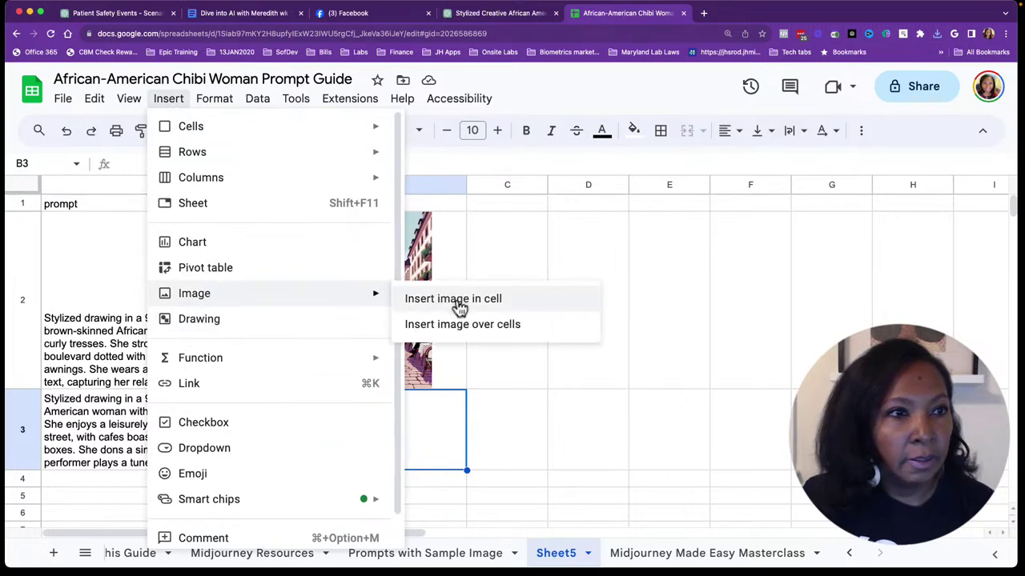
left_click(458, 309)
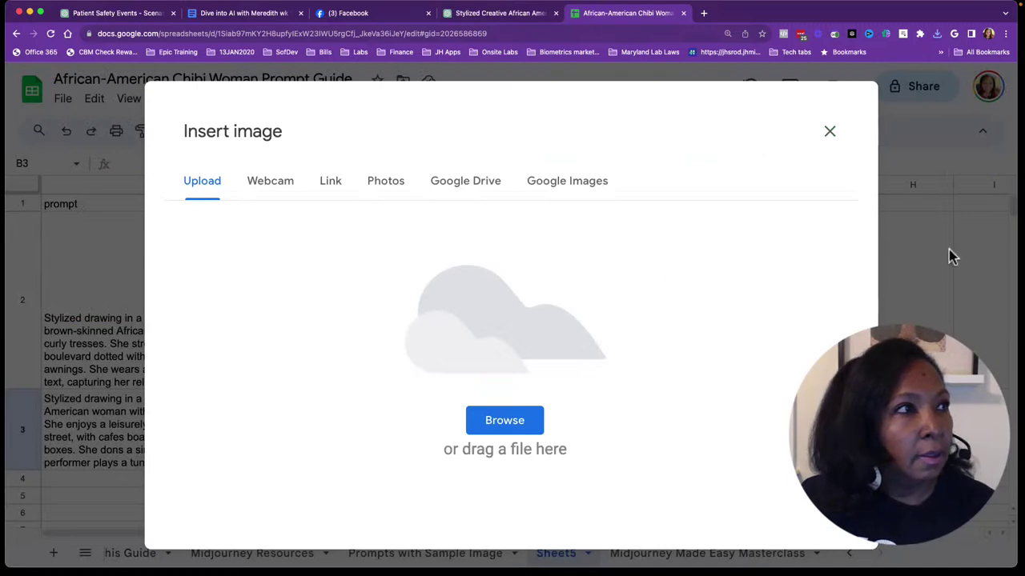
left_click(936, 35)
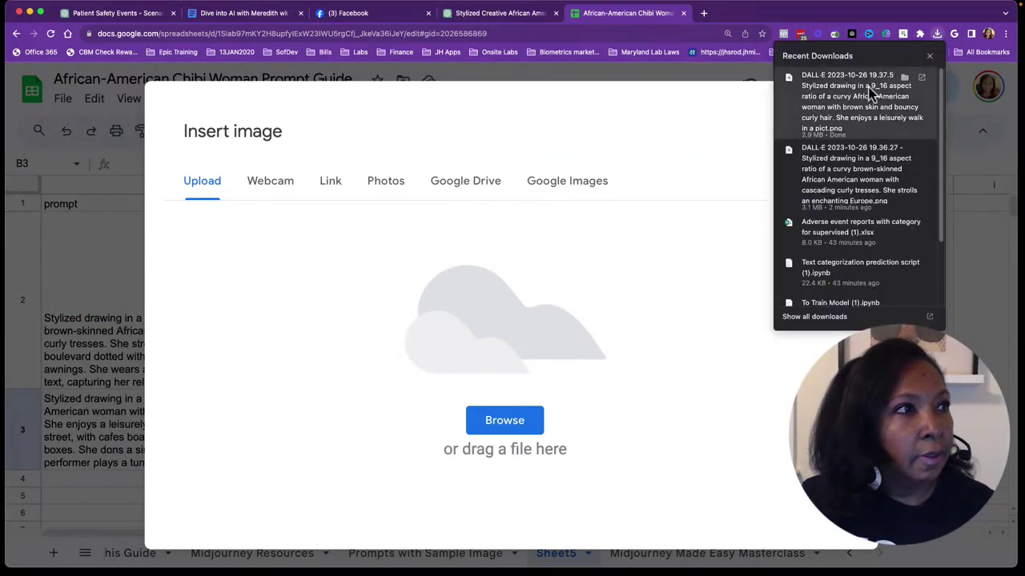
mouse_move(849, 100)
left_mouse_down()
mouse_move(607, 339)
mouse_move(765, 316)
left_mouse_up()
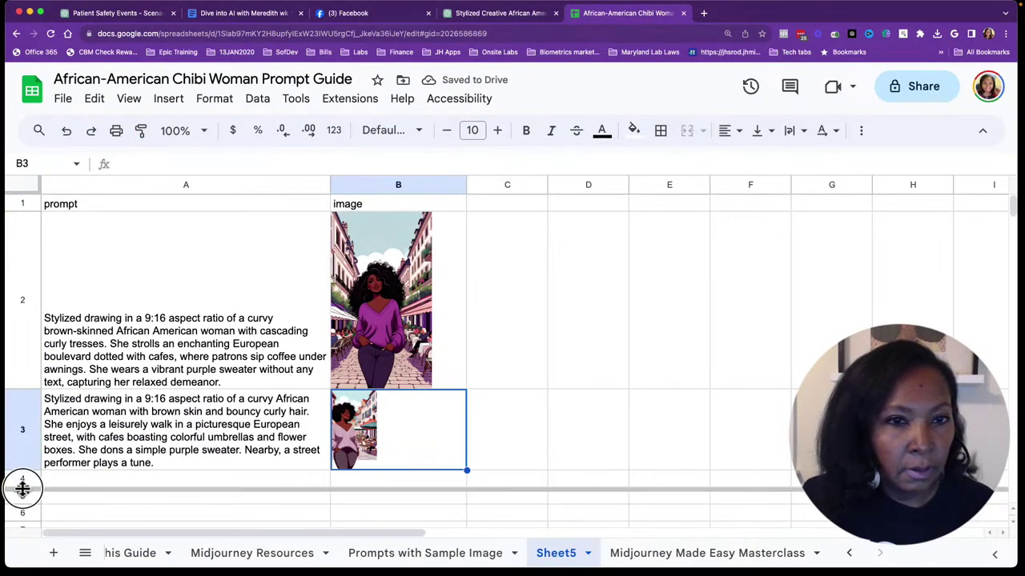
Drag row 3 progressively taller and widen column B slightly so the café-street image fits B3
left_click_drag(22, 471, 23, 517)
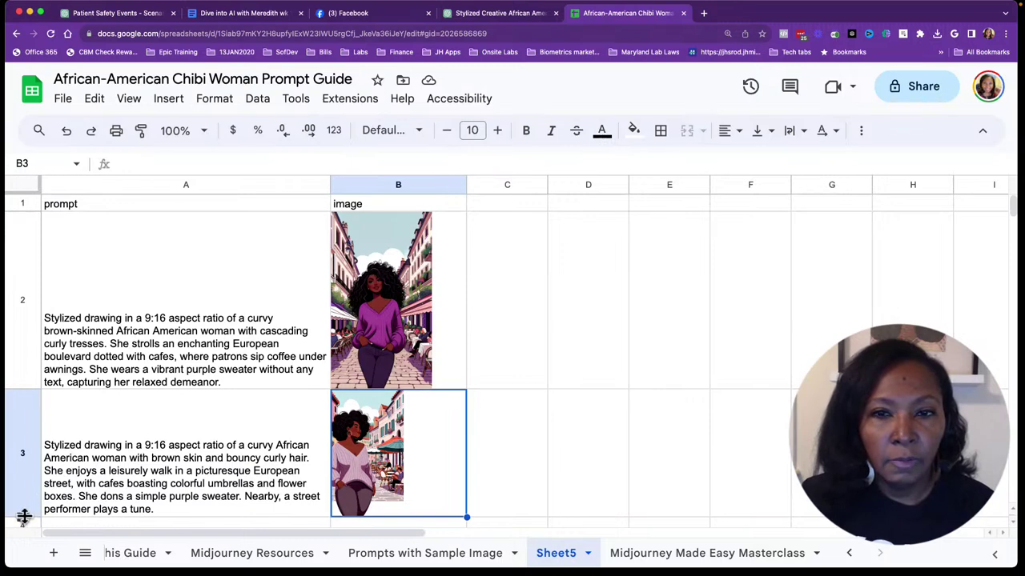
left_click_drag(24, 517, 24, 530)
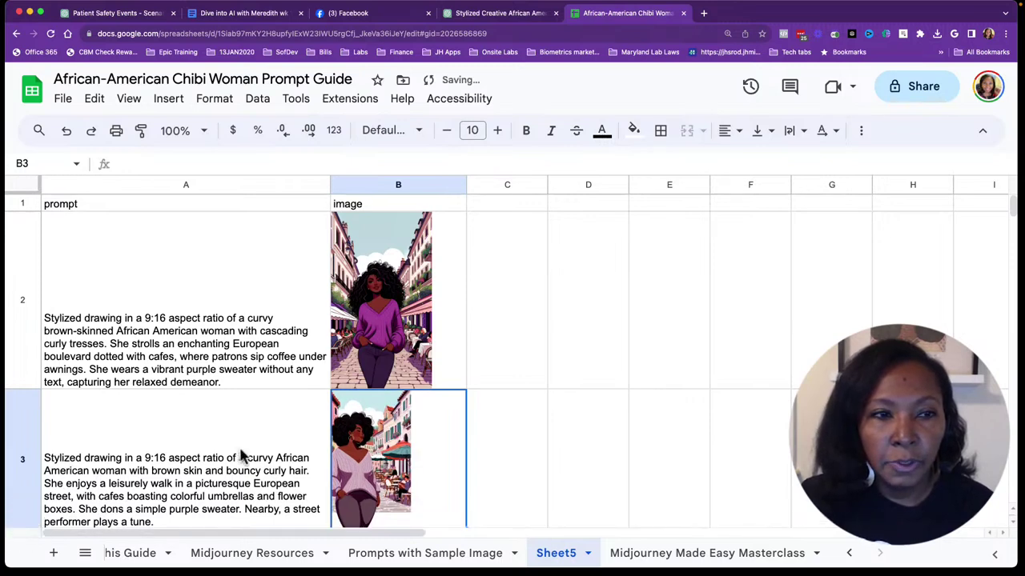
scroll(240, 455, "down", 2)
left_click_drag(26, 333, 23, 375)
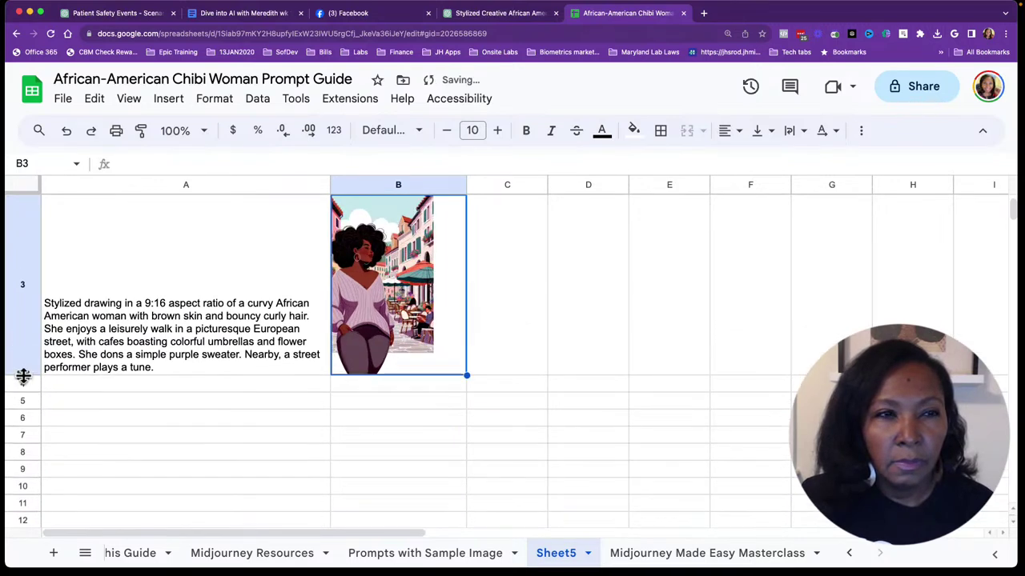
left_click_drag(26, 377, 25, 397)
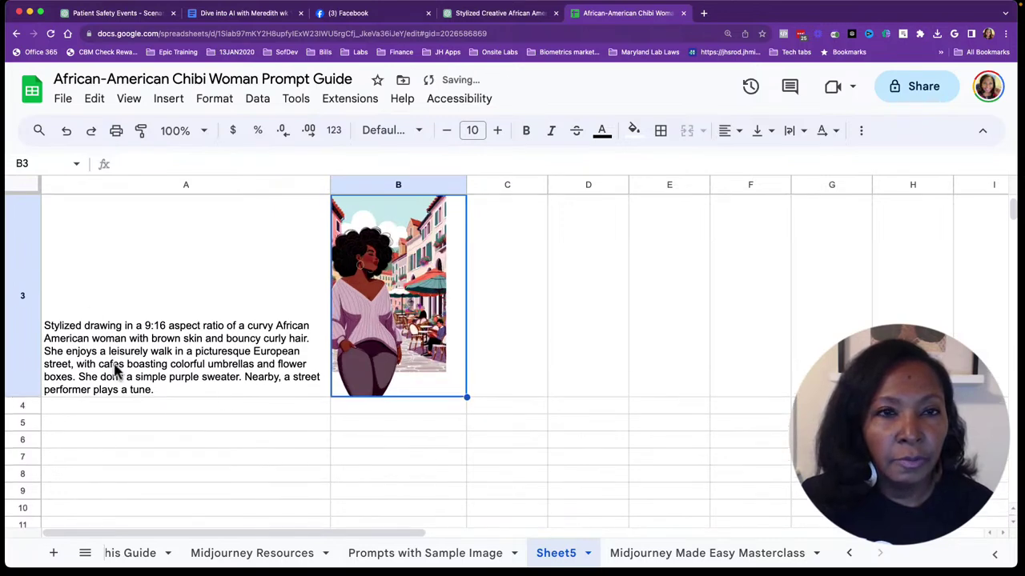
scroll(169, 400, "up", 1)
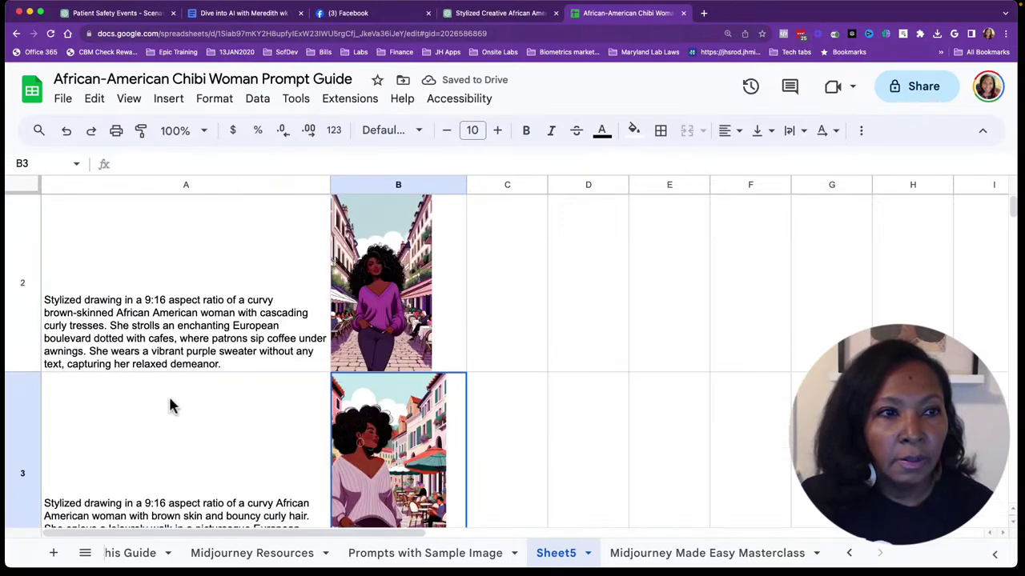
scroll(169, 401, "down", 1)
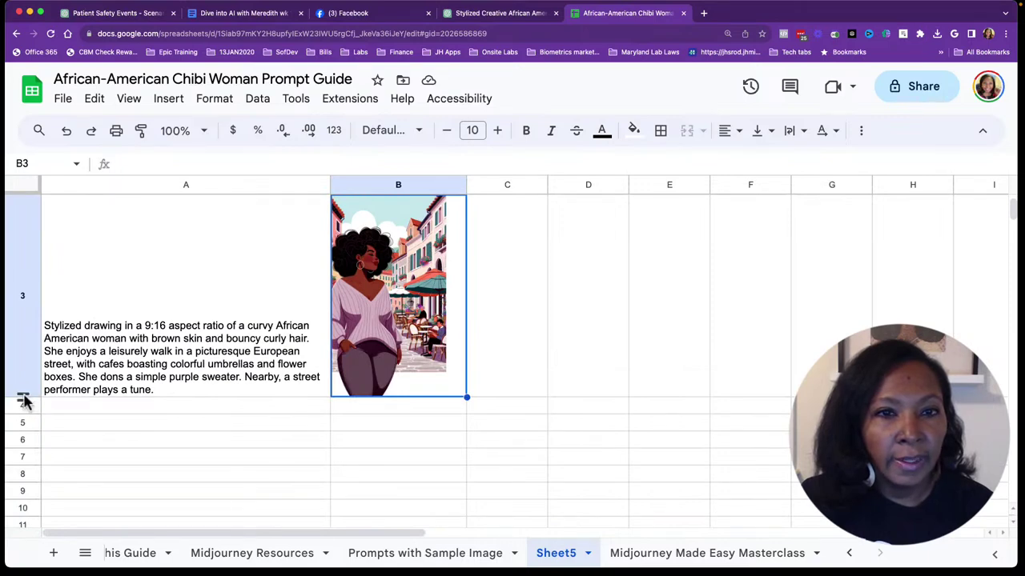
left_click_drag(23, 396, 22, 400)
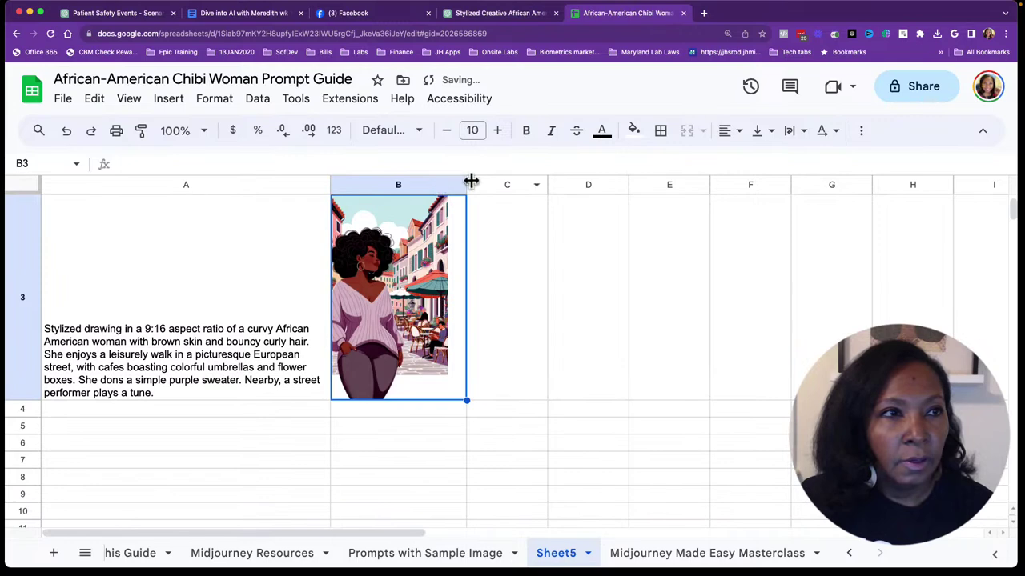
left_click_drag(466, 183, 468, 185)
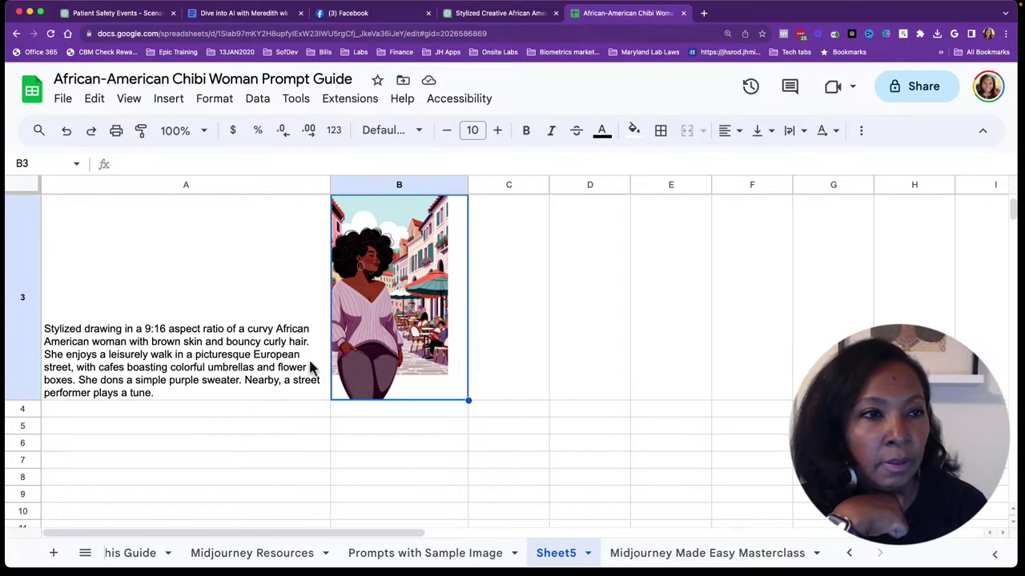
Start a PDF download of Sheet5 and set the page orientation to Portrait
left_click(64, 99)
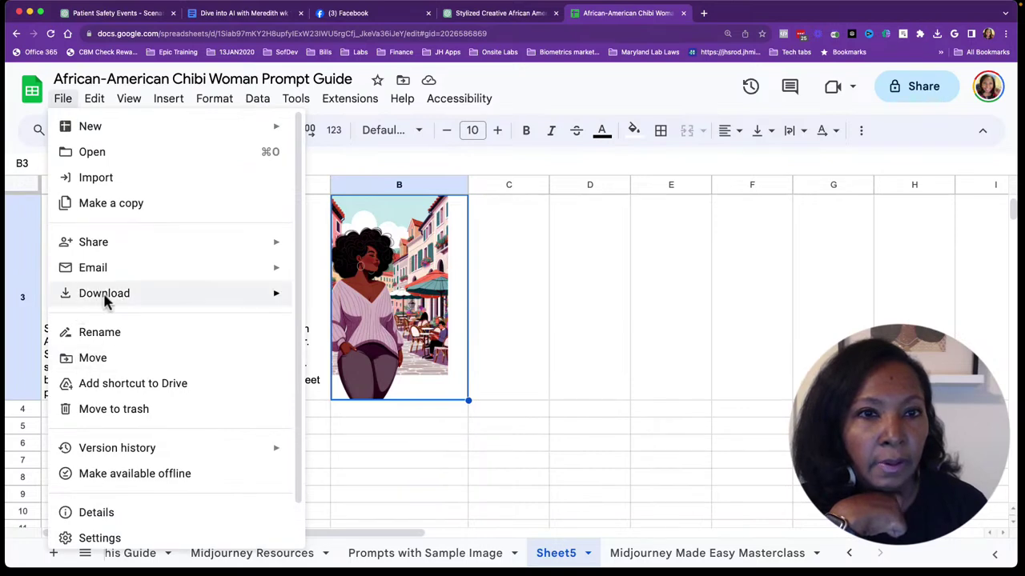
mouse_move(104, 293)
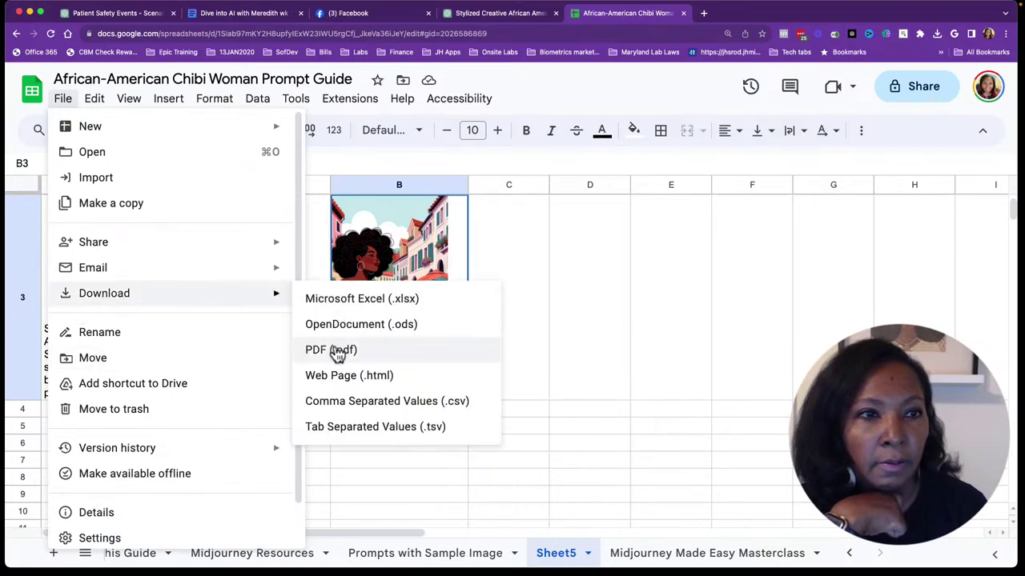
left_click(339, 356)
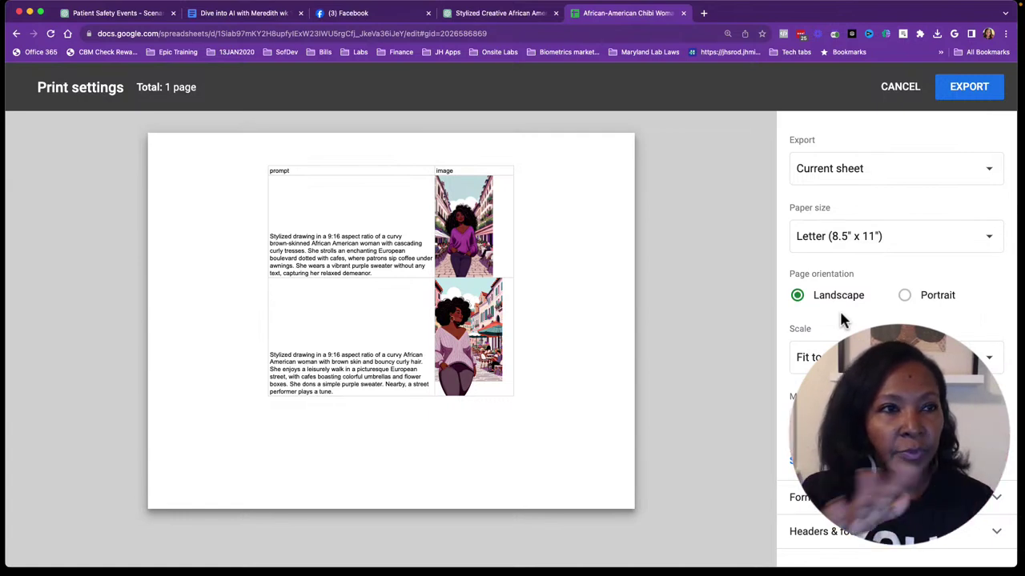
left_click(904, 296)
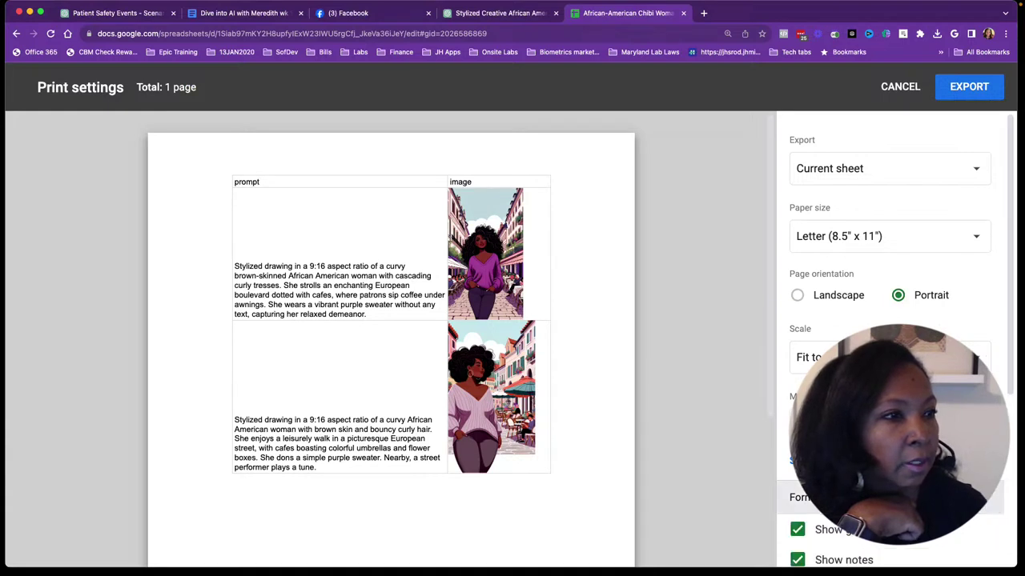
scroll(888, 320, "down", 2)
scroll(889, 320, "down", 2)
scroll(889, 320, "down", 2)
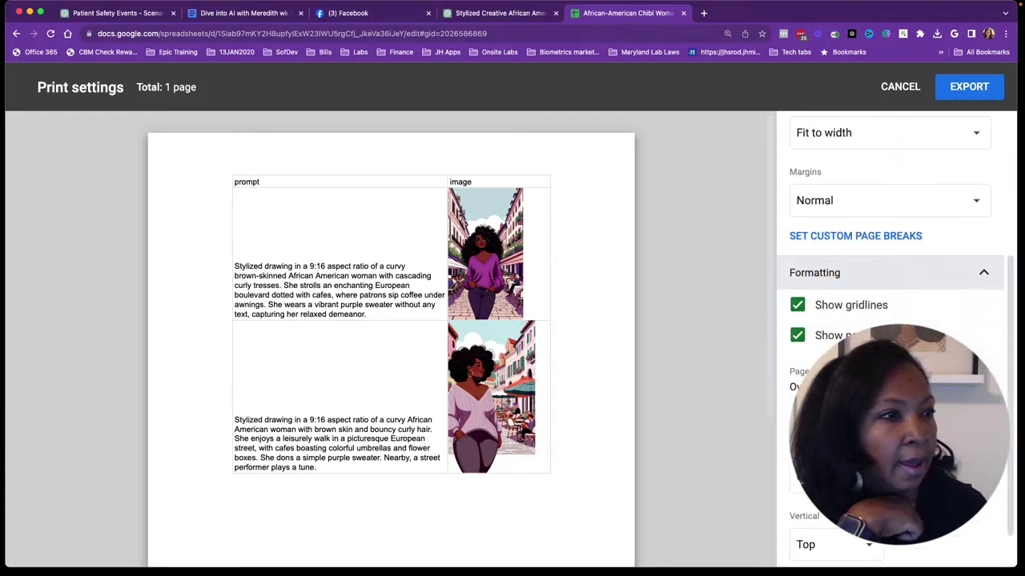
Toggle the Show gridlines export option off and back on to compare the preview
left_click(798, 307)
mouse_move(576, 441)
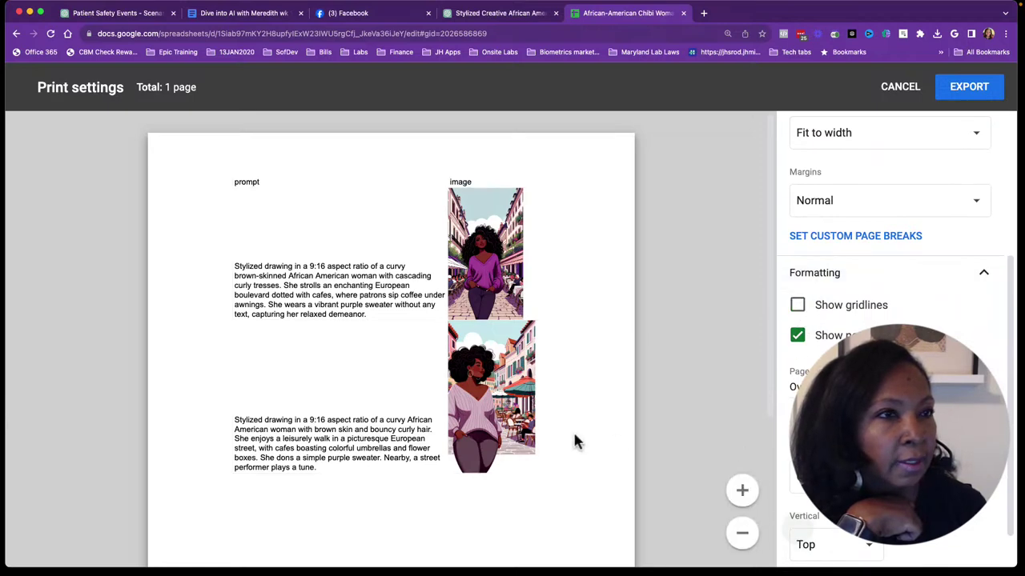
scroll(584, 382, "down", 1)
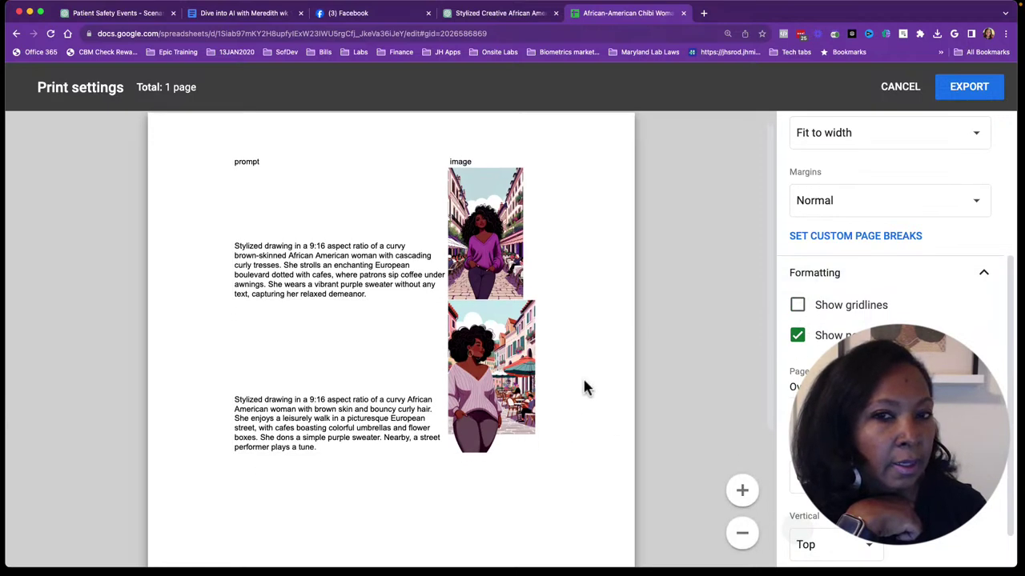
left_click(797, 307)
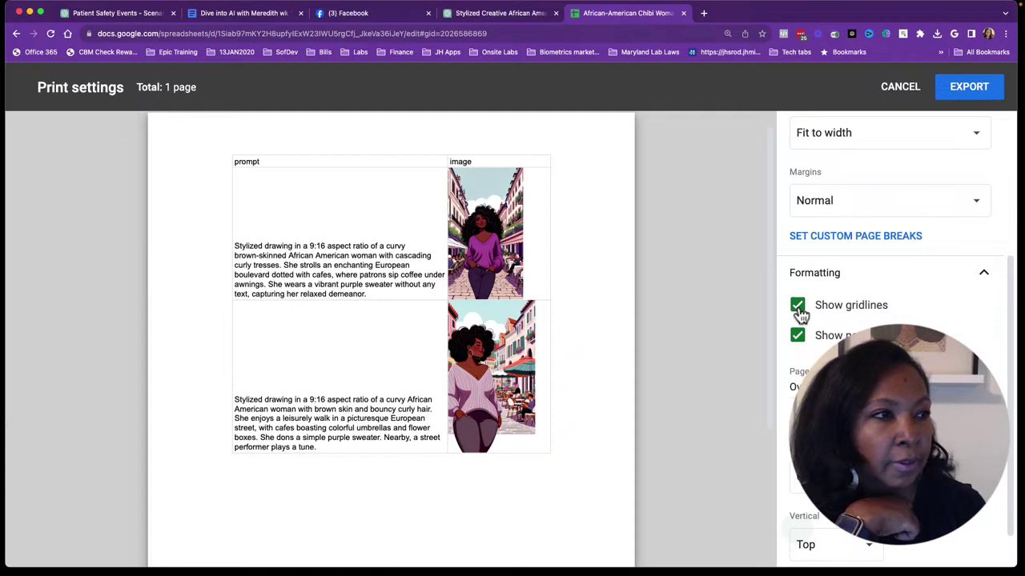
scroll(577, 509, "down", 3)
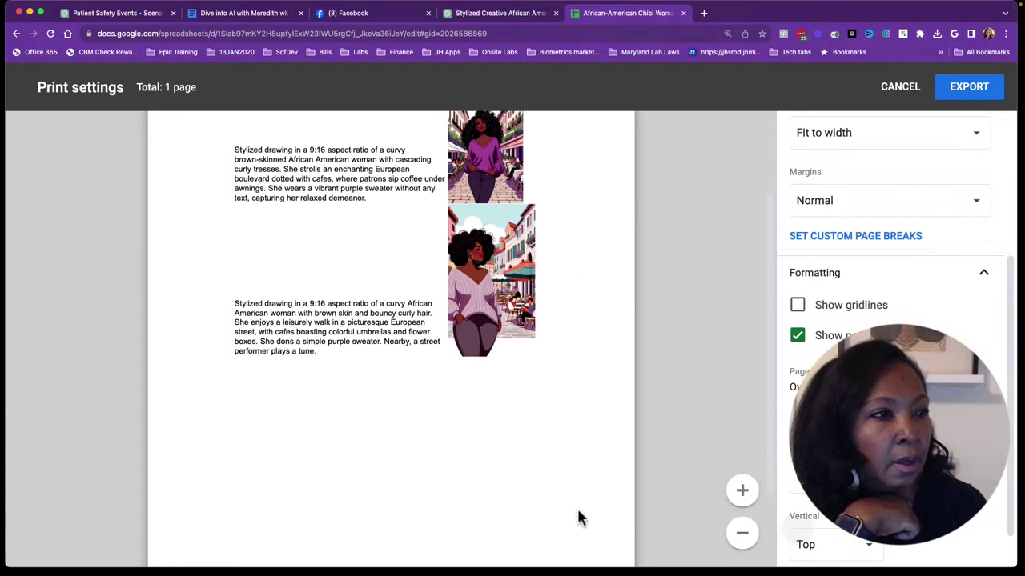
scroll(578, 512, "down", 3)
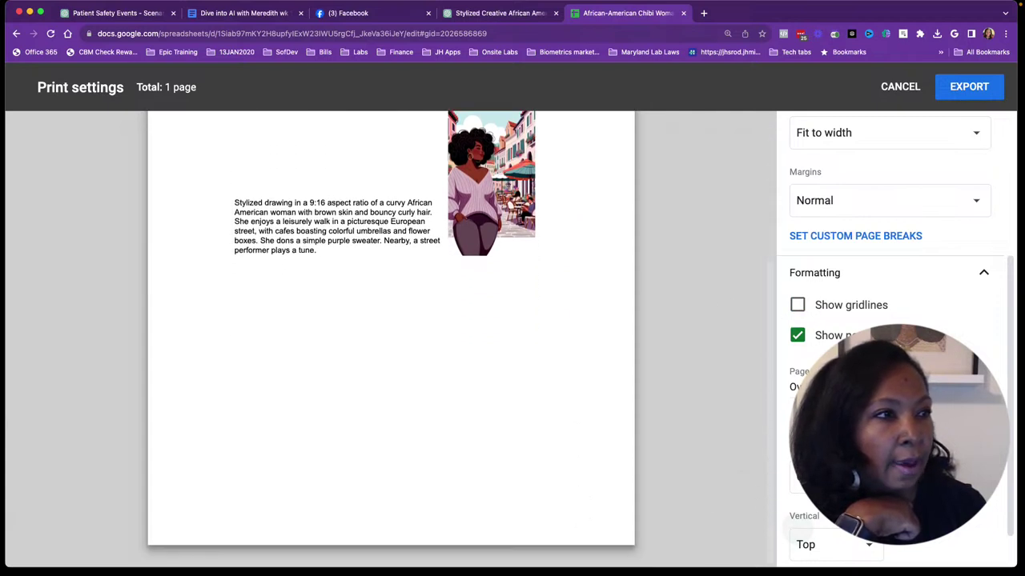
scroll(888, 336, "down", 2)
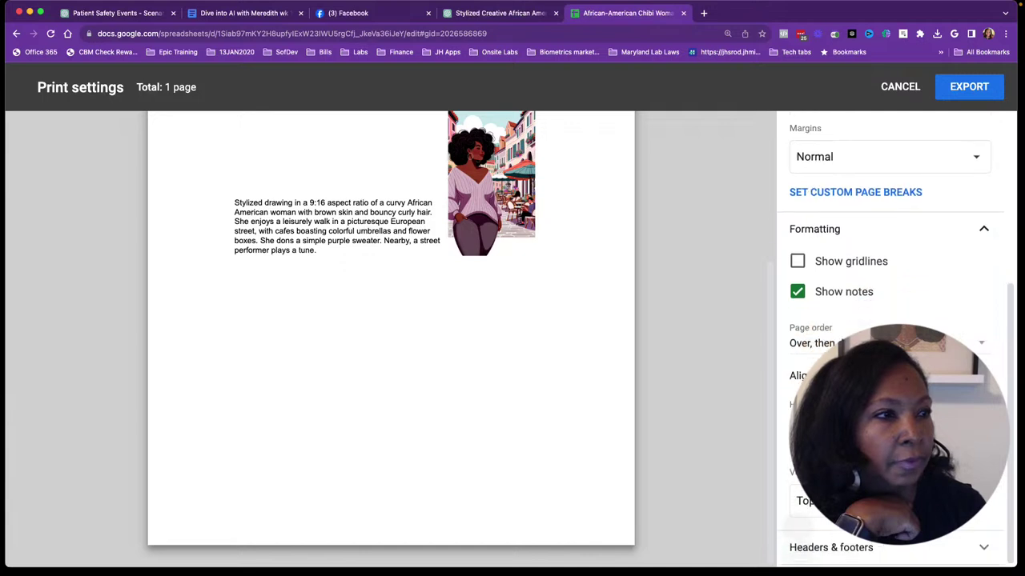
Review the headers and footers options, then export Sheet5 as a PDF
left_click(889, 551)
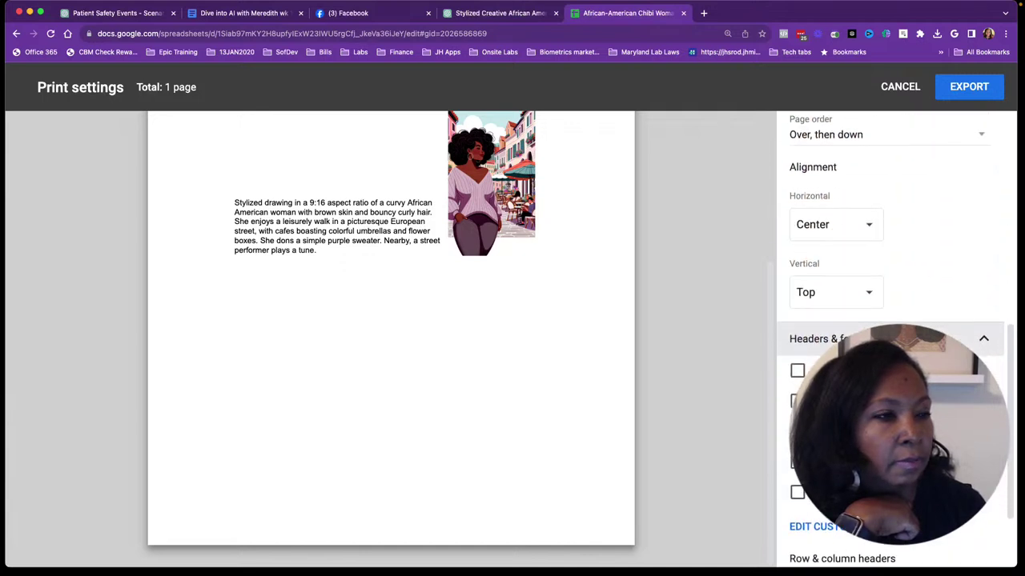
scroll(888, 337, "down", 2)
scroll(889, 337, "down", 1)
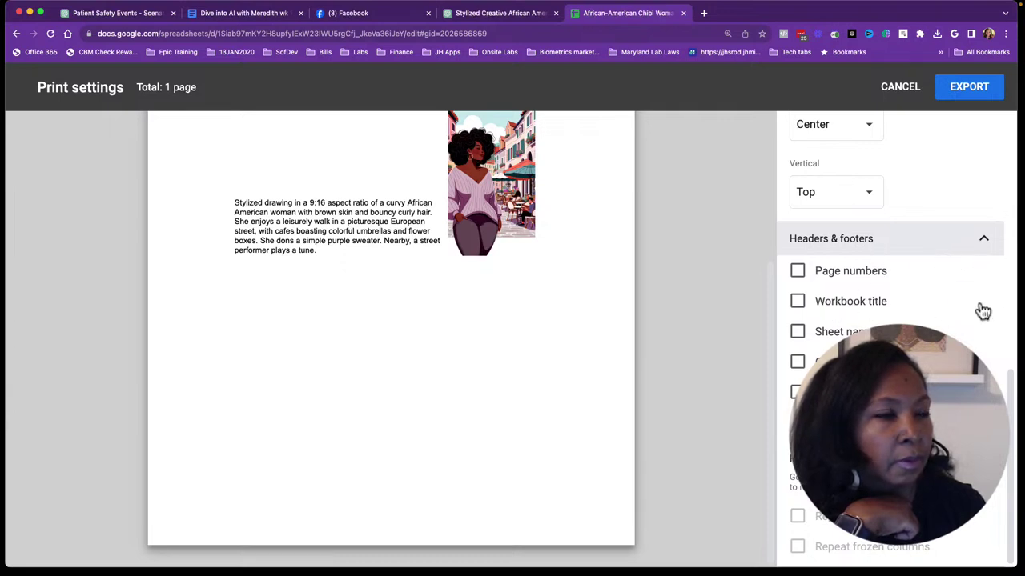
left_click(988, 247)
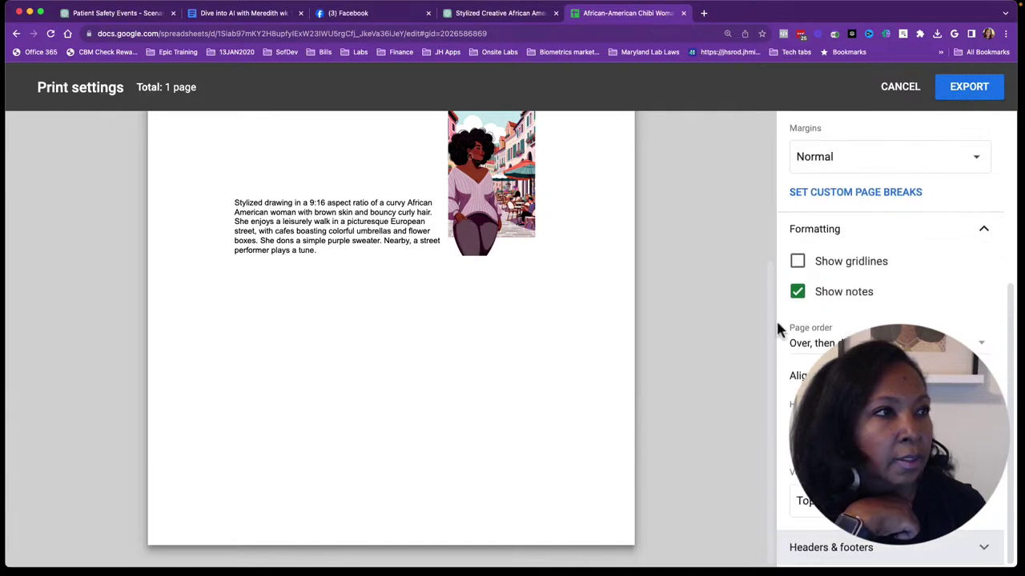
scroll(693, 374, "up", 2)
scroll(694, 374, "up", 2)
scroll(693, 374, "up", 1)
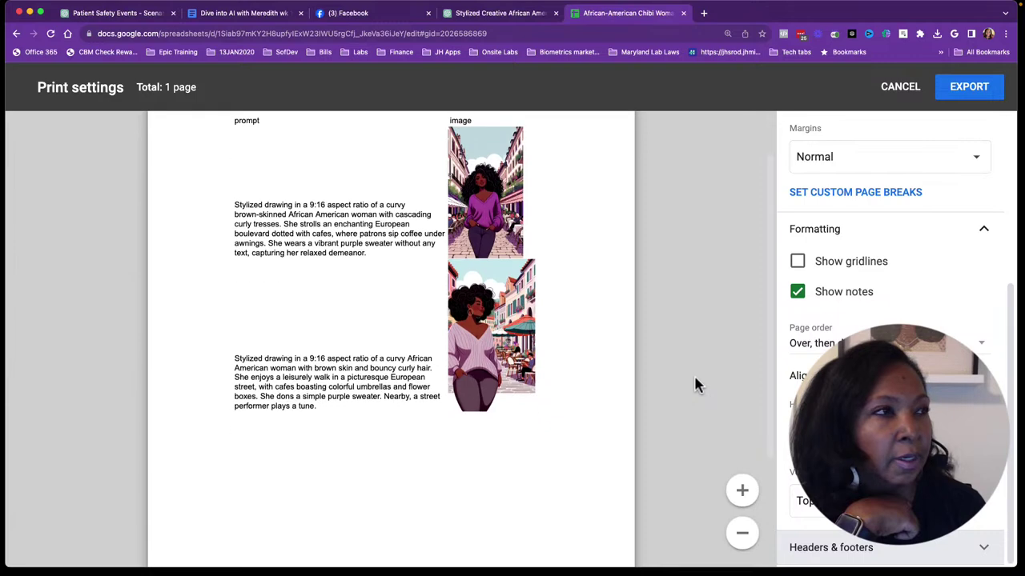
left_click(981, 90)
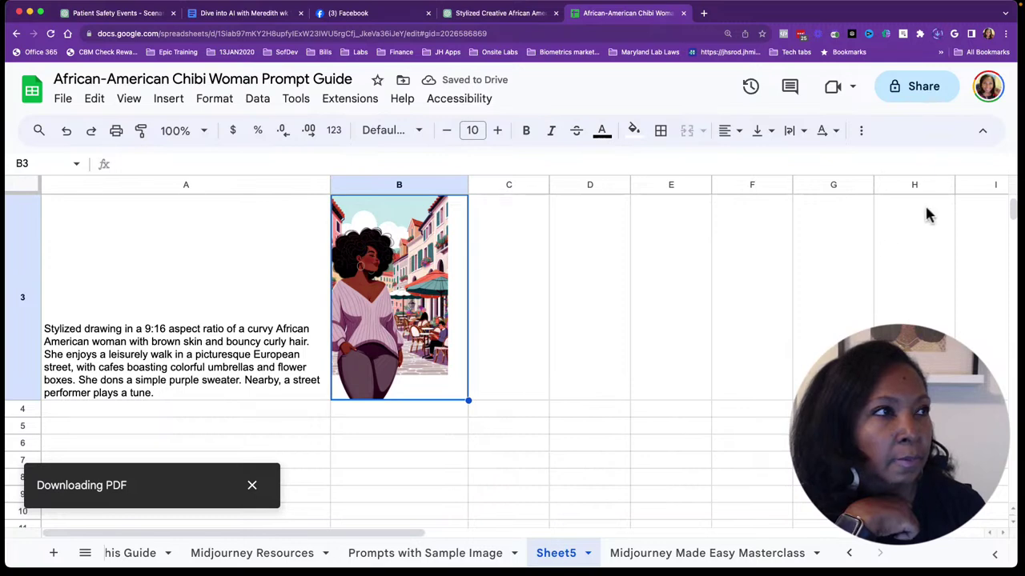
Open the downloaded 5.8 MB Sheet5 PDF in Acrobat from Chrome's downloads list
left_click(937, 34)
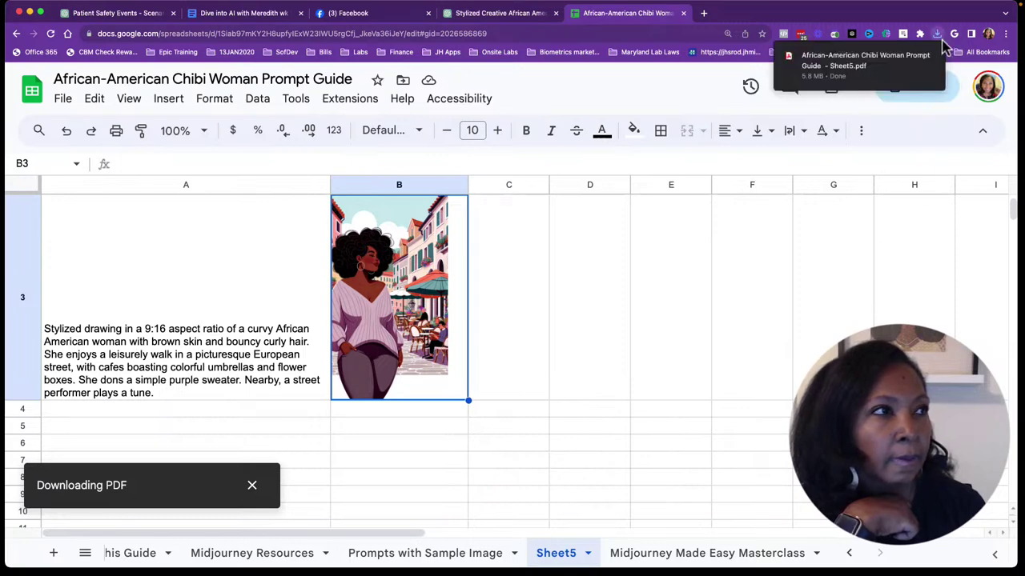
left_click(850, 71)
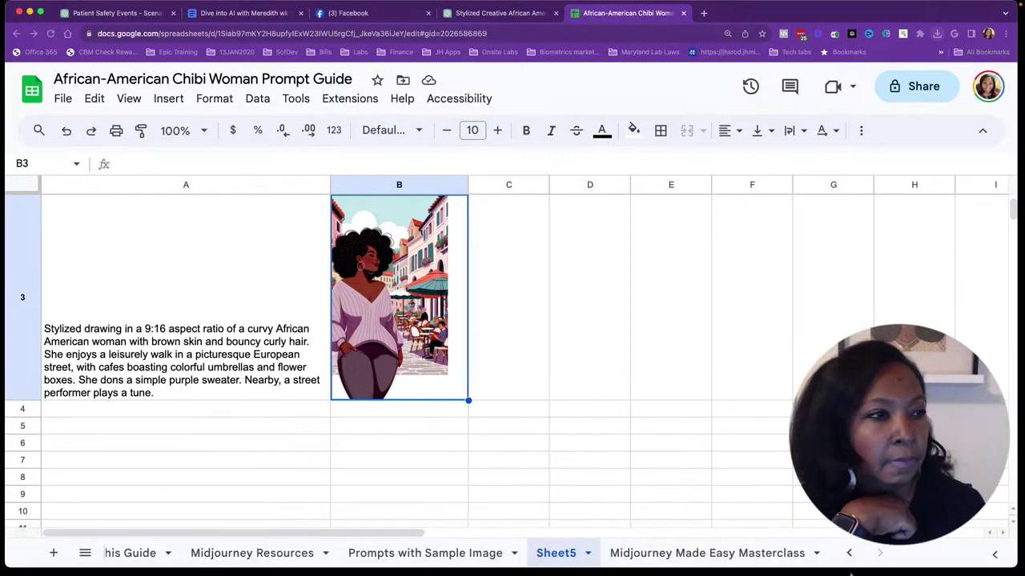
mouse_move(893, 565)
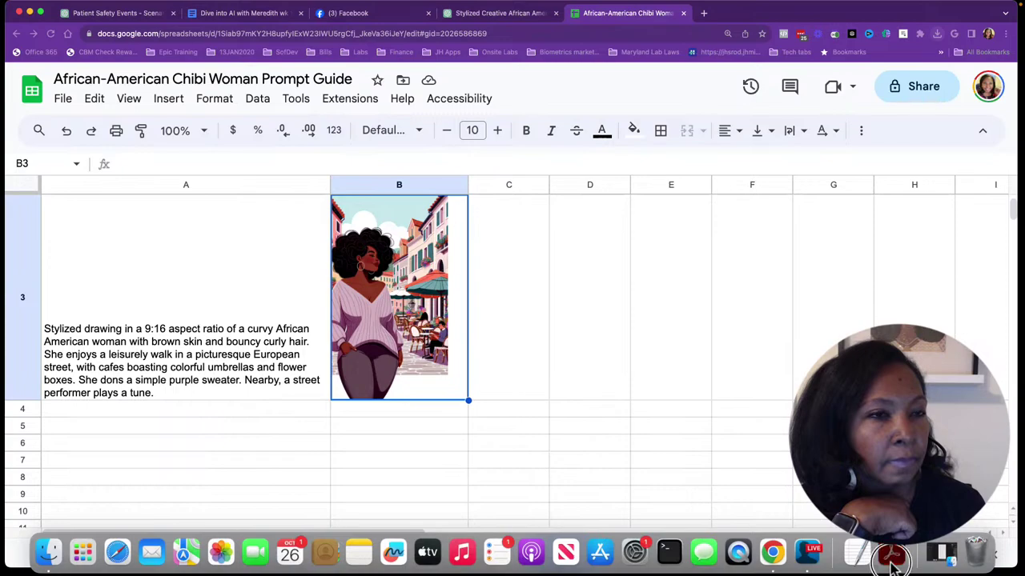
left_click(893, 561)
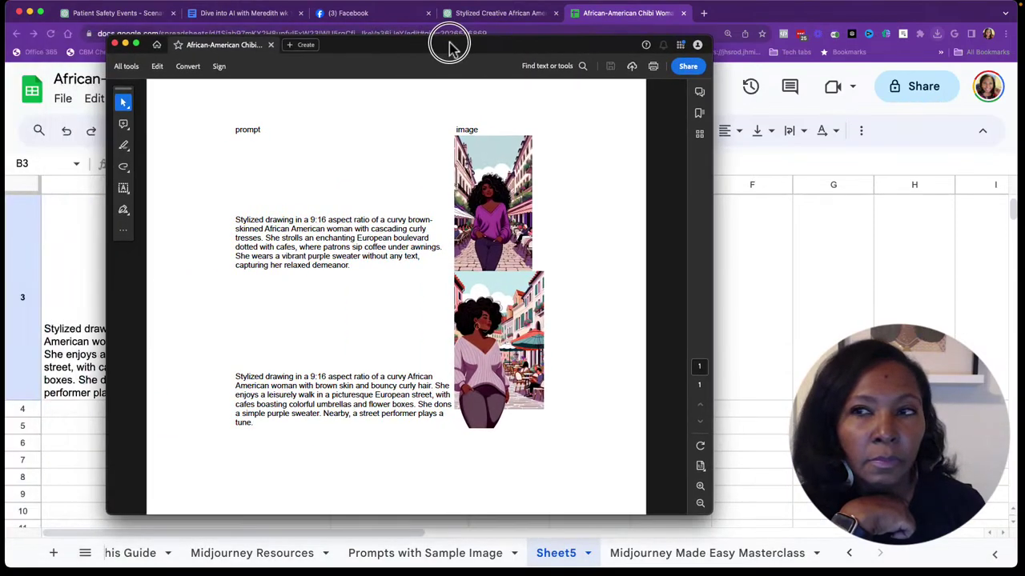
Move and enlarge the Acrobat window to review the Sheet5 PDF, then hide it
mouse_move(451, 41)
left_mouse_down()
mouse_move(465, 80)
mouse_move(376, 10)
mouse_move(378, 26)
left_mouse_up()
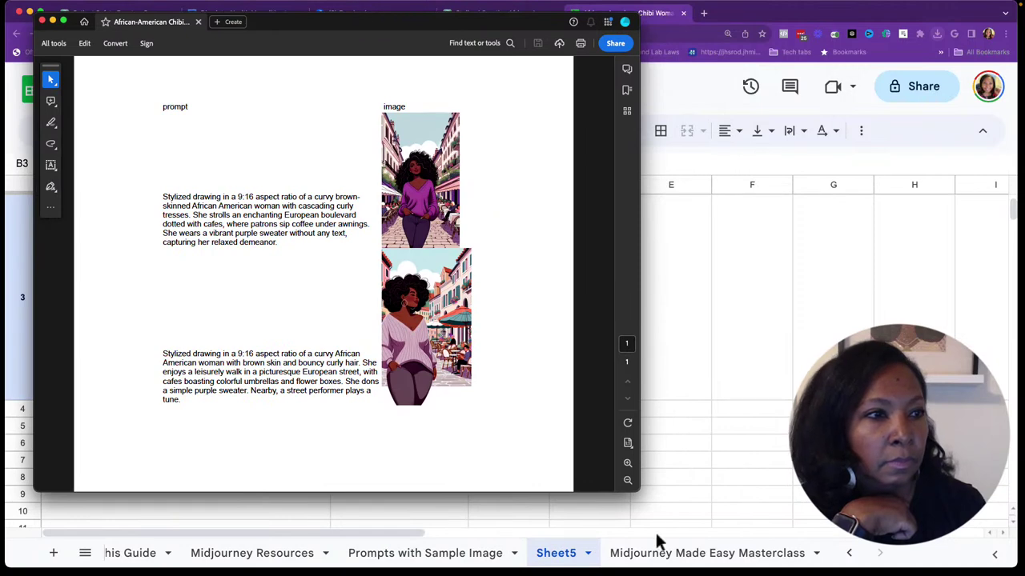
mouse_move(630, 492)
left_mouse_down()
mouse_move(749, 568)
mouse_move(782, 555)
mouse_move(791, 564)
left_mouse_up()
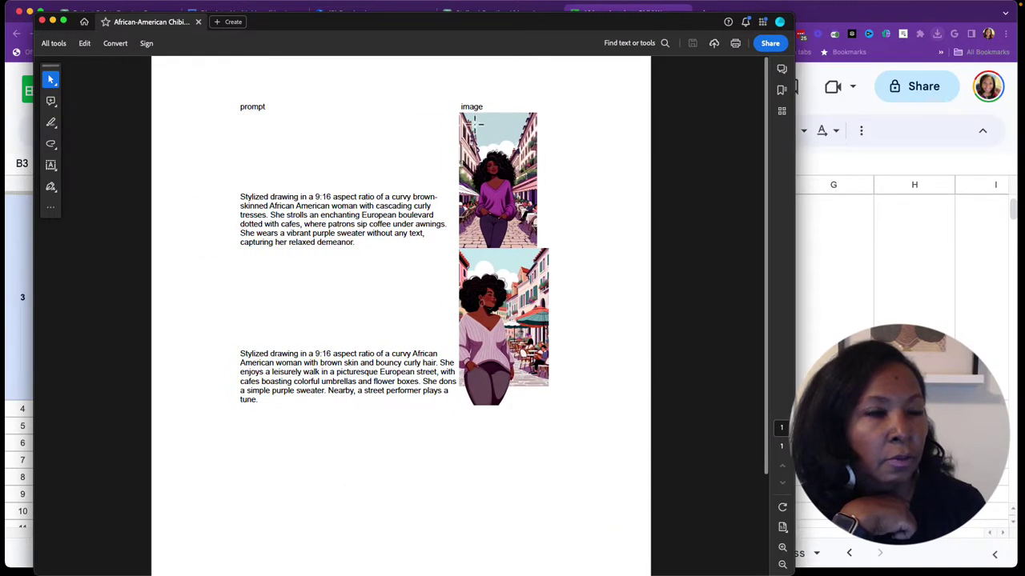
left_click_drag(365, 31, 346, 22)
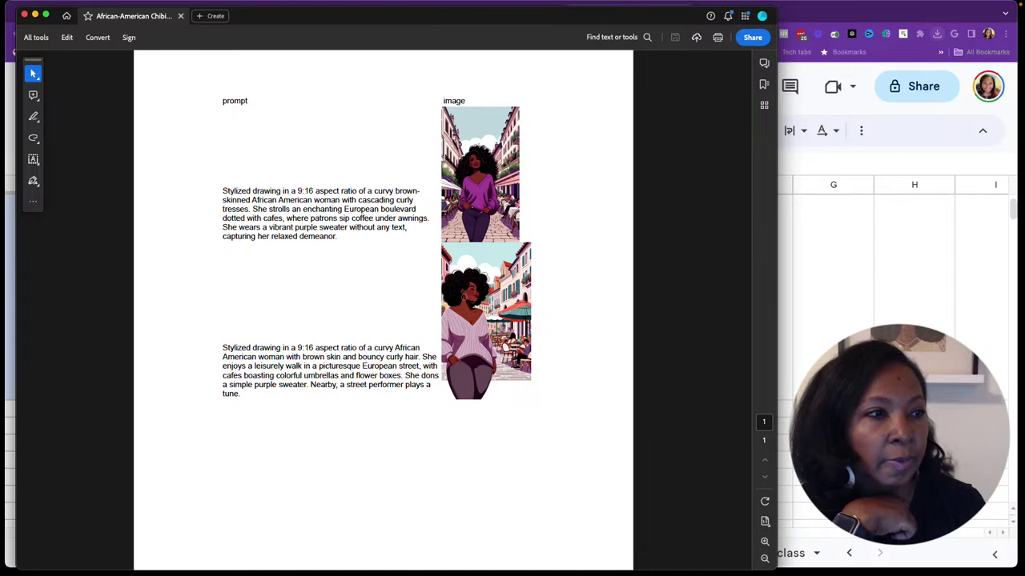
key("super+Tab")
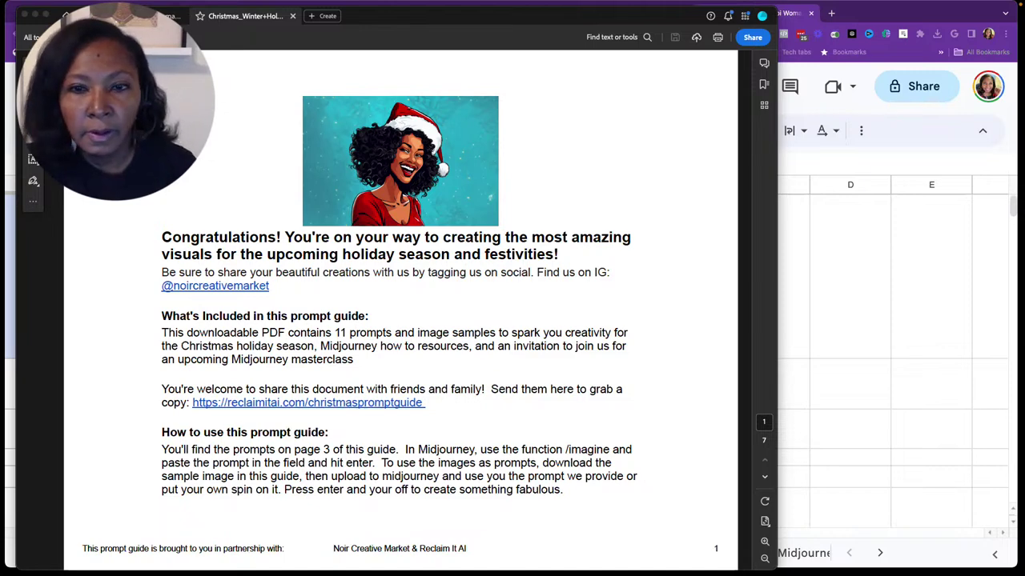
Return from Acrobat to Google Sheets, showing the Thank You & How To Use This Guide sheet
left_click(841, 244)
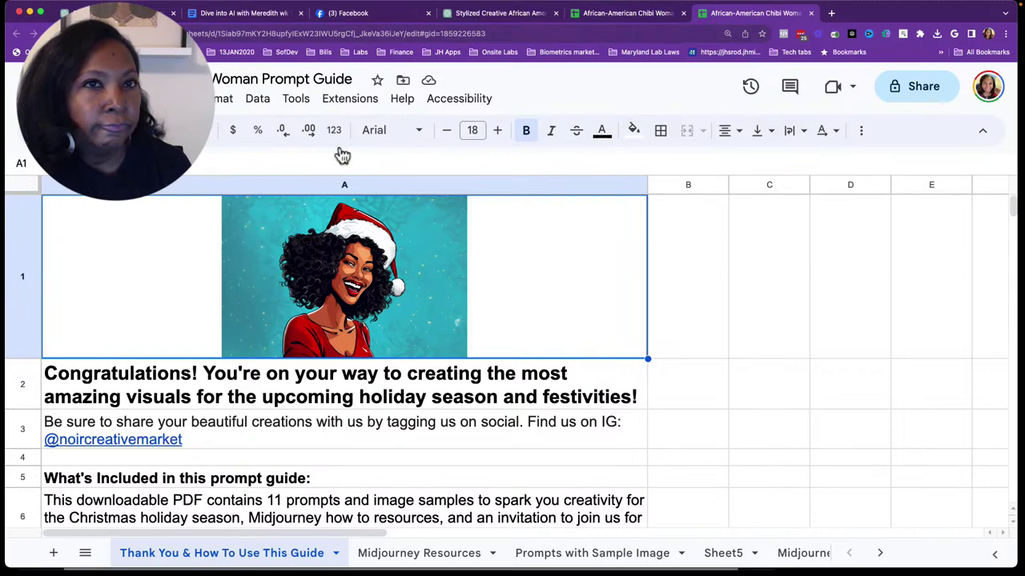
Search Drive for 'christma' and open the Christmas/Winter Holiday Prompt Guide spreadsheet
left_click(60, 98)
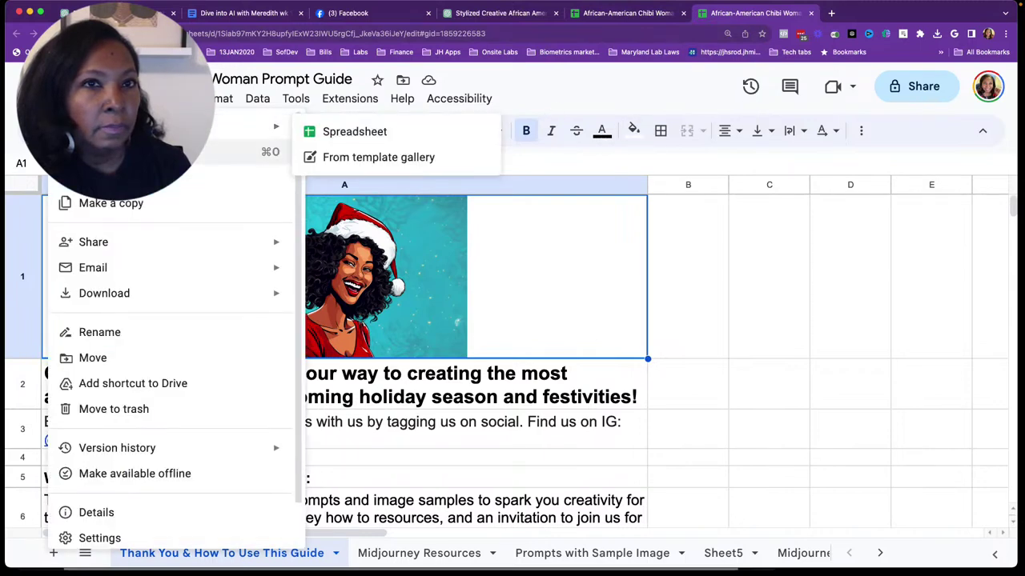
left_click(249, 164)
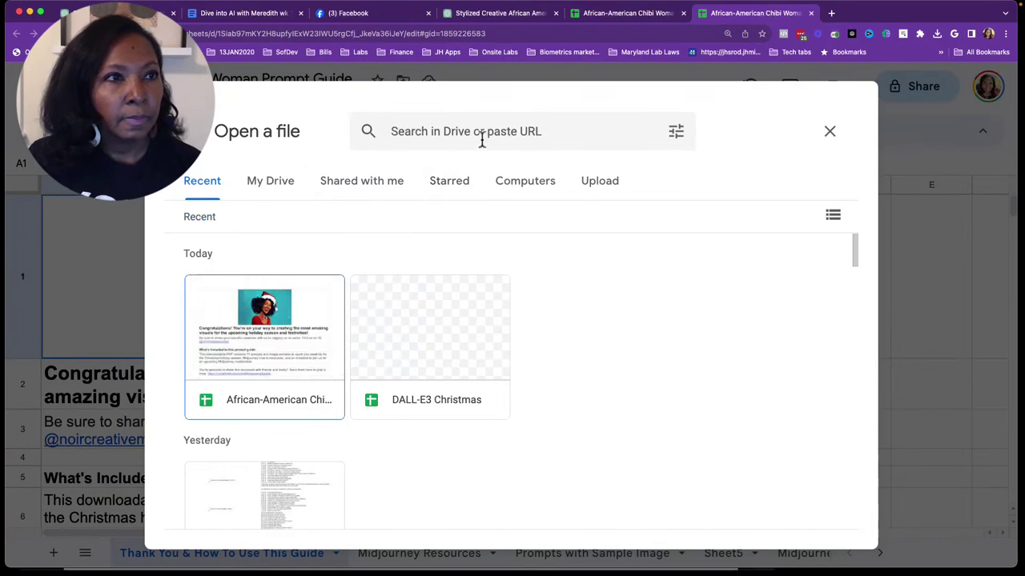
left_click(482, 137)
type("chris")
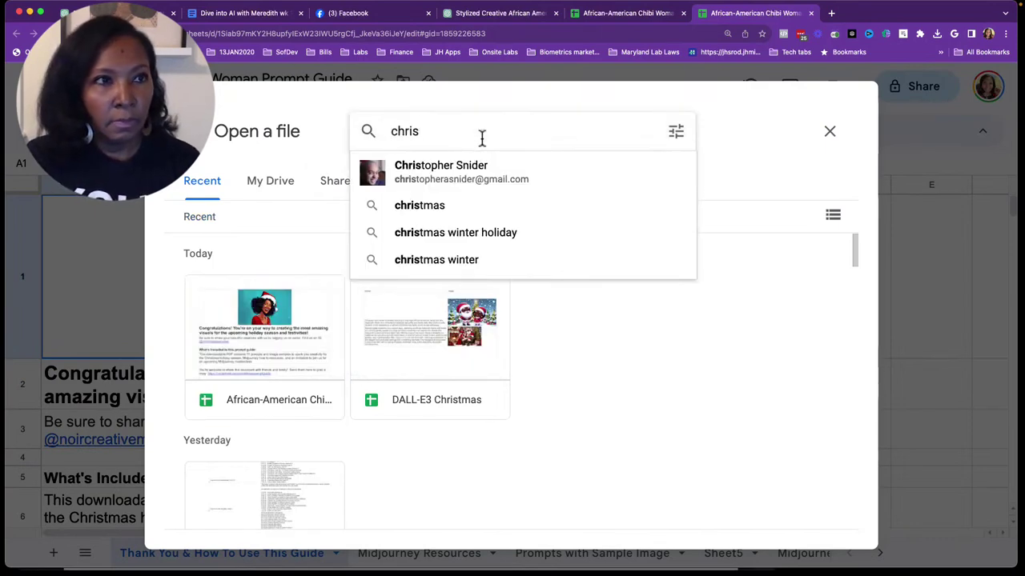
type("tmas")
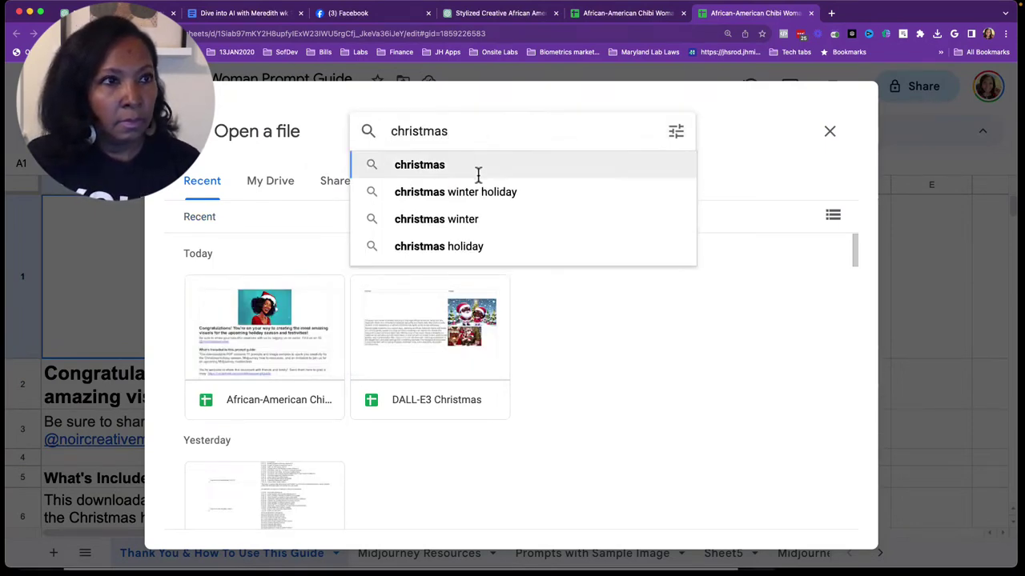
left_click(475, 192)
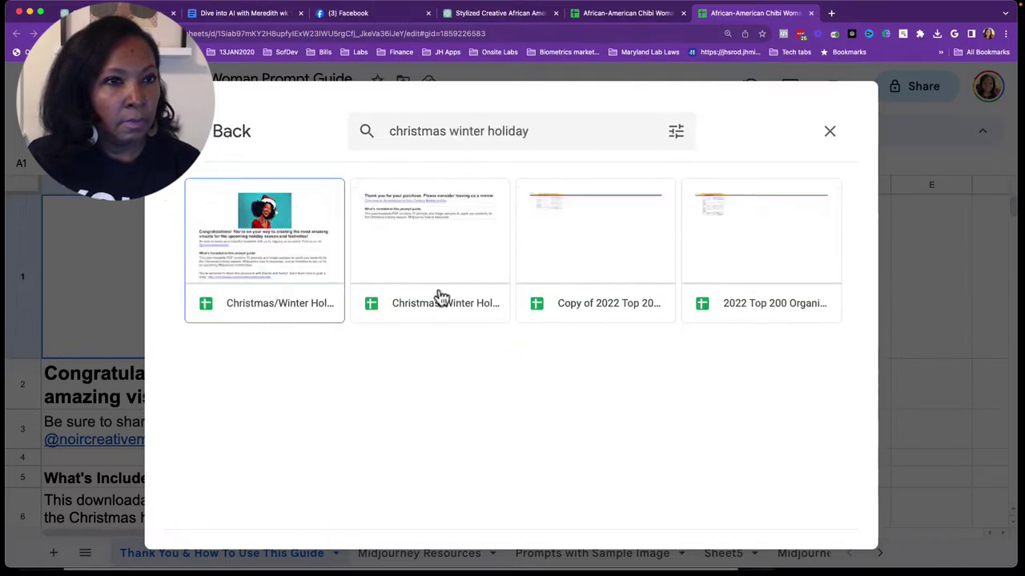
left_click(290, 272)
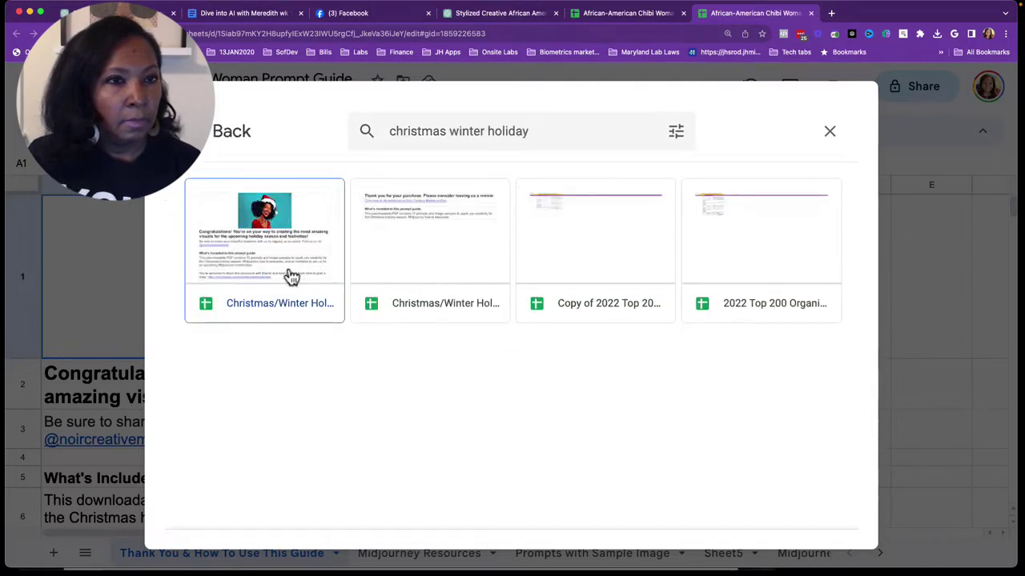
left_click(801, 510)
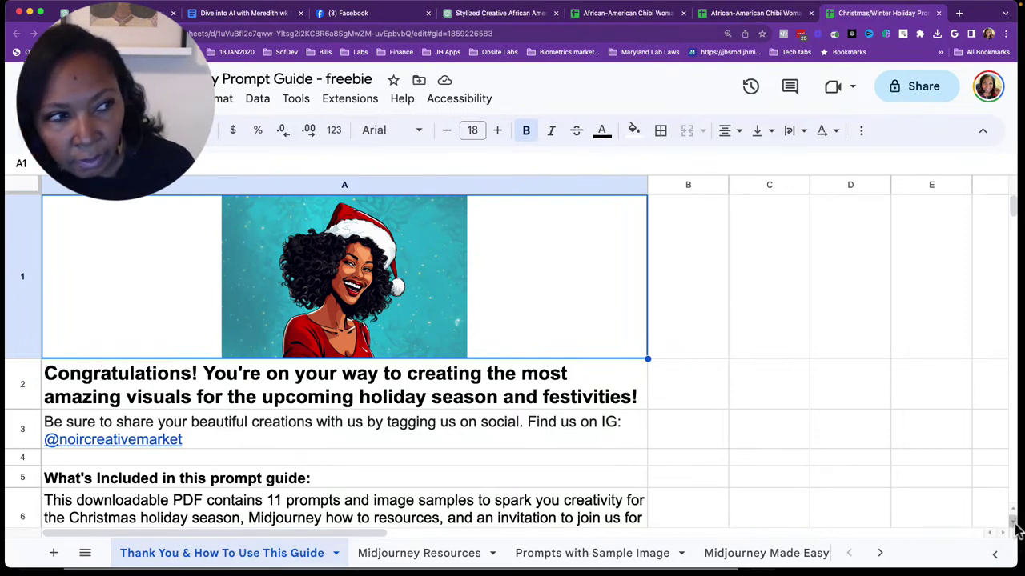
Scroll down through the Thank You sheet's welcome text
scroll(1014, 528, "down", 1)
scroll(1014, 528, "down", 1)
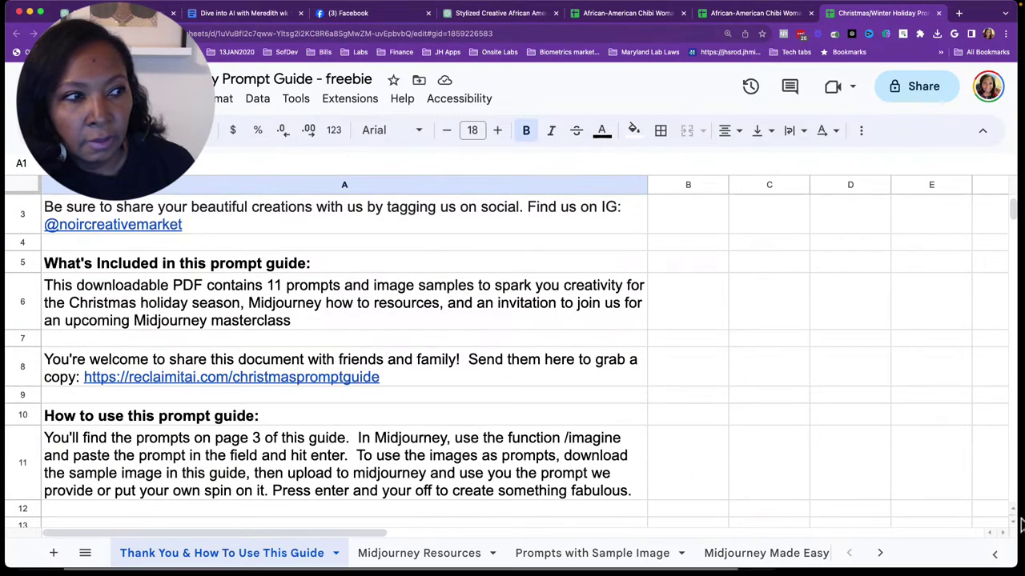
scroll(1012, 522, "down", 2)
scroll(1014, 527, "down", 1)
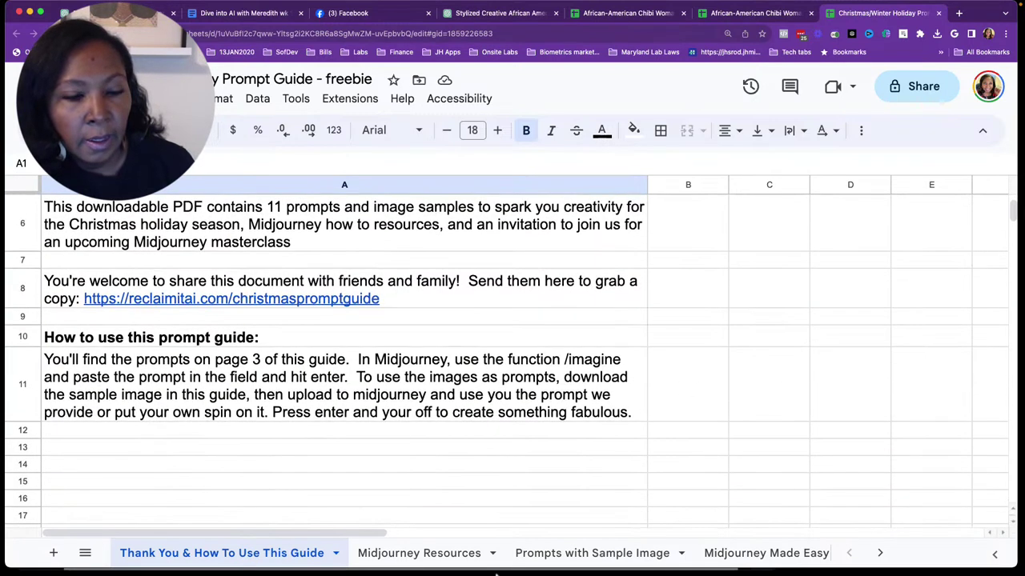
Switch to the Midjourney Resources sheet and browse the tutorial titles from Niji Mode in A13
left_click(417, 564)
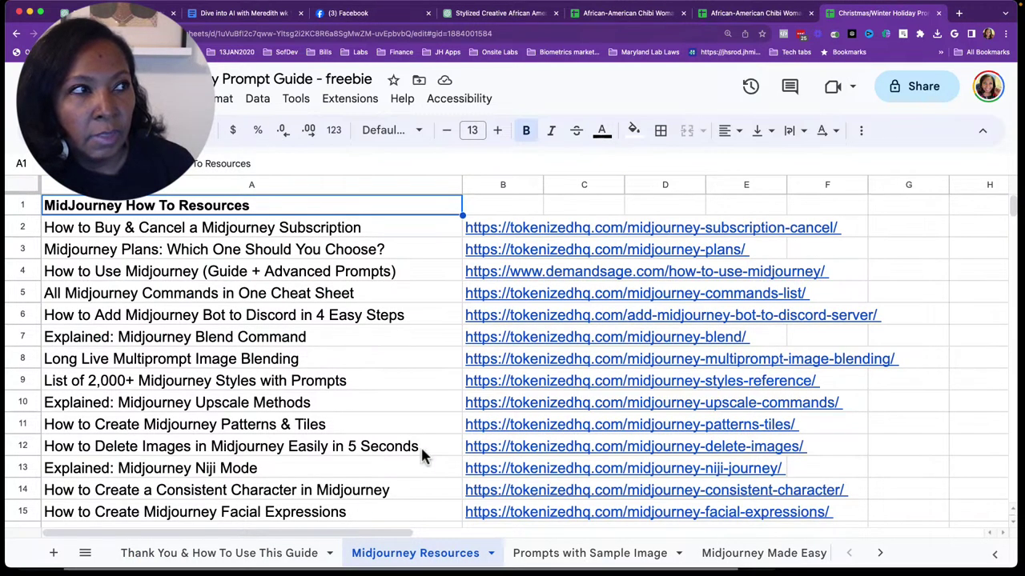
left_click(879, 468)
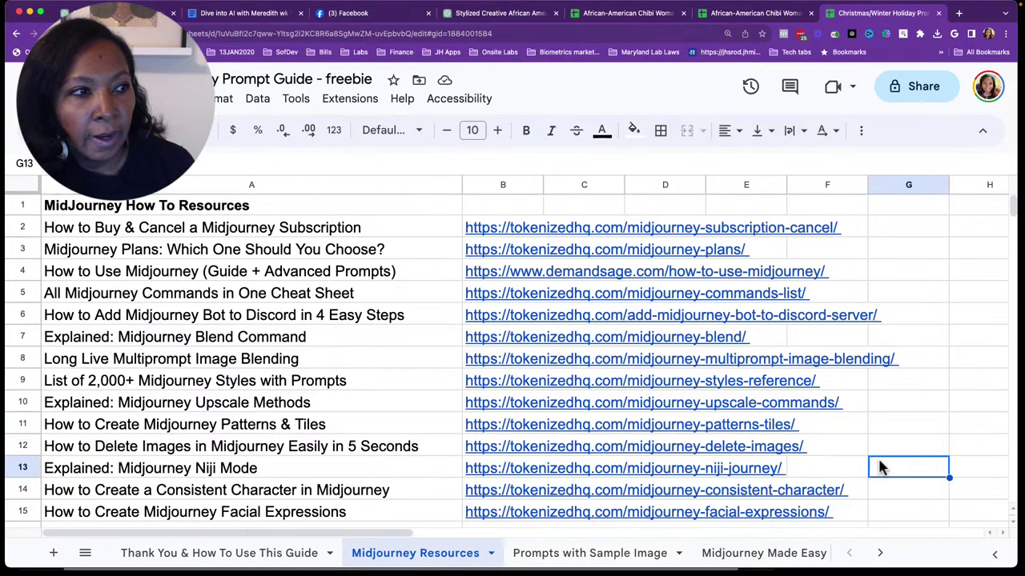
left_click(352, 469)
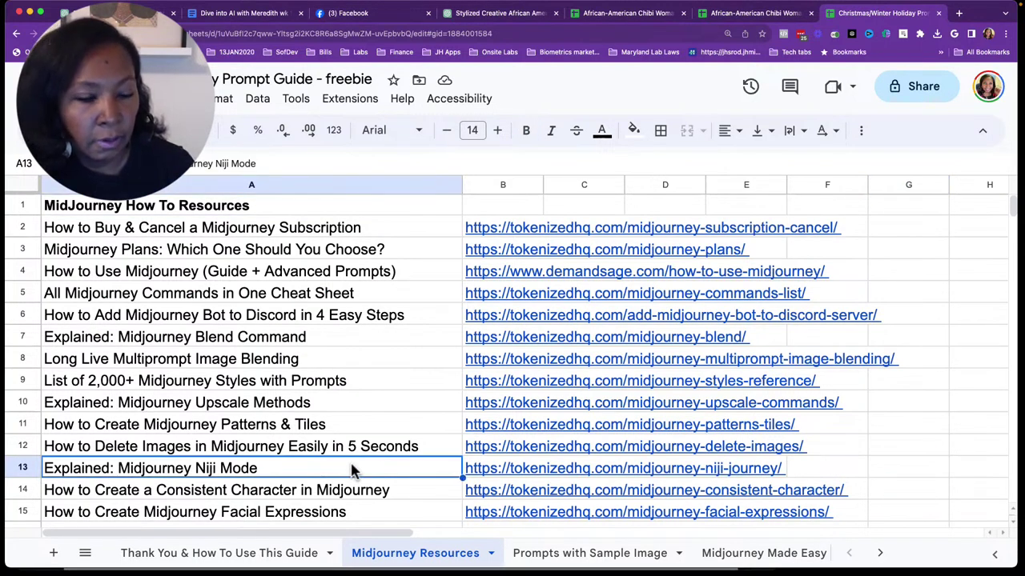
key("Down")
key("Down")
key("Down")
key("Down")
key("Down")
key("Down")
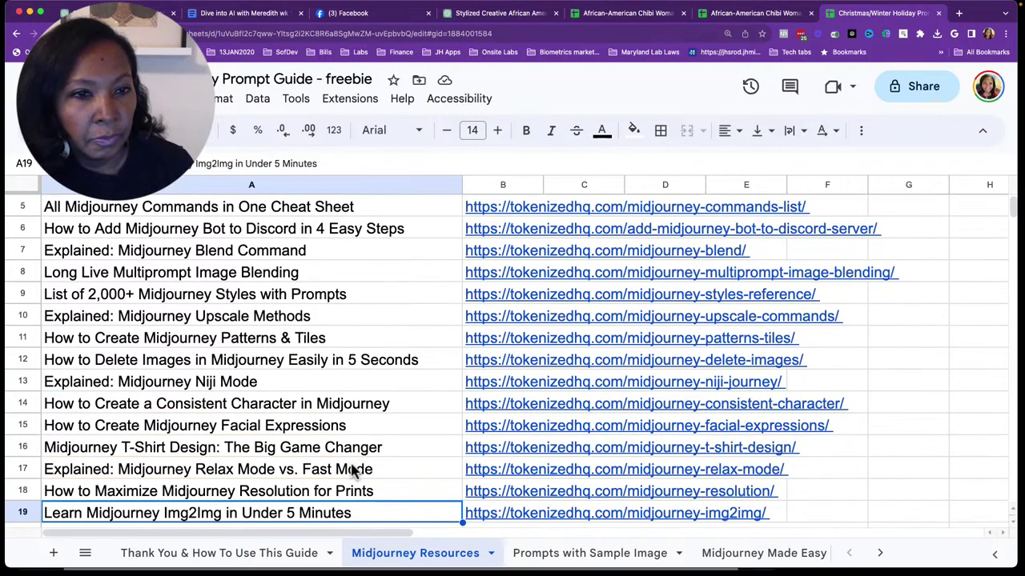
key("Down")
key("Down")
key("Down")
key("Down")
key("Down")
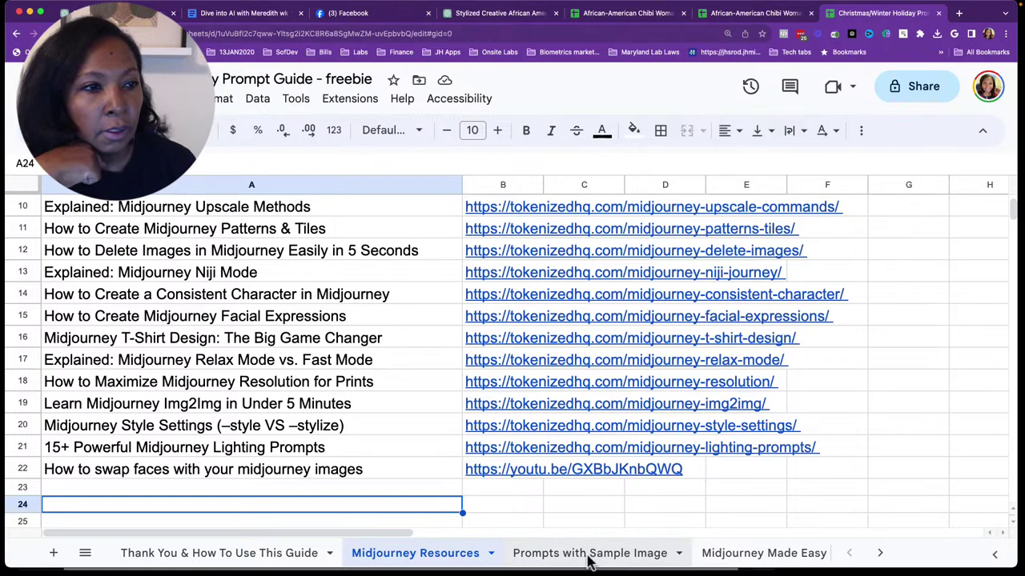
Switch to the Prompts with Sample Image sheet and zoom the browser out to 125%
left_click(590, 554)
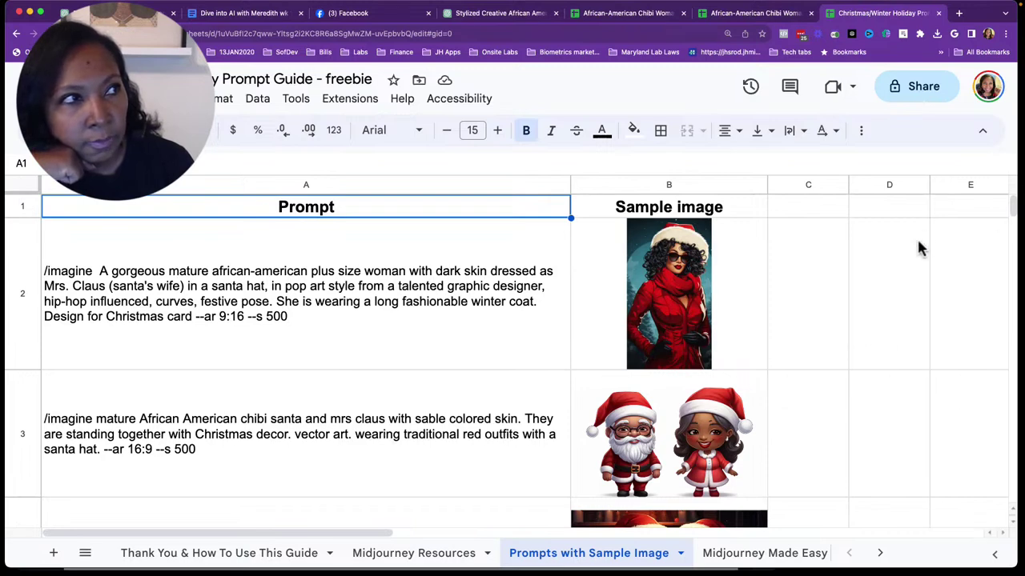
left_click(1005, 34)
mouse_move(883, 103)
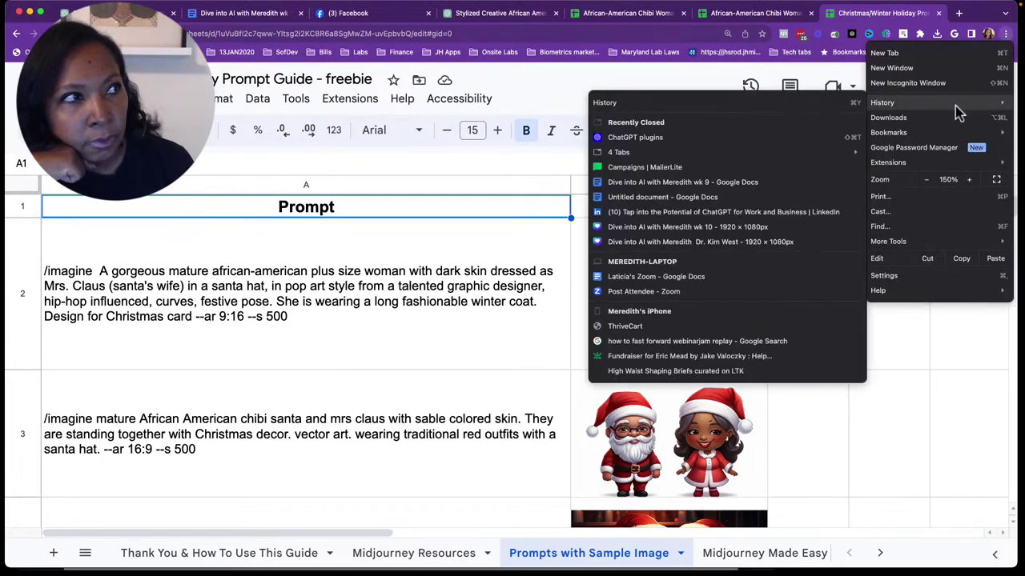
left_click(926, 183)
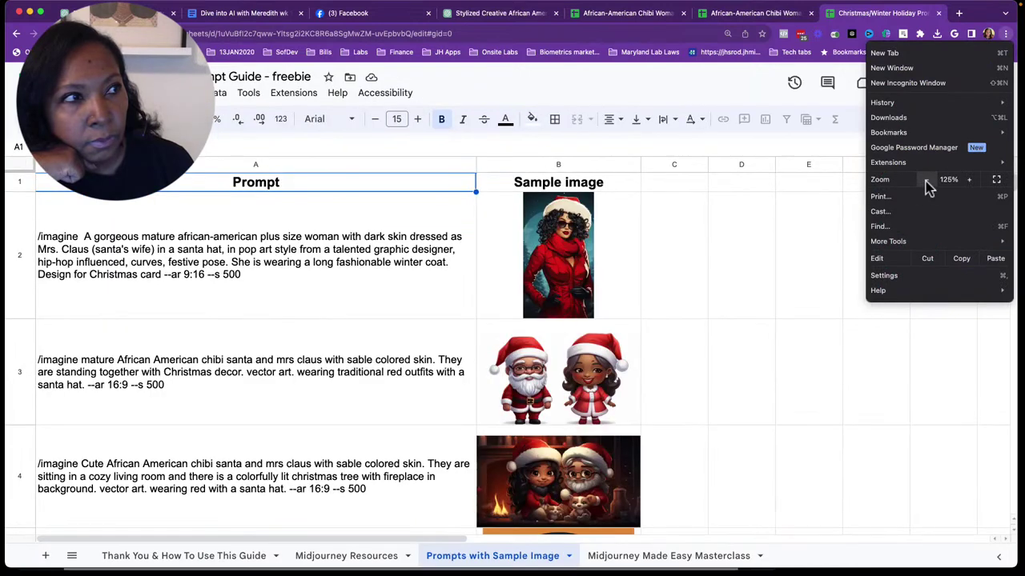
left_click(792, 293)
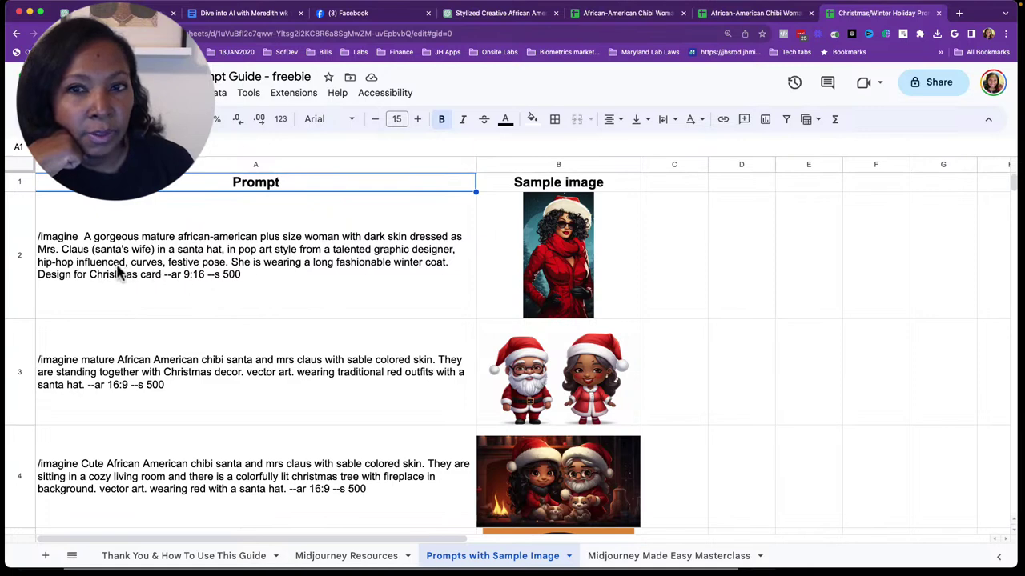
Browse down the prompt rows and sample images starting from cell B2
left_click(563, 281)
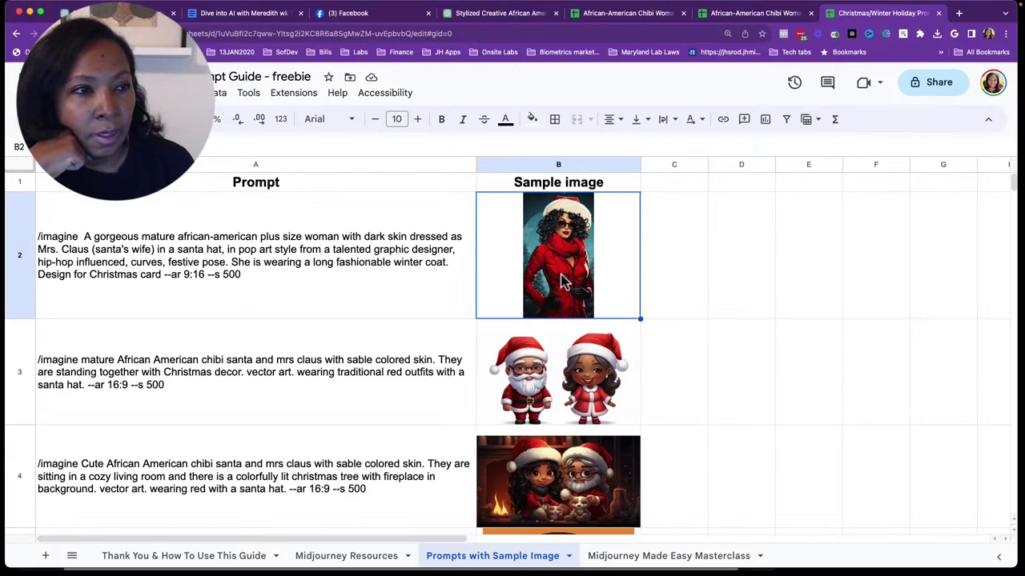
left_click(653, 298)
key("Down")
key("Down")
key("Down")
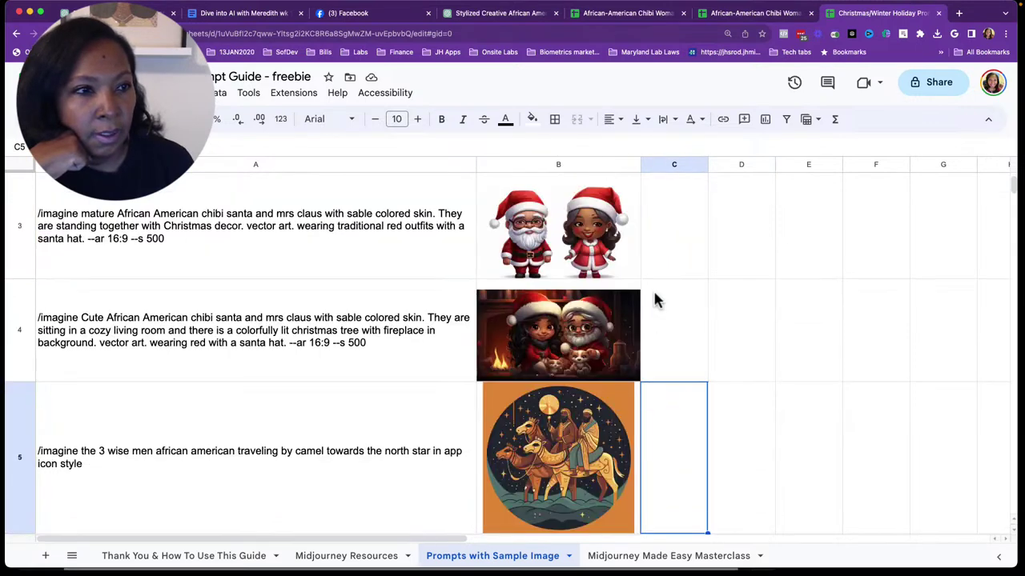
key("Down")
key("Down")
key("Down")
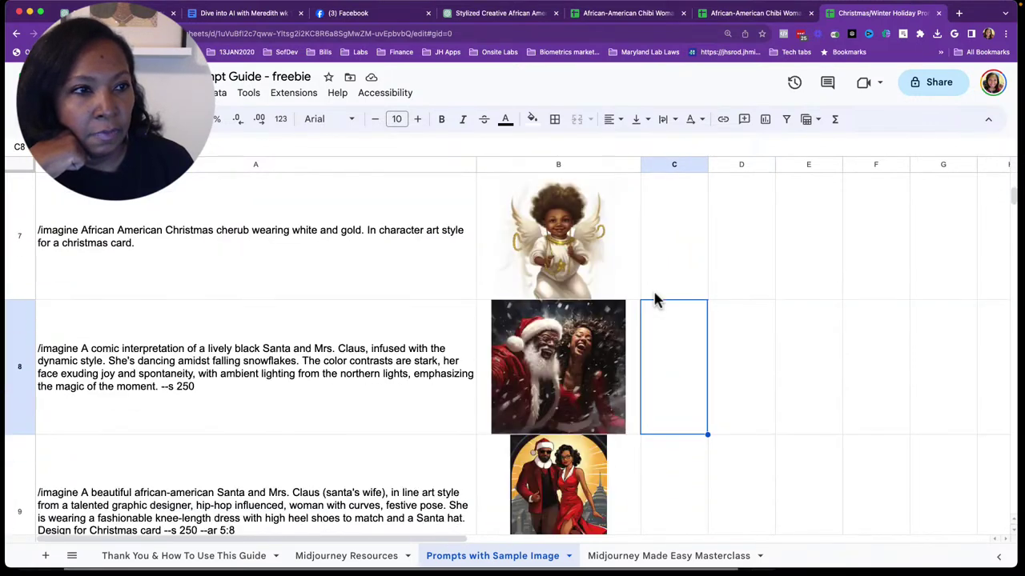
key("Down")
key("Down")
key("Down")
key("Down")
key("Down")
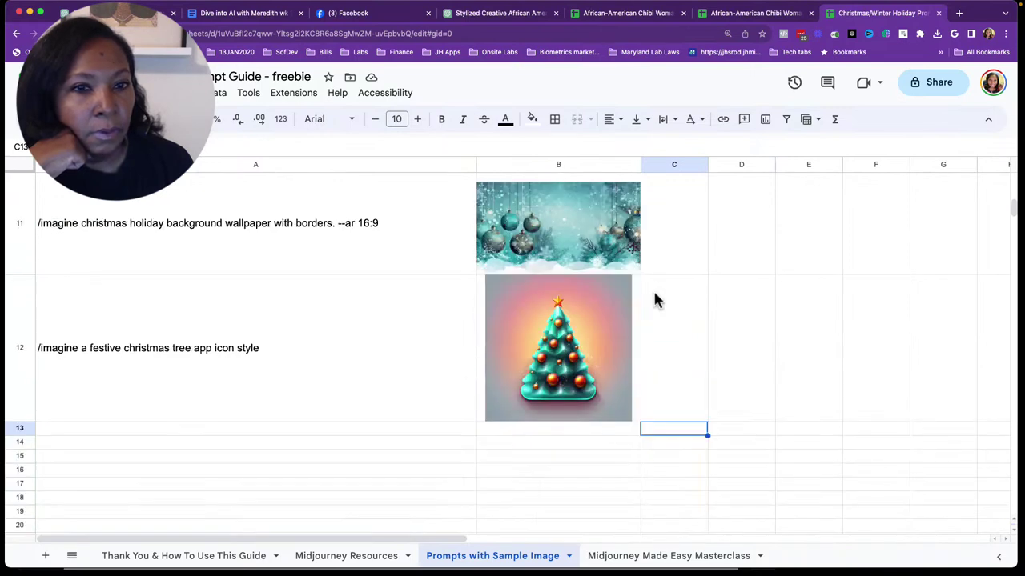
Switch to the Midjourney Made Easy Masterclass sheet and scroll through its Your Special Invitation text
left_click(677, 565)
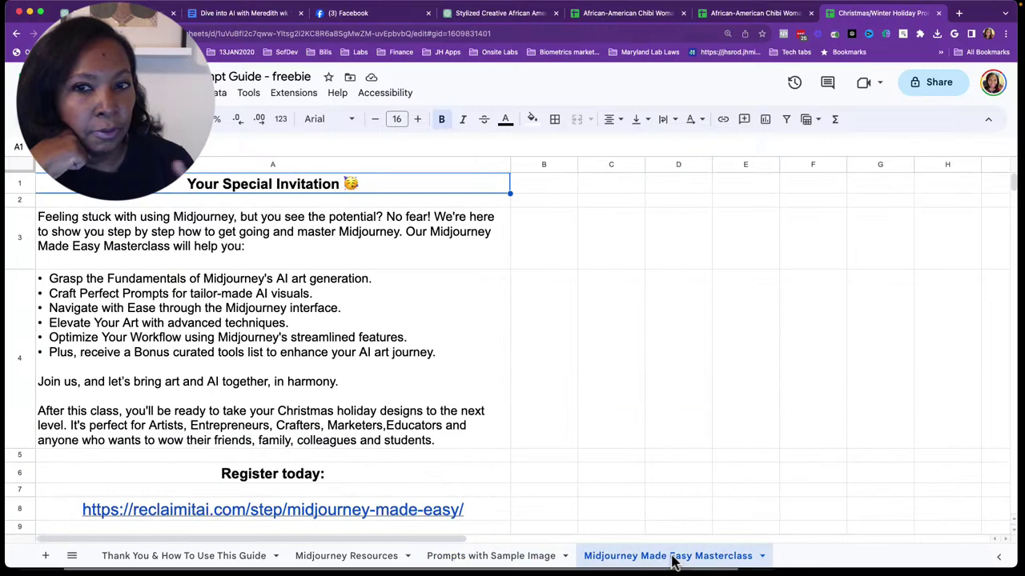
scroll(536, 402, "down", 2)
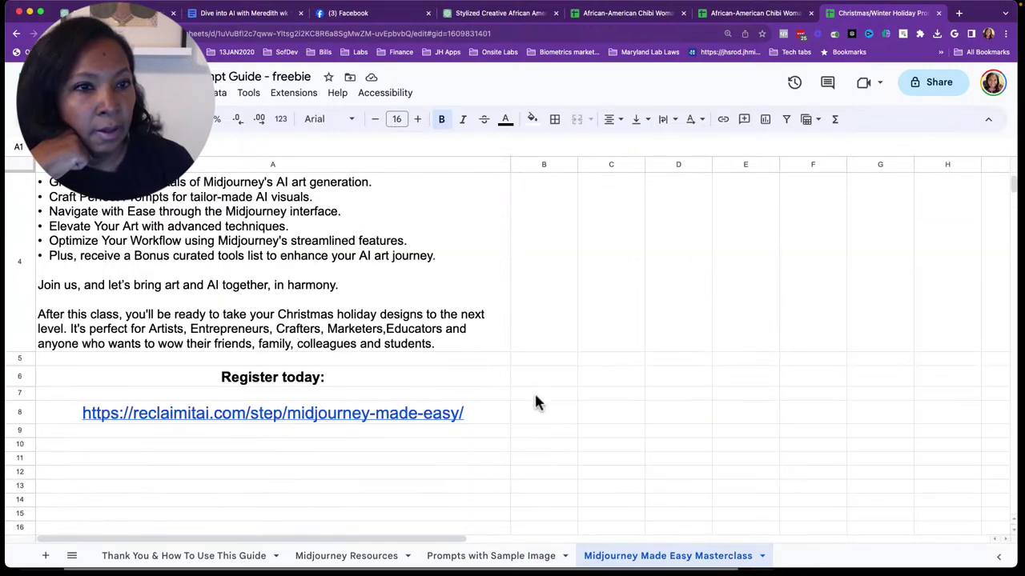
scroll(535, 402, "down", 5)
scroll(535, 403, "up", 5)
scroll(535, 402, "up", 2)
scroll(536, 397, "up", 1)
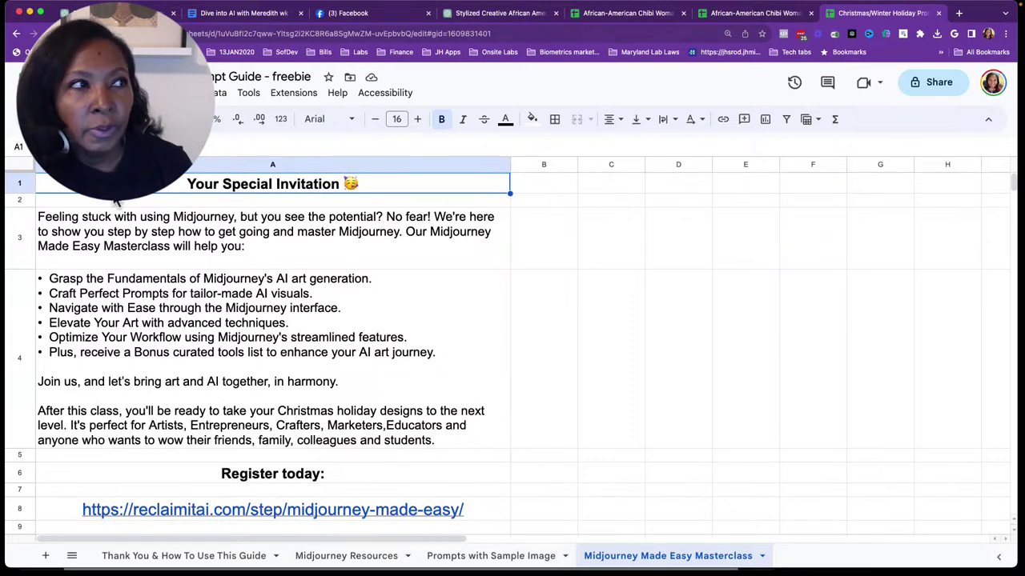
left_click(56, 92)
mouse_move(87, 255)
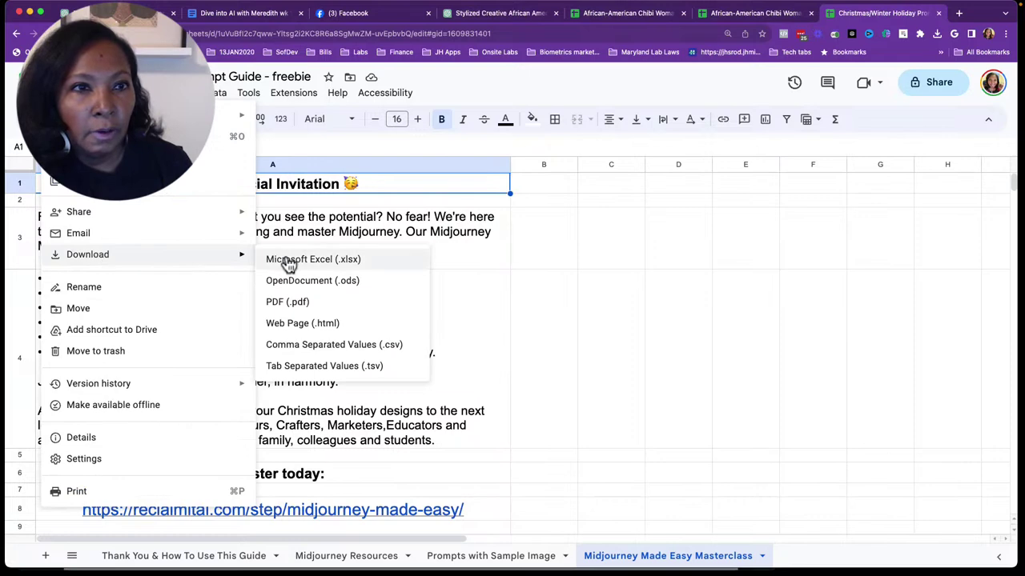
Set up a PDF download covering the whole Workbook with Show gridlines turned off
left_click(311, 311)
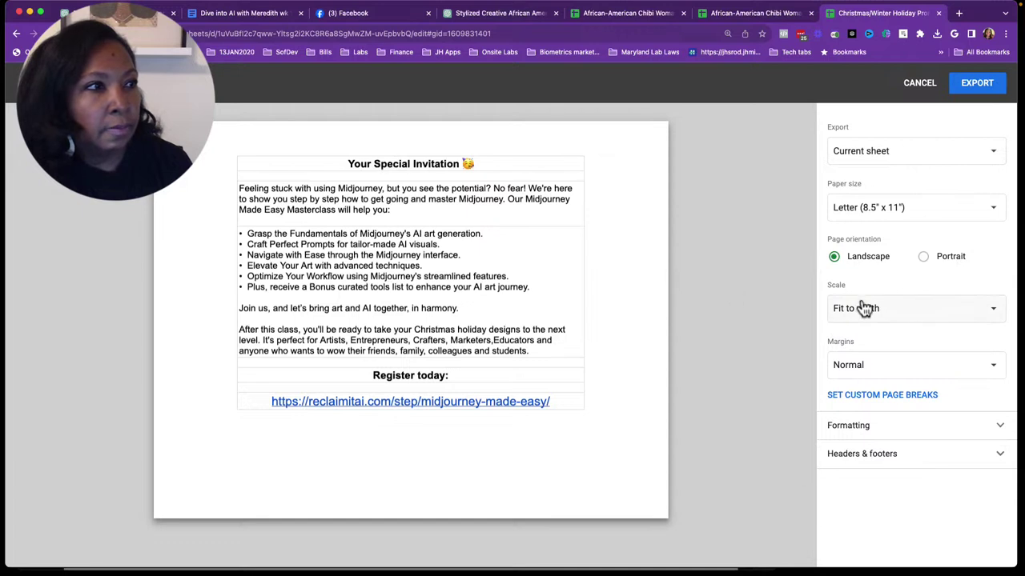
left_click(895, 433)
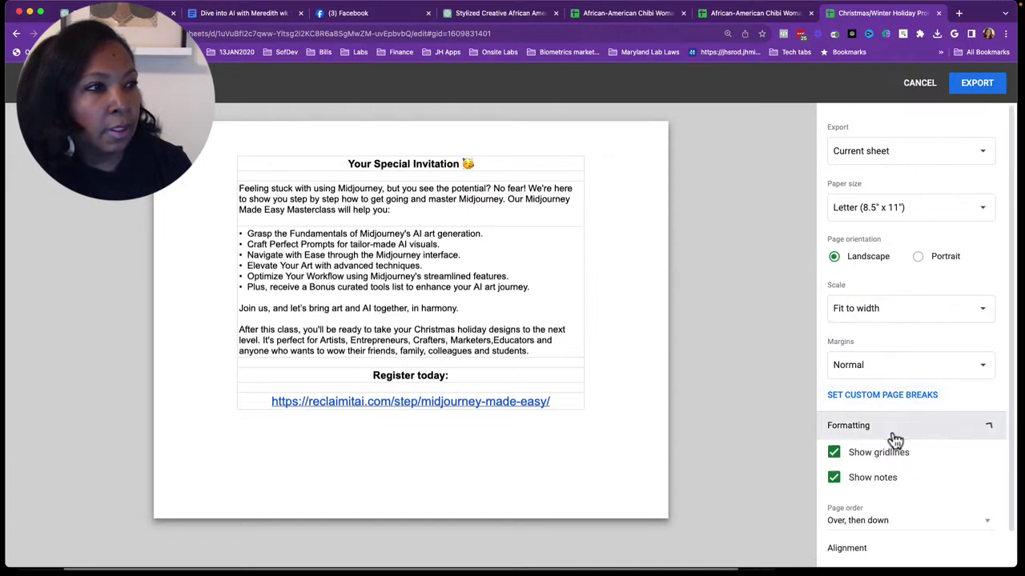
left_click(835, 456)
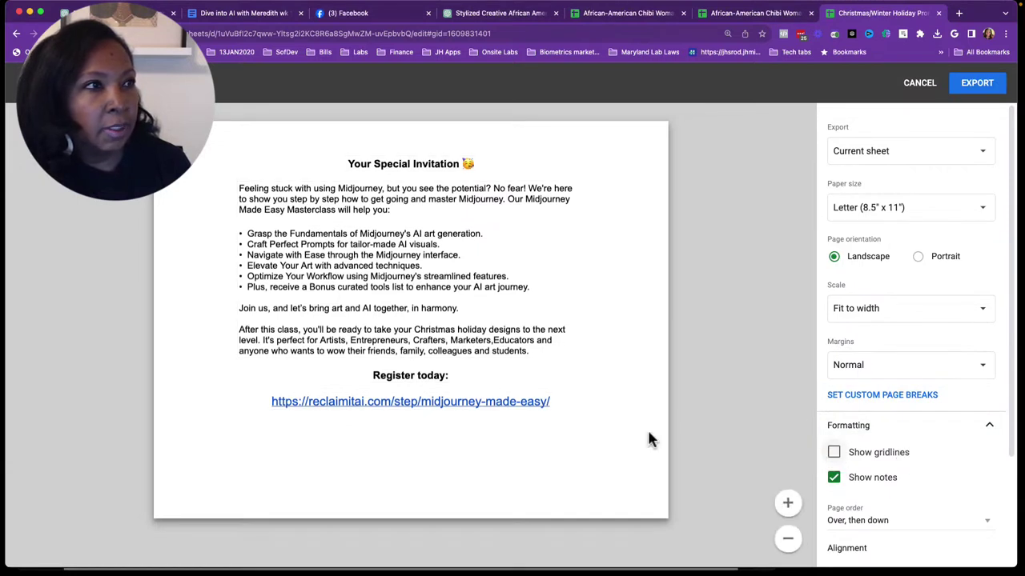
left_click(981, 152)
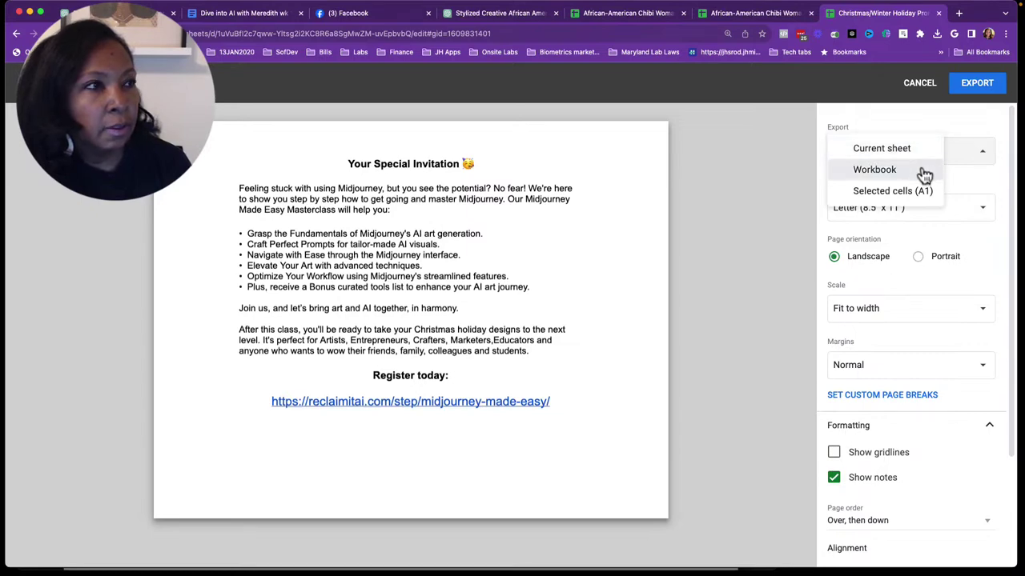
left_click(874, 169)
scroll(740, 312, "down", 1)
scroll(740, 314, "up", 1)
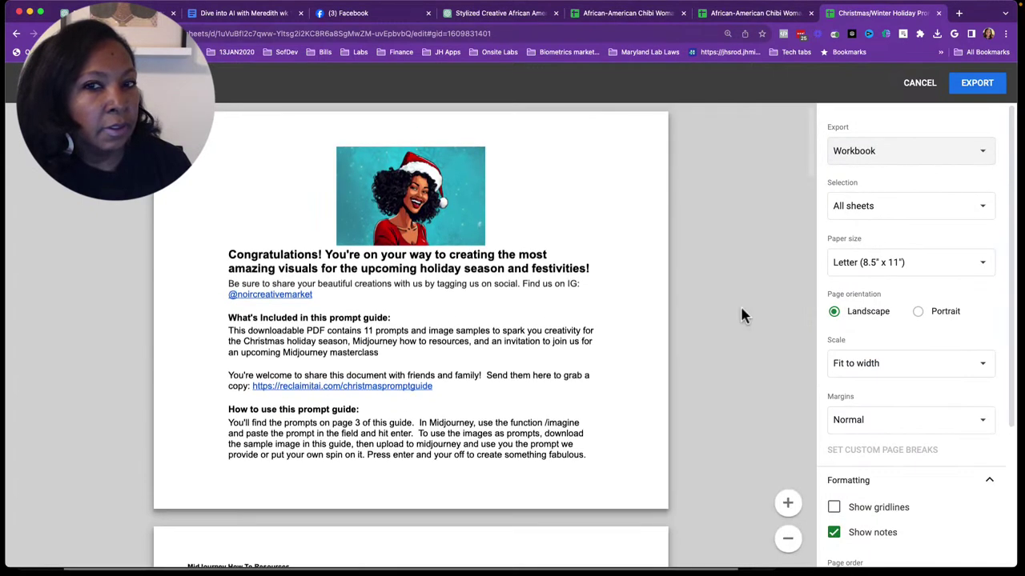
scroll(703, 302, "down", 3)
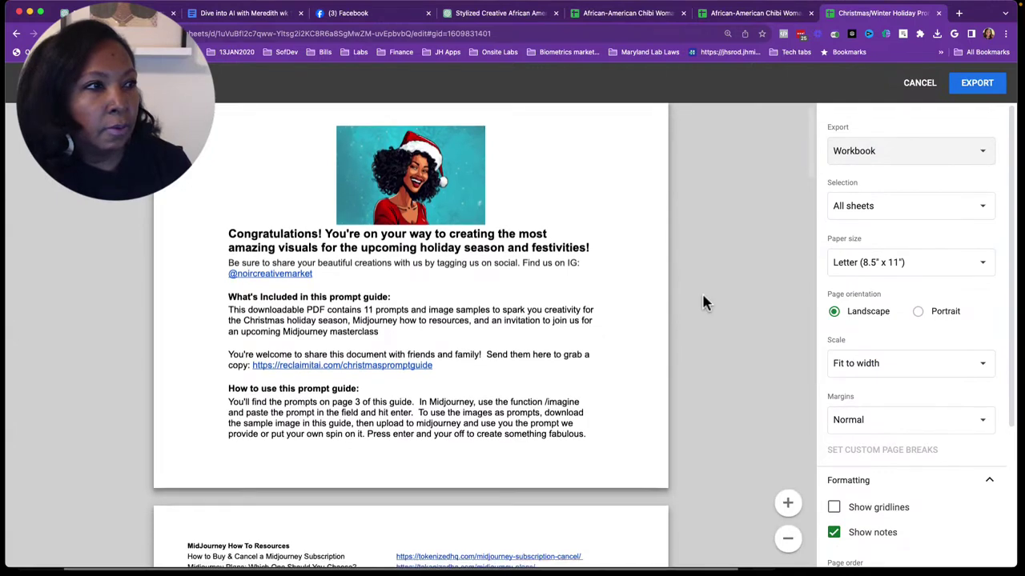
scroll(703, 303, "down", 3)
scroll(703, 303, "up", 3)
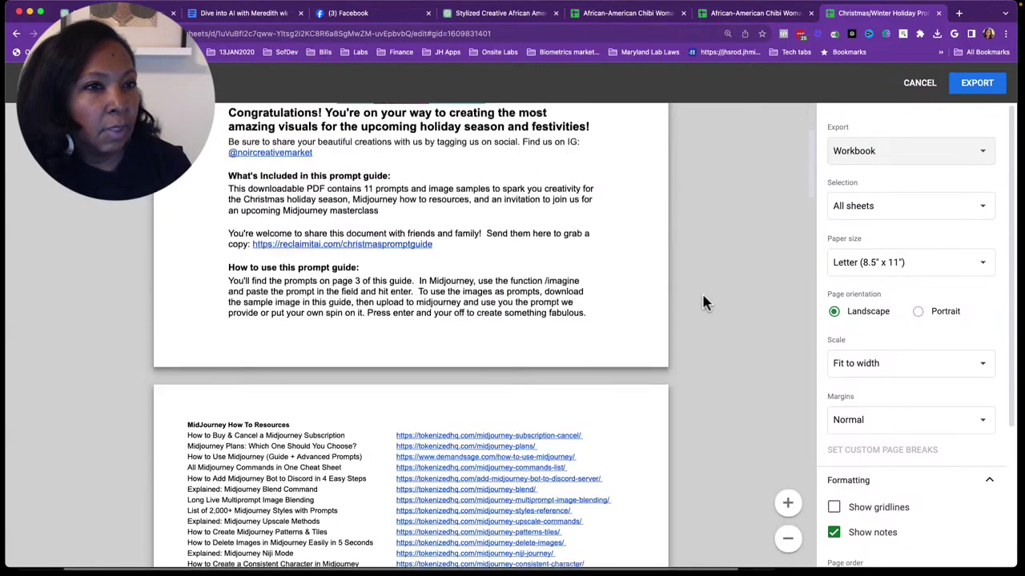
scroll(703, 302, "up", 2)
scroll(703, 303, "down", 1)
scroll(703, 302, "up", 2)
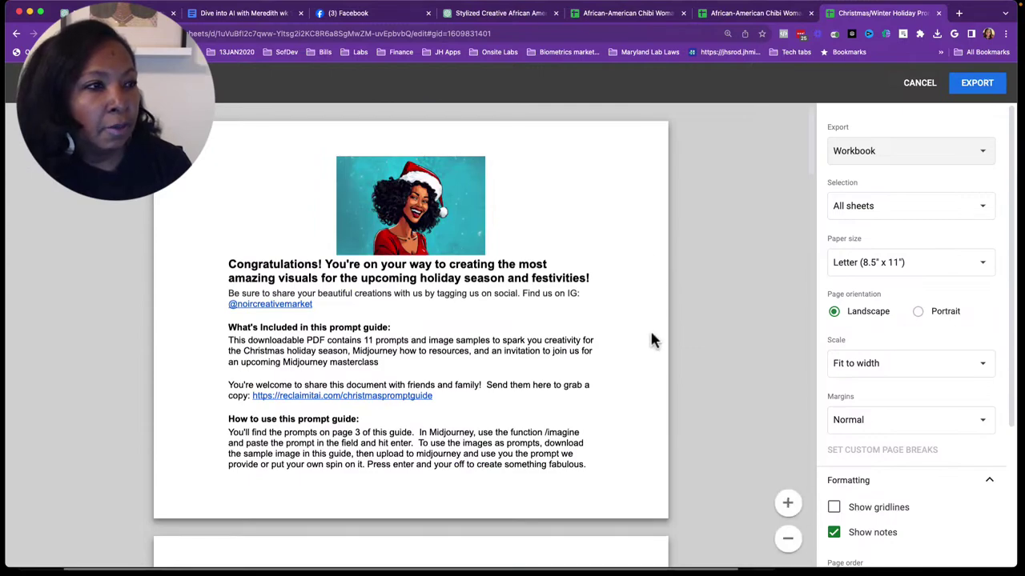
scroll(651, 335, "down", 2)
scroll(651, 335, "down", 3)
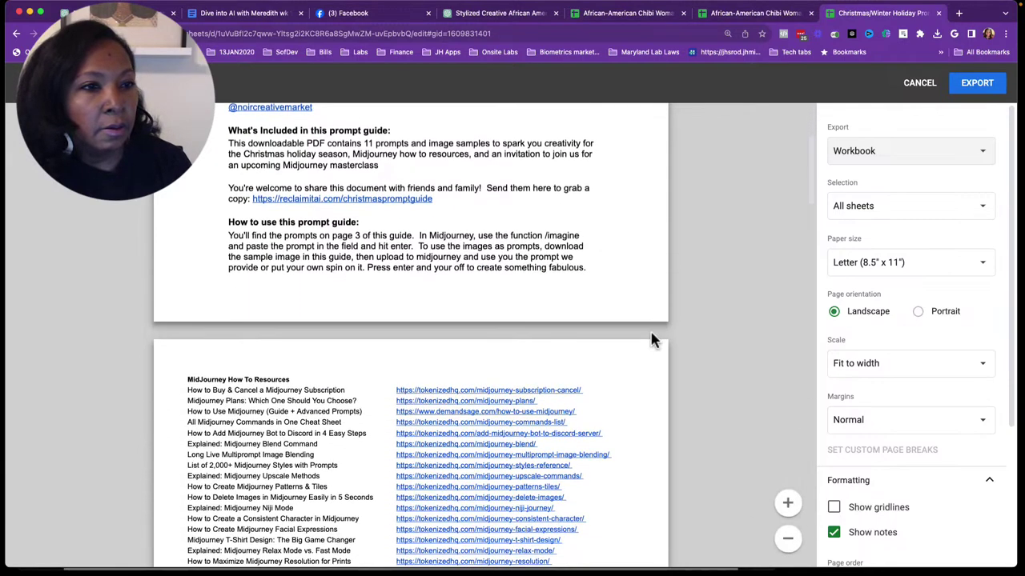
scroll(651, 341, "down", 2)
scroll(651, 340, "down", 2)
scroll(651, 340, "down", 1)
scroll(651, 340, "down", 1)
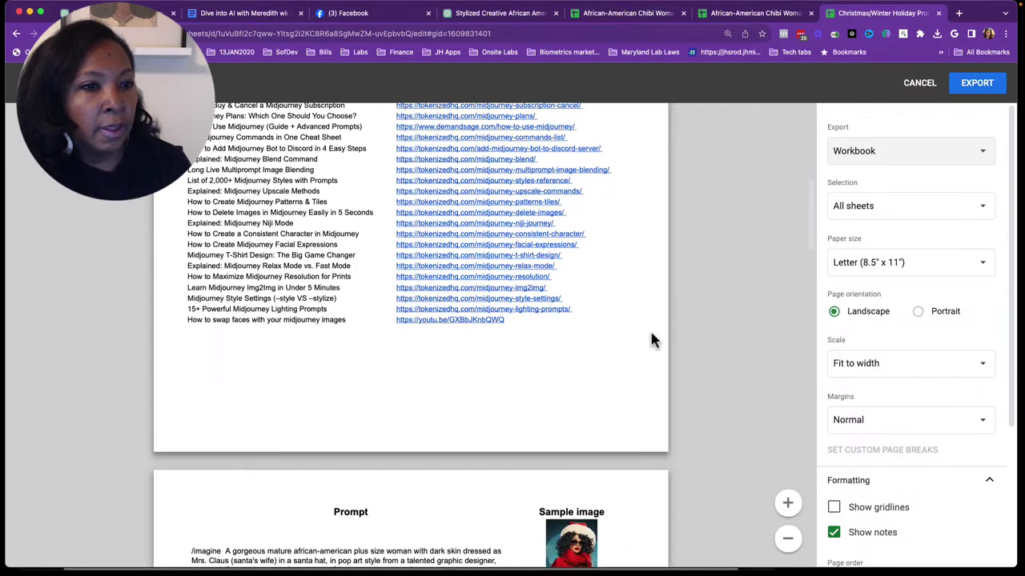
scroll(650, 341, "down", 1)
scroll(650, 340, "down", 3)
scroll(650, 340, "down", 1)
scroll(650, 341, "down", 1)
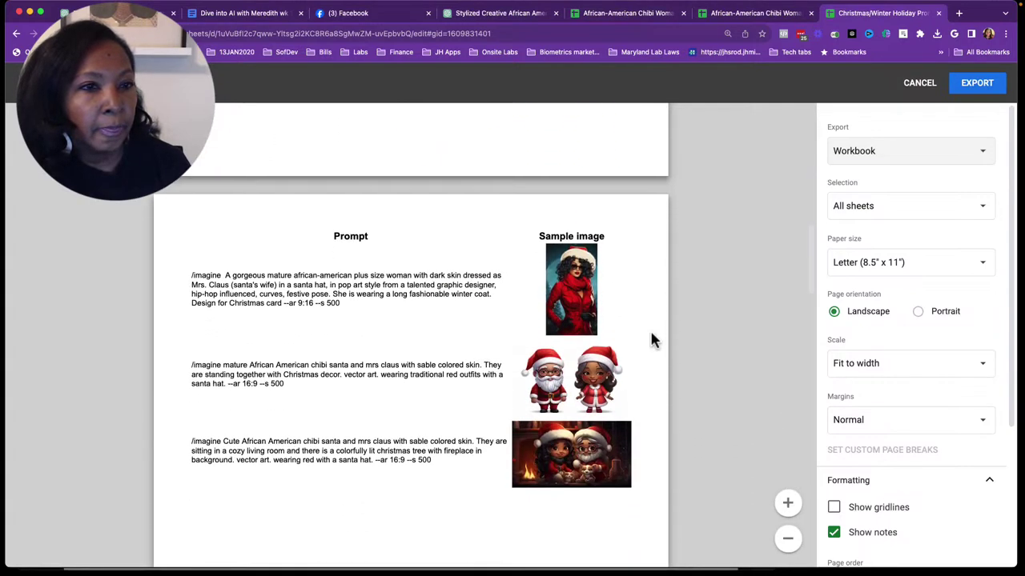
scroll(650, 340, "down", 1)
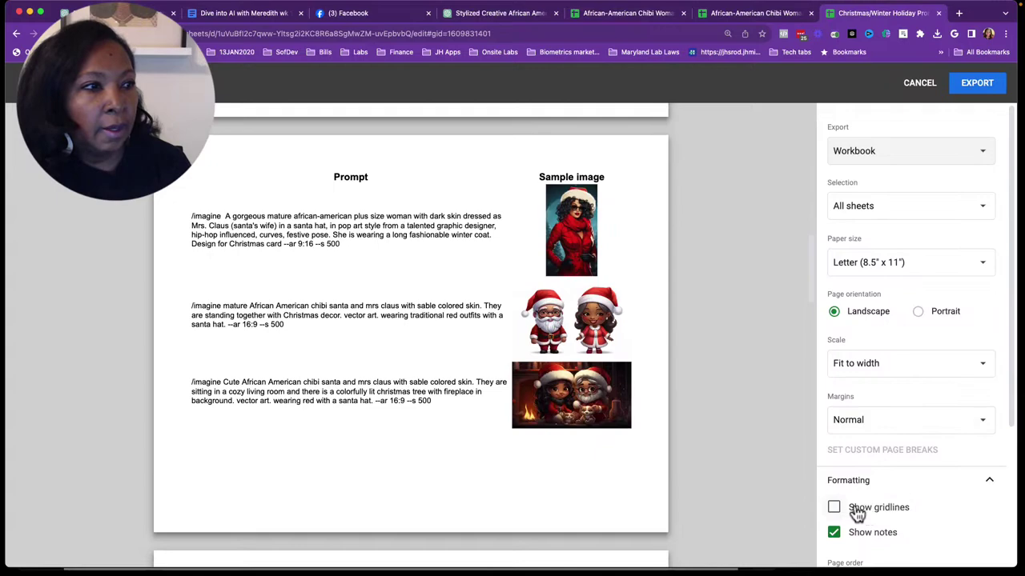
left_click(855, 509)
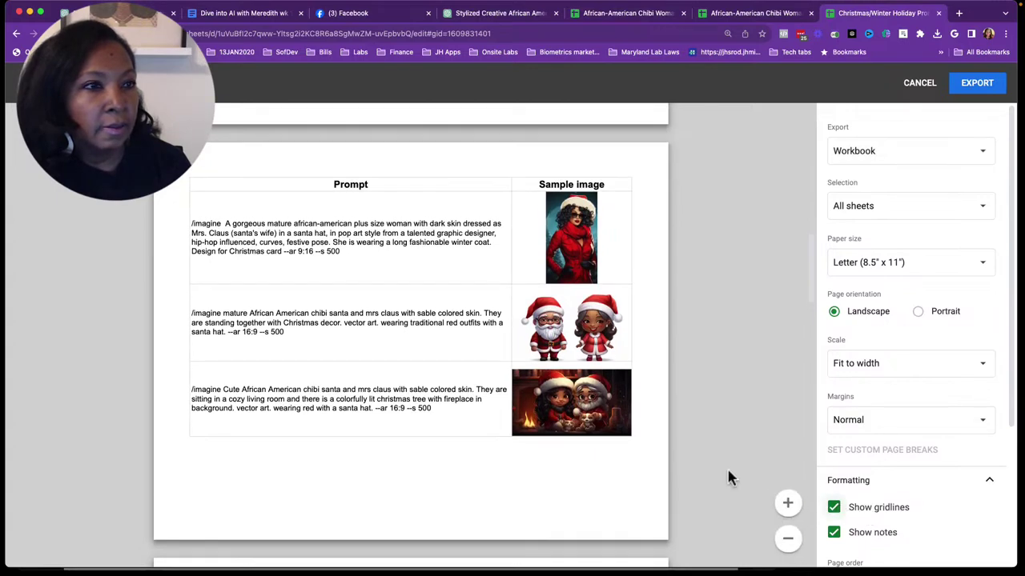
scroll(729, 478, "up", 2)
scroll(728, 478, "up", 1)
scroll(729, 477, "up", 2)
scroll(728, 478, "up", 2)
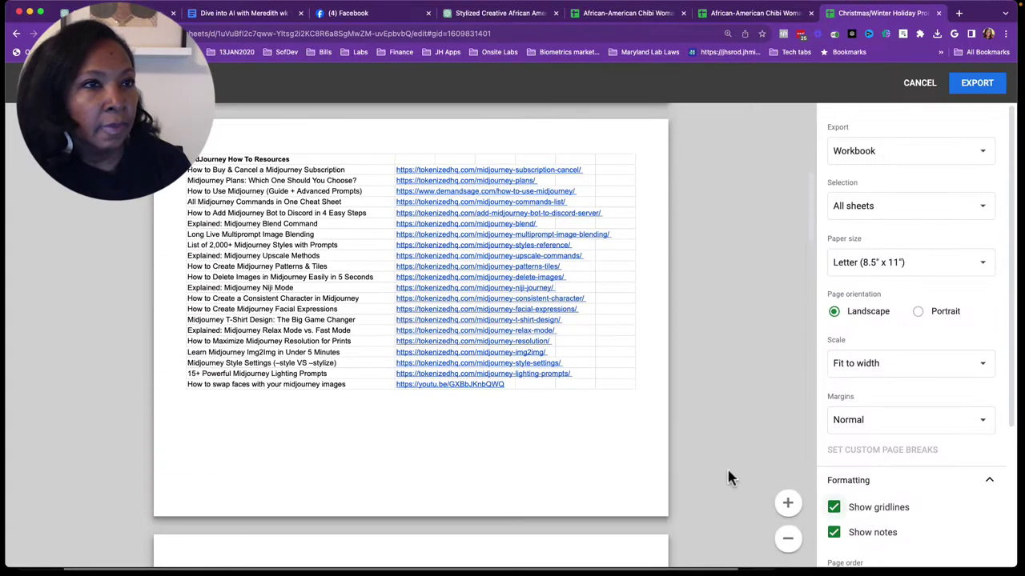
scroll(728, 478, "up", 1)
scroll(728, 478, "up", 2)
scroll(729, 478, "up", 3)
scroll(728, 478, "up", 1)
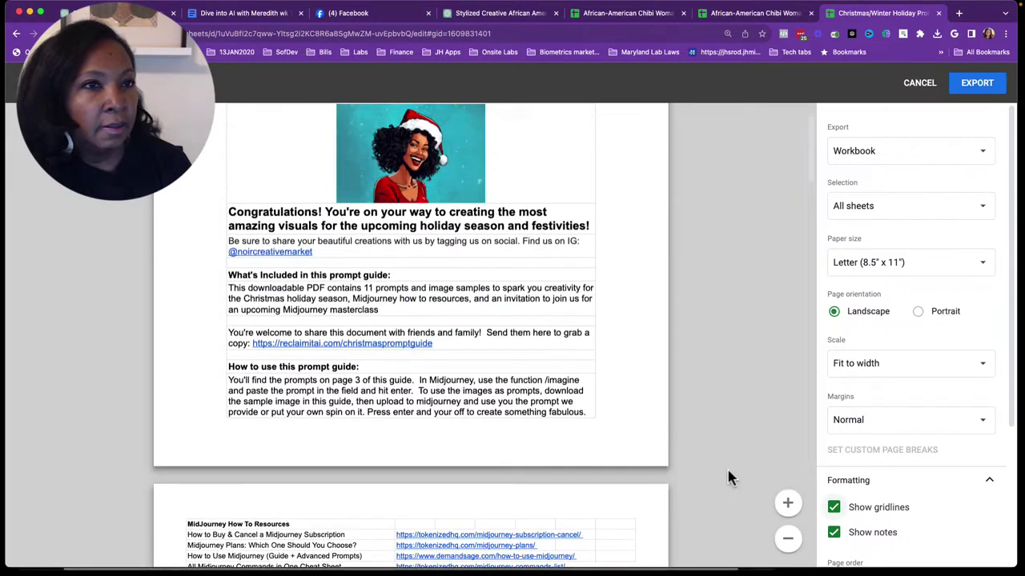
scroll(728, 478, "down", 2)
scroll(729, 478, "down", 1)
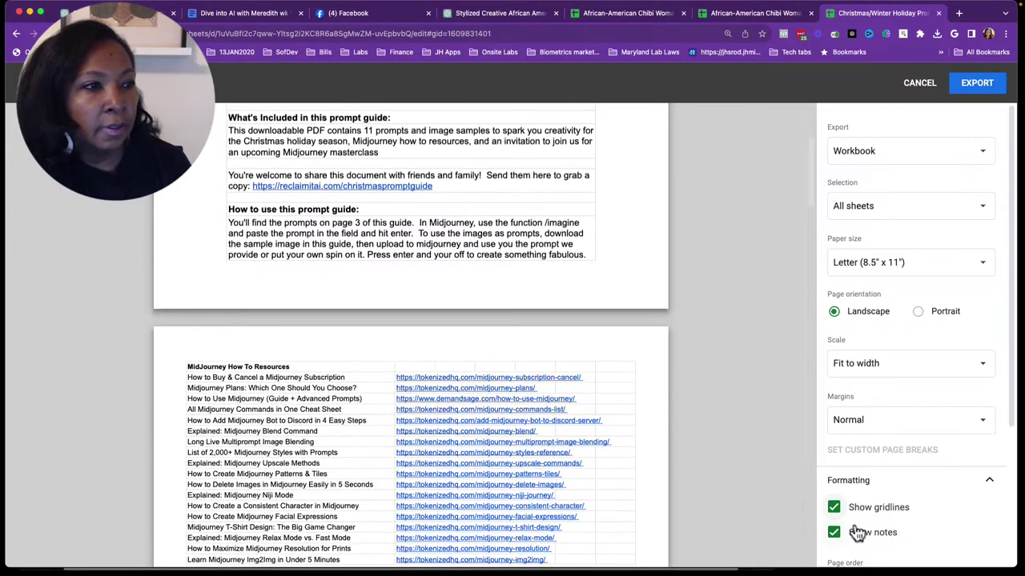
left_click(834, 507)
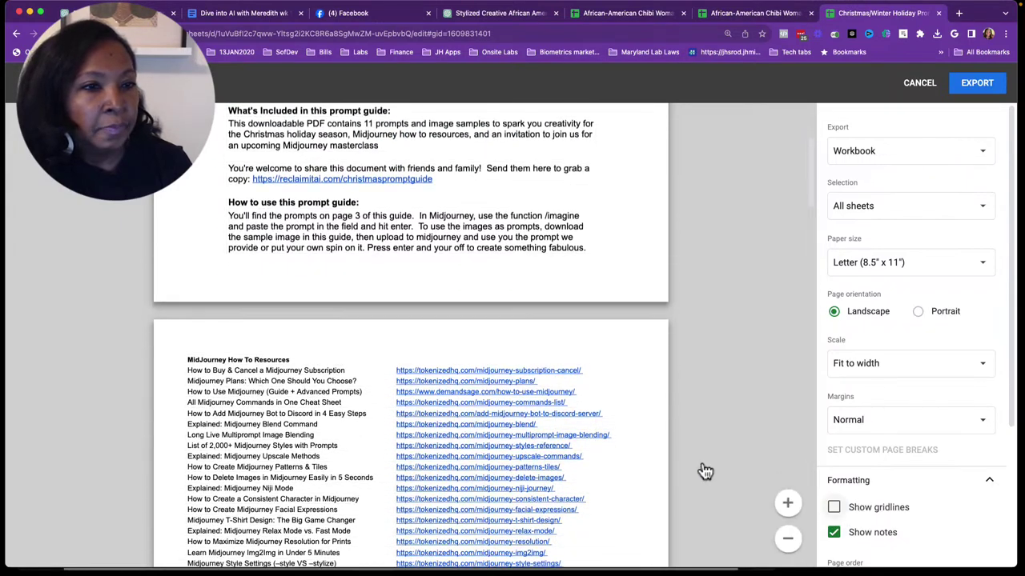
scroll(701, 469, "down", 3)
scroll(701, 469, "down", 2)
scroll(701, 470, "down", 2)
scroll(702, 469, "down", 2)
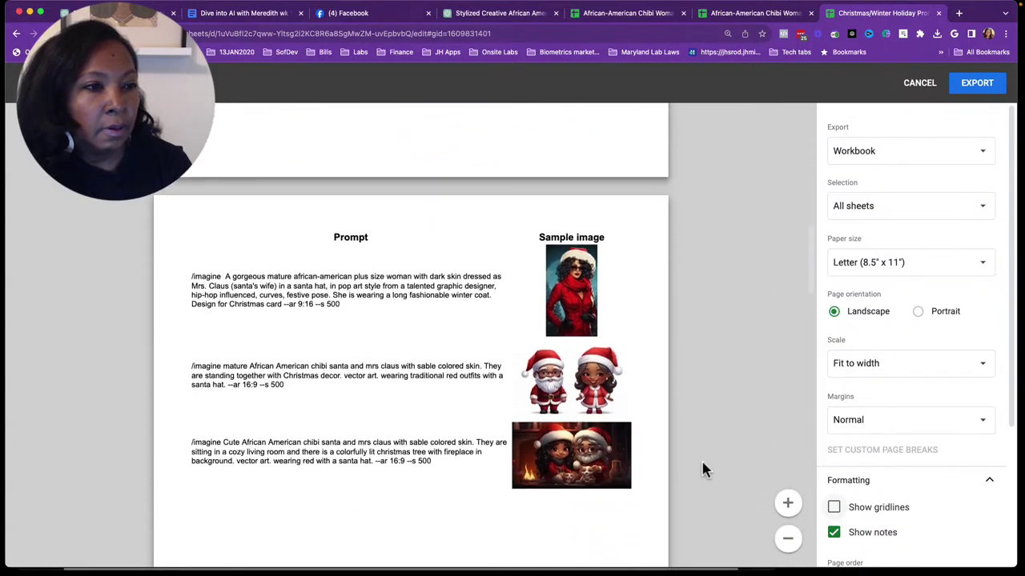
scroll(701, 470, "down", 3)
scroll(701, 470, "down", 3)
scroll(701, 470, "down", 1)
scroll(701, 469, "down", 2)
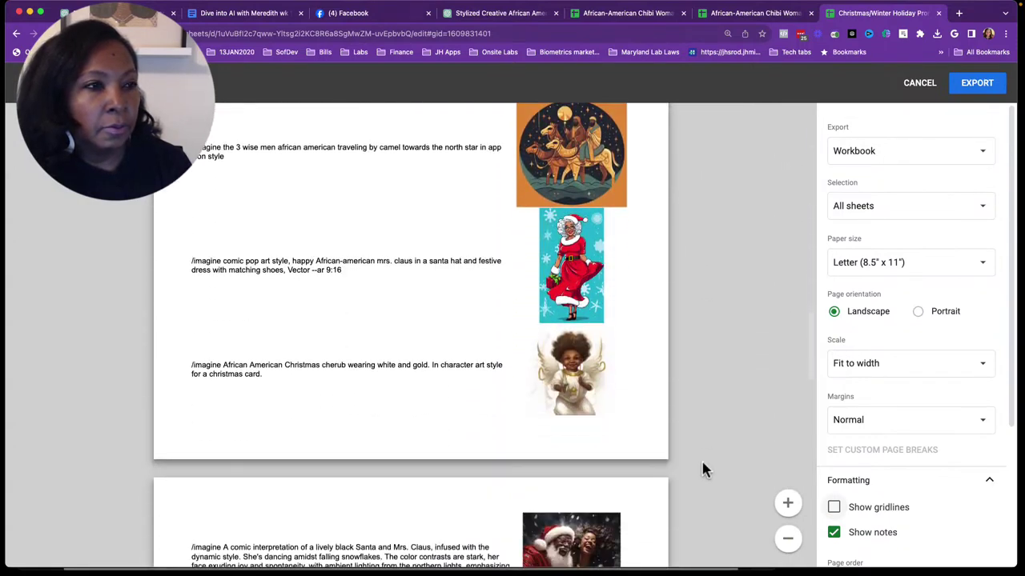
scroll(701, 470, "down", 1)
scroll(701, 469, "down", 2)
scroll(702, 469, "down", 3)
scroll(701, 469, "down", 1)
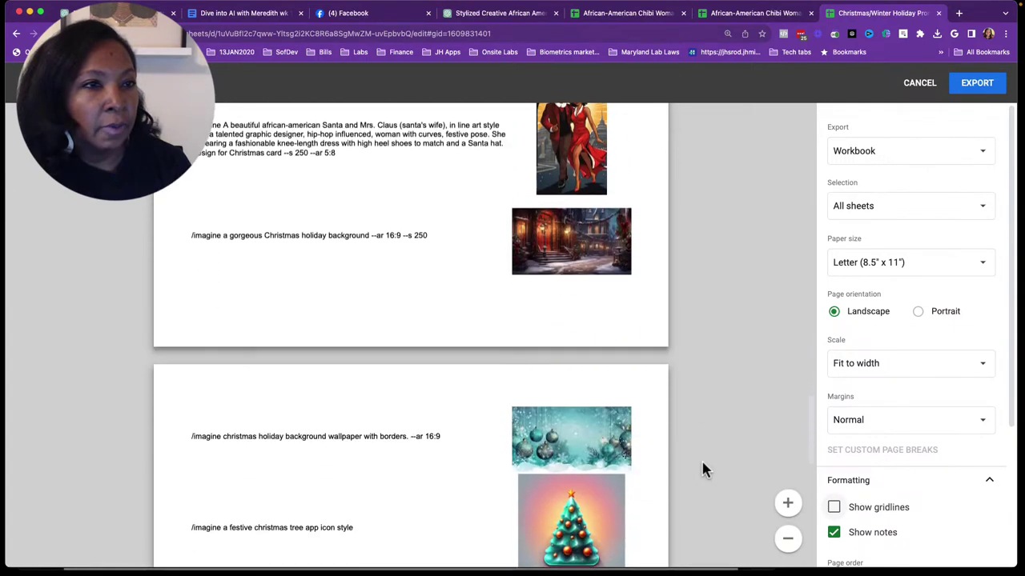
scroll(699, 367, "down", 1)
scroll(699, 367, "down", 1)
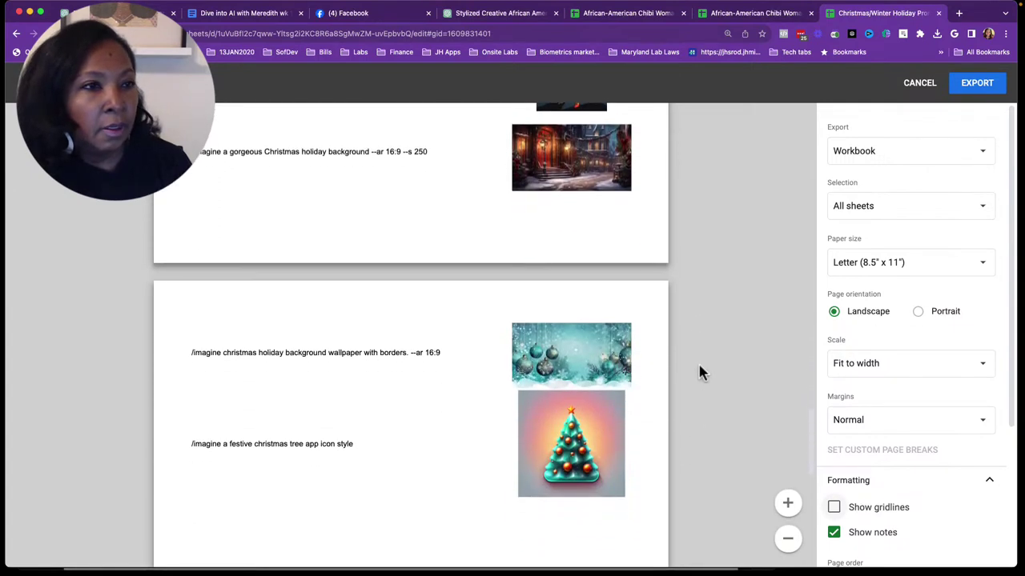
scroll(699, 368, "down", 1)
scroll(699, 367, "down", 2)
scroll(698, 367, "down", 2)
scroll(698, 366, "down", 1)
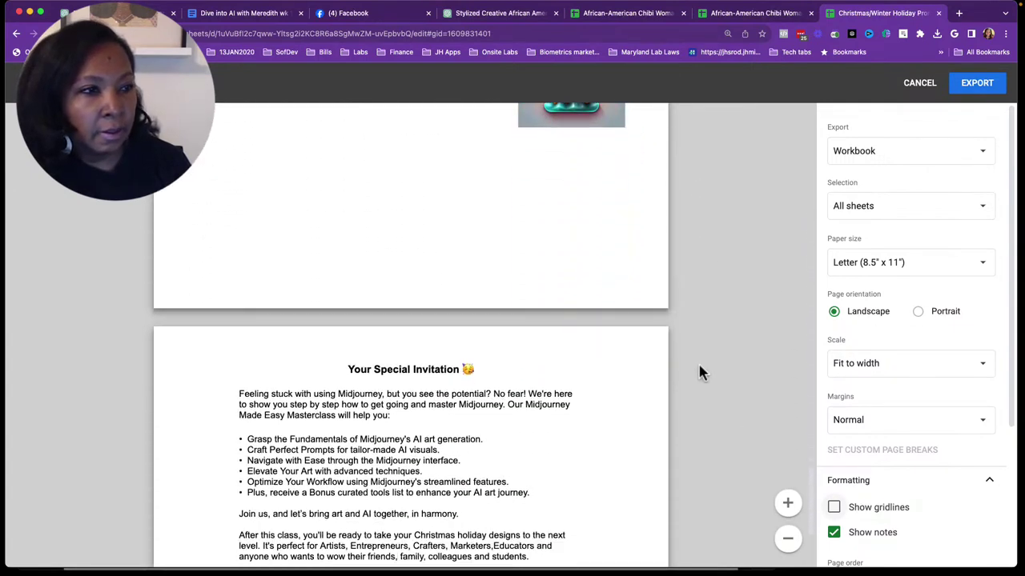
scroll(698, 366, "down", 1)
scroll(698, 367, "down", 1)
scroll(699, 370, "down", 1)
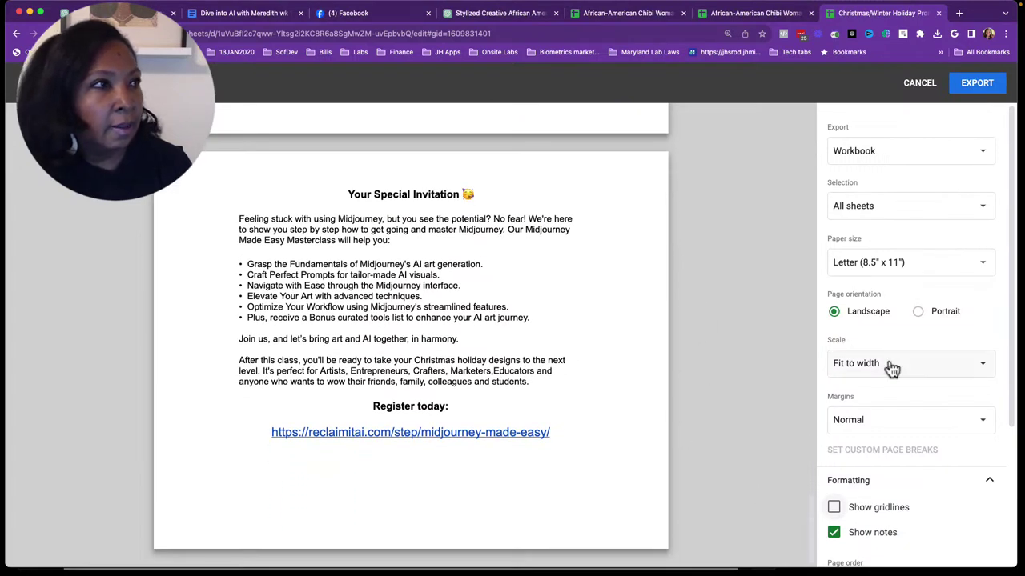
scroll(890, 365, "down", 1)
scroll(891, 368, "down", 3)
scroll(891, 368, "down", 1)
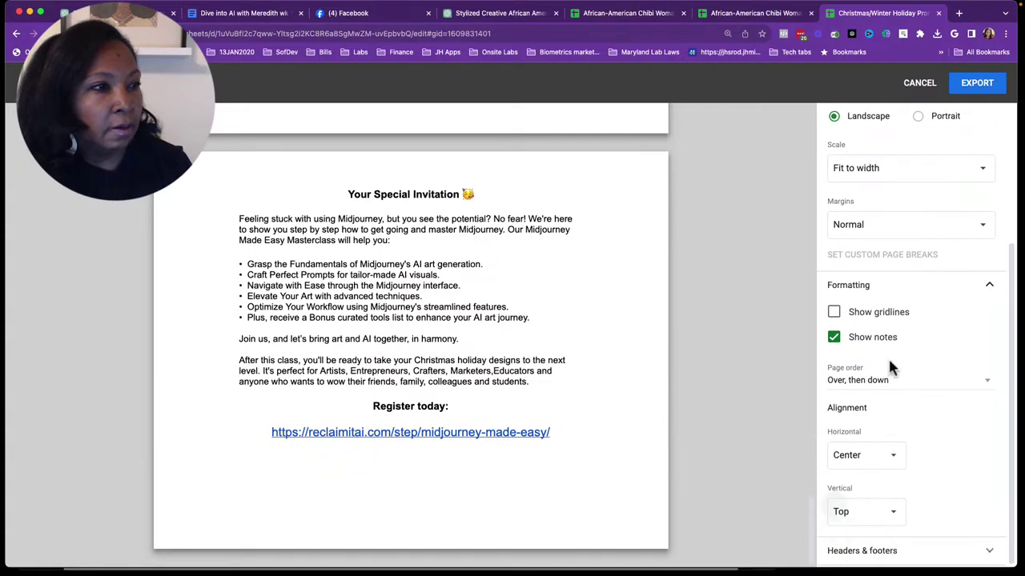
Add workbook title, page numbers and sheet name to the headers, then export the PDF
left_click(988, 549)
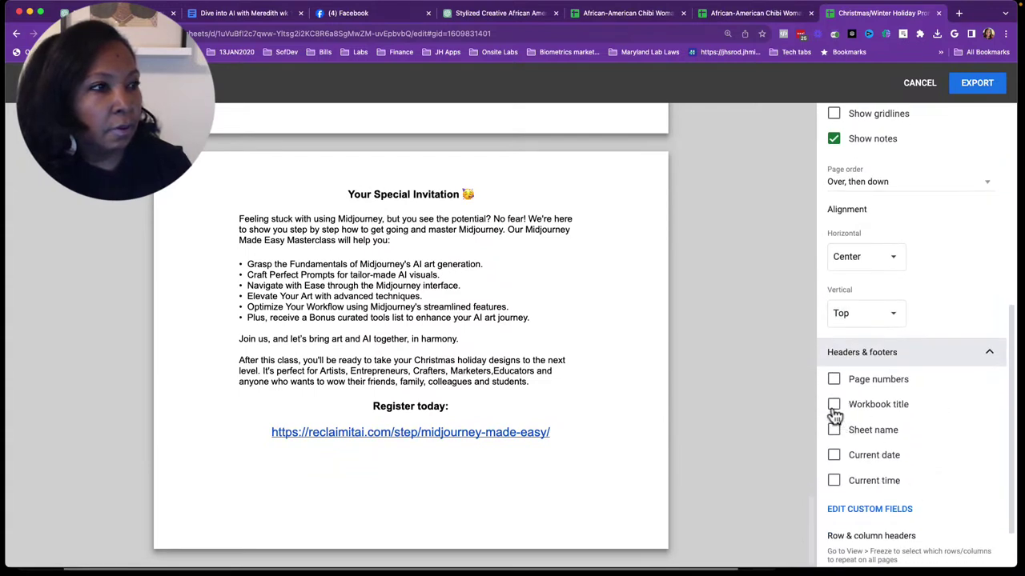
left_click(834, 409)
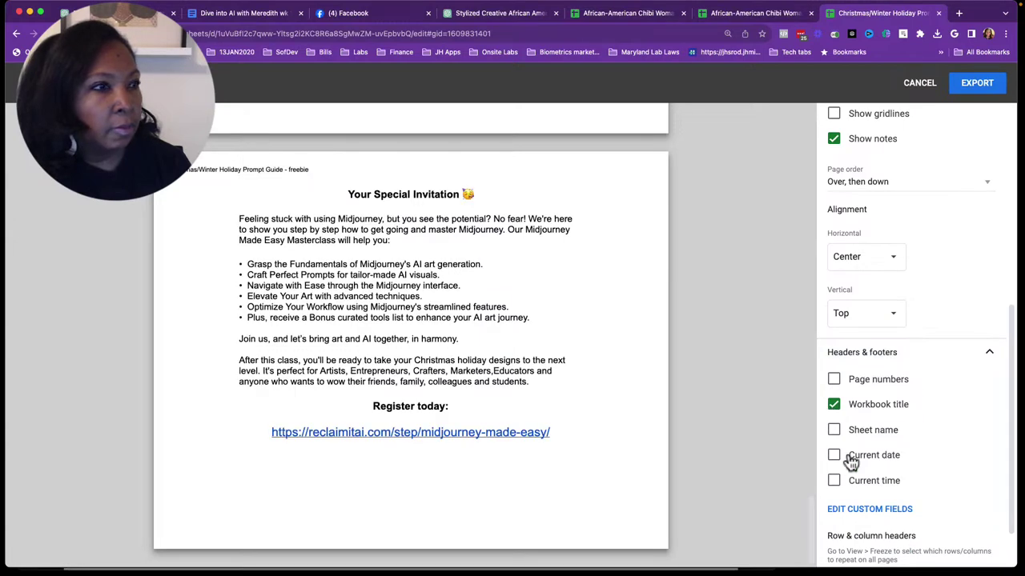
left_click(834, 381)
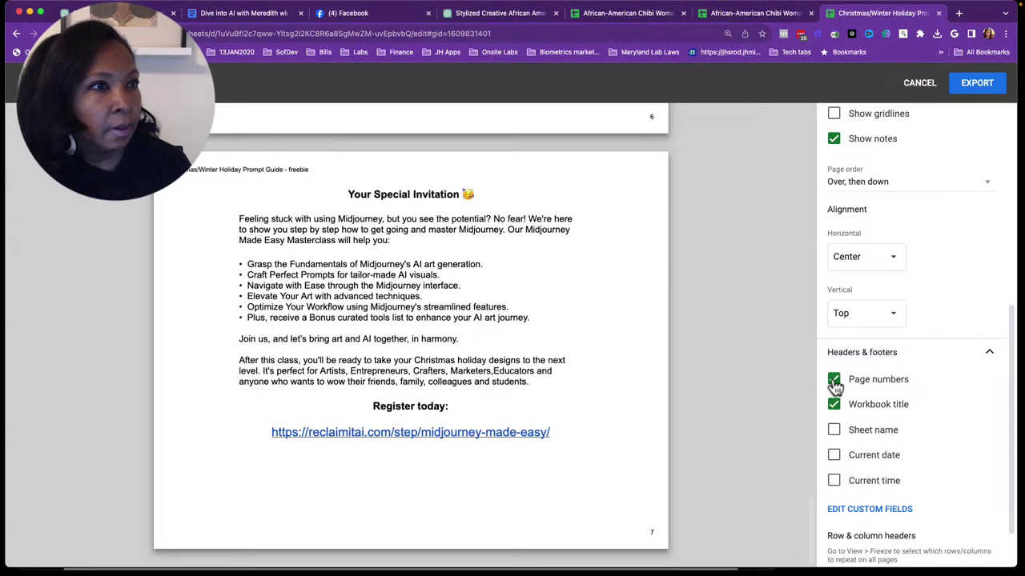
left_click(834, 433)
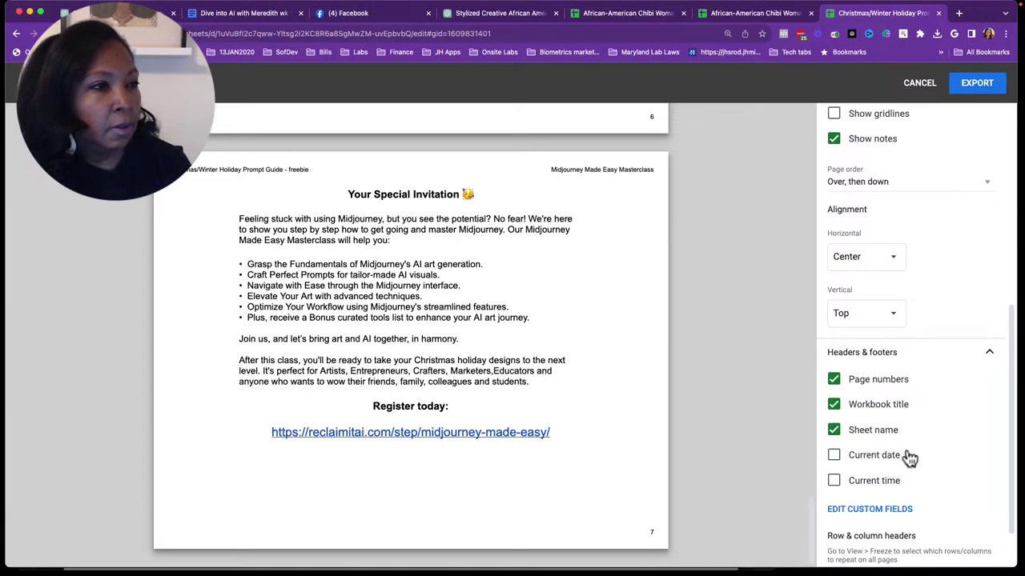
double_click(833, 431)
scroll(913, 444, "down", 2)
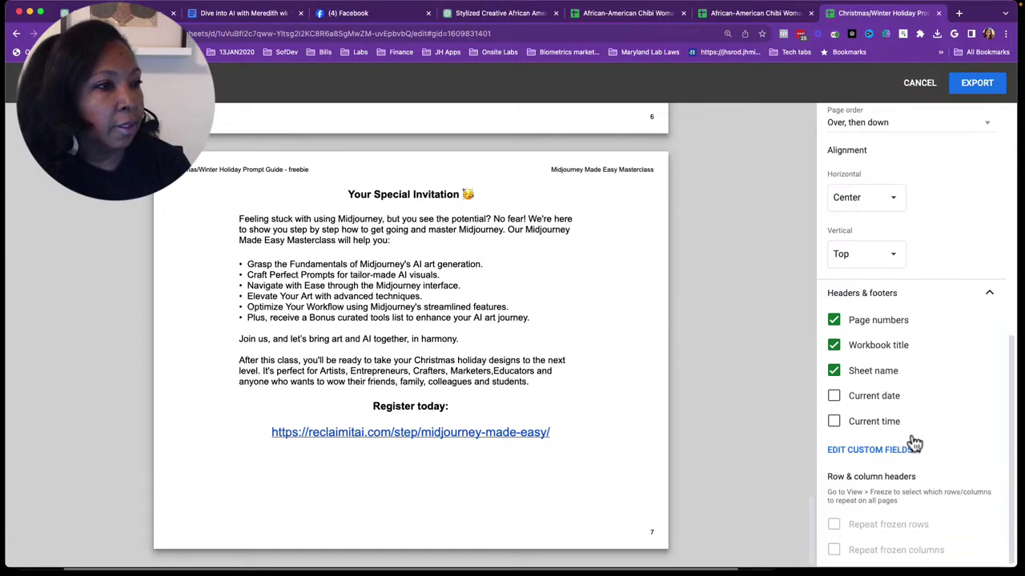
scroll(912, 432, "up", 2)
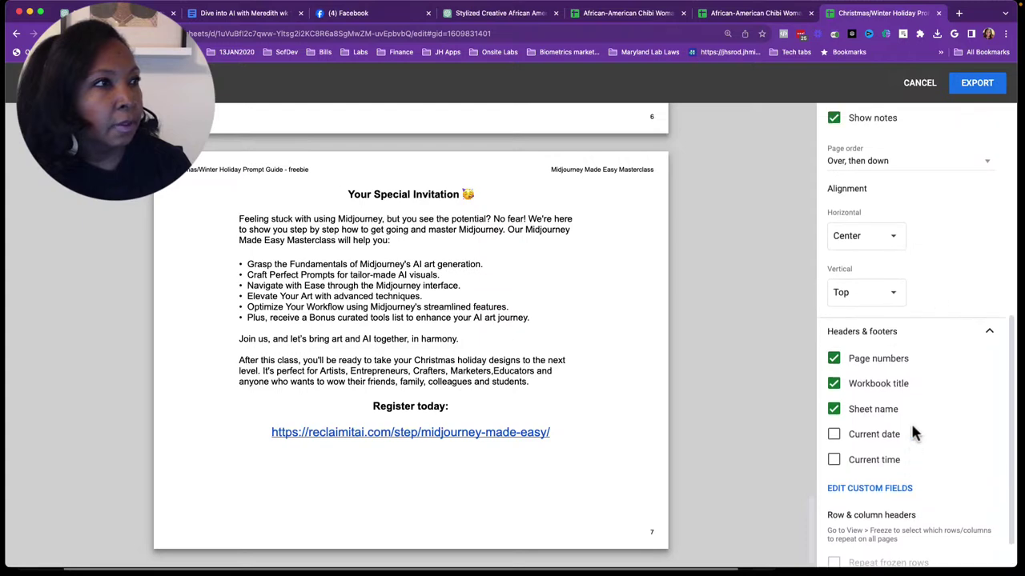
left_click(977, 87)
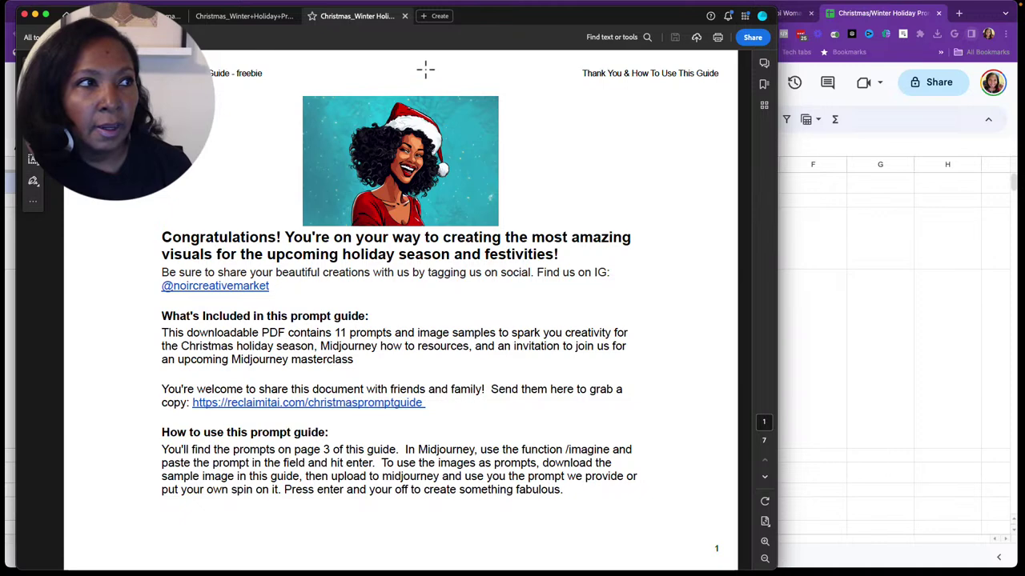
Close the newly exported PDF in Acrobat, revealing the copy with the partnership footer
left_click(405, 16)
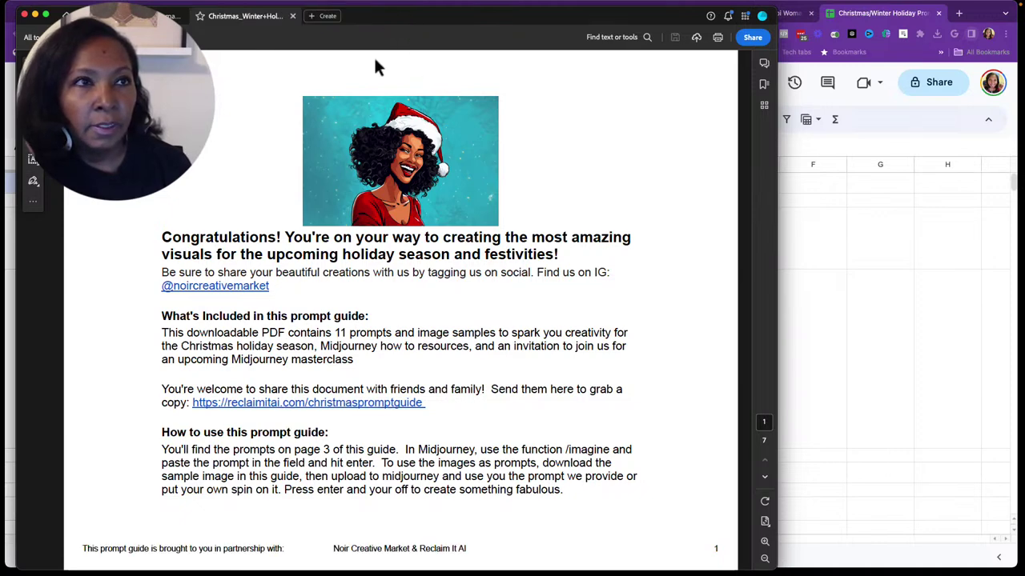
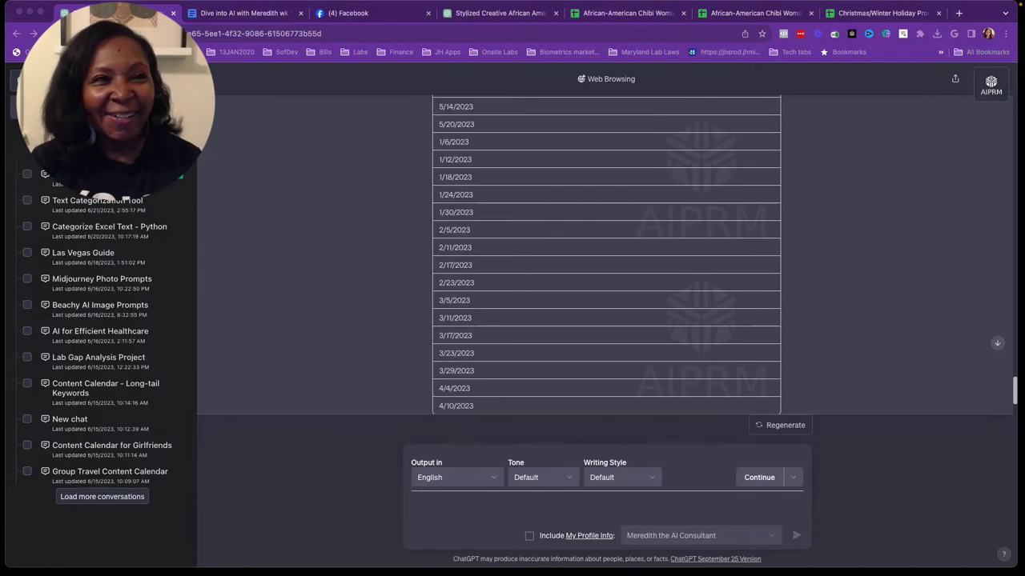
Scroll up from the date table to the first patient-safety prompt and its 20-scenario table
scroll(606, 254, "up", 1)
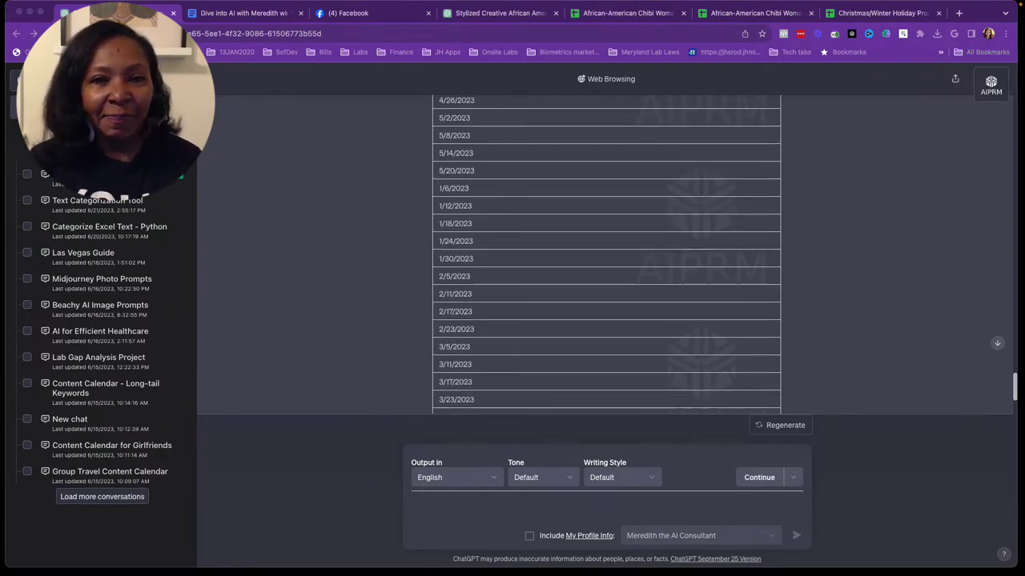
scroll(606, 255, "up", 1)
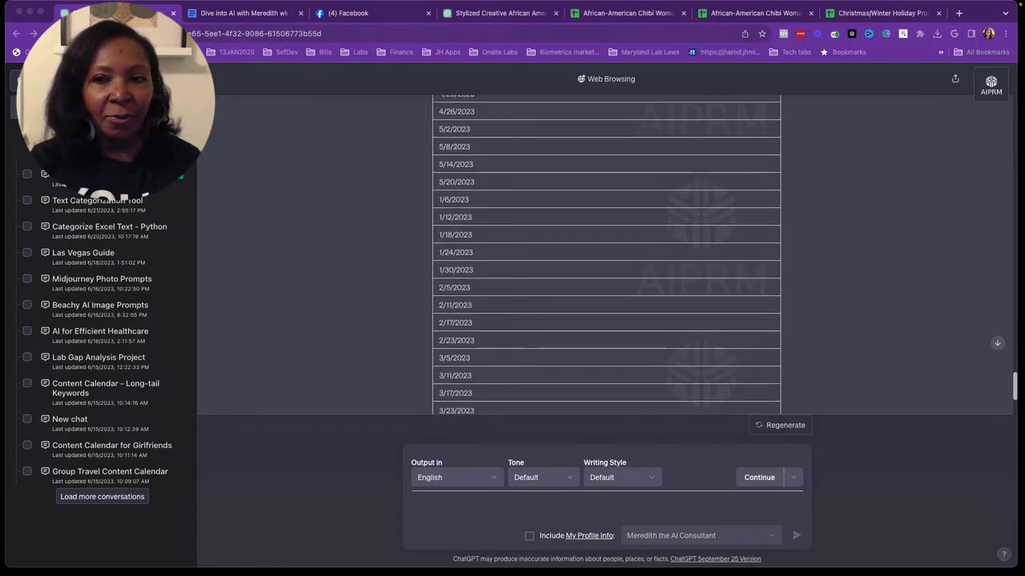
scroll(606, 255, "up", 1)
scroll(606, 254, "up", 2)
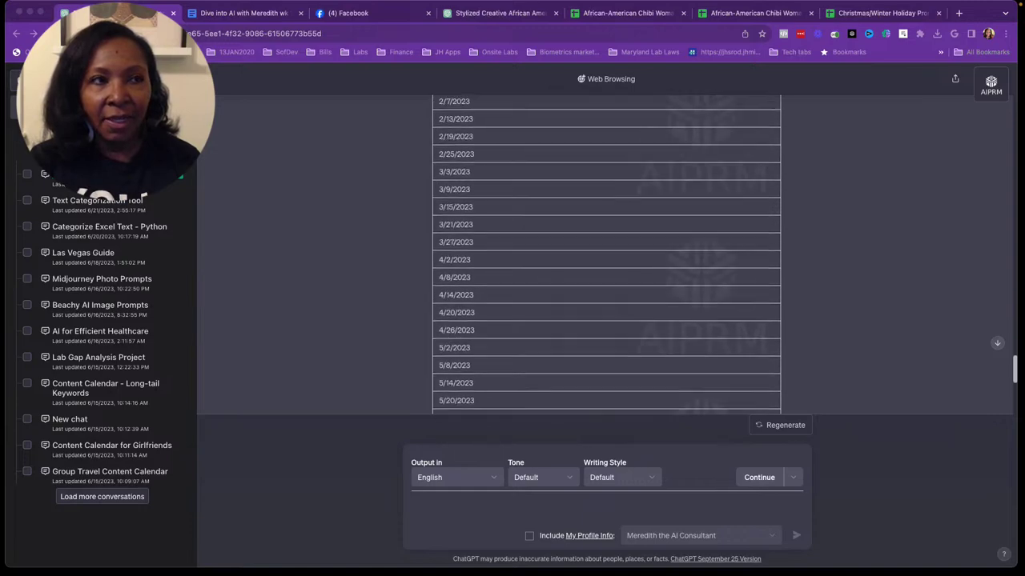
scroll(606, 255, "up", 2)
scroll(606, 254, "up", 10)
scroll(606, 254, "up", 5)
scroll(606, 255, "up", 3)
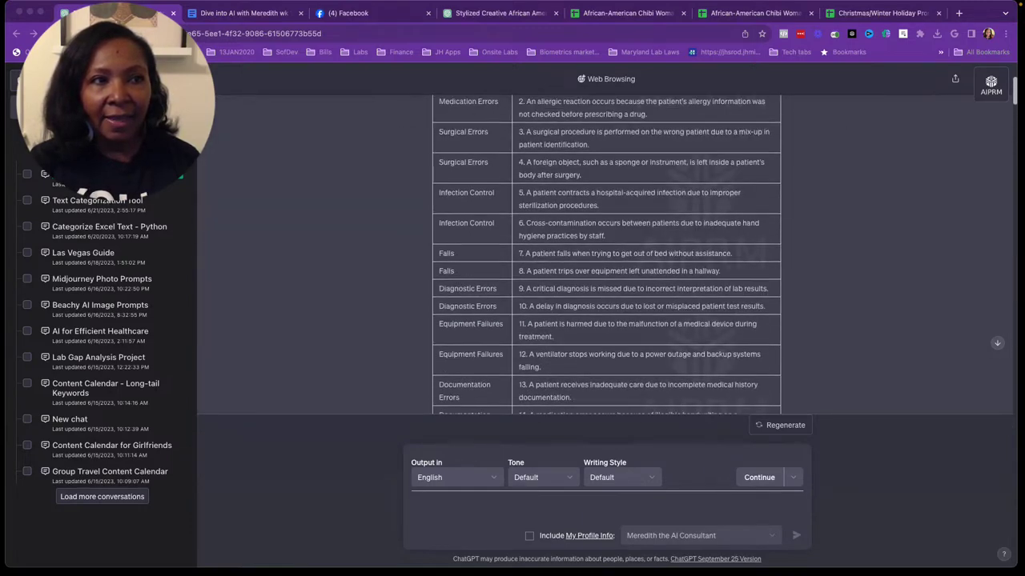
scroll(606, 255, "up", 3)
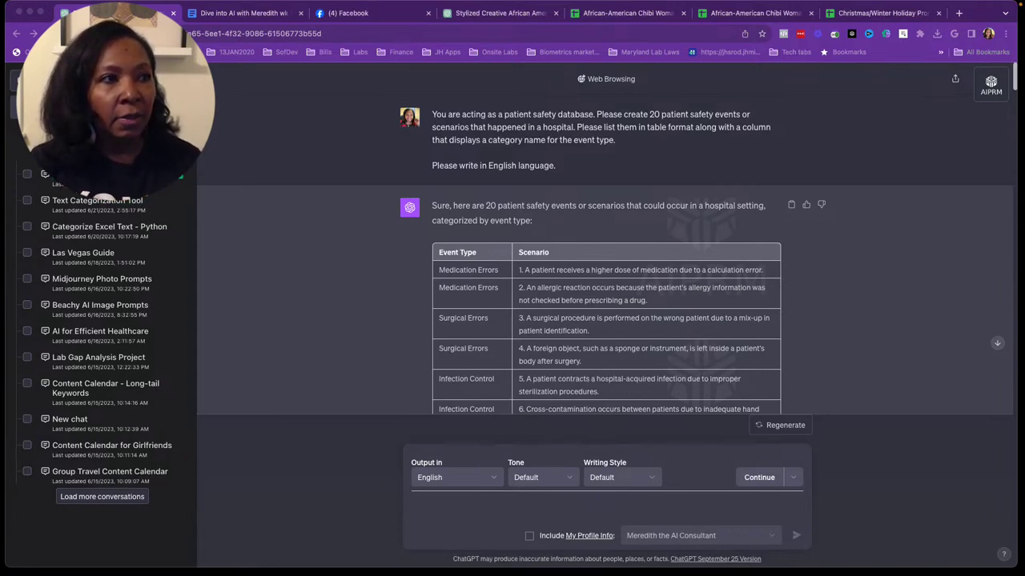
Submit an almost empty message in the patient-safety chat to trigger a new reply
scroll(605, 240, "down", 1)
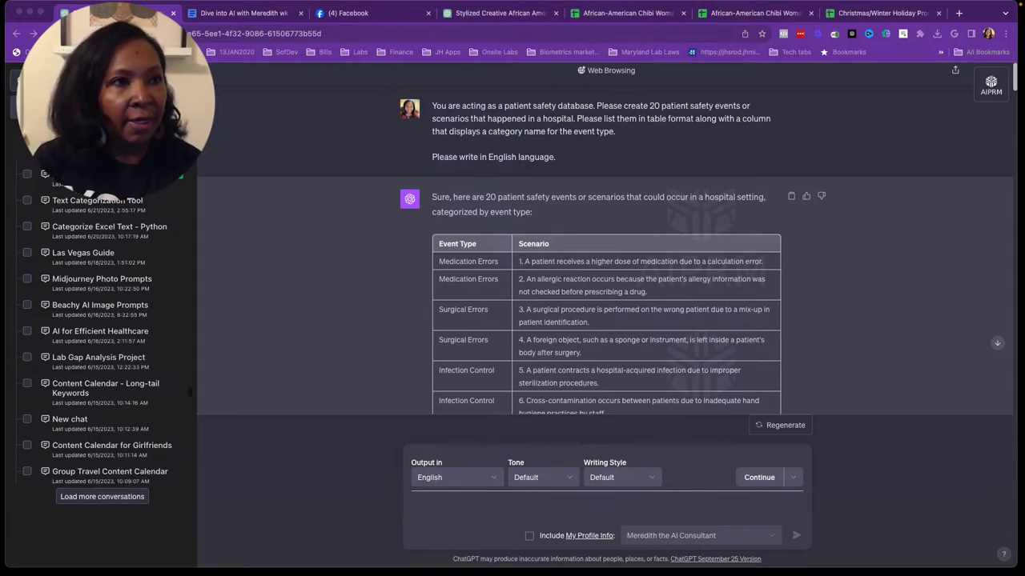
scroll(605, 241, "down", 1)
scroll(605, 240, "up", 1)
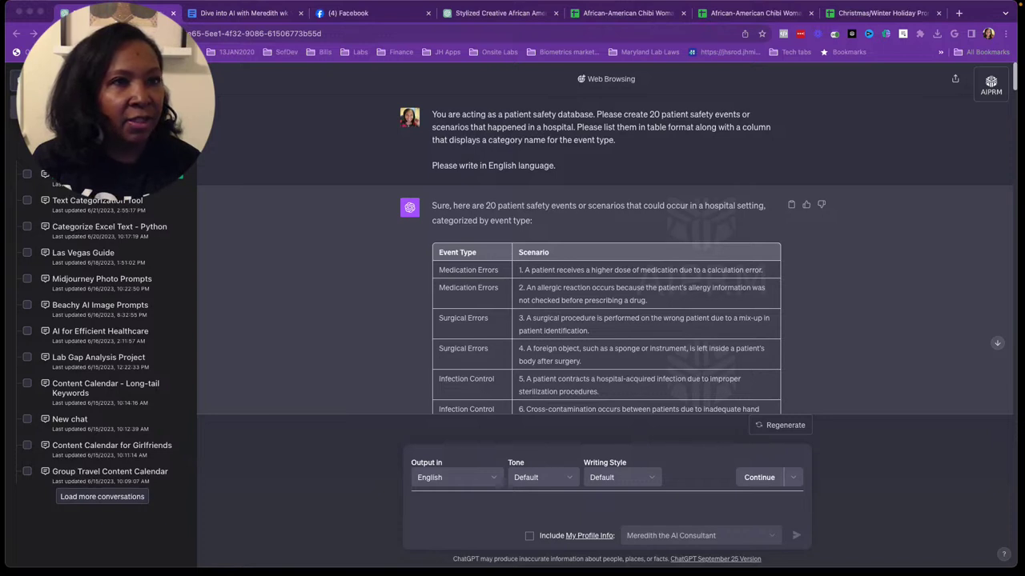
scroll(604, 240, "down", 1)
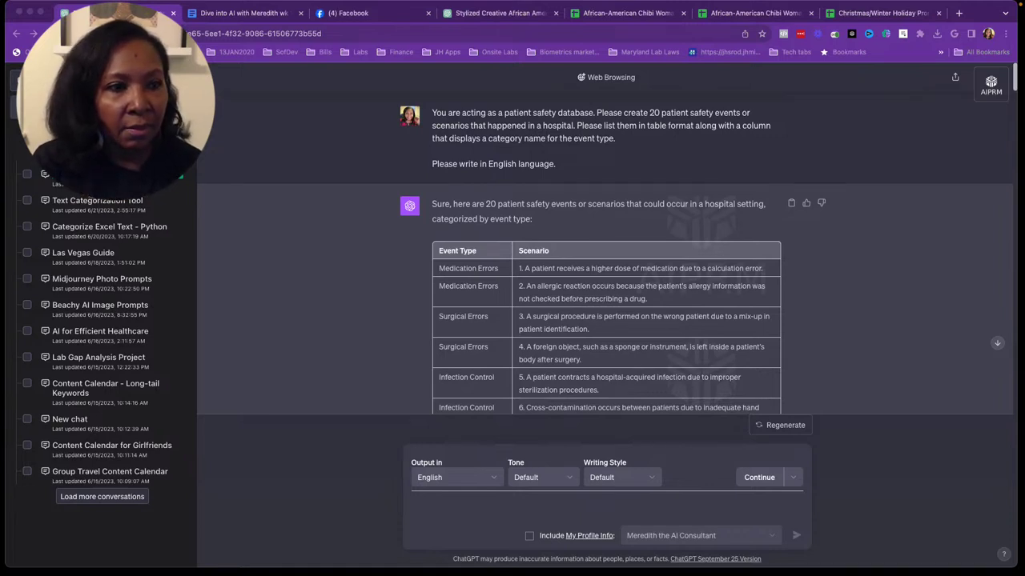
left_click(438, 500)
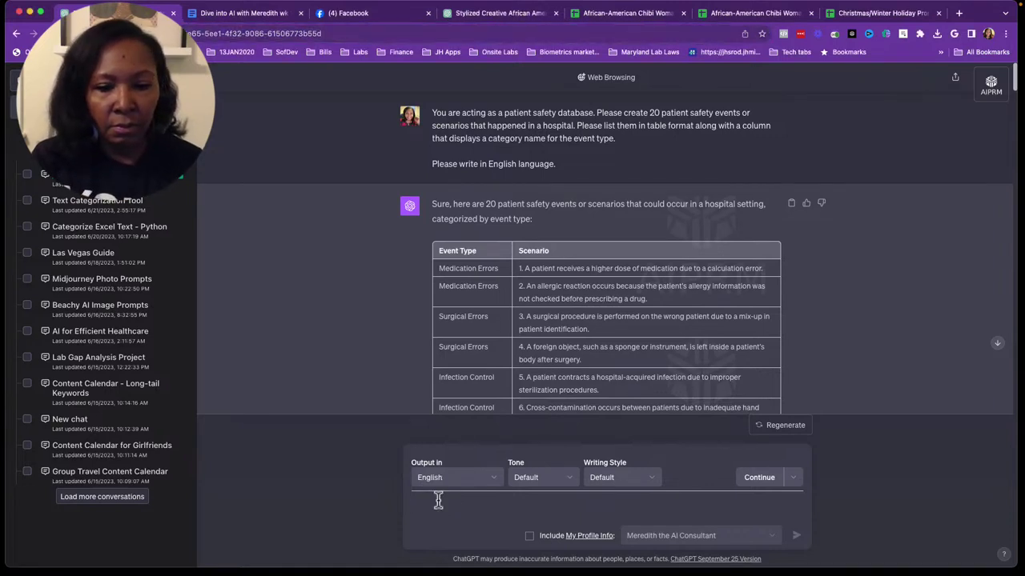
key("Return")
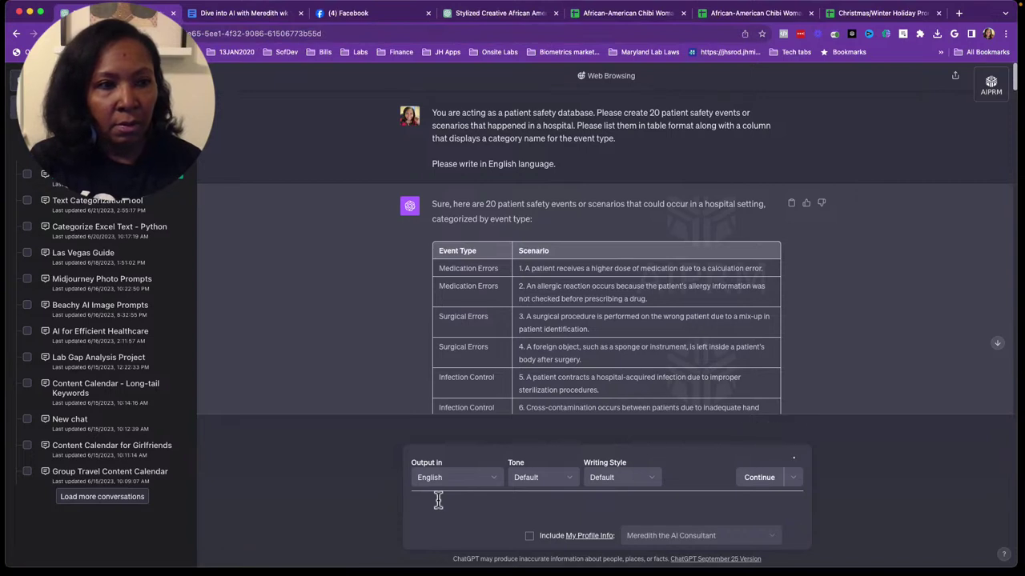
scroll(96, 321, "up", 5)
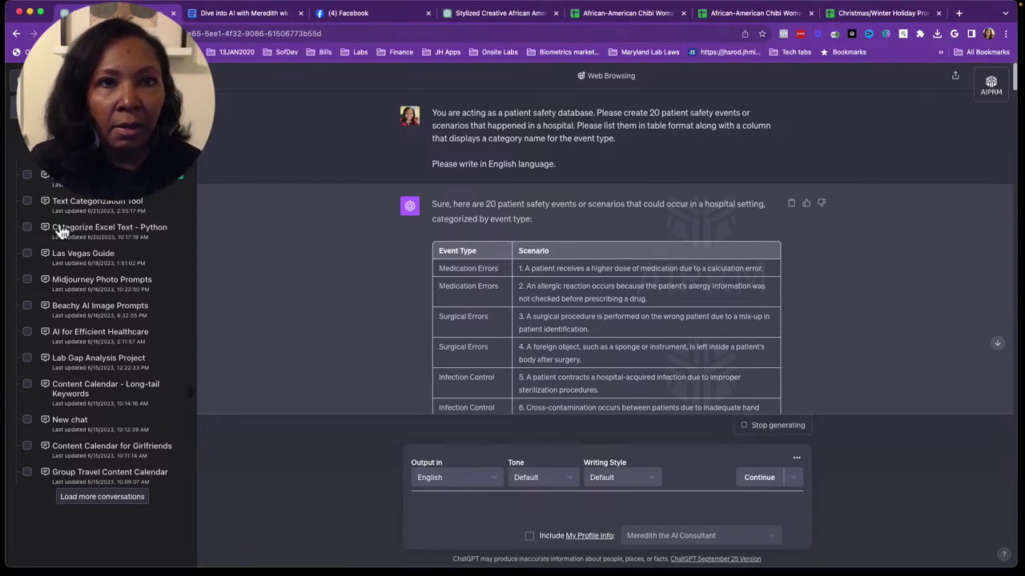
scroll(96, 320, "up", 5)
left_click(15, 80)
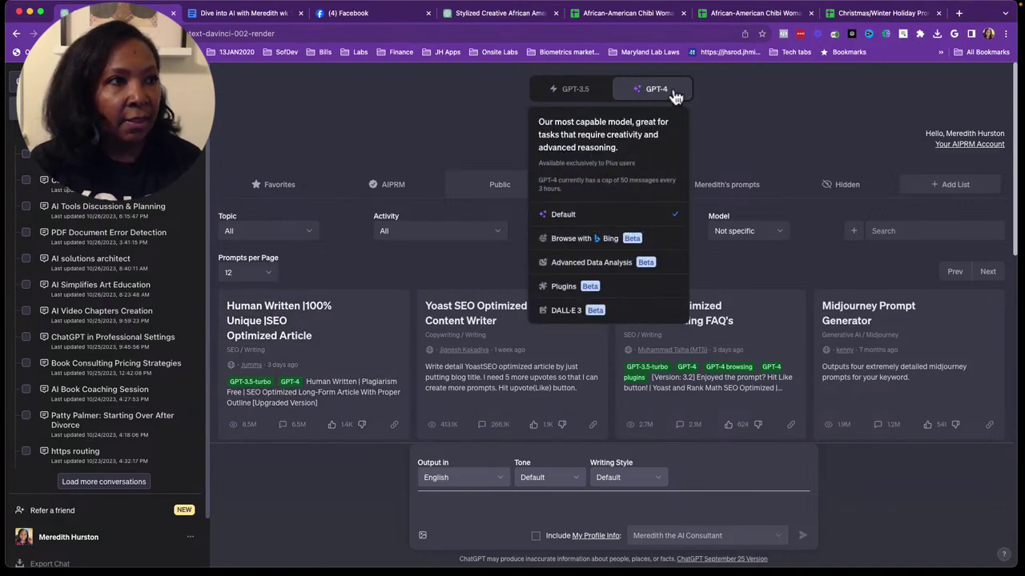
mouse_move(651, 89)
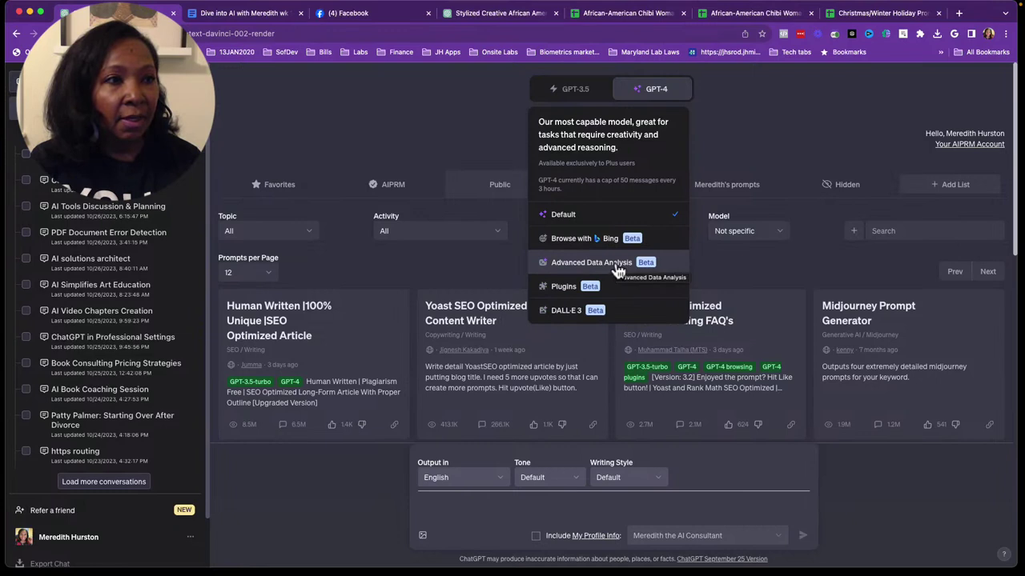
left_click(617, 271)
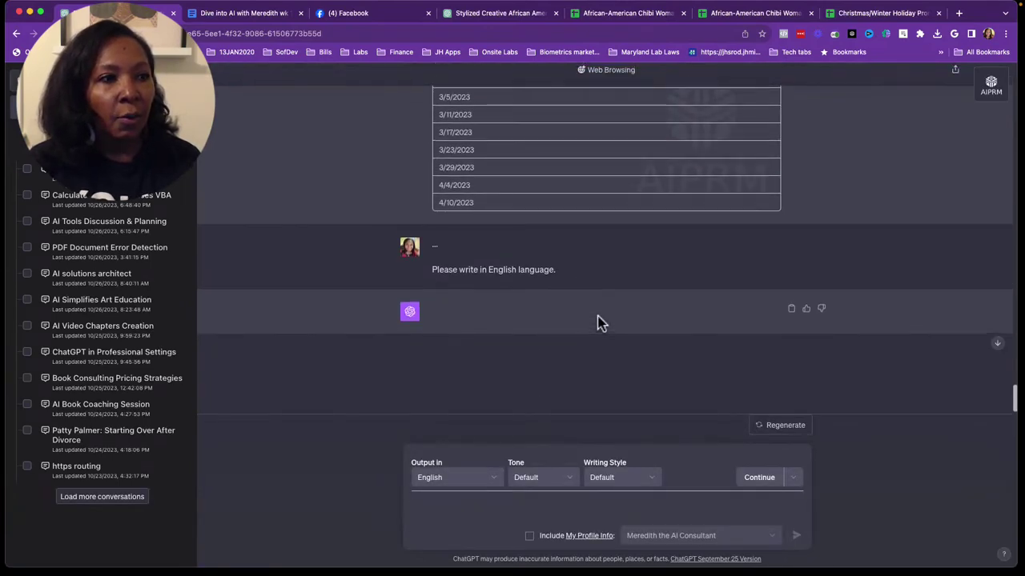
Scroll up past the additional scenarios table to the first prompt and top of its table
scroll(601, 323, "down", 10)
scroll(624, 280, "down", 5)
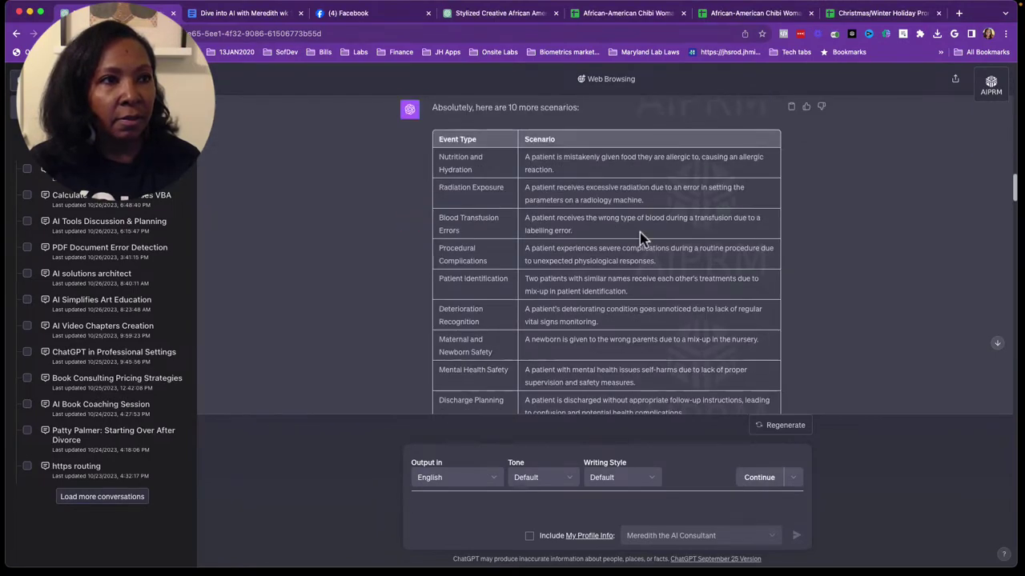
scroll(640, 232, "up", 5)
scroll(640, 232, "up", 5)
scroll(639, 232, "up", 5)
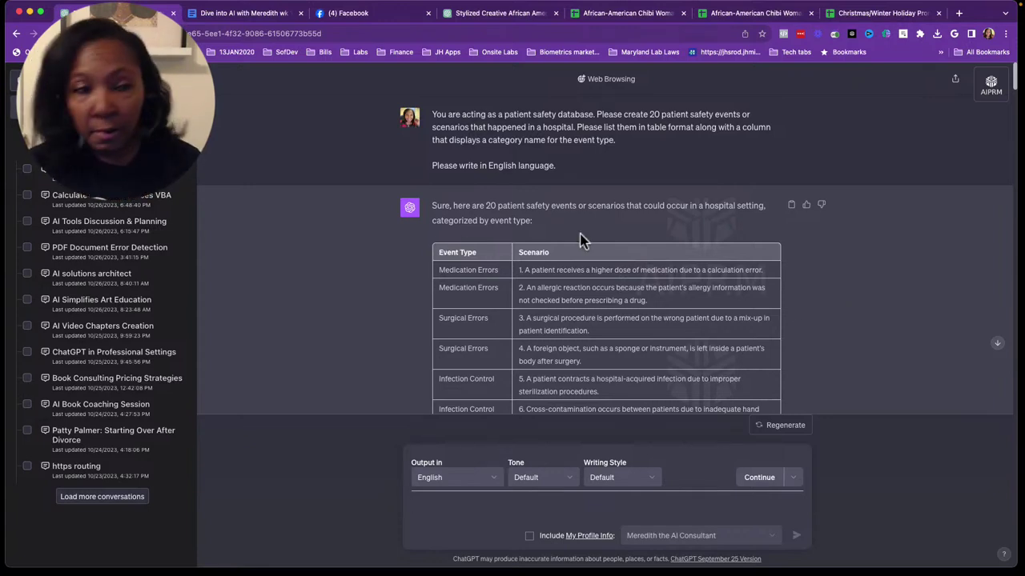
scroll(486, 281, "down", 1)
scroll(485, 281, "down", 1)
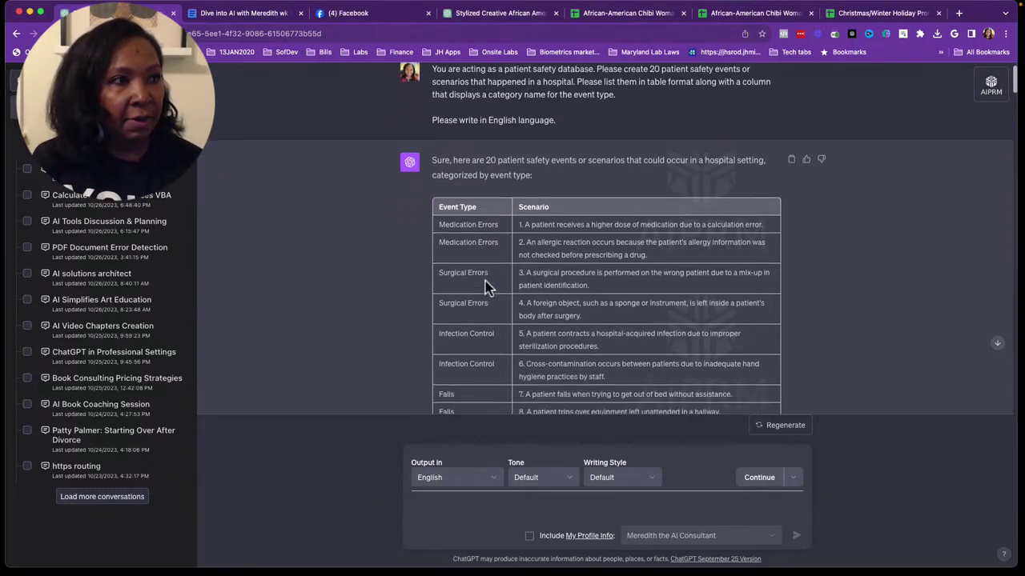
scroll(485, 281, "down", 1)
scroll(486, 280, "down", 1)
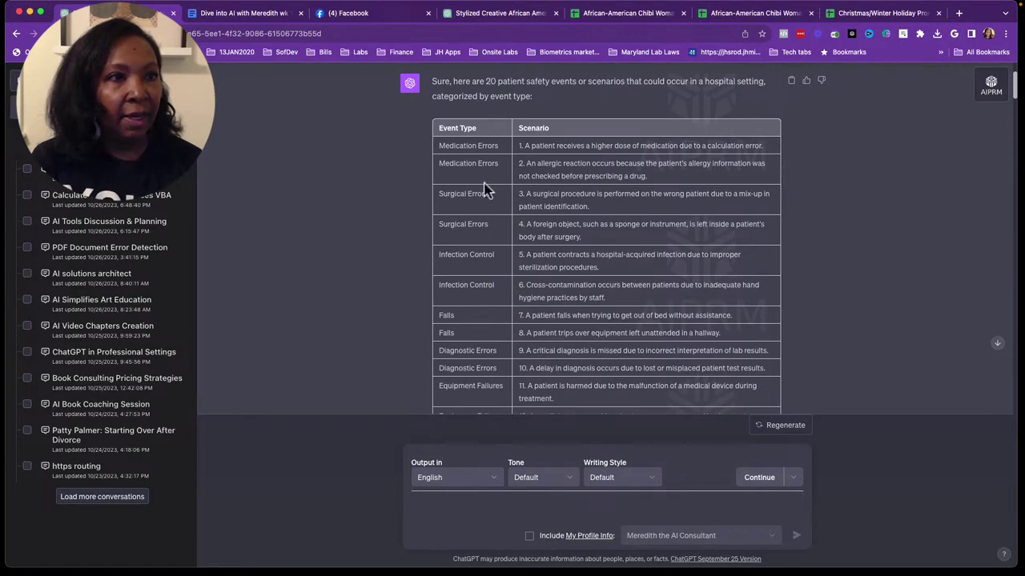
scroll(483, 207, "down", 1)
scroll(483, 208, "down", 1)
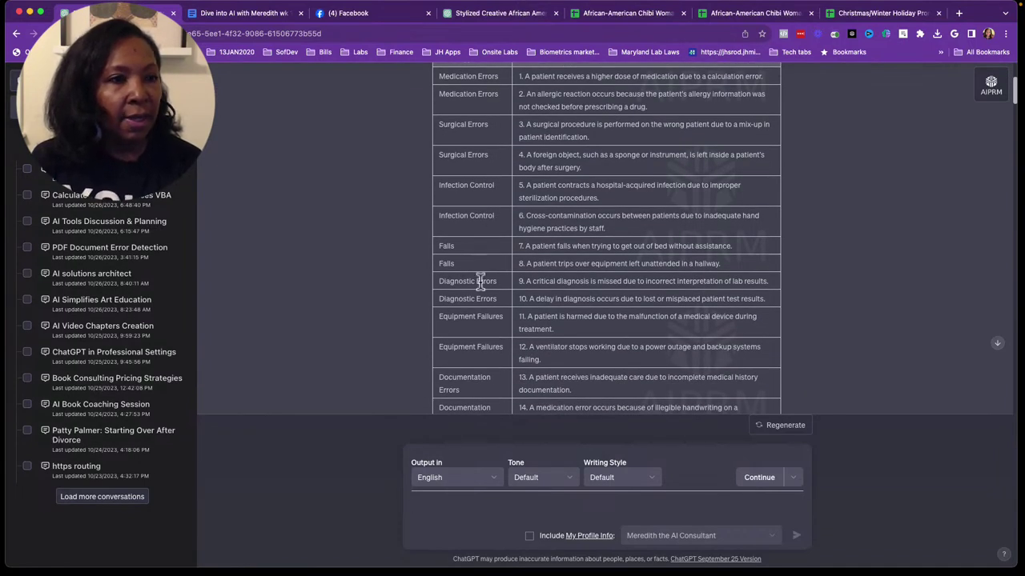
scroll(479, 280, "down", 2)
scroll(481, 280, "down", 1)
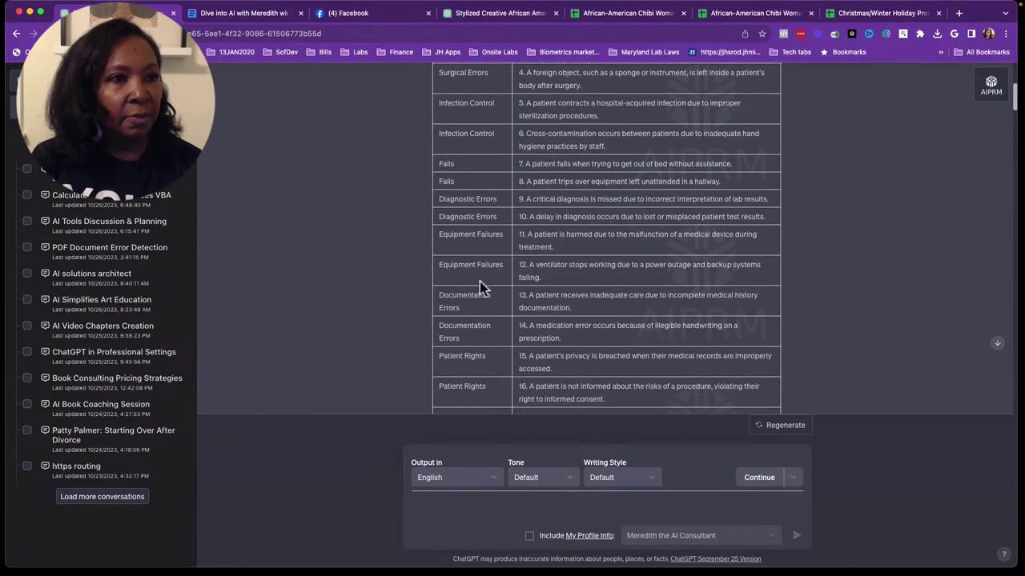
scroll(480, 282, "down", 2)
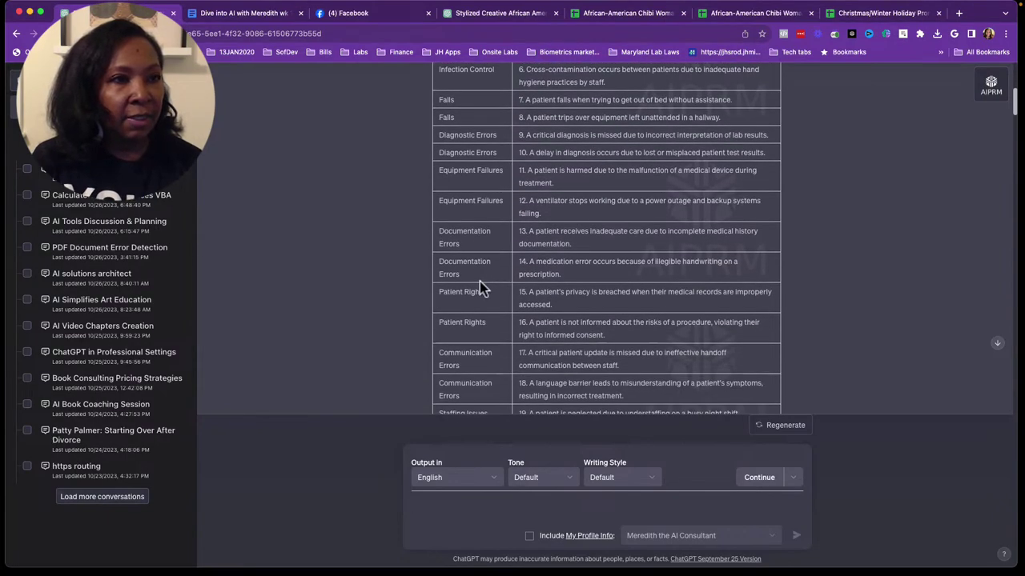
scroll(480, 289, "down", 2)
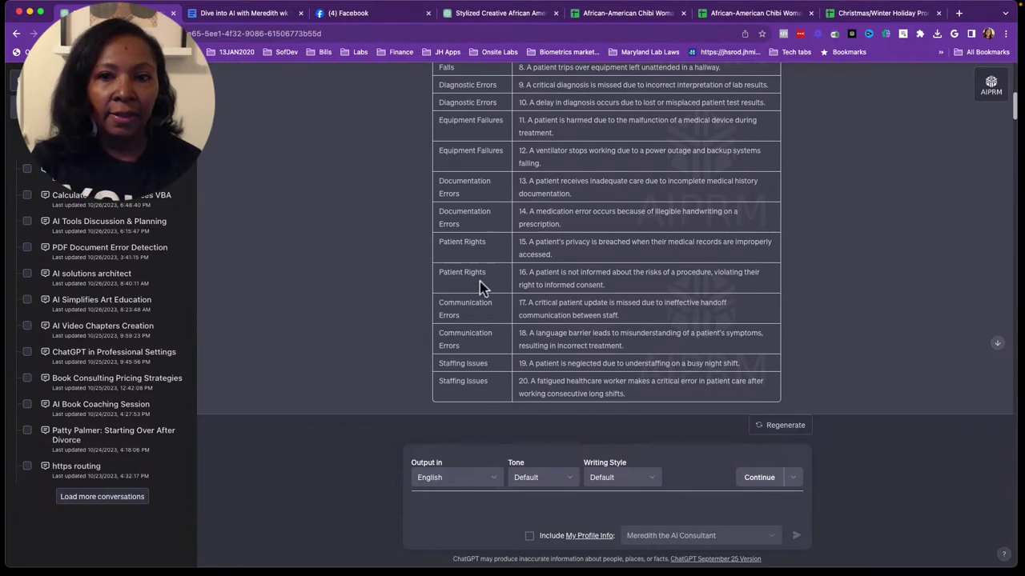
scroll(492, 328, "down", 1)
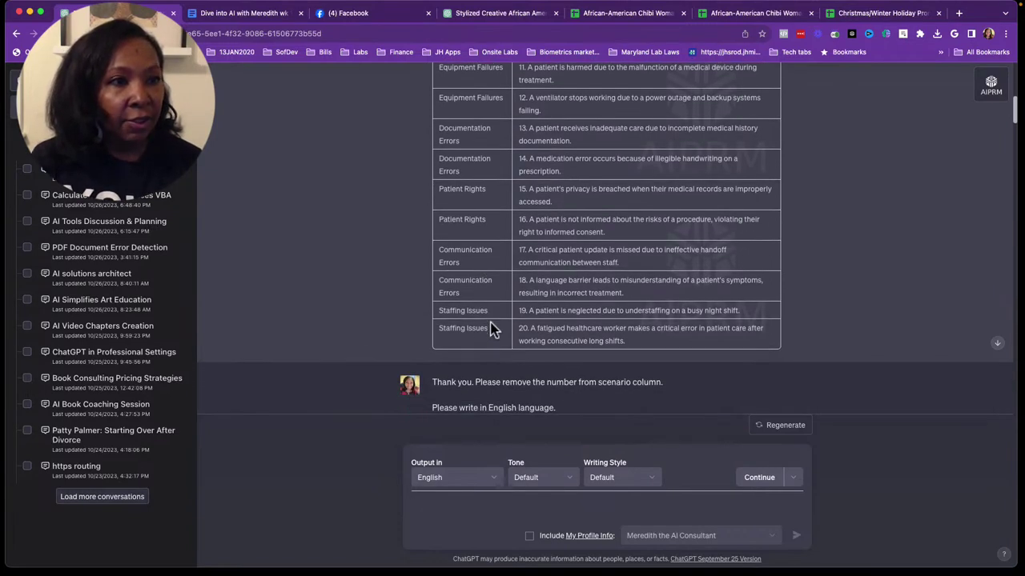
scroll(493, 328, "up", 2)
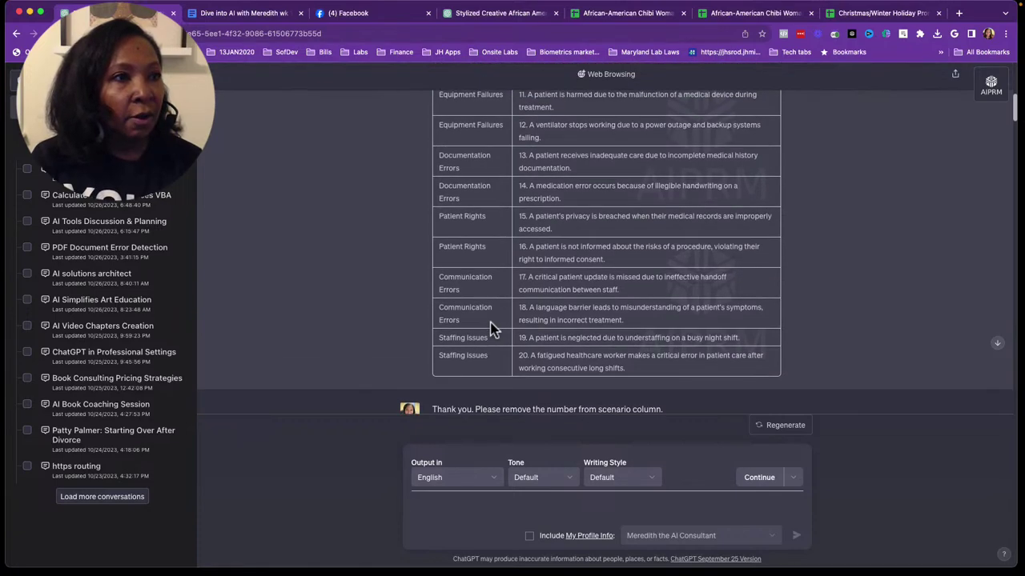
scroll(493, 328, "up", 1)
scroll(493, 328, "up", 1)
scroll(491, 324, "up", 2)
scroll(491, 320, "up", 1)
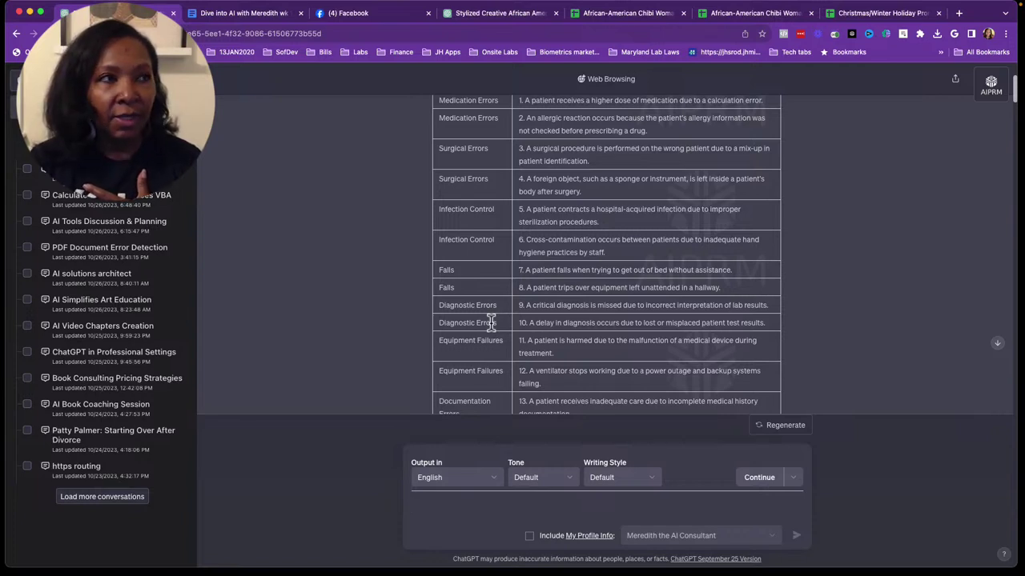
scroll(492, 321, "up", 1)
scroll(490, 322, "up", 1)
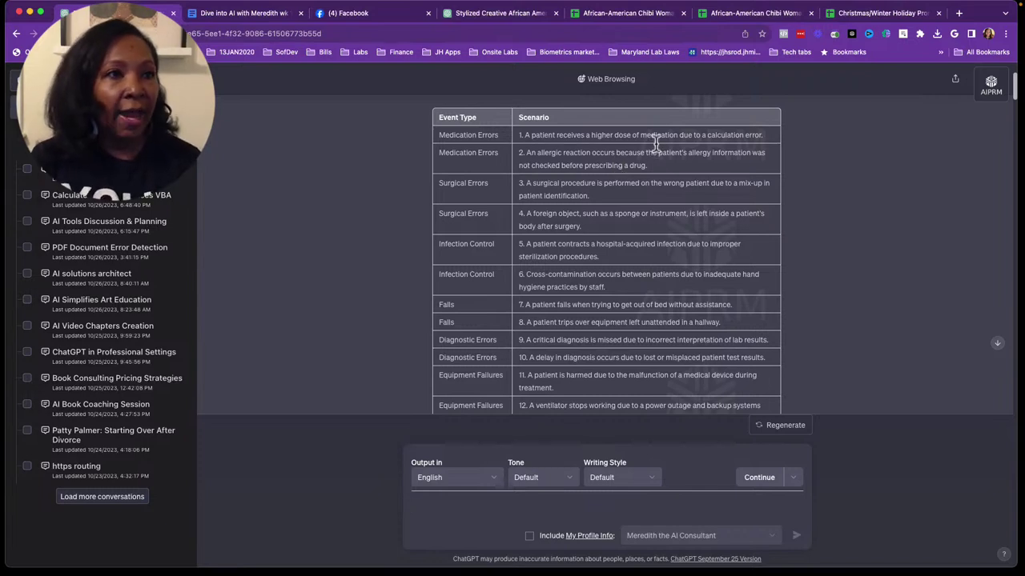
scroll(600, 196, "down", 1)
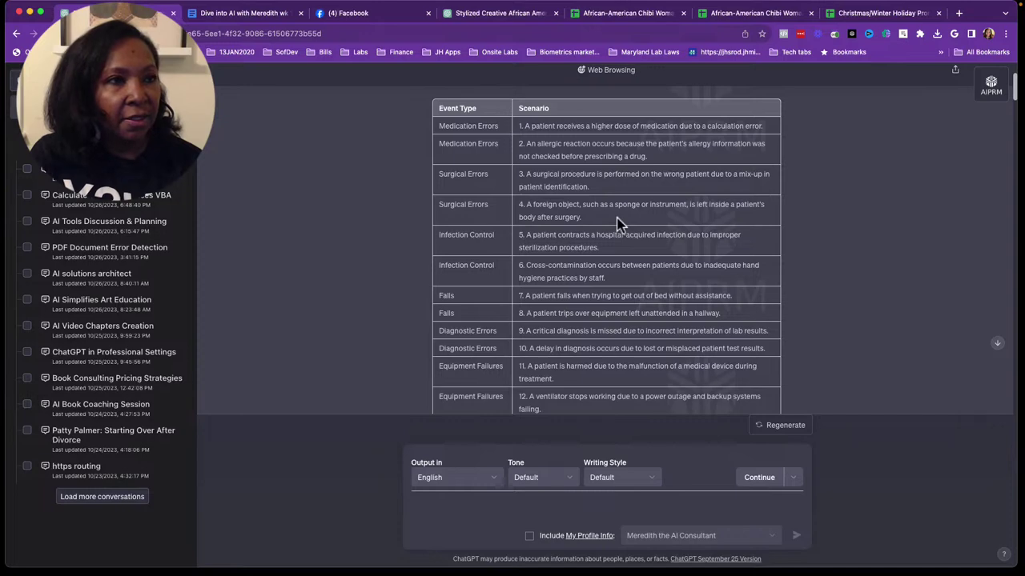
scroll(577, 206, "down", 1)
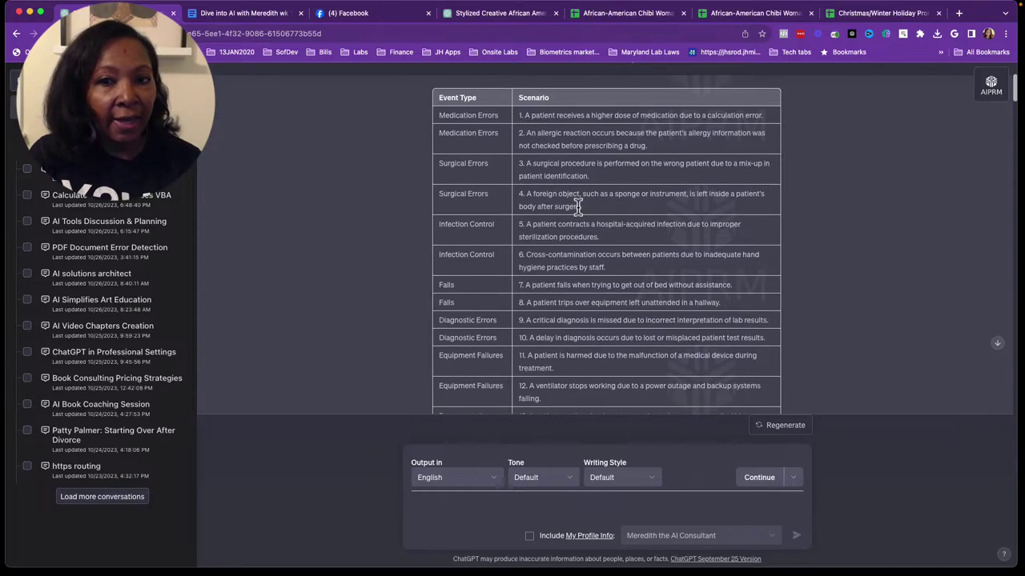
scroll(577, 207, "down", 1)
scroll(577, 206, "down", 2)
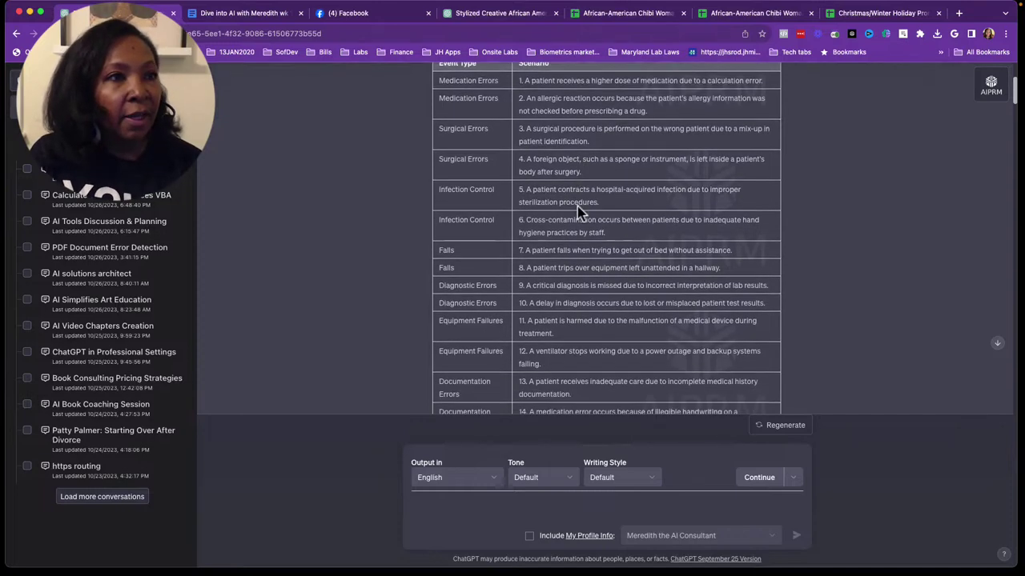
scroll(577, 206, "down", 3)
scroll(577, 206, "down", 3)
scroll(581, 212, "down", 3)
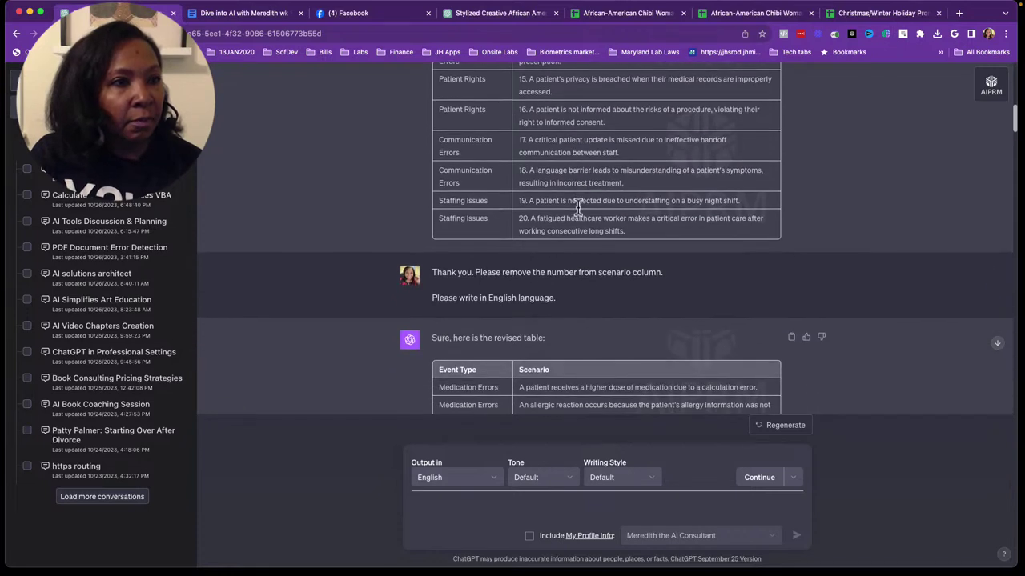
Scroll down through the unnumbered table and '10 more scenarios' table to the one-per-event-type request
scroll(577, 207, "down", 1)
scroll(577, 206, "down", 1)
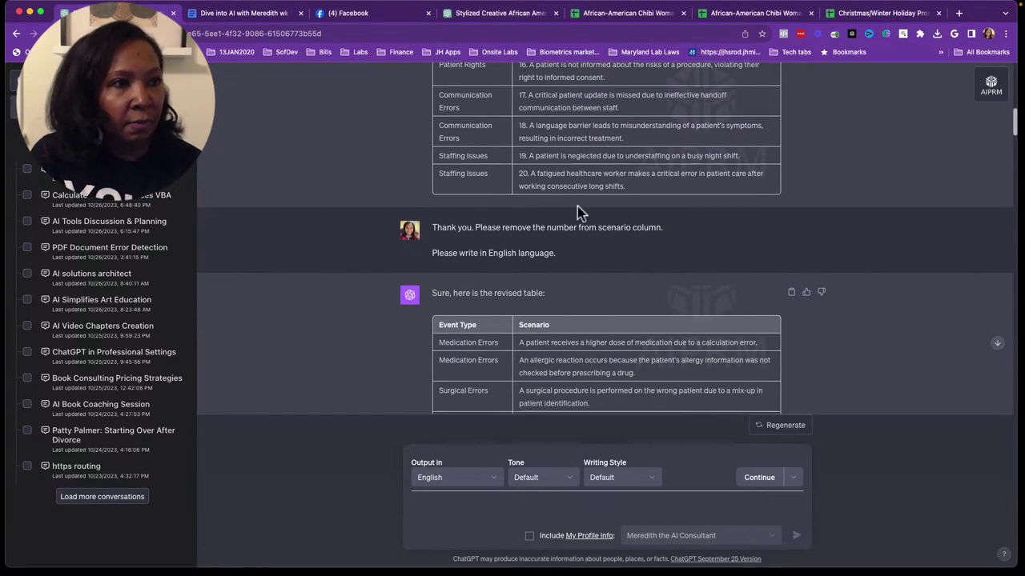
scroll(571, 235, "down", 1)
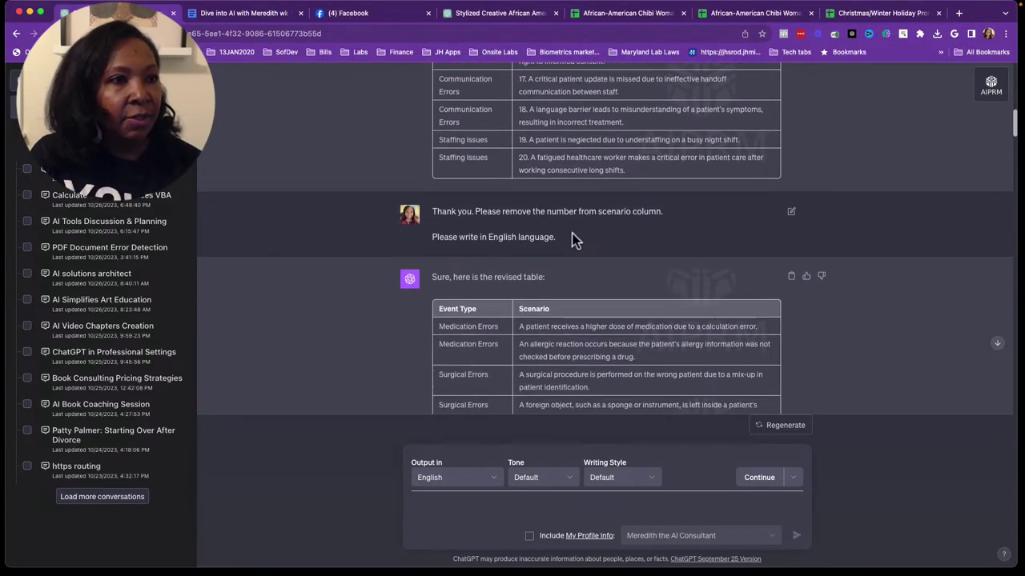
scroll(571, 238, "down", 1)
scroll(572, 238, "down", 1)
scroll(572, 238, "down", 1)
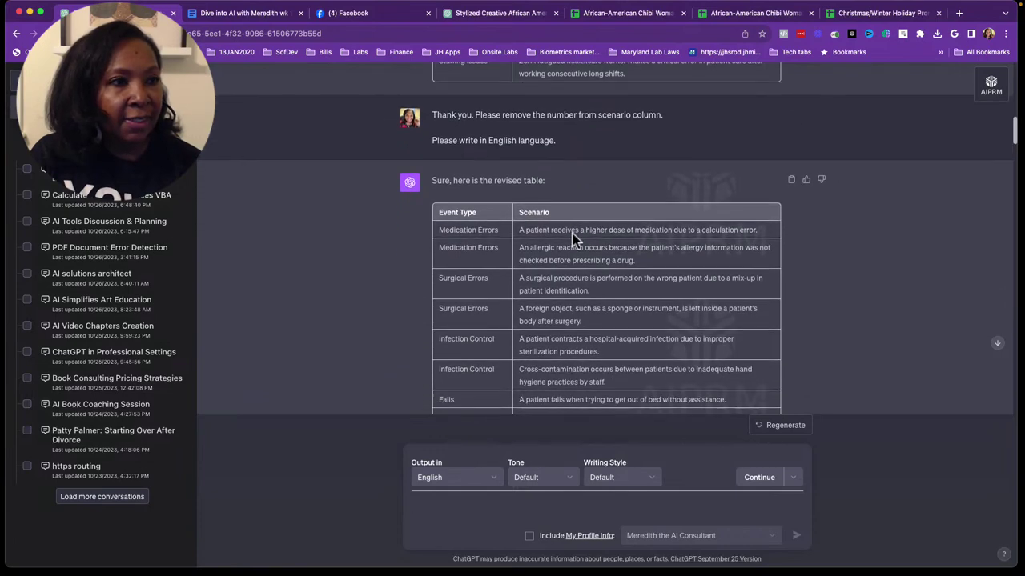
scroll(572, 238, "down", 1)
scroll(572, 237, "down", 1)
scroll(572, 238, "down", 1)
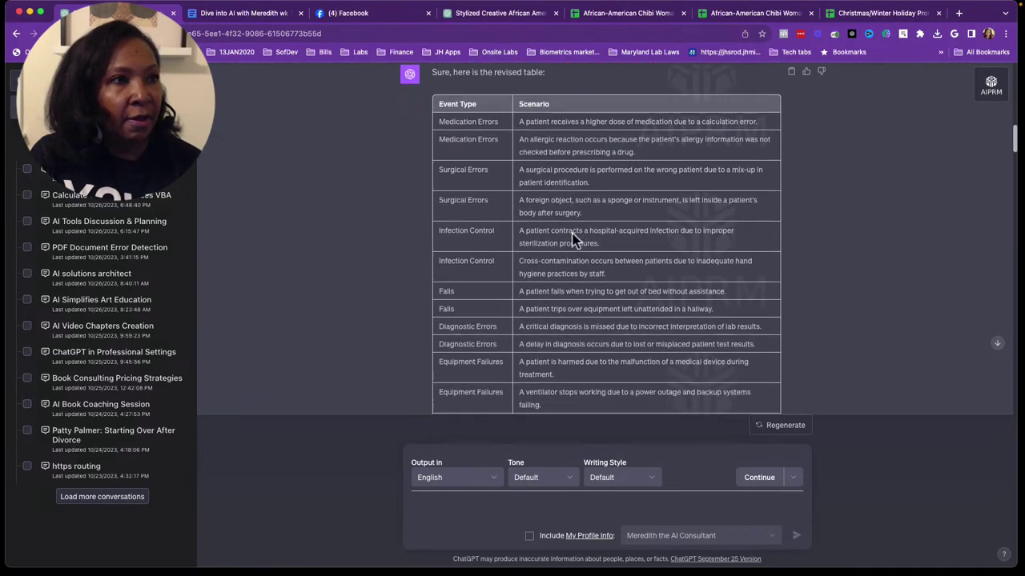
scroll(572, 237, "down", 2)
scroll(552, 244, "down", 1)
scroll(536, 254, "down", 4)
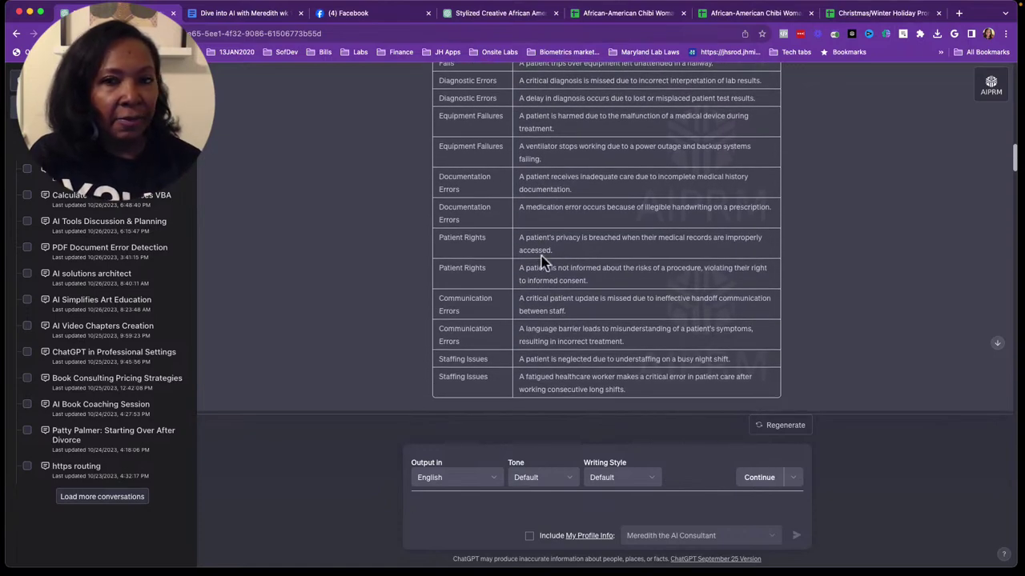
scroll(541, 262, "down", 1)
scroll(542, 261, "down", 1)
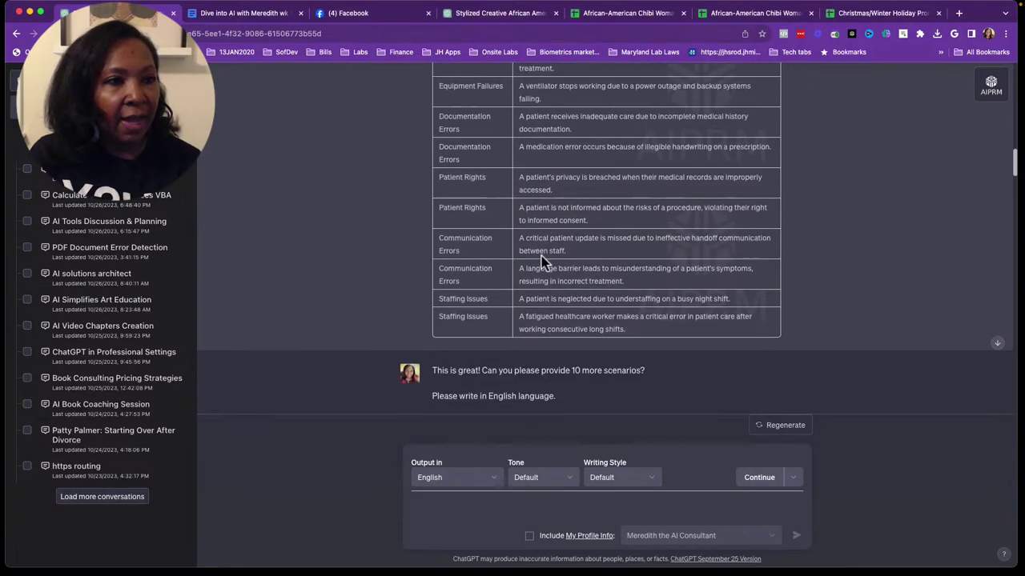
scroll(541, 261, "down", 1)
scroll(541, 260, "down", 1)
scroll(541, 258, "down", 1)
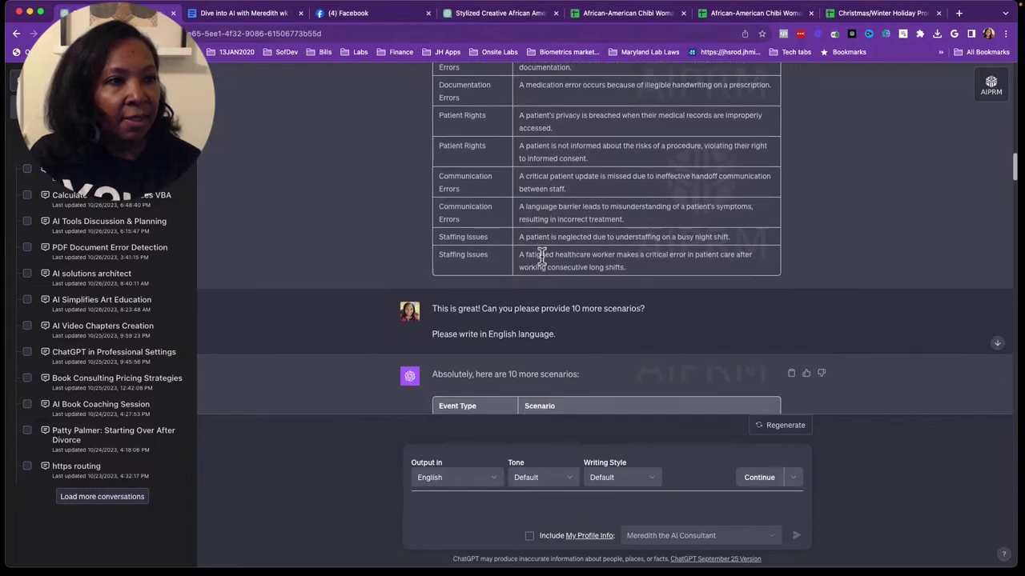
scroll(541, 256, "down", 3)
scroll(542, 256, "down", 1)
scroll(542, 257, "down", 1)
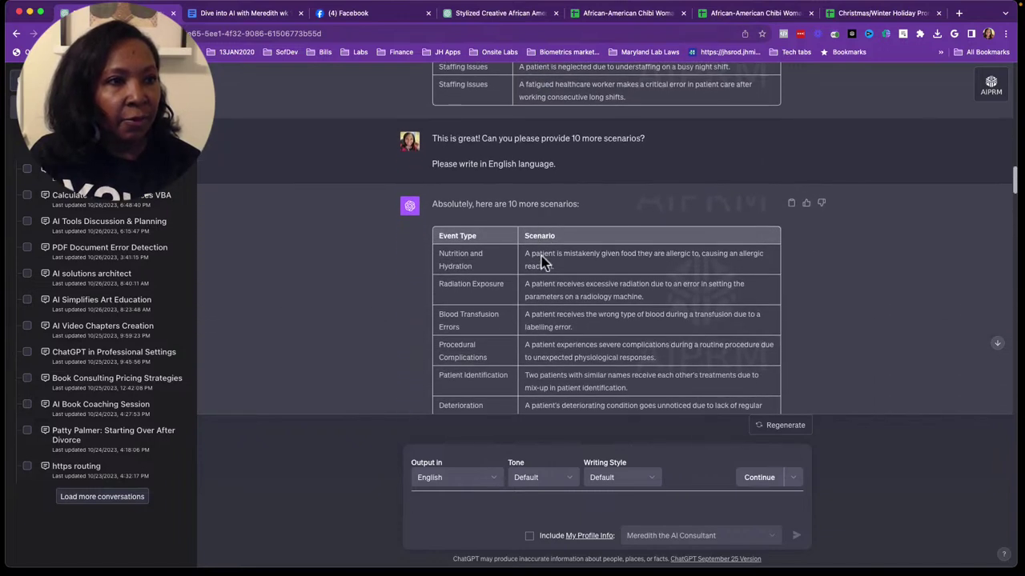
scroll(544, 262, "down", 2)
scroll(542, 262, "down", 1)
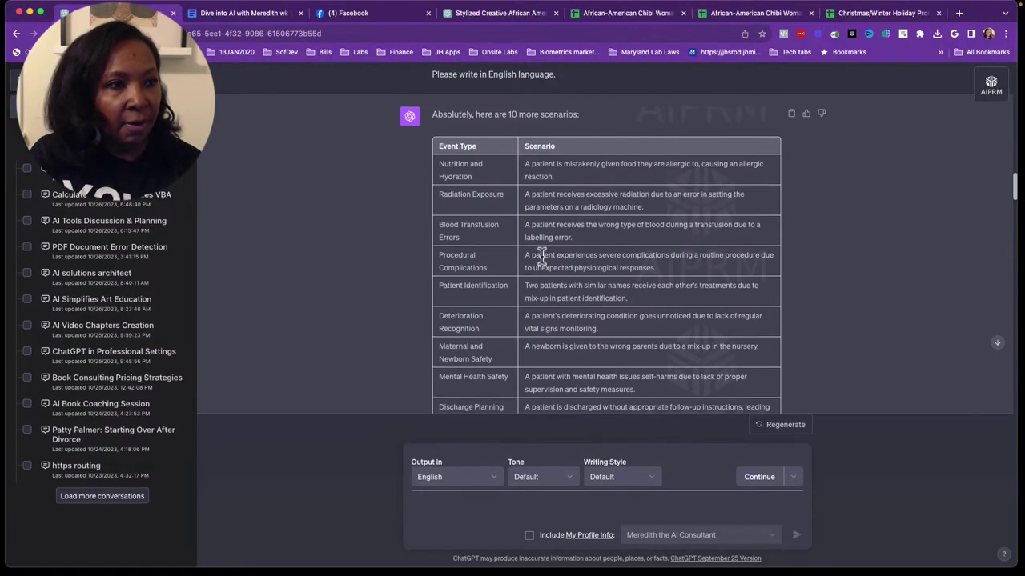
scroll(592, 253, "down", 3)
scroll(593, 254, "down", 2)
Scroll through the additional-scenarios table to the start of the '20 more scenarios' reply
scroll(593, 254, "down", 3)
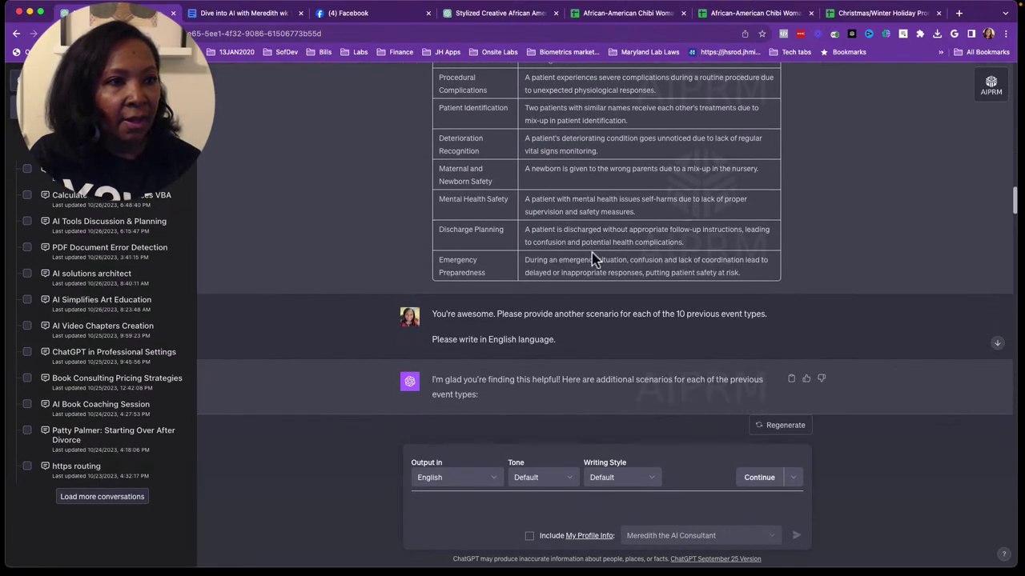
scroll(594, 256, "down", 2)
scroll(592, 256, "down", 1)
scroll(592, 254, "down", 3)
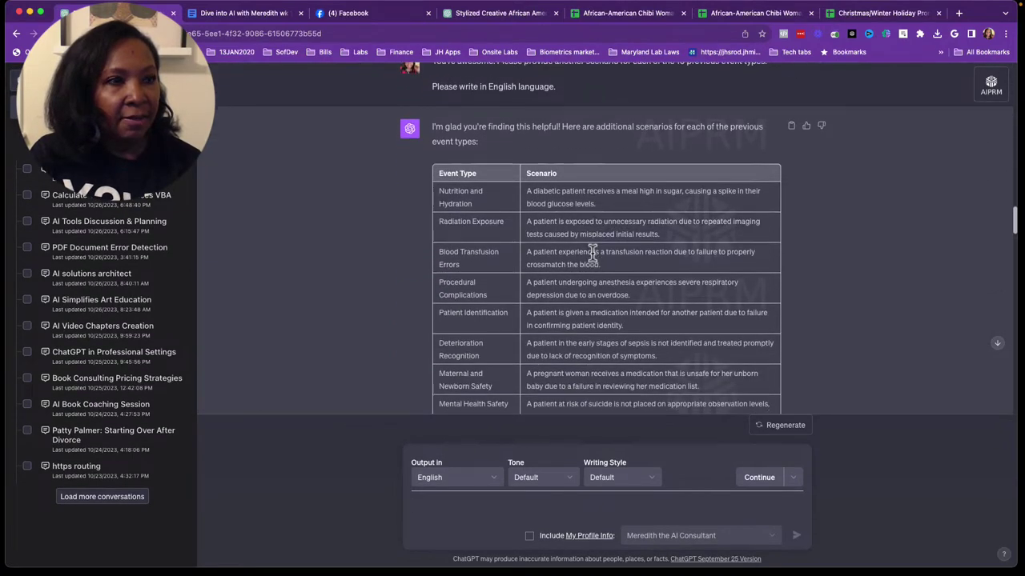
scroll(593, 253, "down", 2)
scroll(592, 253, "down", 1)
scroll(592, 253, "up", 2)
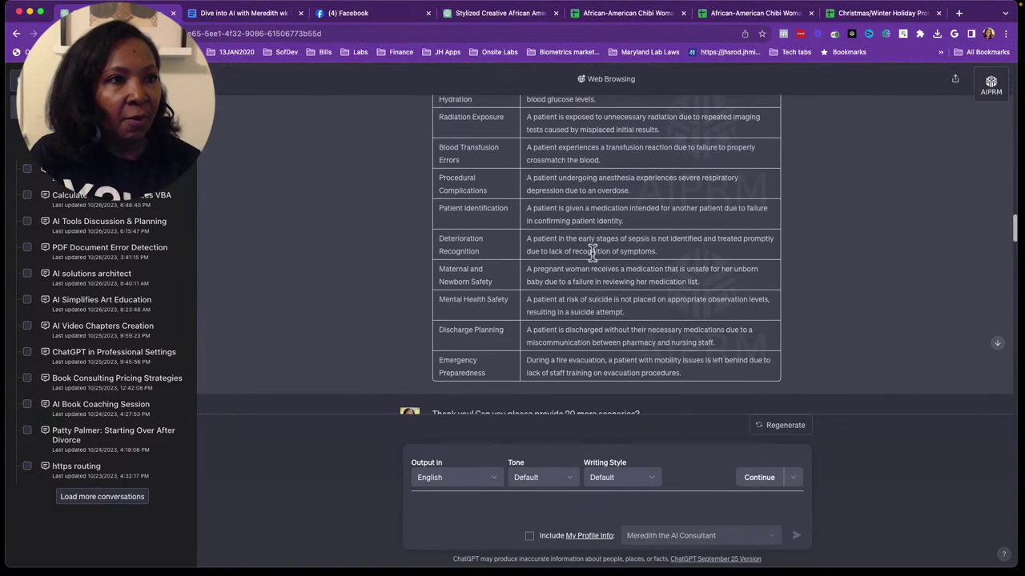
scroll(593, 253, "up", 1)
scroll(593, 253, "up", 1)
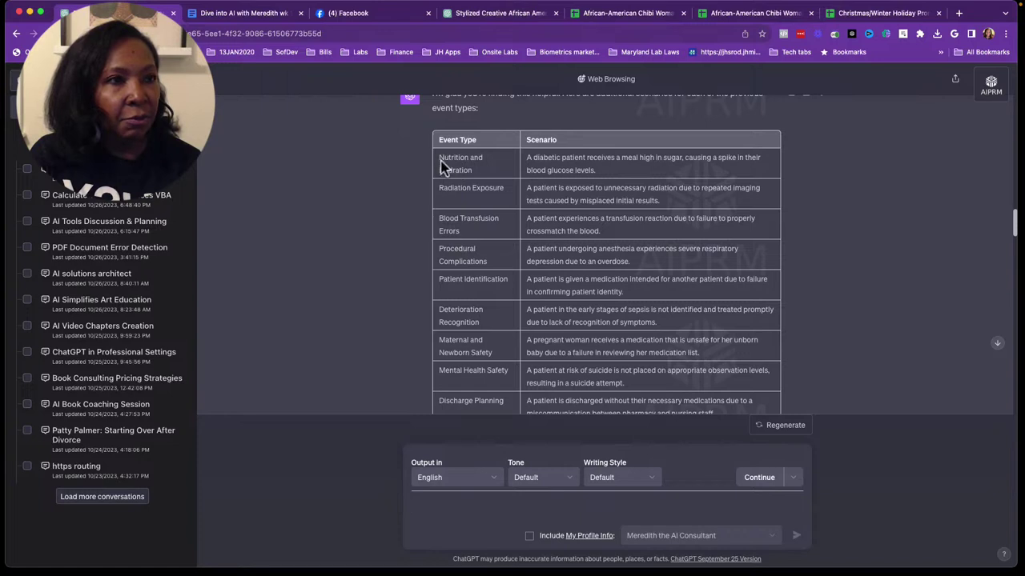
scroll(454, 190, "down", 1)
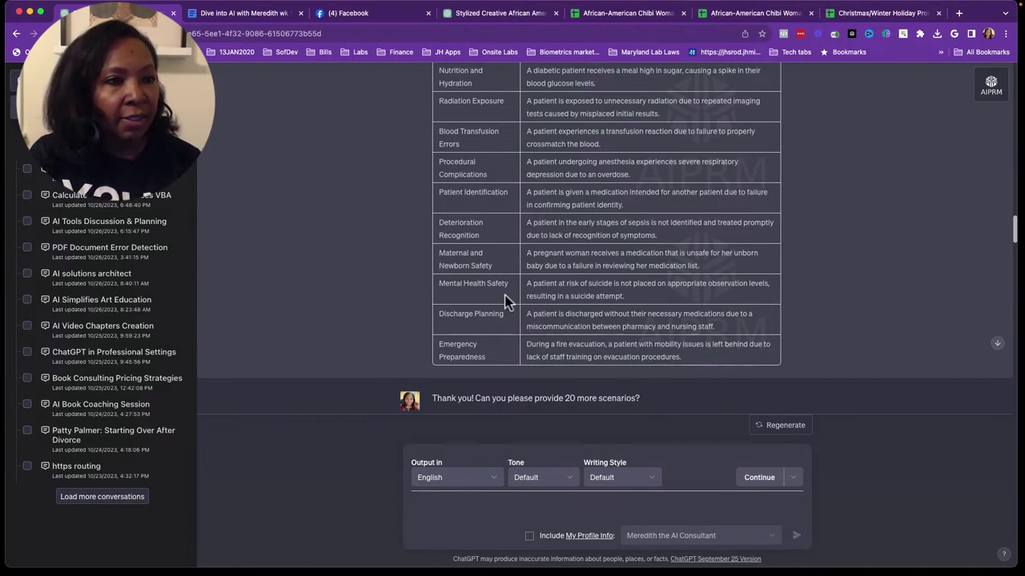
scroll(506, 301, "down", 1)
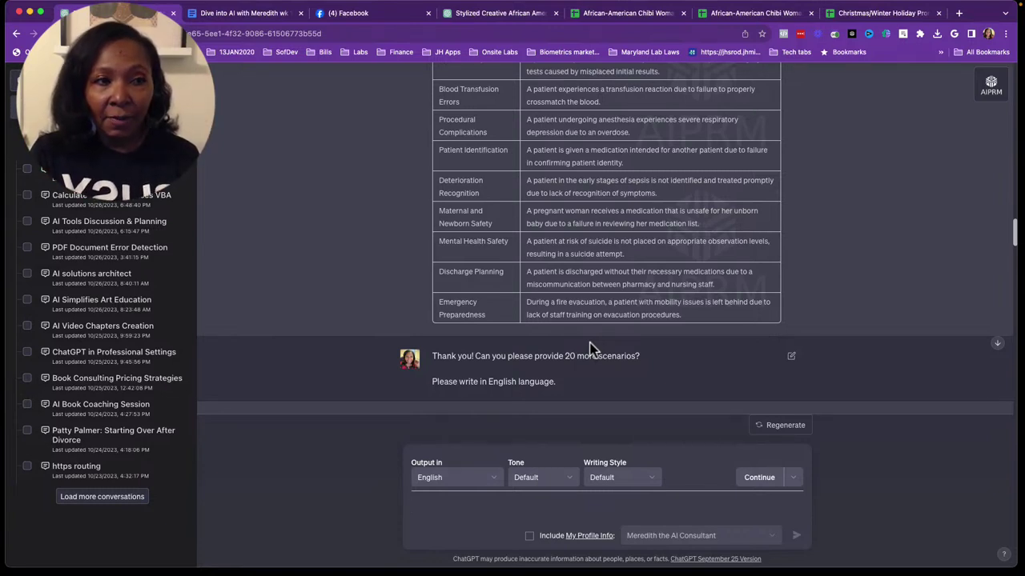
scroll(656, 296, "down", 1)
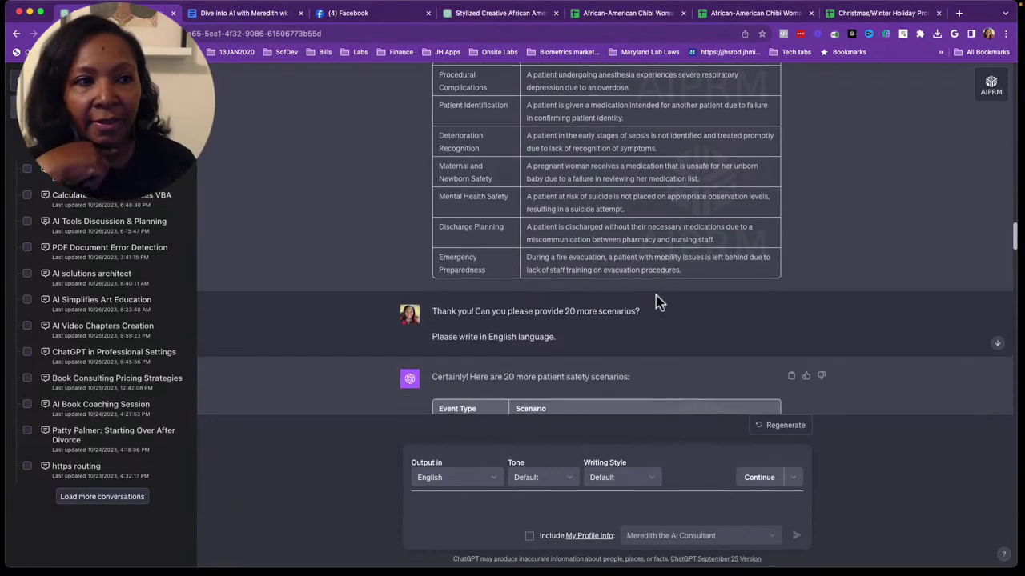
scroll(655, 301, "down", 1)
scroll(655, 301, "down", 1)
scroll(656, 301, "down", 2)
Scroll down through the 20-scenario and clinical lab errors tables to the random-dates prompt
scroll(655, 301, "down", 2)
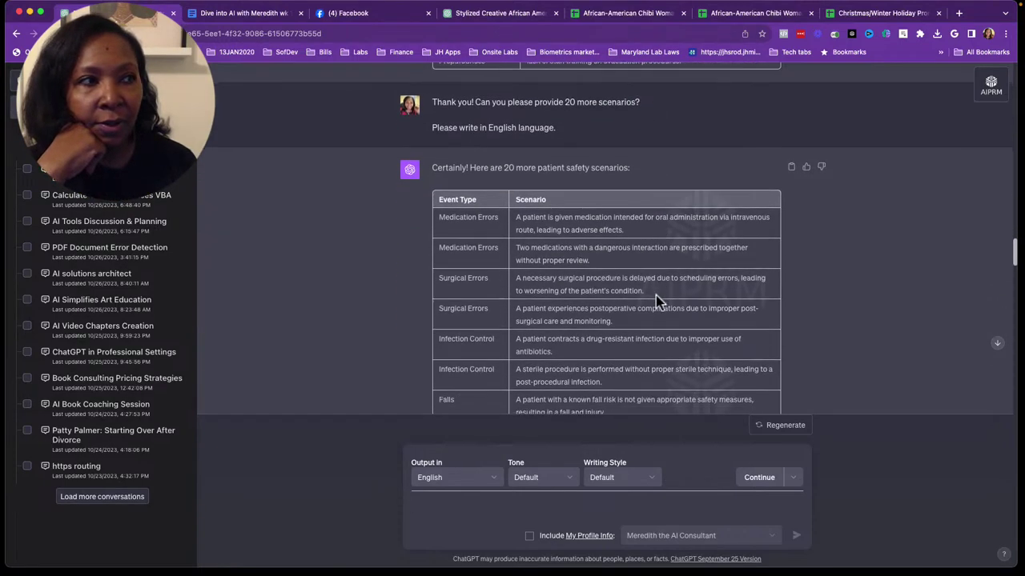
scroll(655, 295, "down", 5)
scroll(656, 295, "up", 5)
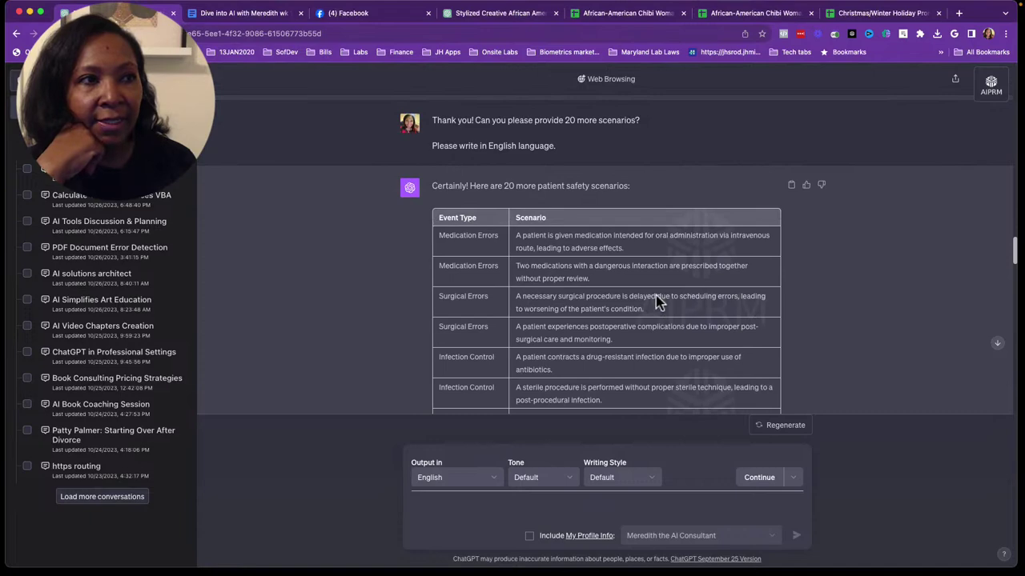
scroll(655, 295, "down", 1)
scroll(656, 295, "down", 1)
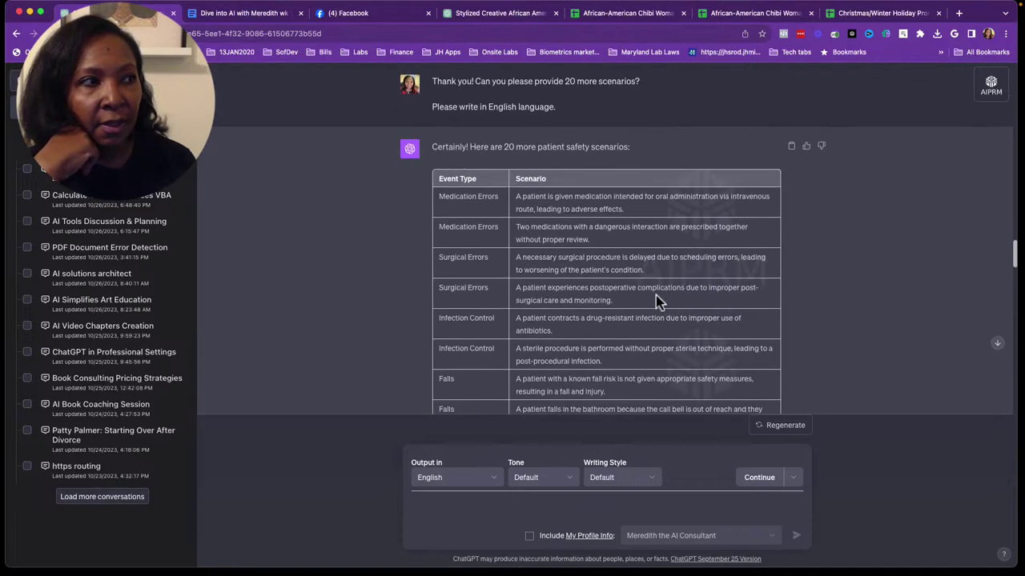
scroll(655, 296, "down", 1)
scroll(656, 296, "down", 2)
scroll(656, 295, "down", 5)
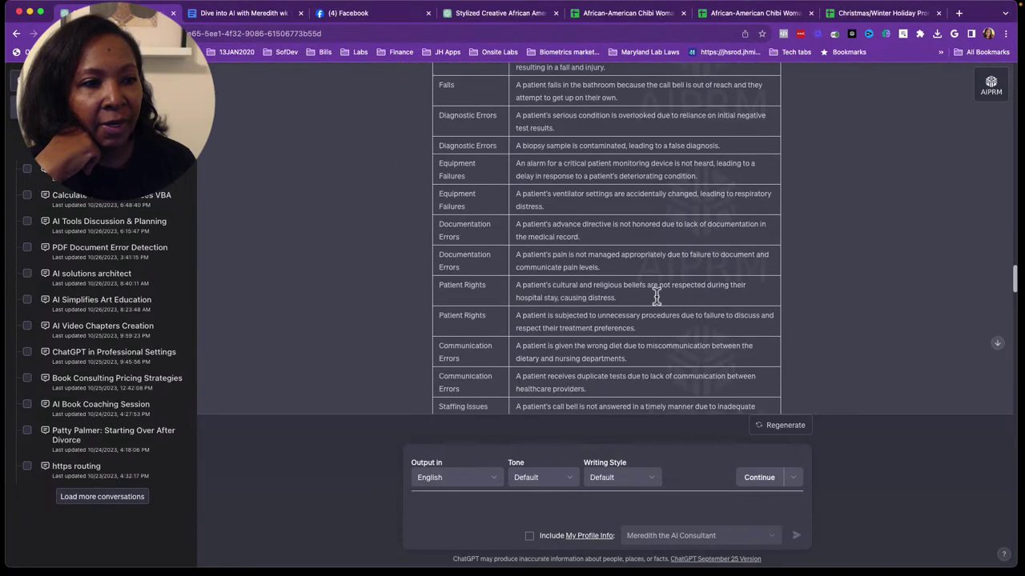
scroll(656, 295, "down", 3)
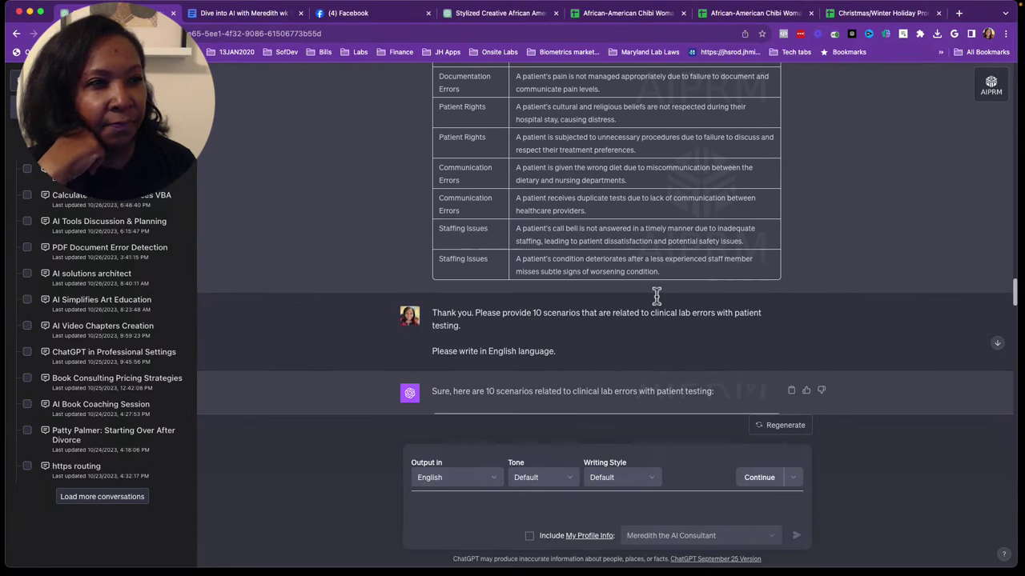
scroll(656, 295, "down", 2)
scroll(656, 295, "down", 1)
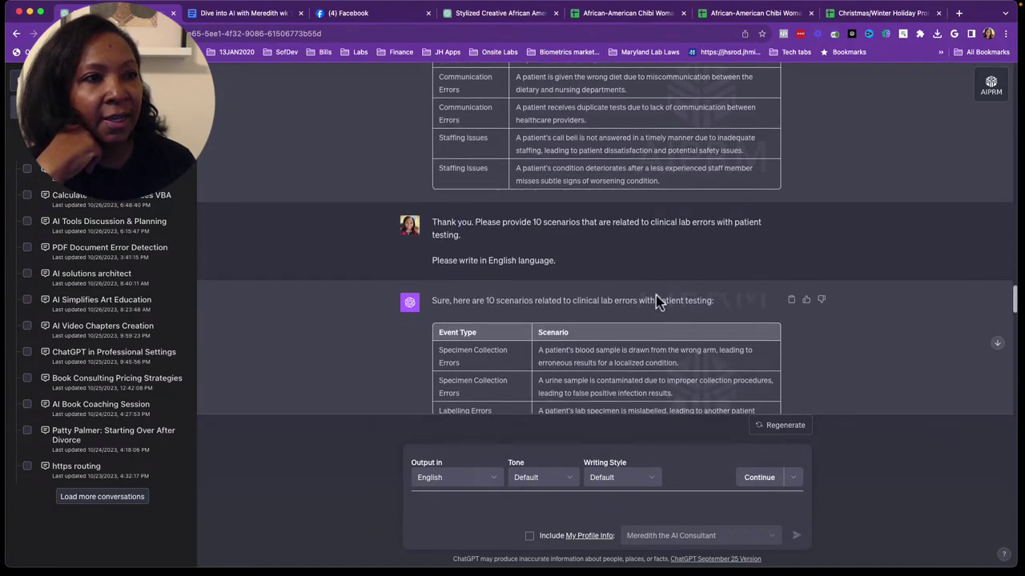
scroll(655, 295, "down", 1)
scroll(655, 295, "down", 1)
scroll(656, 296, "down", 1)
scroll(655, 296, "down", 1)
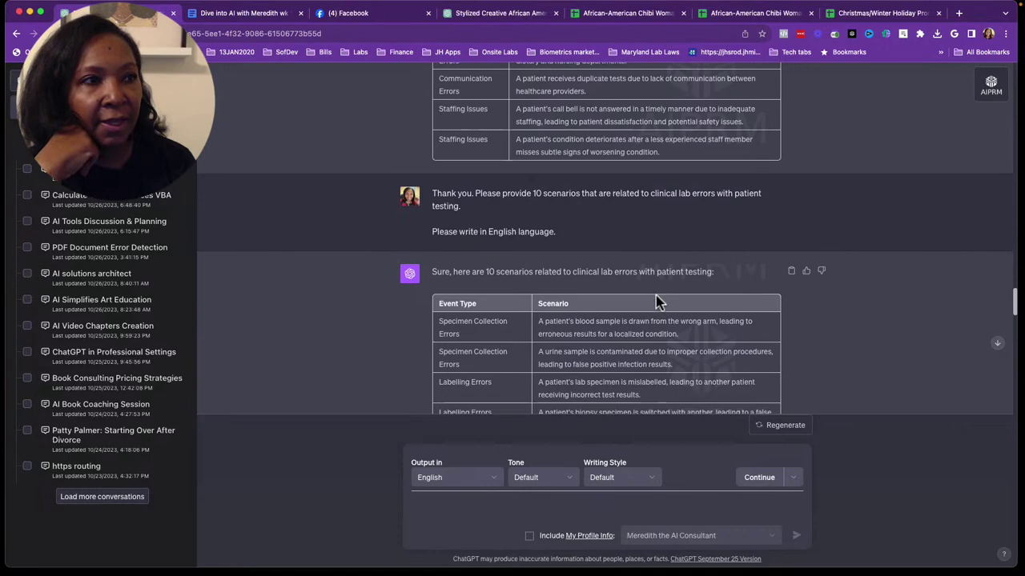
scroll(656, 295, "down", 1)
scroll(656, 295, "down", 3)
scroll(656, 295, "down", 2)
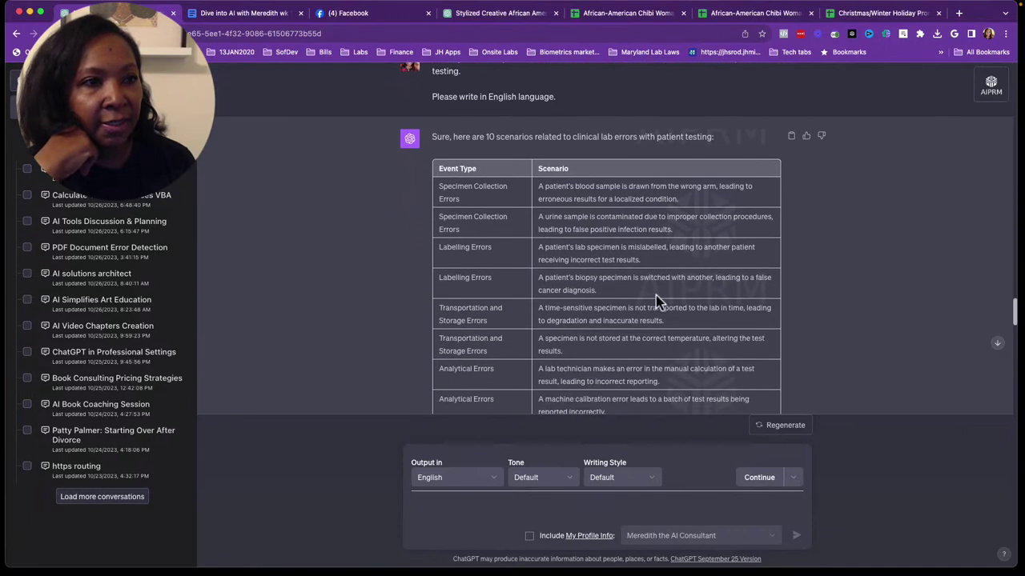
scroll(655, 295, "down", 1)
scroll(656, 295, "down", 1)
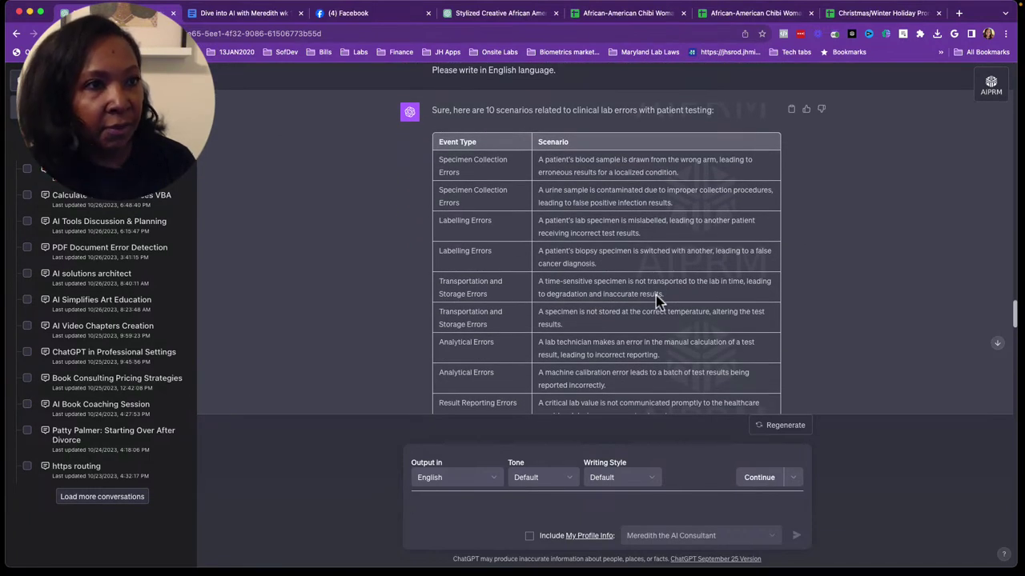
scroll(655, 296, "down", 1)
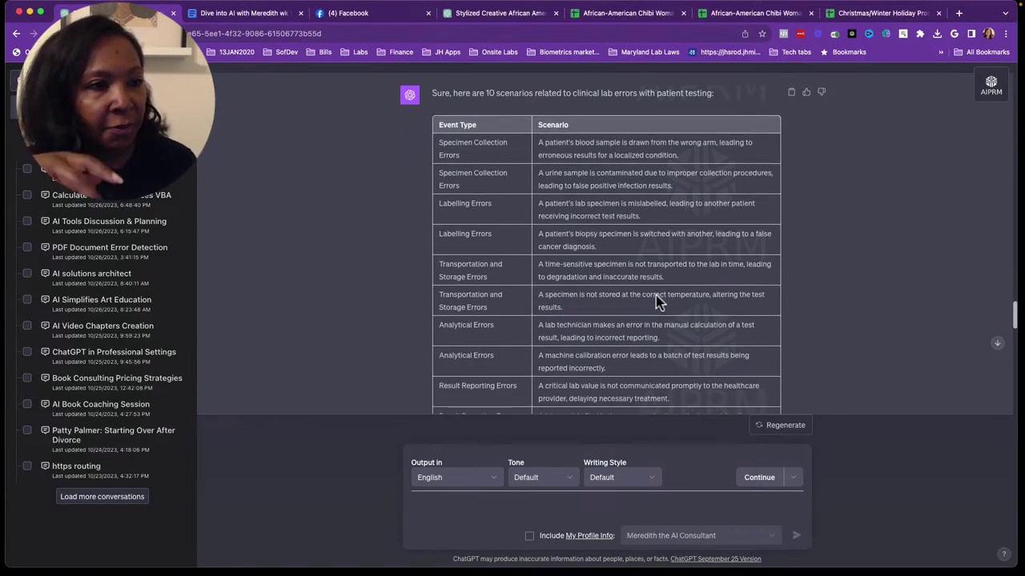
scroll(656, 295, "down", 1)
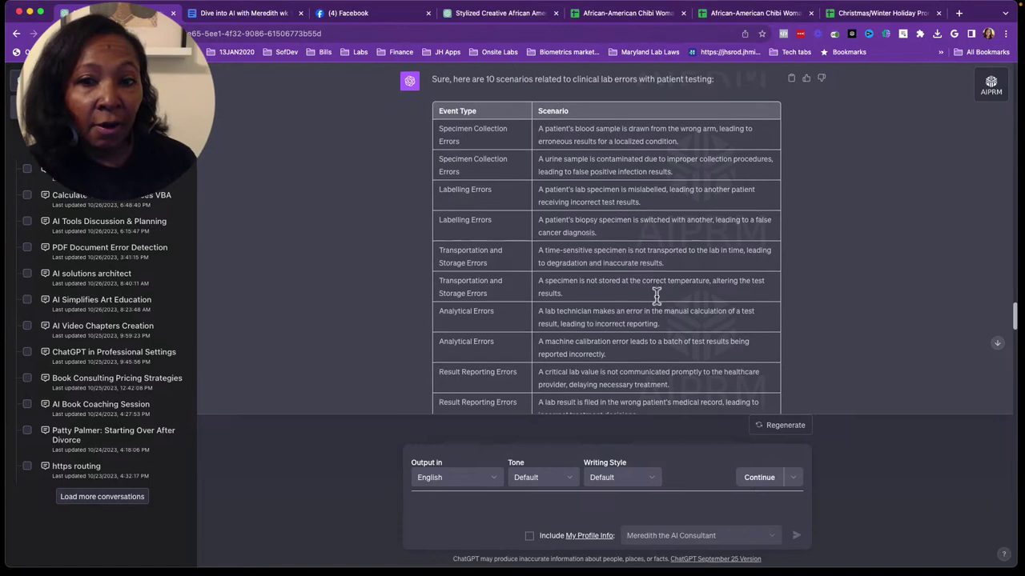
scroll(656, 295, "down", 2)
scroll(656, 295, "down", 2)
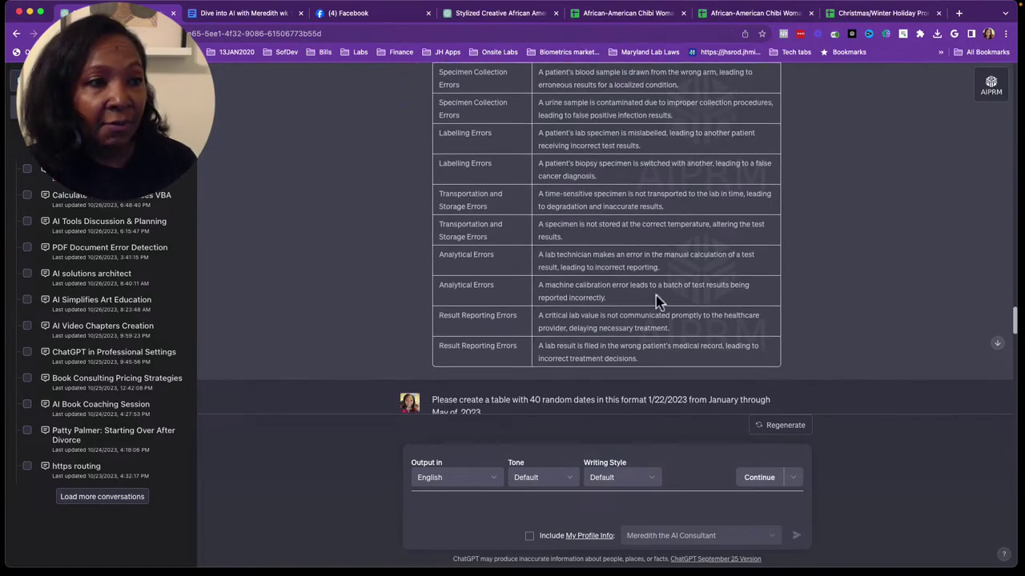
scroll(655, 296, "down", 1)
scroll(655, 296, "down", 2)
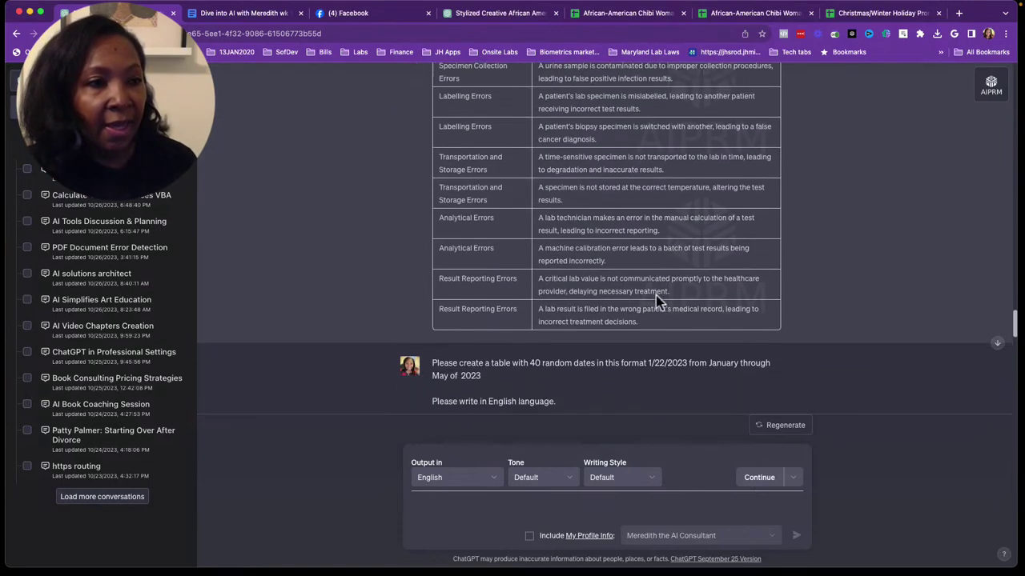
scroll(655, 295, "down", 2)
scroll(656, 295, "down", 3)
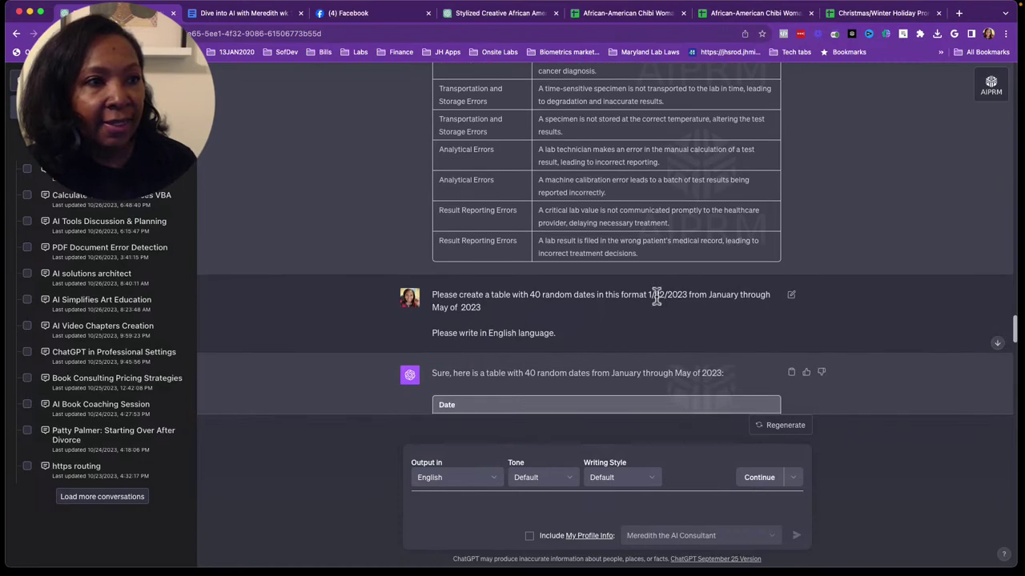
scroll(655, 295, "down", 1)
scroll(656, 295, "down", 2)
scroll(656, 295, "down", 2)
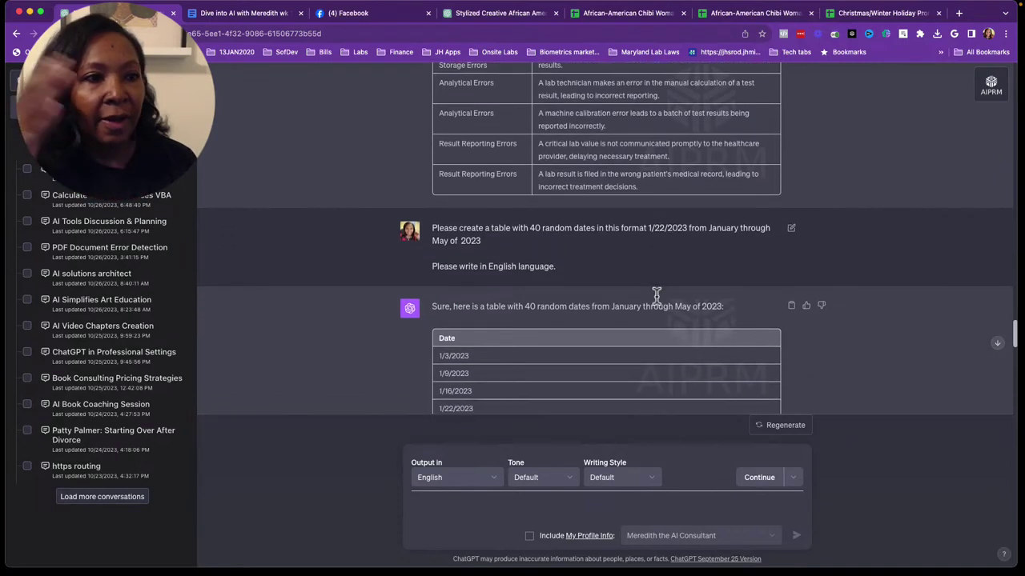
scroll(655, 295, "down", 3)
scroll(656, 295, "down", 1)
scroll(656, 296, "down", 2)
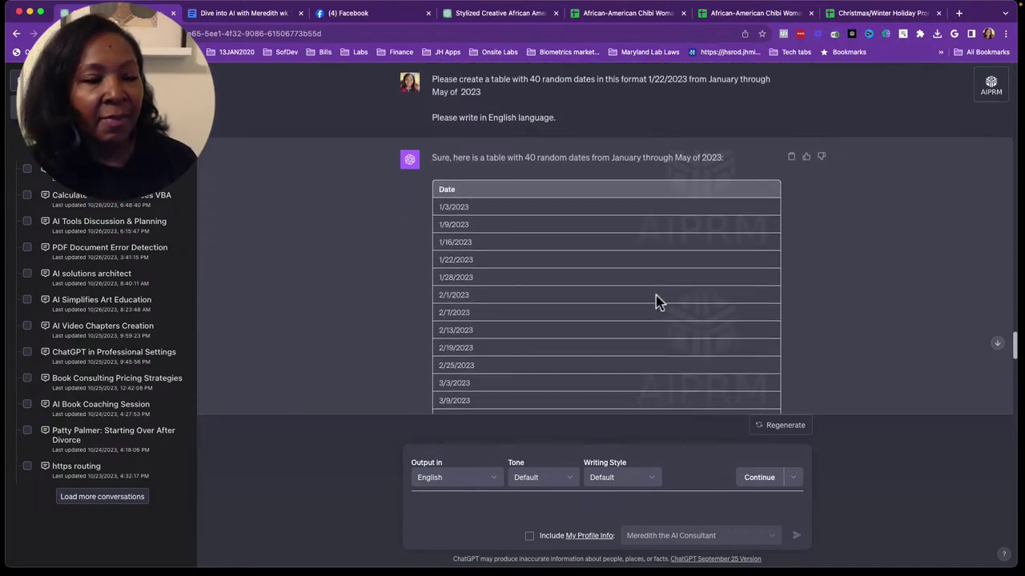
scroll(656, 296, "down", 2)
scroll(656, 295, "down", 2)
scroll(656, 296, "down", 1)
scroll(656, 296, "down", 2)
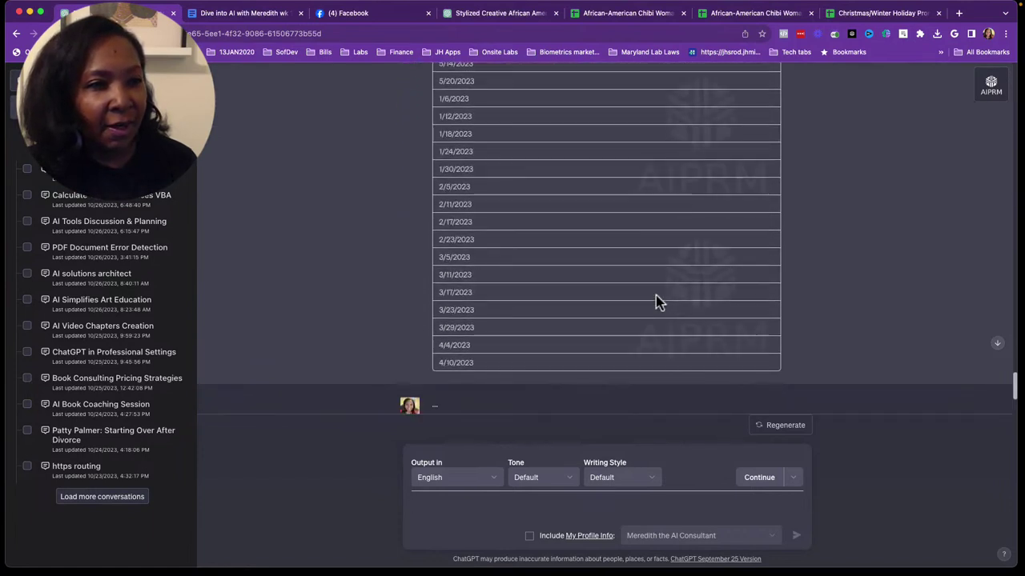
scroll(656, 296, "down", 3)
scroll(655, 295, "down", 3)
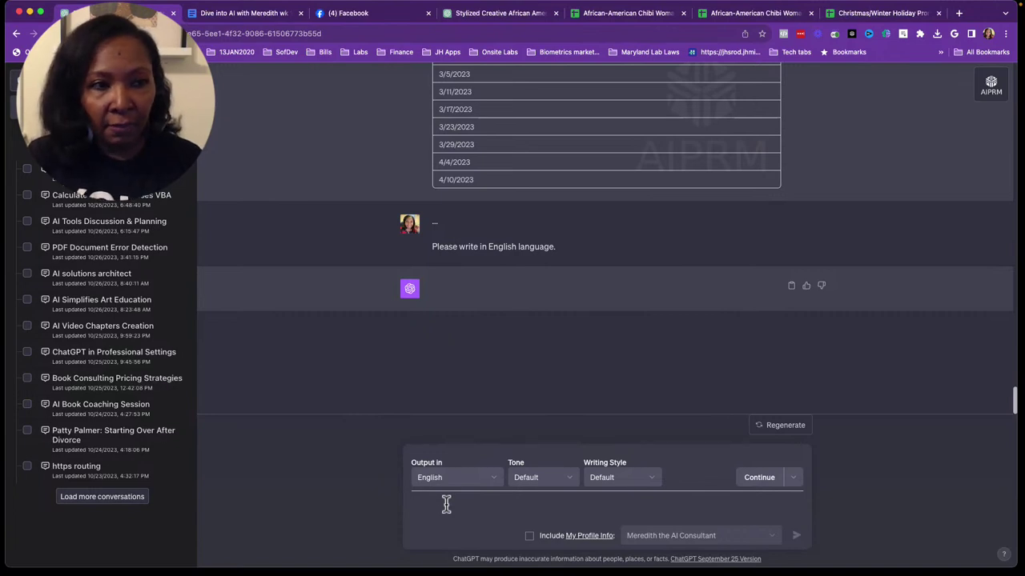
Ask ChatGPT 'can you pull all this data into 1 table'
type("ca")
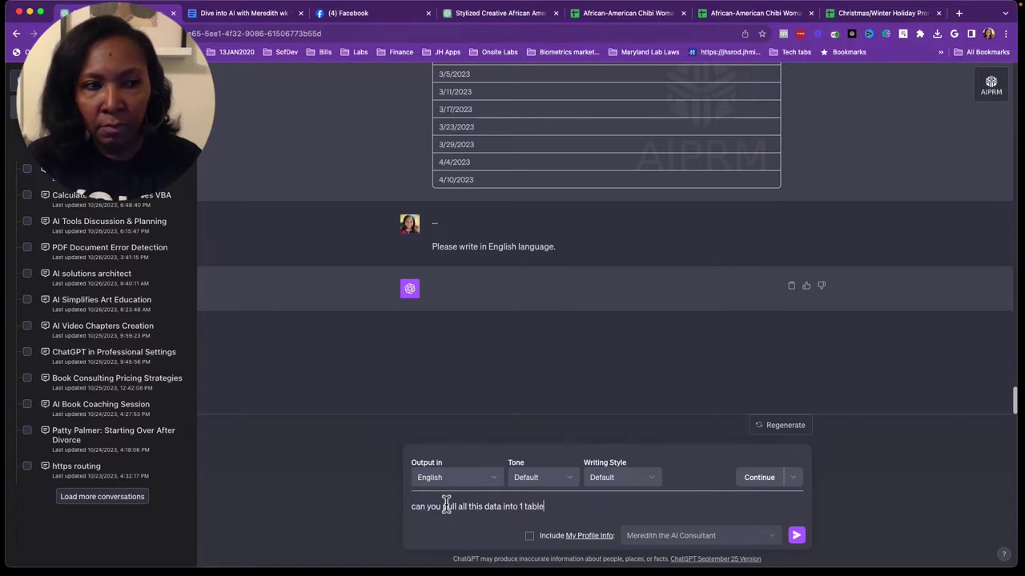
key("Return")
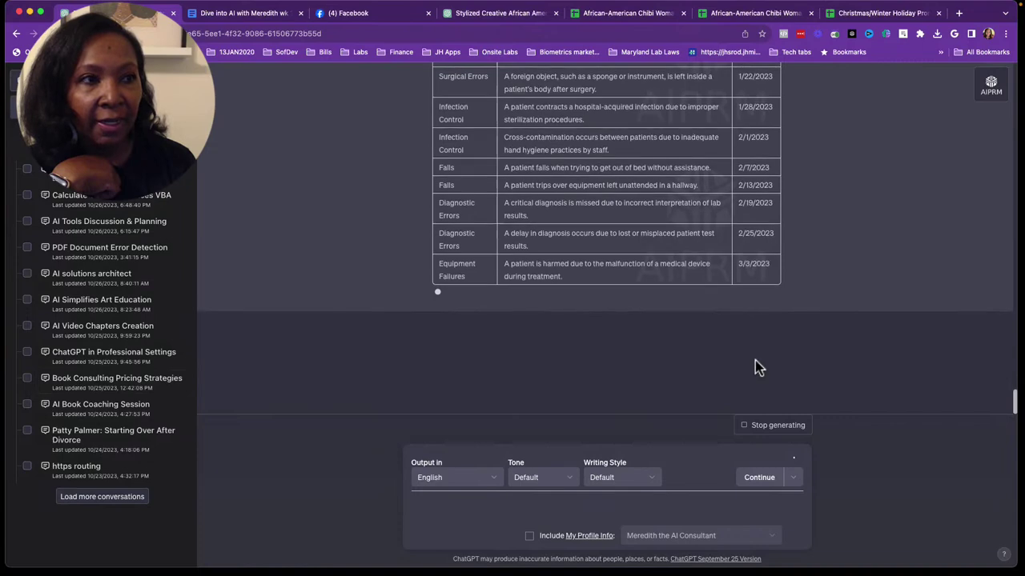
Scroll up and down to watch the Event Type/Scenario/Date table fill through Analytical Errors
scroll(755, 360, "up", 2)
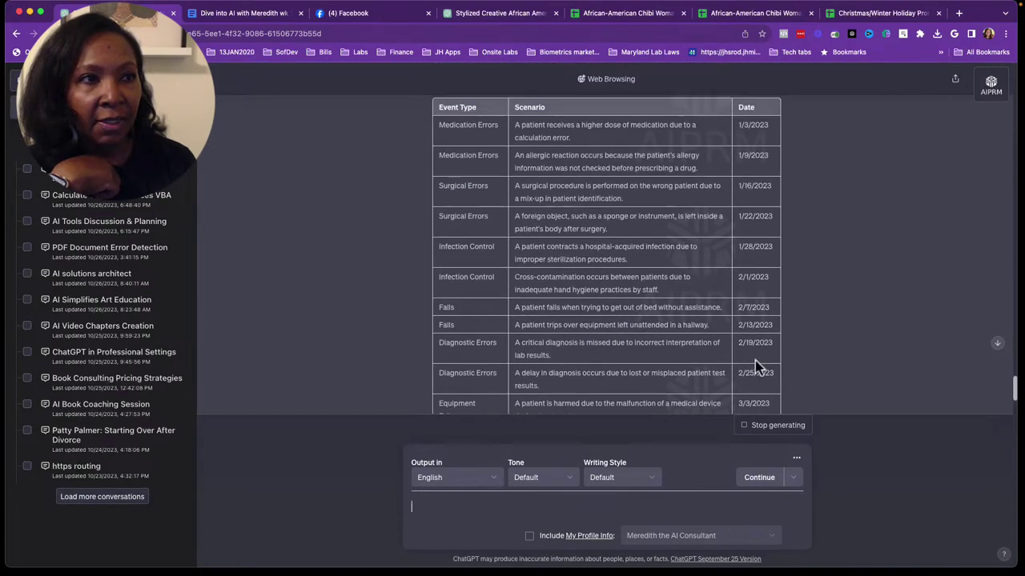
scroll(755, 356, "up", 2)
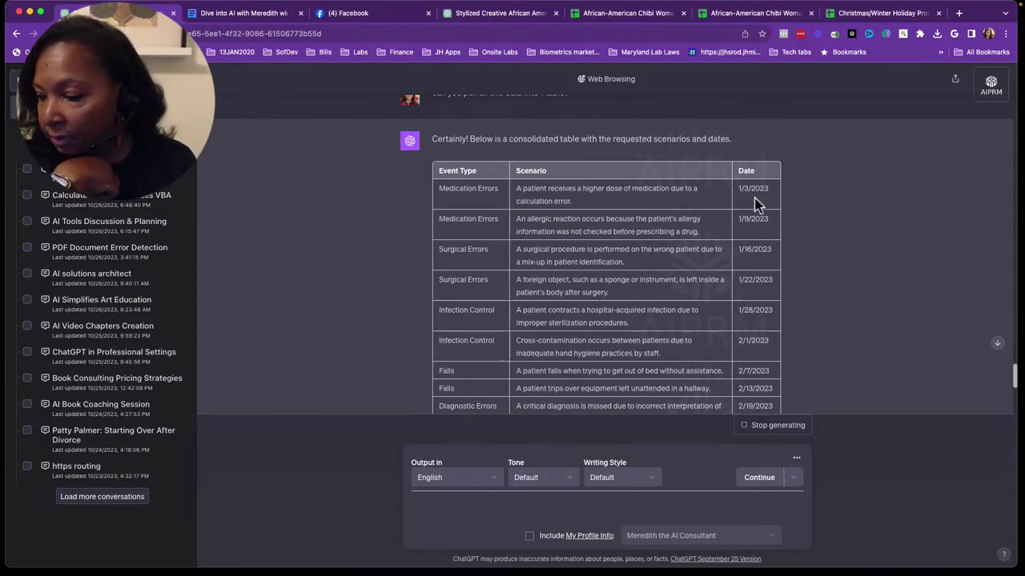
scroll(755, 296, "down", 10)
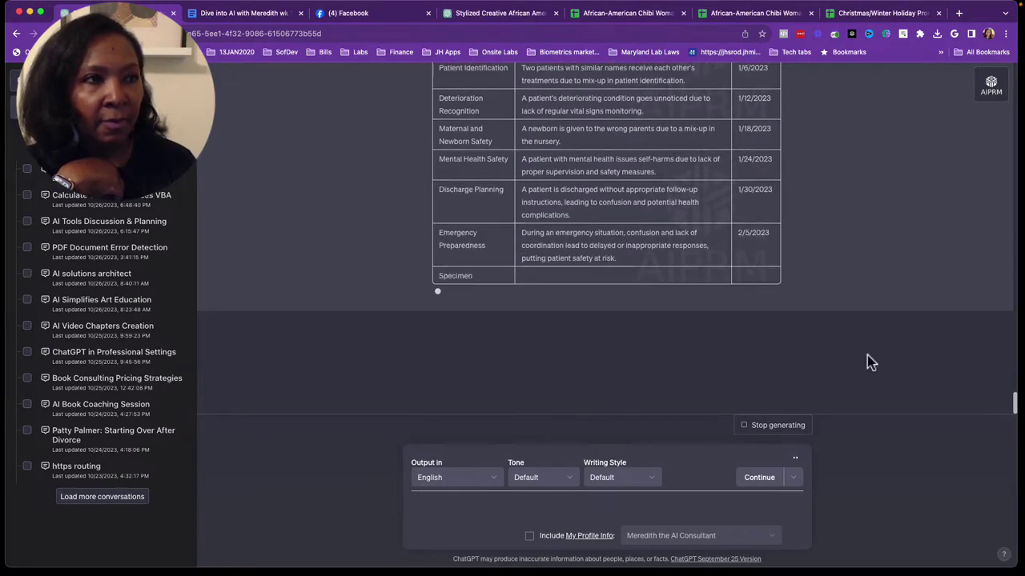
scroll(867, 362, "up", 5)
scroll(867, 362, "up", 5)
scroll(867, 362, "up", 5)
scroll(867, 362, "up", 5)
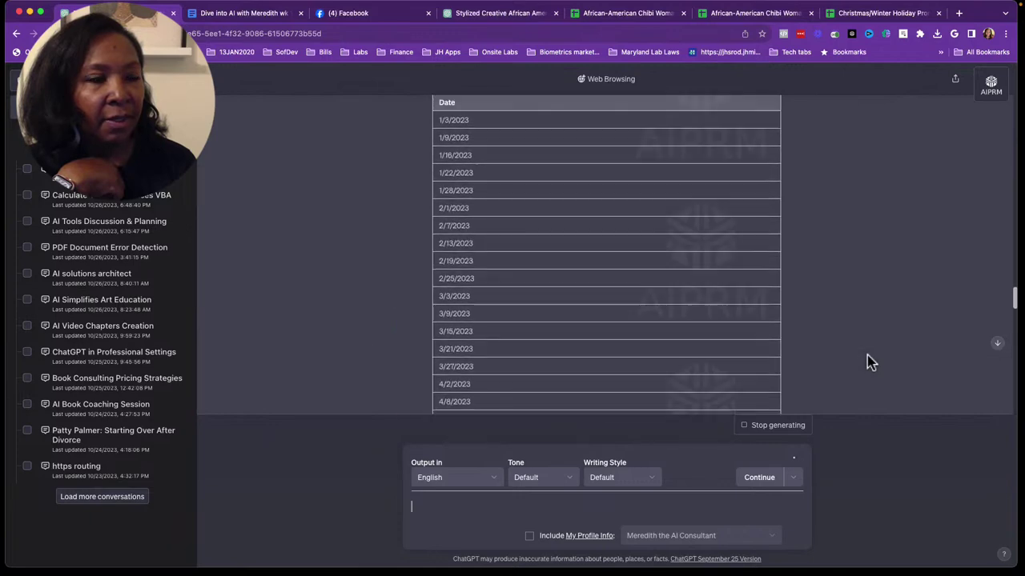
scroll(867, 362, "down", 3)
scroll(867, 362, "down", 5)
scroll(866, 362, "down", 5)
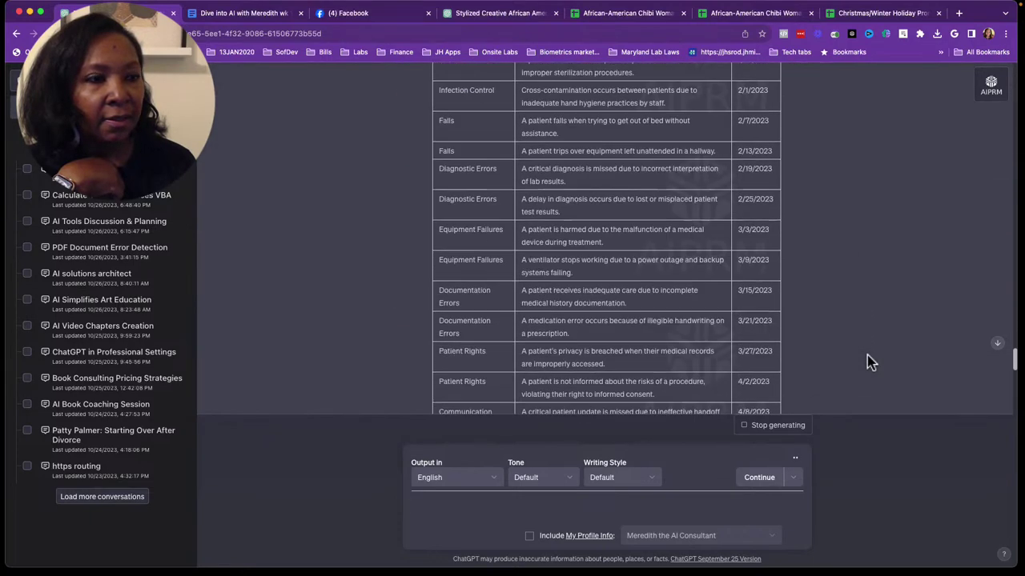
scroll(867, 362, "down", 5)
scroll(867, 361, "down", 3)
scroll(867, 362, "down", 3)
scroll(867, 361, "down", 1)
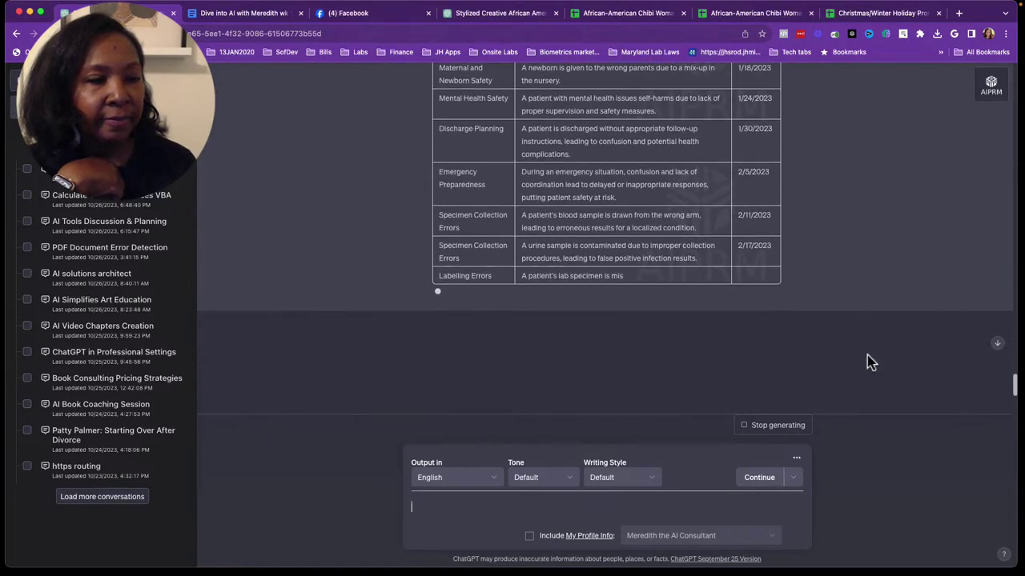
scroll(870, 362, "down", 1)
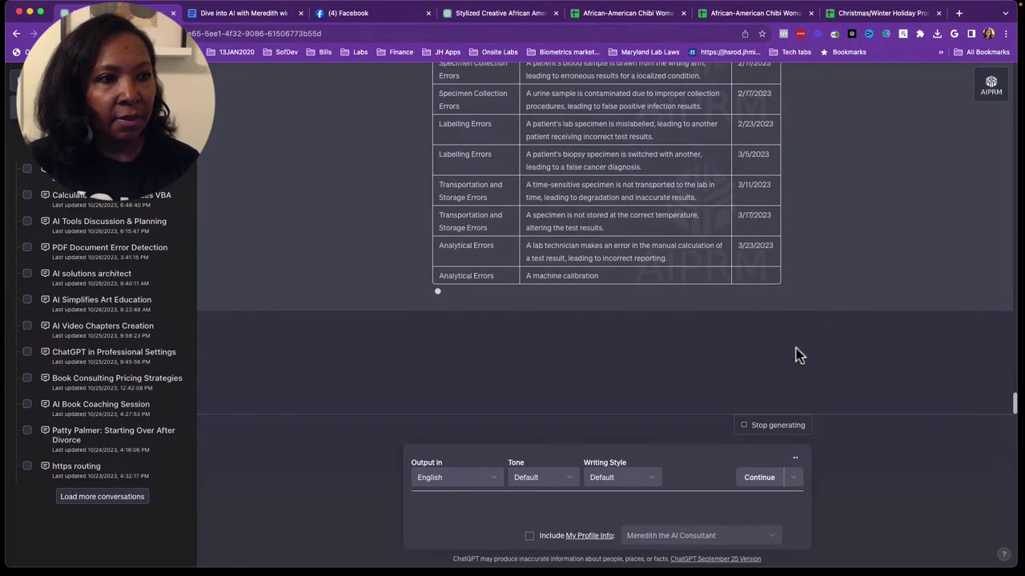
Ask ChatGPT 'Can you please give me a csv file download?'
type("Can ")
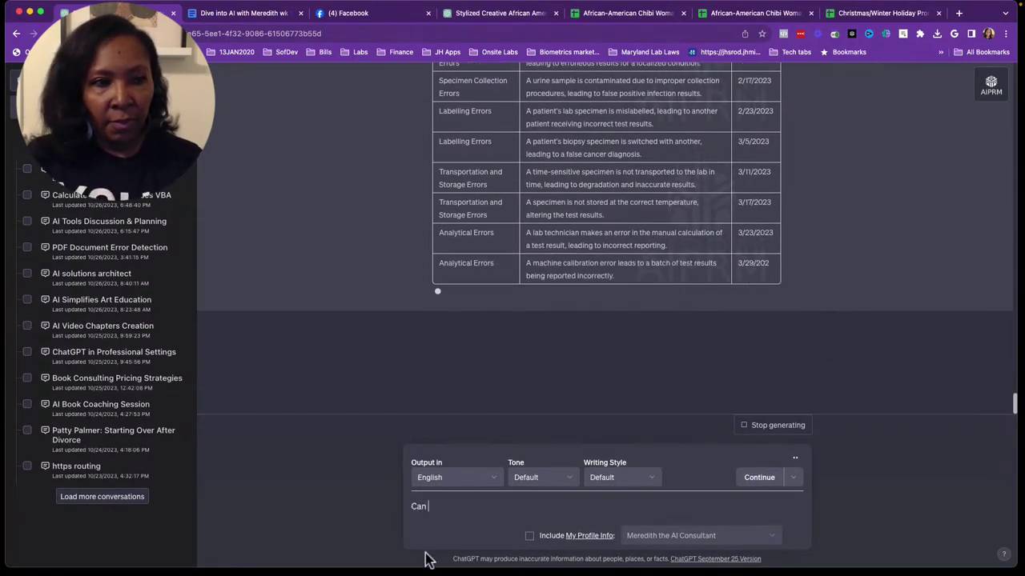
type("you plea")
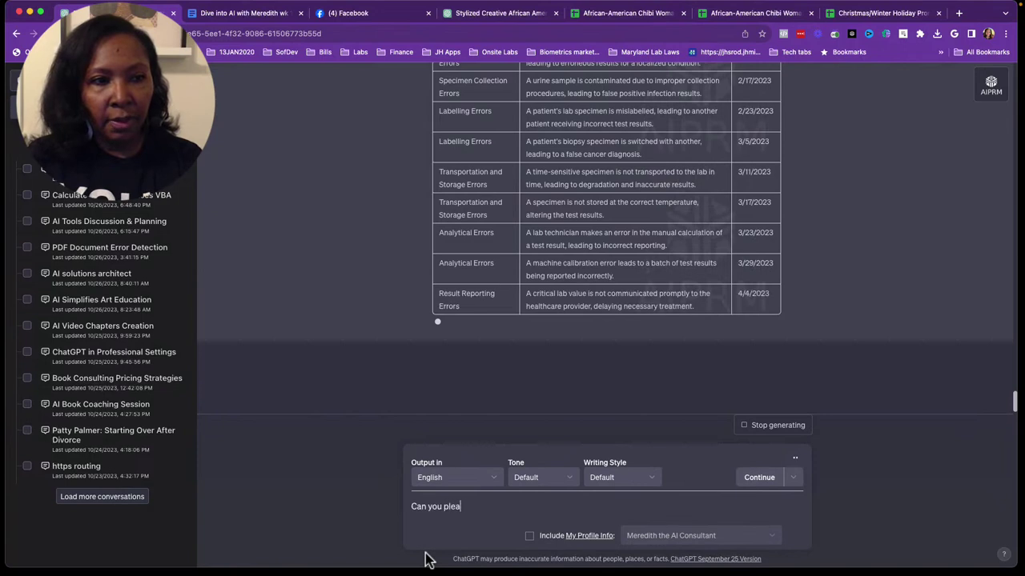
type("se")
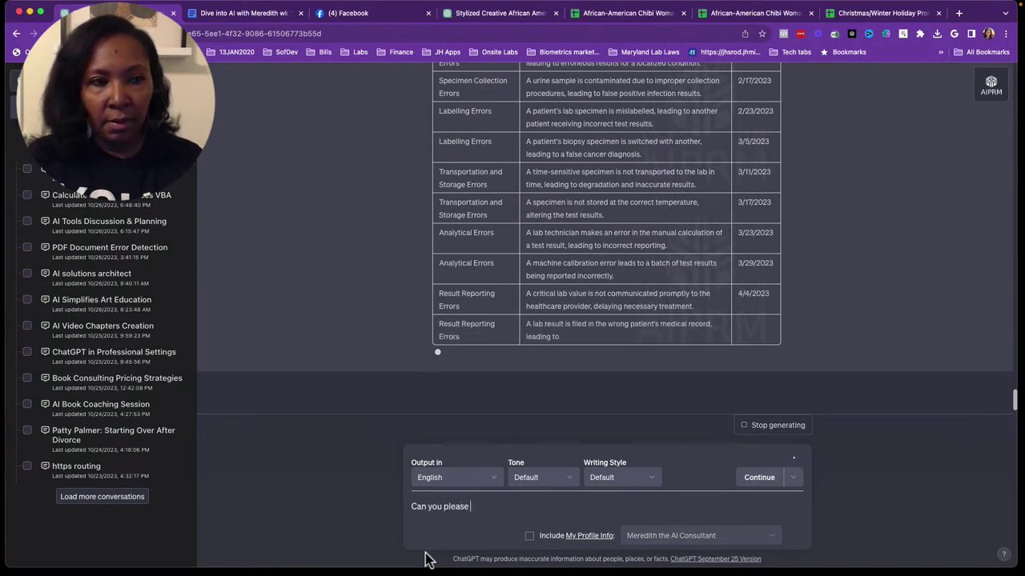
type(" give me ")
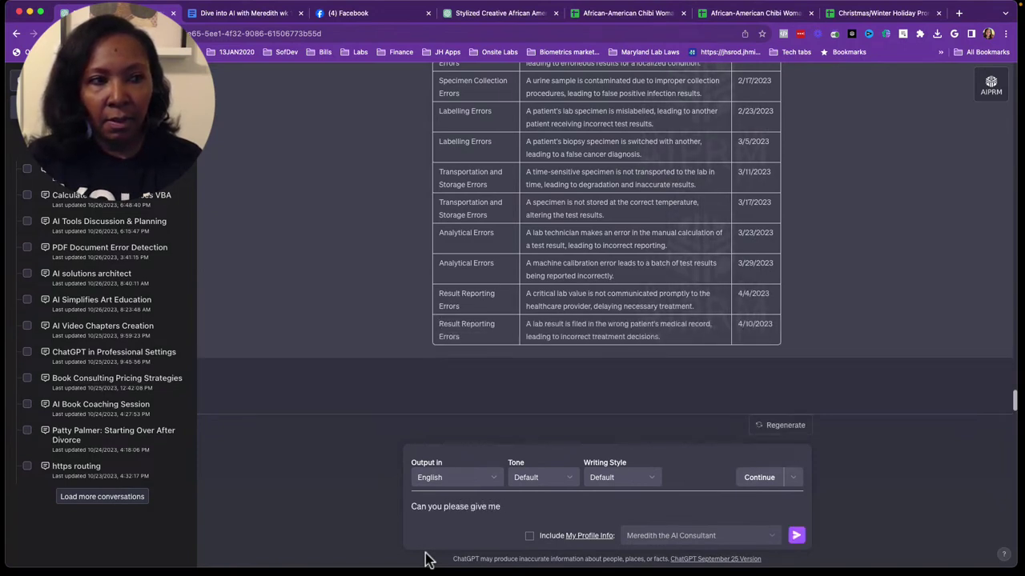
type("a csv fi")
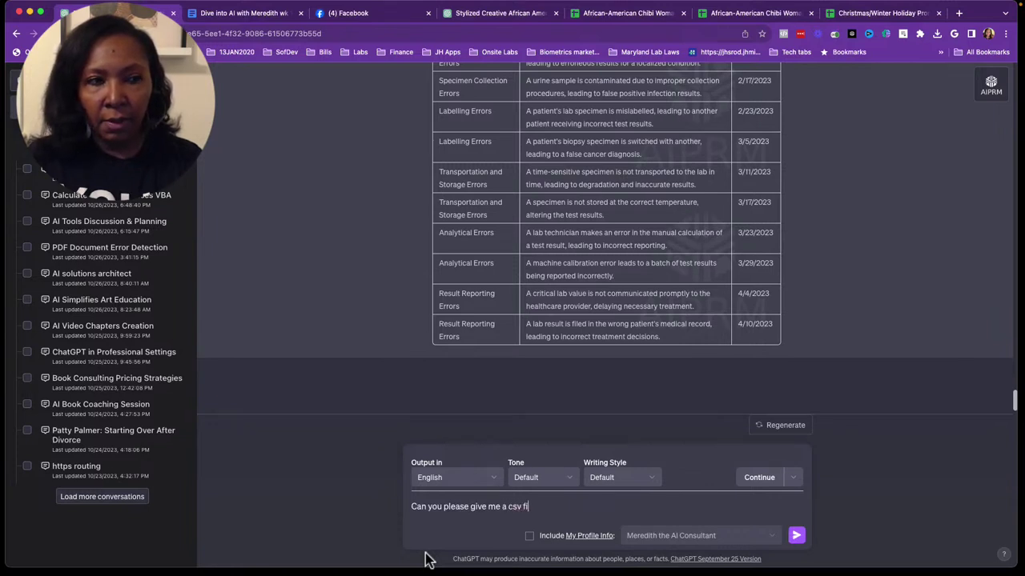
type("le downlo")
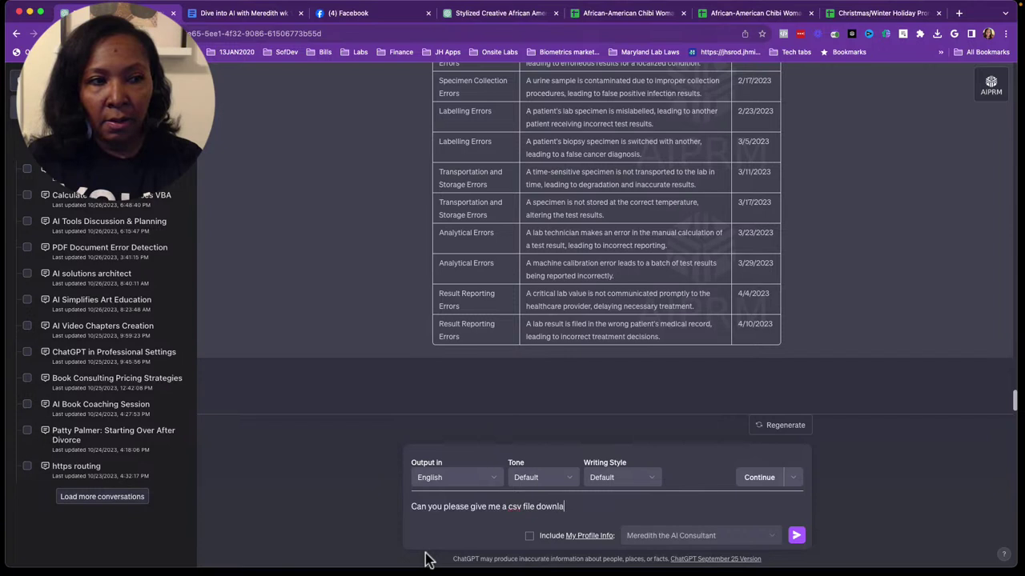
type("ad?")
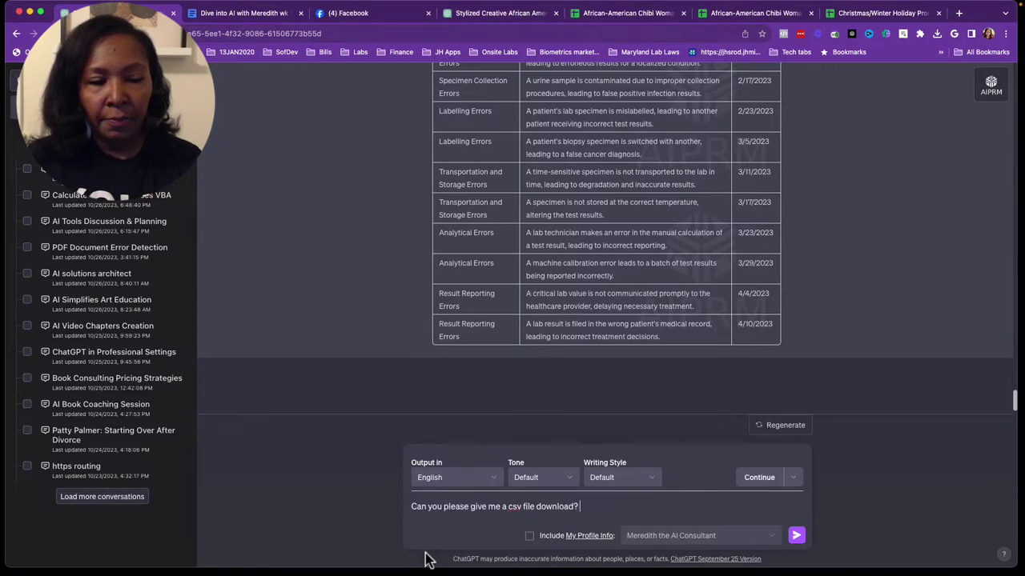
key("Return")
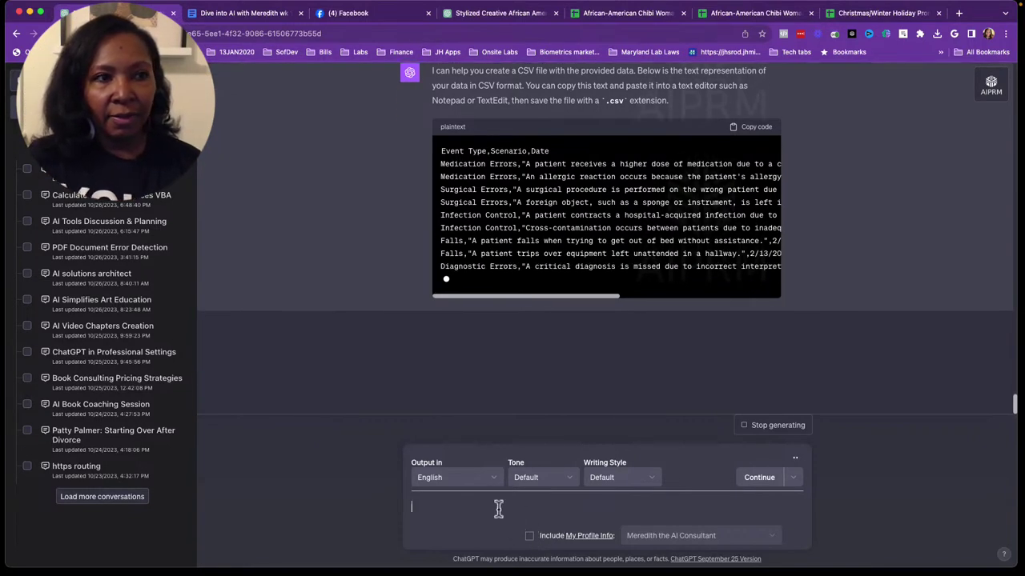
Stop the CSV reply and ask 'can you provide a download link?'
left_click(747, 433)
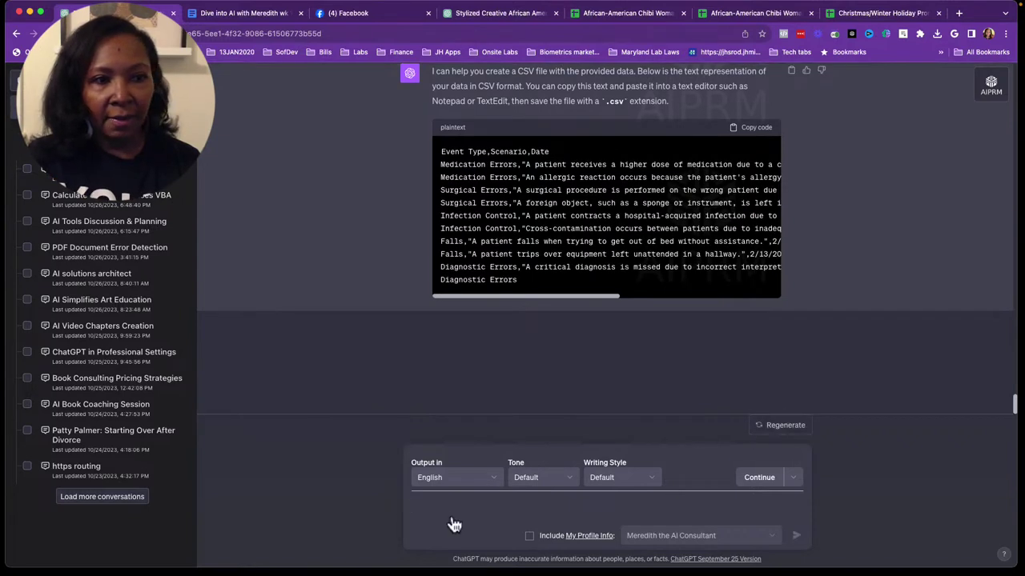
type("can you proiv")
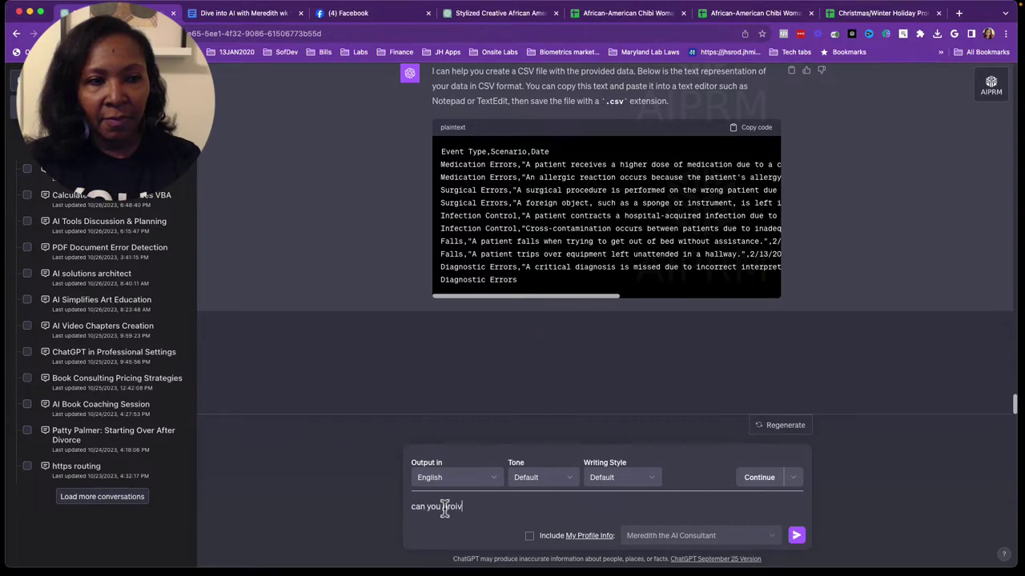
key("BackSpace")
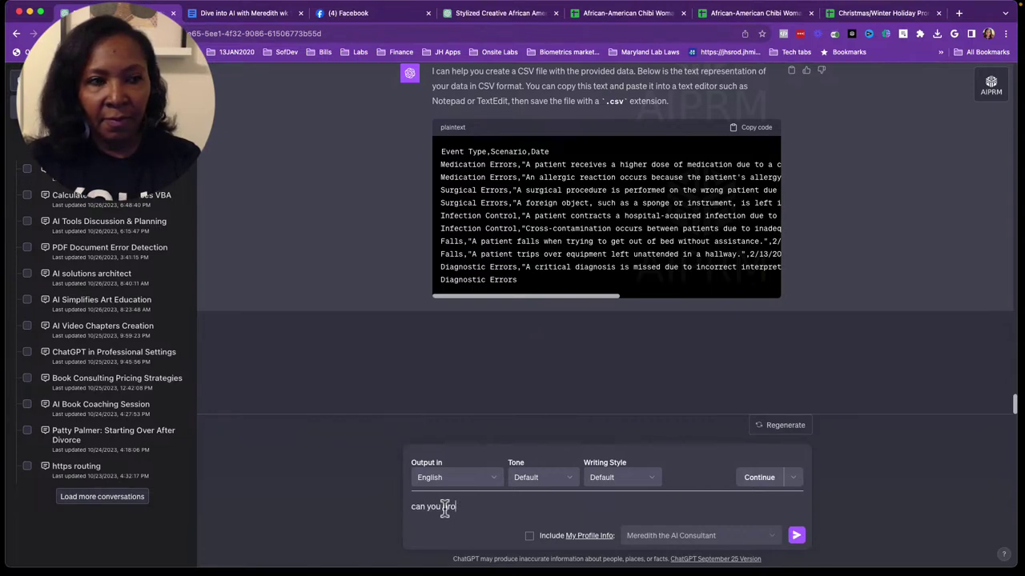
type("vide a")
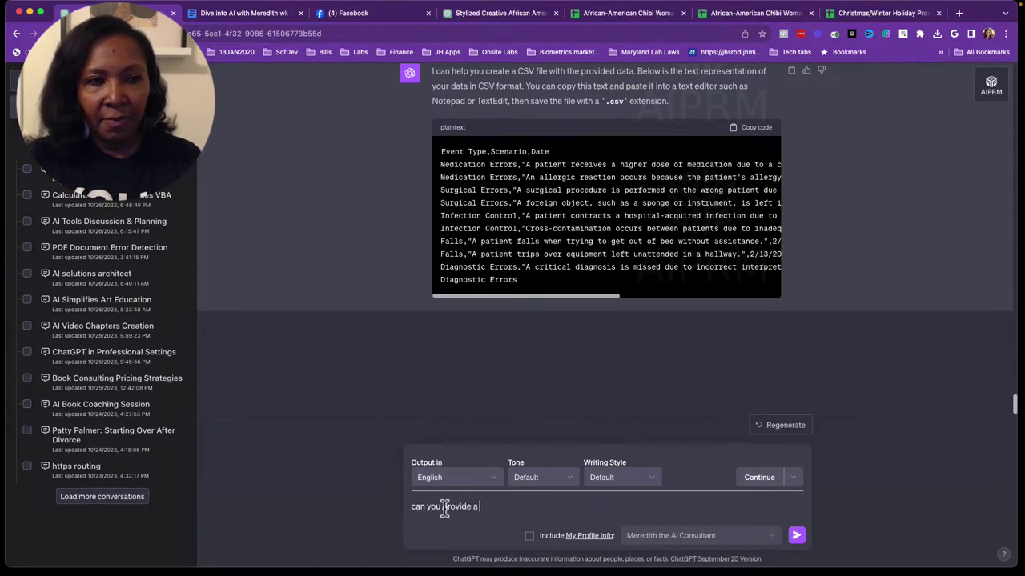
type(" download link?")
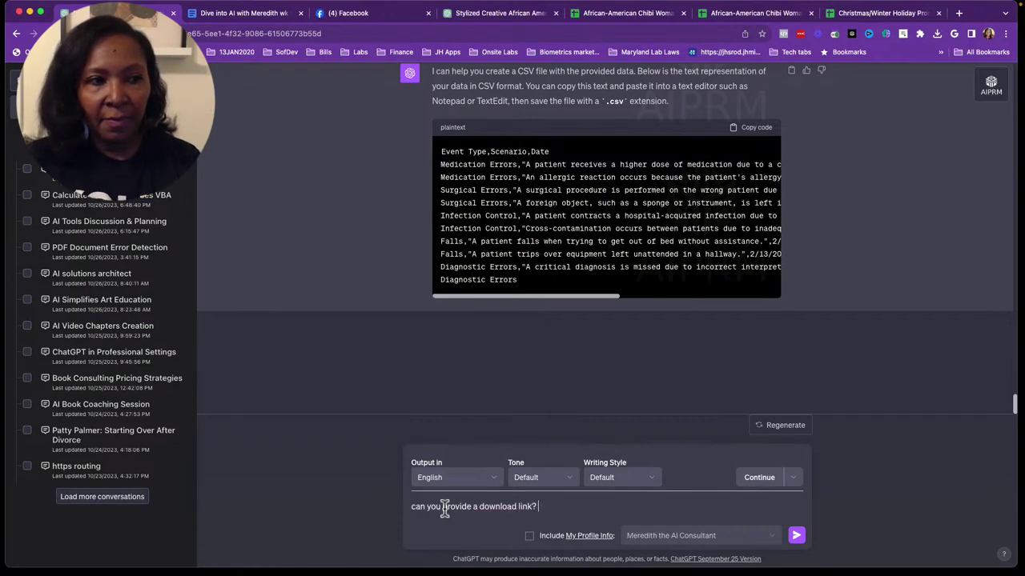
key("Return")
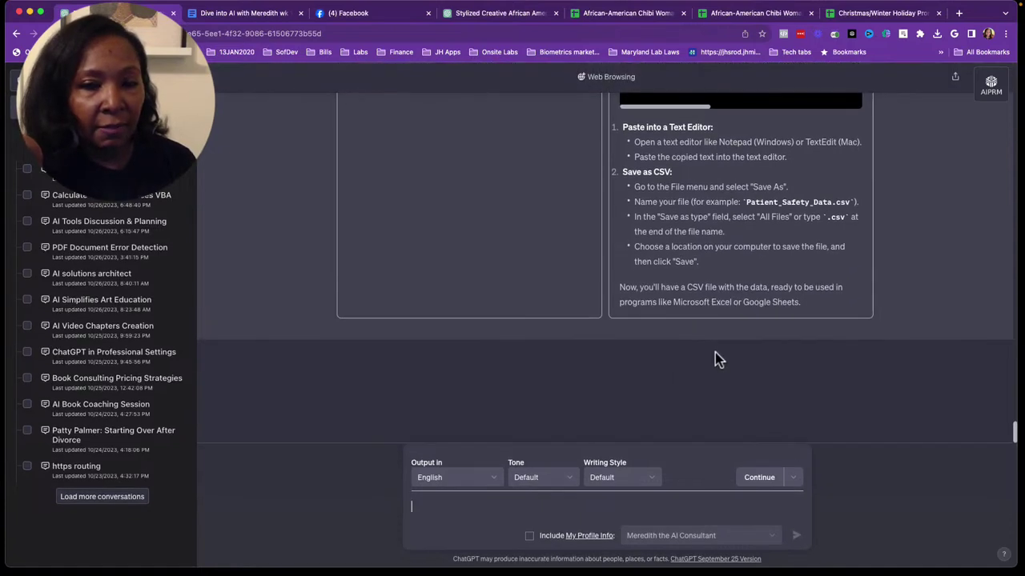
scroll(718, 342, "up", 1)
scroll(718, 342, "up", 1)
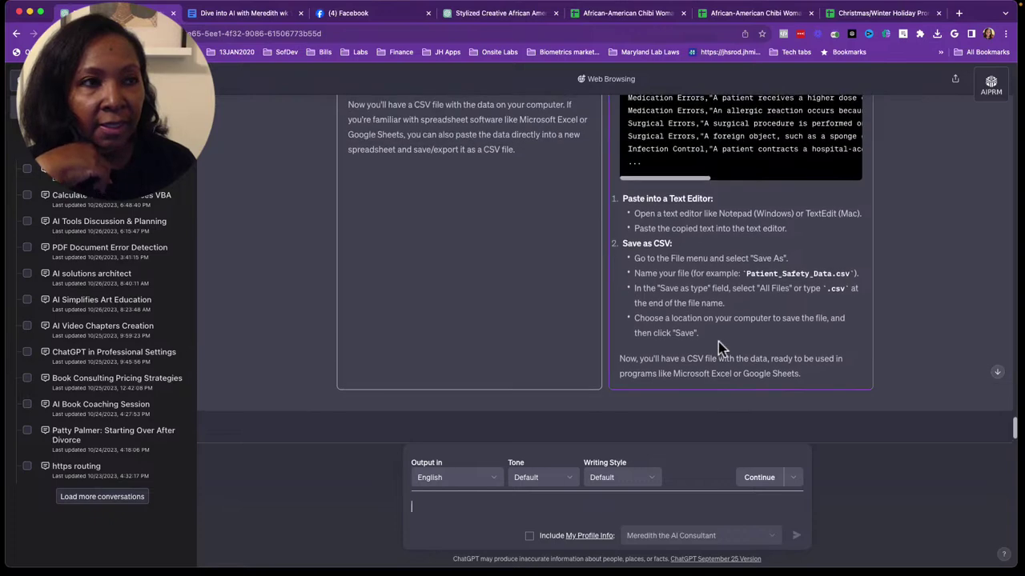
scroll(718, 342, "up", 3)
scroll(718, 341, "up", 2)
scroll(718, 342, "up", 1)
scroll(720, 349, "up", 1)
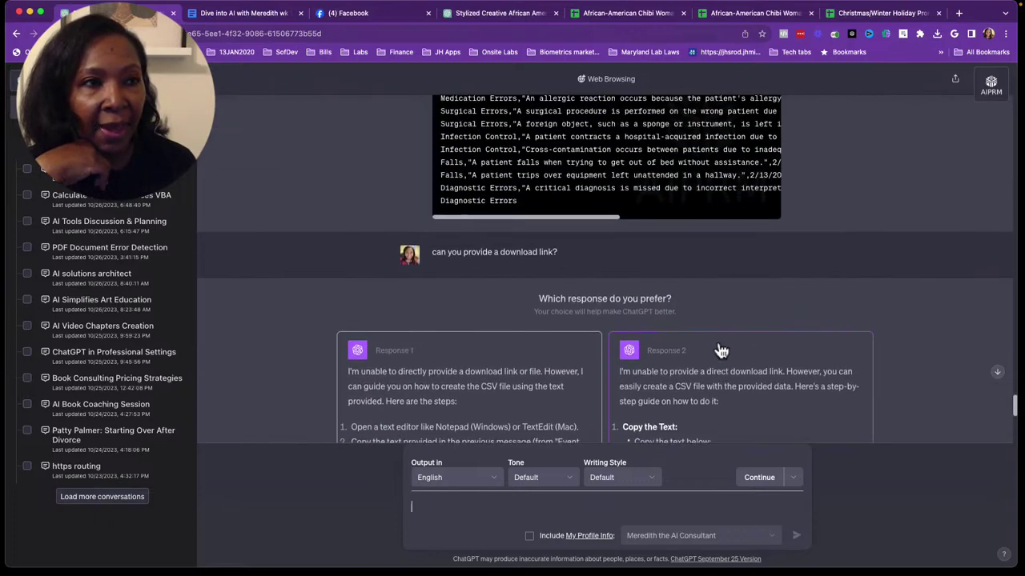
scroll(720, 350, "up", 1)
scroll(720, 350, "up", 1)
scroll(721, 350, "up", 1)
scroll(720, 350, "up", 1)
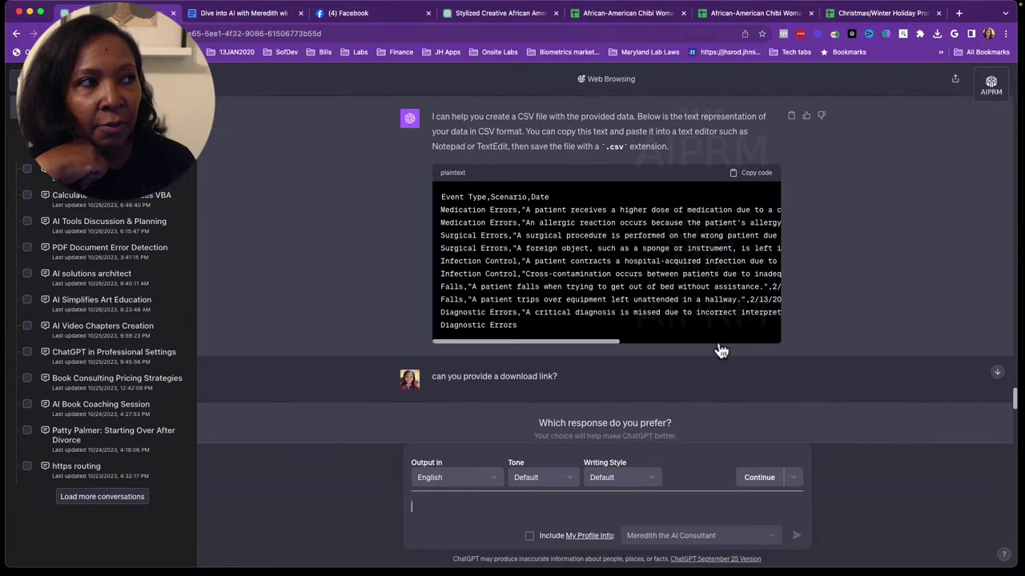
scroll(721, 350, "up", 1)
scroll(720, 350, "up", 1)
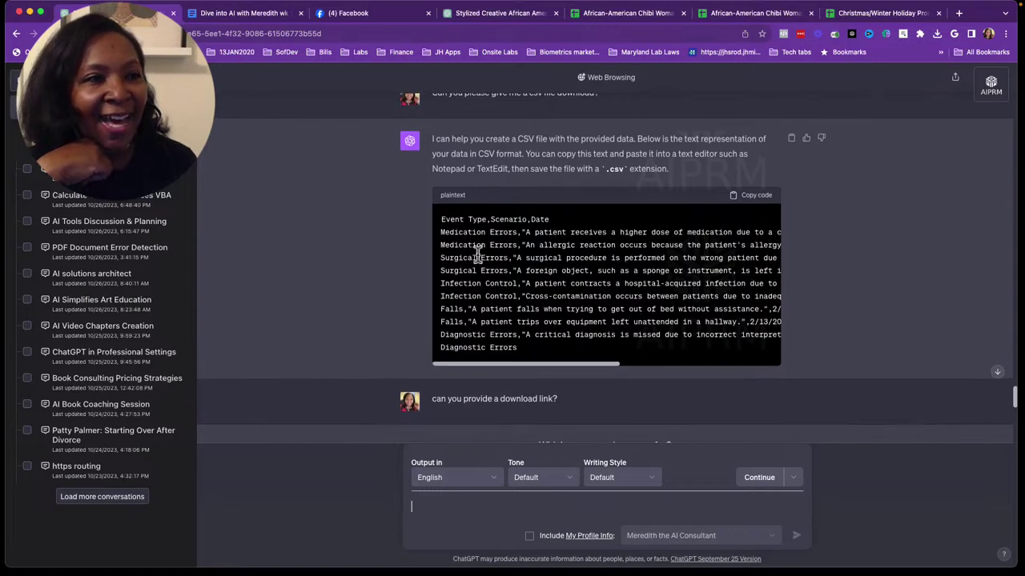
scroll(480, 233, "up", 1)
scroll(485, 241, "up", 3)
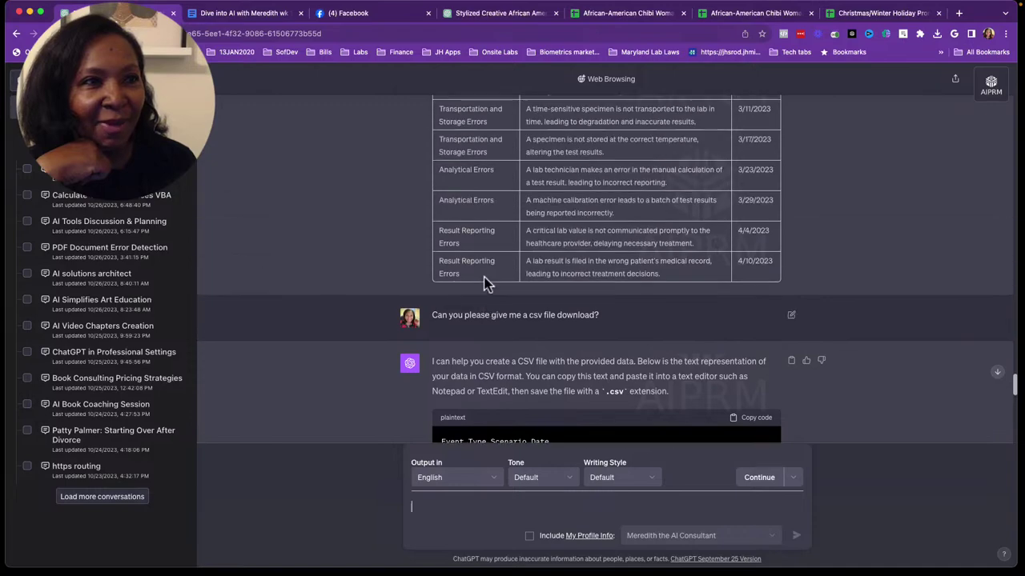
scroll(485, 272, "up", 3)
scroll(485, 282, "up", 2)
scroll(485, 282, "up", 1)
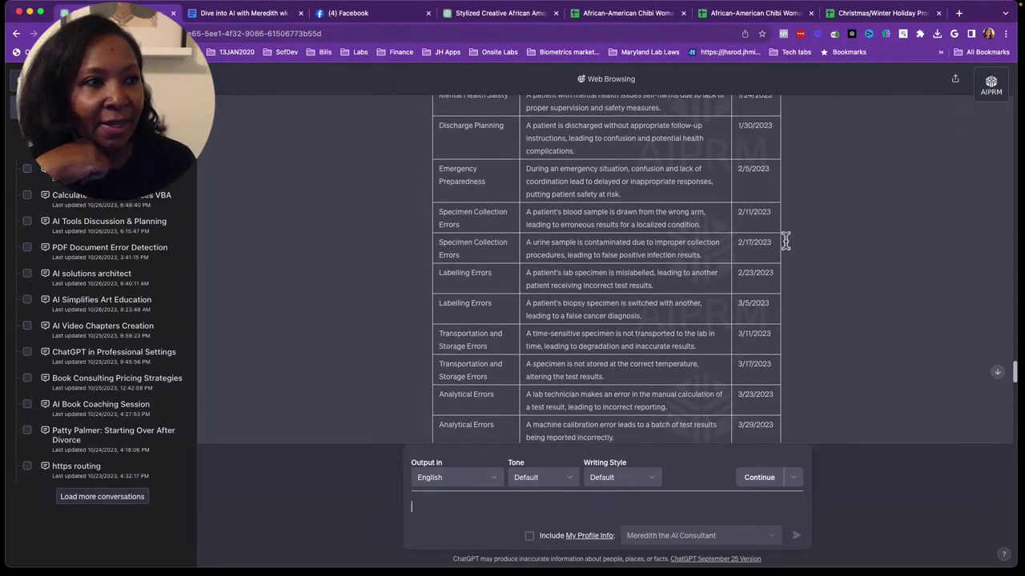
scroll(780, 245, "up", 3)
scroll(768, 245, "up", 3)
scroll(759, 244, "up", 3)
scroll(745, 247, "up", 3)
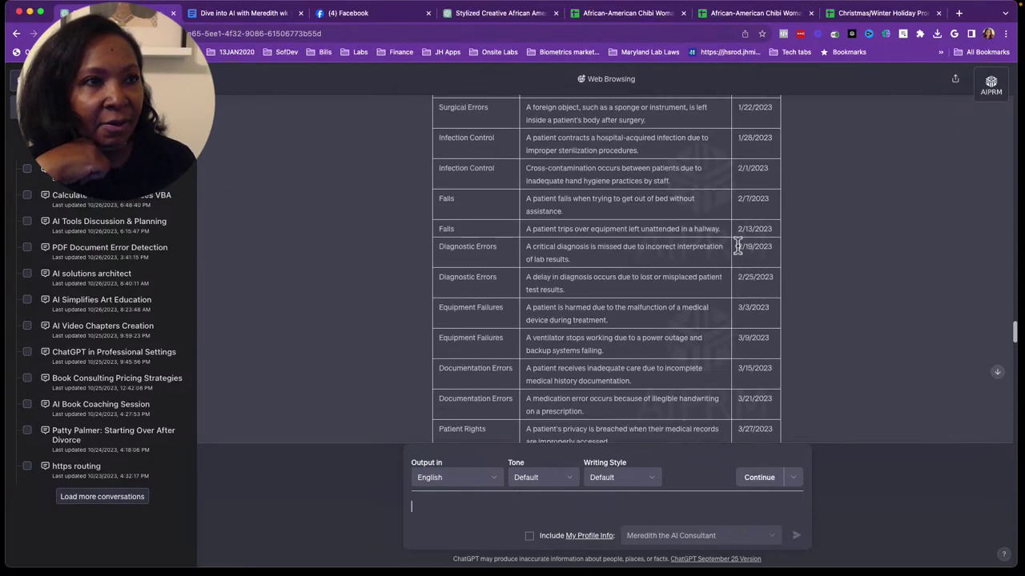
scroll(733, 246, "up", 5)
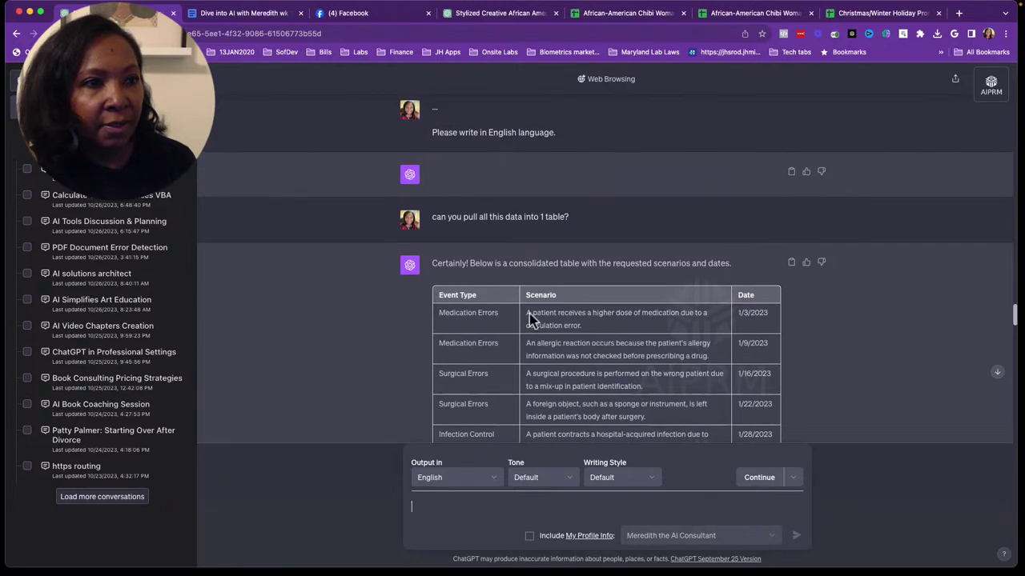
mouse_move(441, 300)
left_mouse_down()
mouse_move(719, 438)
mouse_move(756, 438)
left_mouse_up()
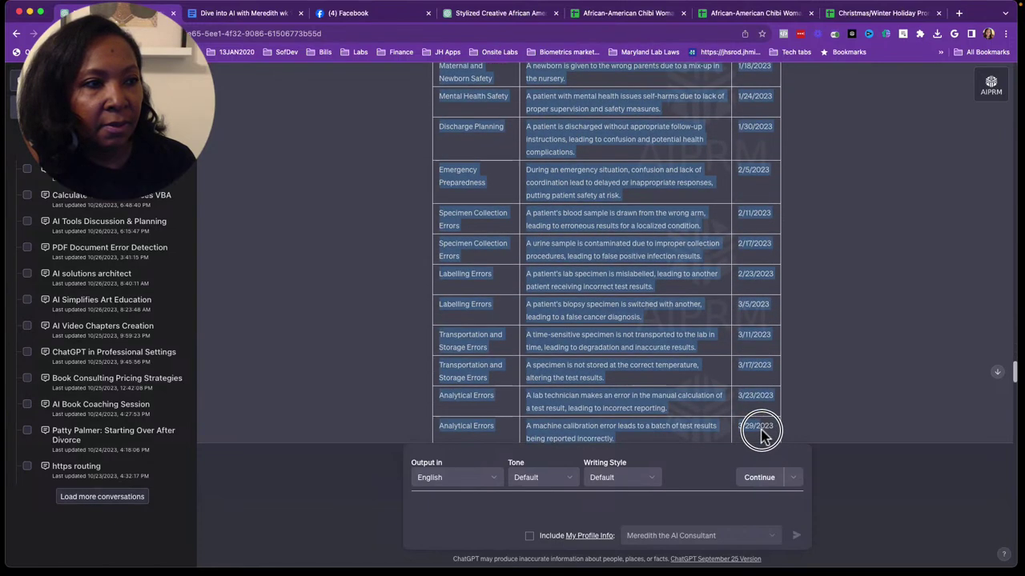
left_click_drag(756, 438, 773, 344)
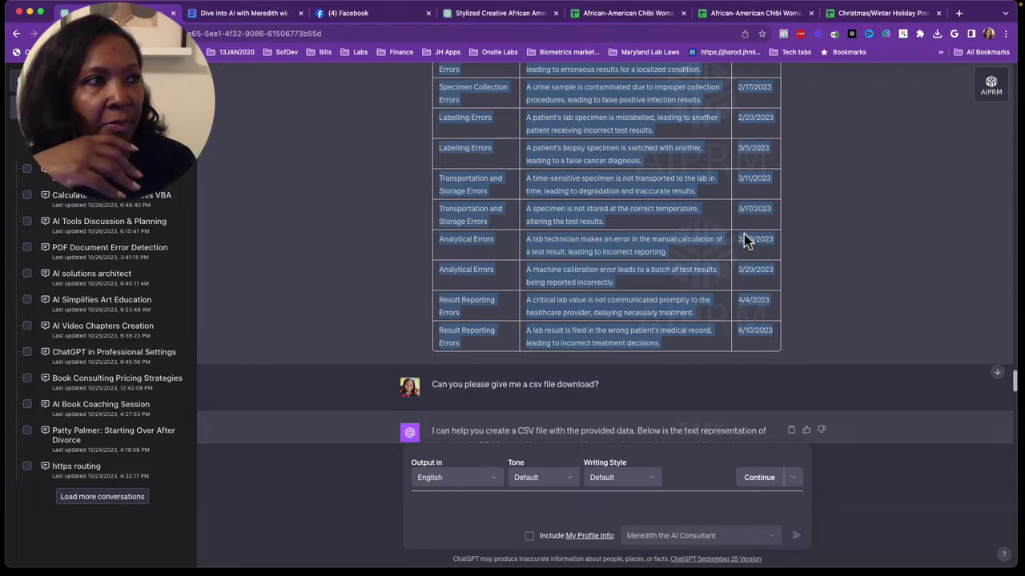
left_click(888, 260)
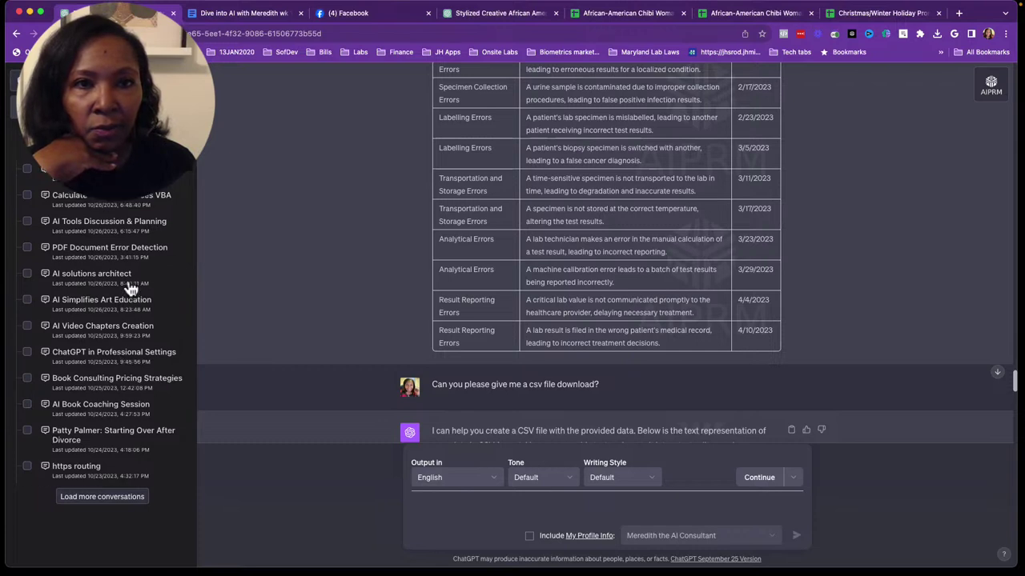
scroll(130, 288, "down", 1)
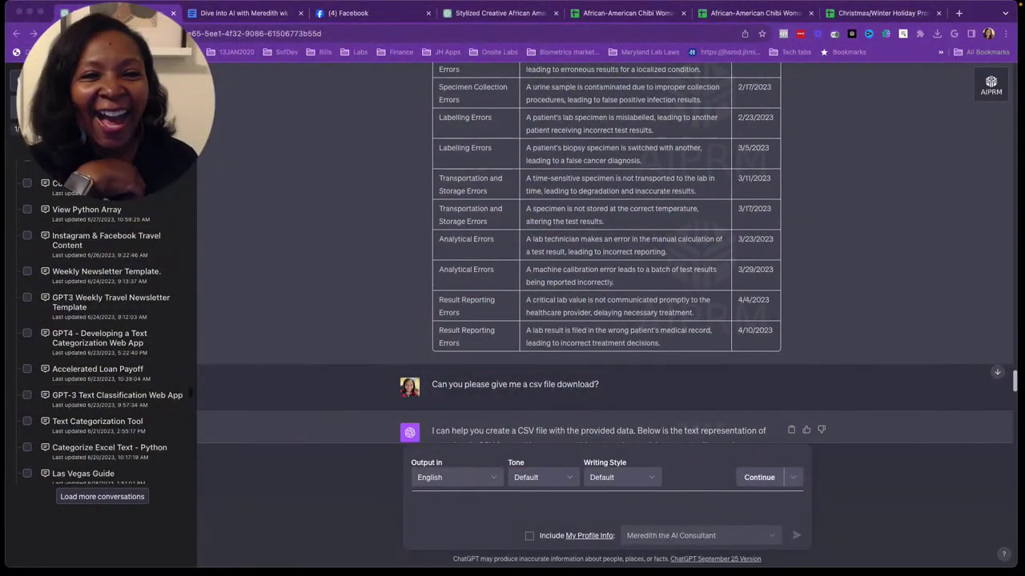
scroll(102, 320, "down", 5)
scroll(102, 320, "down", 5)
scroll(103, 320, "down", 5)
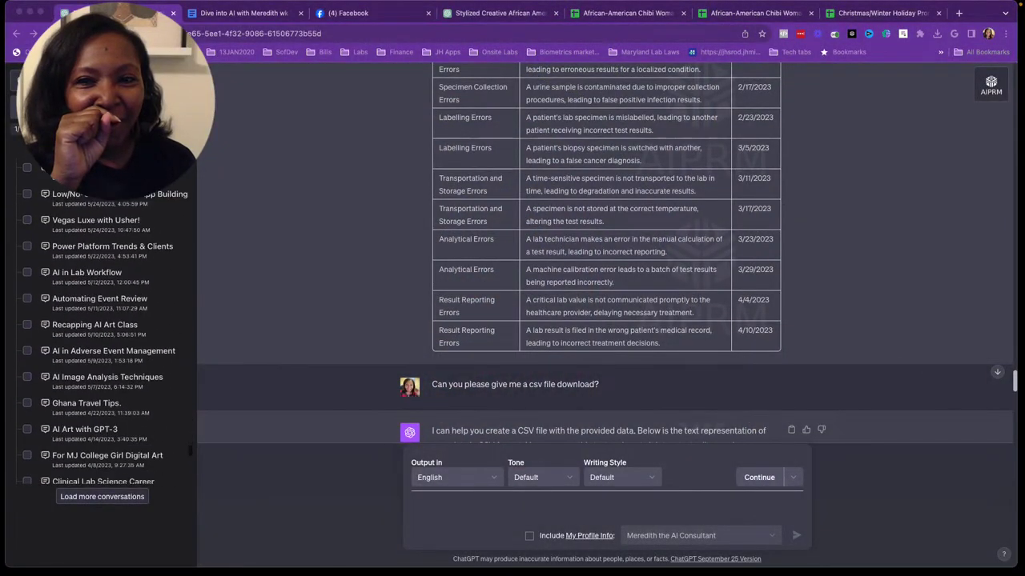
scroll(102, 320, "down", 5)
scroll(102, 321, "down", 5)
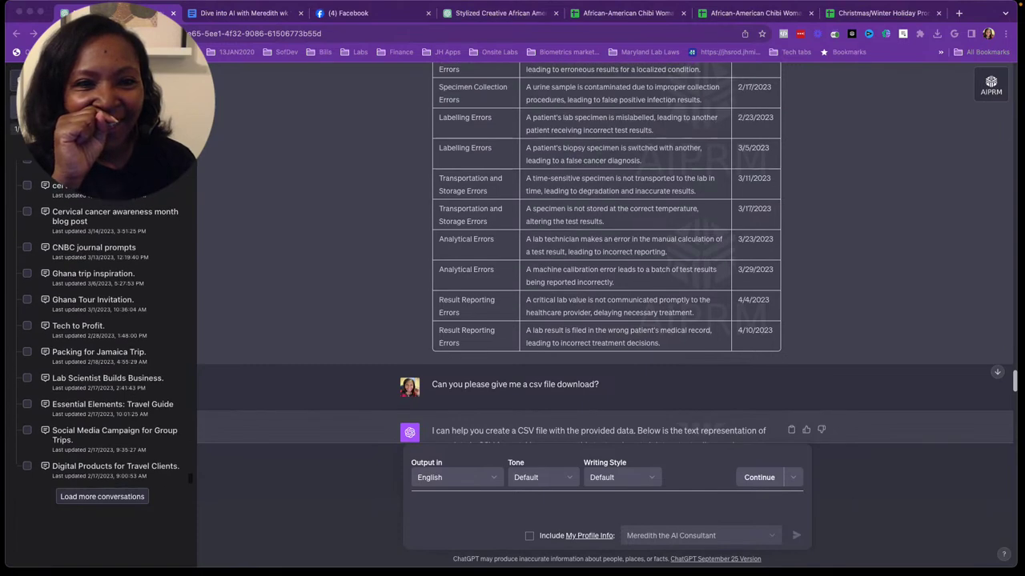
scroll(102, 320, "up", 5)
scroll(103, 320, "up", 5)
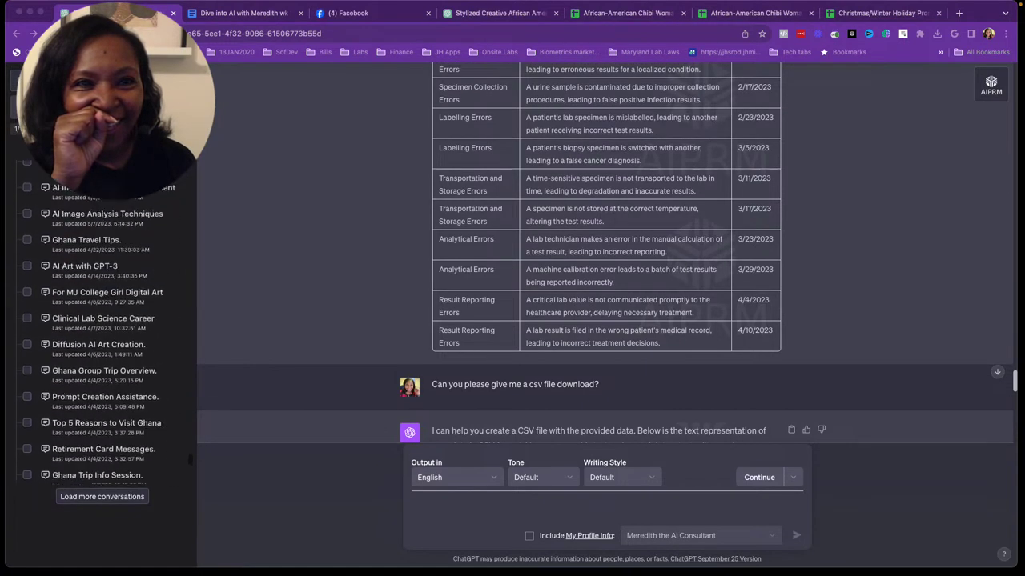
scroll(102, 320, "up", 5)
scroll(103, 321, "up", 5)
scroll(102, 320, "up", 5)
scroll(103, 320, "up", 5)
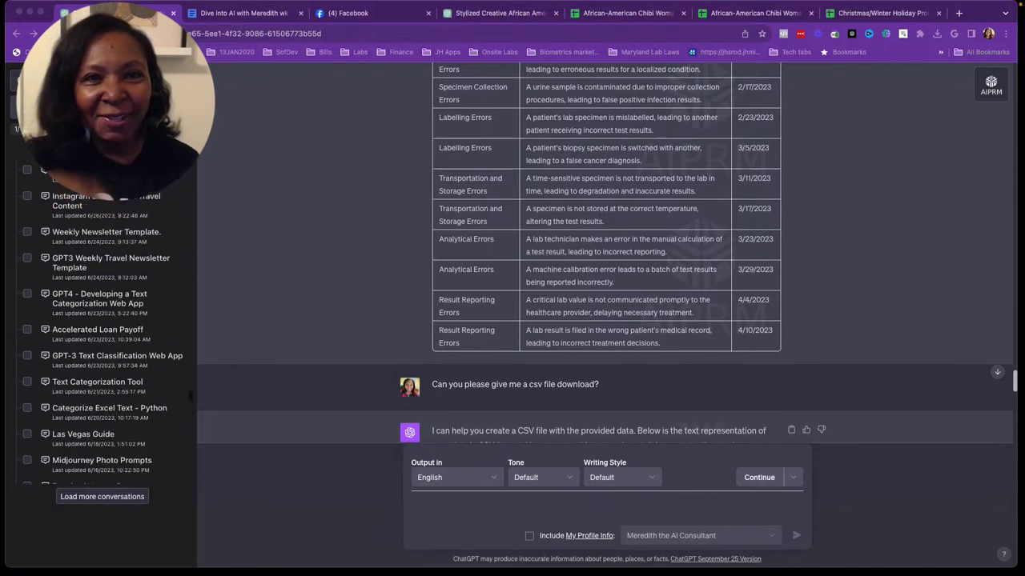
scroll(103, 321, "up", 5)
scroll(102, 320, "up", 3)
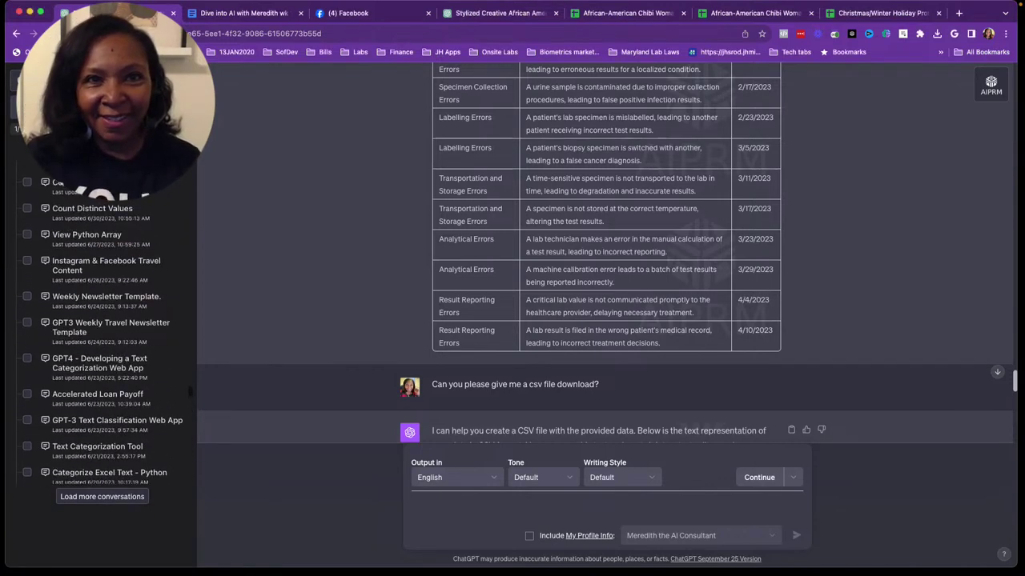
scroll(103, 320, "up", 5)
scroll(102, 320, "up", 5)
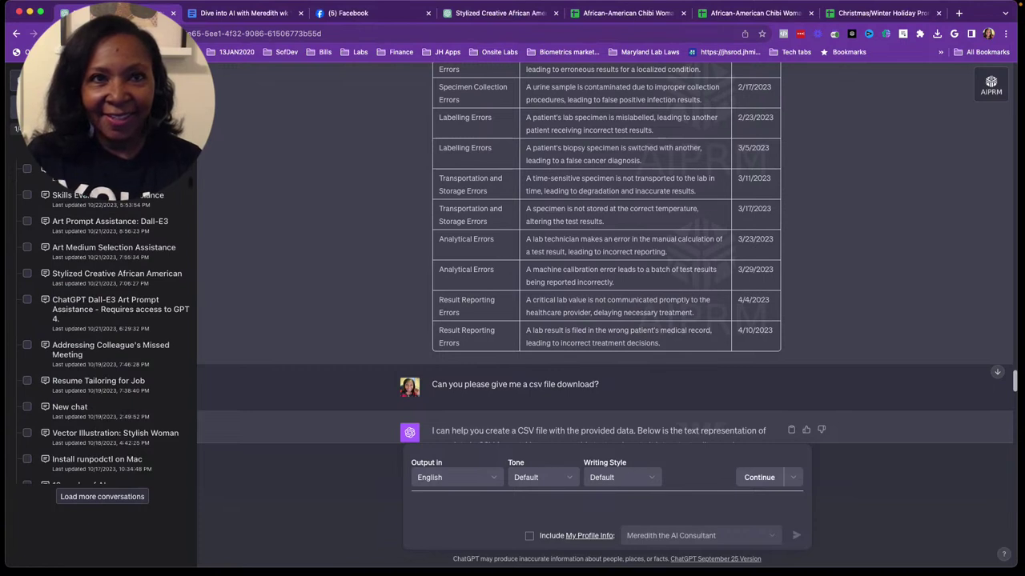
scroll(103, 320, "up", 5)
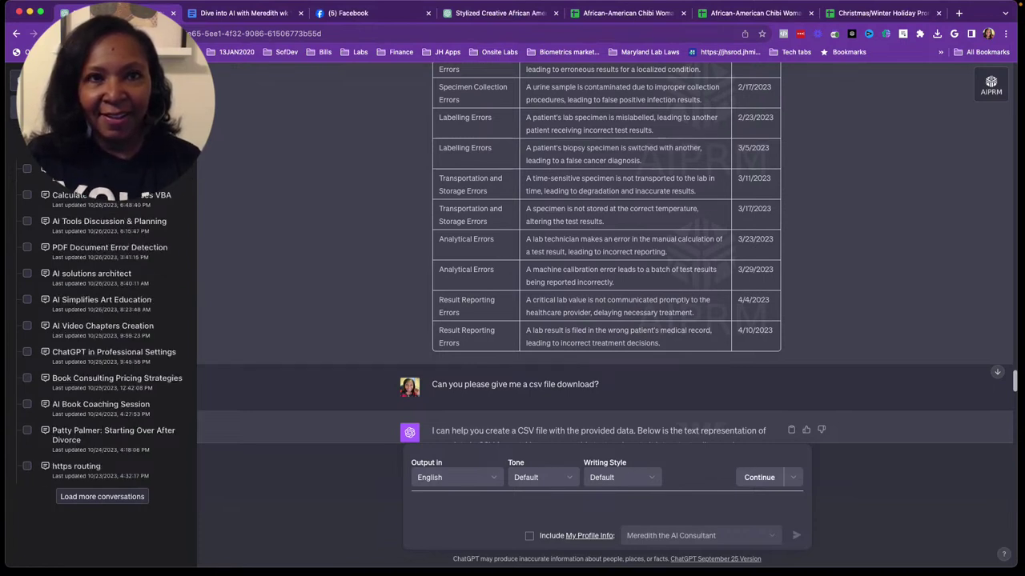
scroll(103, 320, "up", 5)
scroll(103, 320, "up", 5)
scroll(103, 320, "down", 10)
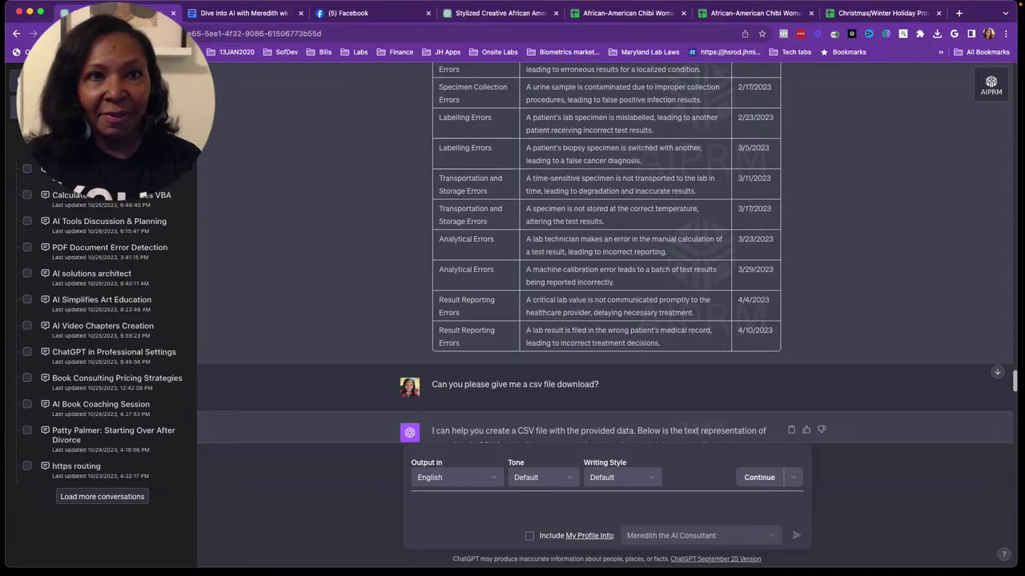
scroll(103, 320, "down", 5)
scroll(103, 320, "down", 5)
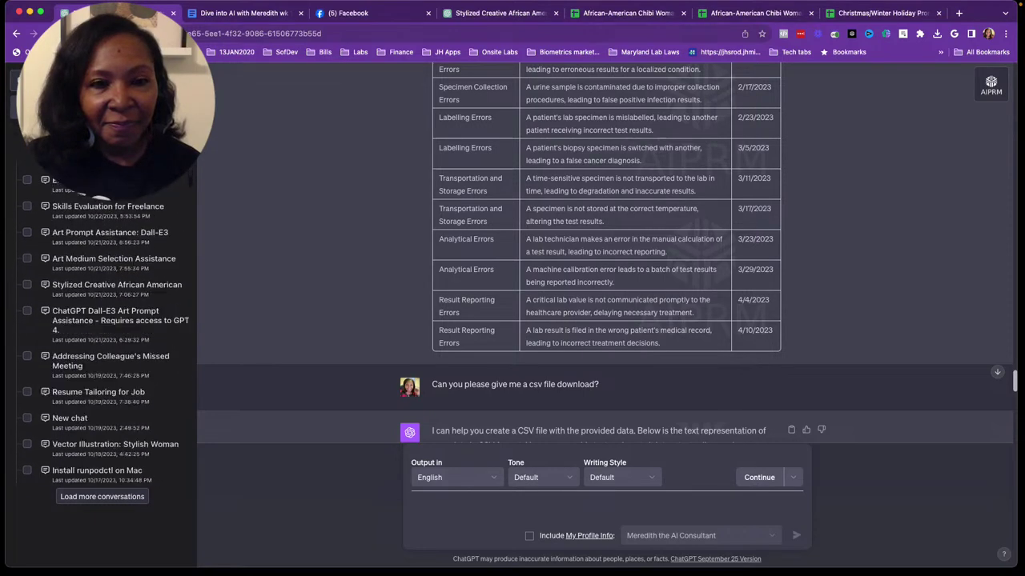
scroll(102, 320, "down", 5)
scroll(102, 320, "down", 1)
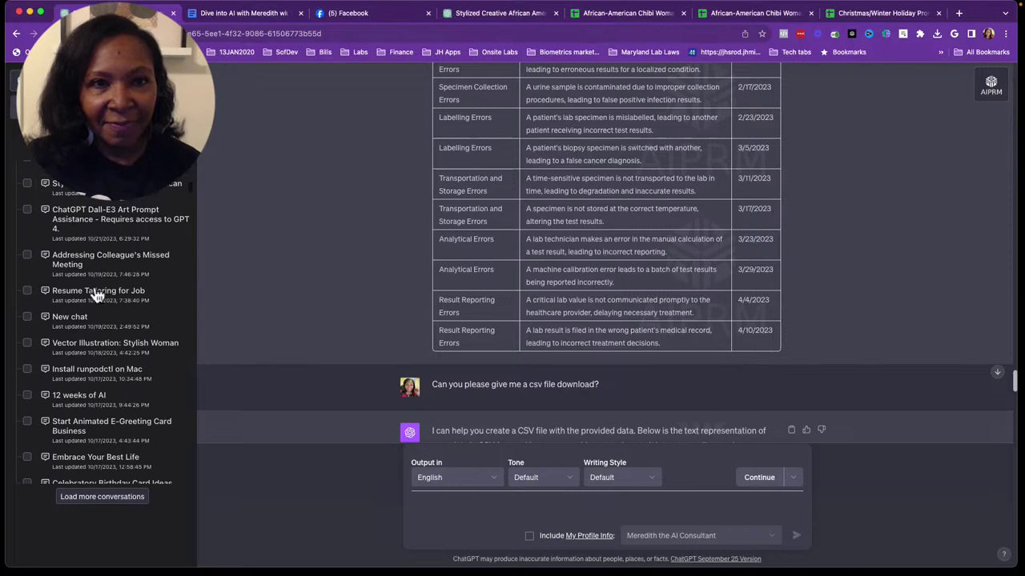
scroll(94, 296, "down", 5)
scroll(94, 296, "down", 2)
scroll(94, 296, "down", 2)
scroll(95, 296, "down", 2)
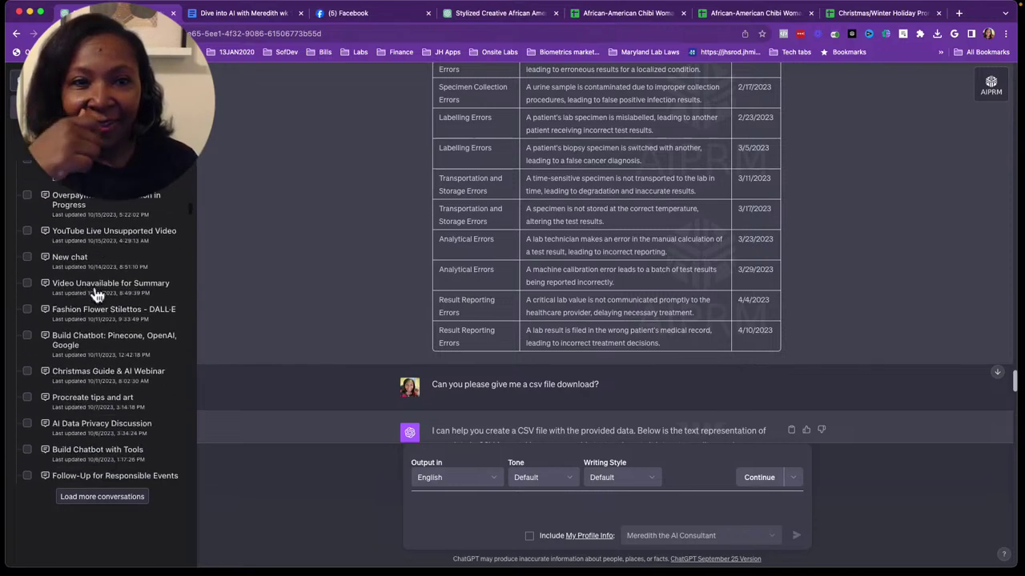
scroll(94, 294, "down", 2)
scroll(95, 294, "down", 4)
scroll(94, 294, "down", 6)
scroll(94, 295, "down", 1)
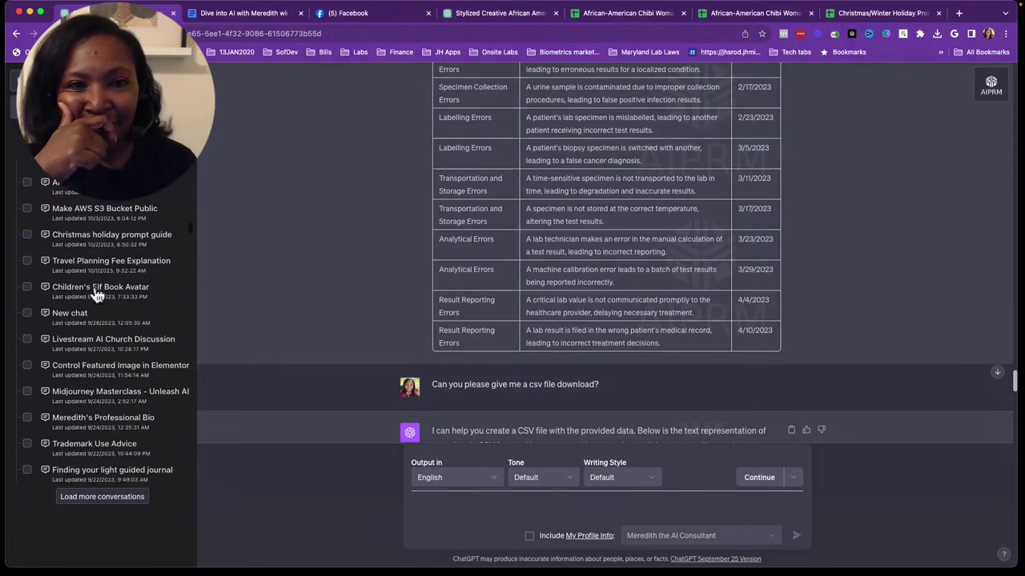
scroll(95, 295, "down", 5)
scroll(95, 295, "down", 4)
scroll(95, 295, "down", 4)
scroll(95, 295, "down", 2)
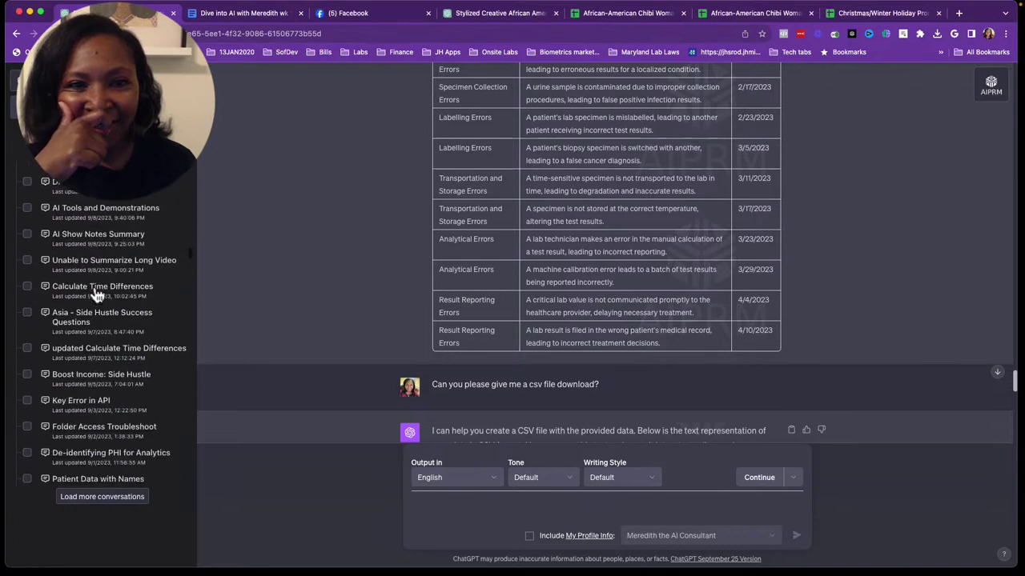
scroll(95, 295, "down", 4)
scroll(94, 295, "down", 2)
scroll(95, 295, "down", 2)
scroll(95, 294, "down", 2)
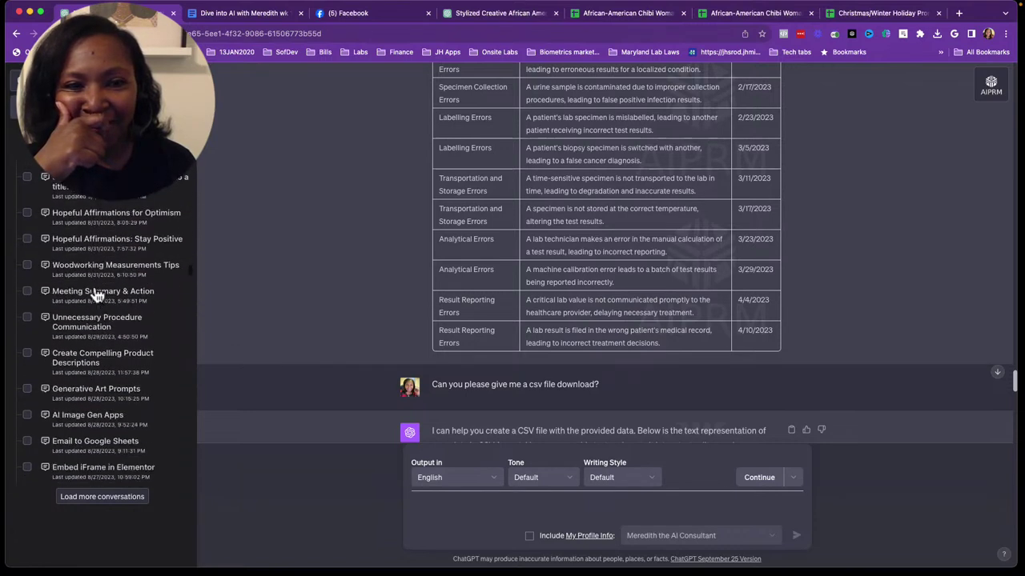
scroll(95, 295, "down", 3)
scroll(94, 294, "down", 2)
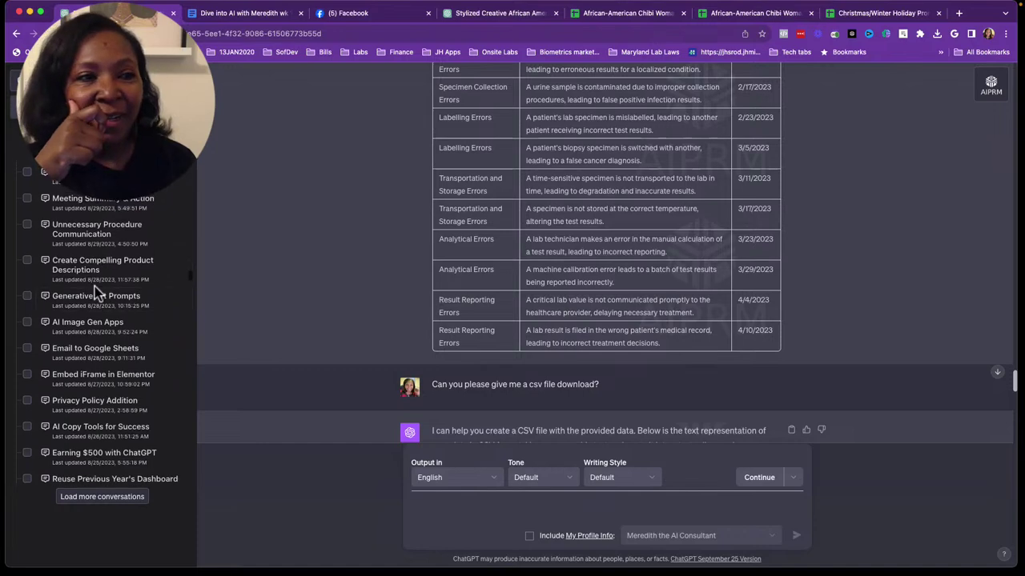
scroll(570, 267, "up", 6)
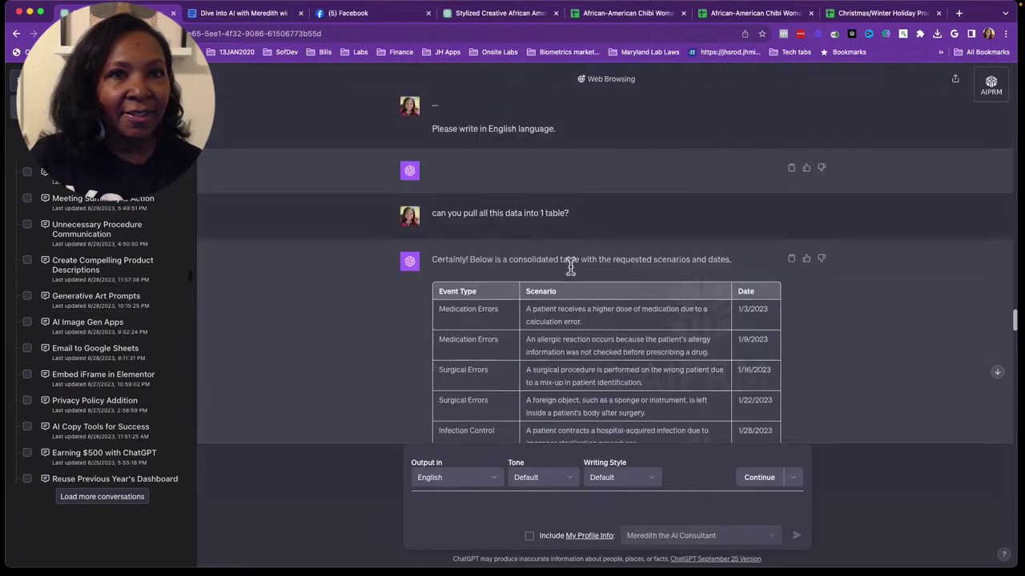
scroll(570, 267, "up", 5)
scroll(400, 232, "up", 5)
In a new chat, ask ChatGPT for an Excel formula converting minutes to days
left_click(104, 80)
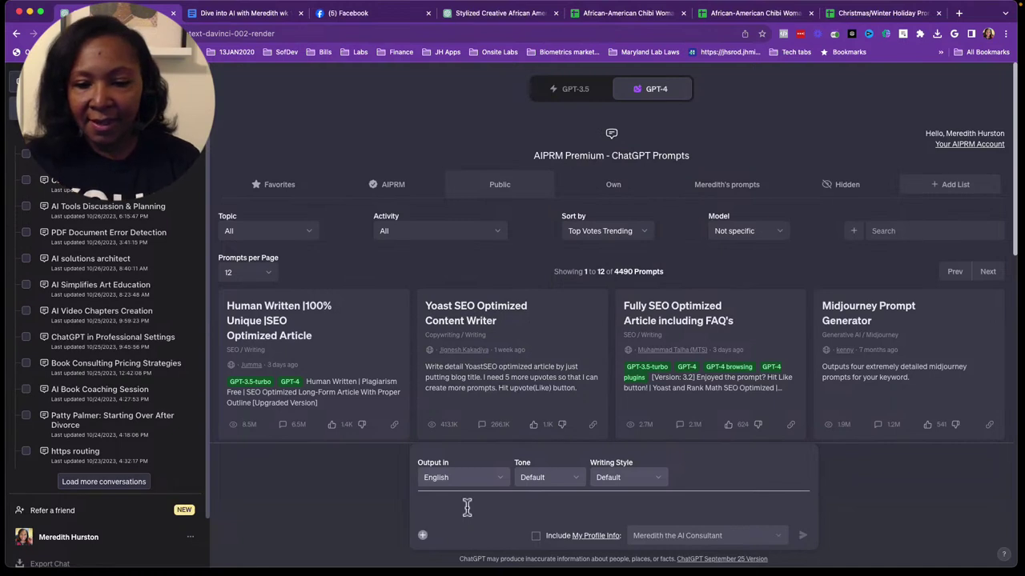
type("can you please ")
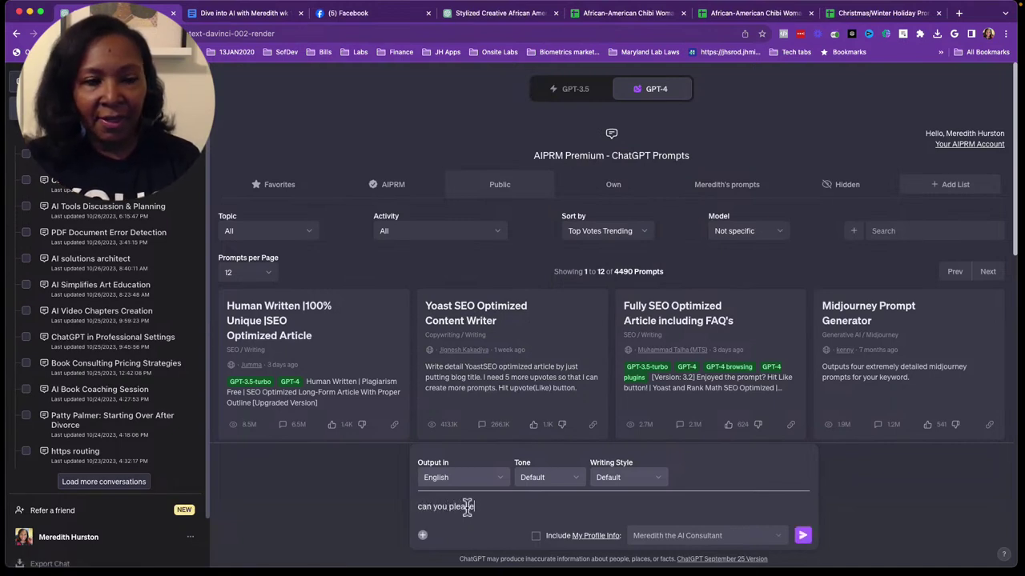
type("i")
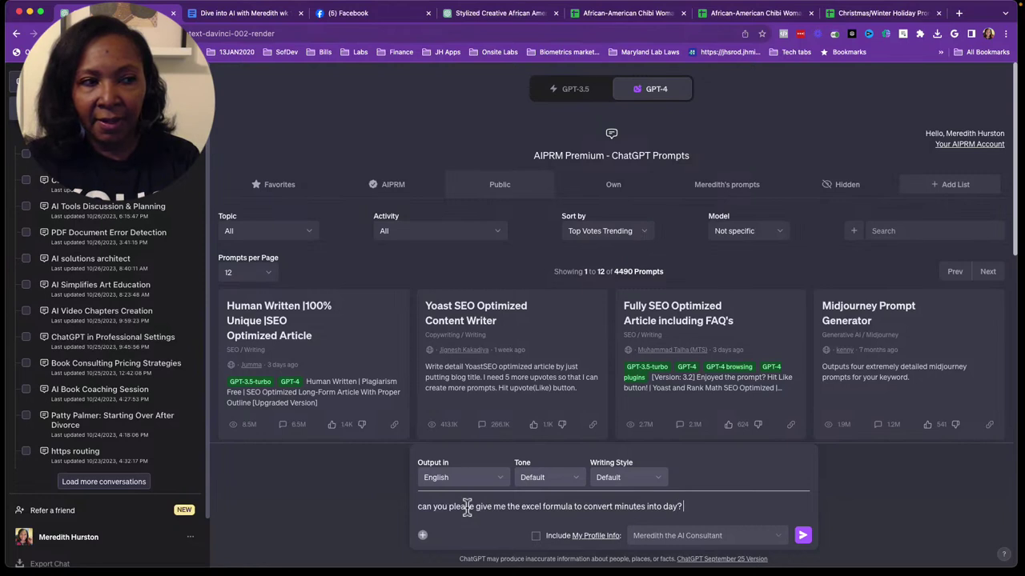
key("Return")
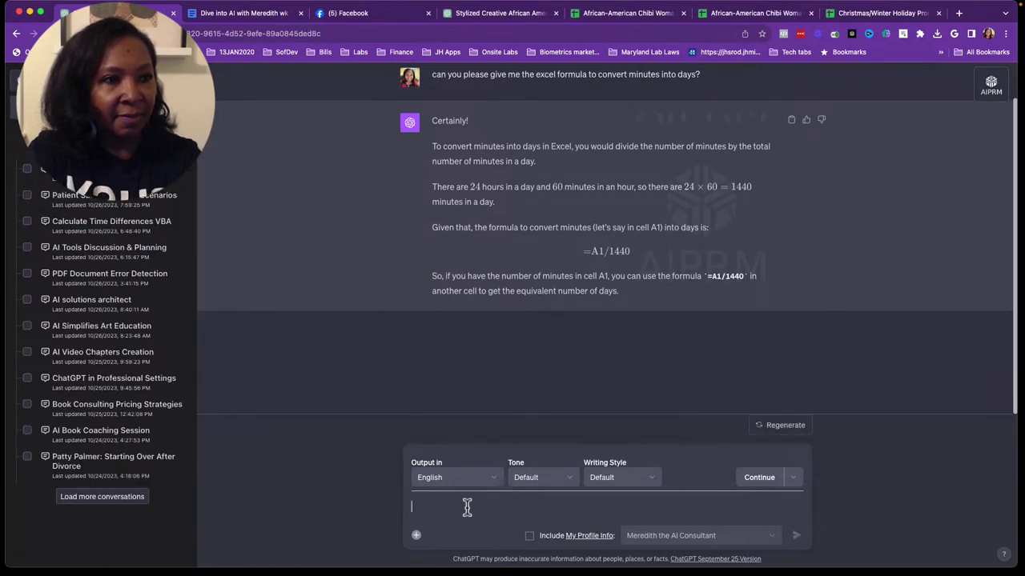
Scroll the sidebar chat history down to the older June conversations
scroll(606, 290, "up", 1)
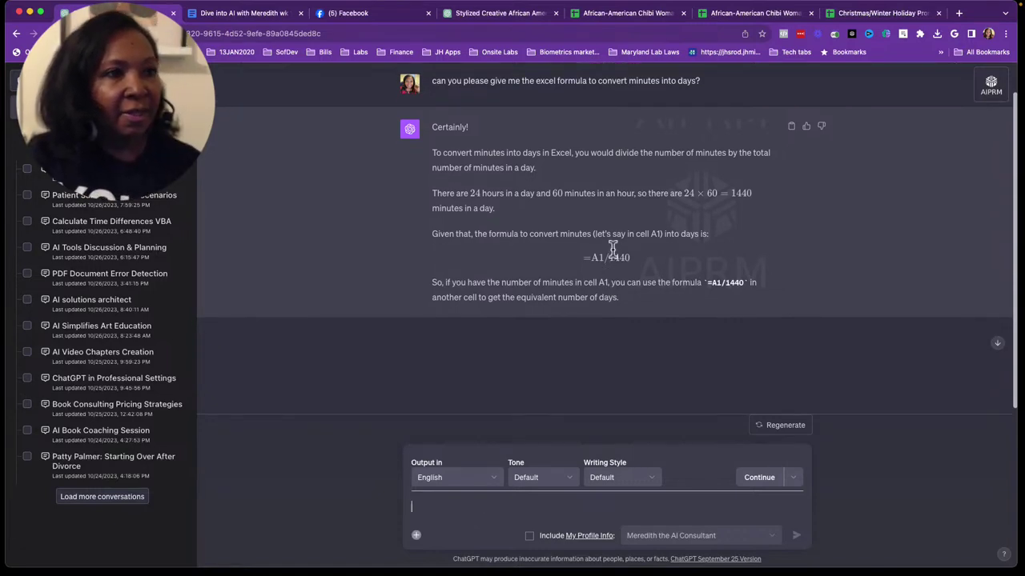
scroll(613, 249, "down", 1)
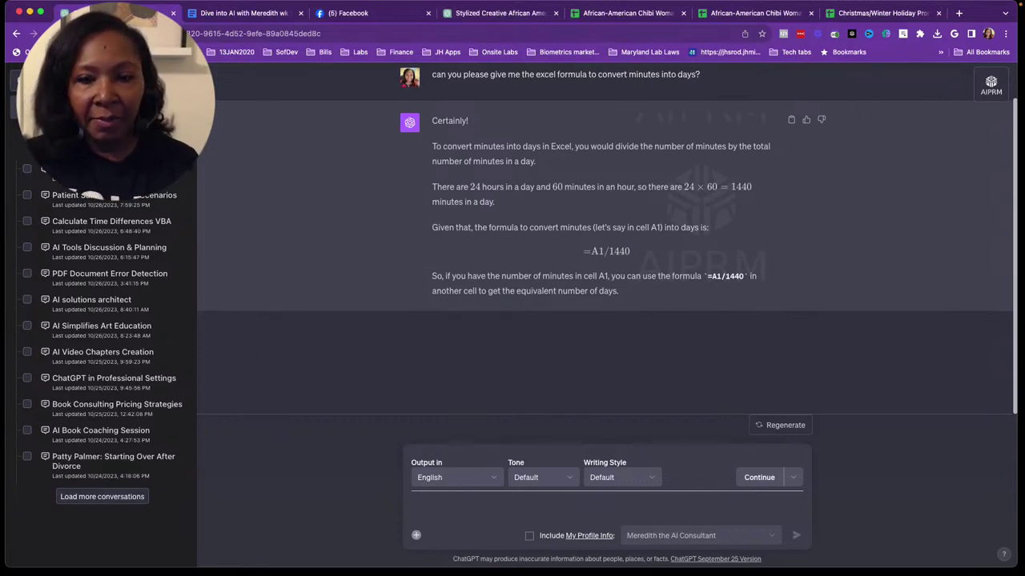
scroll(104, 320, "down", 10)
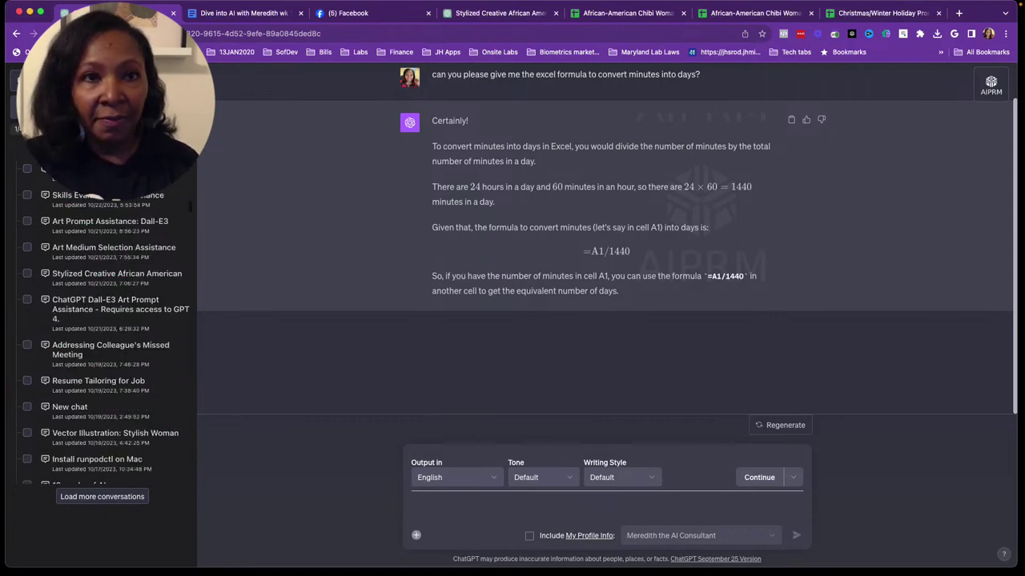
scroll(89, 293, "down", 1)
scroll(90, 293, "down", 1)
scroll(89, 293, "down", 3)
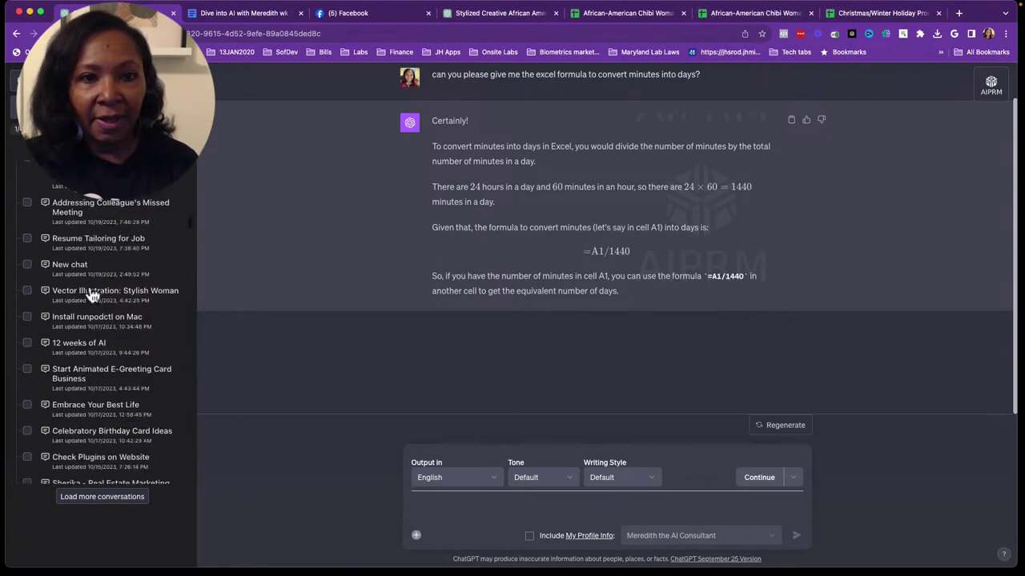
scroll(92, 296, "down", 2)
scroll(92, 297, "down", 1)
scroll(92, 297, "up", 1)
scroll(92, 296, "up", 5)
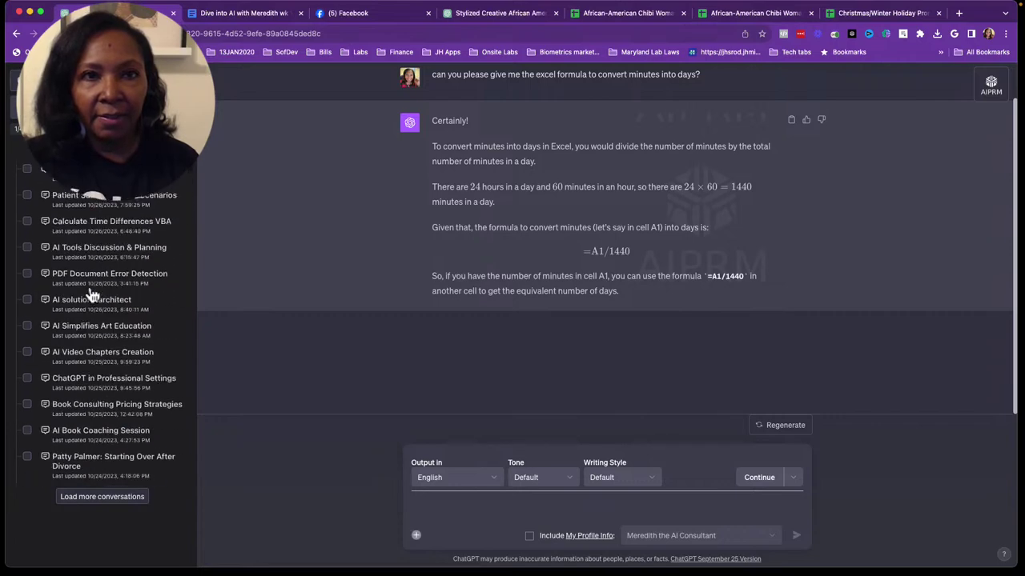
scroll(92, 296, "down", 3)
scroll(92, 296, "up", 5)
scroll(92, 296, "down", 10)
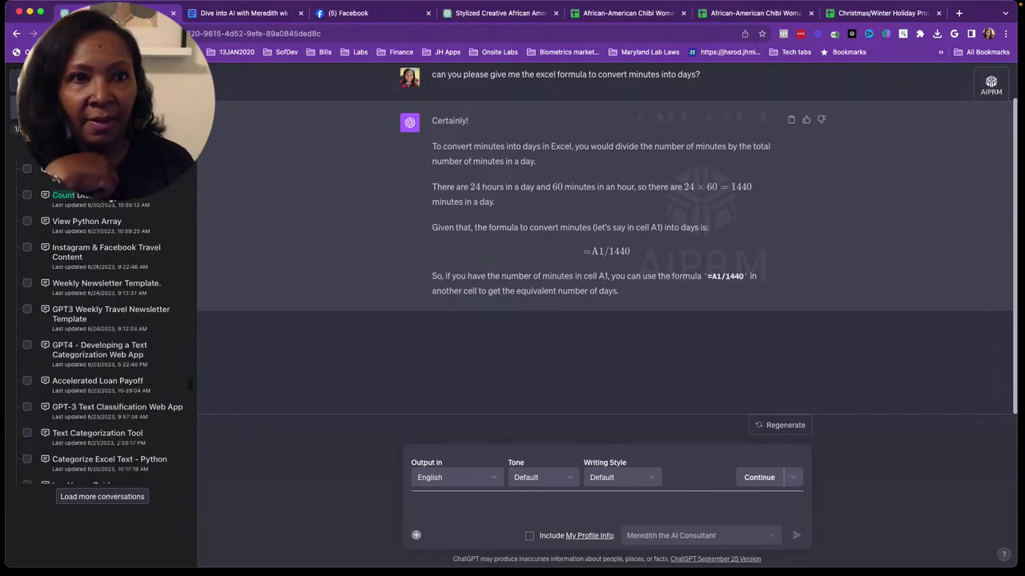
left_click(53, 180)
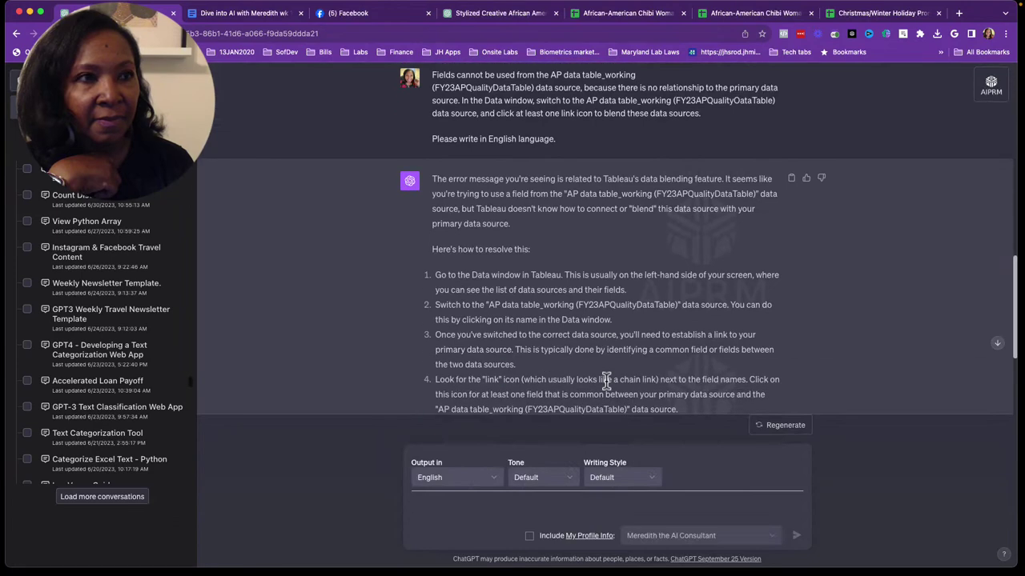
scroll(606, 381, "down", 2)
scroll(606, 382, "down", 3)
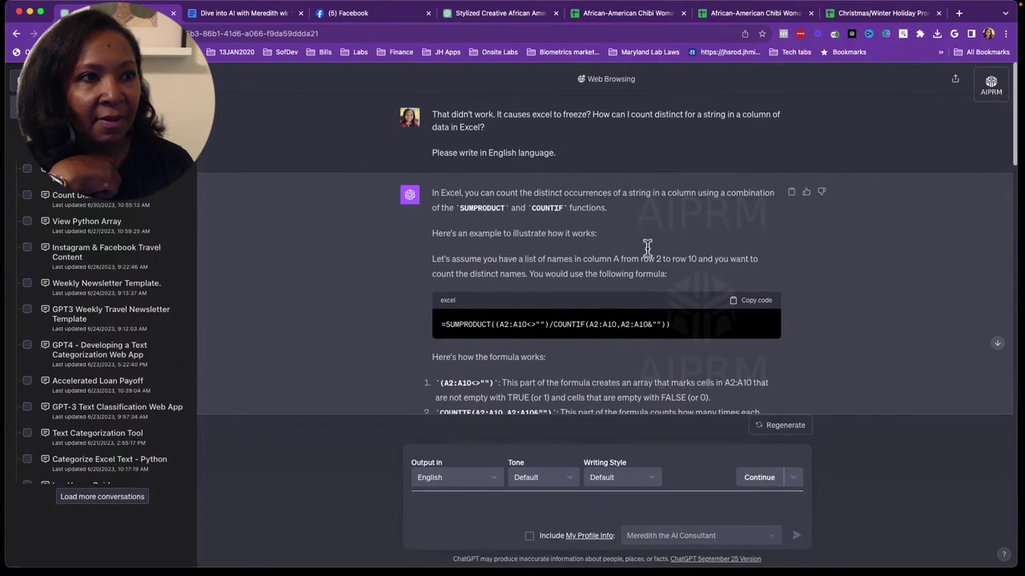
scroll(648, 254, "down", 1)
scroll(650, 255, "down", 1)
scroll(650, 255, "down", 2)
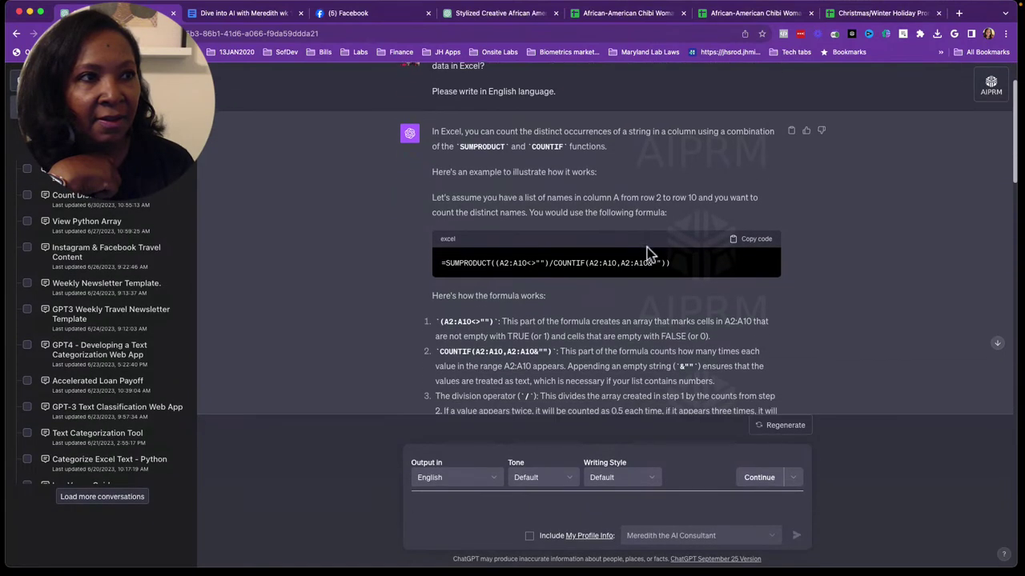
scroll(651, 254, "down", 1)
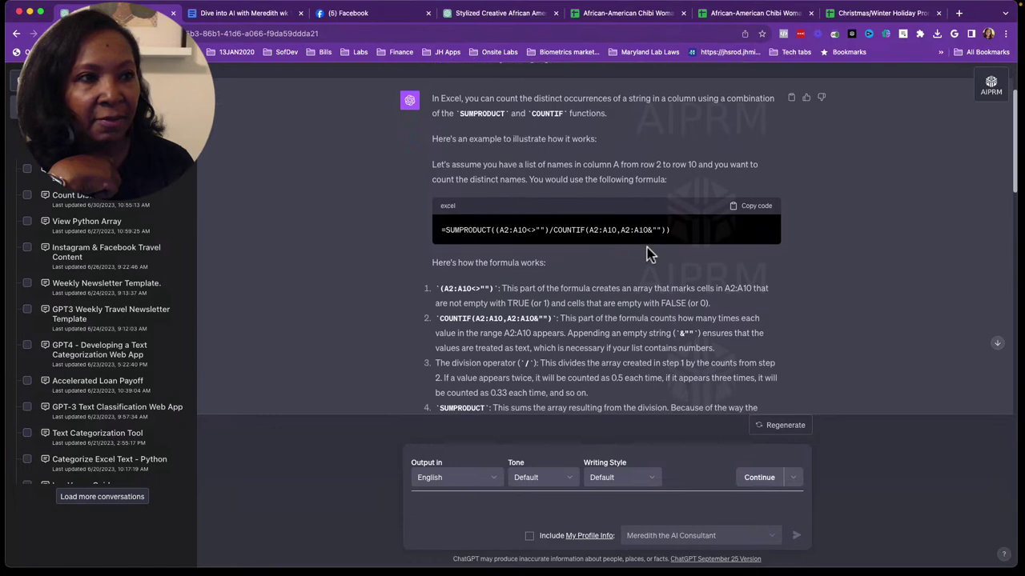
scroll(649, 254, "up", 2)
scroll(646, 247, "up", 1)
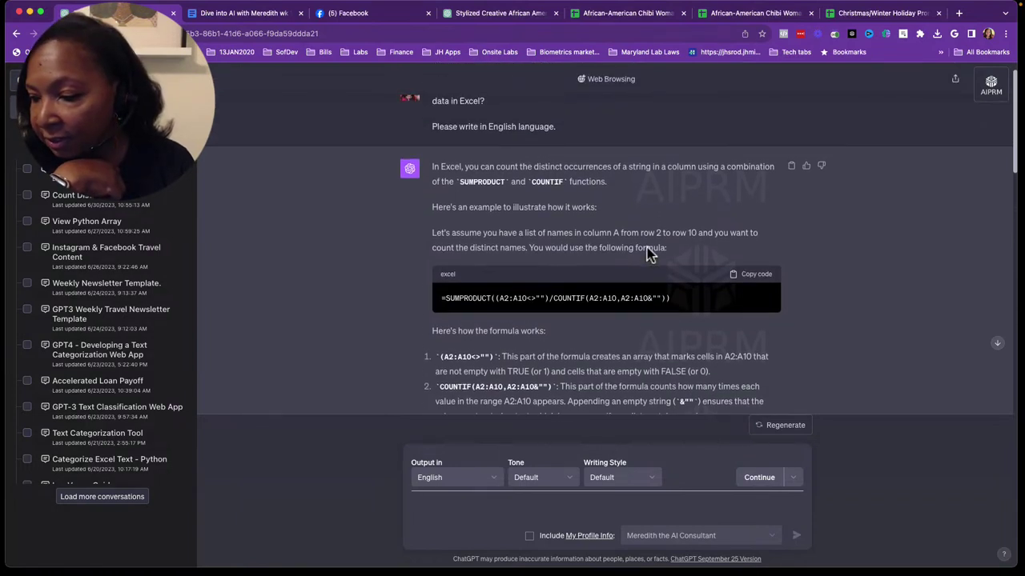
scroll(647, 248, "up", 1)
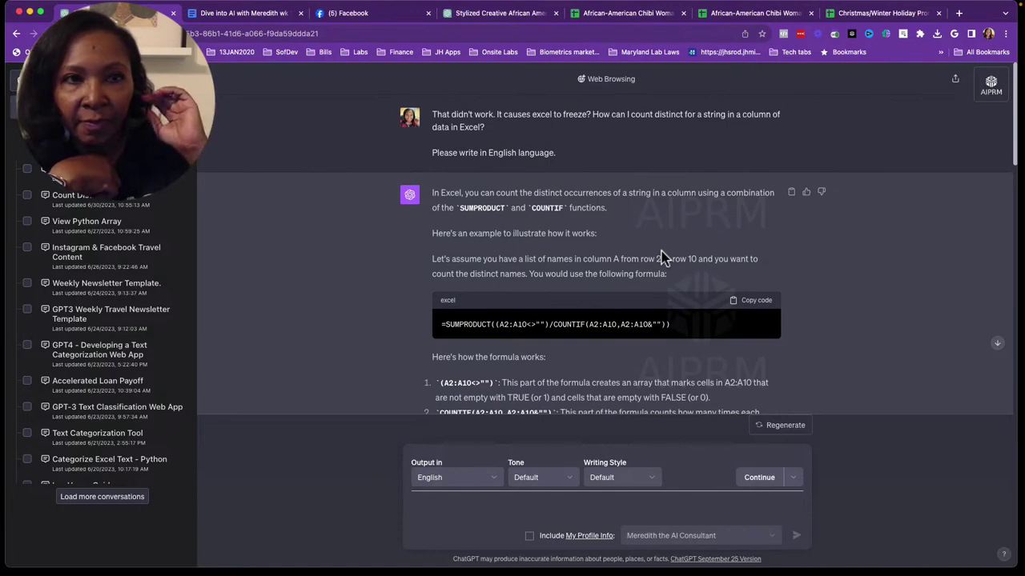
left_click(130, 204)
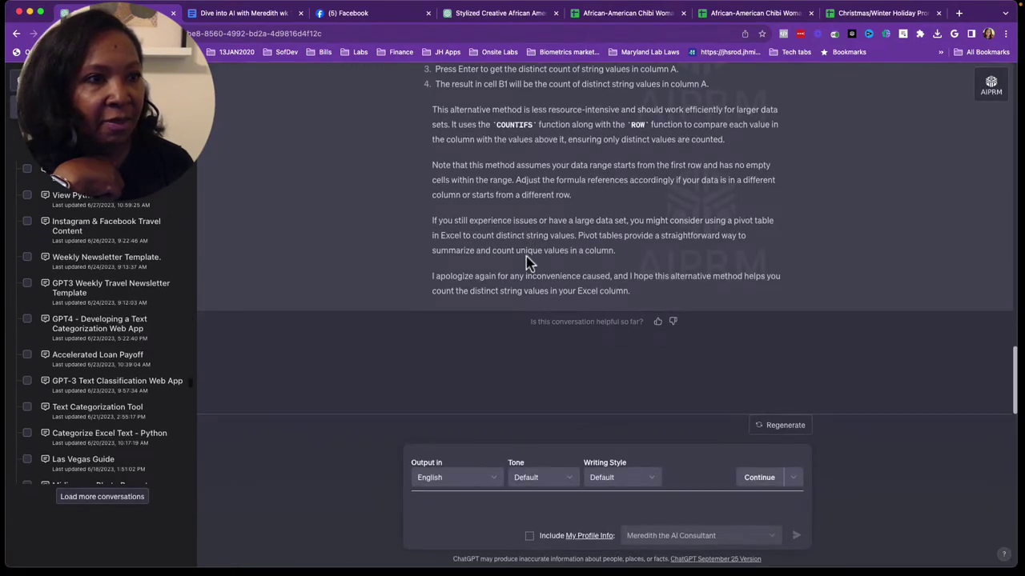
scroll(526, 257, "up", 3)
scroll(525, 257, "up", 3)
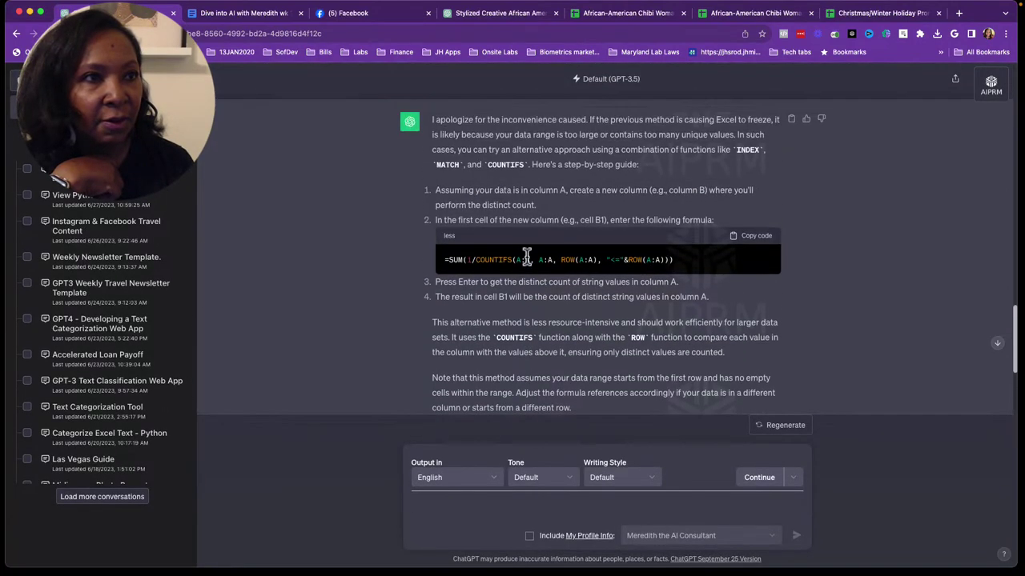
scroll(526, 256, "up", 1)
scroll(526, 256, "up", 2)
scroll(526, 256, "up", 1)
scroll(526, 256, "up", 1)
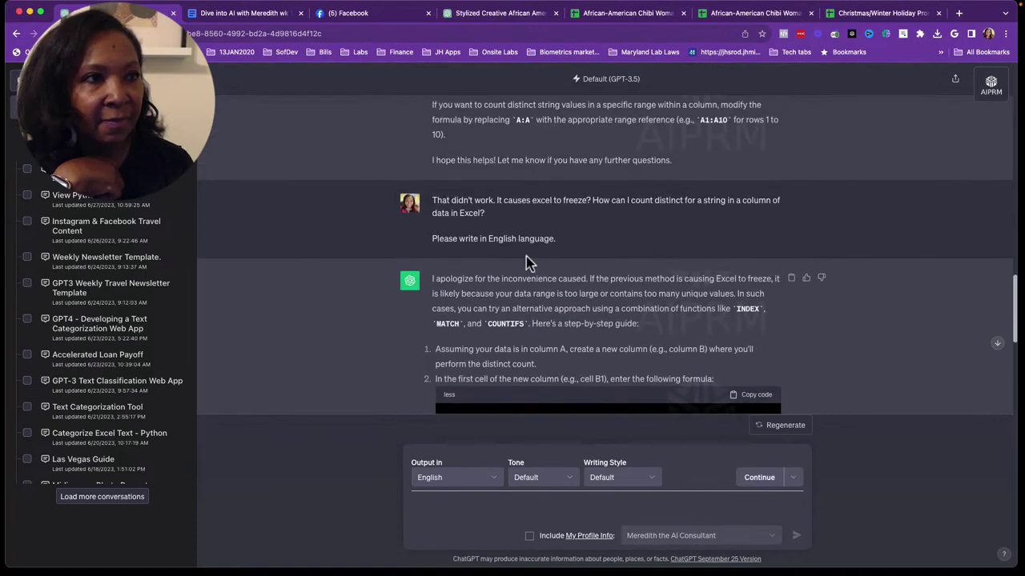
scroll(526, 256, "up", 2)
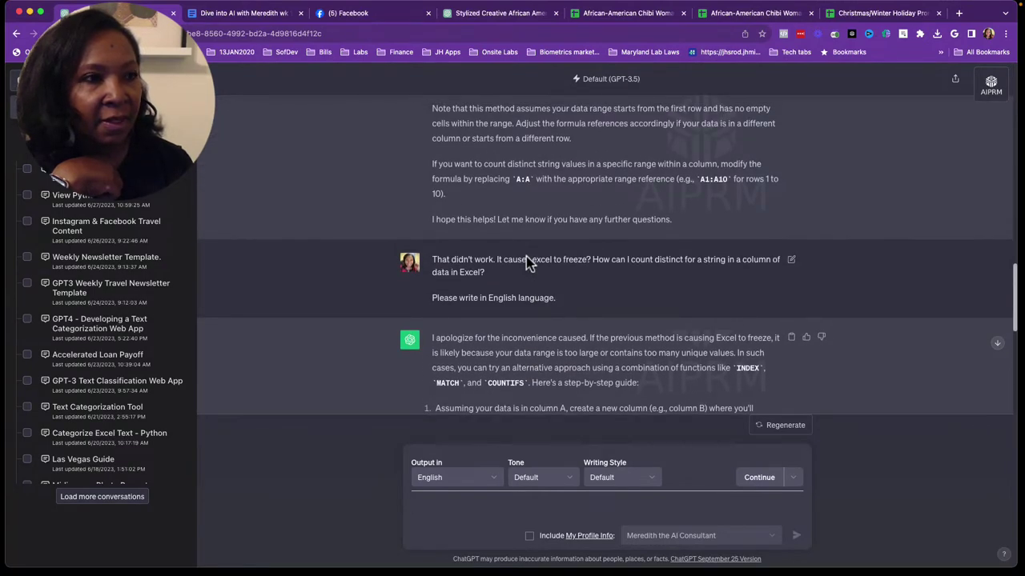
scroll(526, 257, "down", 1)
scroll(528, 257, "down", 3)
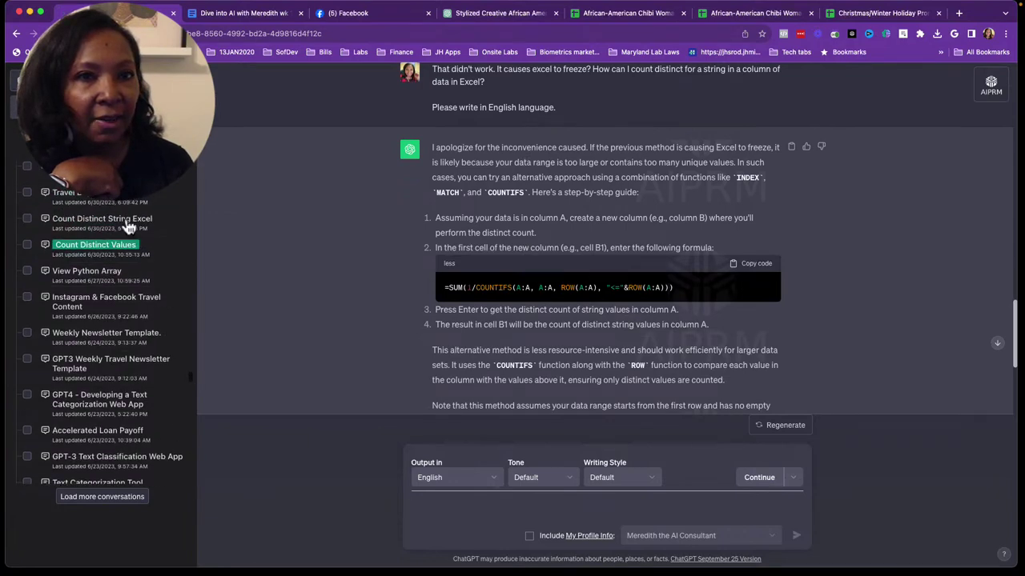
left_click(128, 228)
scroll(534, 332, "up", 1)
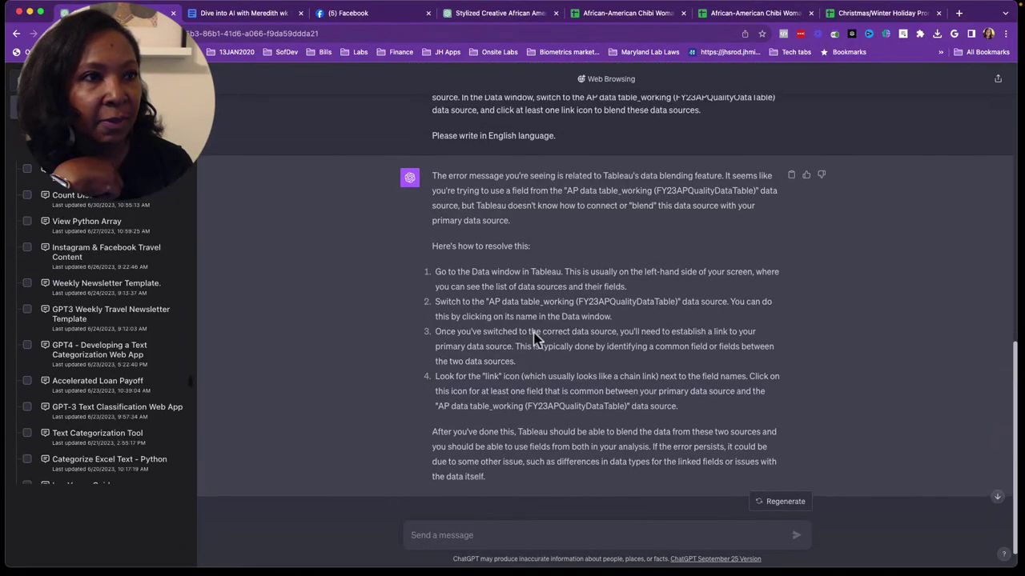
scroll(534, 332, "up", 2)
scroll(534, 333, "up", 1)
scroll(534, 332, "up", 2)
scroll(534, 335, "up", 2)
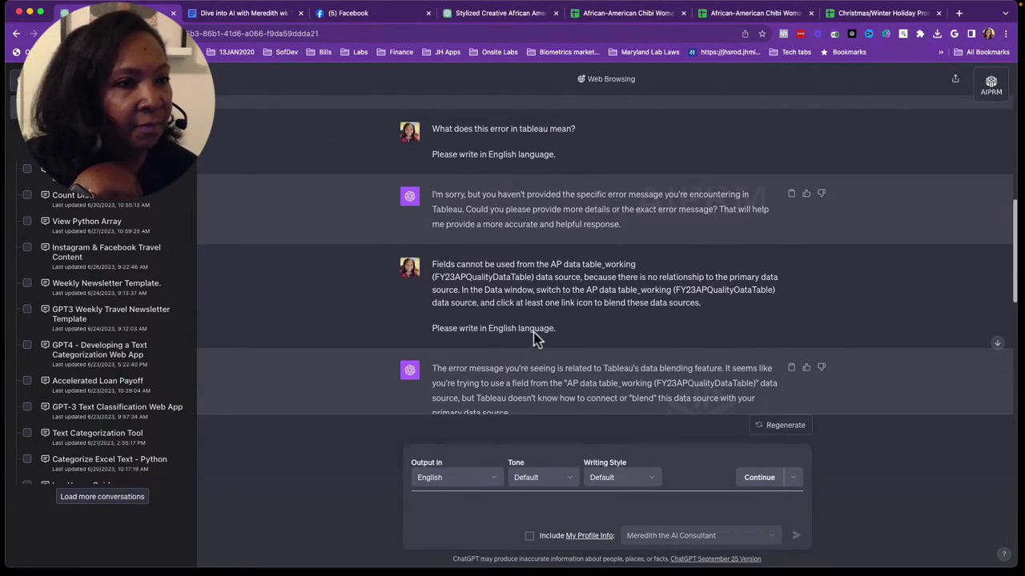
scroll(534, 338, "up", 1)
scroll(534, 338, "up", 2)
scroll(534, 336, "up", 2)
scroll(534, 334, "up", 1)
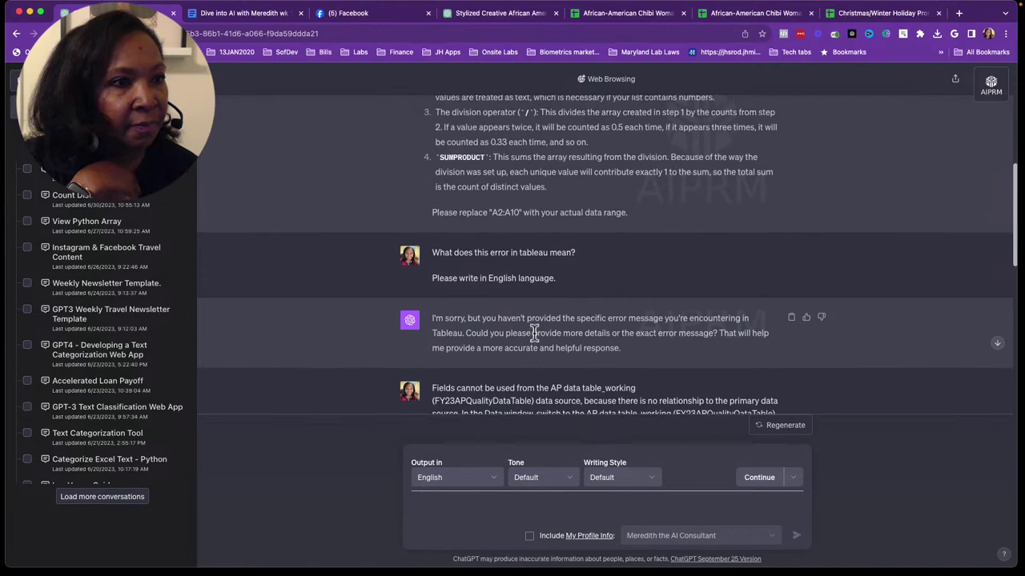
scroll(534, 333, "up", 1)
scroll(534, 332, "up", 3)
scroll(535, 337, "up", 1)
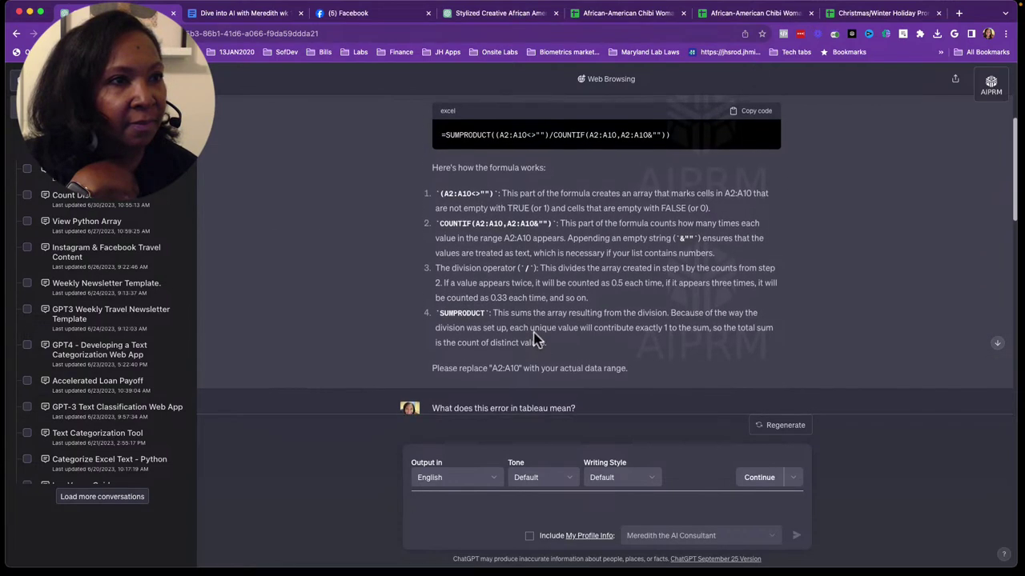
scroll(534, 338, "up", 1)
scroll(534, 336, "up", 1)
scroll(534, 334, "up", 1)
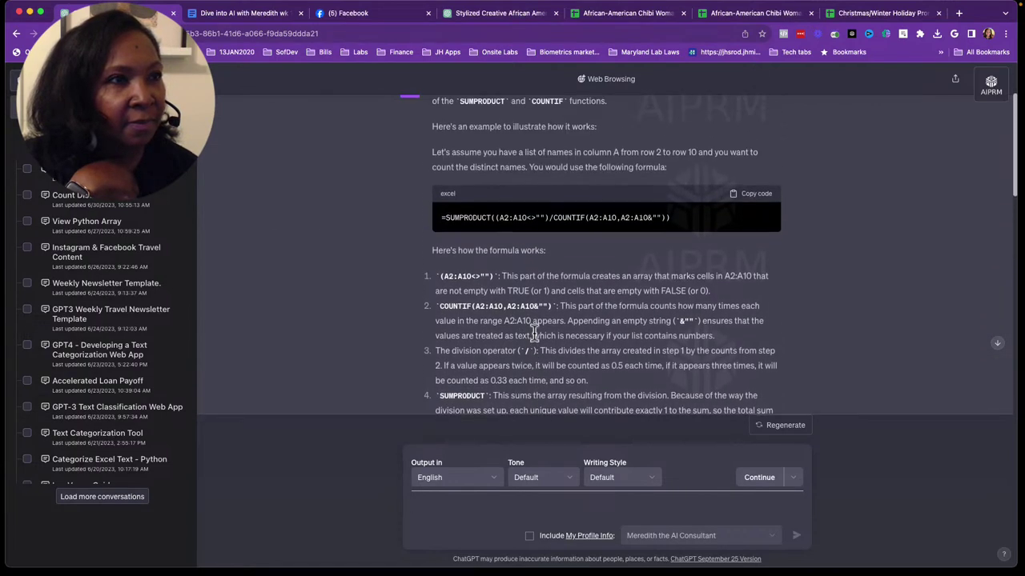
scroll(534, 332, "up", 1)
scroll(534, 332, "up", 1)
scroll(534, 333, "up", 1)
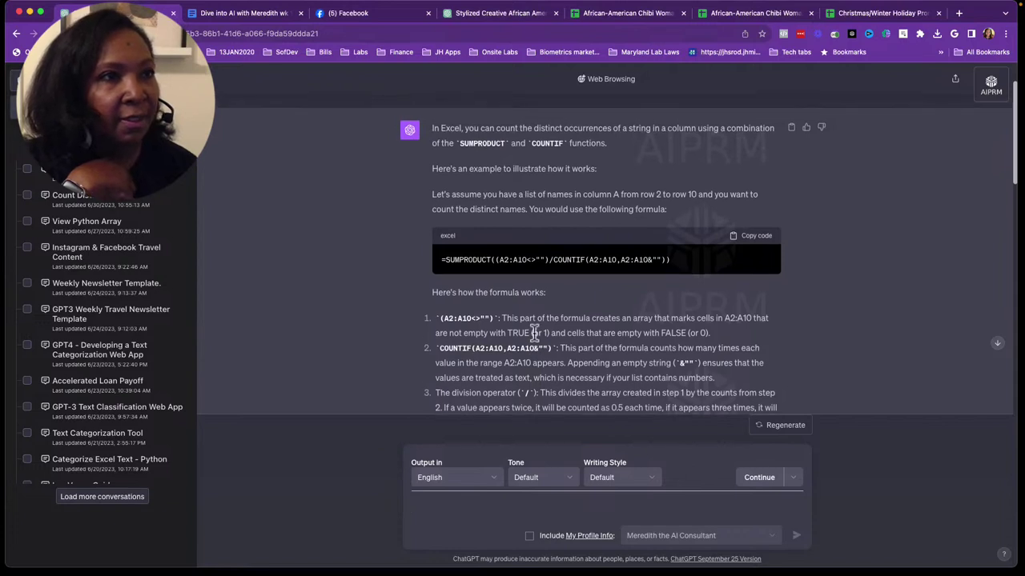
scroll(533, 333, "down", 1)
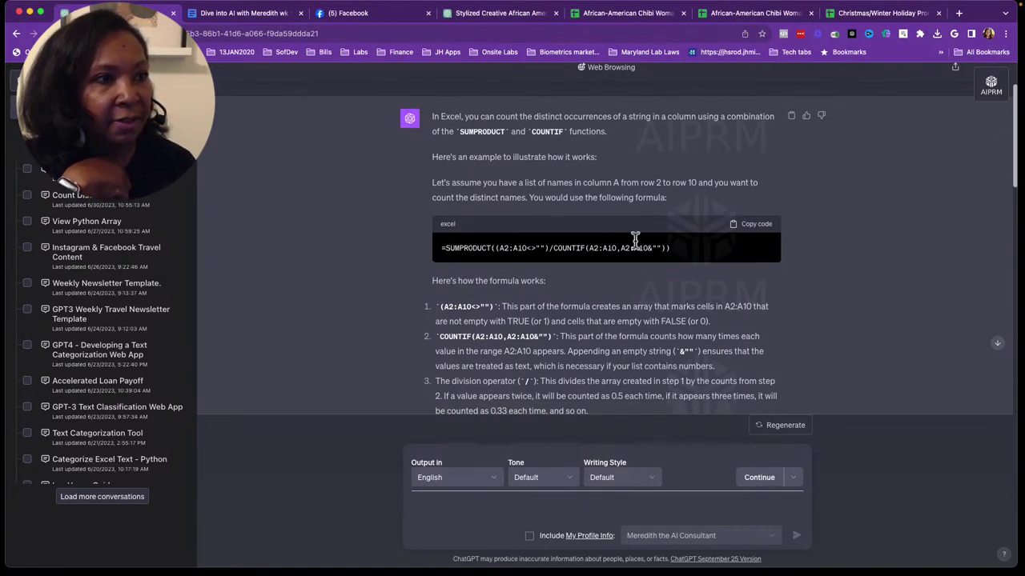
left_click_drag(679, 249, 439, 254)
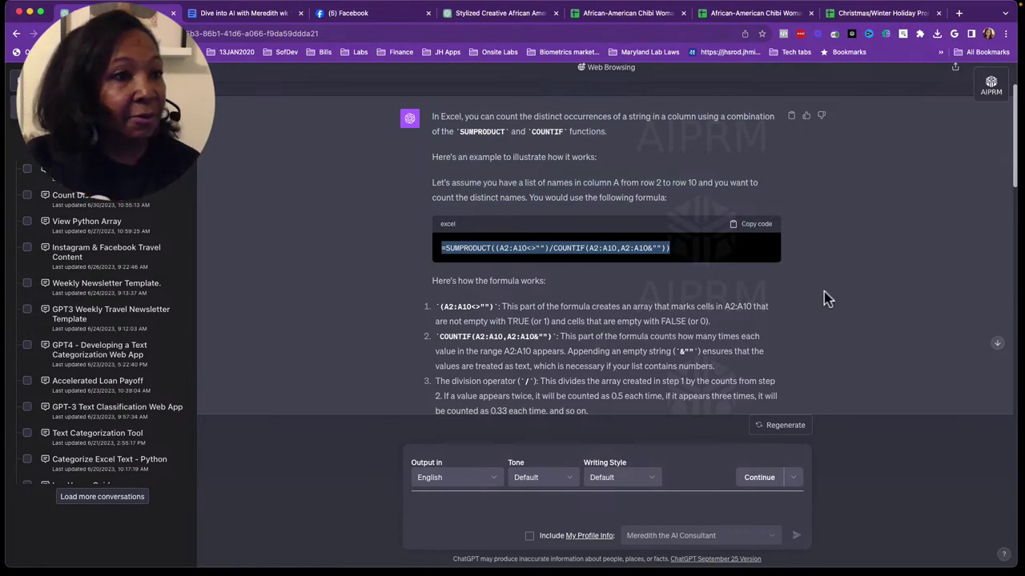
left_click(750, 280)
scroll(753, 281, "down", 1)
scroll(751, 280, "down", 1)
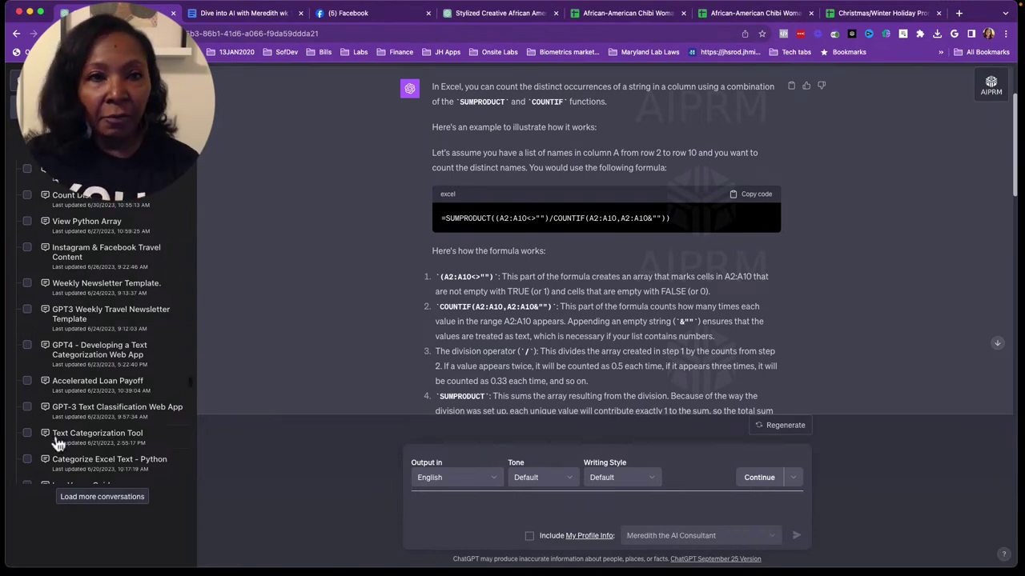
scroll(114, 355, "up", 2)
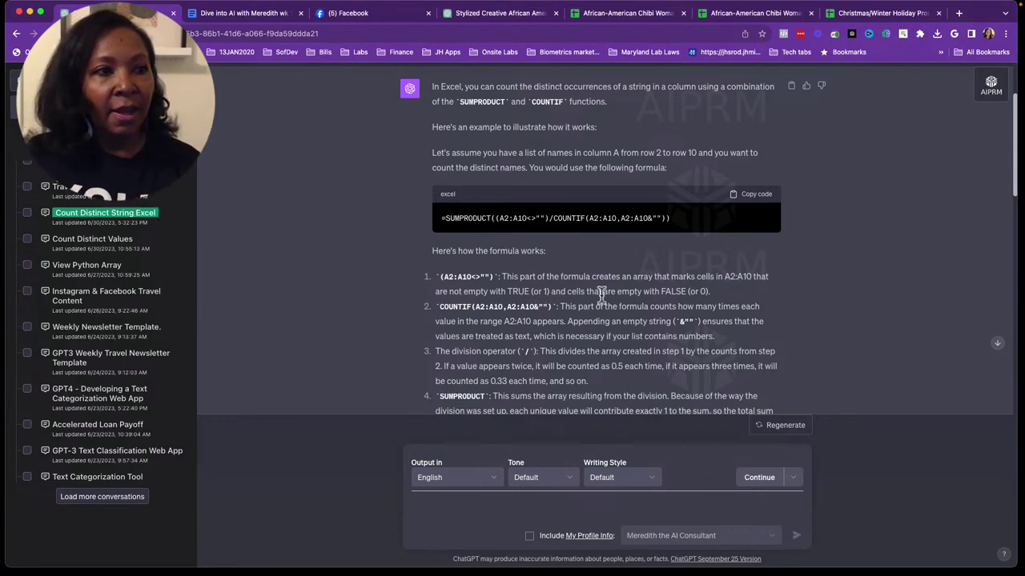
scroll(600, 294, "down", 1)
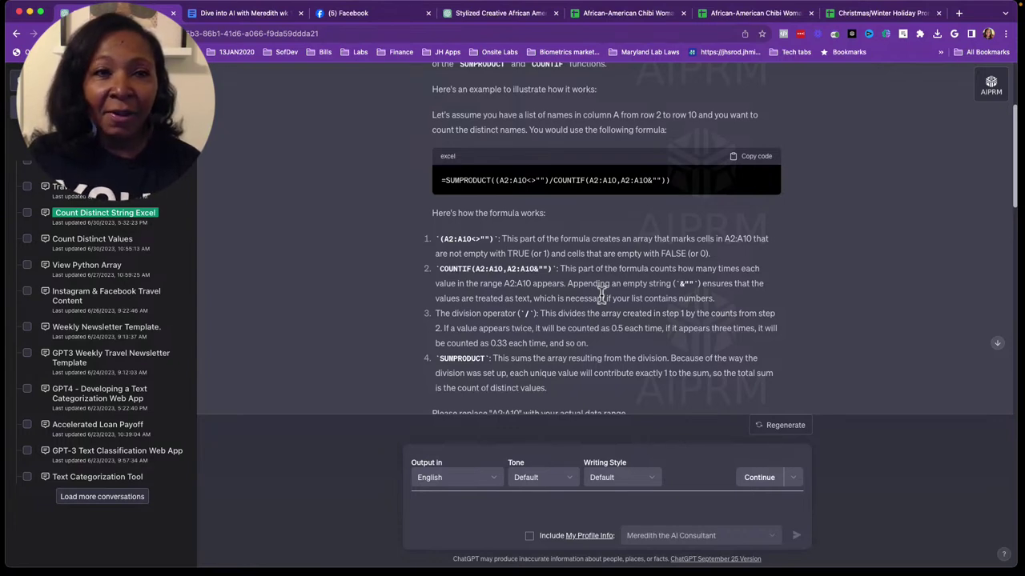
Find the October chats in the sidebar and open 'PDF Document Error Detection'
scroll(136, 384, "up", 5)
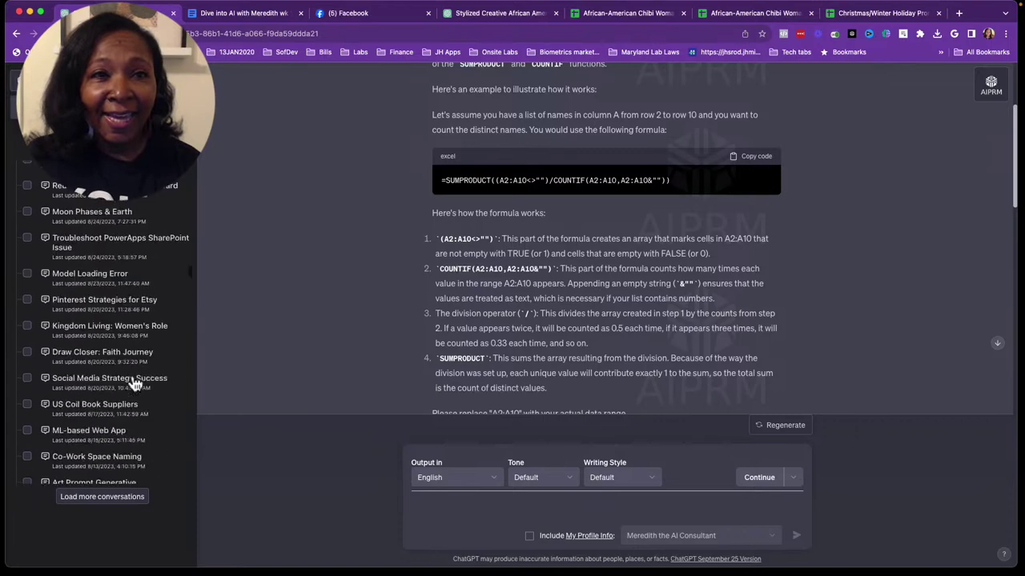
scroll(136, 381, "up", 5)
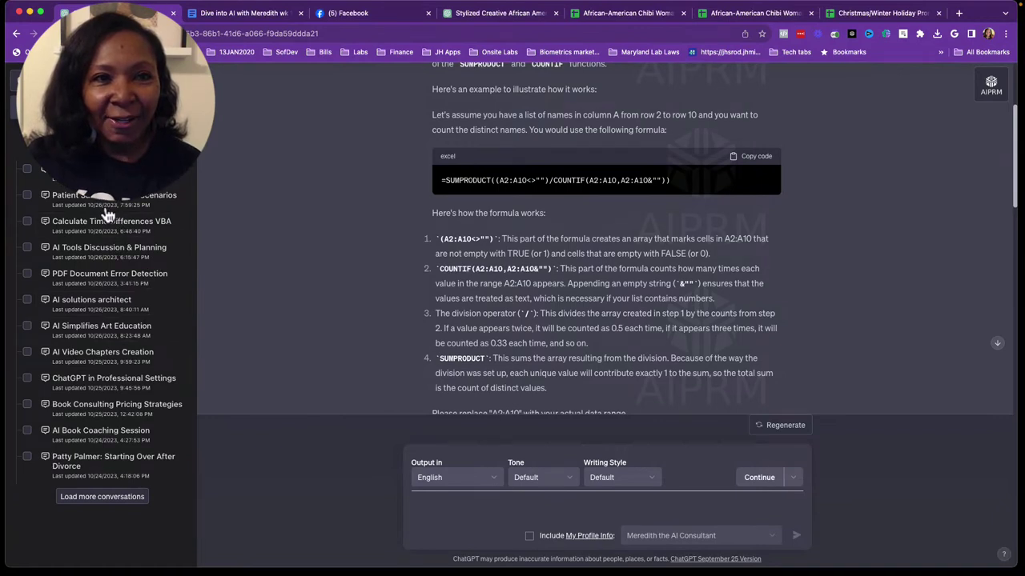
scroll(106, 254, "down", 1)
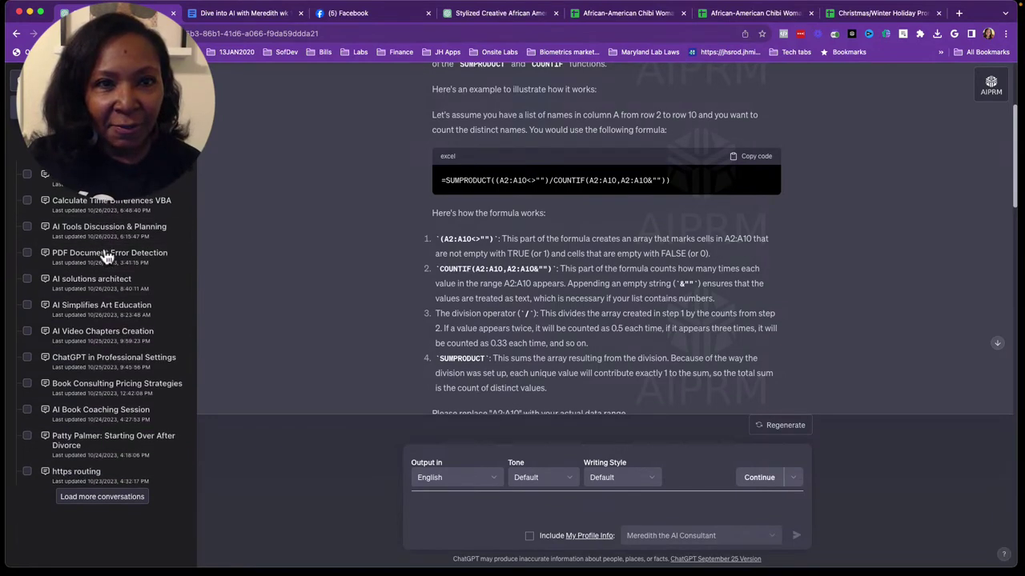
scroll(106, 254, "down", 1)
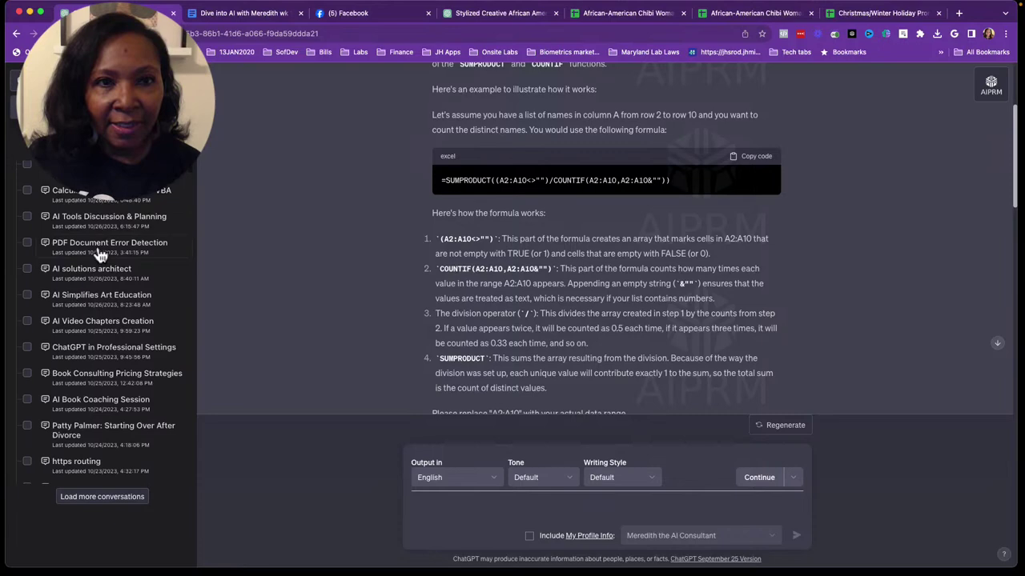
left_click(100, 254)
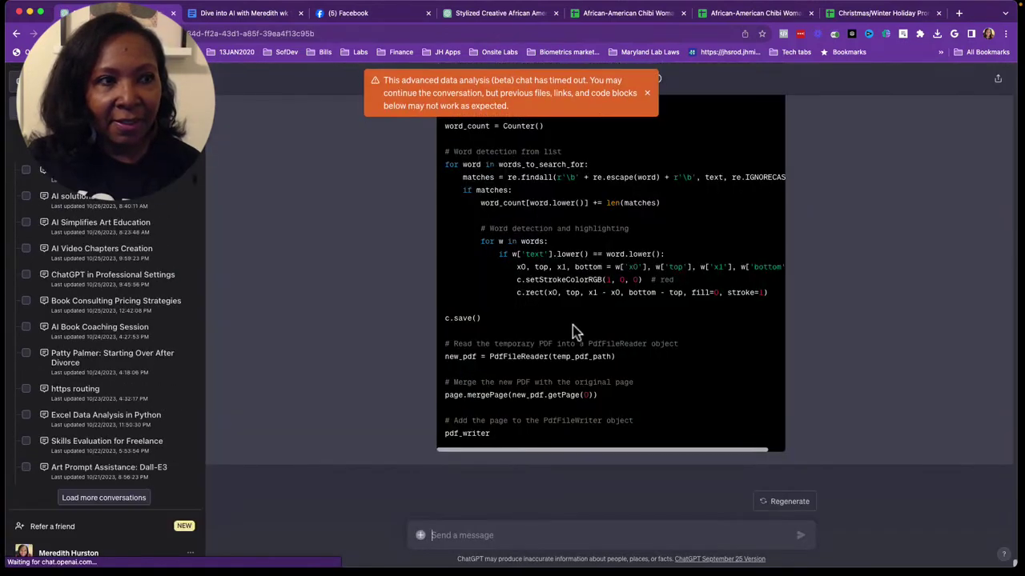
Close the orange timed-out analysis banner on the PDF error-detection chat
scroll(573, 325, "up", 2)
scroll(576, 331, "up", 2)
scroll(576, 332, "down", 5)
scroll(576, 331, "up", 5)
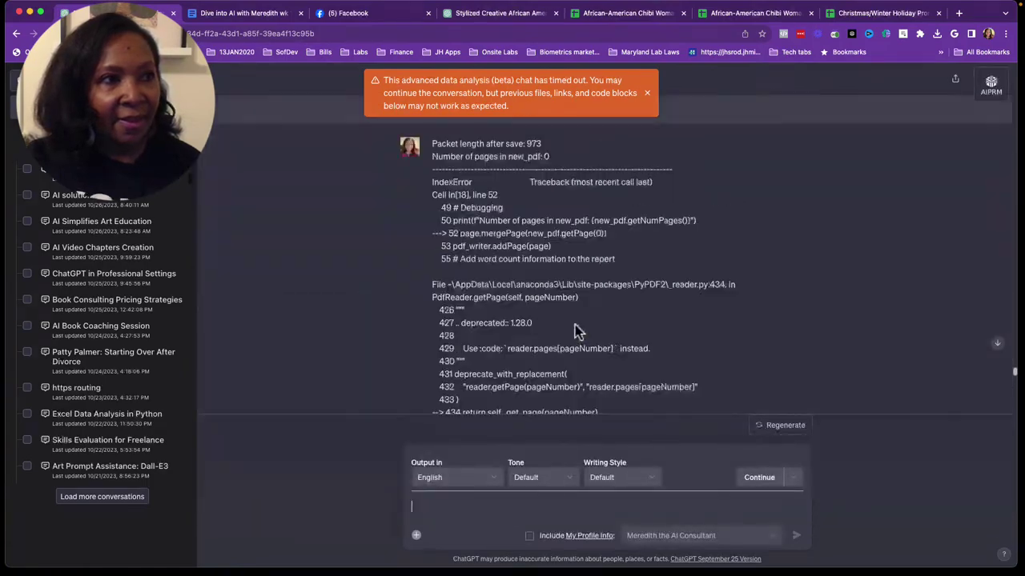
scroll(577, 332, "down", 5)
scroll(577, 332, "up", 3)
scroll(577, 331, "up", 2)
scroll(577, 331, "down", 5)
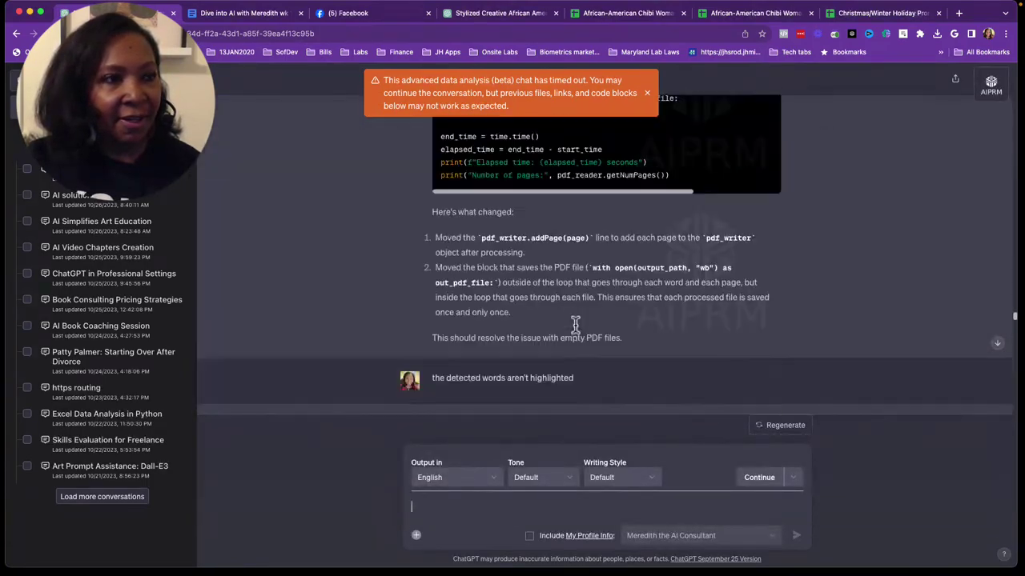
scroll(576, 331, "up", 5)
scroll(575, 324, "up", 5)
scroll(575, 324, "up", 5)
scroll(577, 328, "up", 5)
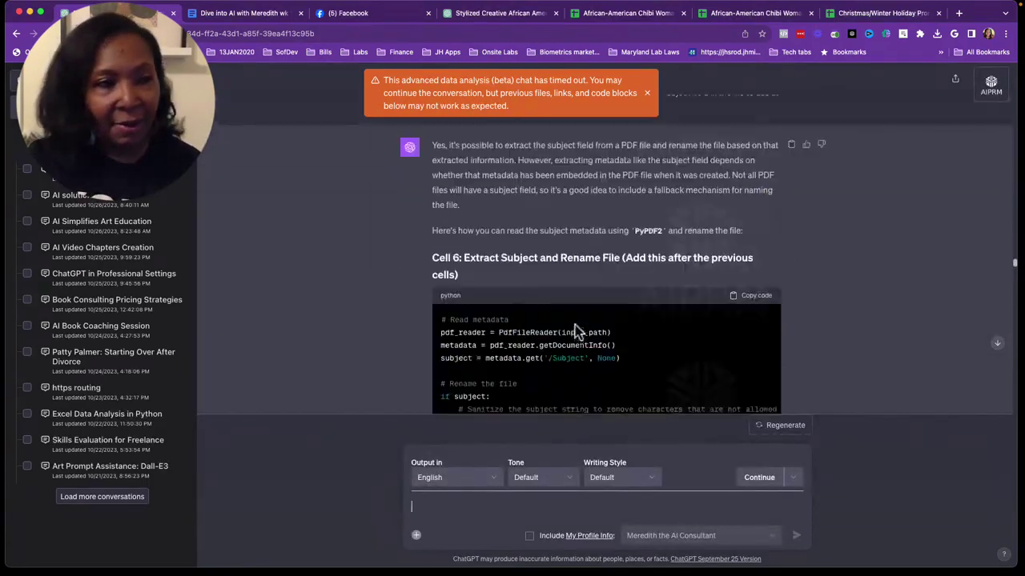
scroll(576, 331, "up", 3)
scroll(576, 331, "up", 3)
scroll(577, 331, "up", 3)
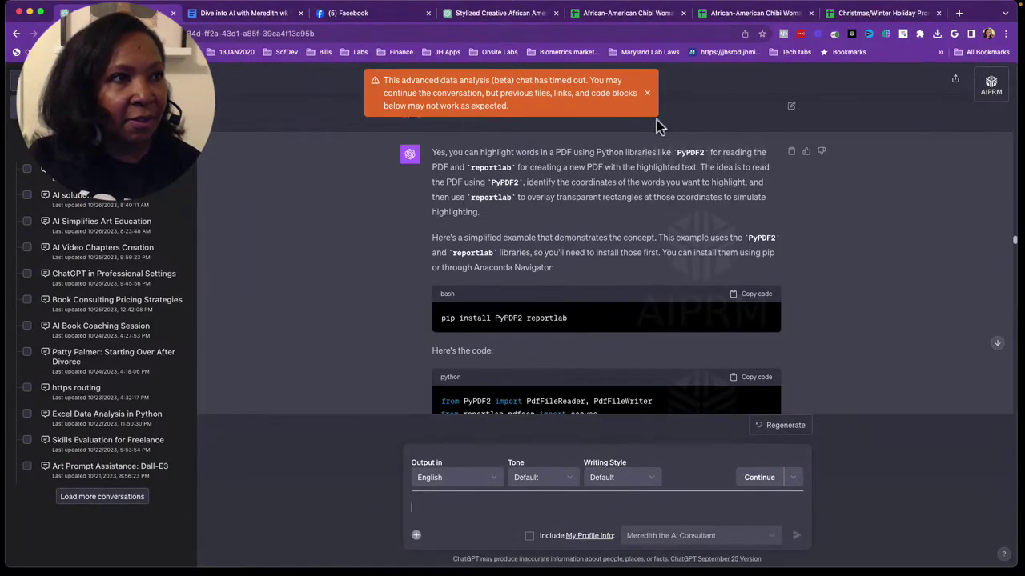
left_click(647, 93)
Scroll up to the first request about scanning 2,000 PDFs and its PyPDF2/pdfplumber/spaCy/NLTK reply
scroll(679, 286, "up", 5)
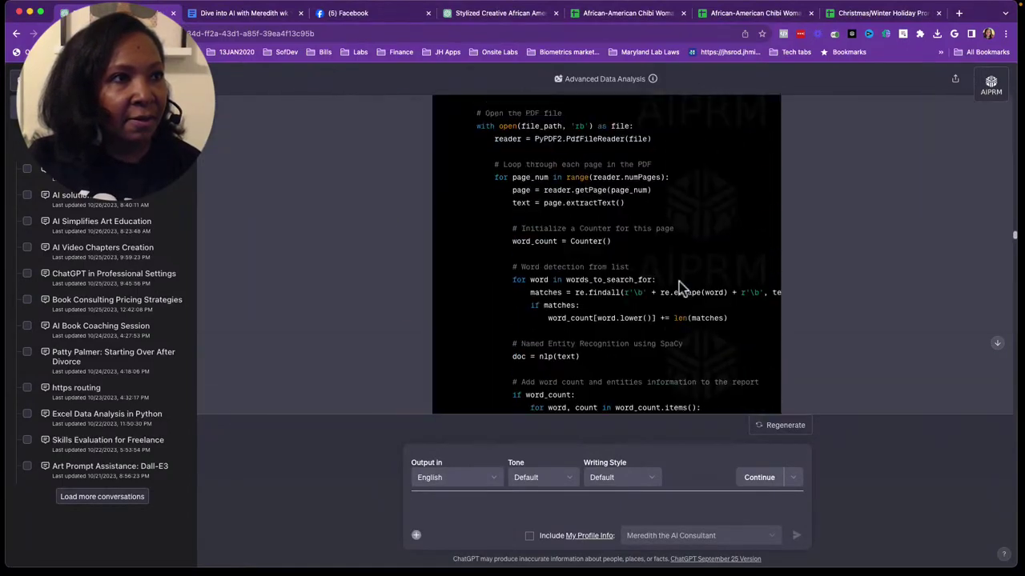
scroll(679, 286, "up", 5)
scroll(679, 287, "up", 5)
scroll(679, 288, "down", 10)
scroll(679, 288, "down", 10)
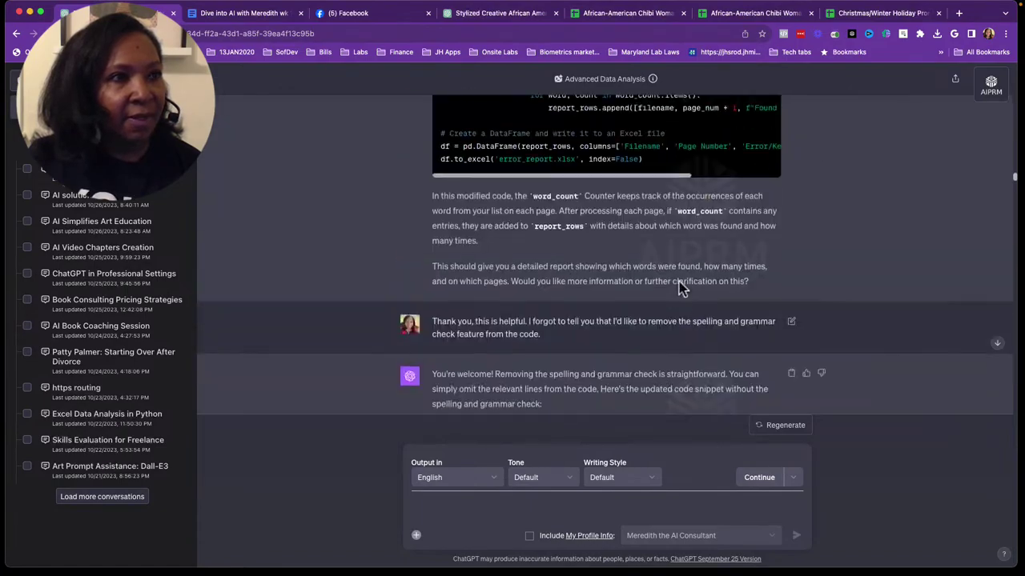
scroll(679, 288, "up", 10)
scroll(679, 288, "up", 5)
scroll(679, 287, "up", 1)
scroll(679, 286, "down", 5)
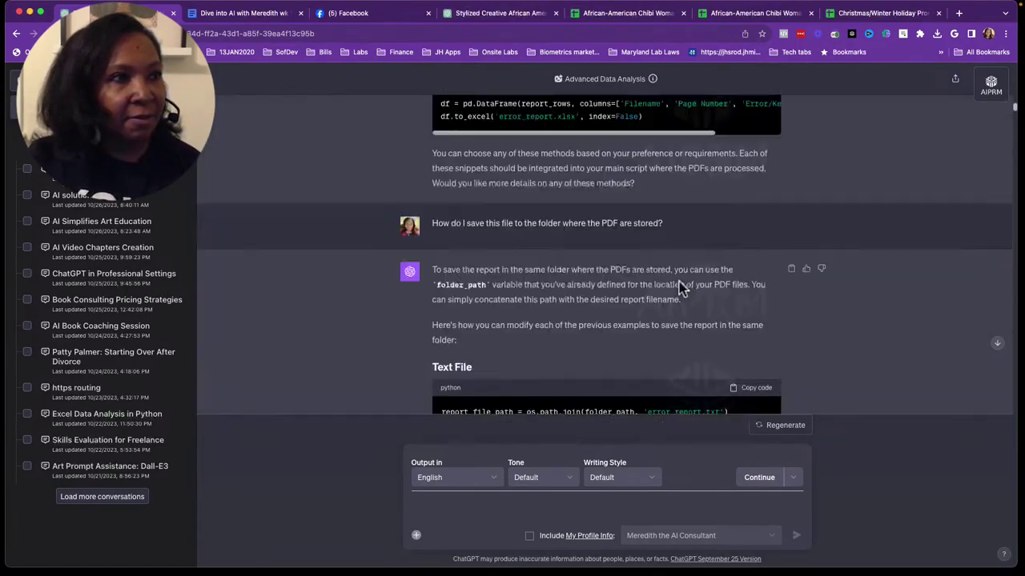
scroll(679, 286, "up", 10)
scroll(679, 284, "up", 5)
scroll(679, 282, "up", 10)
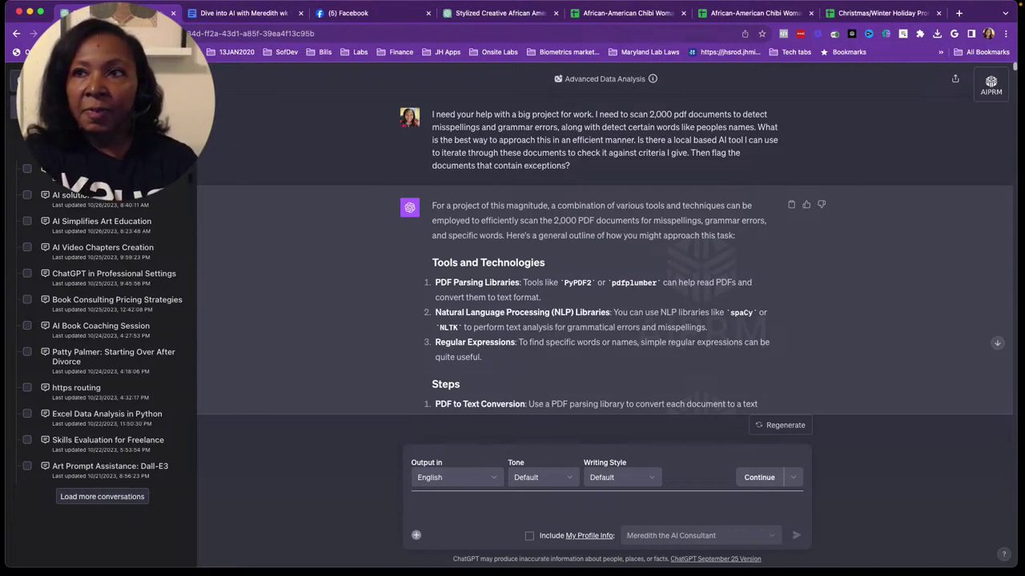
Scroll past the Workflow and Local AI Tools sections to the PyPDF2 'exception' search example
scroll(549, 253, "down", 1)
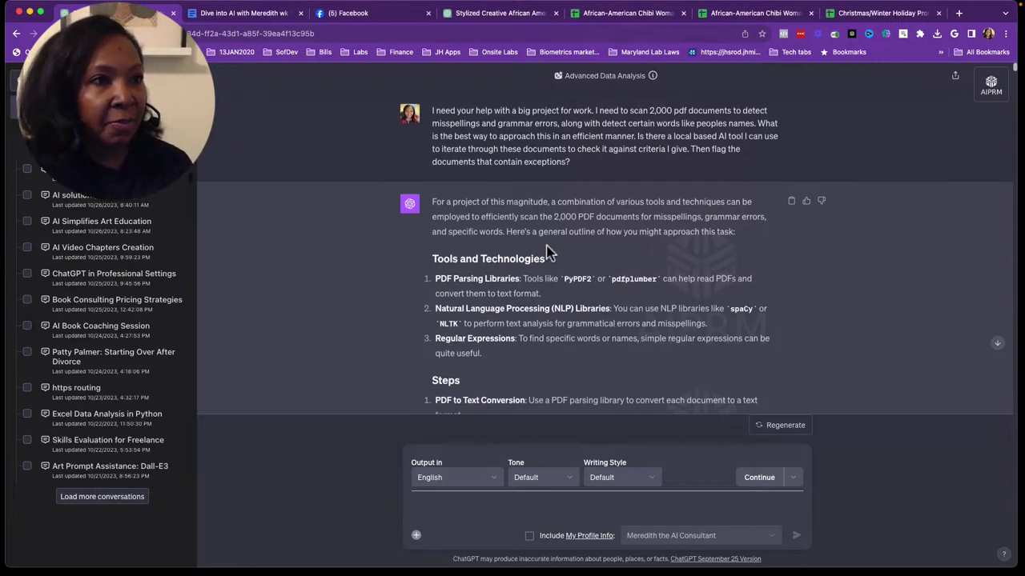
scroll(549, 253, "down", 1)
scroll(548, 253, "down", 1)
scroll(548, 253, "down", 1)
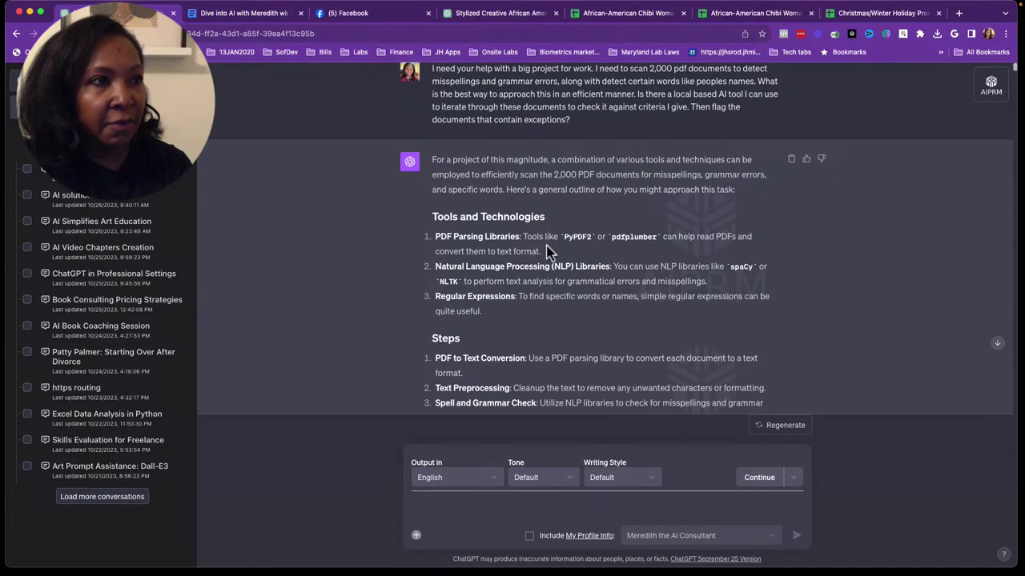
scroll(549, 252, "down", 1)
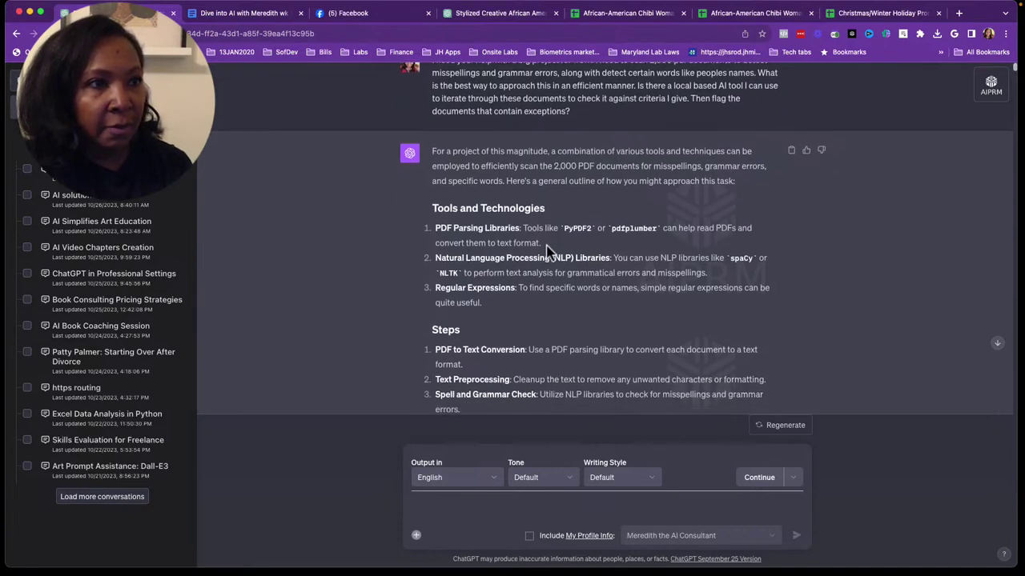
scroll(548, 251, "down", 1)
scroll(548, 251, "down", 1)
scroll(549, 252, "down", 1)
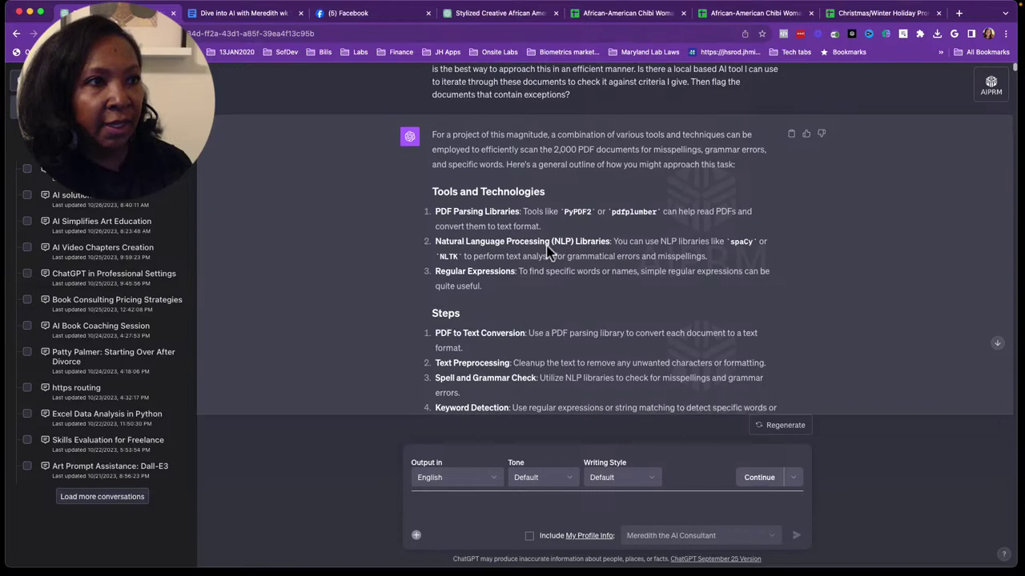
scroll(548, 251, "down", 1)
scroll(549, 253, "down", 1)
scroll(549, 252, "down", 1)
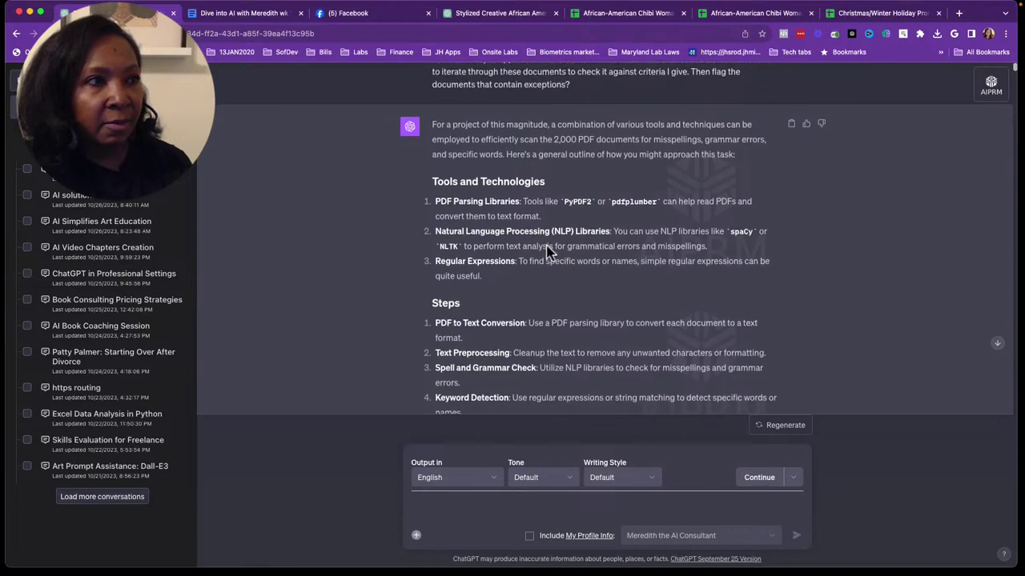
scroll(549, 251, "down", 1)
scroll(548, 251, "down", 1)
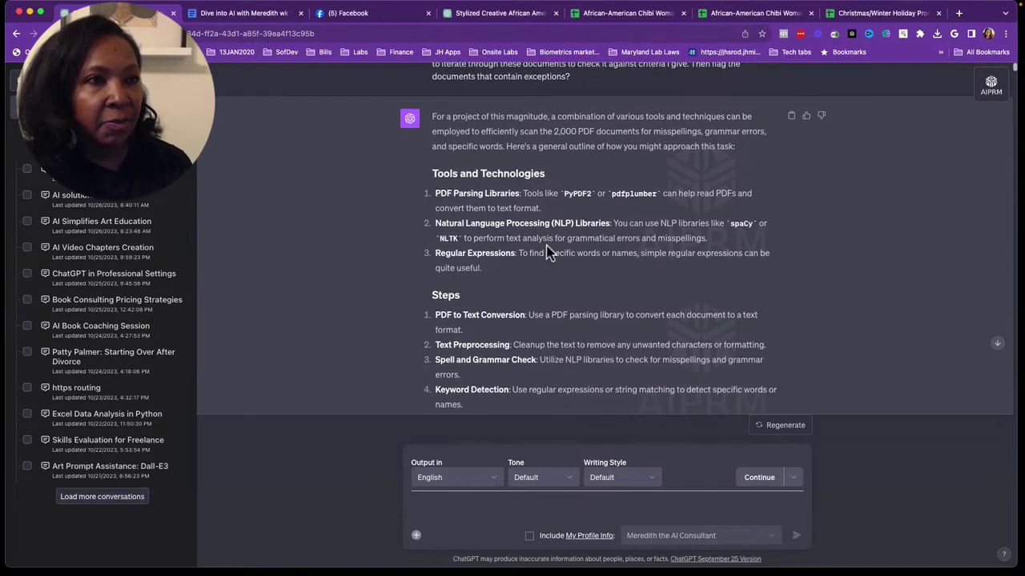
scroll(581, 252, "down", 1)
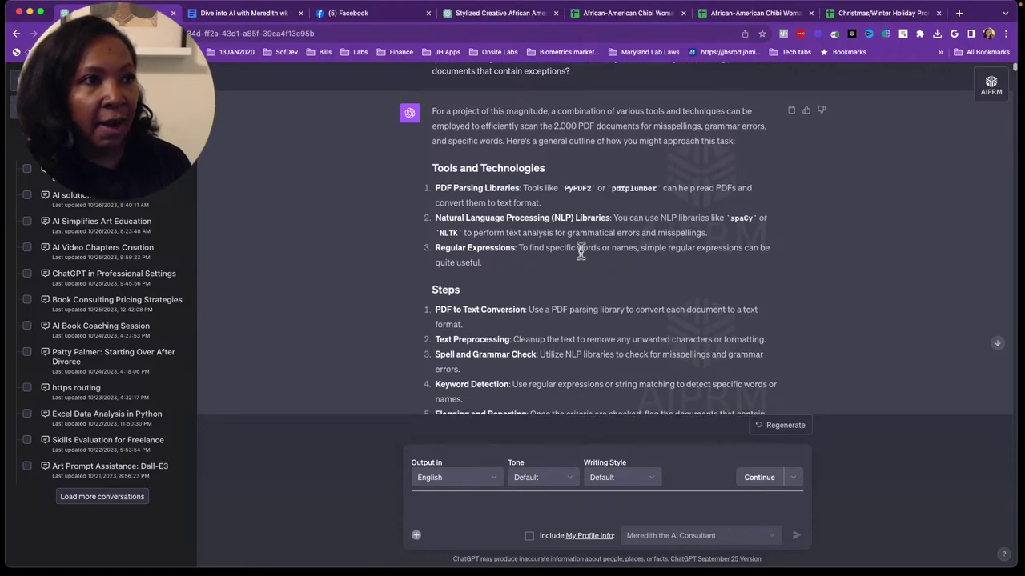
scroll(581, 252, "down", 1)
scroll(581, 251, "down", 1)
scroll(581, 250, "down", 1)
scroll(581, 251, "down", 1)
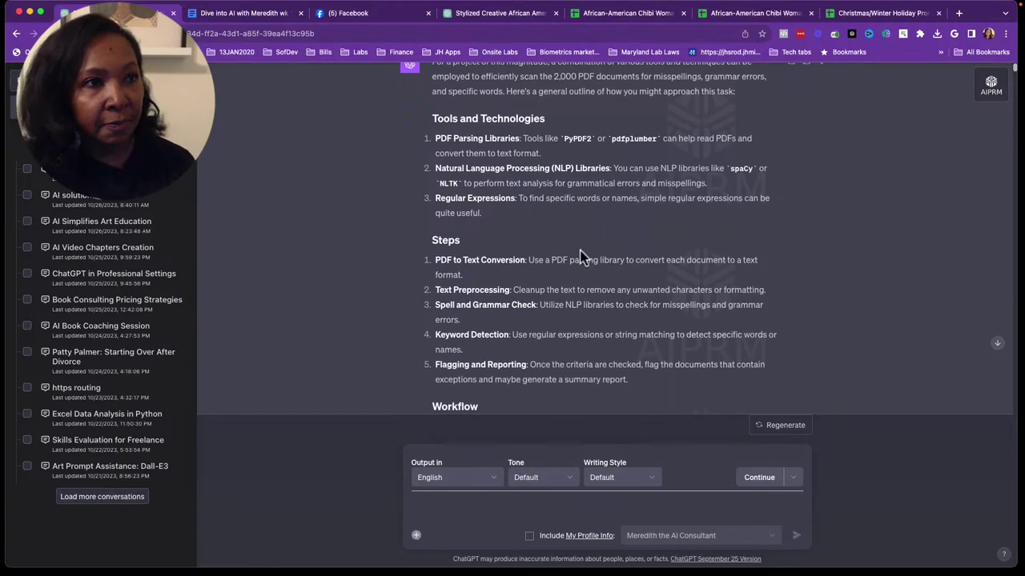
scroll(582, 252, "down", 1)
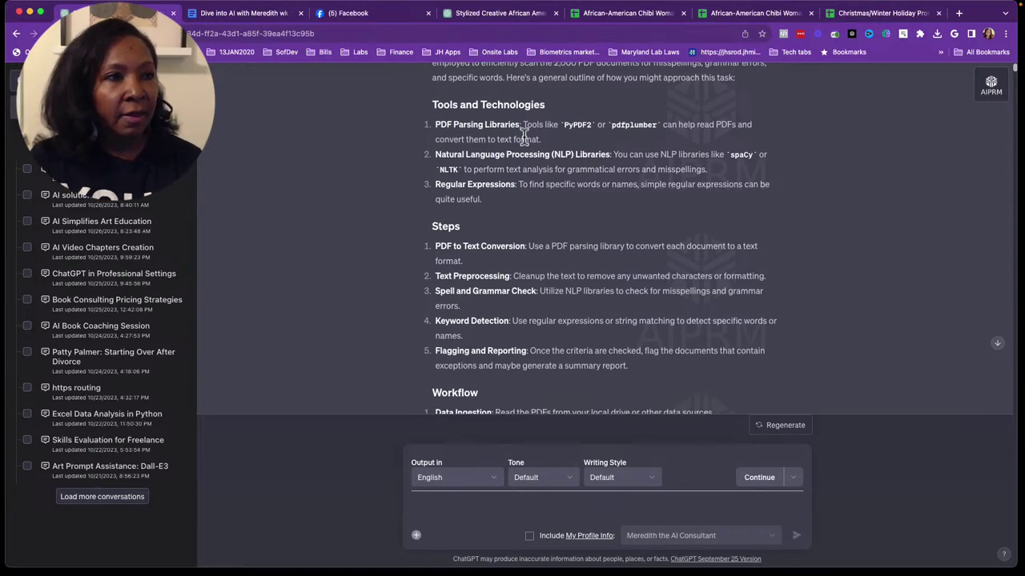
scroll(528, 136, "down", 3)
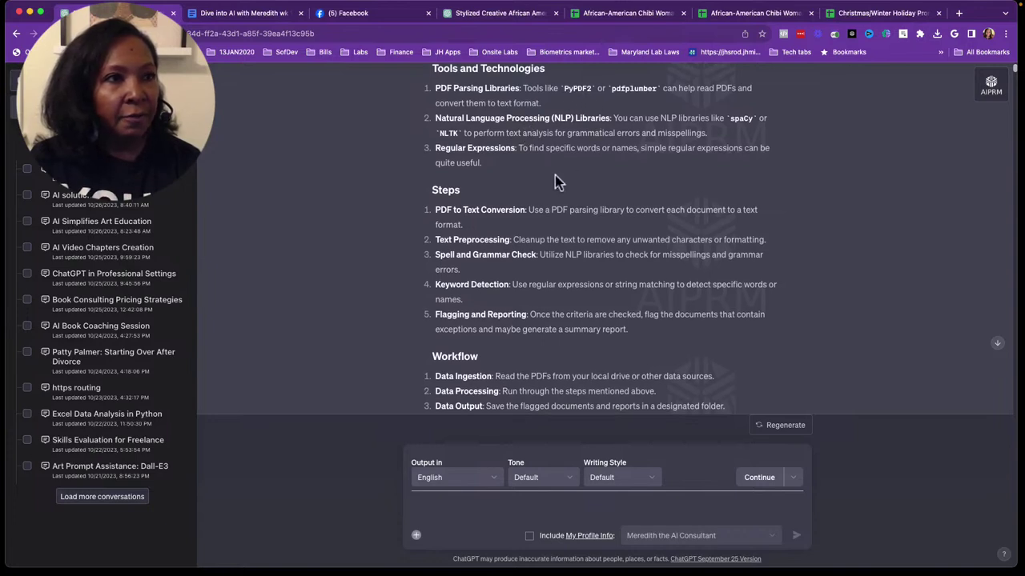
scroll(555, 175, "down", 1)
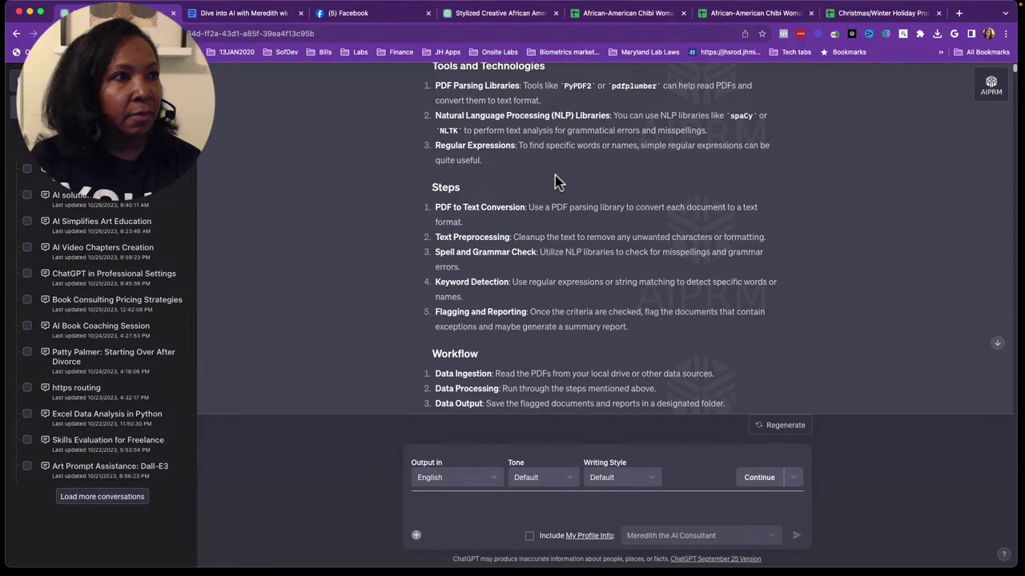
scroll(554, 175, "down", 1)
scroll(555, 175, "down", 1)
scroll(555, 176, "down", 2)
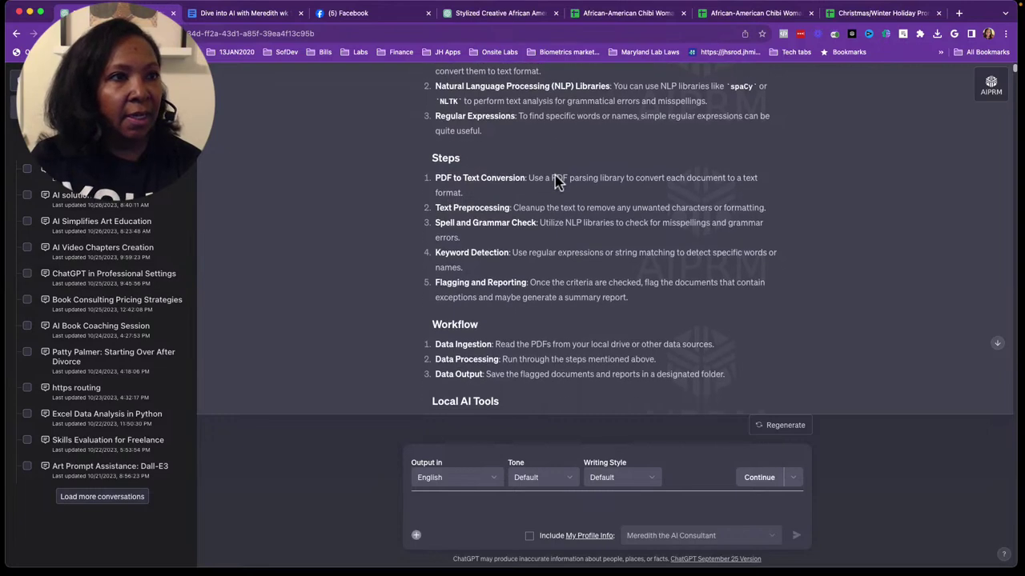
scroll(555, 176, "down", 2)
scroll(555, 175, "down", 2)
scroll(555, 175, "down", 1)
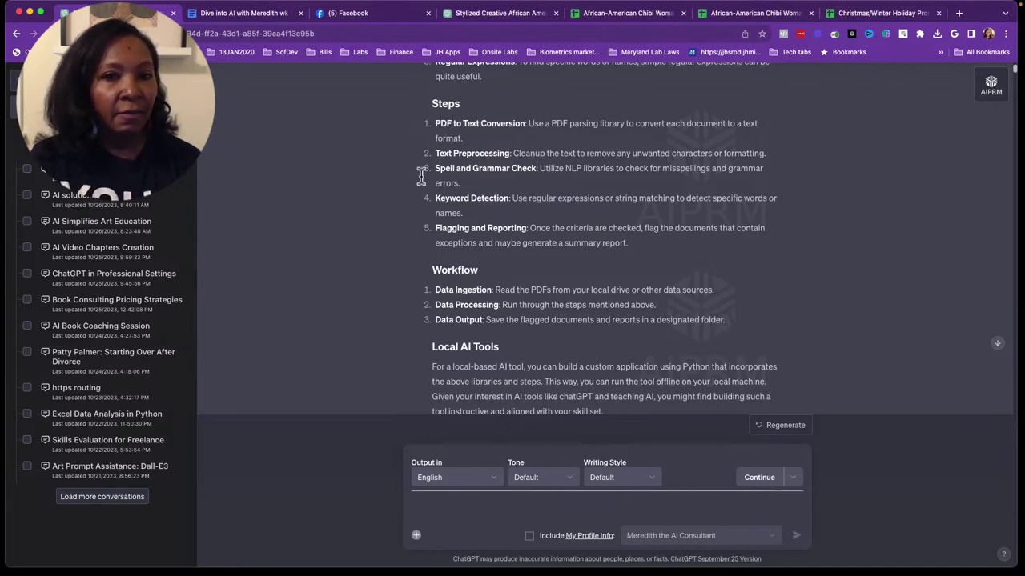
scroll(538, 197, "down", 1)
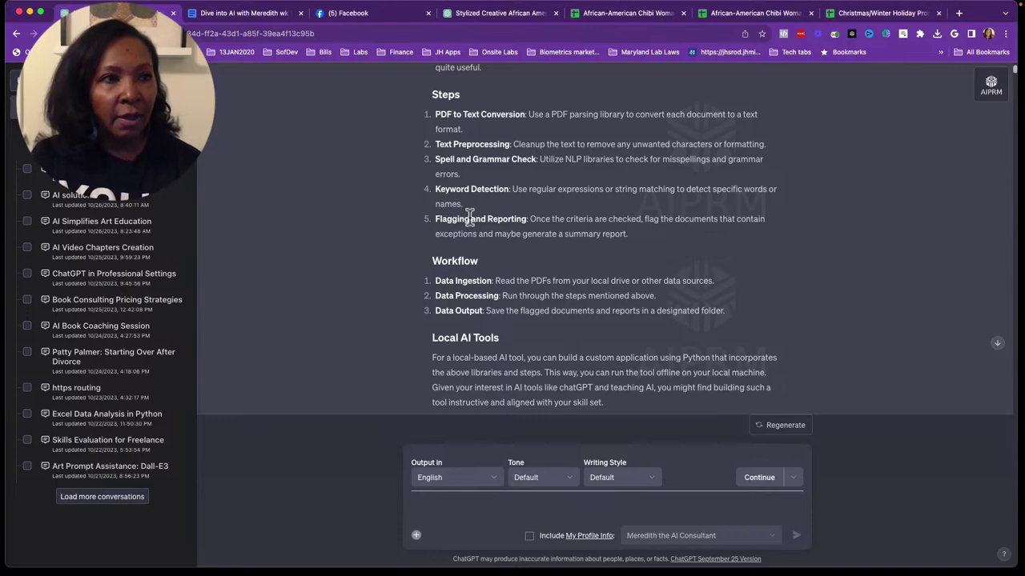
scroll(470, 216, "down", 2)
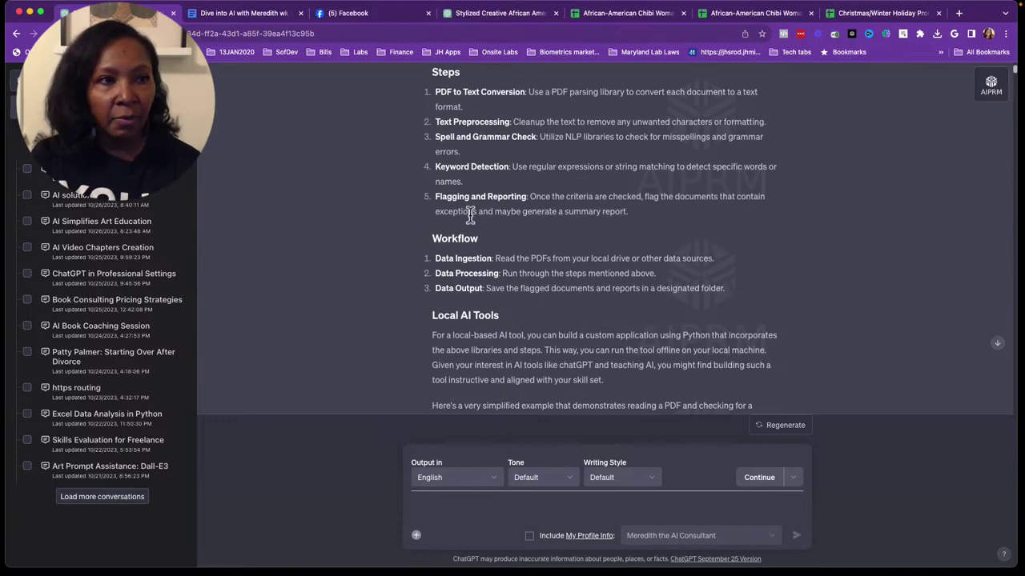
scroll(470, 216, "down", 5)
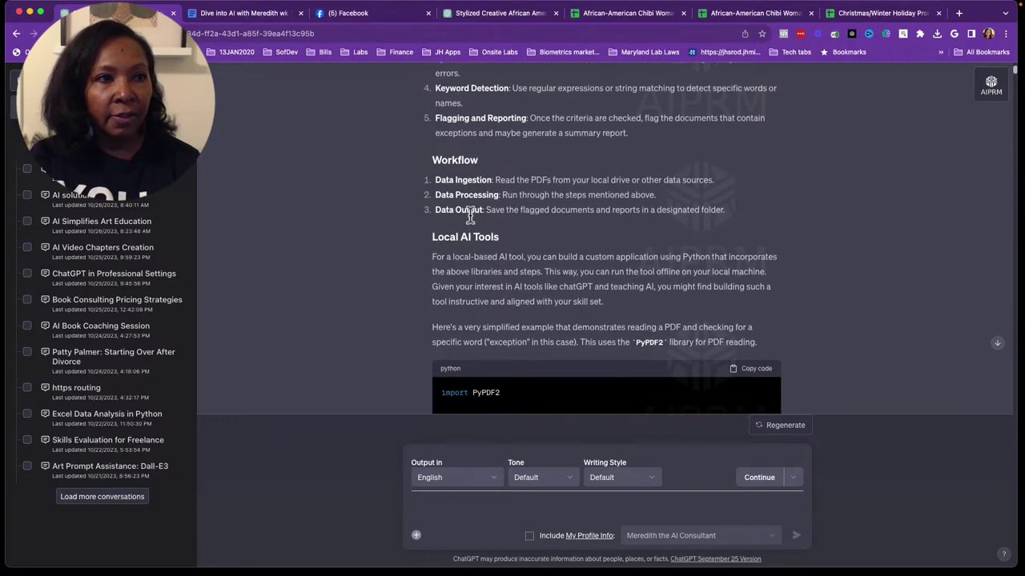
scroll(470, 215, "down", 1)
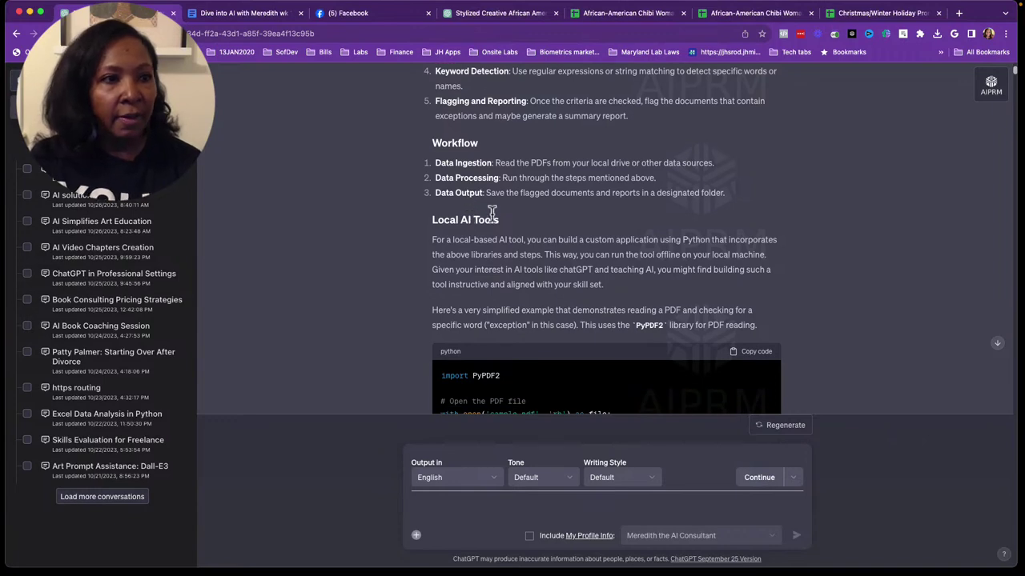
scroll(492, 212, "down", 2)
scroll(491, 212, "down", 1)
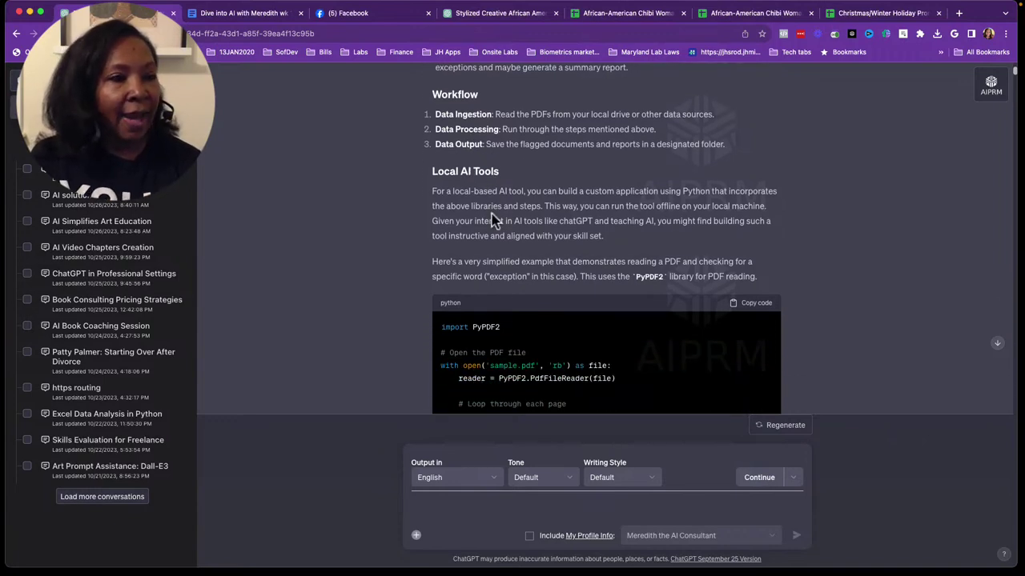
scroll(492, 220, "down", 2)
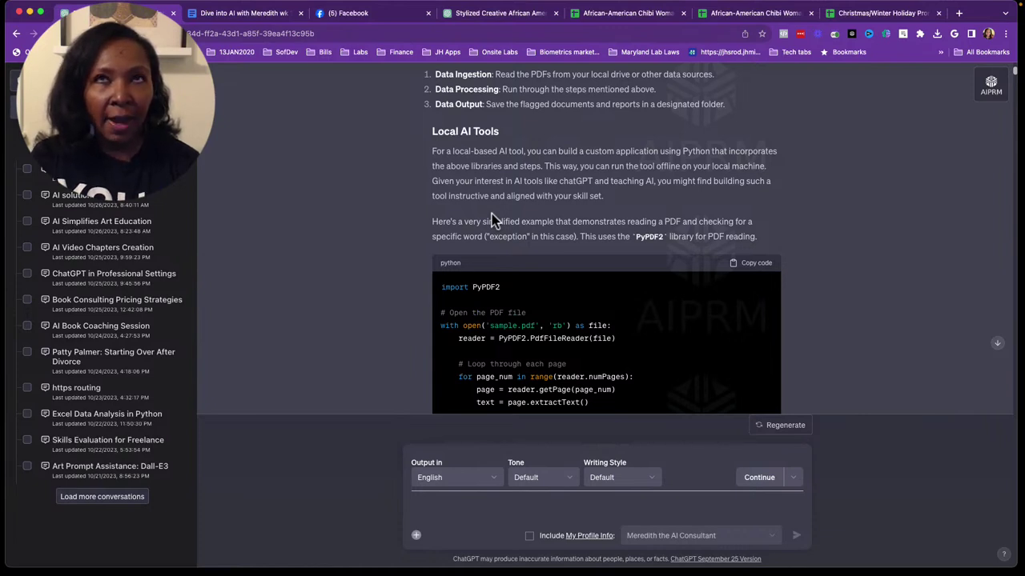
scroll(491, 220, "down", 1)
scroll(491, 220, "down", 1)
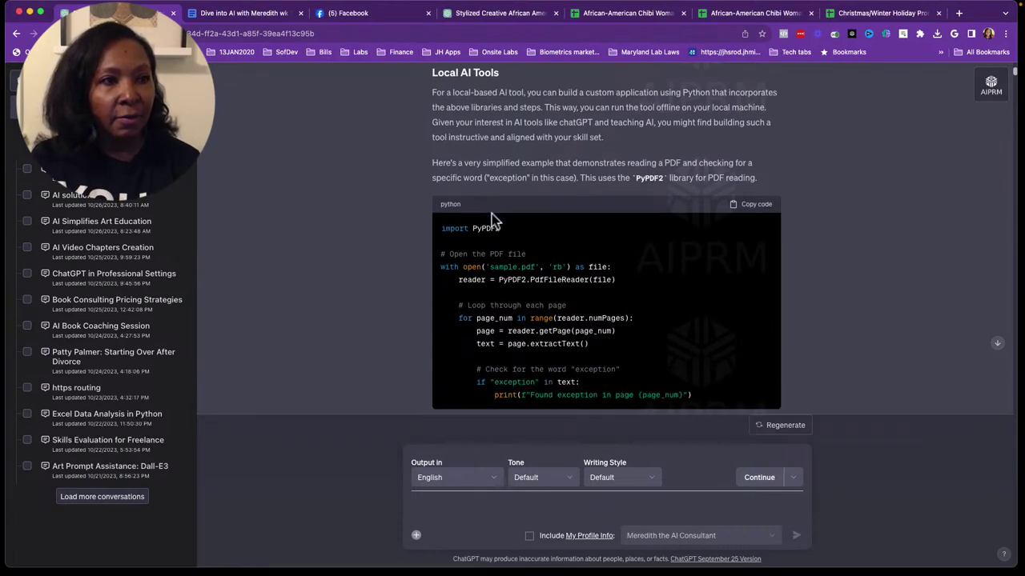
scroll(492, 220, "down", 1)
scroll(492, 221, "down", 1)
scroll(492, 217, "down", 1)
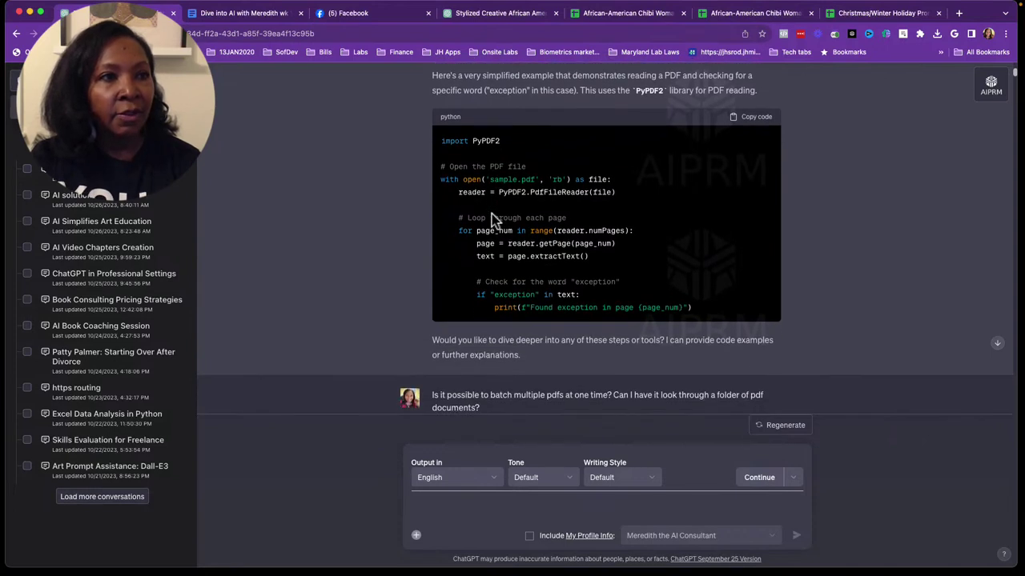
Scroll through the os/PyPDF2 folder-loop code to the extended script with keywords and TextBlob spelling checks
scroll(608, 230, "down", 1)
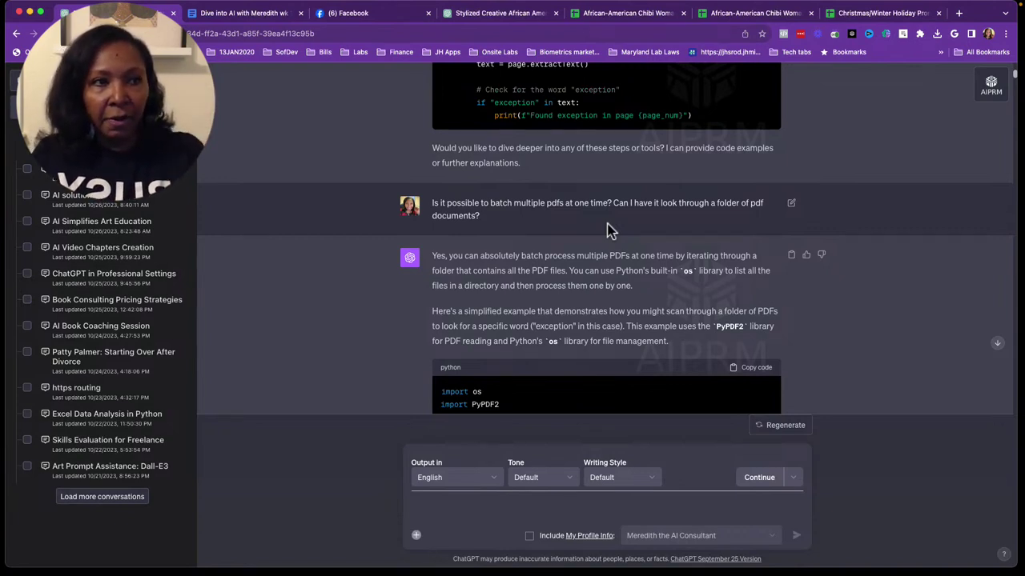
scroll(606, 230, "down", 1)
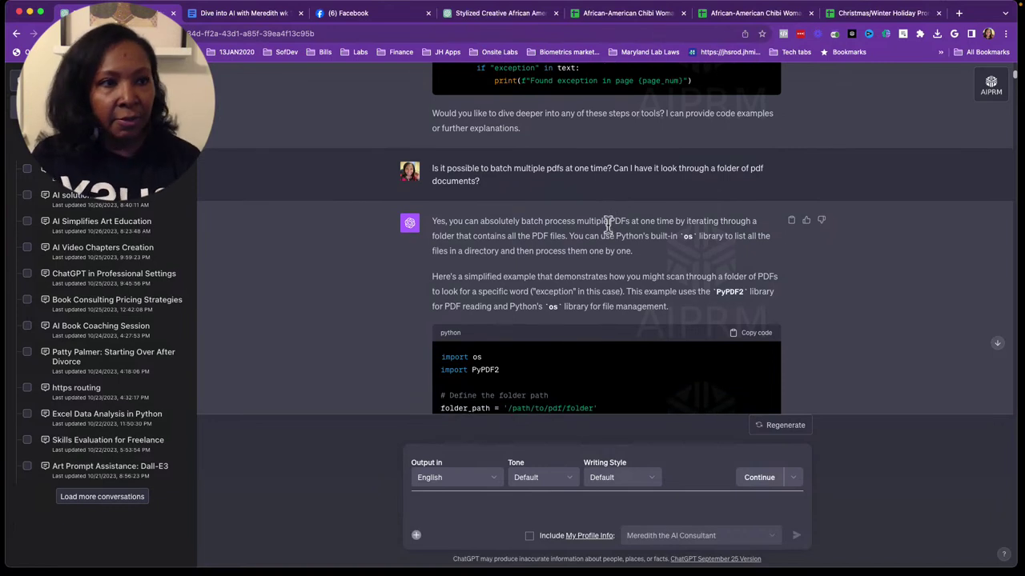
scroll(606, 228, "down", 1)
scroll(607, 226, "down", 1)
scroll(607, 226, "down", 1)
scroll(607, 227, "down", 1)
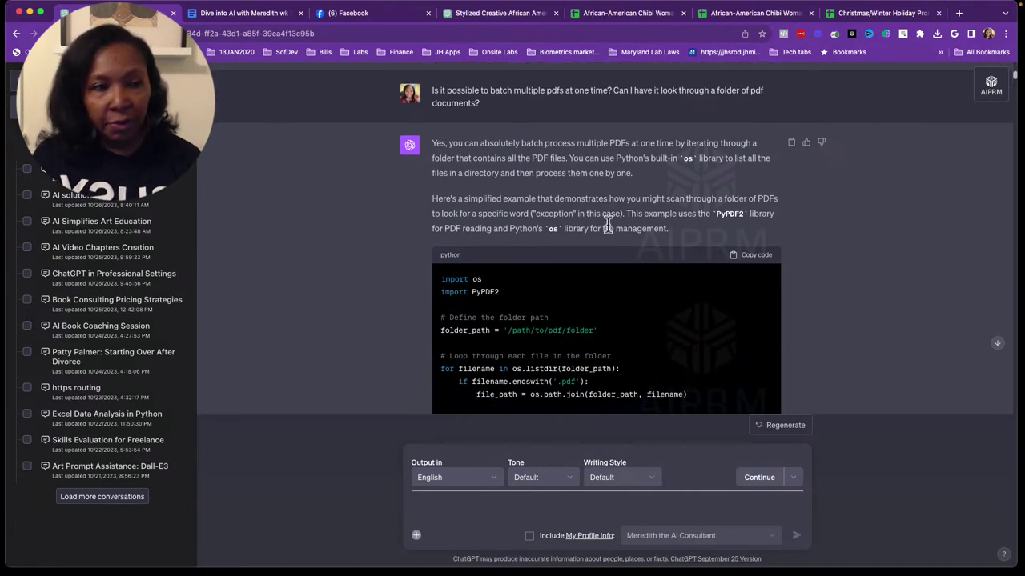
scroll(608, 227, "down", 1)
scroll(608, 228, "down", 1)
scroll(607, 229, "down", 1)
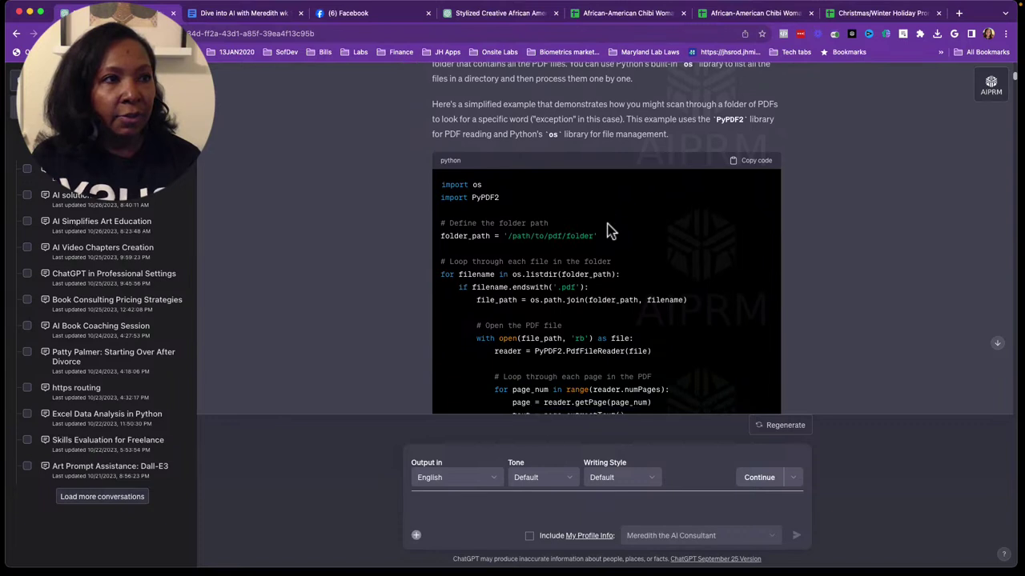
scroll(607, 232, "down", 1)
scroll(608, 231, "down", 2)
scroll(608, 229, "down", 1)
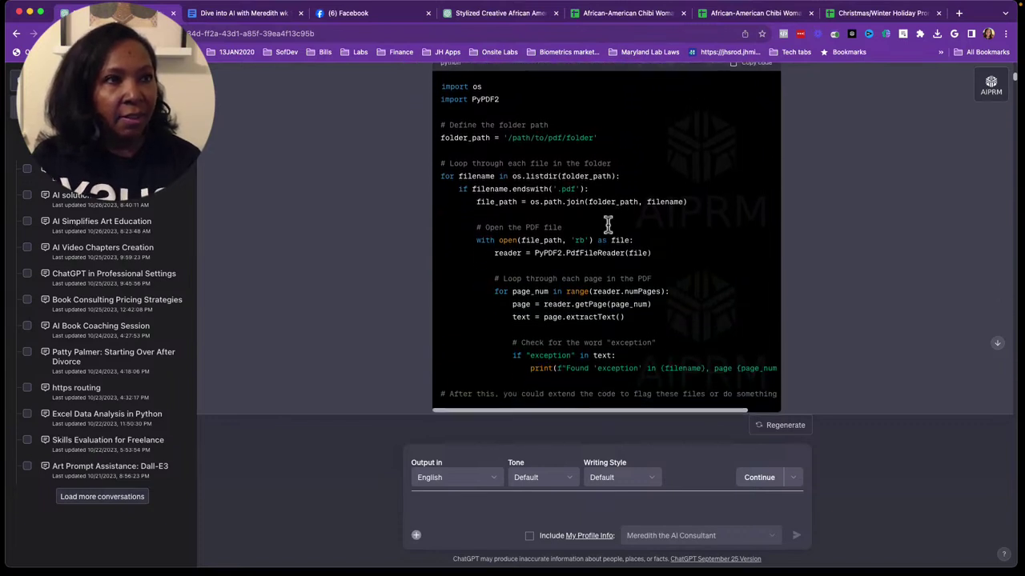
scroll(608, 225, "down", 1)
scroll(608, 227, "down", 1)
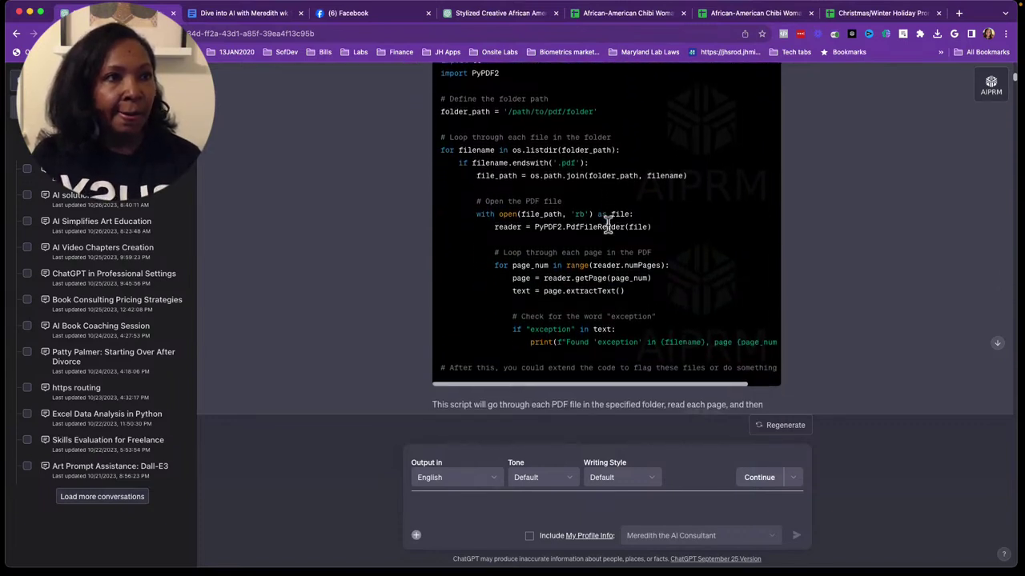
scroll(608, 228, "down", 1)
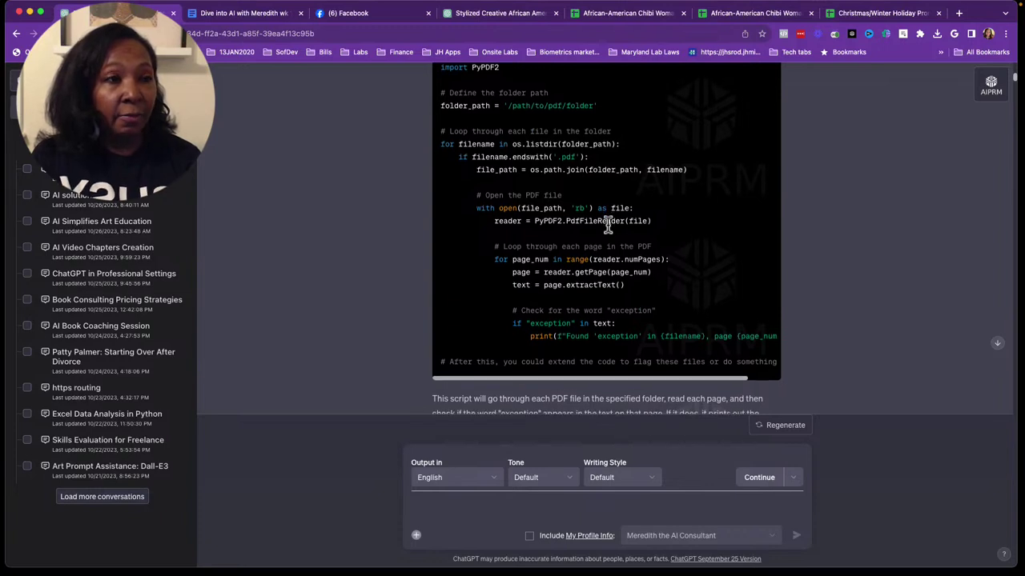
scroll(607, 227, "down", 1)
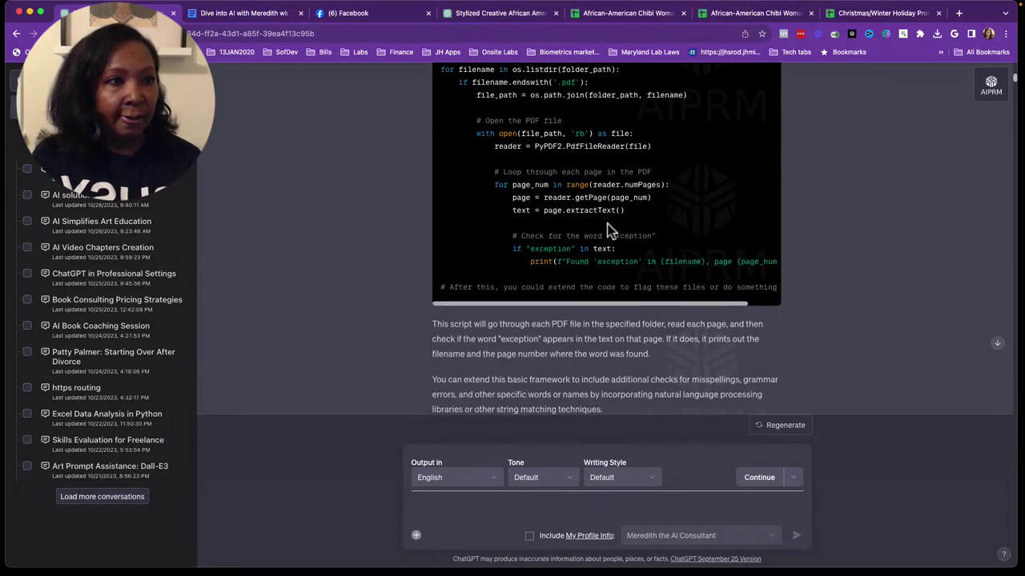
scroll(607, 228, "down", 1)
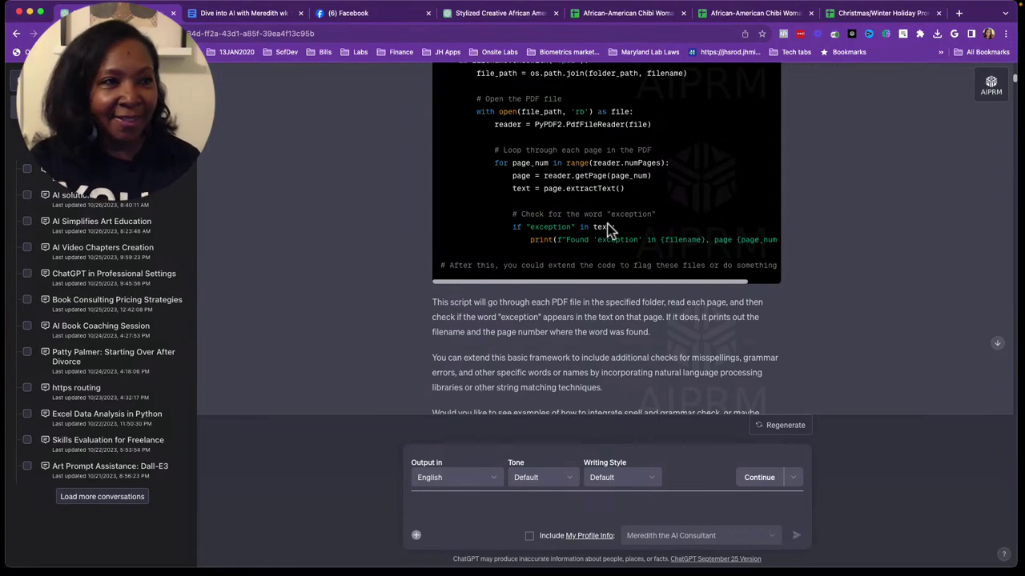
scroll(607, 229, "down", 2)
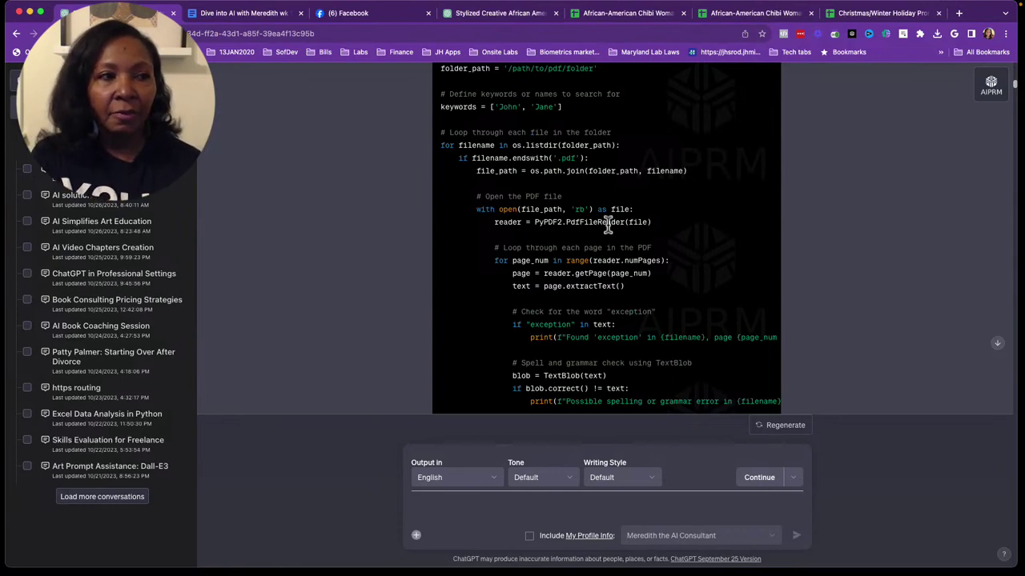
Copy the extended keyword and spell-checking PDF script to the clipboard
scroll(607, 226, "down", 2)
scroll(608, 226, "down", 2)
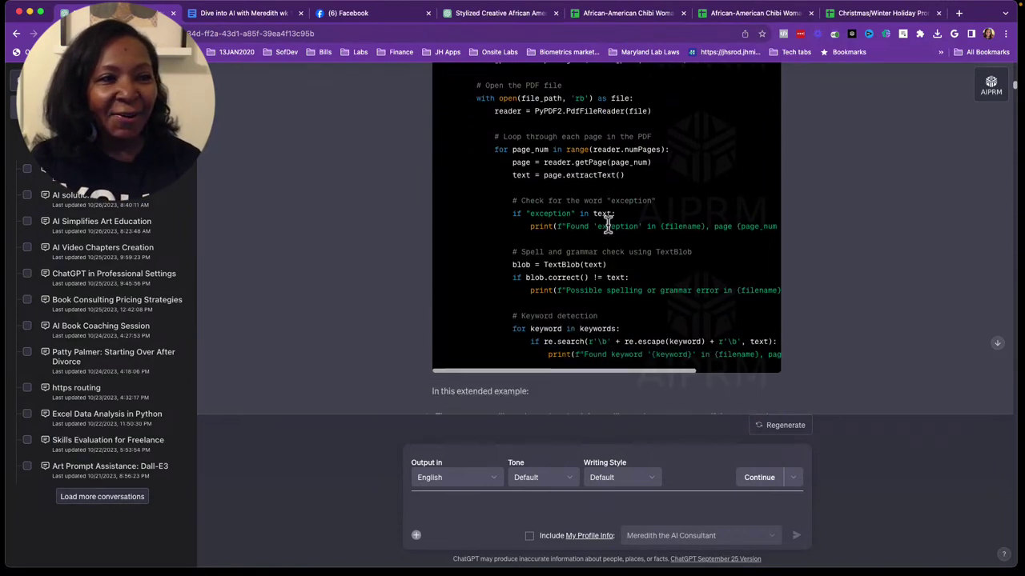
scroll(607, 226, "down", 1)
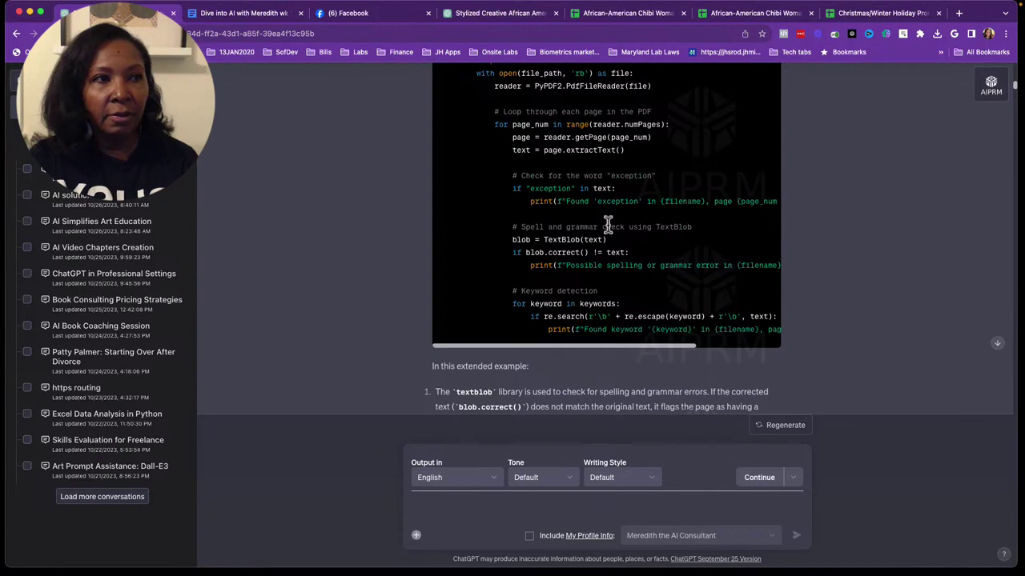
scroll(609, 223, "up", 3)
scroll(608, 224, "up", 2)
scroll(608, 225, "up", 3)
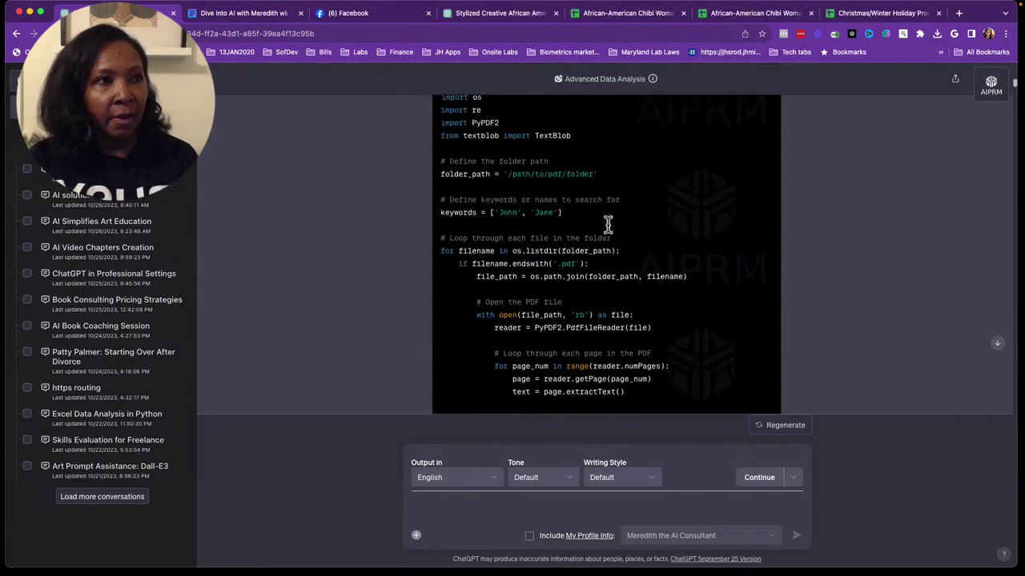
scroll(609, 223, "up", 2)
left_click(755, 131)
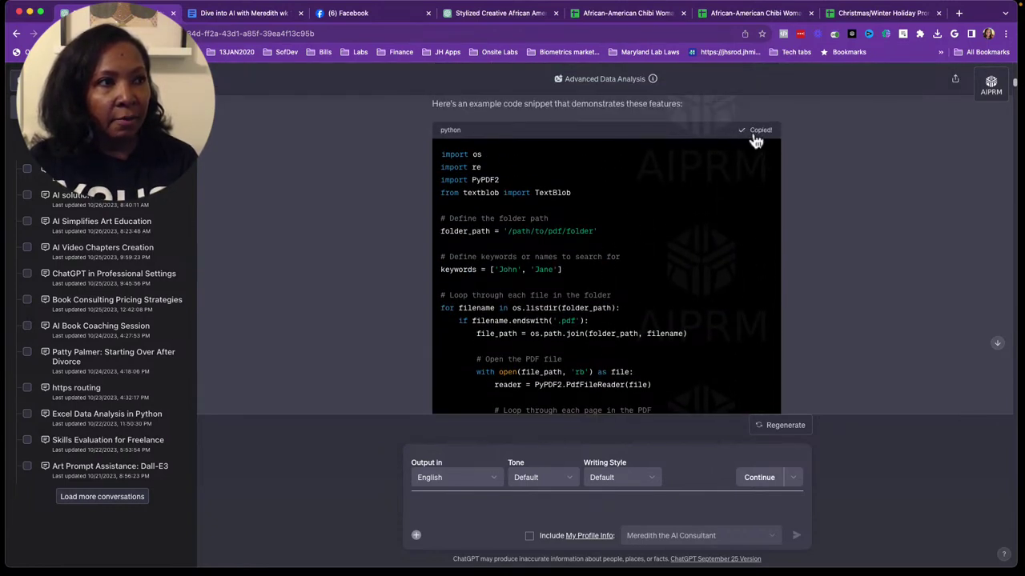
Scroll down past the re-based keyword detection to the question about checking a custom word list
scroll(741, 198, "down", 2)
scroll(741, 198, "down", 2)
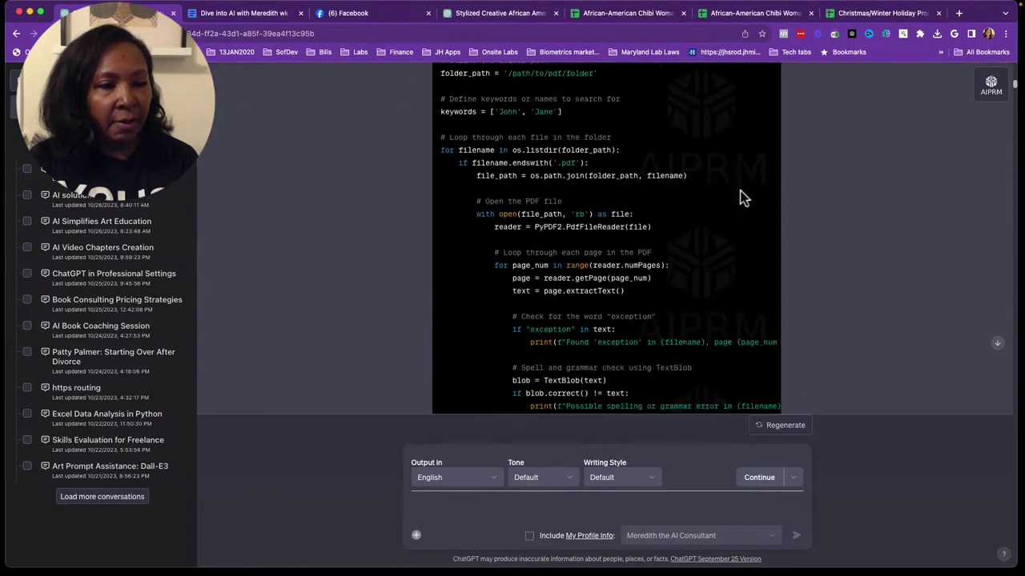
scroll(741, 198, "down", 3)
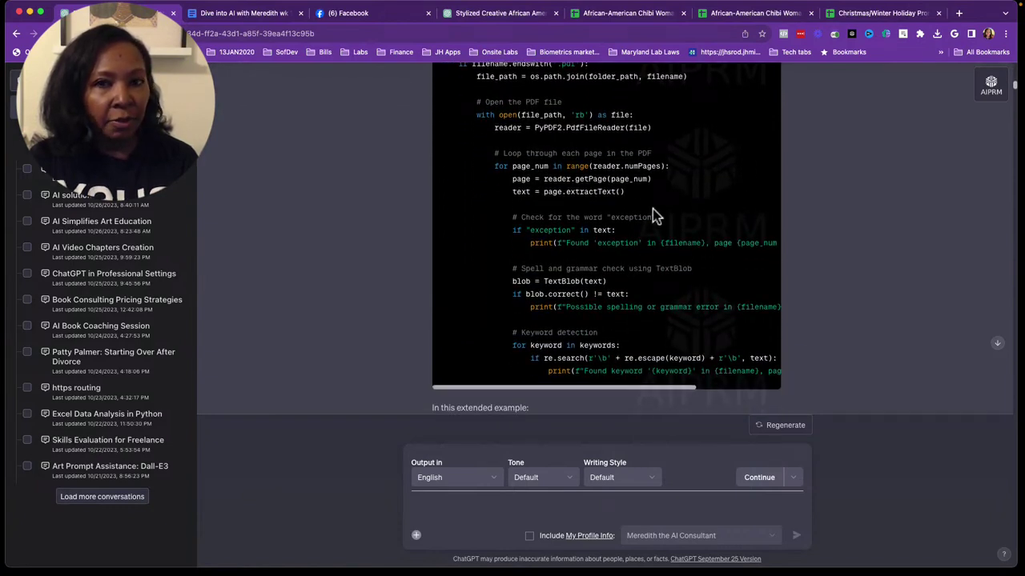
scroll(653, 209, "up", 2)
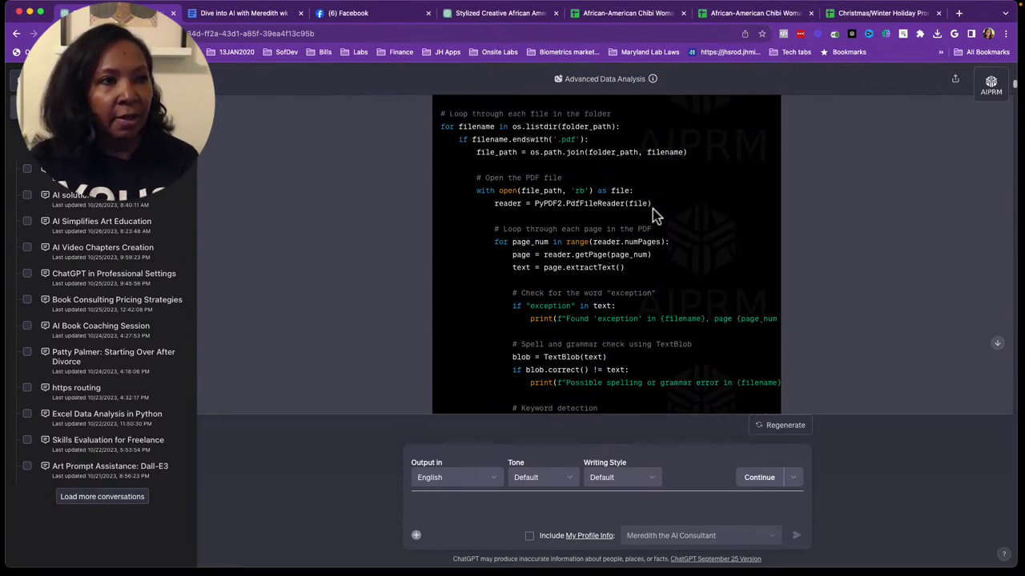
scroll(653, 214, "up", 3)
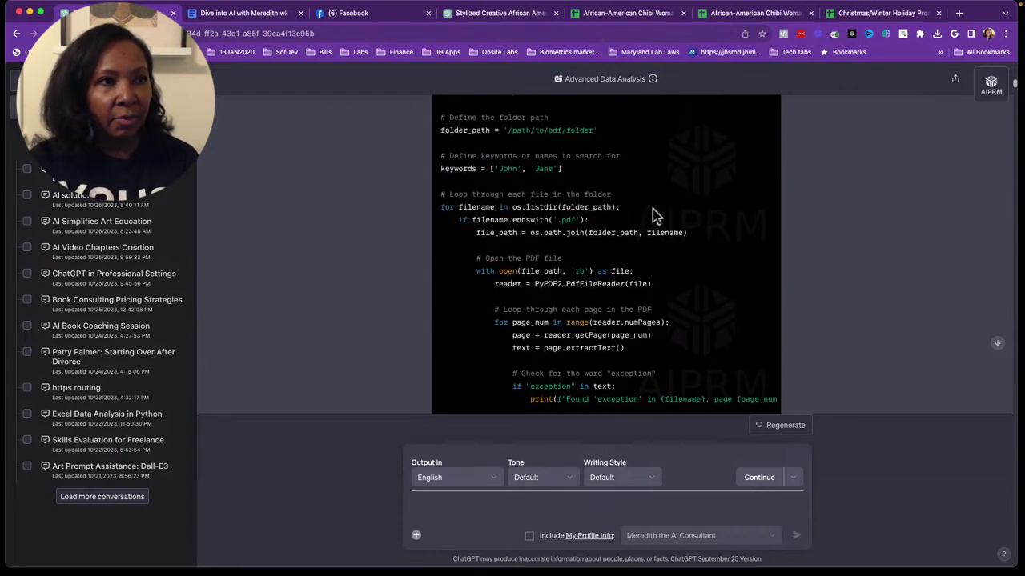
scroll(653, 209, "up", 2)
scroll(653, 209, "down", 3)
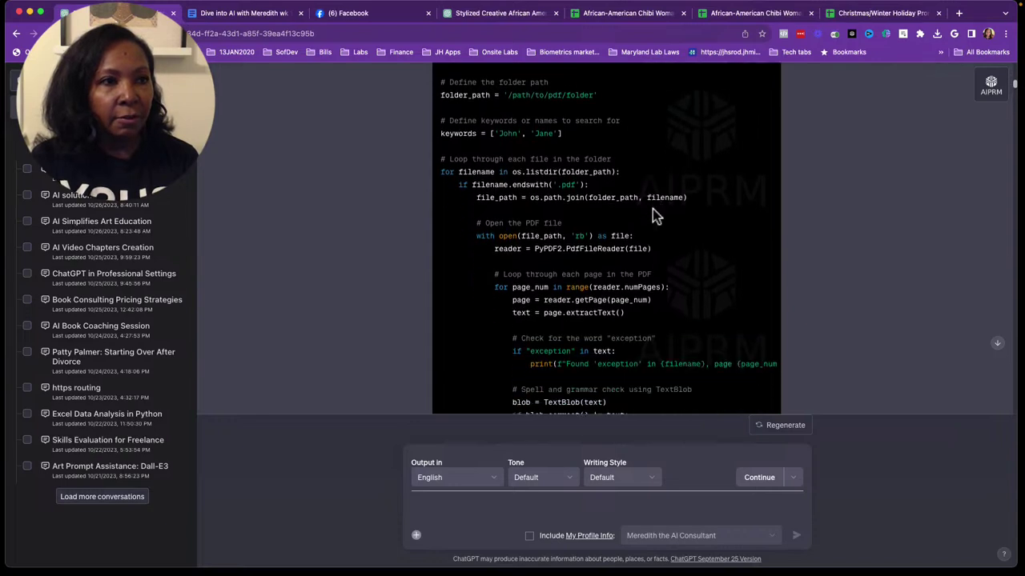
scroll(653, 209, "down", 2)
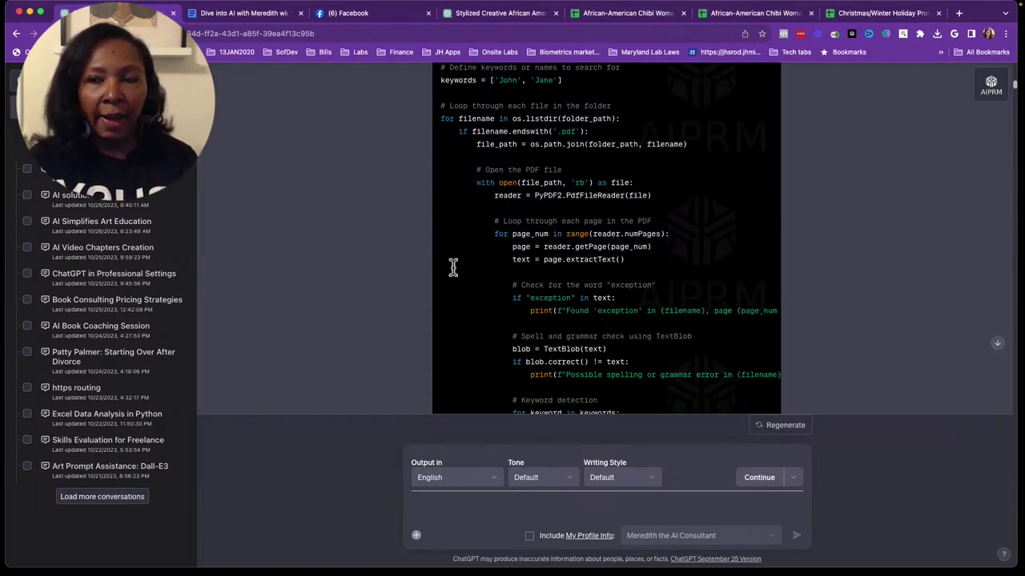
scroll(501, 291, "down", 2)
scroll(501, 291, "down", 2)
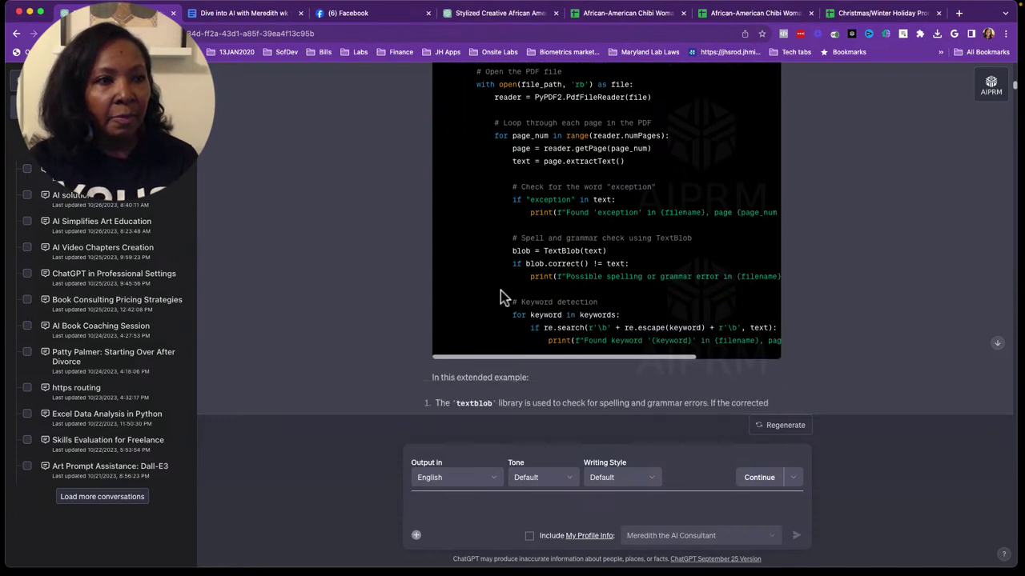
scroll(500, 291, "down", 2)
scroll(501, 291, "down", 2)
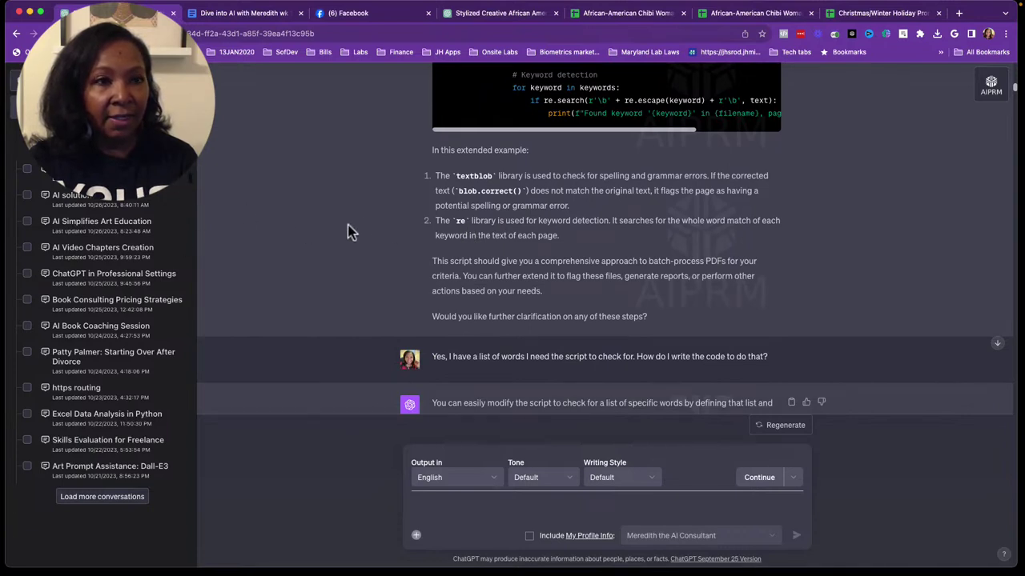
Scroll past the words_to_search_for page-checking code to the 'How do I create a report' question
scroll(381, 216, "down", 1)
scroll(381, 216, "down", 1)
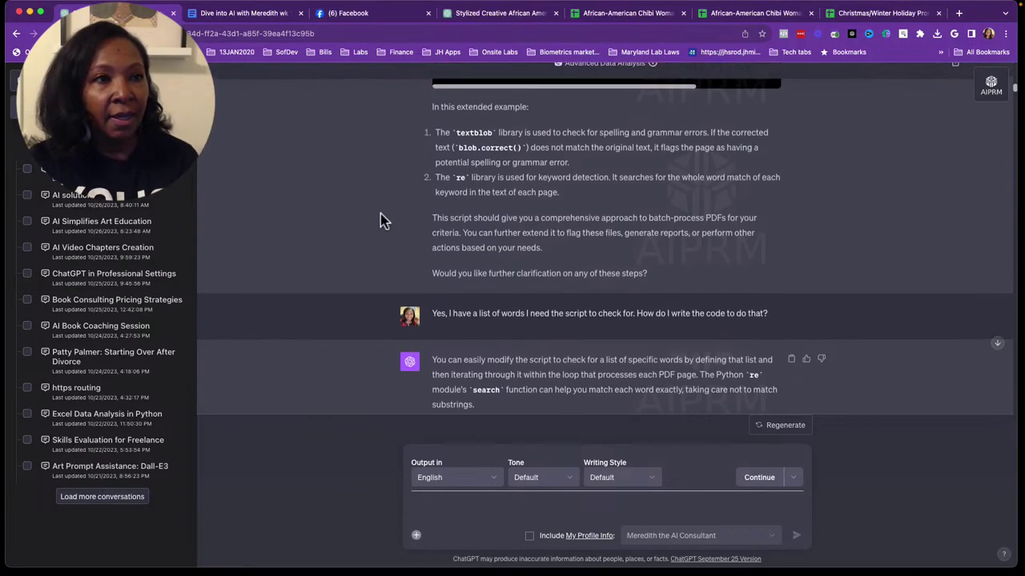
scroll(381, 213, "down", 2)
scroll(380, 213, "down", 1)
scroll(381, 214, "down", 2)
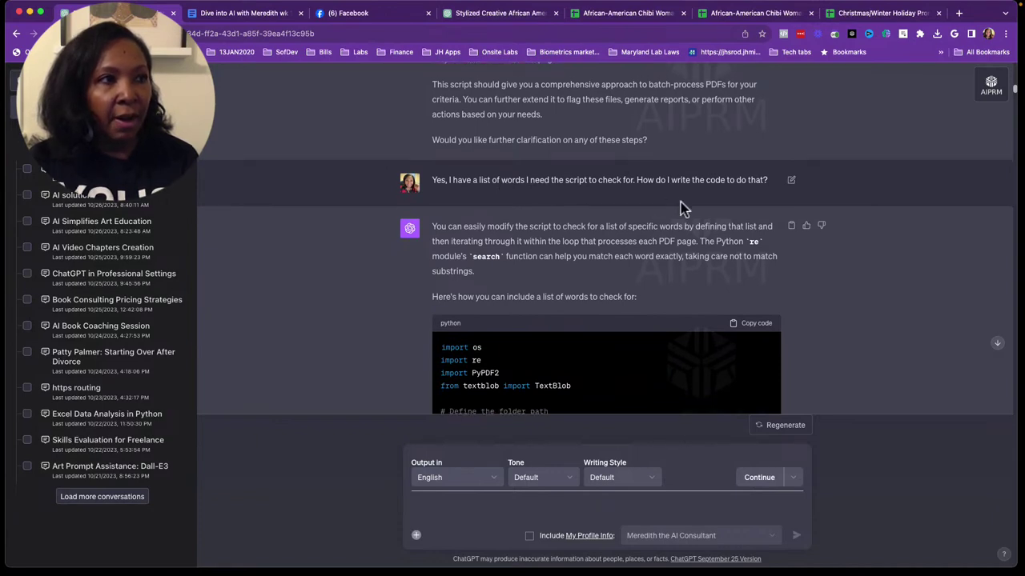
scroll(681, 207, "down", 2)
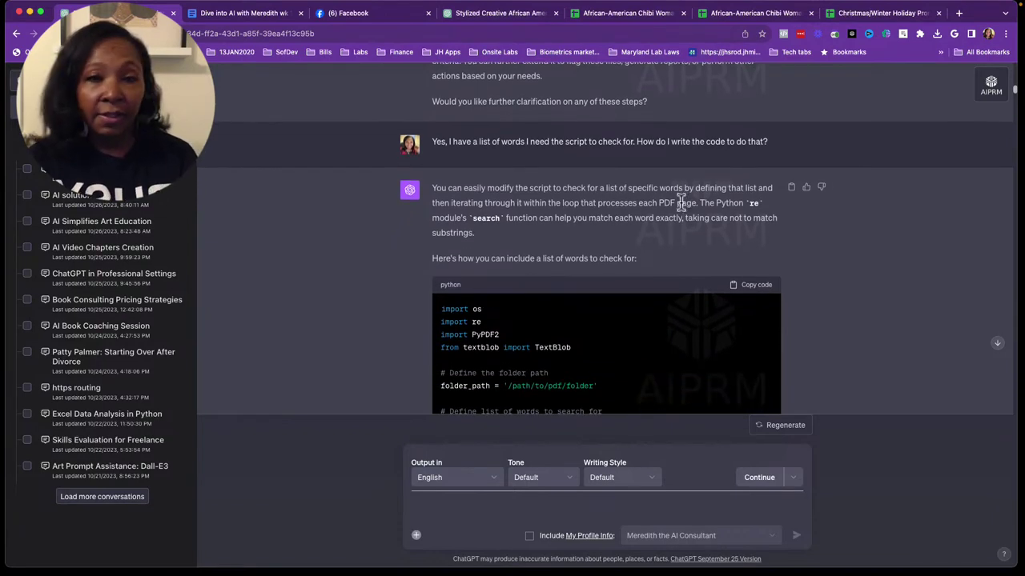
scroll(544, 238, "down", 1)
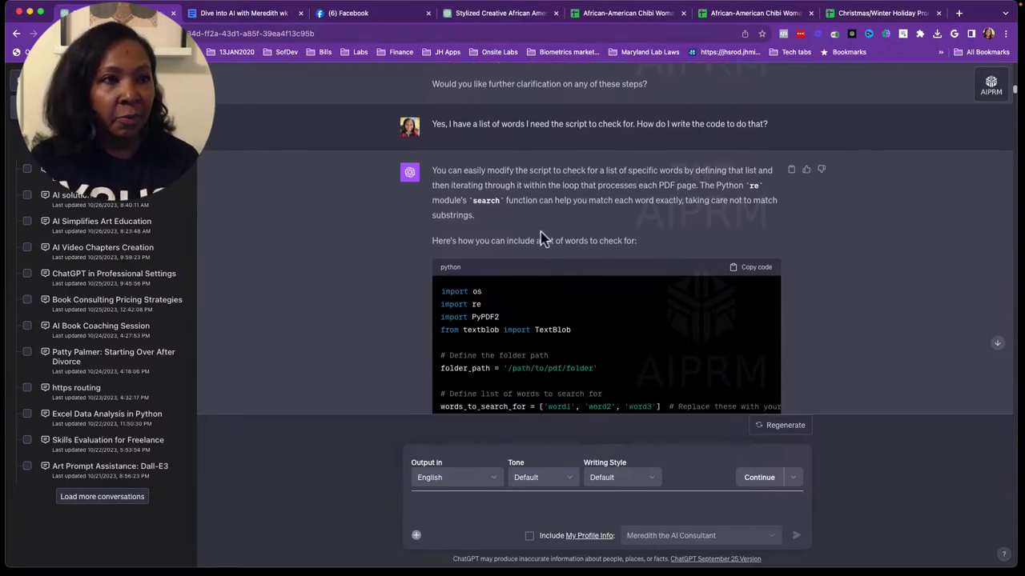
scroll(545, 238, "down", 1)
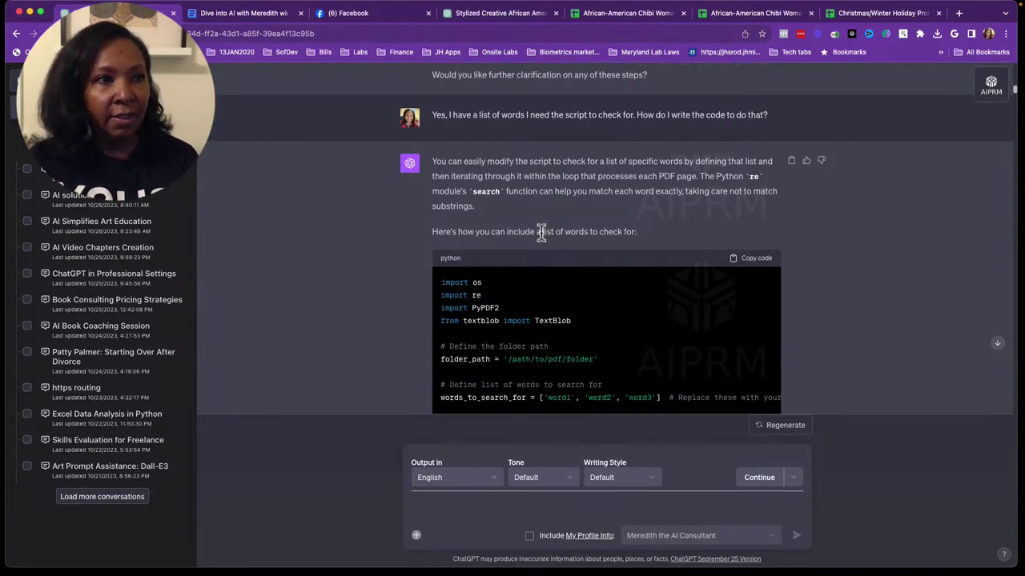
scroll(593, 228, "down", 1)
scroll(593, 228, "down", 1)
scroll(593, 228, "down", 1)
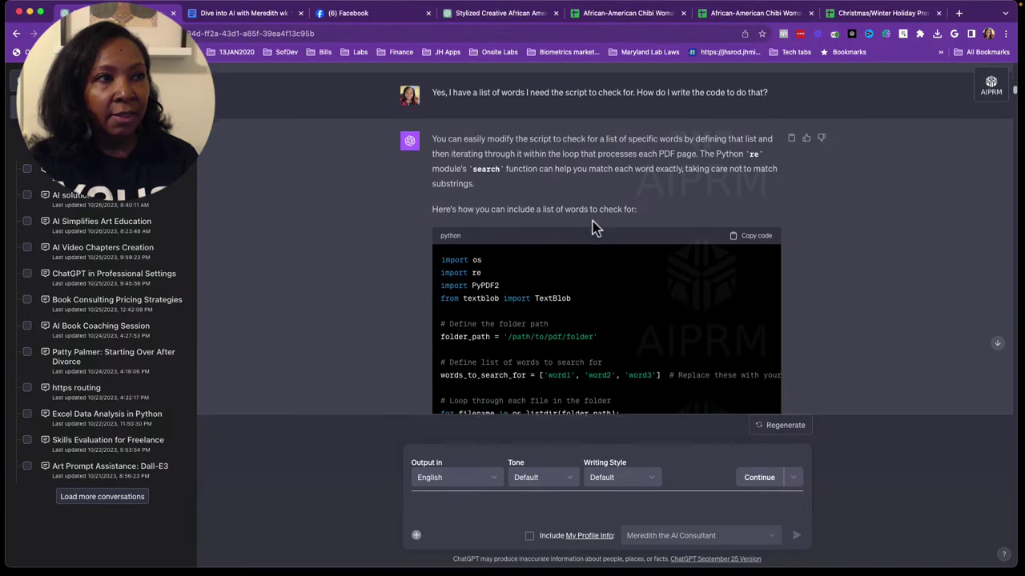
scroll(593, 228, "down", 1)
scroll(593, 228, "down", 1)
scroll(594, 228, "down", 1)
scroll(593, 228, "down", 1)
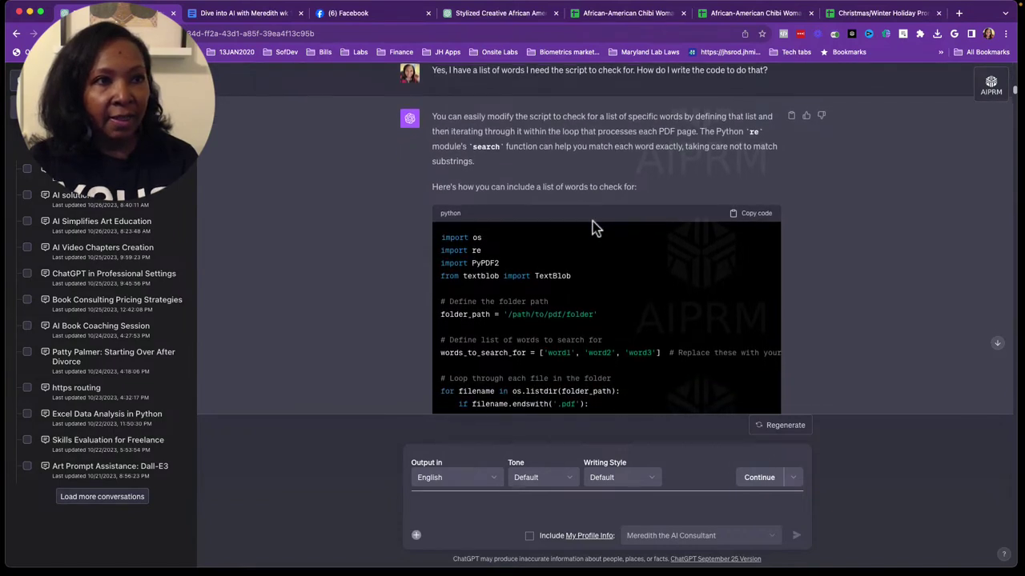
scroll(593, 228, "down", 1)
scroll(593, 228, "down", 1)
scroll(594, 228, "down", 1)
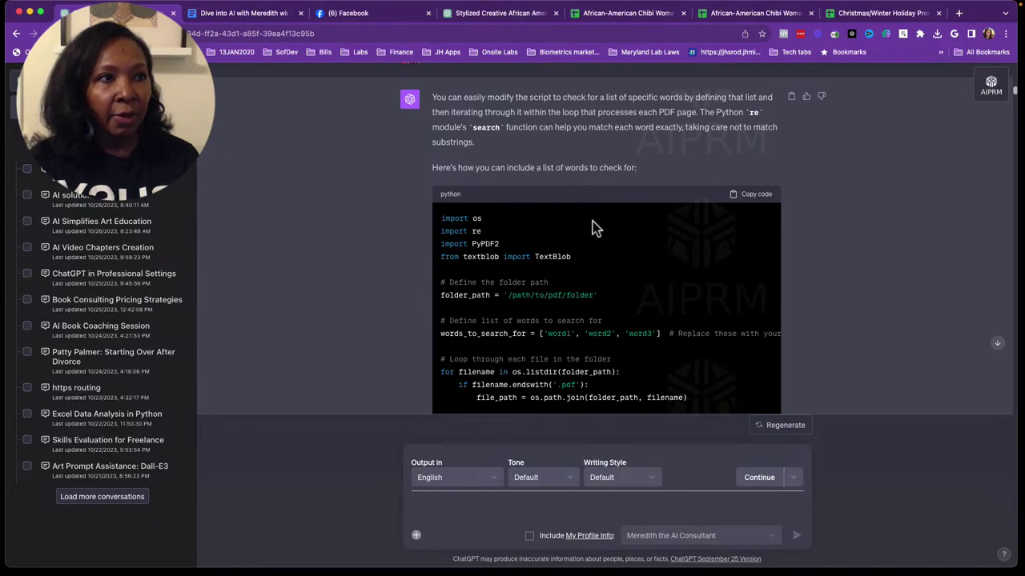
scroll(594, 228, "down", 1)
scroll(594, 228, "down", 1)
scroll(593, 228, "down", 1)
scroll(593, 228, "down", 1)
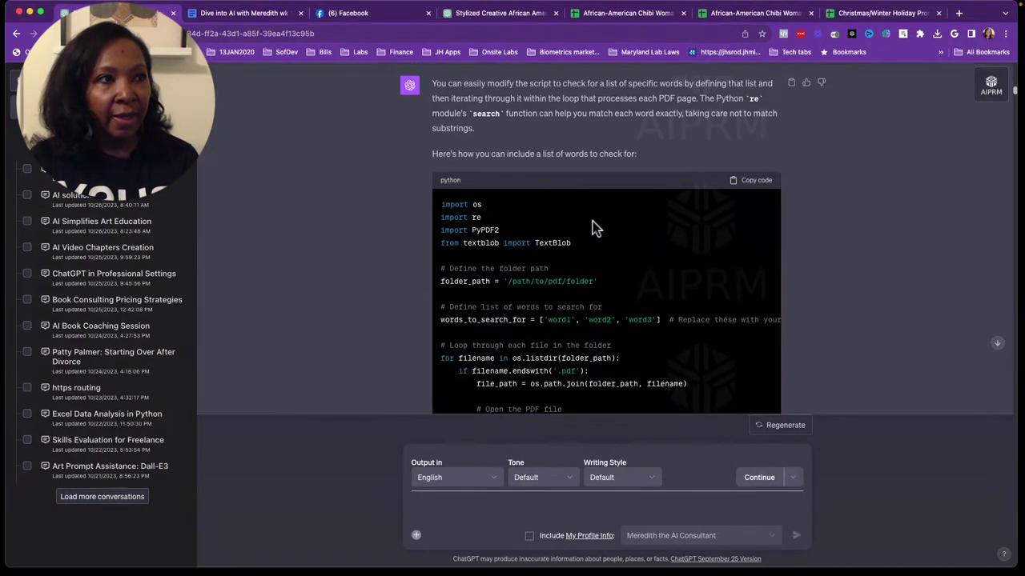
scroll(594, 228, "down", 1)
scroll(594, 228, "down", 2)
scroll(594, 228, "down", 5)
scroll(594, 228, "down", 3)
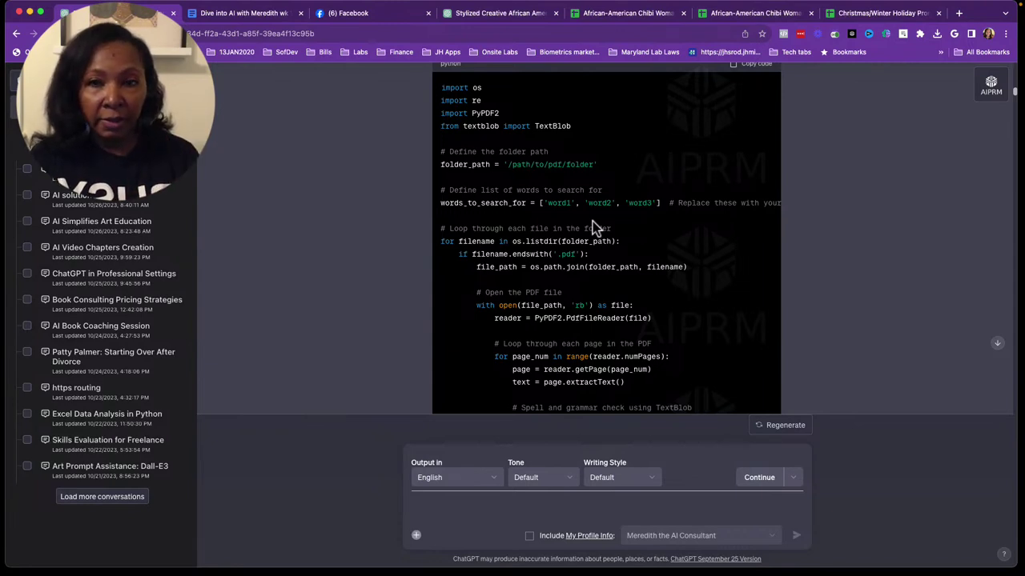
scroll(593, 228, "down", 2)
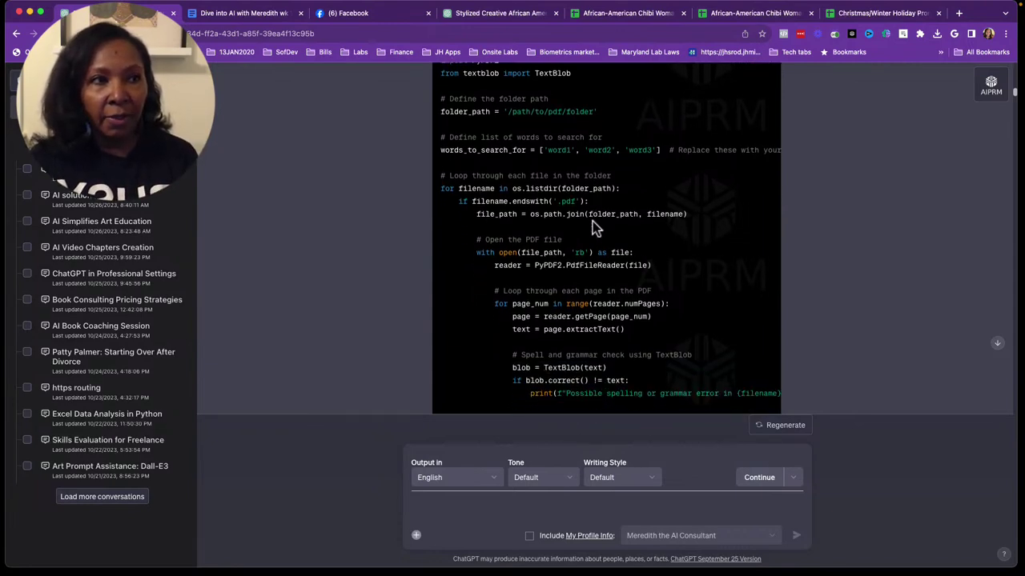
scroll(592, 228, "down", 1)
scroll(592, 228, "down", 1)
scroll(592, 228, "down", 1)
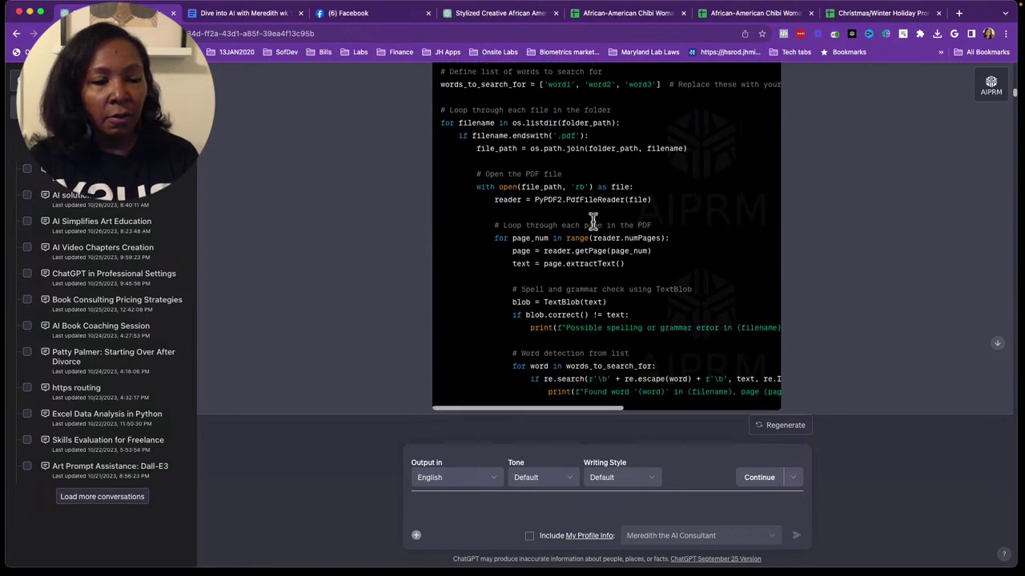
scroll(592, 224, "down", 2)
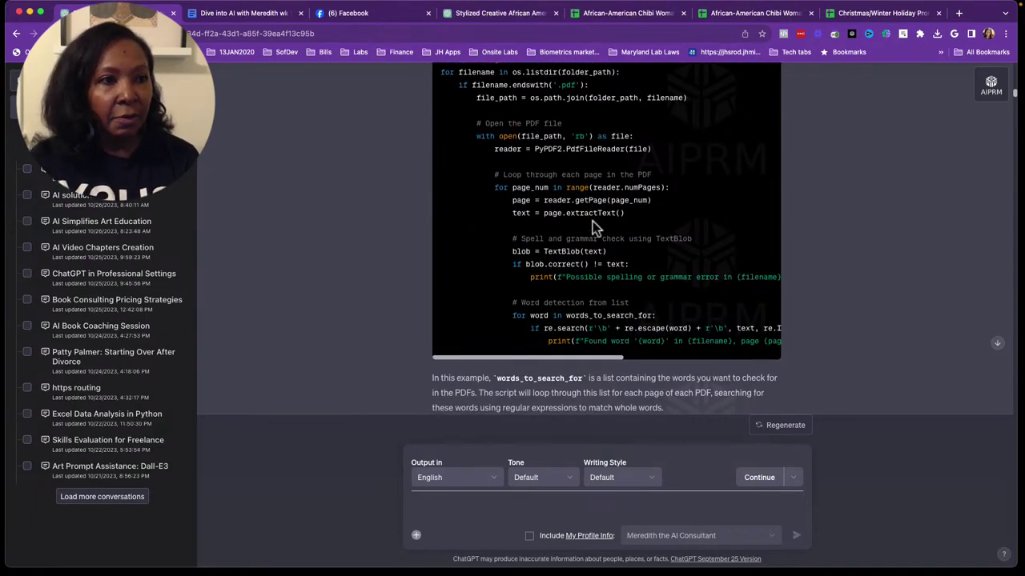
scroll(592, 221, "down", 1)
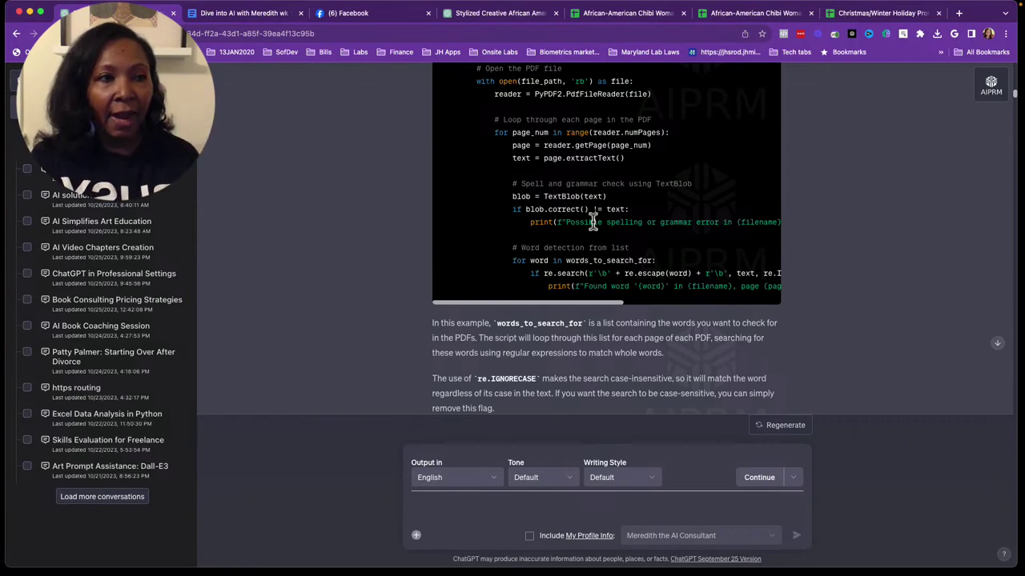
scroll(592, 221, "down", 2)
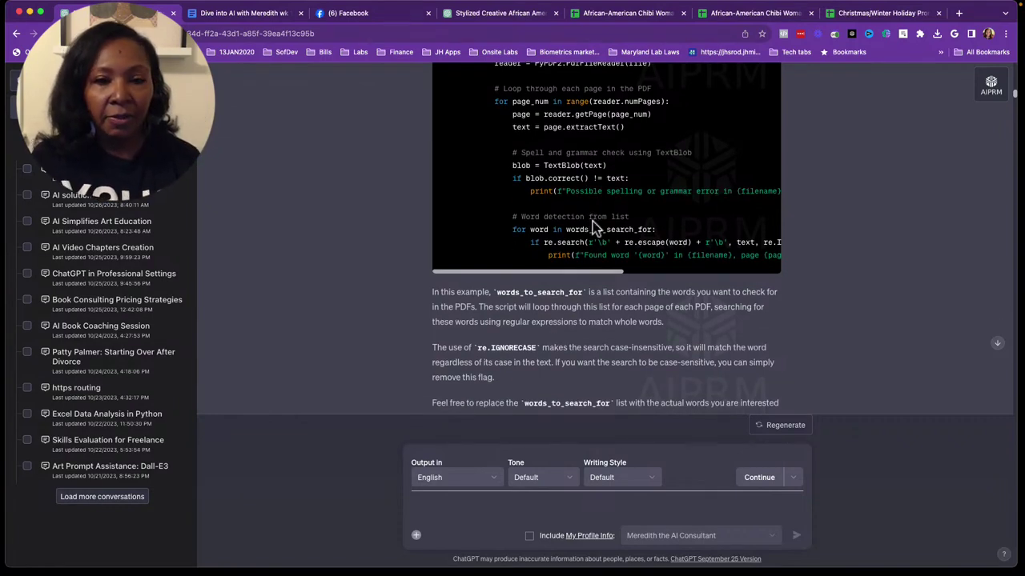
scroll(592, 222, "down", 4)
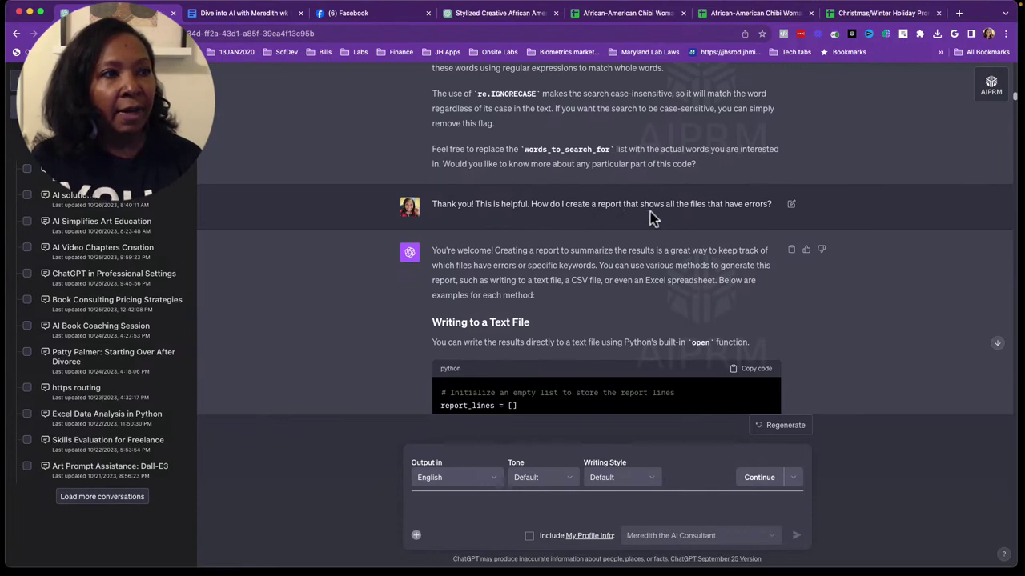
Scroll past the text-file and error_report.csv examples to the pandas 'Writing to an Excel File' section
scroll(733, 204, "down", 2)
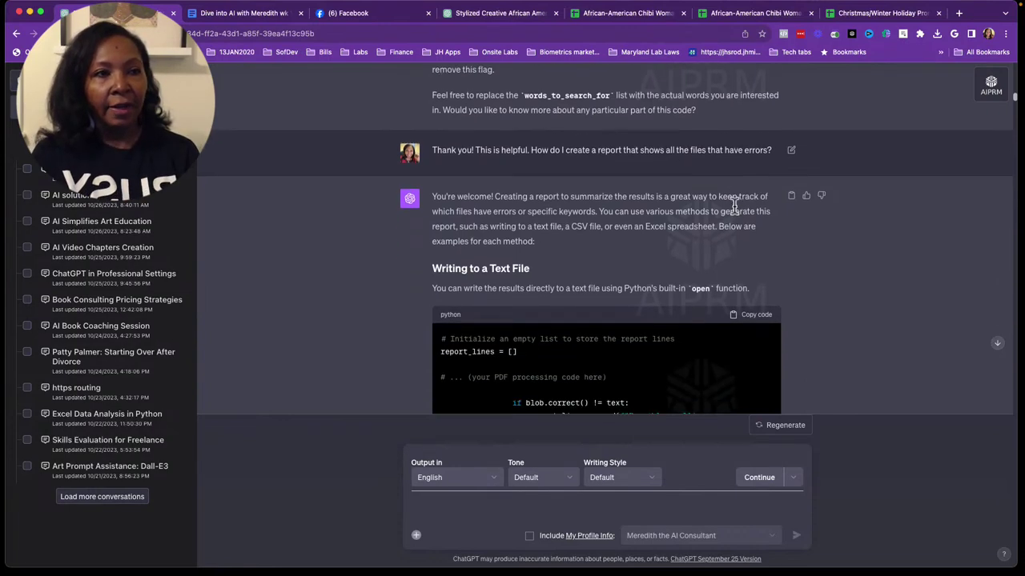
scroll(733, 205, "down", 1)
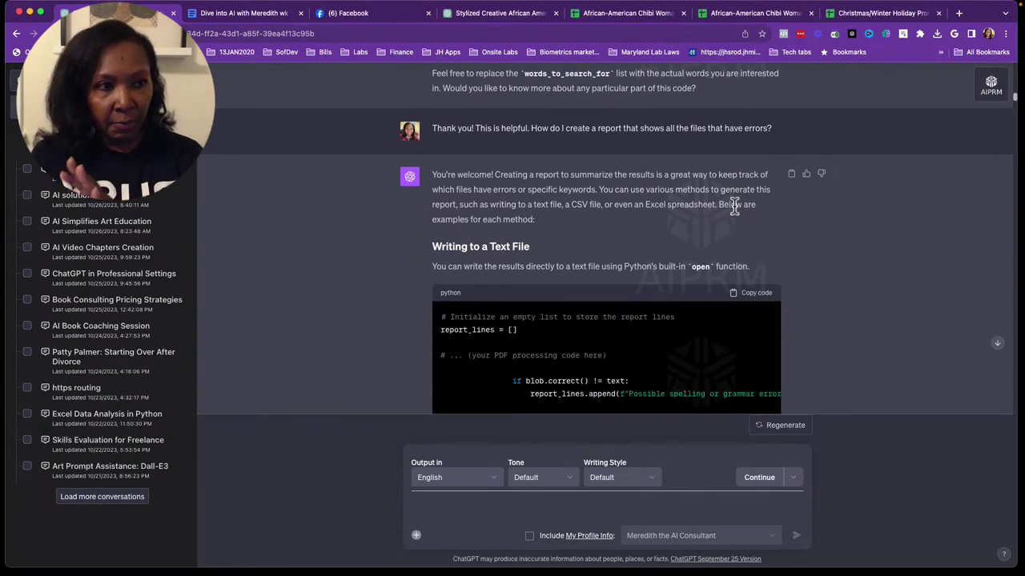
scroll(734, 205, "down", 2)
scroll(735, 209, "down", 3)
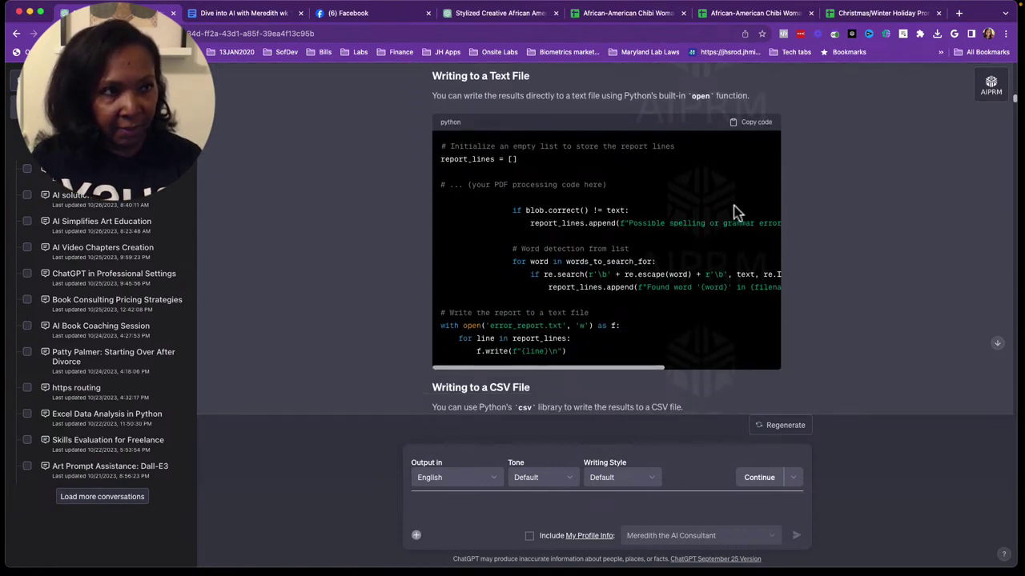
scroll(735, 212, "down", 1)
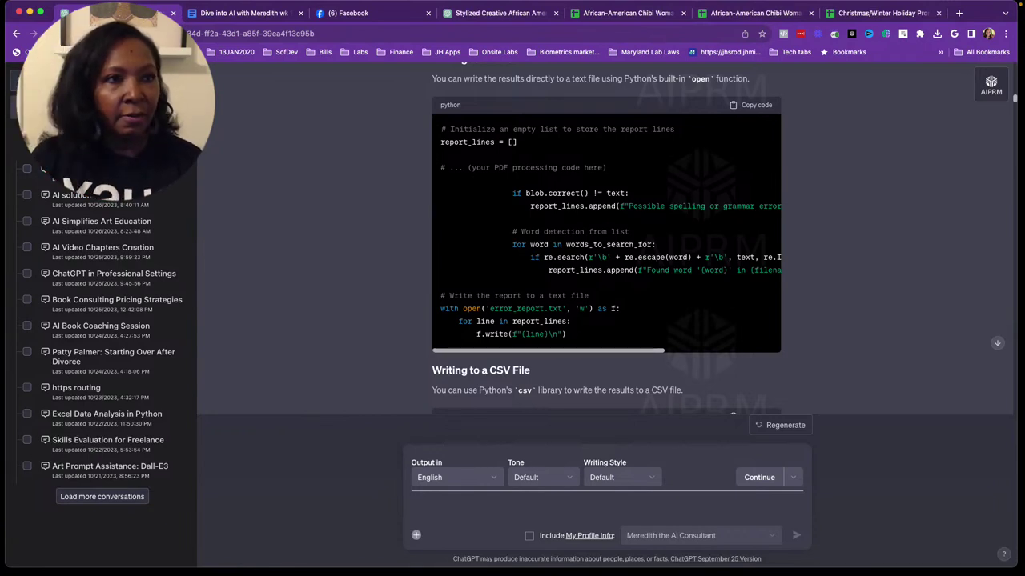
scroll(440, 213, "down", 2)
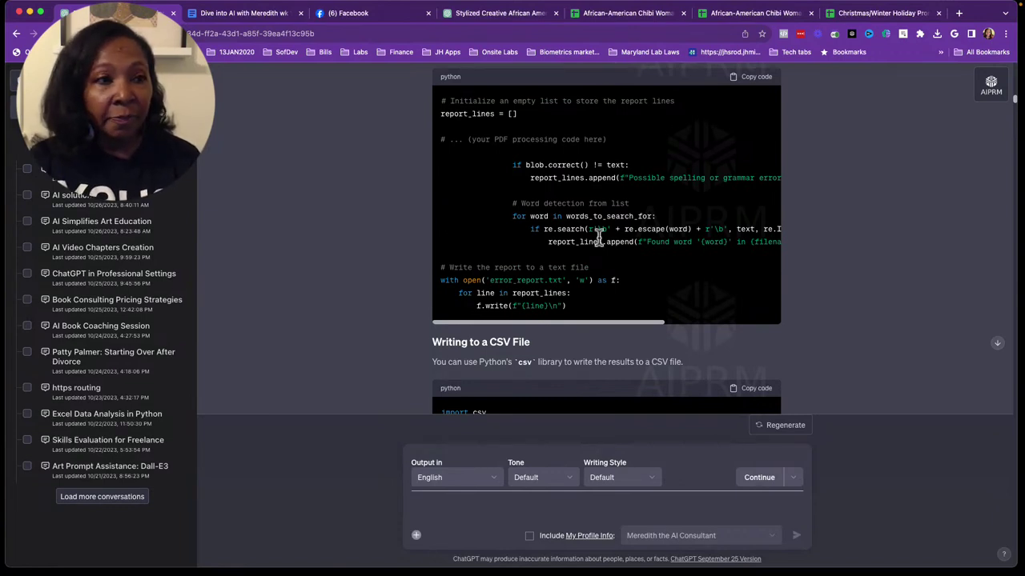
scroll(599, 236, "down", 3)
scroll(599, 236, "down", 1)
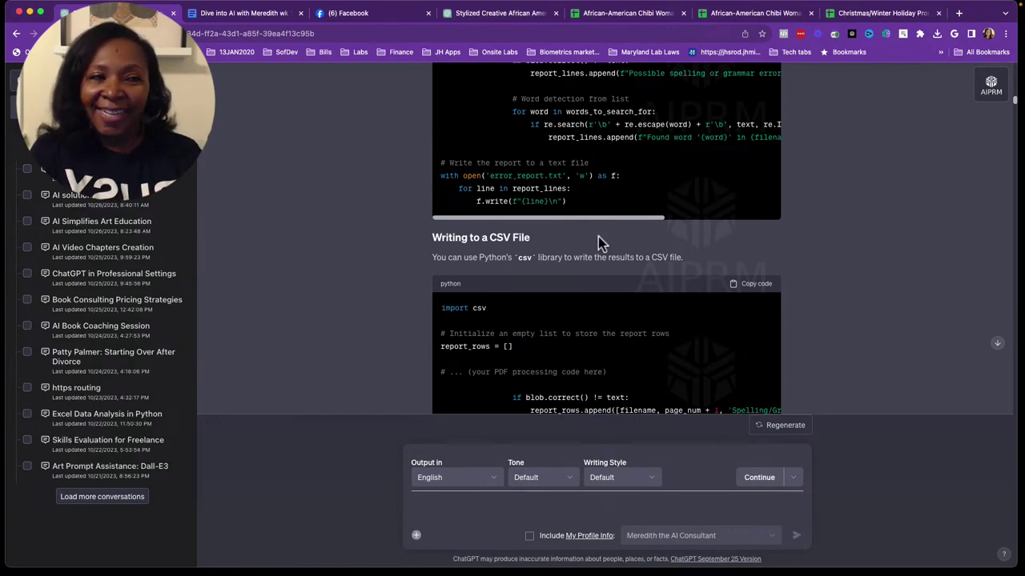
scroll(598, 237, "down", 1)
scroll(598, 236, "down", 1)
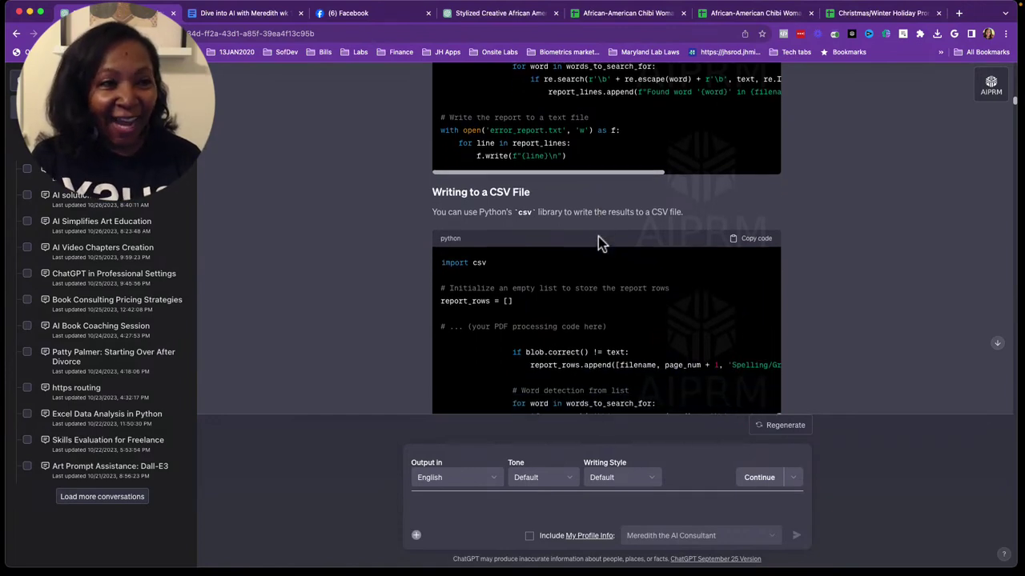
scroll(598, 236, "down", 1)
scroll(598, 236, "down", 1)
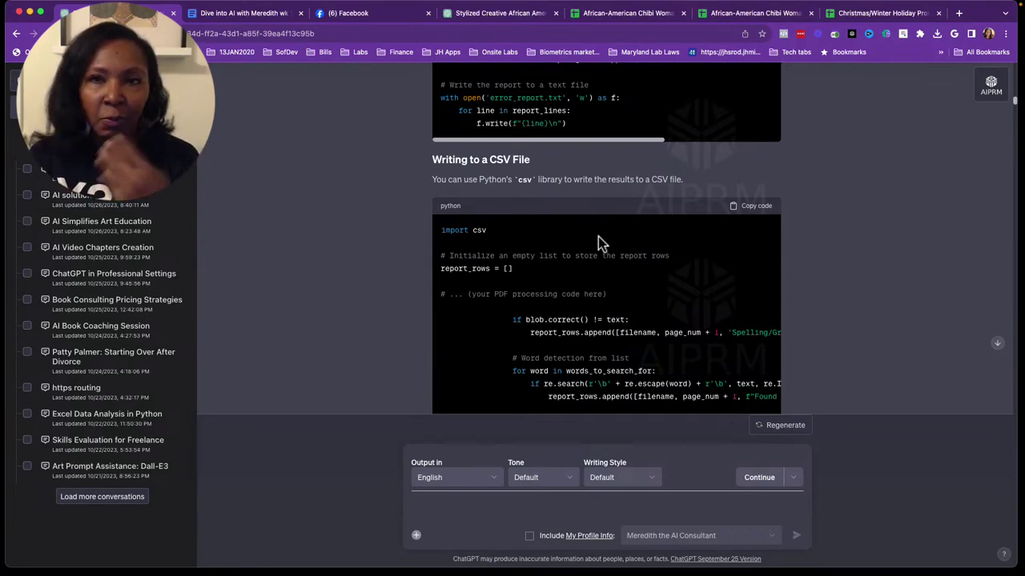
scroll(598, 236, "down", 1)
scroll(598, 237, "down", 1)
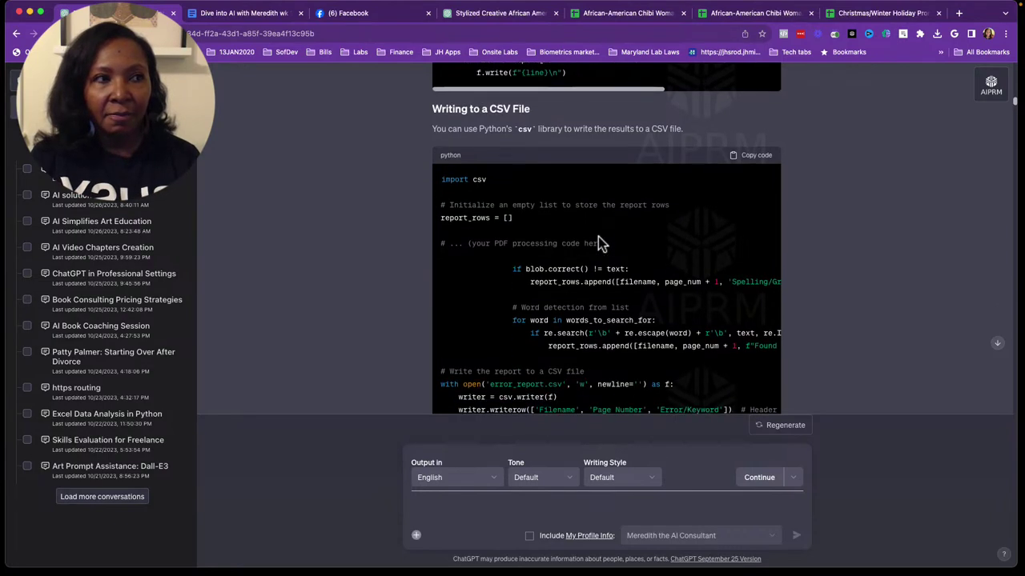
scroll(598, 236, "down", 1)
scroll(598, 236, "down", 1)
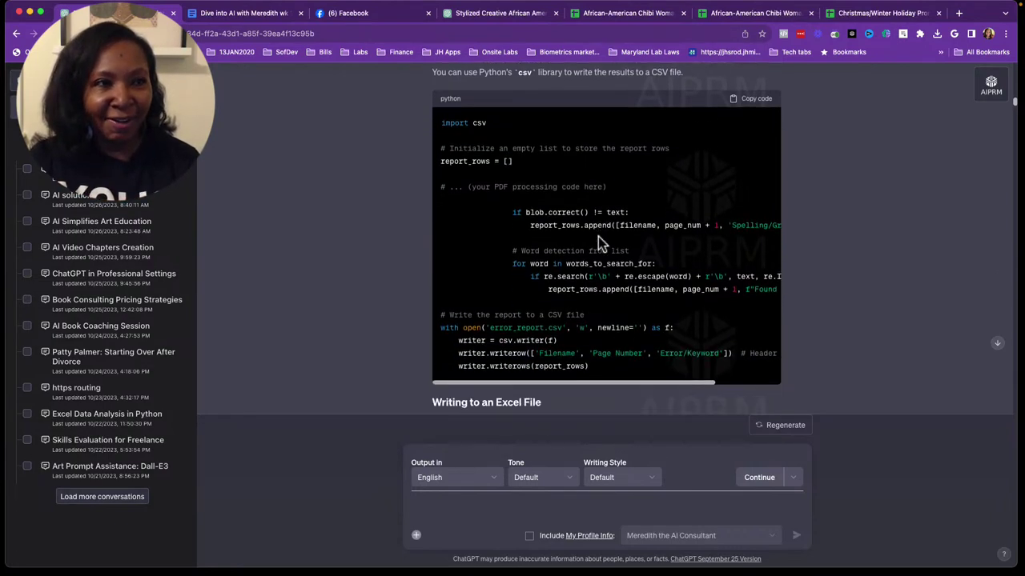
scroll(598, 236, "down", 1)
scroll(598, 236, "down", 1)
scroll(598, 237, "down", 1)
scroll(598, 236, "down", 2)
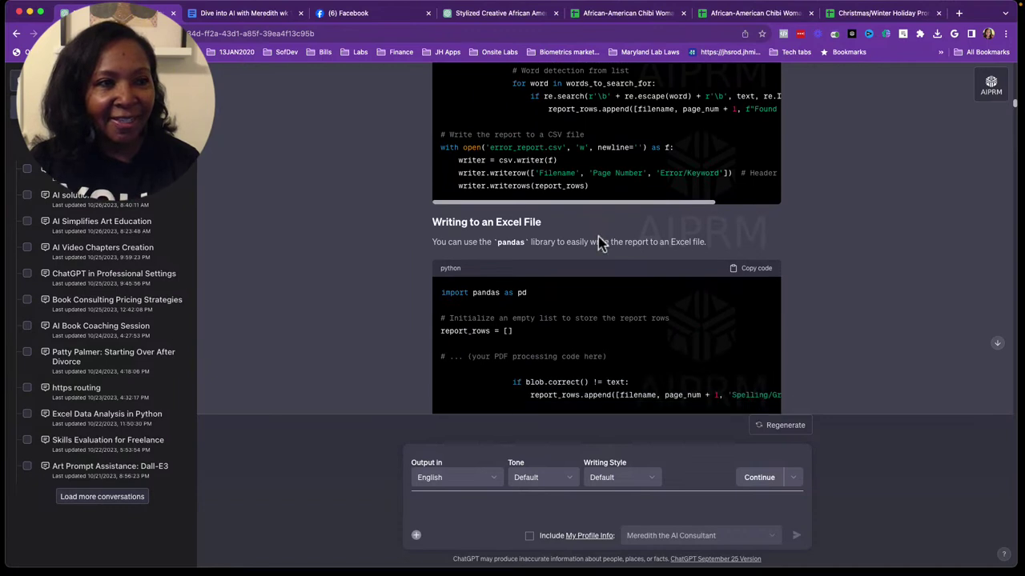
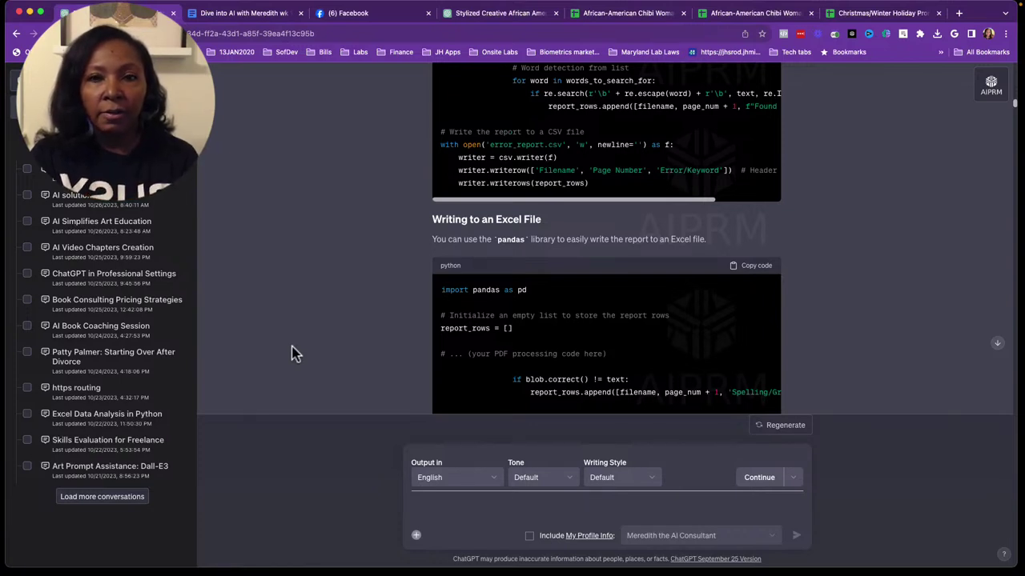
Read through the FileLink answer that saves the report to /mnt/data/error_report.txt
scroll(300, 273, "down", 1)
scroll(301, 272, "down", 1)
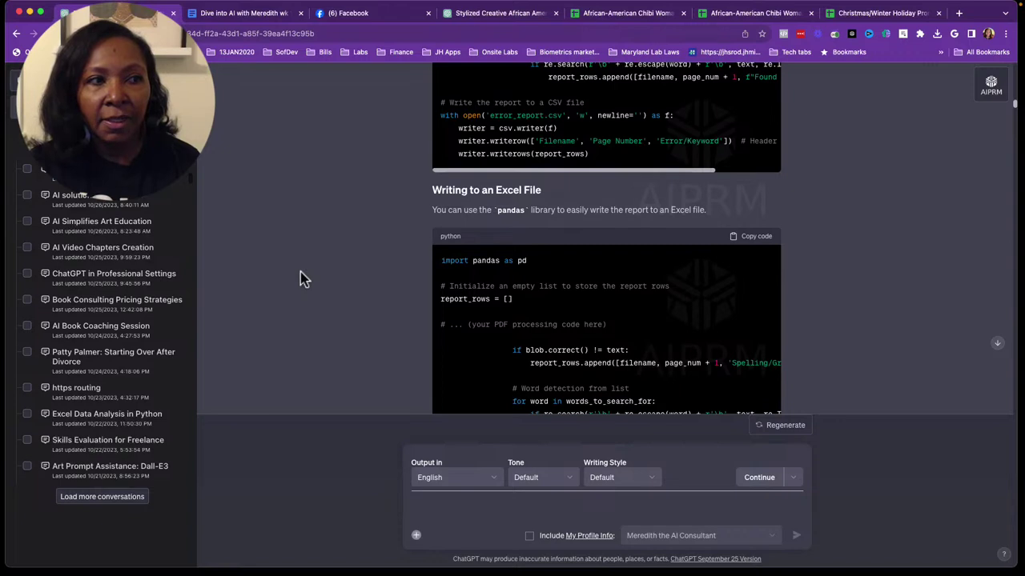
scroll(301, 272, "down", 1)
scroll(303, 278, "up", 1)
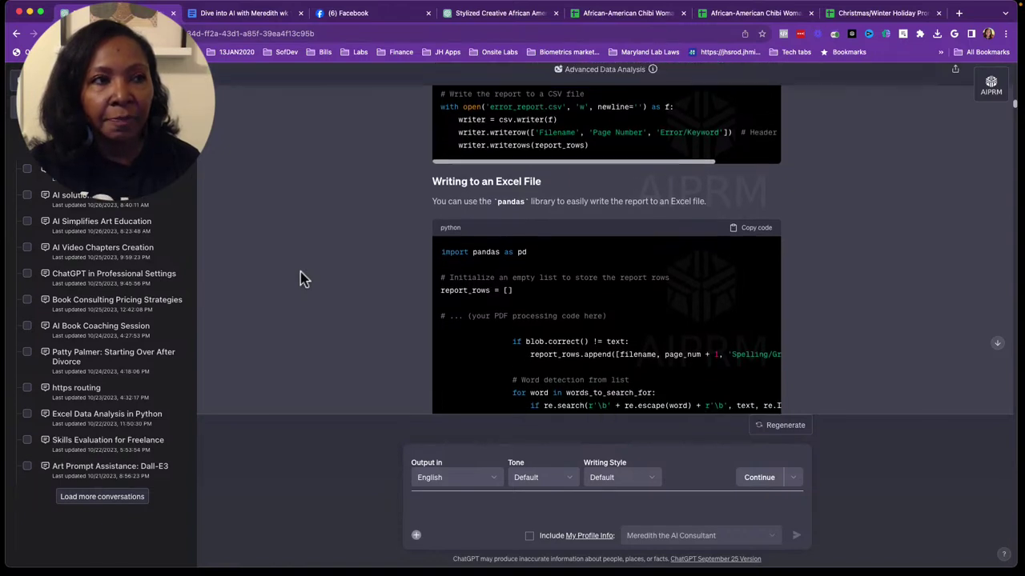
scroll(303, 278, "up", 2)
scroll(303, 278, "up", 1)
scroll(303, 277, "down", 1)
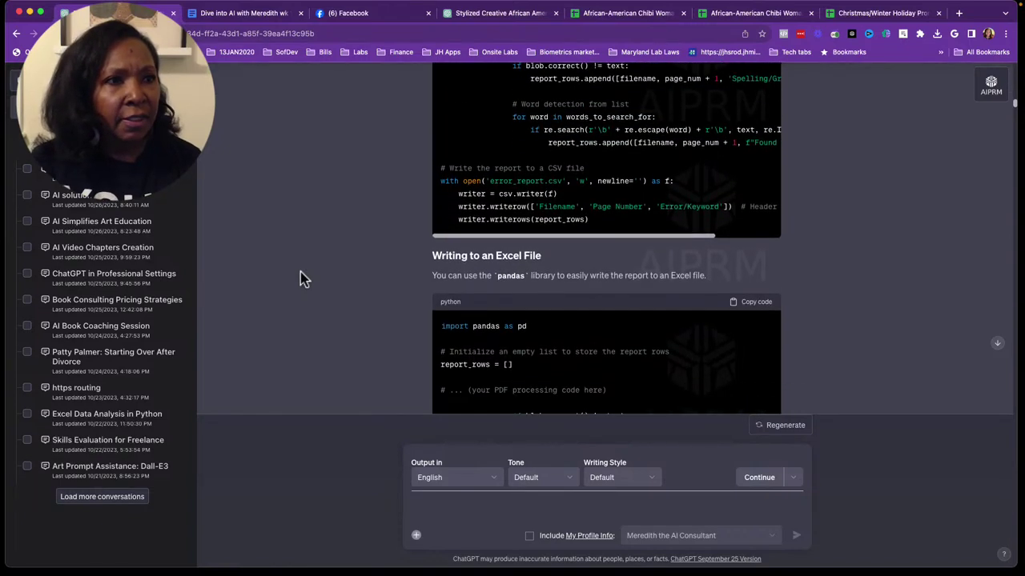
scroll(303, 278, "down", 2)
scroll(302, 277, "down", 1)
scroll(302, 278, "down", 1)
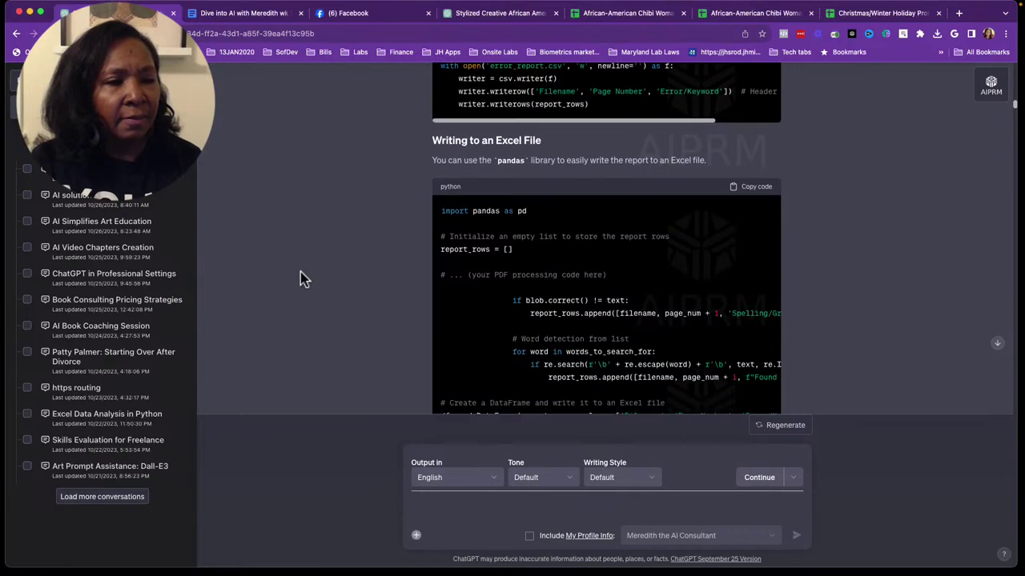
scroll(303, 277, "down", 1)
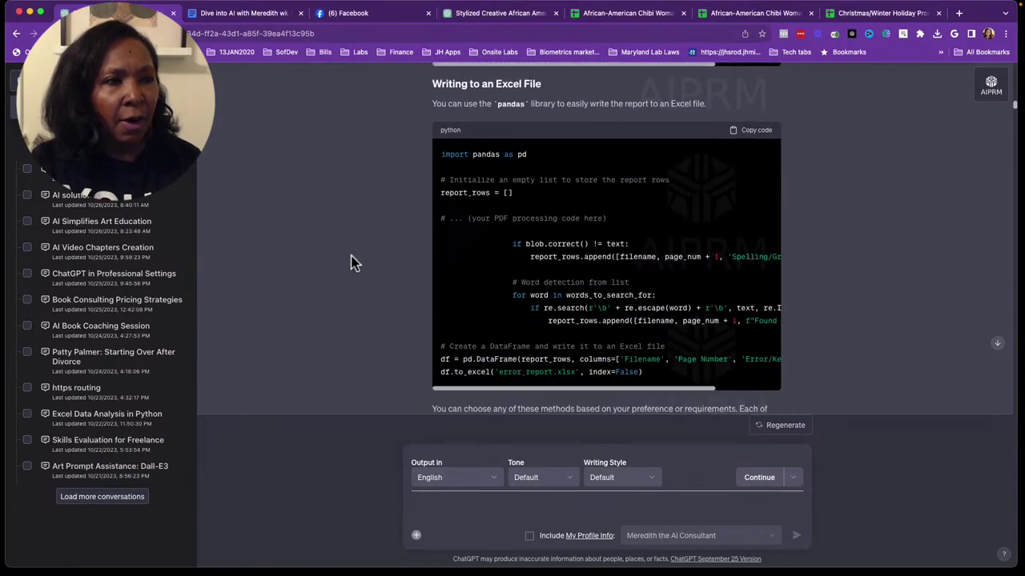
scroll(383, 252, "down", 1)
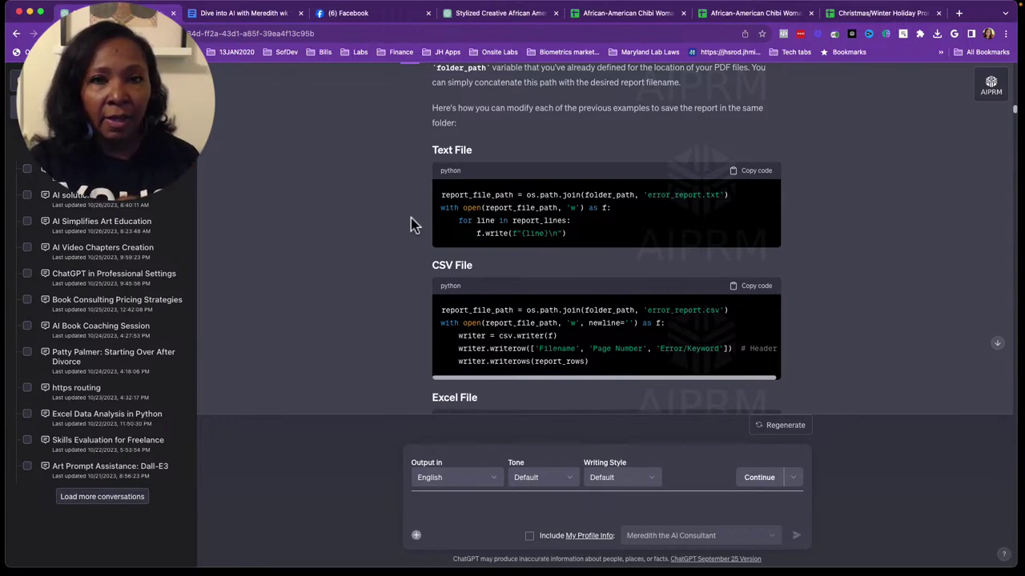
scroll(411, 224, "down", 1)
scroll(410, 225, "down", 2)
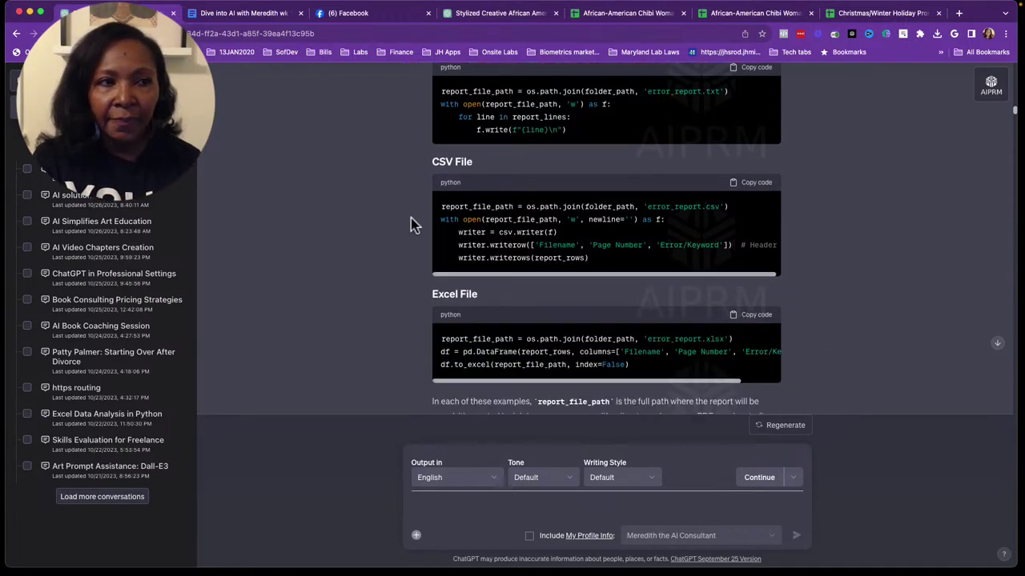
scroll(410, 224, "down", 1)
scroll(411, 224, "down", 2)
scroll(410, 224, "down", 1)
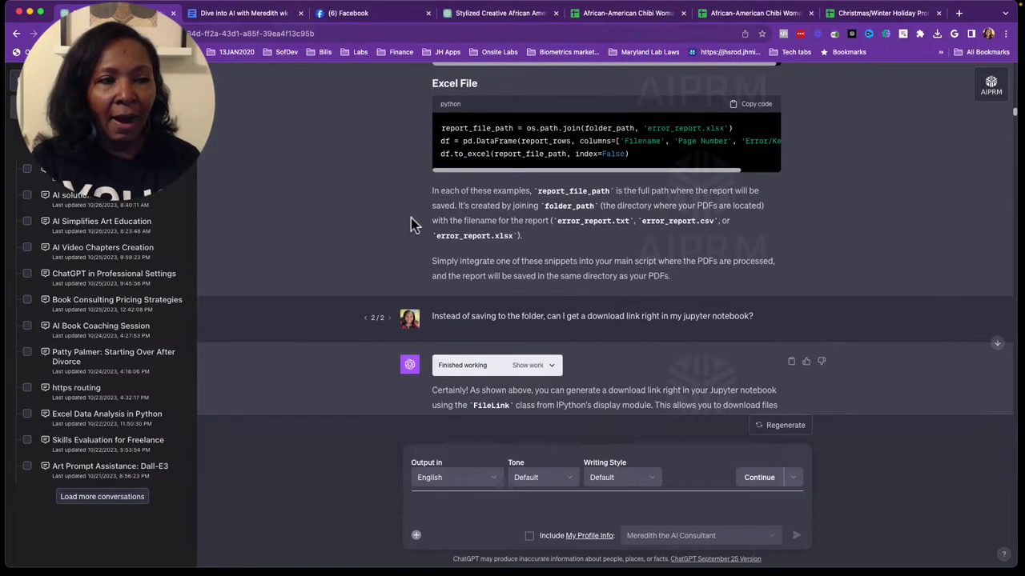
scroll(411, 224, "down", 1)
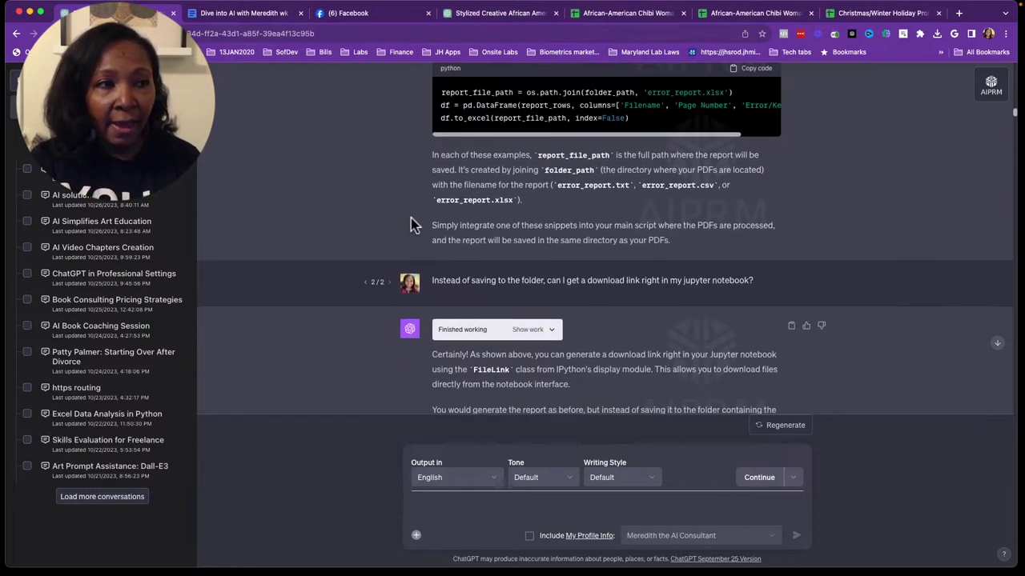
scroll(411, 224, "down", 1)
scroll(411, 224, "down", 1)
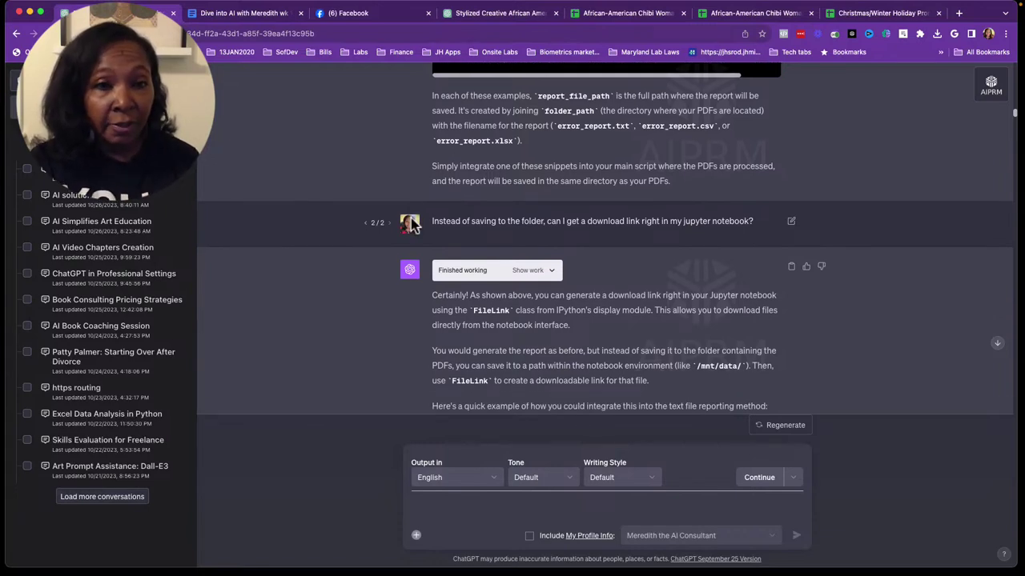
scroll(410, 224, "down", 1)
scroll(411, 224, "down", 1)
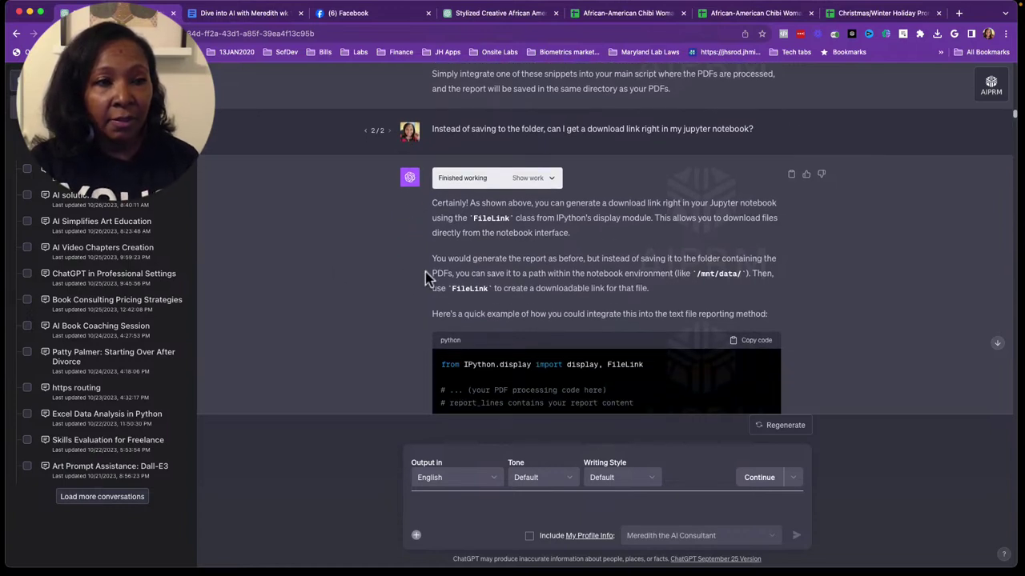
scroll(425, 276, "down", 2)
scroll(425, 283, "down", 1)
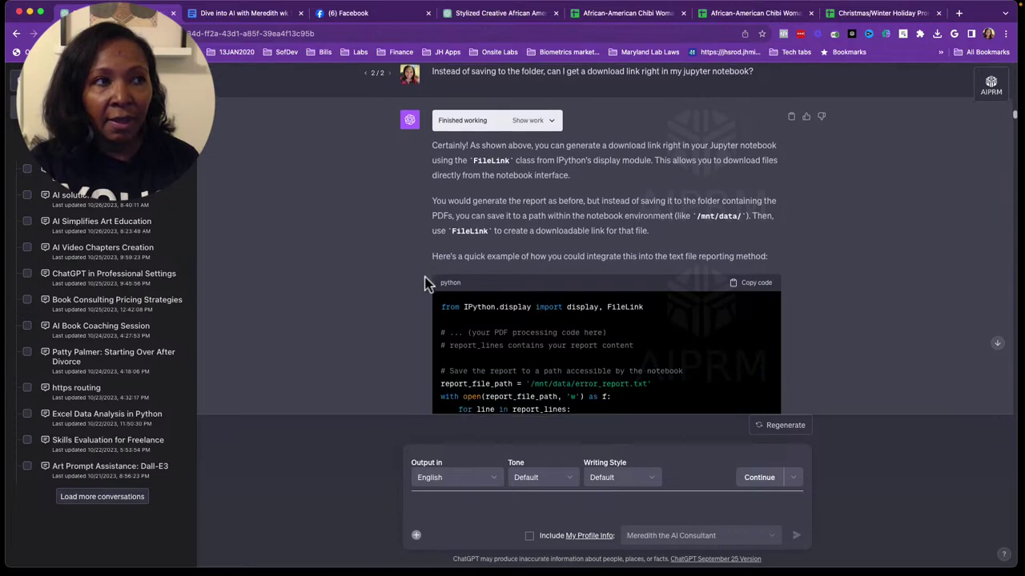
scroll(425, 283, "down", 2)
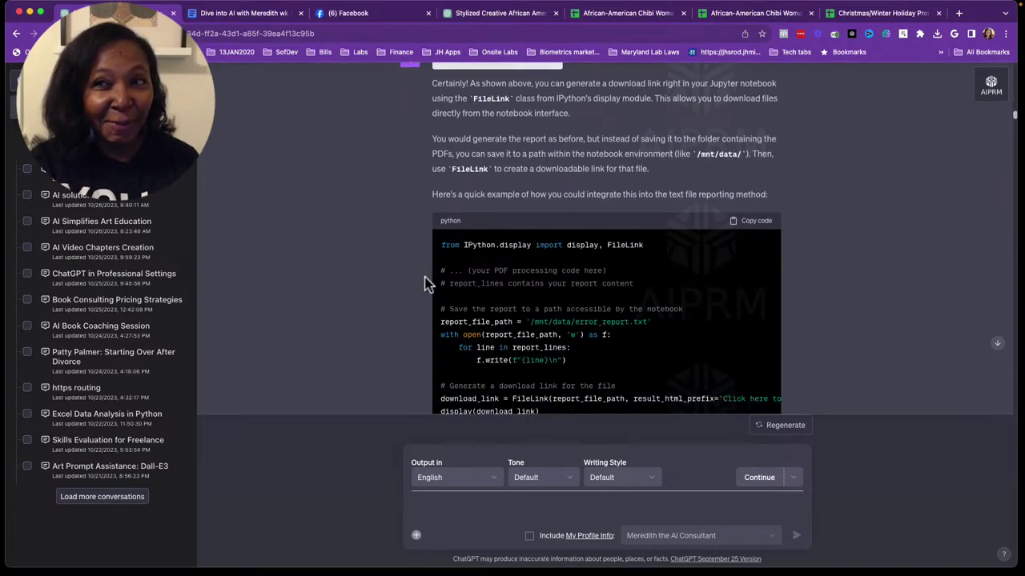
scroll(425, 284, "down", 3)
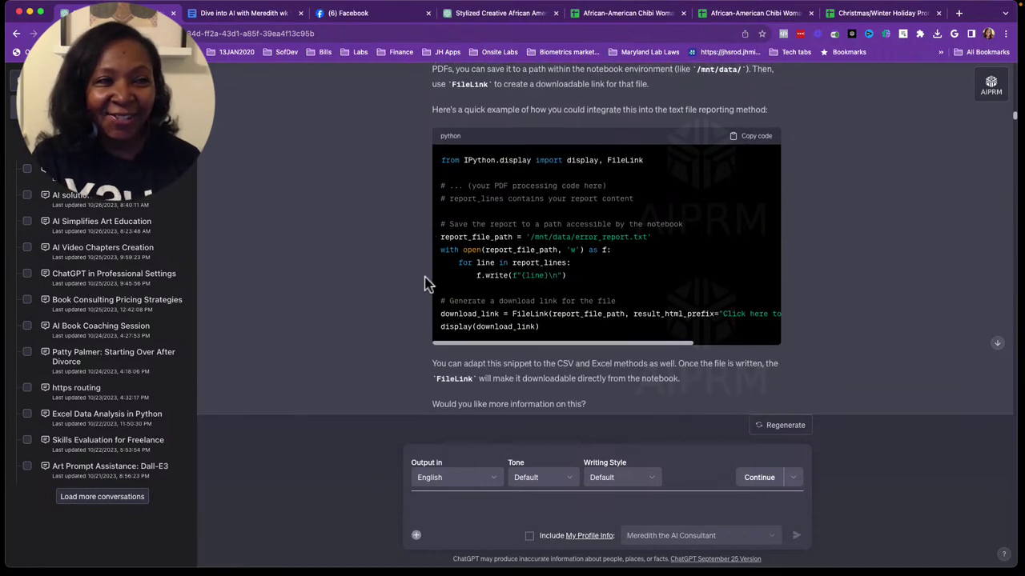
scroll(425, 285, "down", 1)
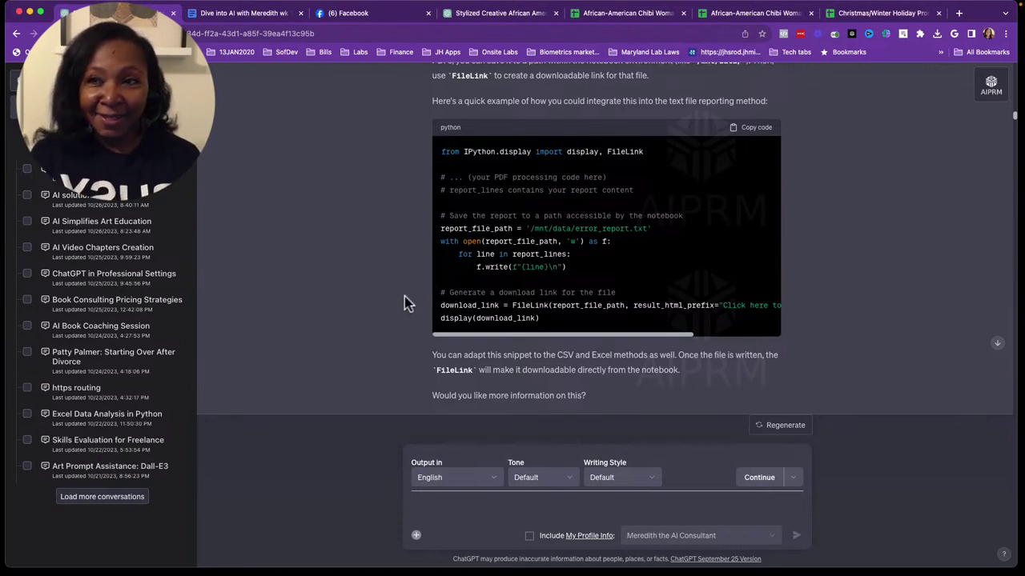
Review the Facebook post's comments, close the post, and return to the stylized-drawings ChatGPT chat
left_click(377, 13)
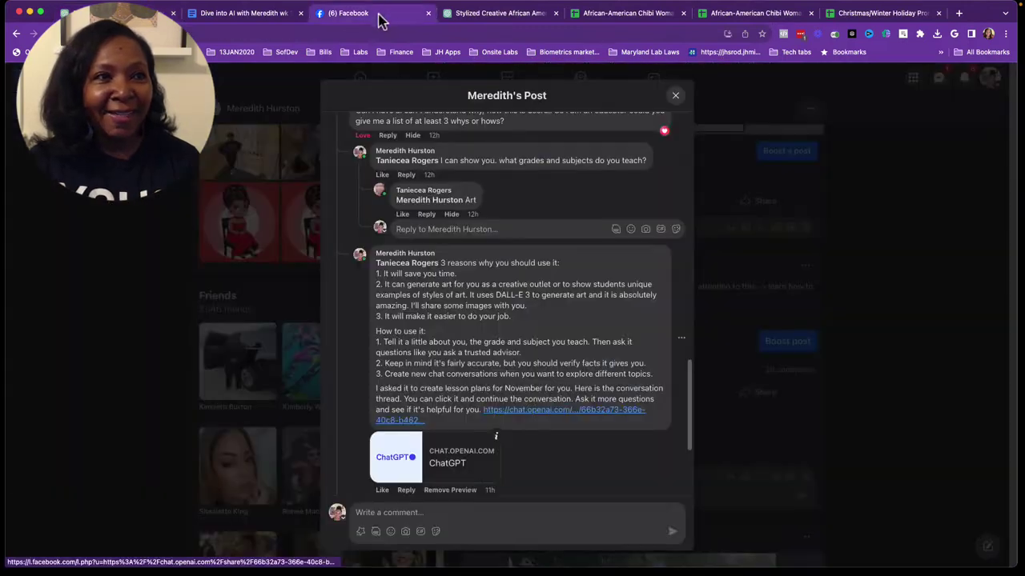
scroll(547, 336, "up", 5)
scroll(547, 336, "up", 5)
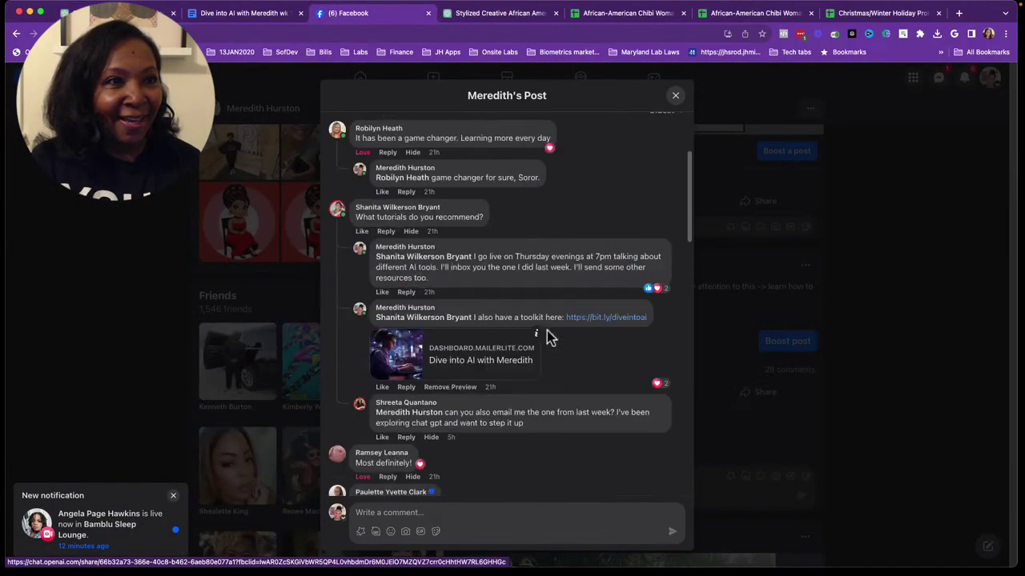
scroll(547, 336, "up", 5)
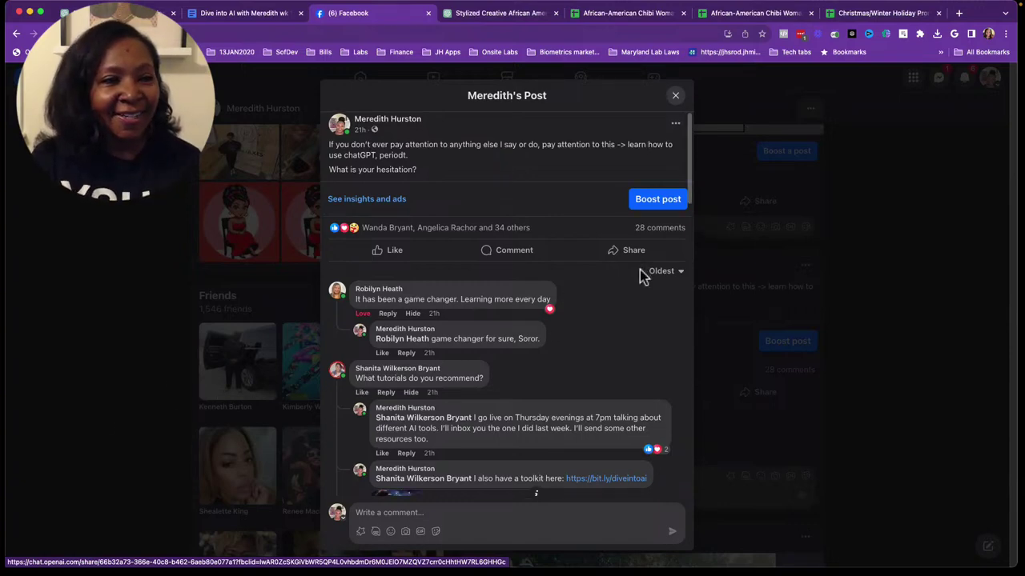
scroll(638, 270, "down", 5)
scroll(643, 277, "up", 2)
left_click(675, 96)
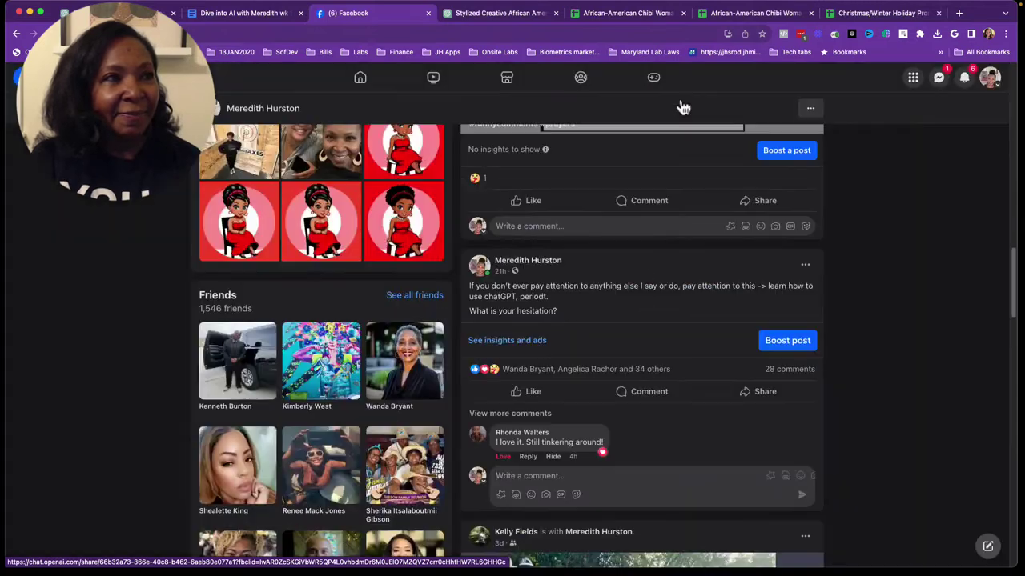
left_click(477, 12)
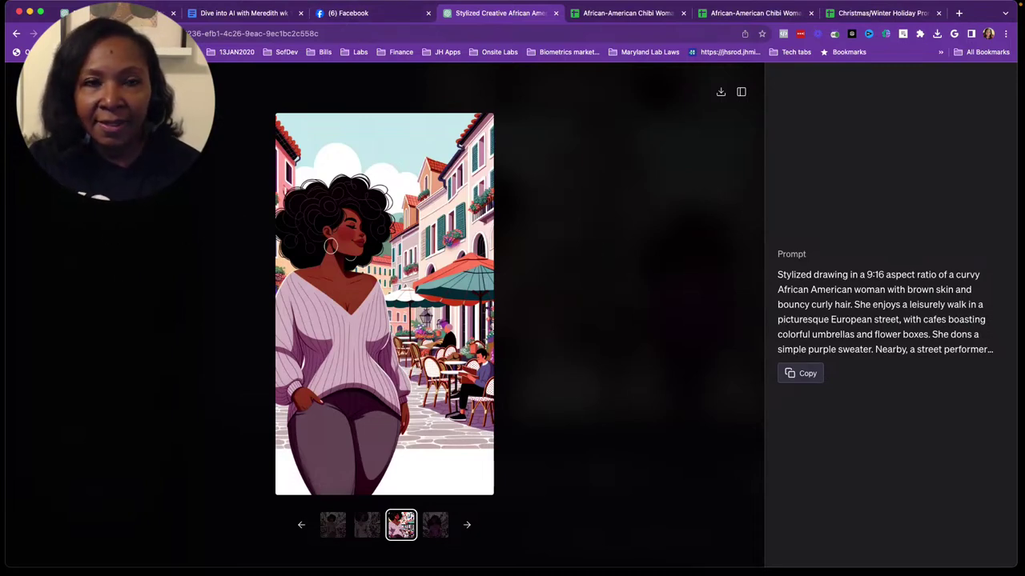
Exit the full-screen image and open the 'AI Simplifies Art Education' conversation
key("Escape")
scroll(176, 377, "down", 3)
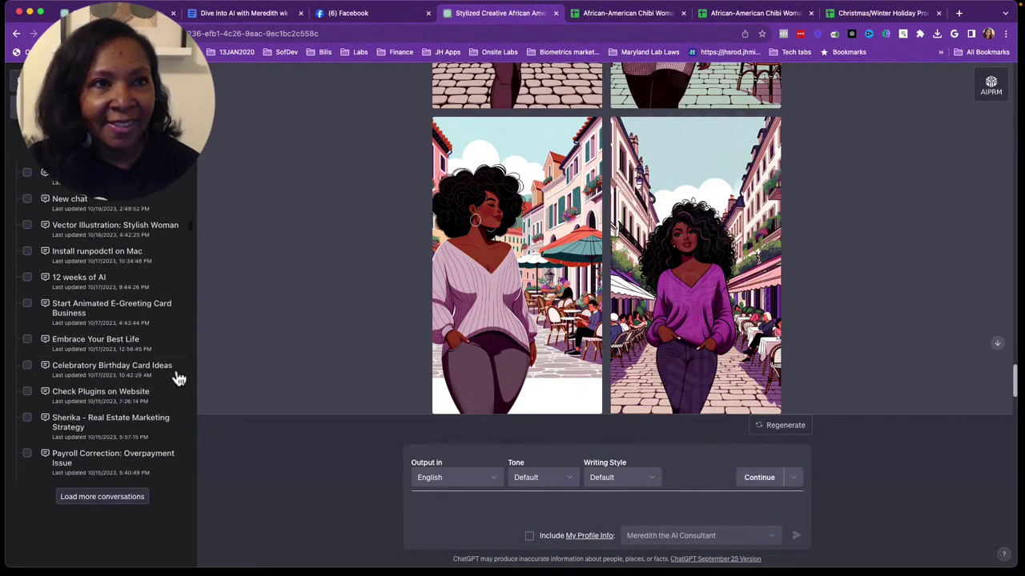
scroll(521, 389, "down", 1)
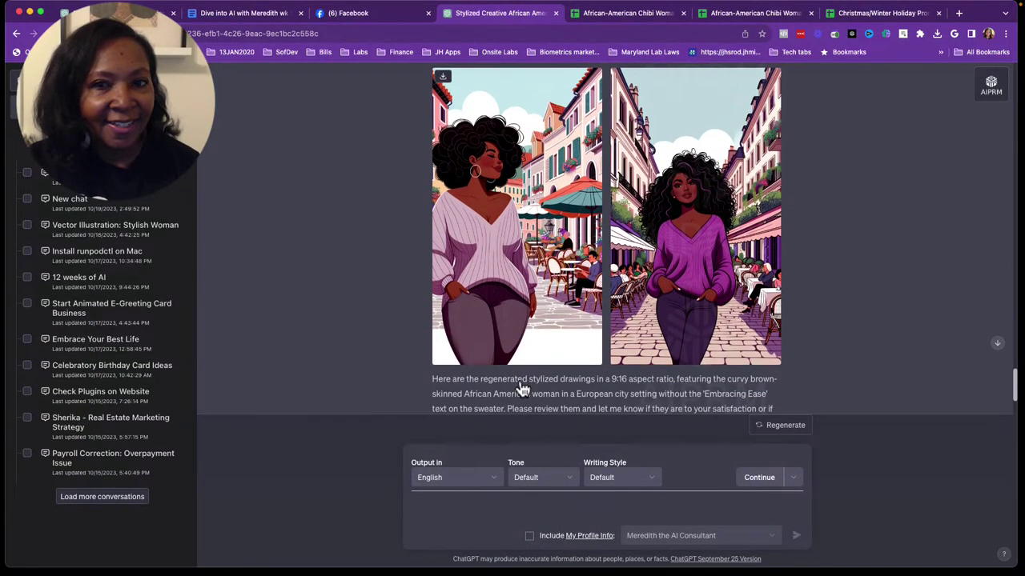
scroll(385, 320, "down", 3)
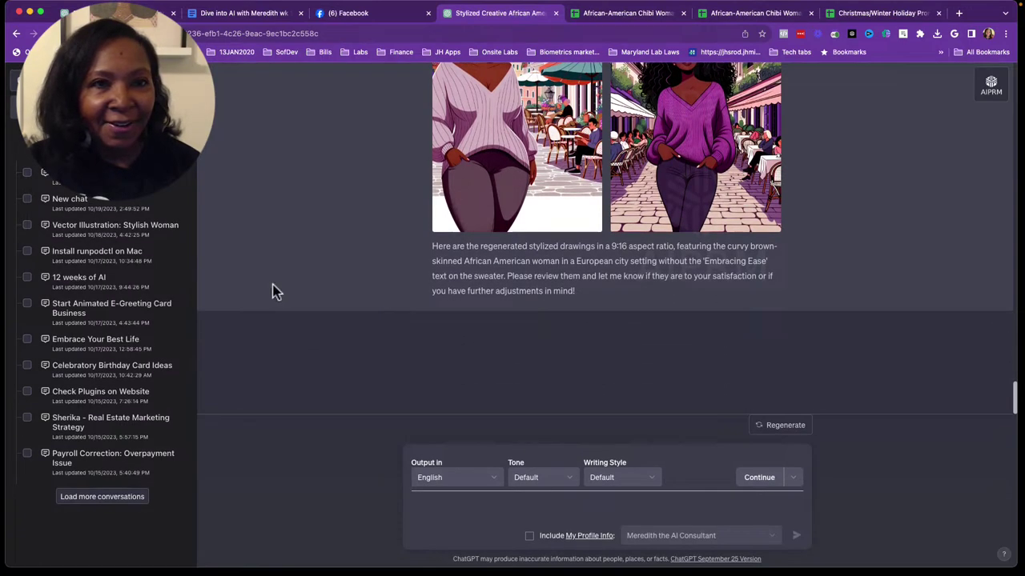
scroll(120, 397, "up", 2)
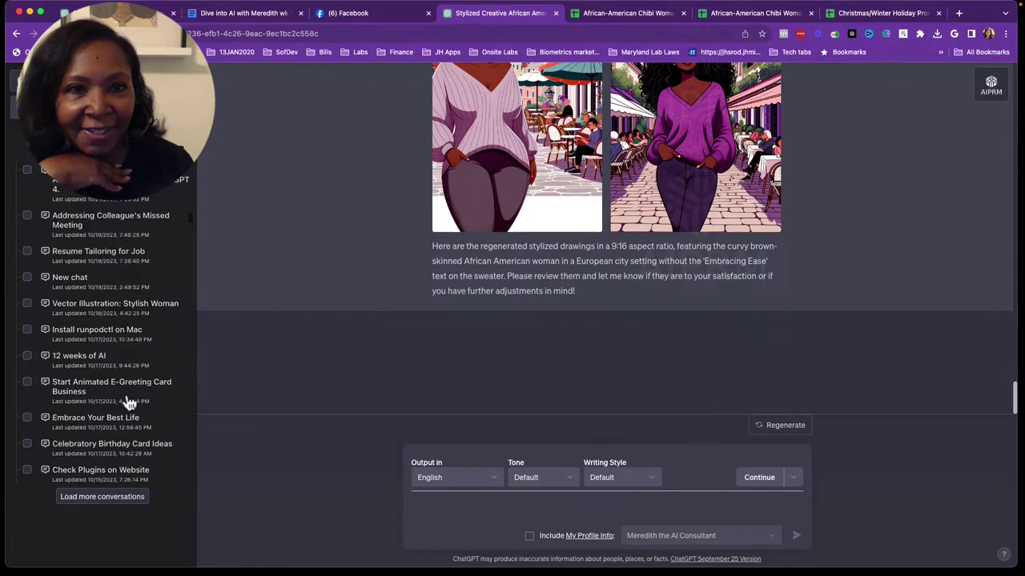
scroll(126, 401, "up", 5)
scroll(128, 403, "up", 3)
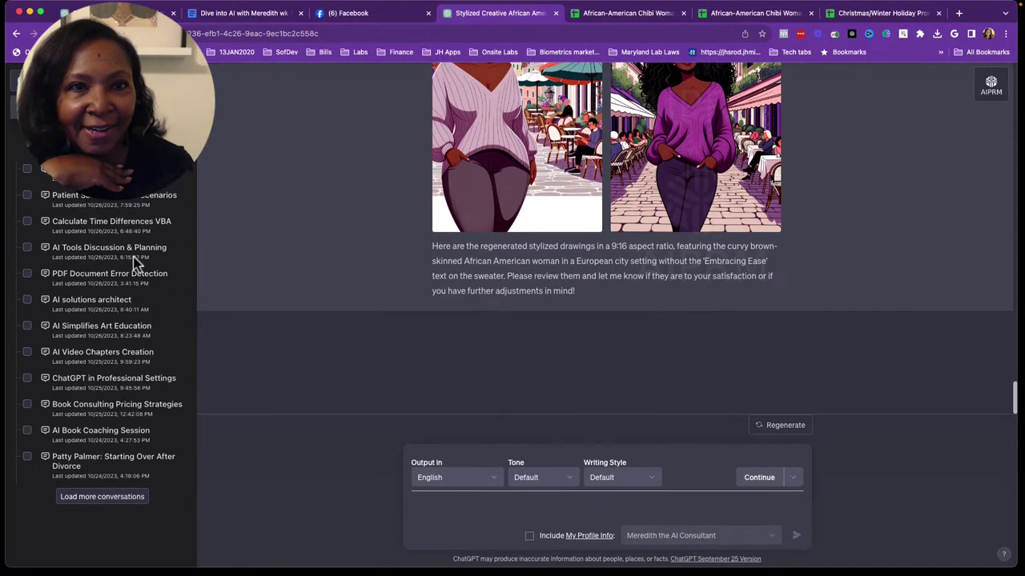
scroll(104, 263, "down", 1)
scroll(104, 263, "down", 1)
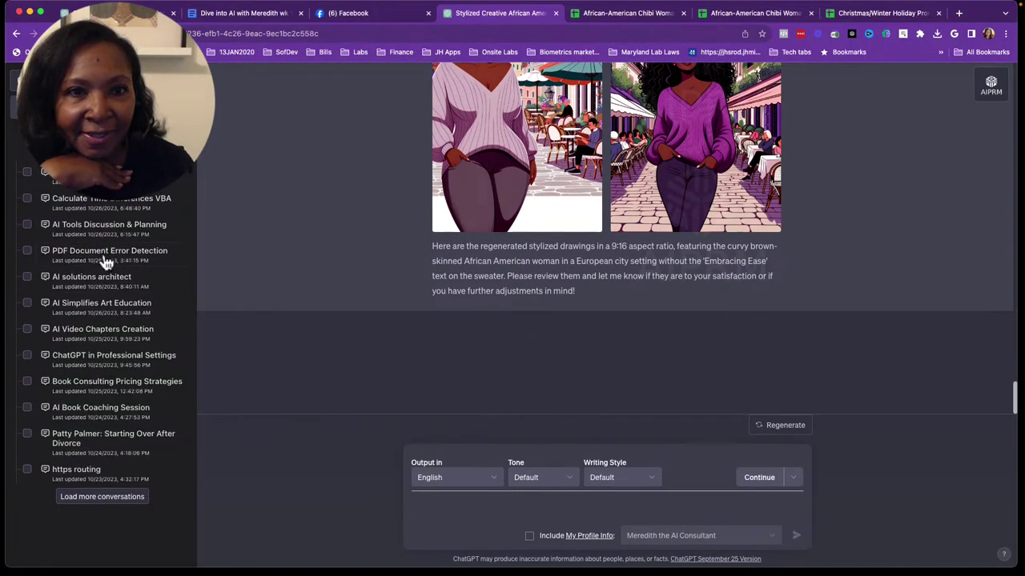
scroll(102, 265, "down", 1)
left_click(96, 300)
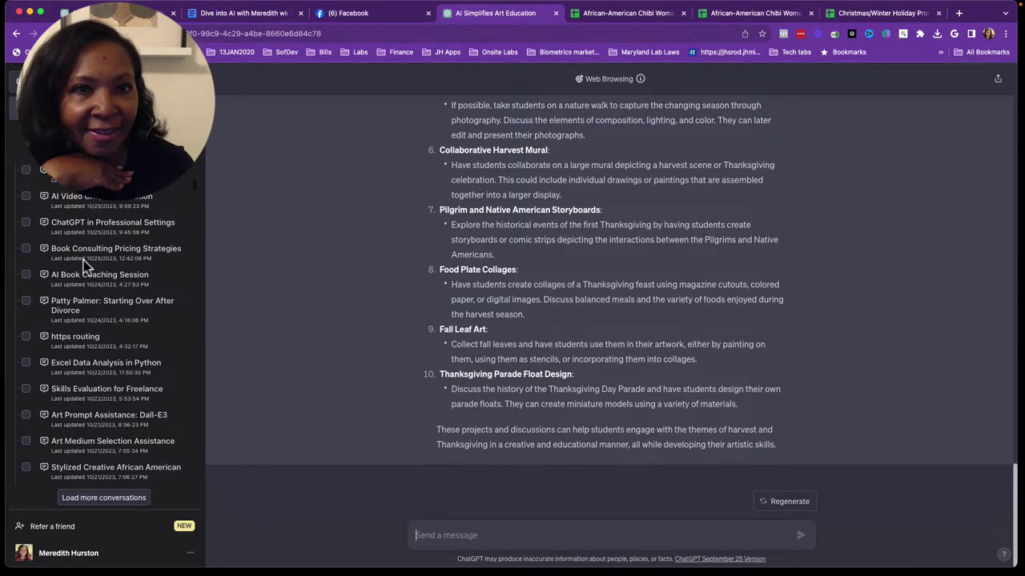
Open the 'Art Prompt Assistance: Dall-E3' conversation further down the chat history
scroll(91, 277, "down", 2)
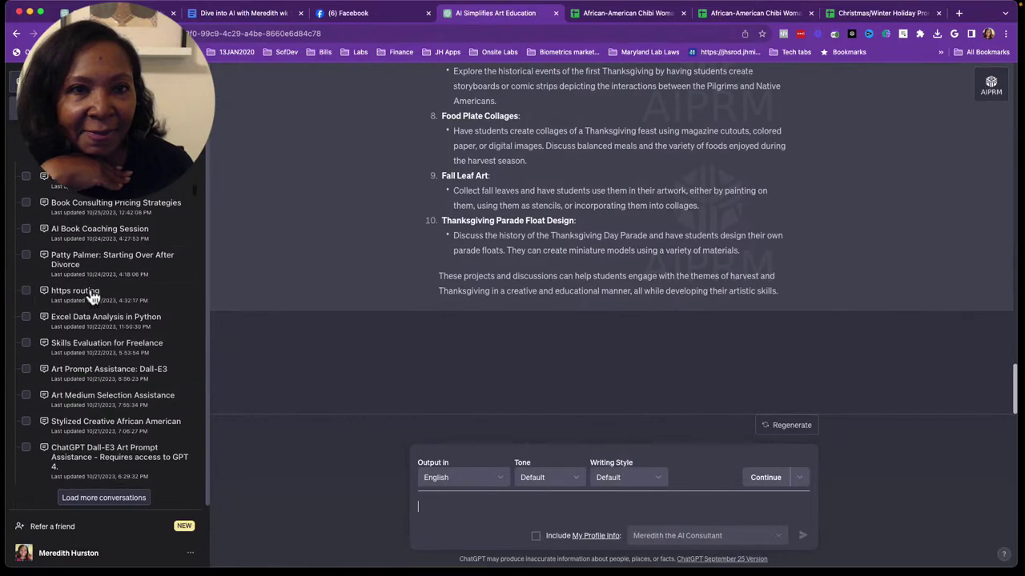
scroll(93, 298, "down", 2)
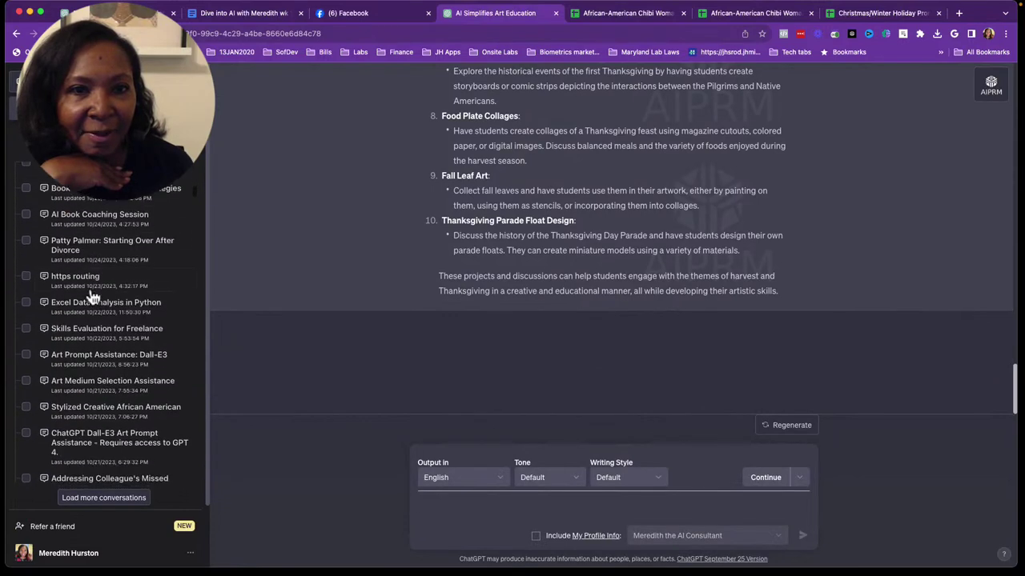
left_click(99, 356)
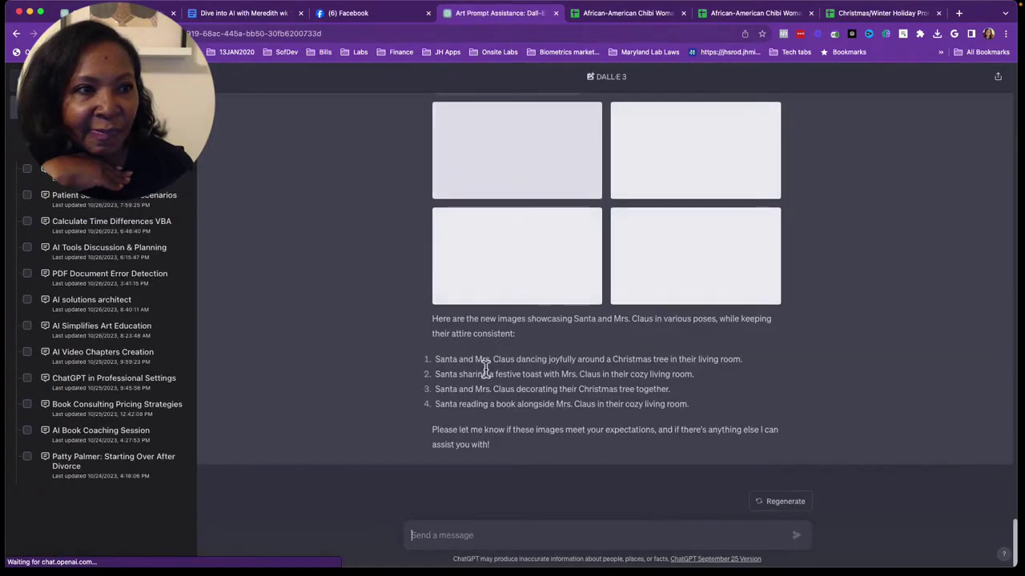
Copy the first message's prompt-engineer instructions and start a new empty chat
scroll(485, 369, "up", 5)
scroll(485, 369, "up", 10)
scroll(485, 369, "up", 10)
scroll(485, 369, "up", 10)
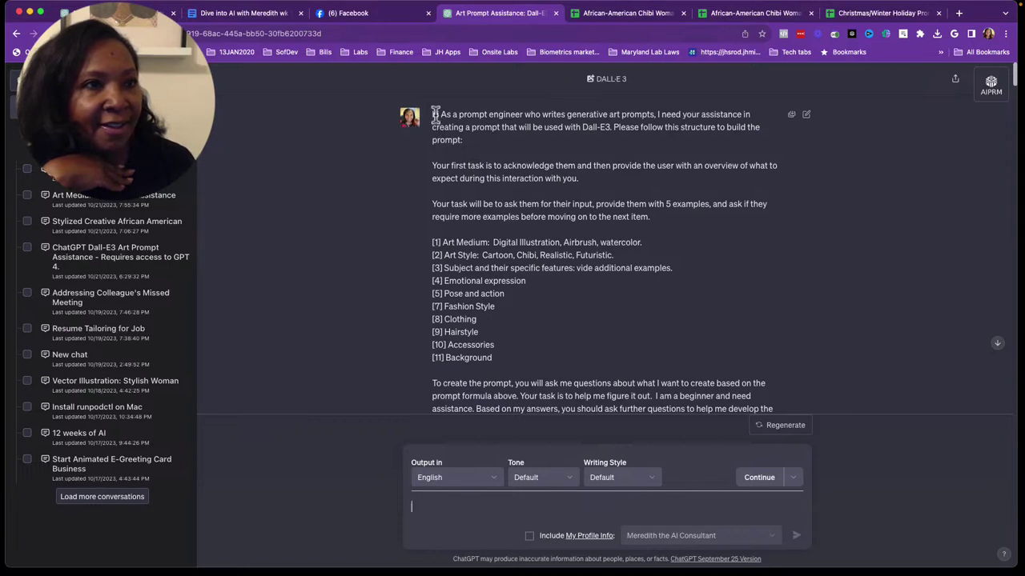
mouse_move(436, 115)
left_mouse_down()
mouse_move(641, 400)
mouse_move(658, 294)
left_mouse_up()
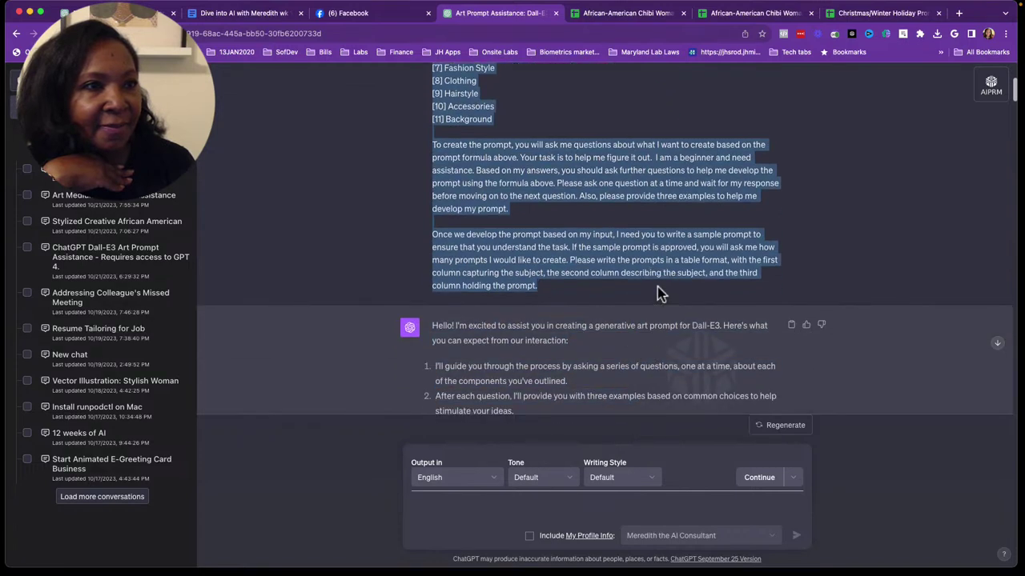
right_click(565, 259)
left_click(611, 282)
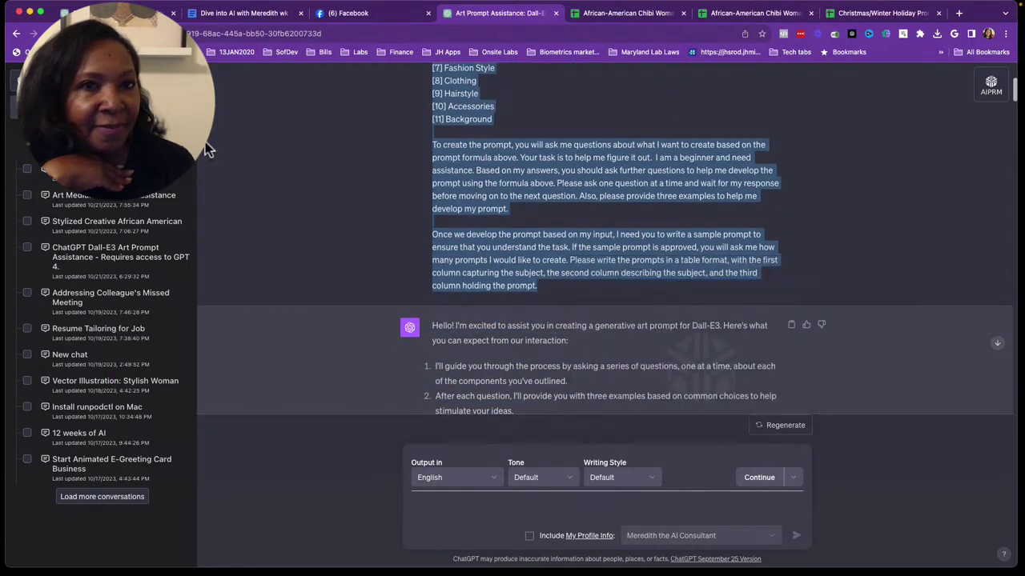
left_click(80, 80)
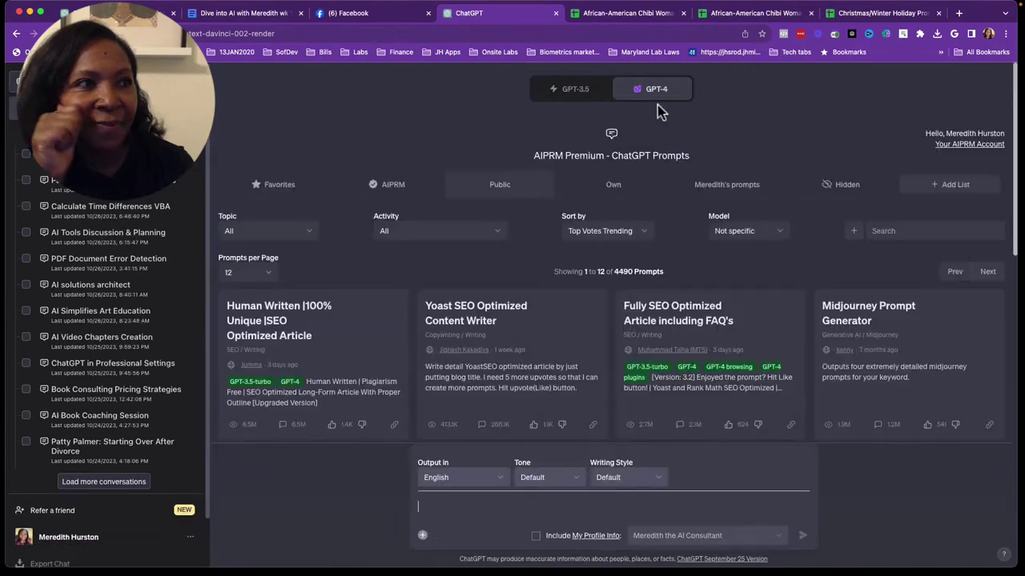
Select GPT-4 as the model and show its mode list
left_click(657, 94)
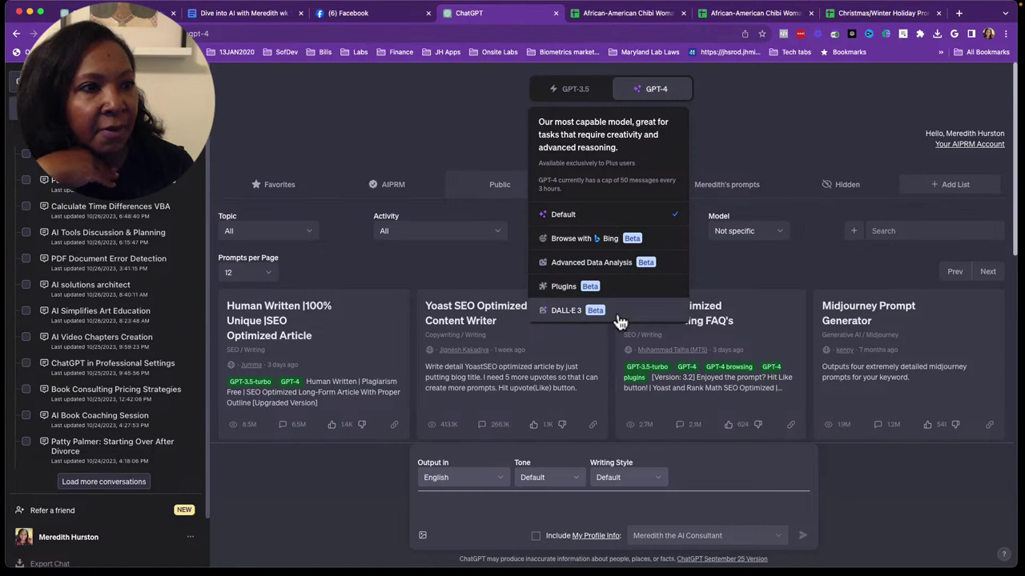
mouse_move(651, 89)
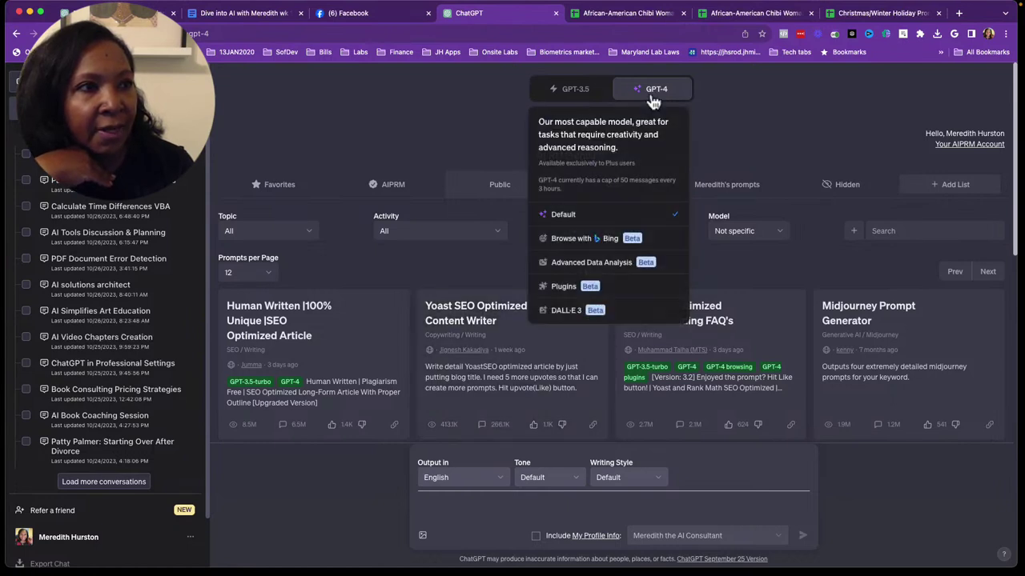
Switch GPT-4 to DALL·E 3 mode and bring up the paste menu in the message box
left_click(612, 310)
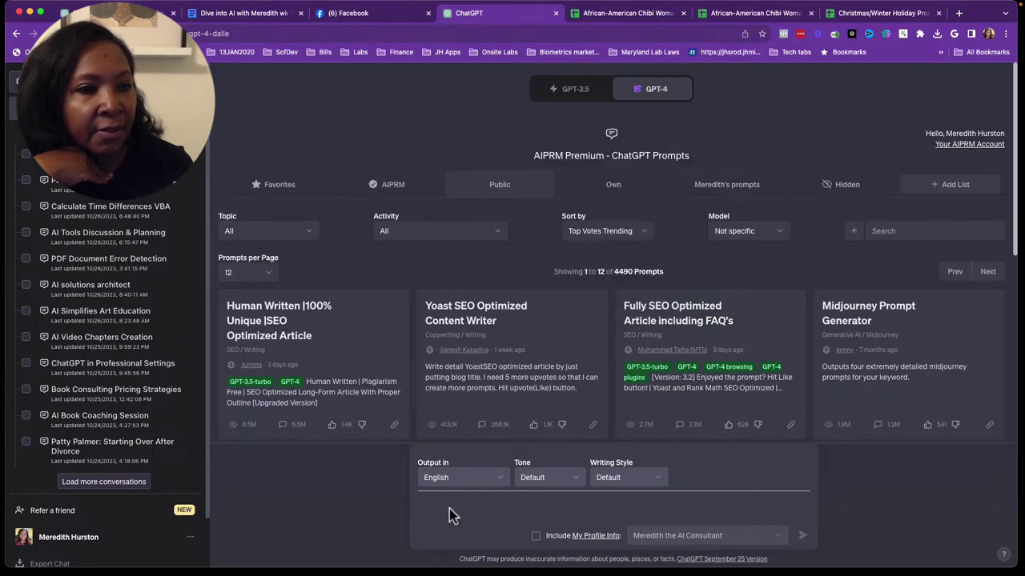
left_click(448, 511)
right_click(452, 505)
Paste and send the instructions, then read the reply offering Digital Illustration, Airbrush or Watercolor
left_click(498, 476)
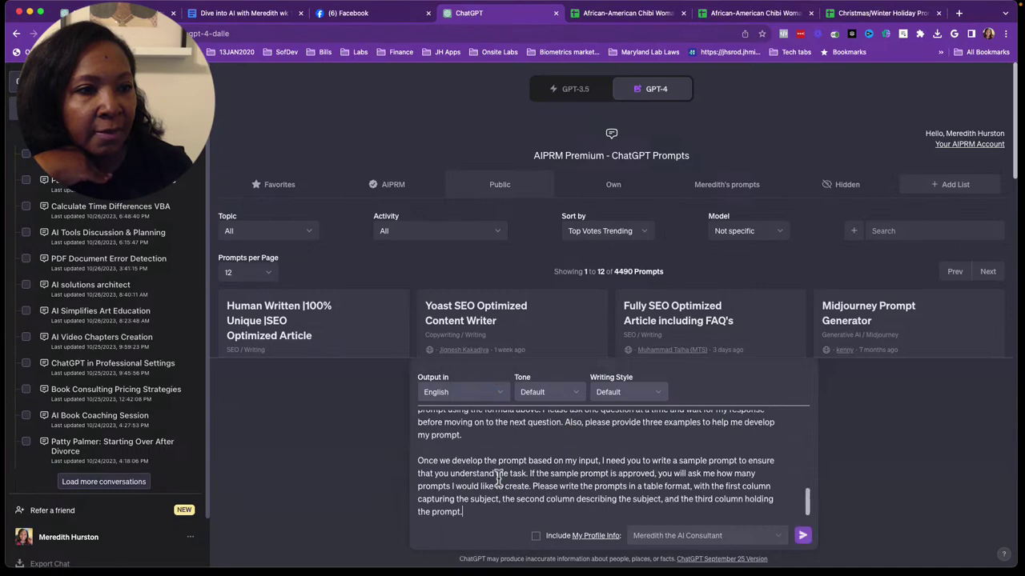
key("Return")
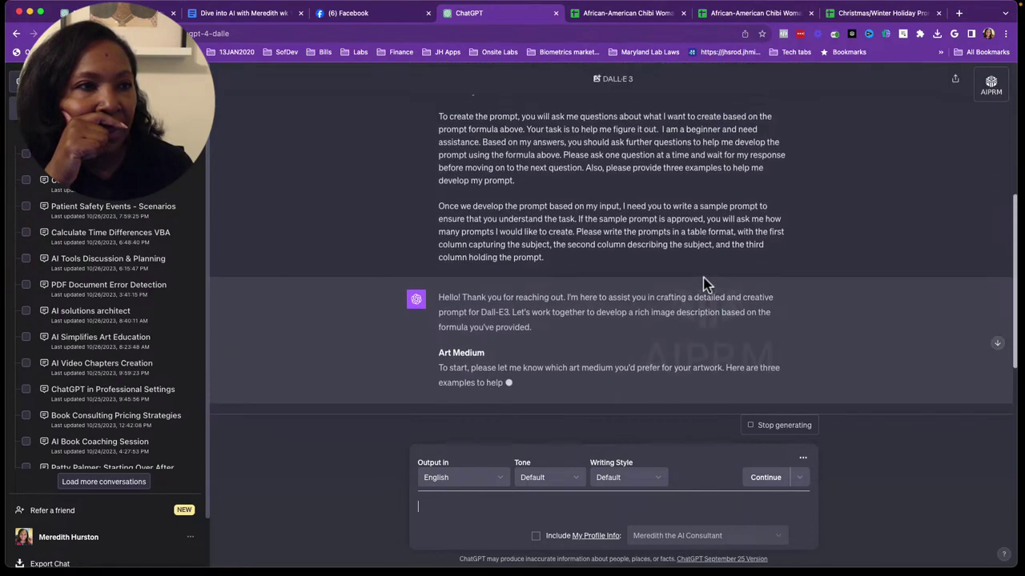
scroll(706, 284, "up", 4)
scroll(706, 284, "up", 2)
scroll(706, 285, "up", 1)
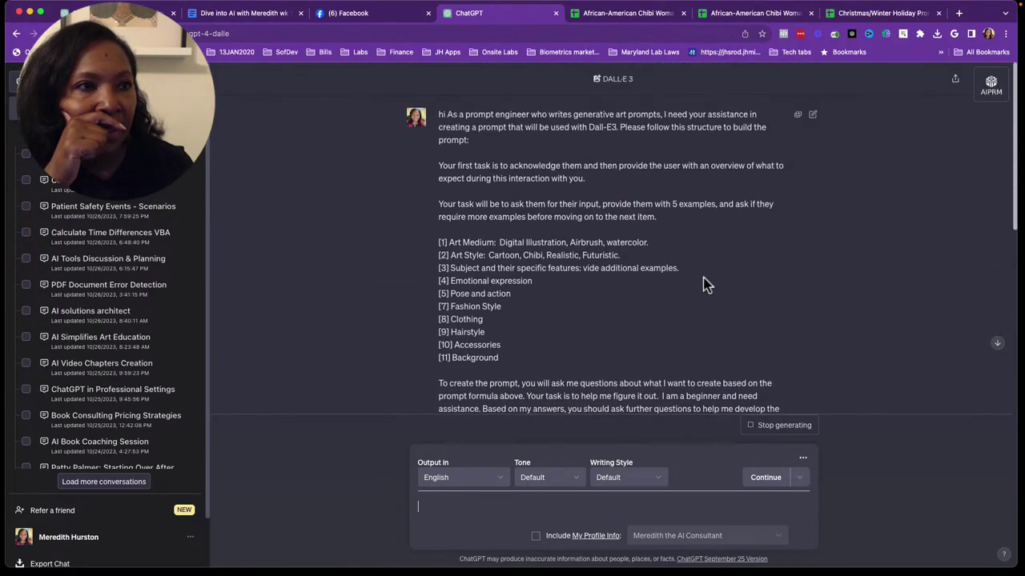
scroll(706, 284, "down", 1)
scroll(706, 285, "down", 1)
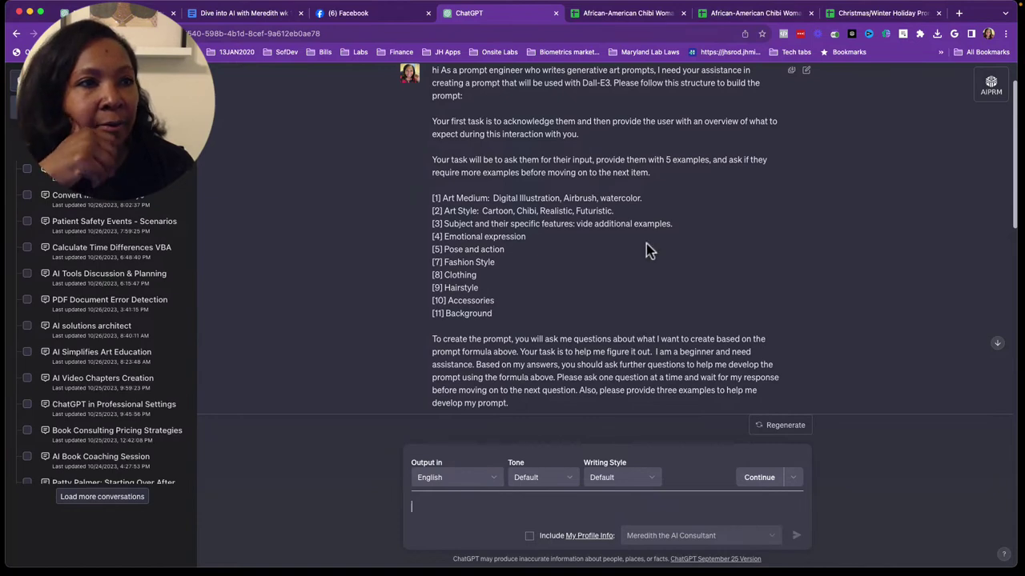
scroll(646, 225, "up", 1)
scroll(647, 225, "down", 2)
scroll(647, 224, "up", 3)
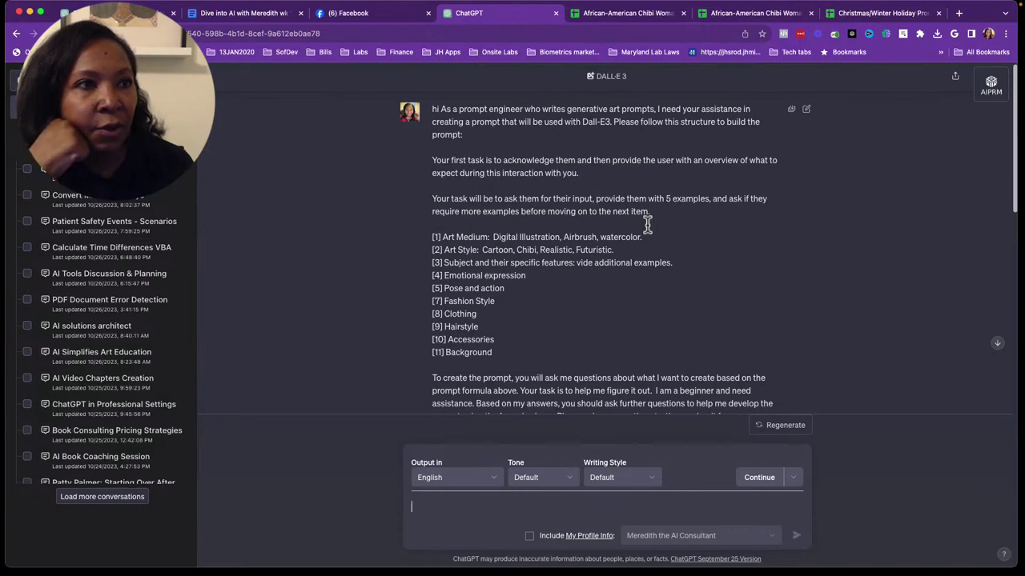
scroll(647, 227, "down", 1)
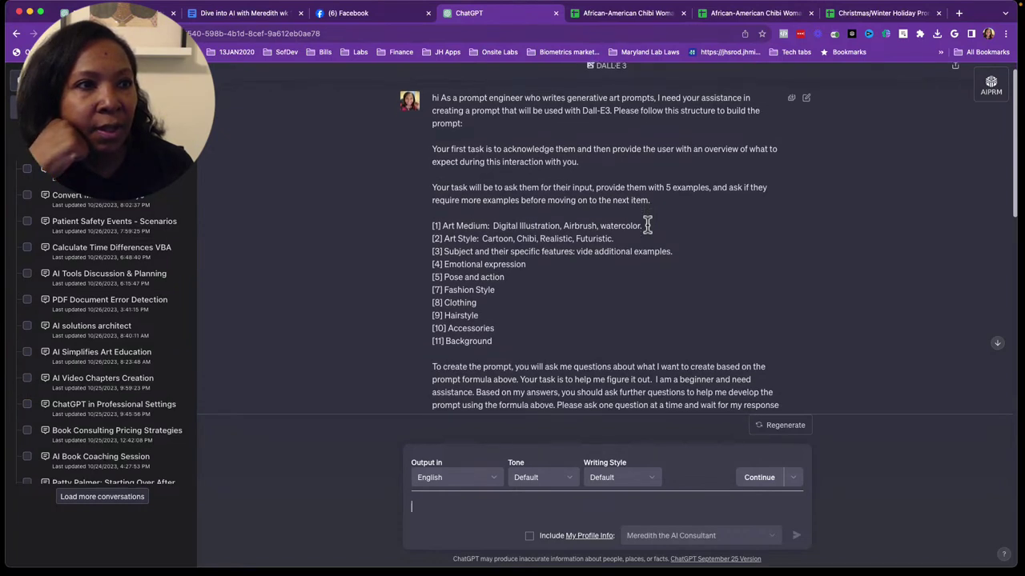
scroll(646, 227, "down", 3)
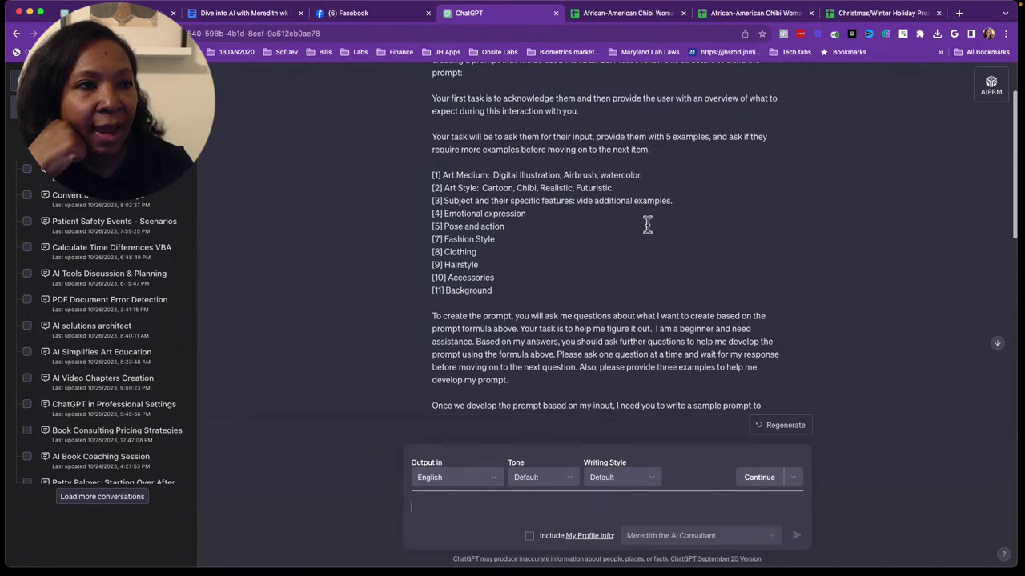
scroll(647, 226, "down", 1)
scroll(646, 226, "down", 1)
scroll(647, 232, "down", 1)
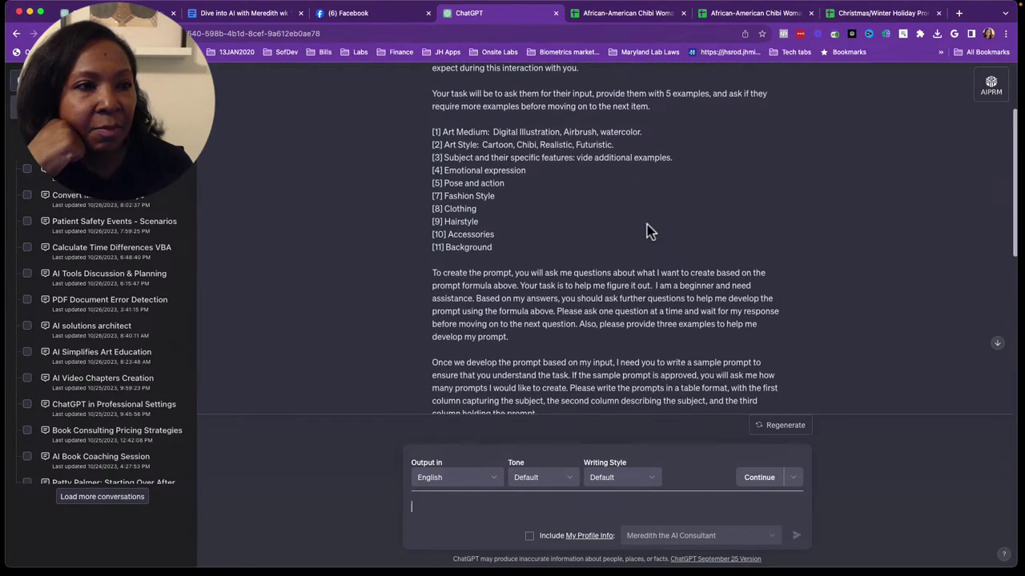
scroll(646, 231, "down", 2)
scroll(647, 228, "down", 2)
scroll(647, 228, "down", 2)
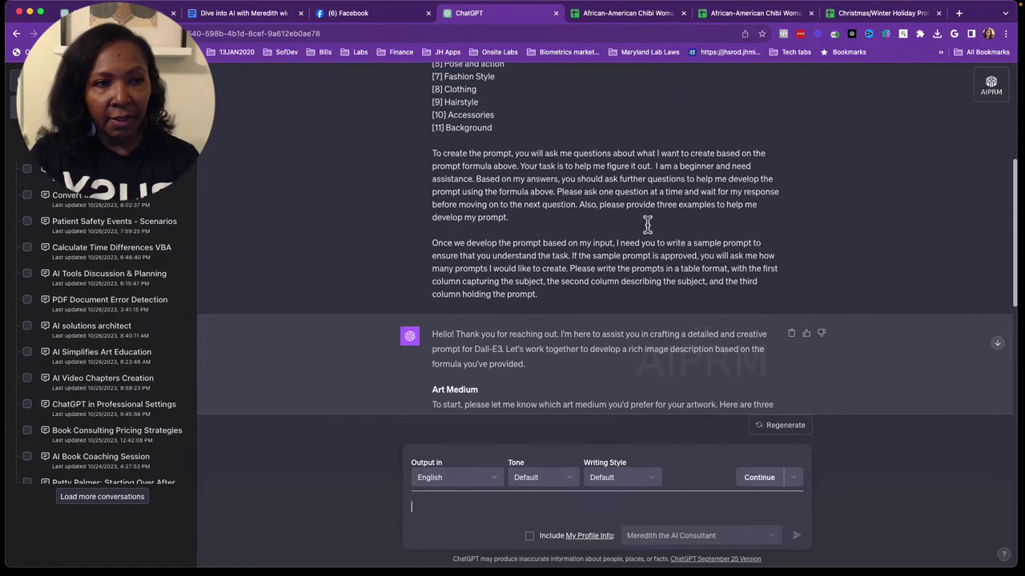
scroll(647, 228, "down", 1)
scroll(646, 228, "down", 1)
scroll(649, 231, "down", 1)
scroll(647, 231, "down", 1)
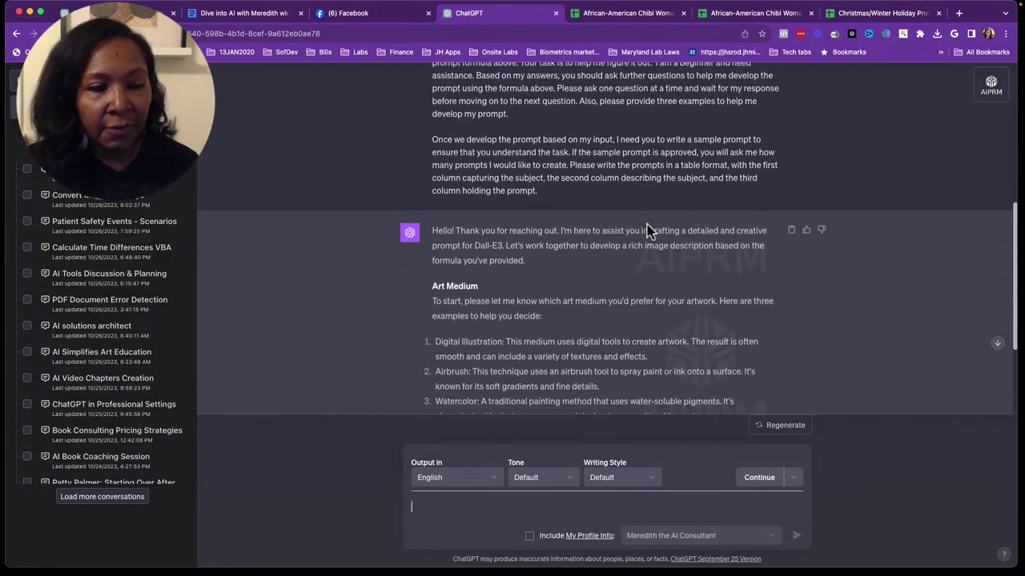
scroll(647, 230, "down", 1)
scroll(647, 230, "down", 1)
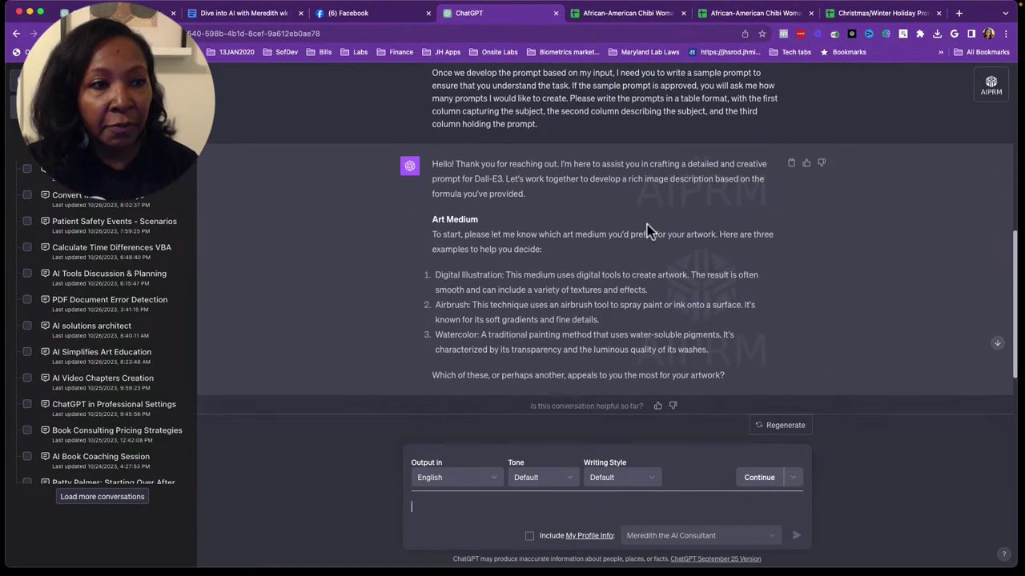
scroll(646, 228, "down", 1)
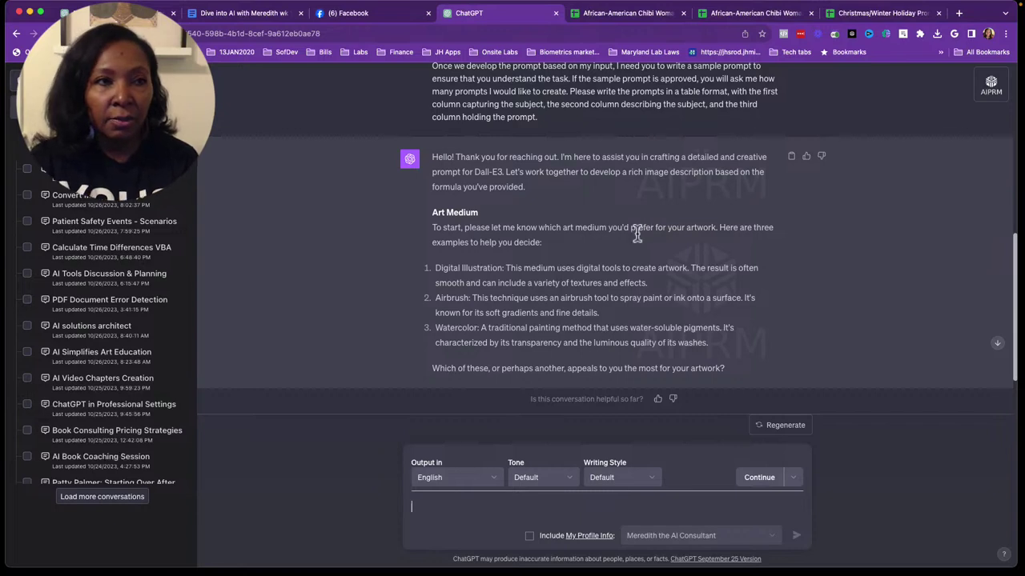
scroll(918, 325, "down", 2)
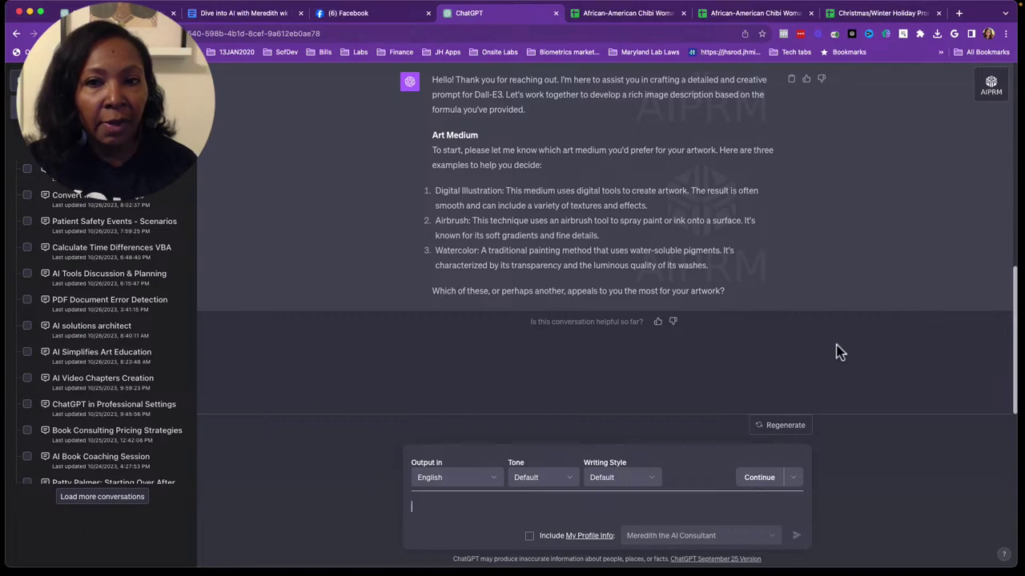
scroll(783, 366, "up", 2)
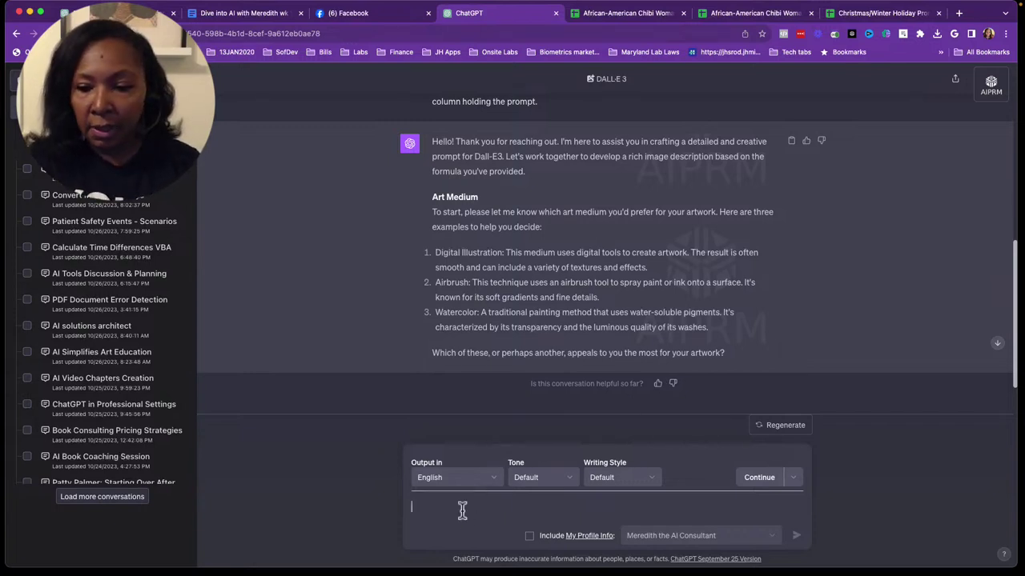
Answer 1 for Digital Illustration, then choose the Cartoon art style
type("1")
key("Return")
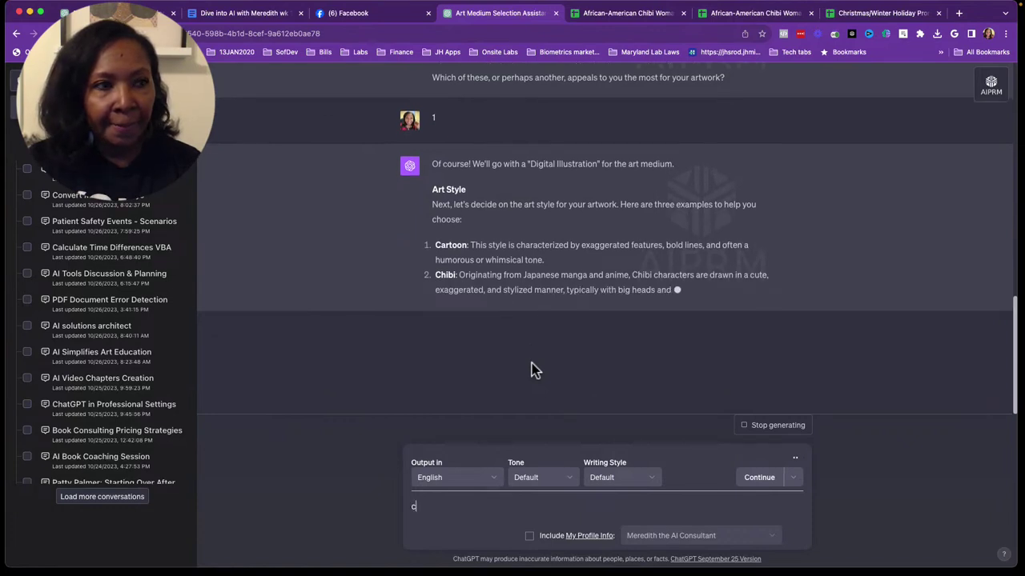
type("cartoon")
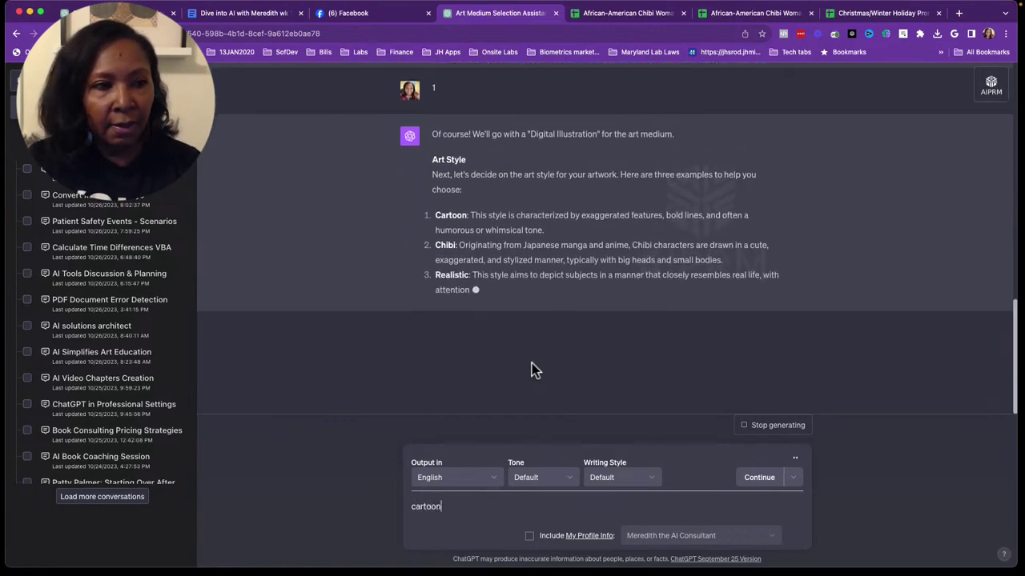
key("BackSpace")
key("BackSpace")
key("BackSpace")
type("1")
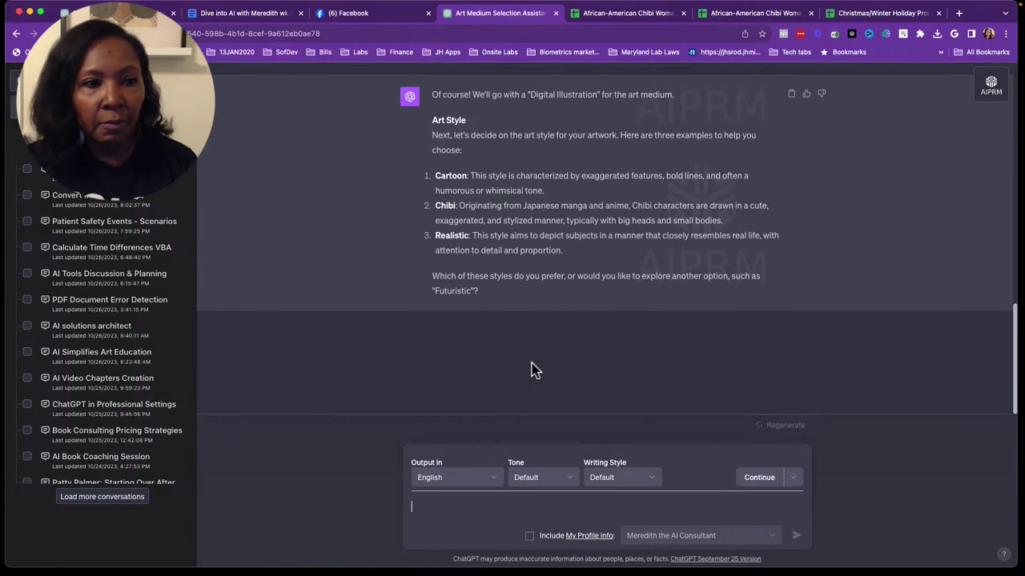
key("Return")
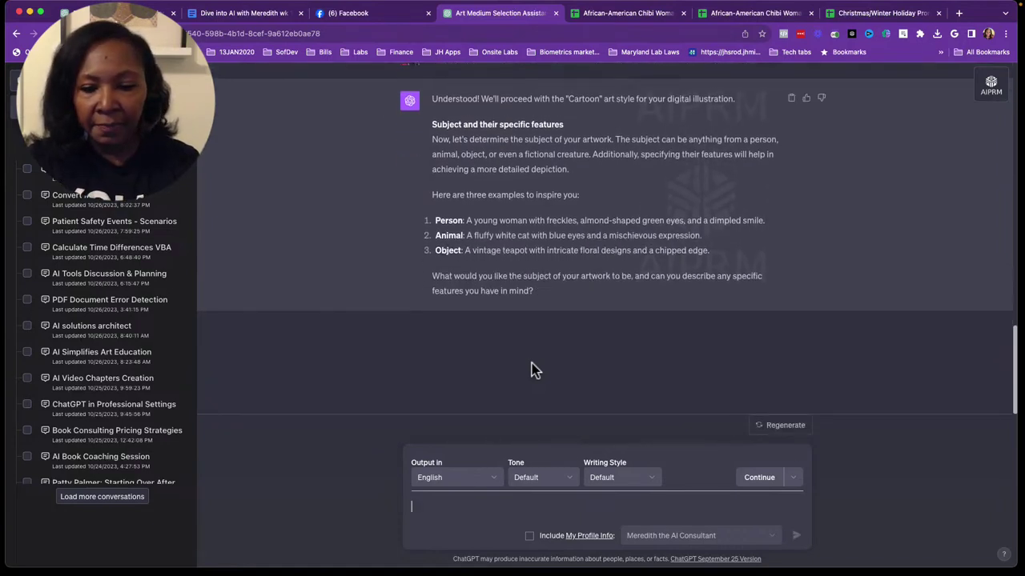
Send 'Handsome brown skin man, african-american' as the artwork's subject
type("Had")
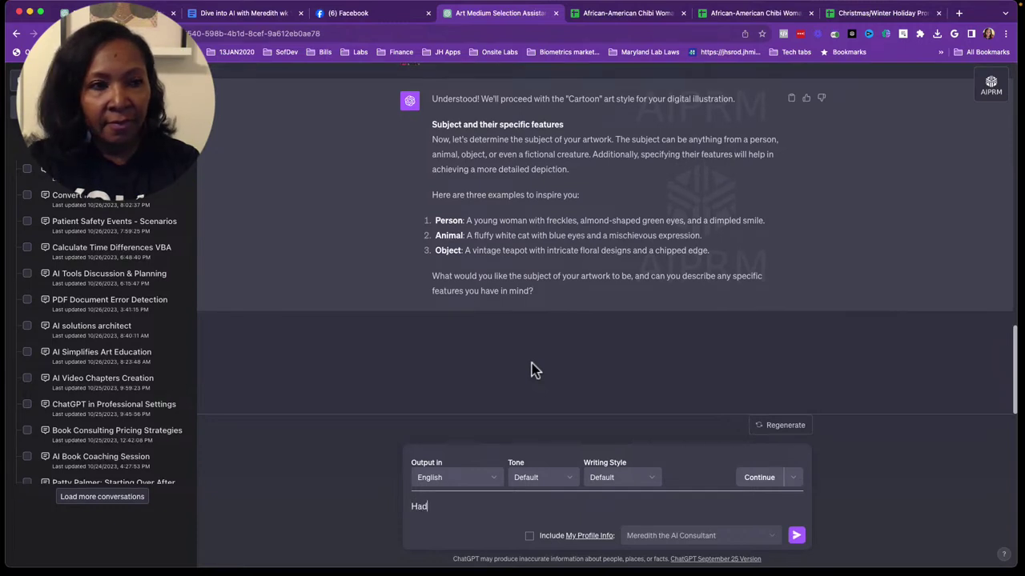
key("BackSpace")
type("ndsome dark skin man,")
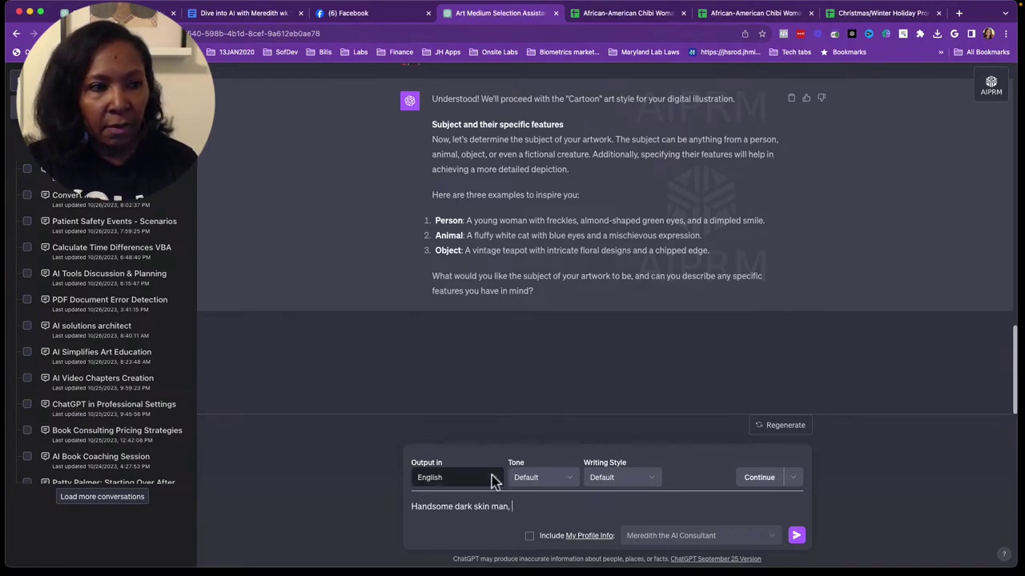
key("BackSpace")
key("BackSpace")
key("BackSpace")
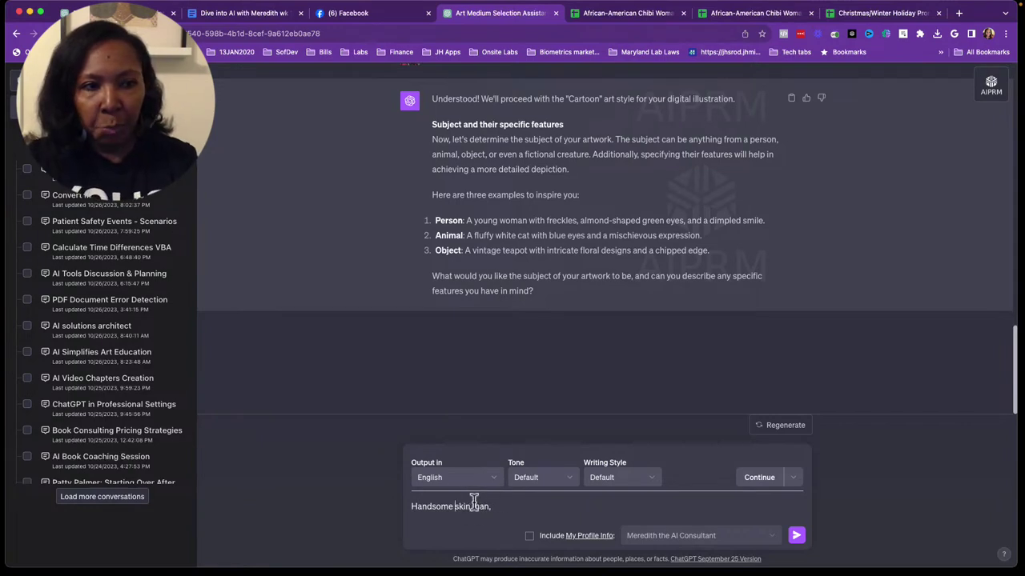
type("brown")
type("wn")
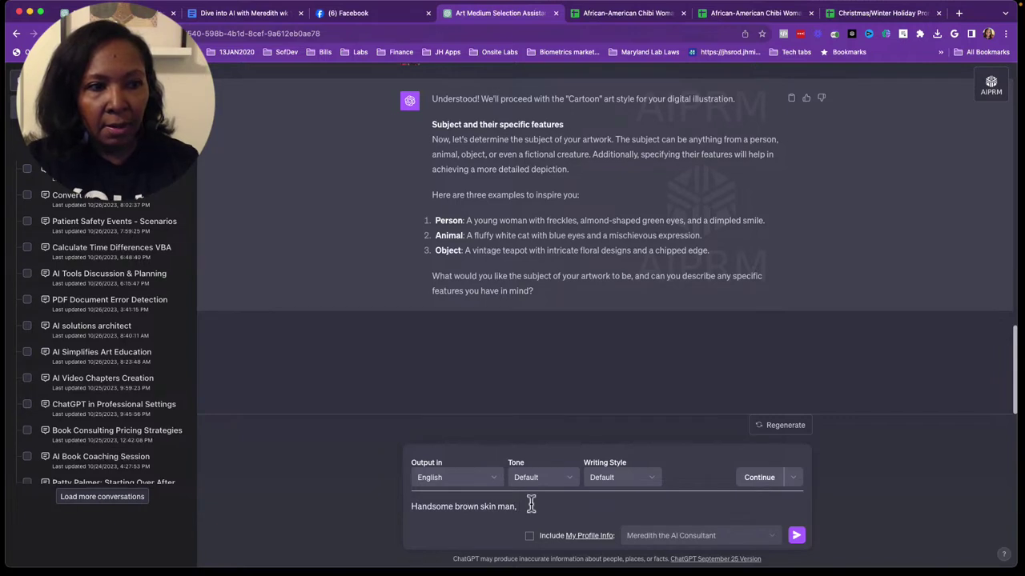
type("frican ")
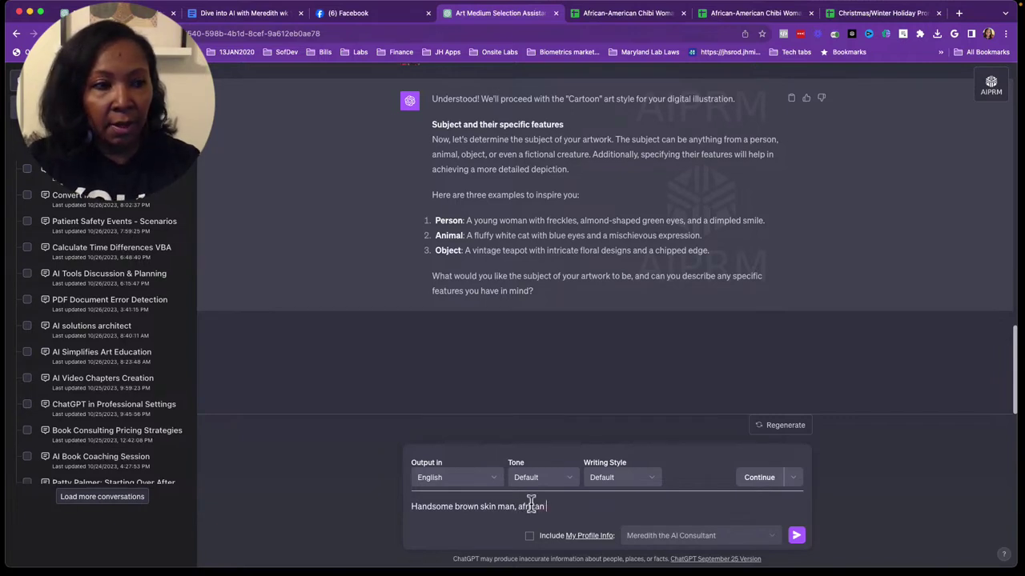
type("-am")
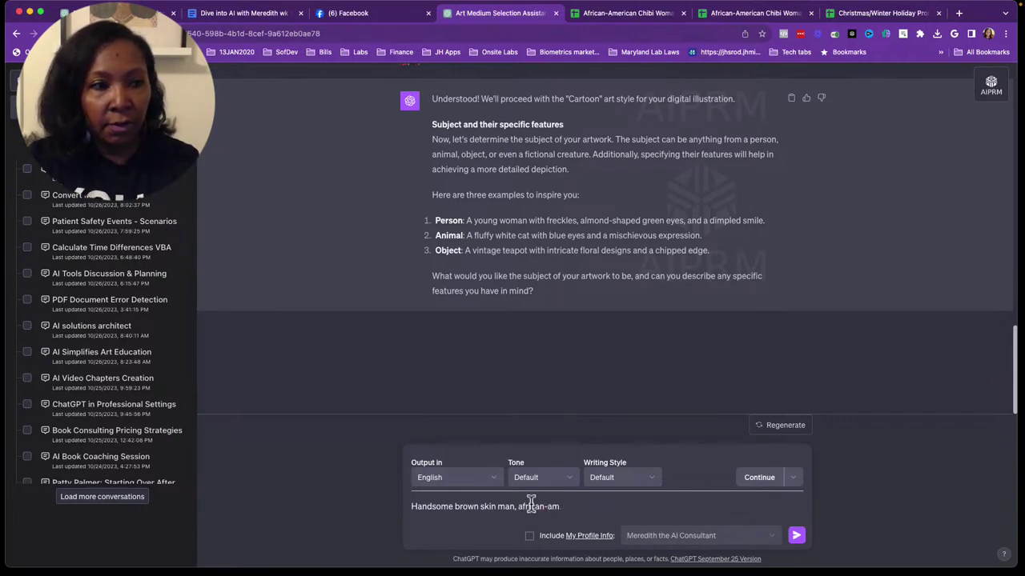
type("erican")
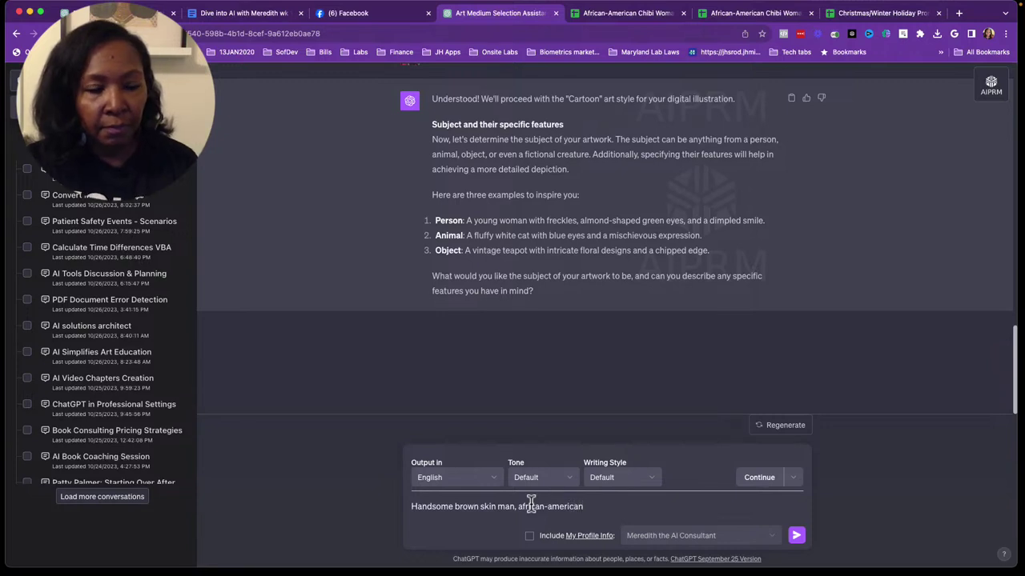
key("Return")
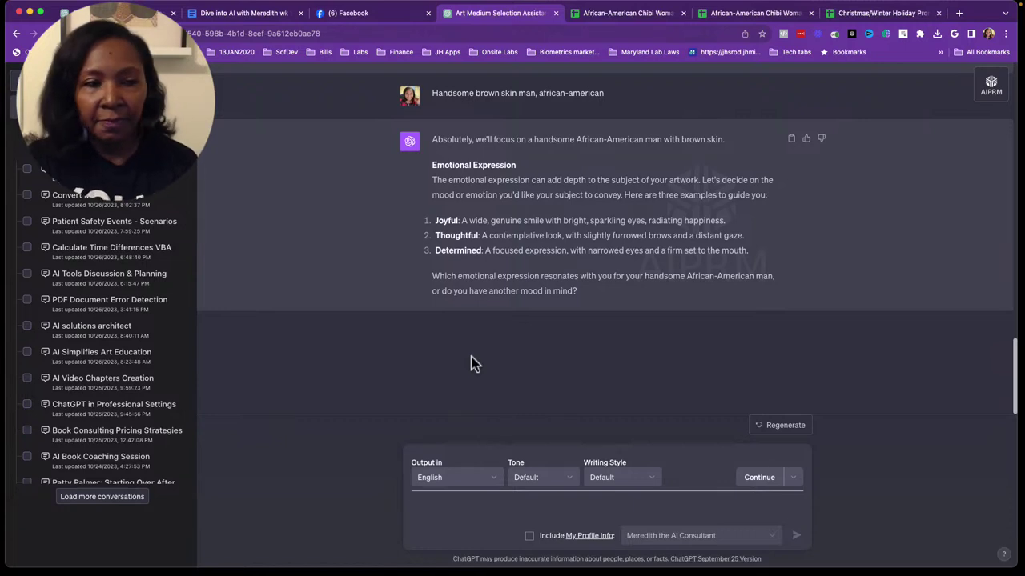
Pick Joyful (1), then describe a relaxed pose: one hand in pocket, feet shoulder-width apart
type("1")
key("Return")
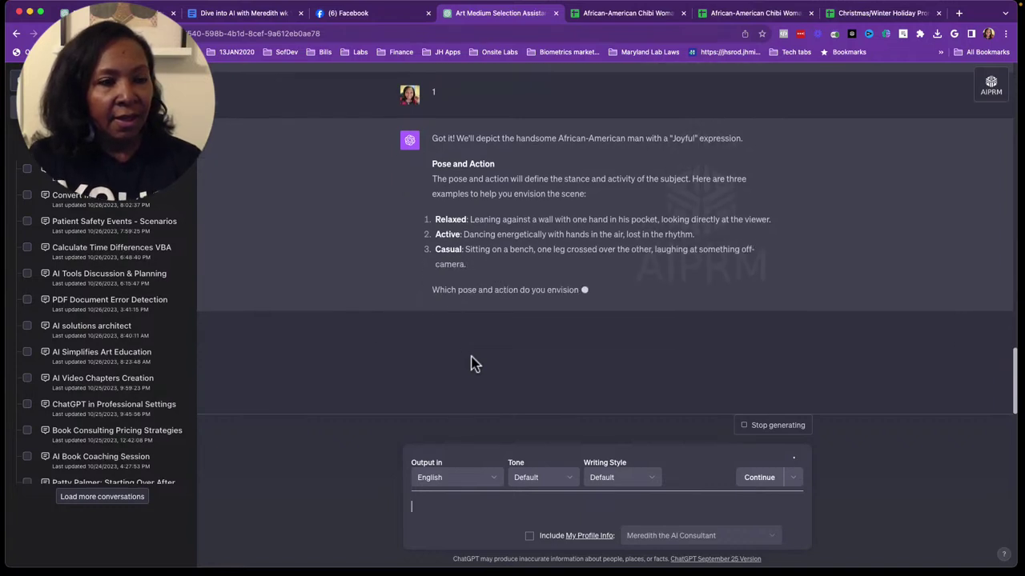
type("re")
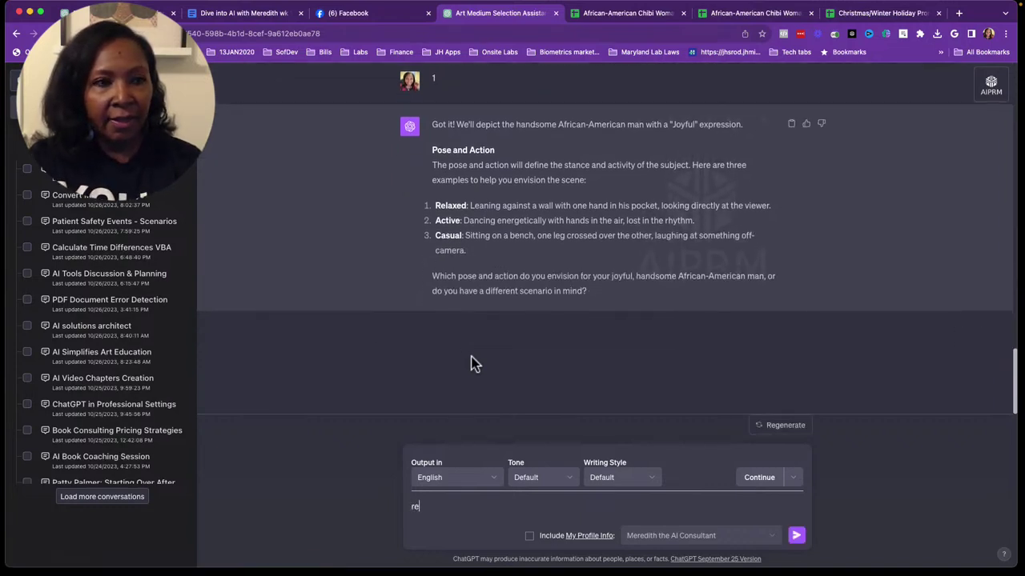
type("laxed")
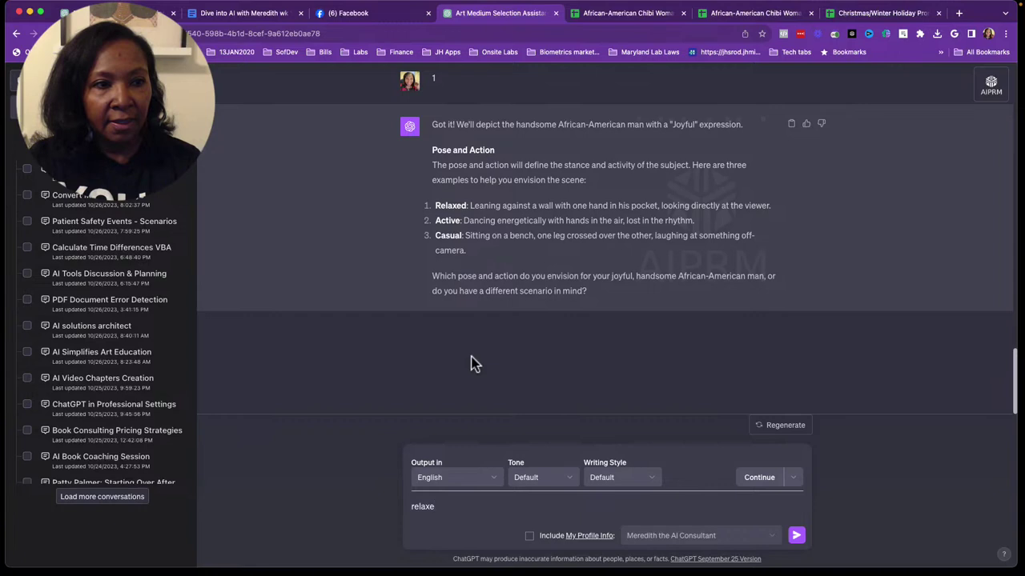
type(" w")
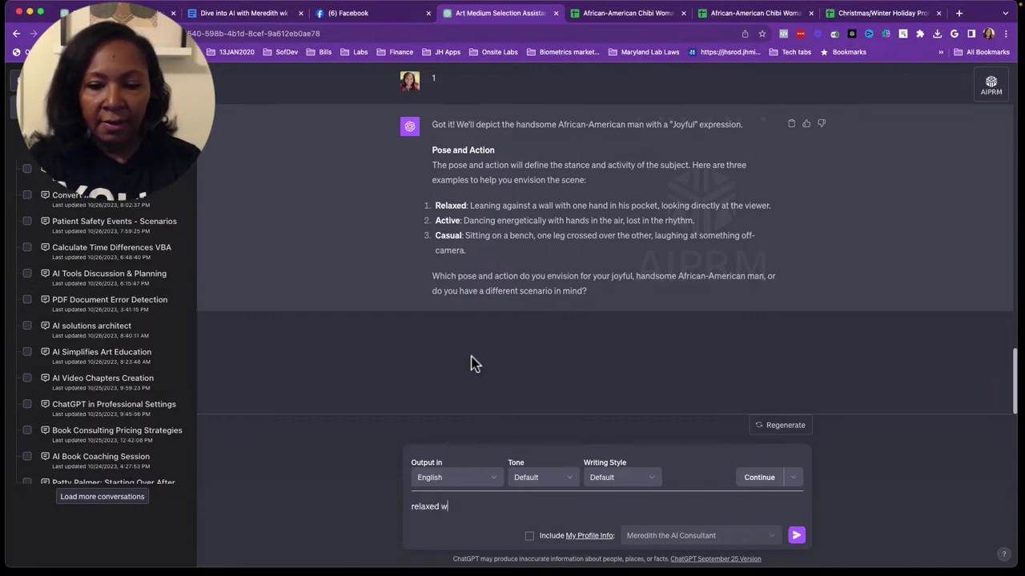
type("ith 1 ha")
type("nd")
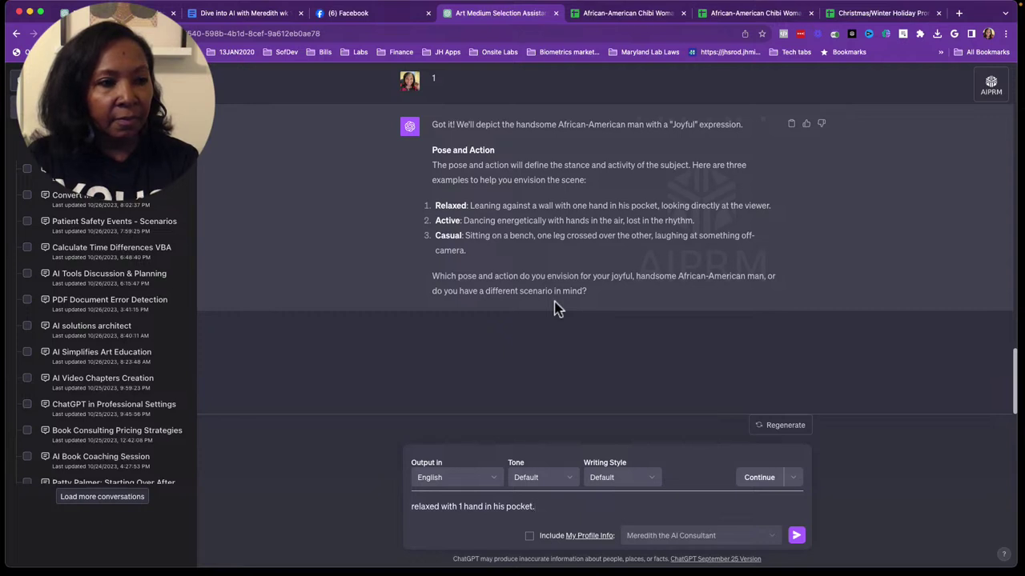
type("w")
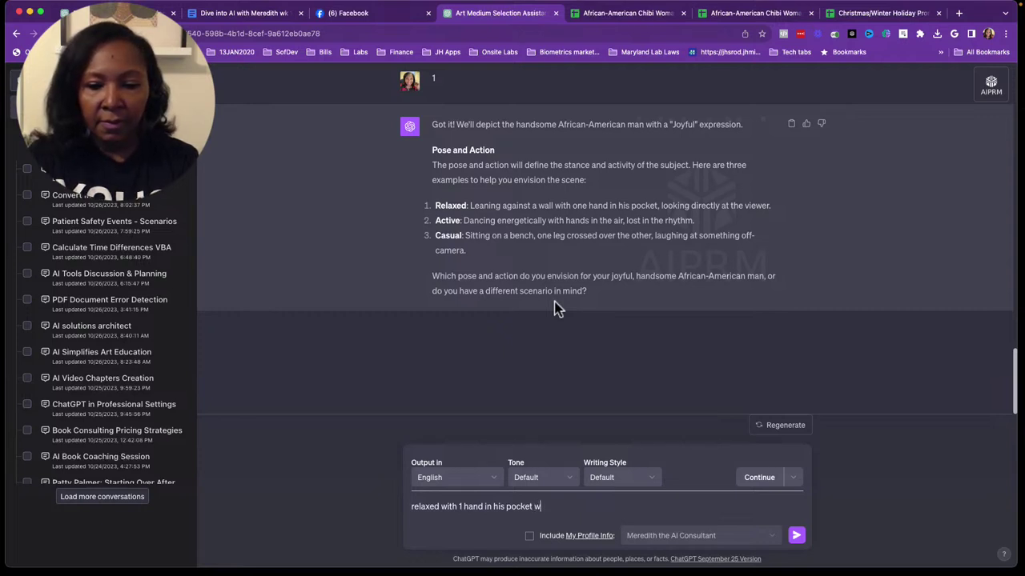
type("ith feet")
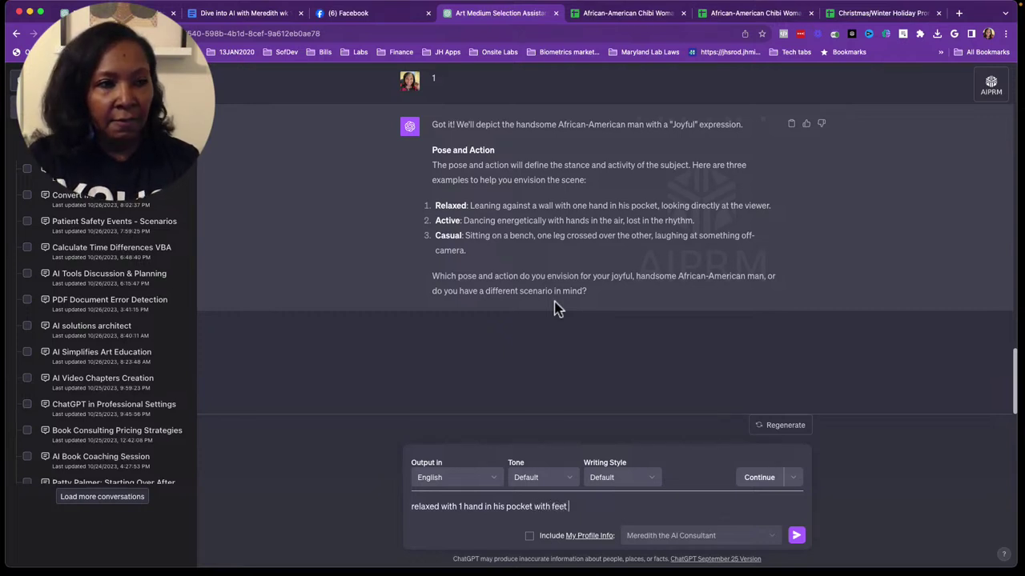
type(" shoulder wi")
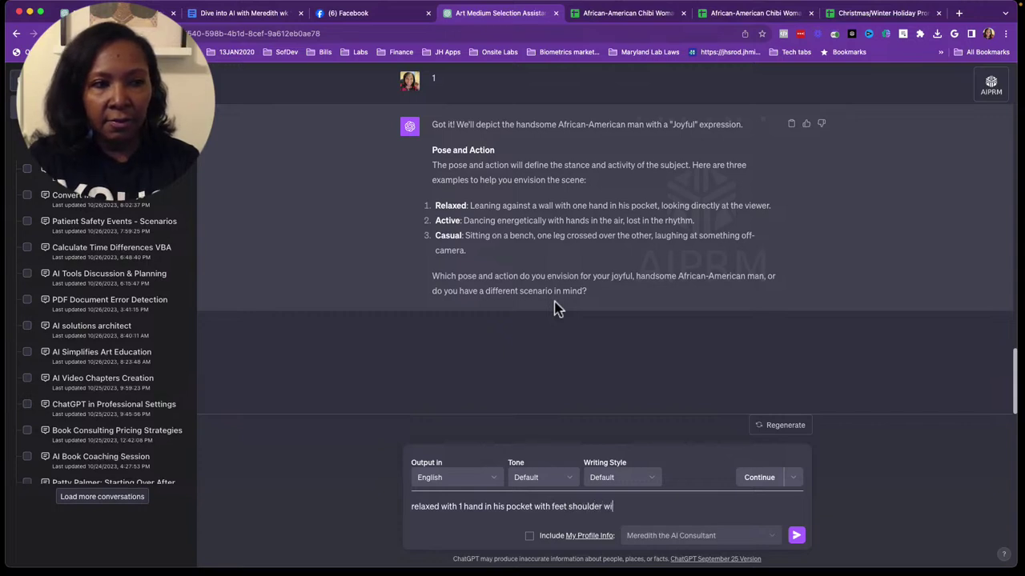
type("dth a part")
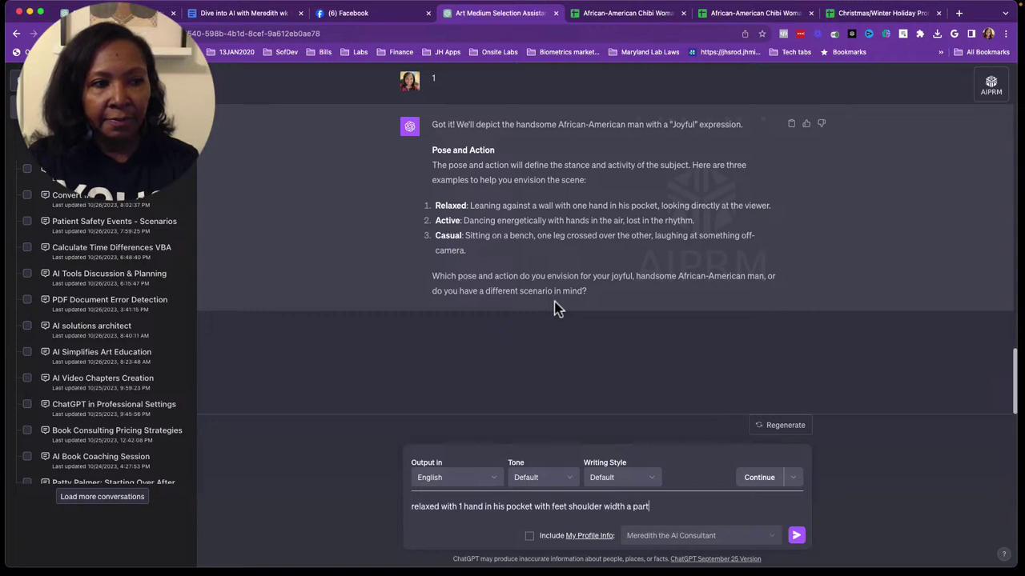
key("Return")
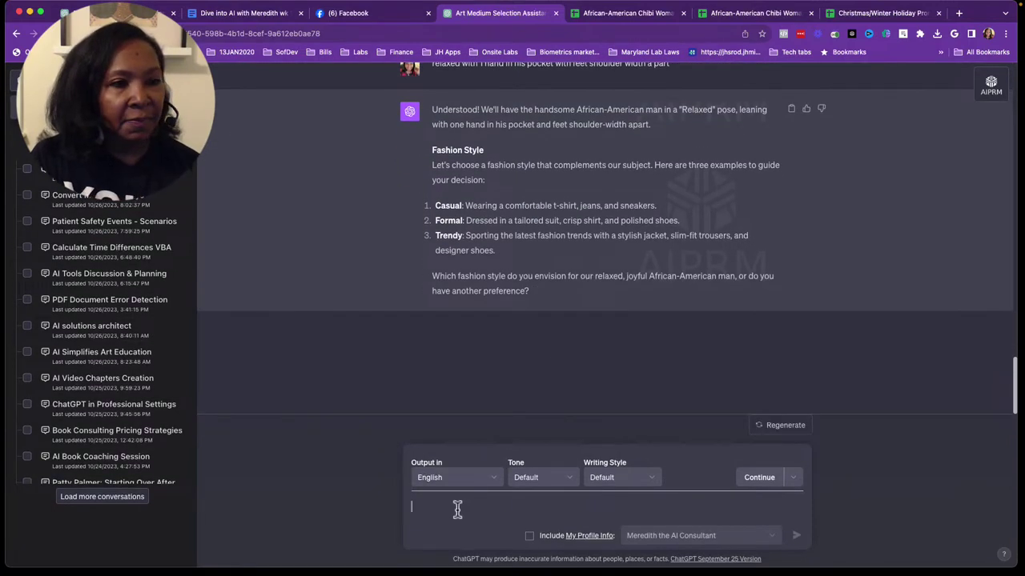
Reply with the fashion style 'urban casual with a hoodie, jeans and timberland boots.'
left_click(457, 508)
type("urban casual")
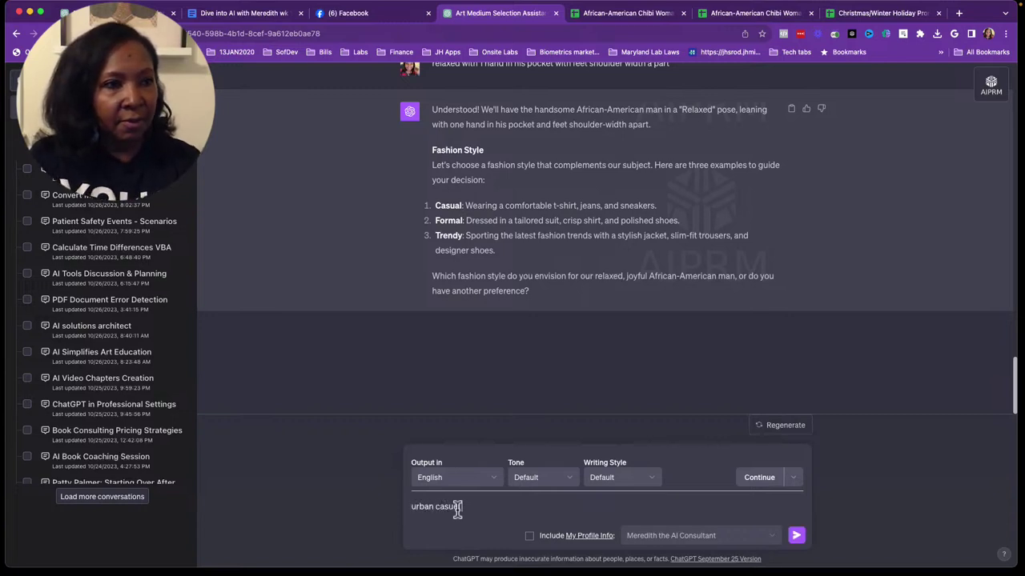
type(" with ")
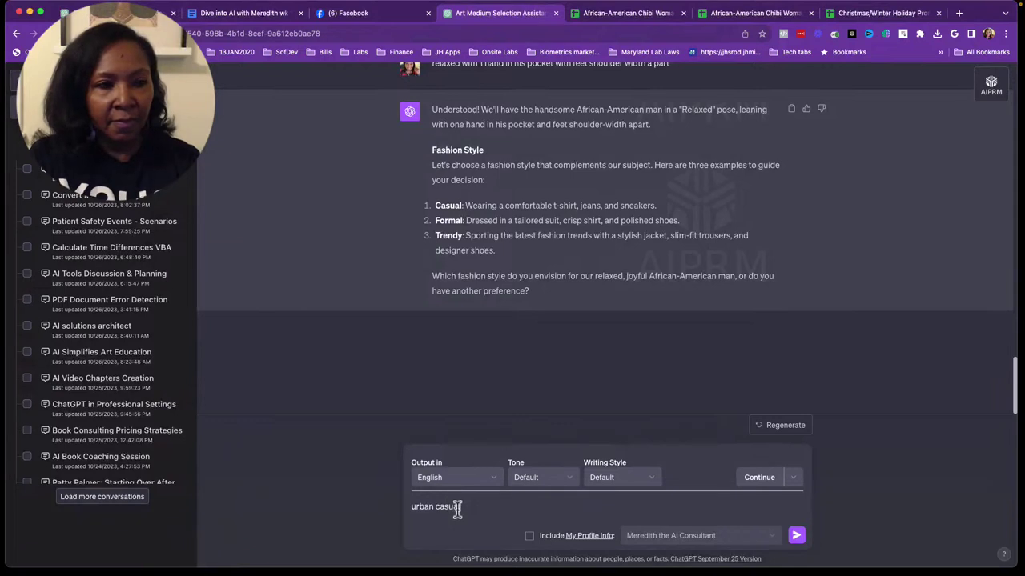
type("a ho")
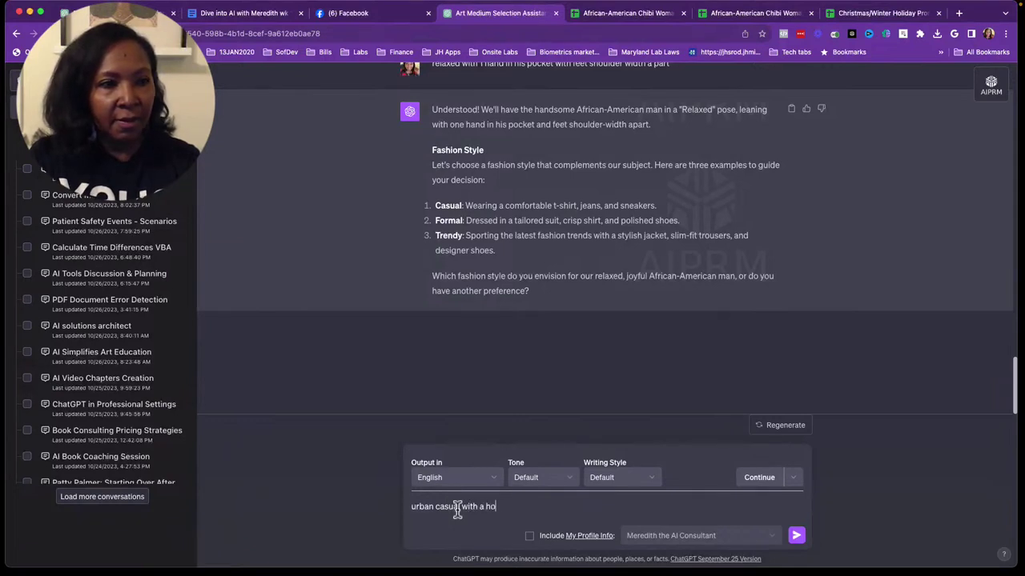
type("odie")
key("BackSpace")
key("BackSpace")
key("BackSpace")
key("BackSpace")
key("BackSpace")
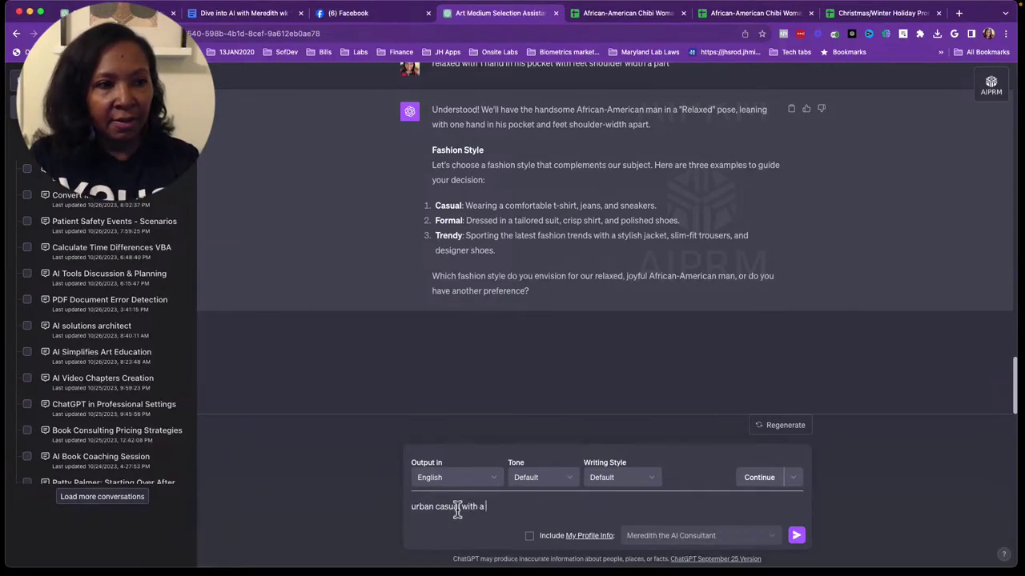
type("ga")
key("BackSpace")
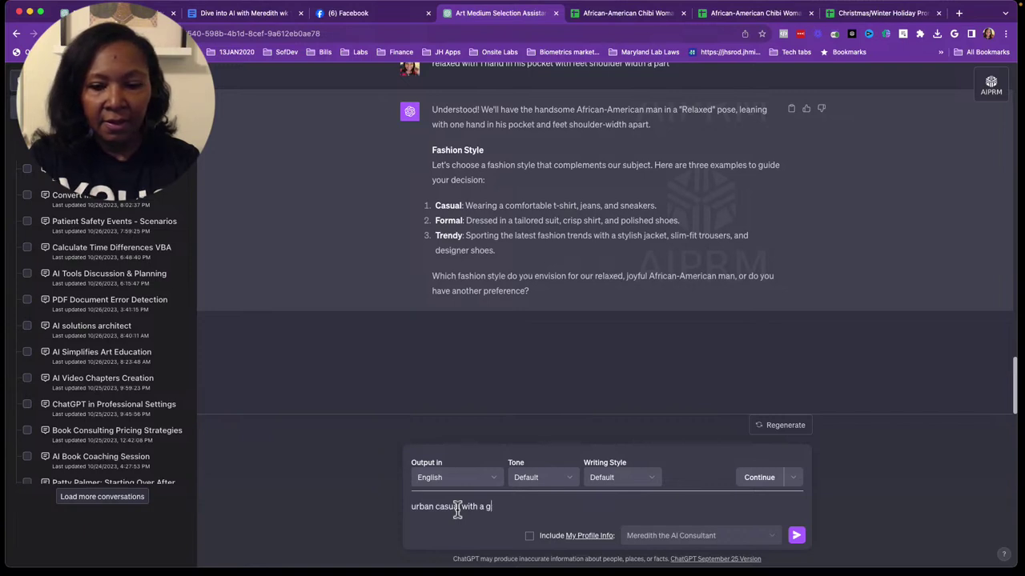
type("raphic hoo")
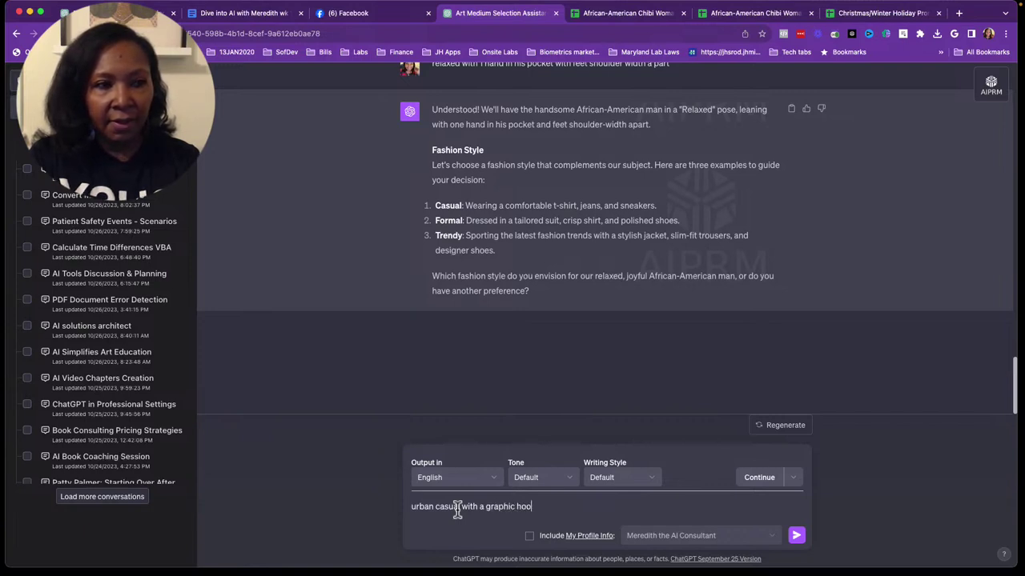
key("BackSpace")
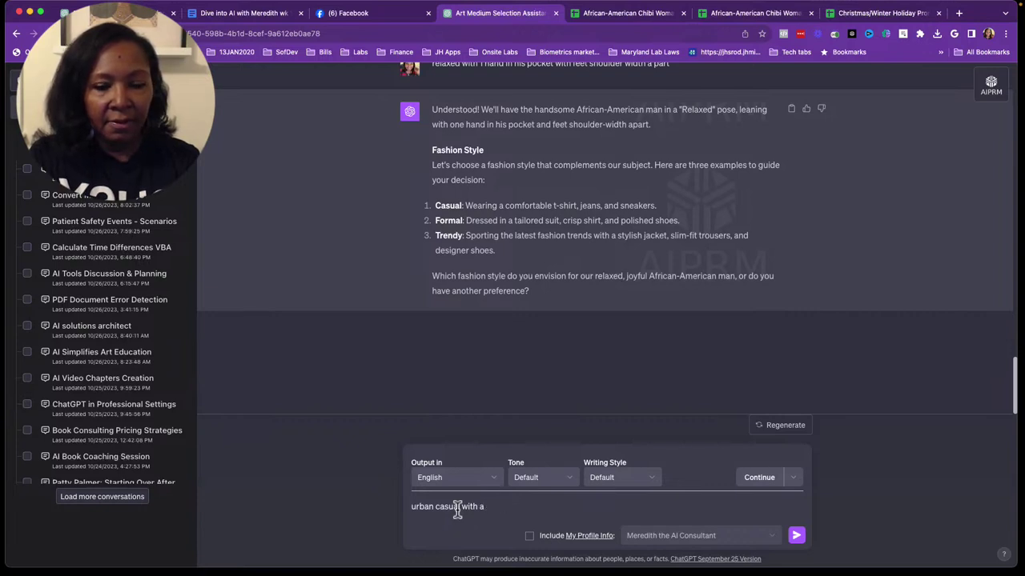
type(" hoodie")
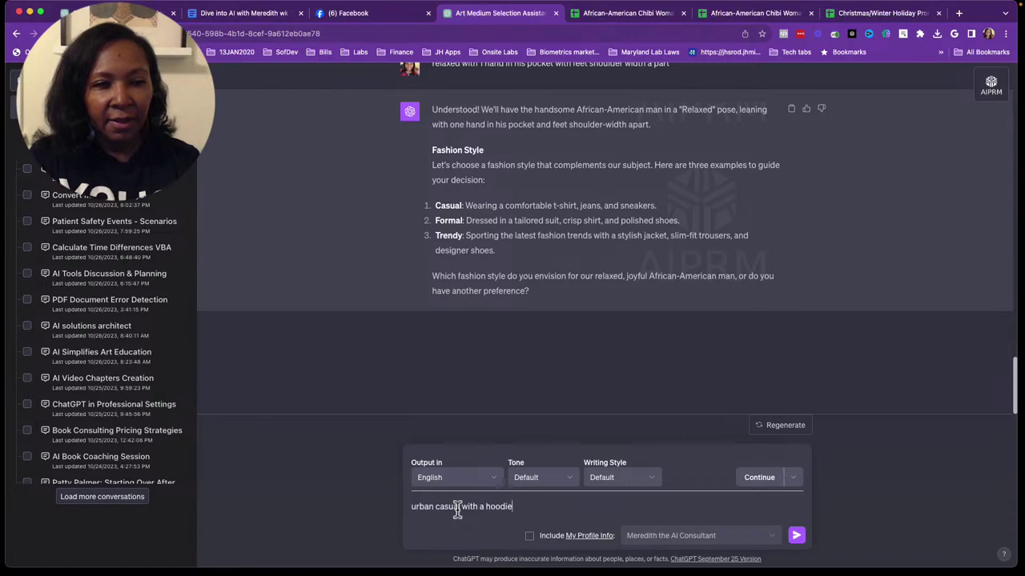
type(",")
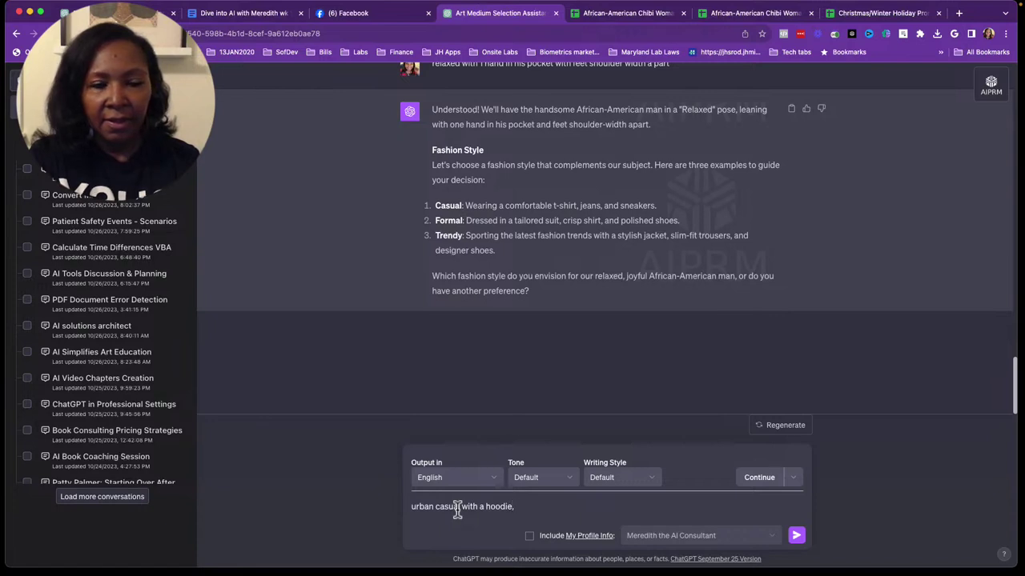
type(" jeans an")
type("d")
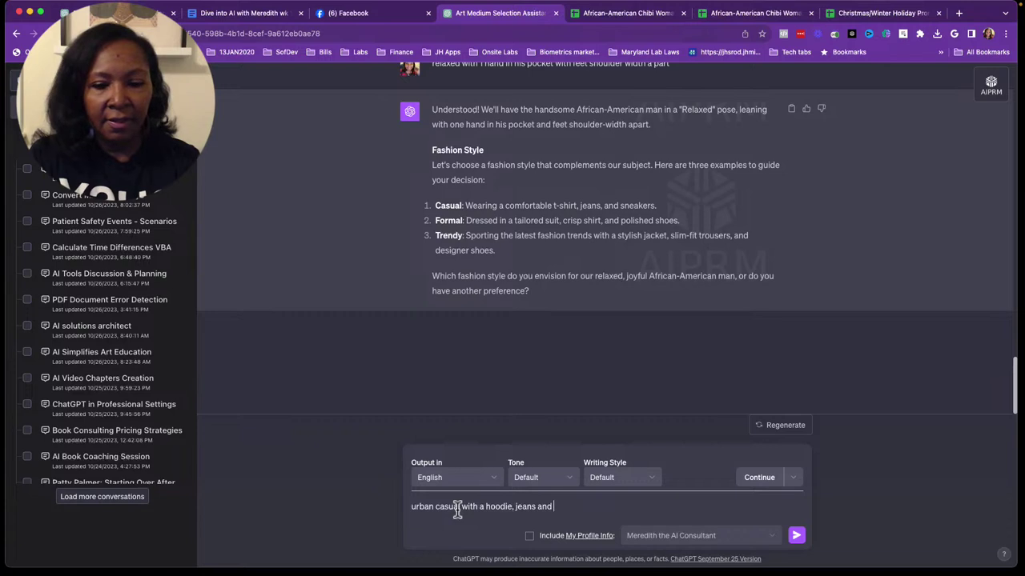
type(" timb")
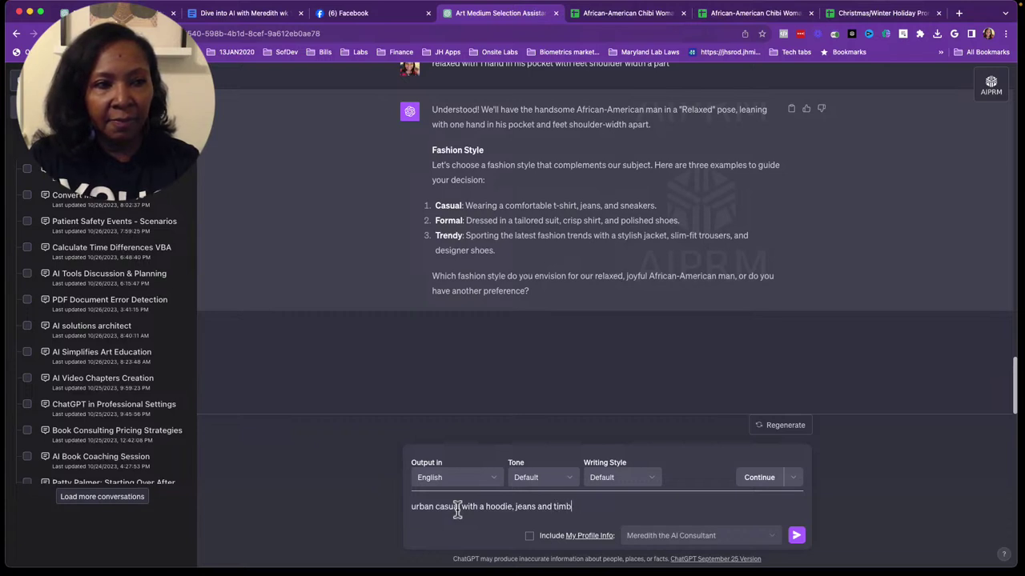
type("erland boo")
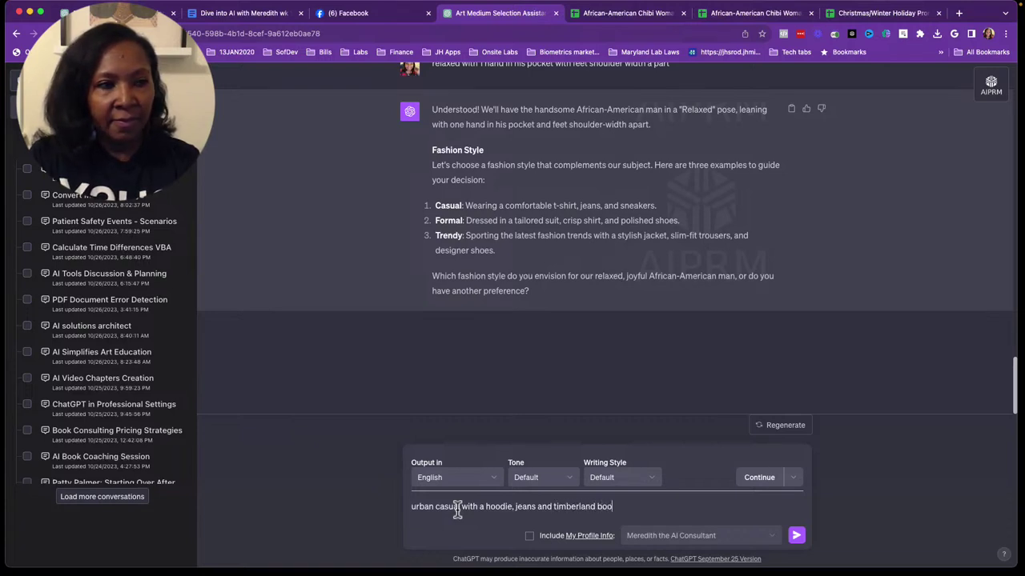
type("ts.")
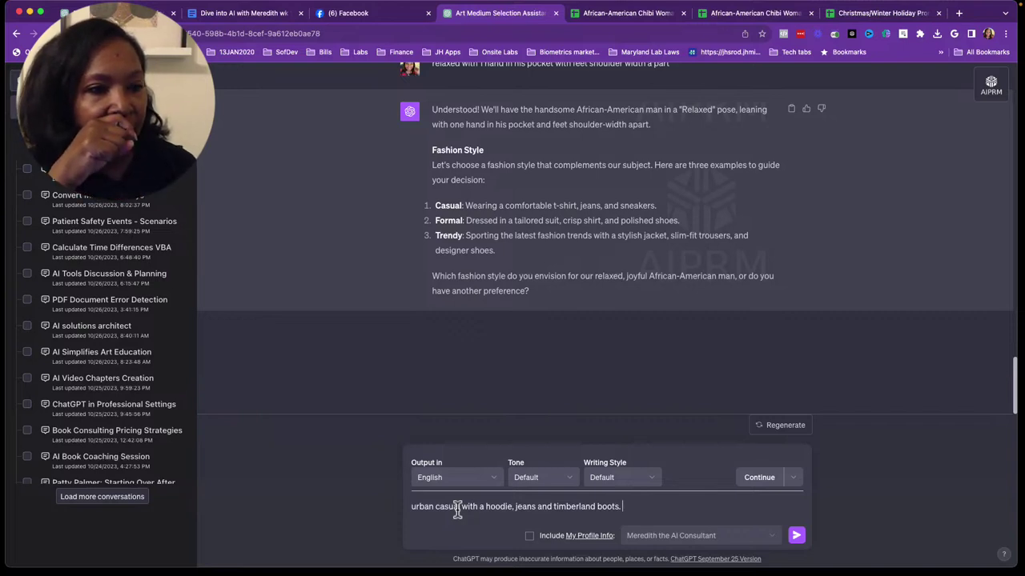
key("Return")
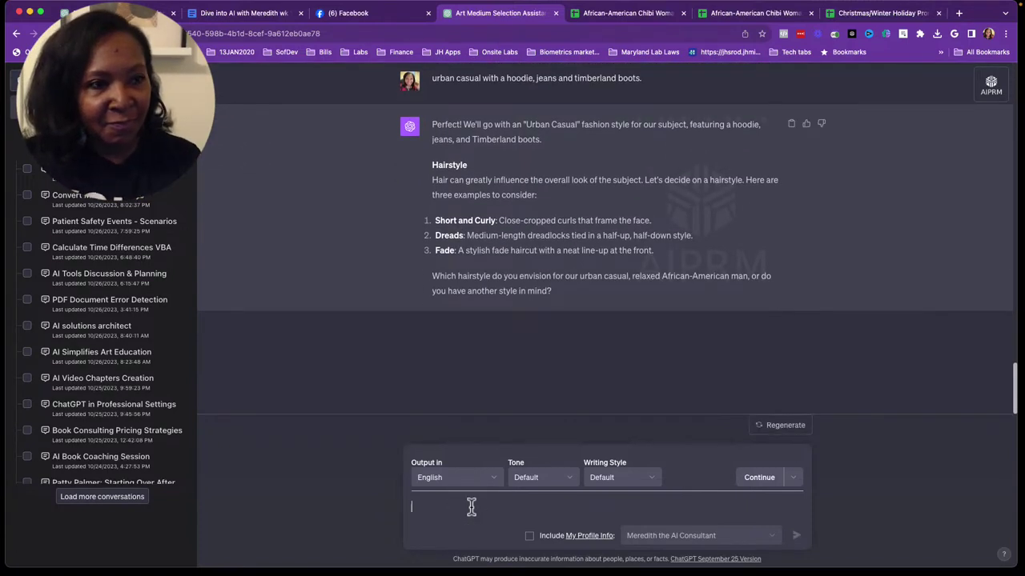
Answer the hairstyle question with 'Short dreadlocks', correcting the wording before sending
type("Short ")
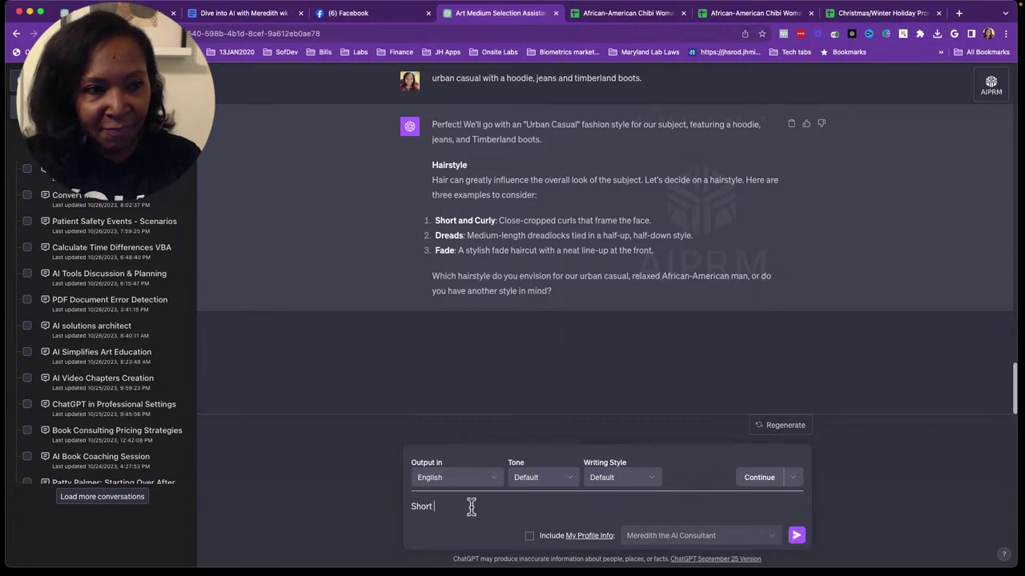
type("locs")
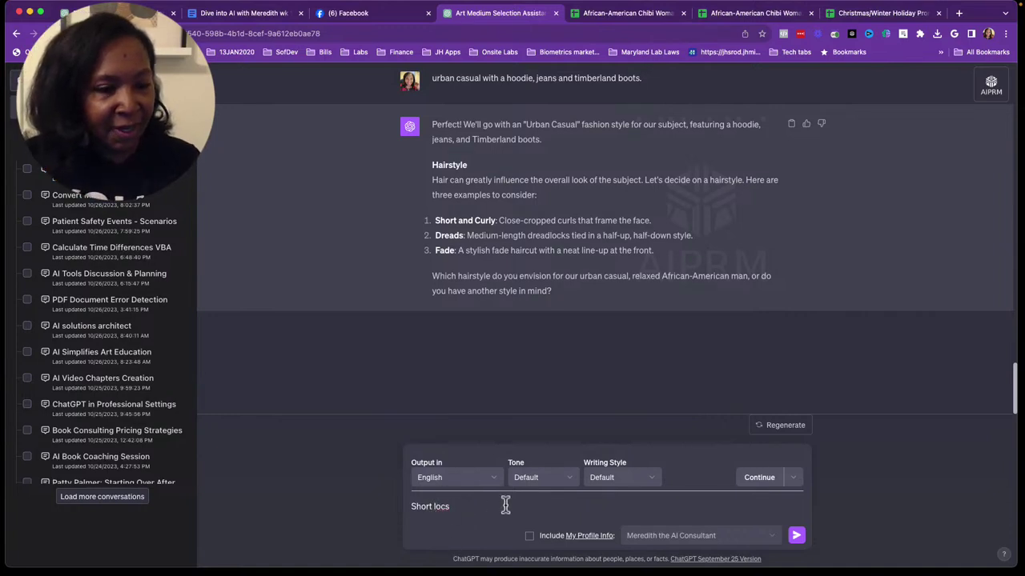
key("Left")
key("Left")
key("Left")
type("dread")
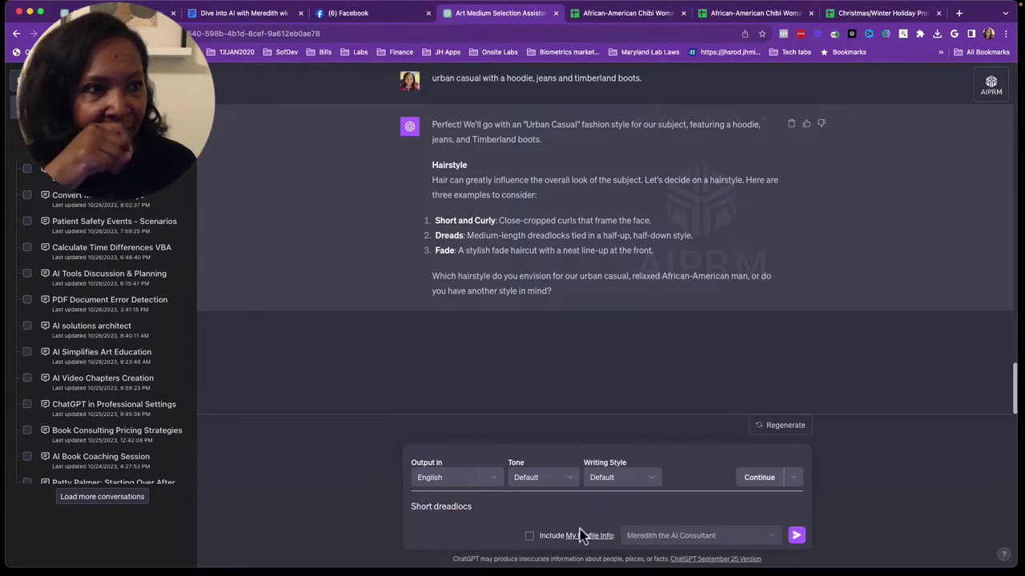
left_click(525, 510)
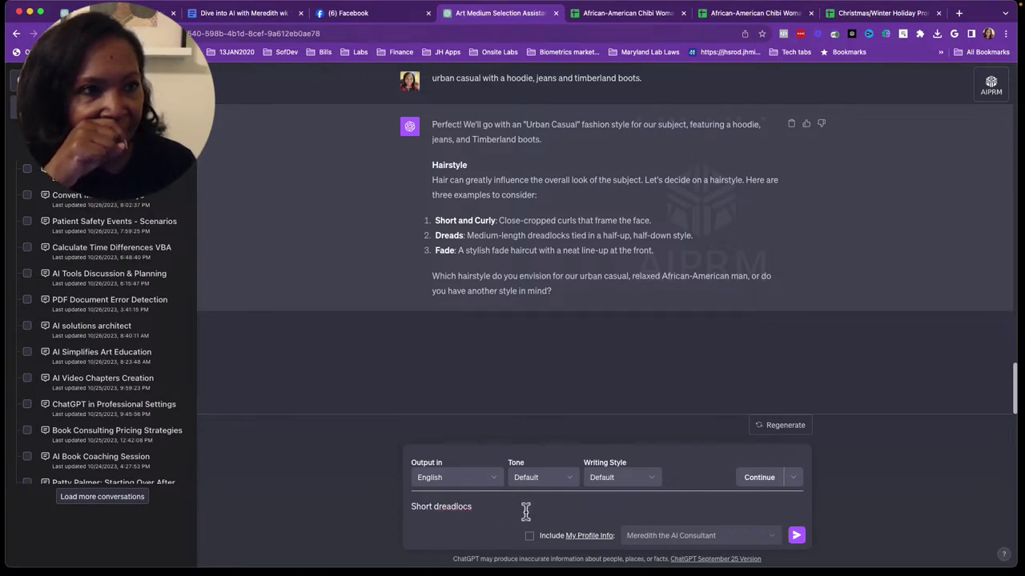
key("BackSpace")
type("ks")
key("Return")
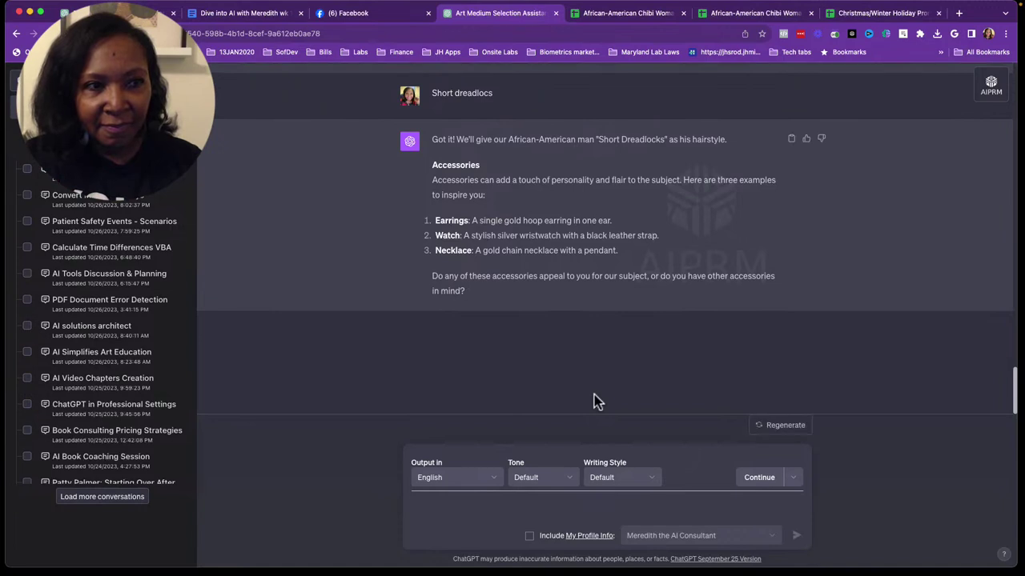
Send 'Goatee, no earrings, a rolex watch.' as the accessory choice
type("Go")
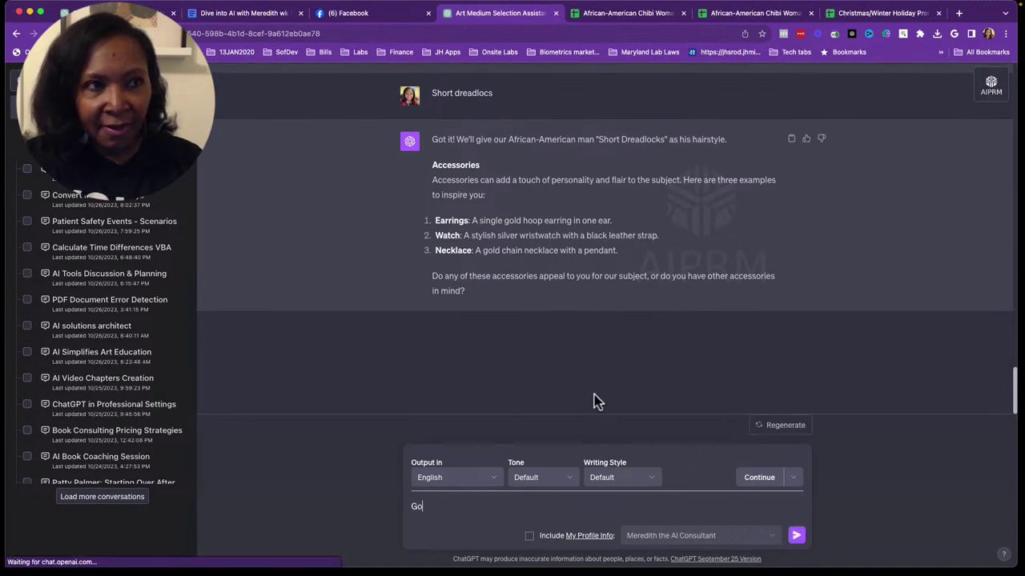
type("atee")
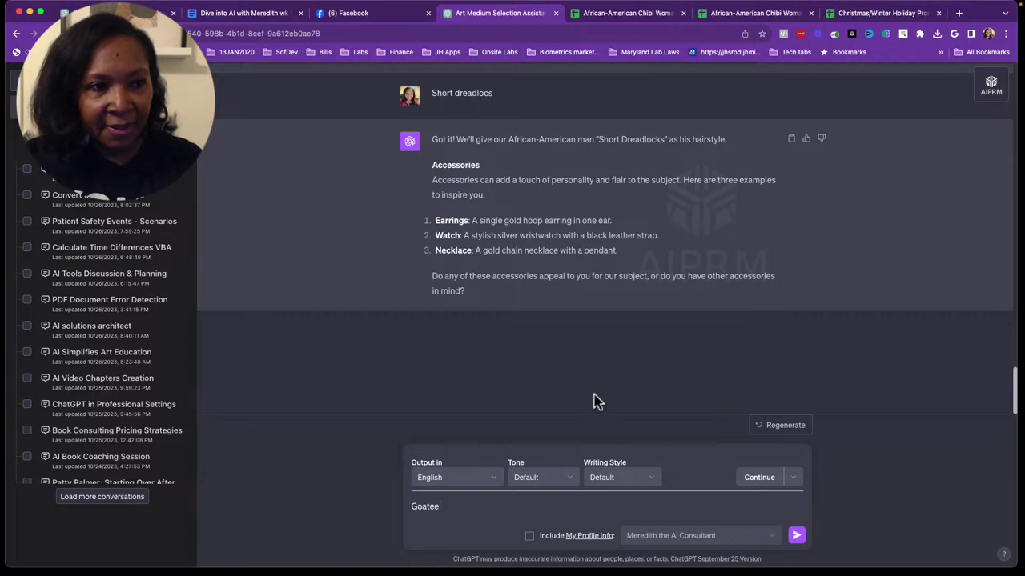
type(", no e")
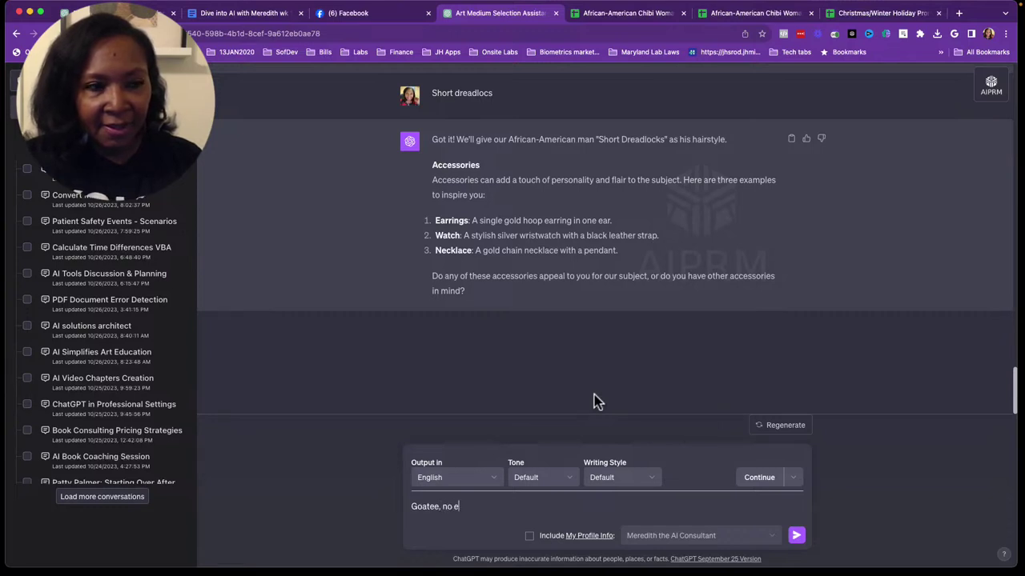
type("arrings,")
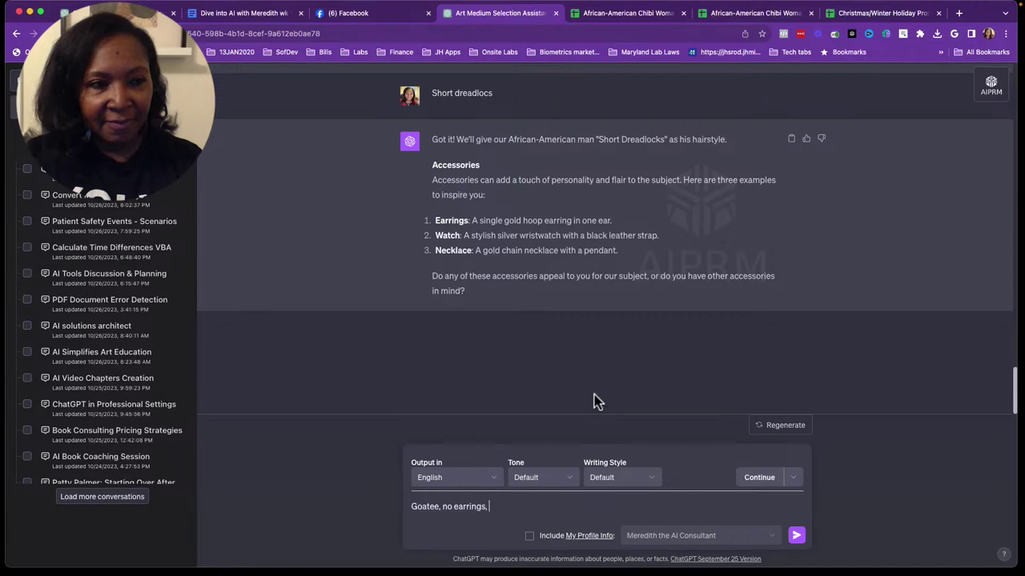
type("a rol")
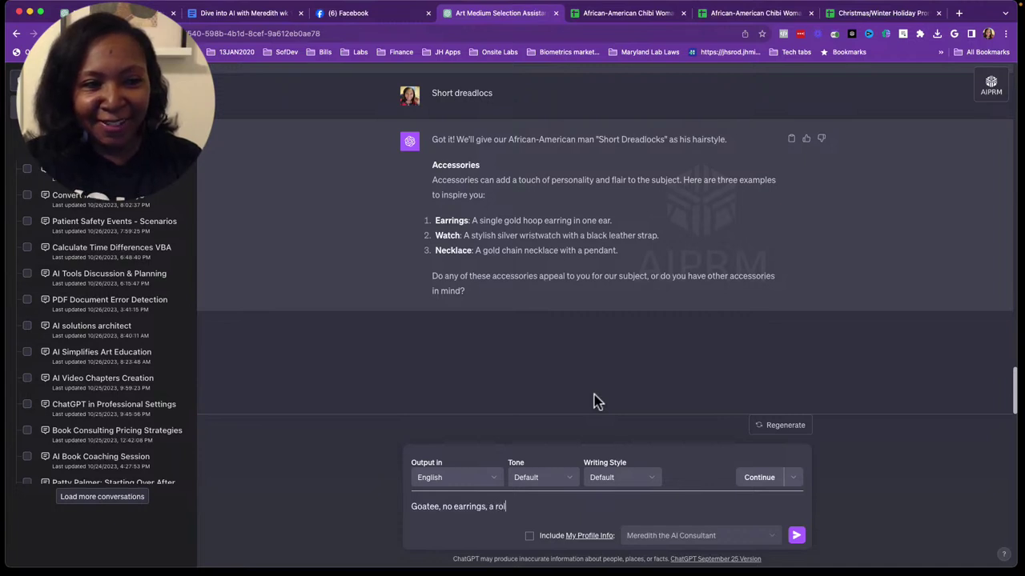
type("e")
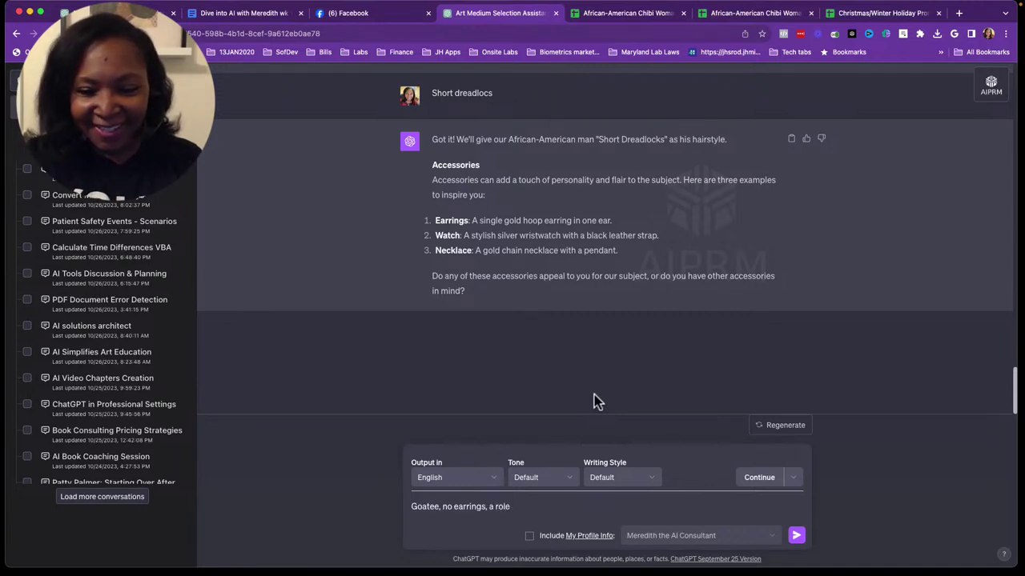
type("x watch ")
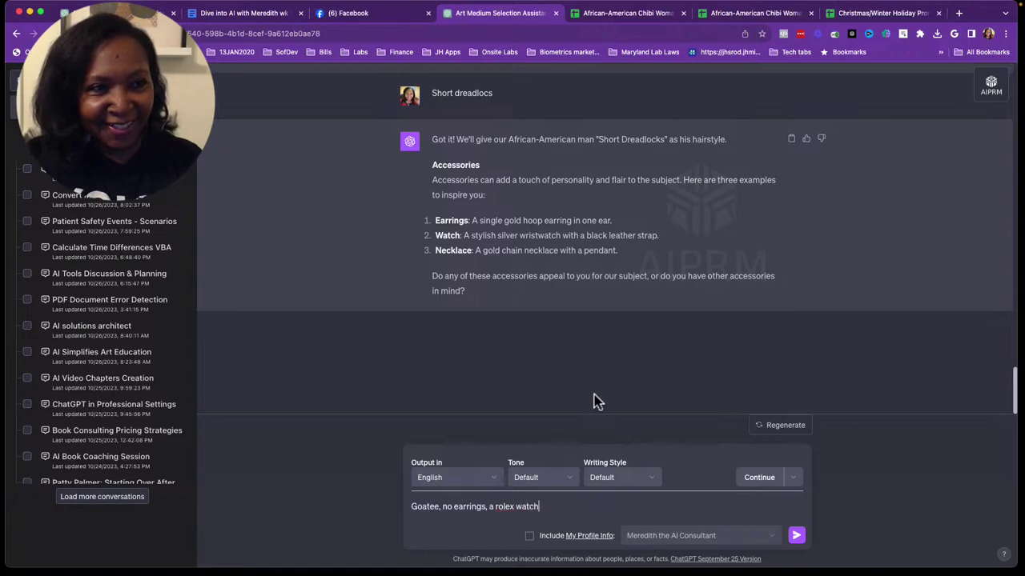
type("&")
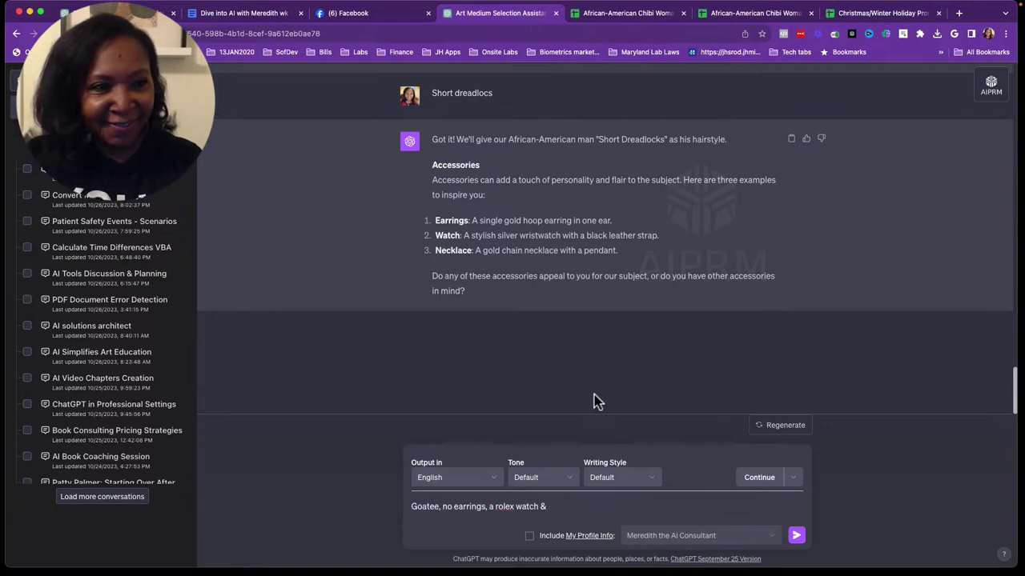
key("BackSpace")
key("BackSpace")
type(".")
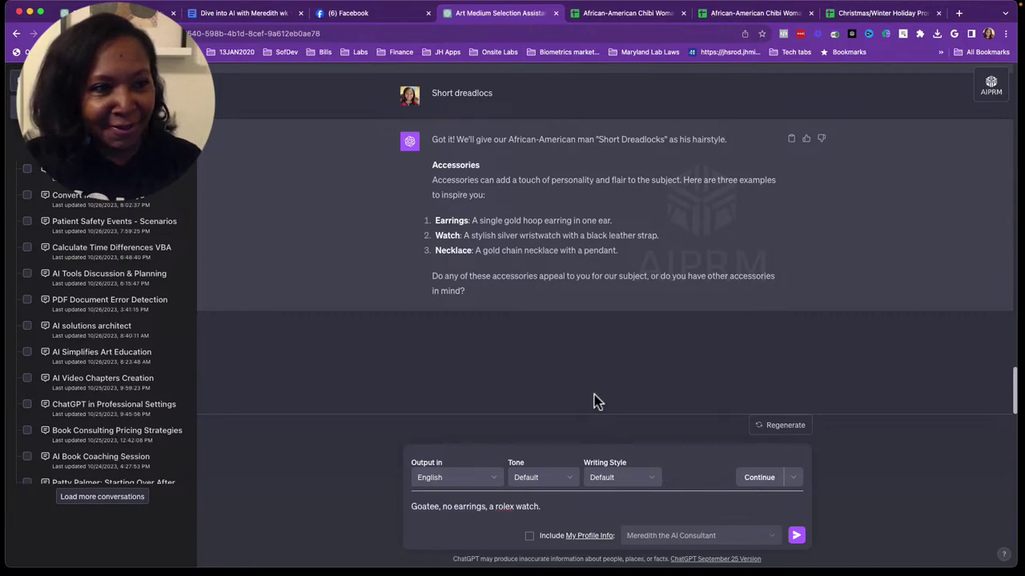
key("Return")
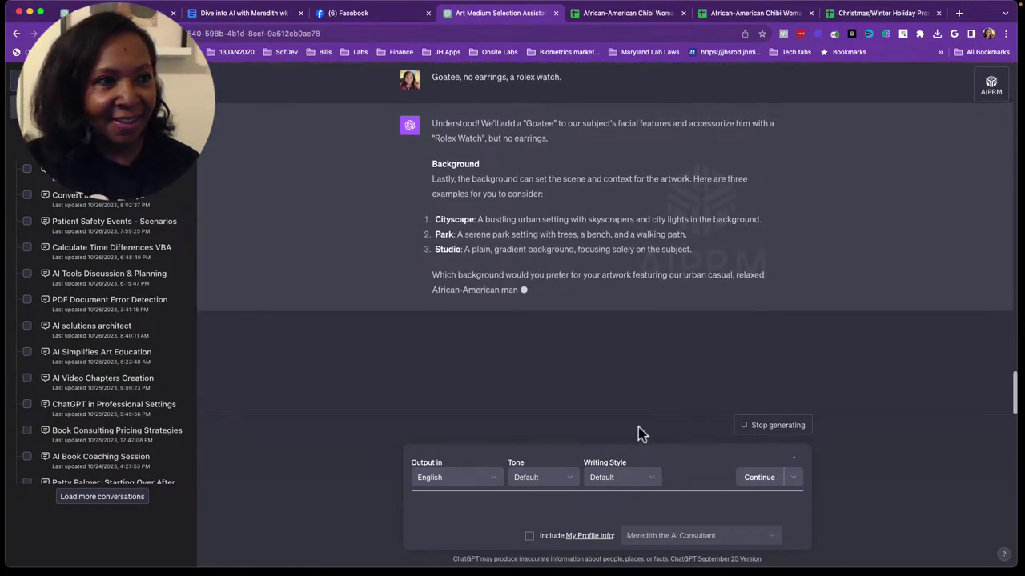
Send 'urban landscape' as the background choice
type("urba")
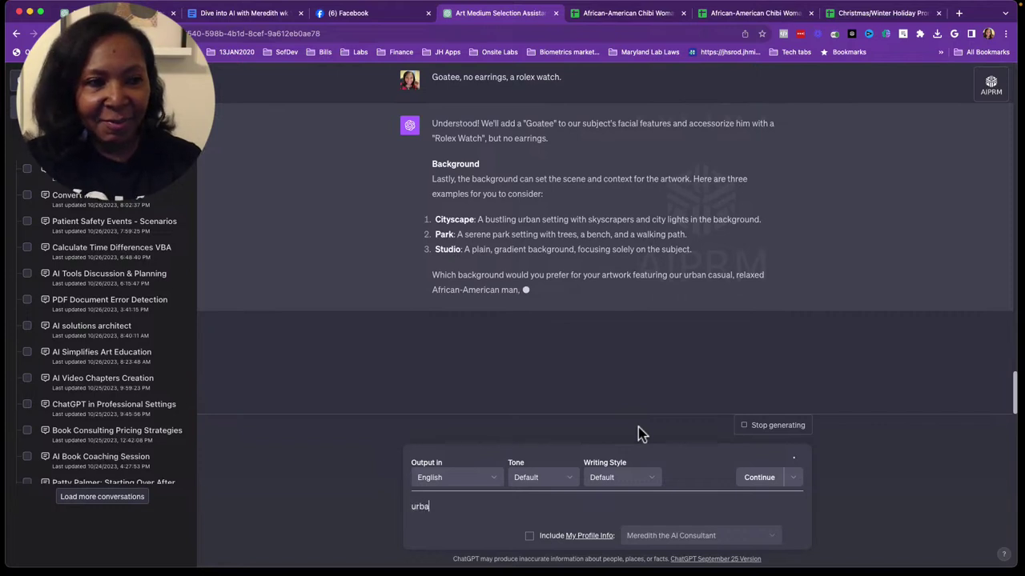
type("n land")
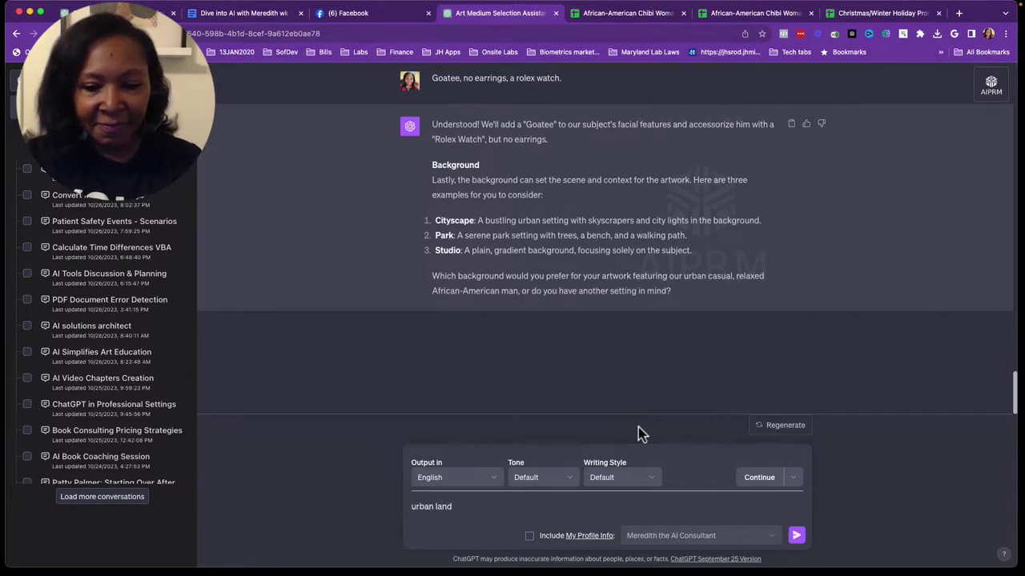
type("scape")
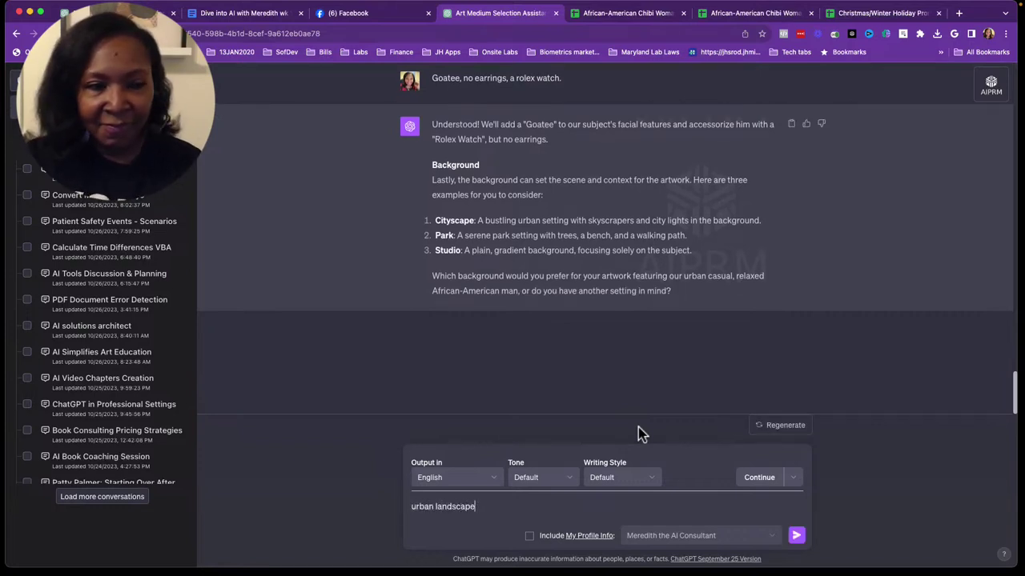
key("Return")
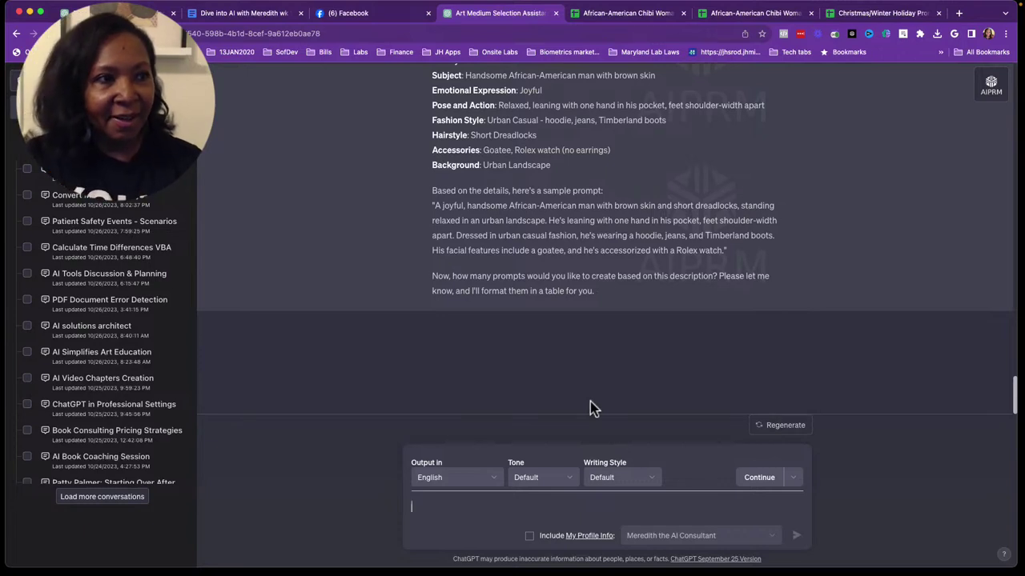
Ask ChatGPT to 'create 5' prompts from the character details
type("creat")
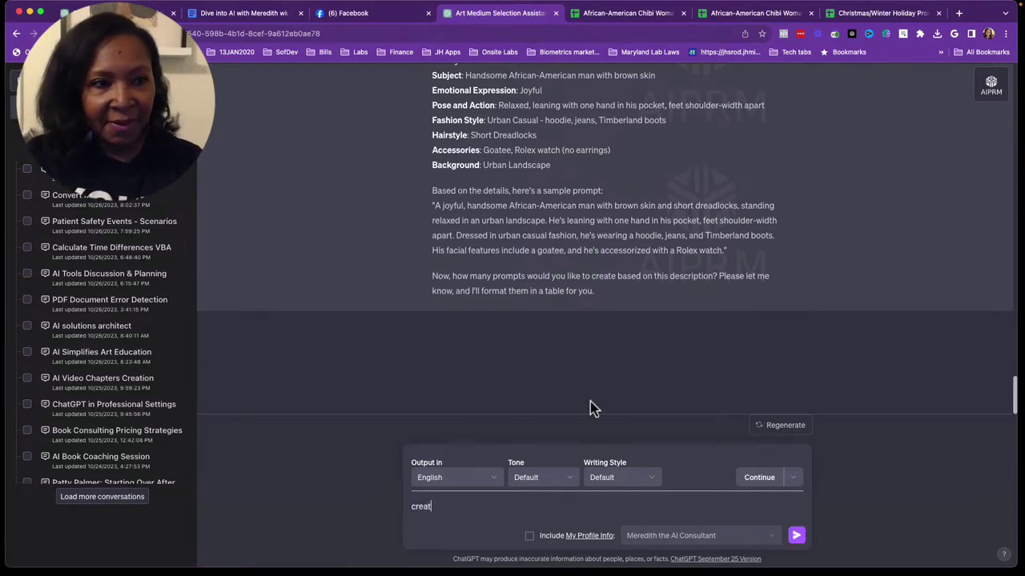
type("e 5")
key("Return")
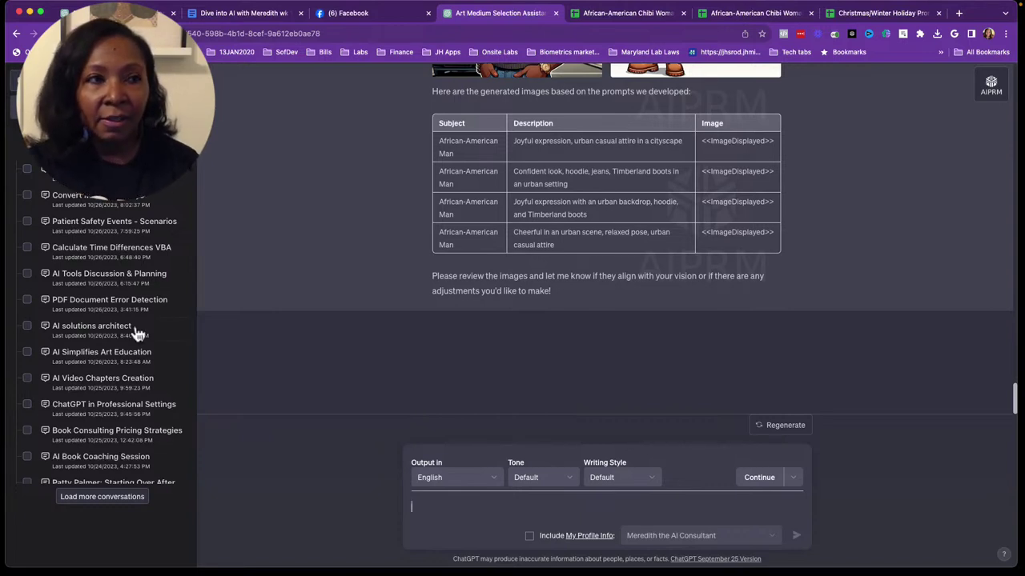
Scroll up the chat to reveal the grid of four generated cartoon images
scroll(563, 368, "up", 2)
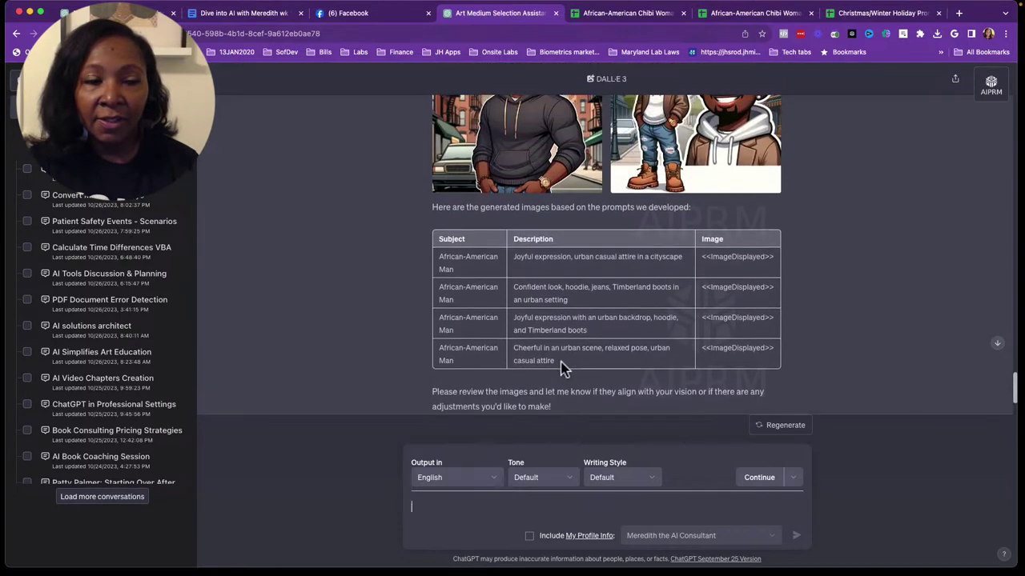
scroll(563, 368, "up", 1)
scroll(562, 368, "up", 1)
scroll(563, 368, "up", 1)
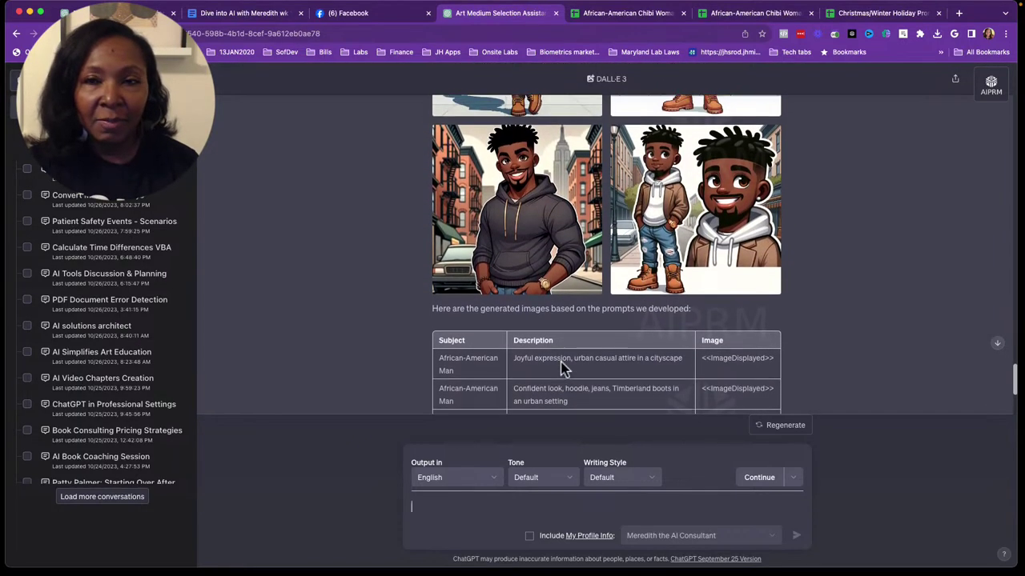
scroll(562, 369, "up", 1)
scroll(561, 368, "up", 1)
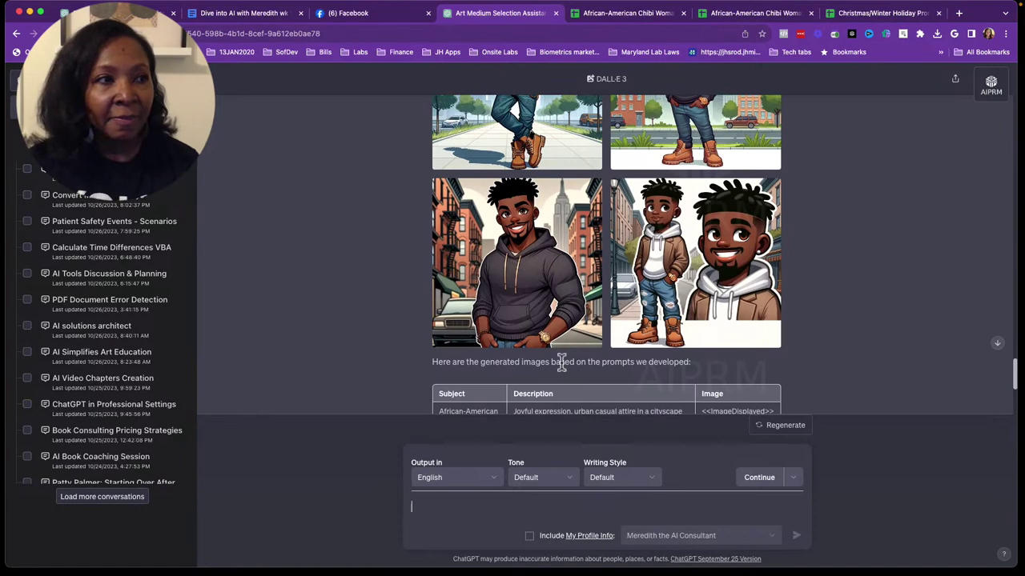
scroll(561, 362, "up", 1)
scroll(561, 362, "up", 1)
scroll(561, 362, "up", 1)
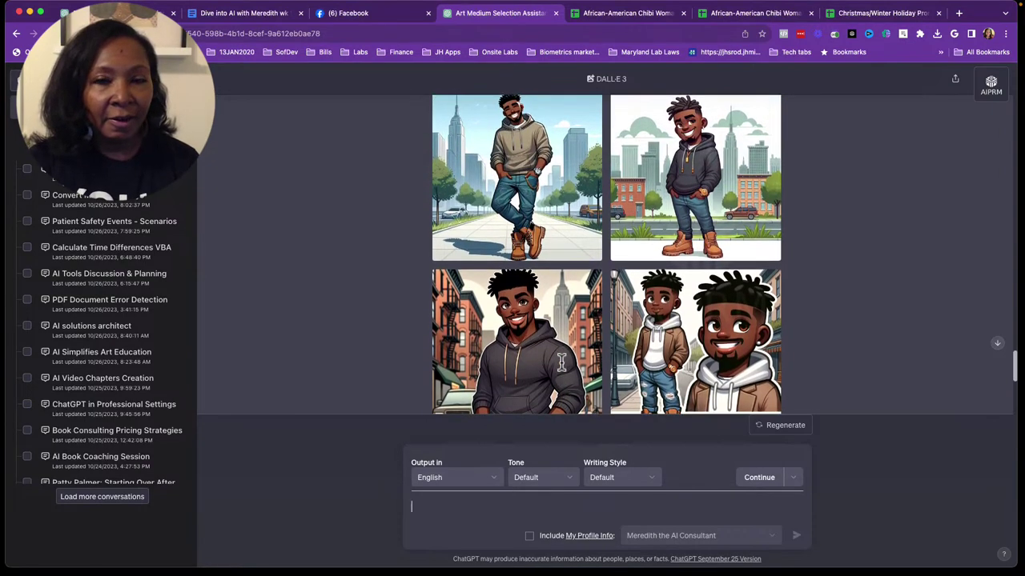
scroll(561, 363, "down", 1)
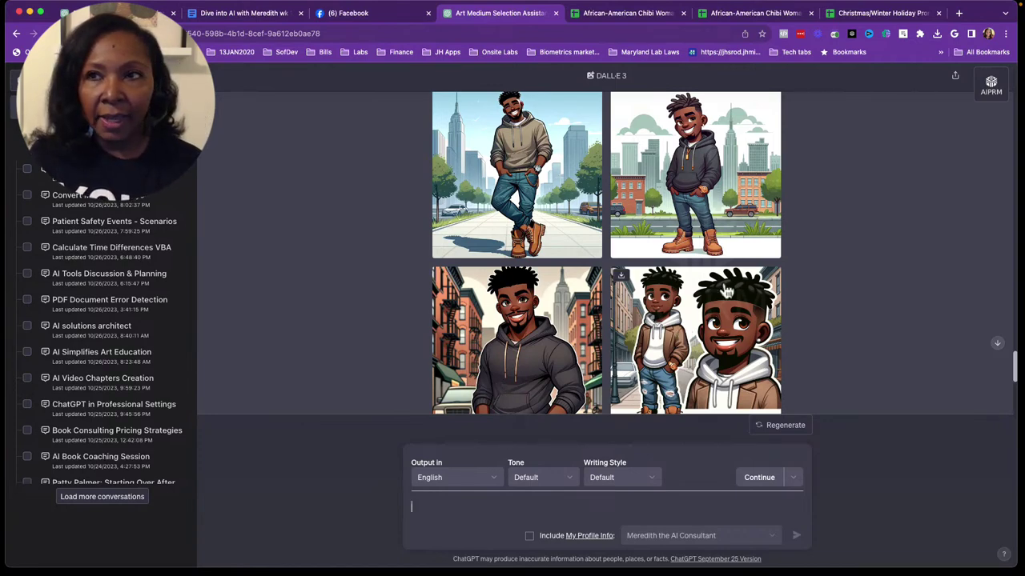
scroll(624, 232, "up", 1)
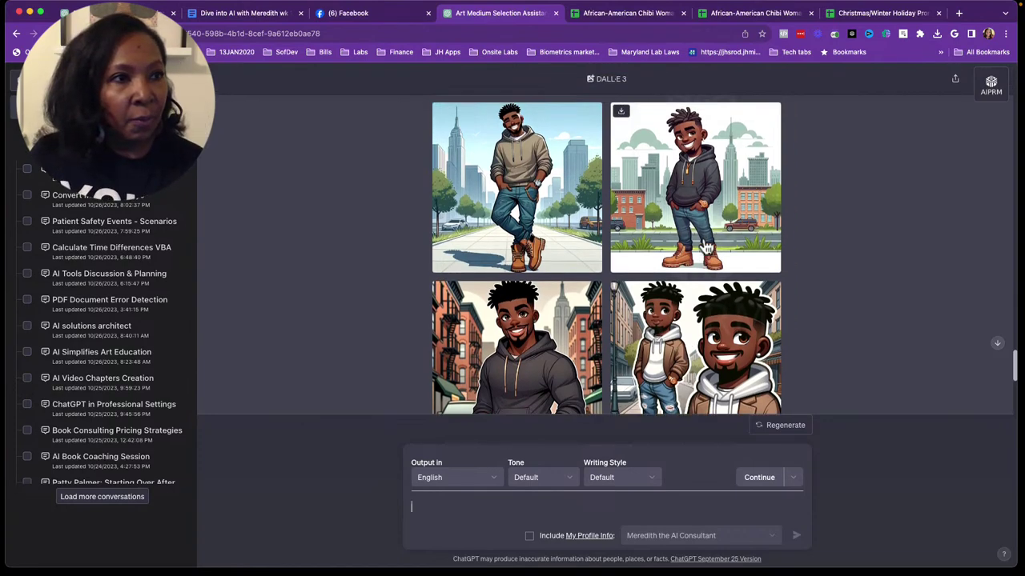
View each of the four generated images full size with its prompt, then close the viewer
left_click(578, 216)
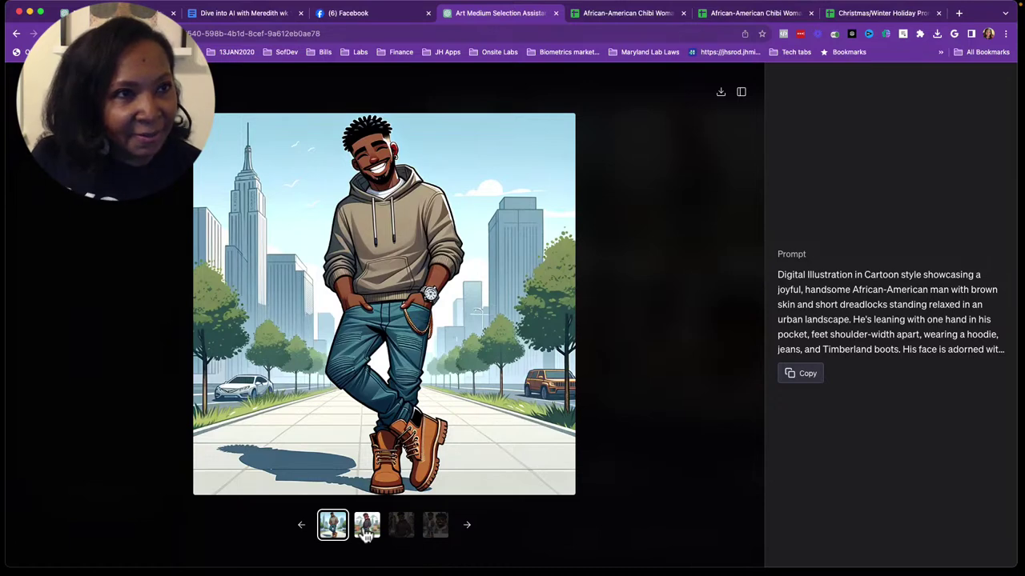
left_click(367, 536)
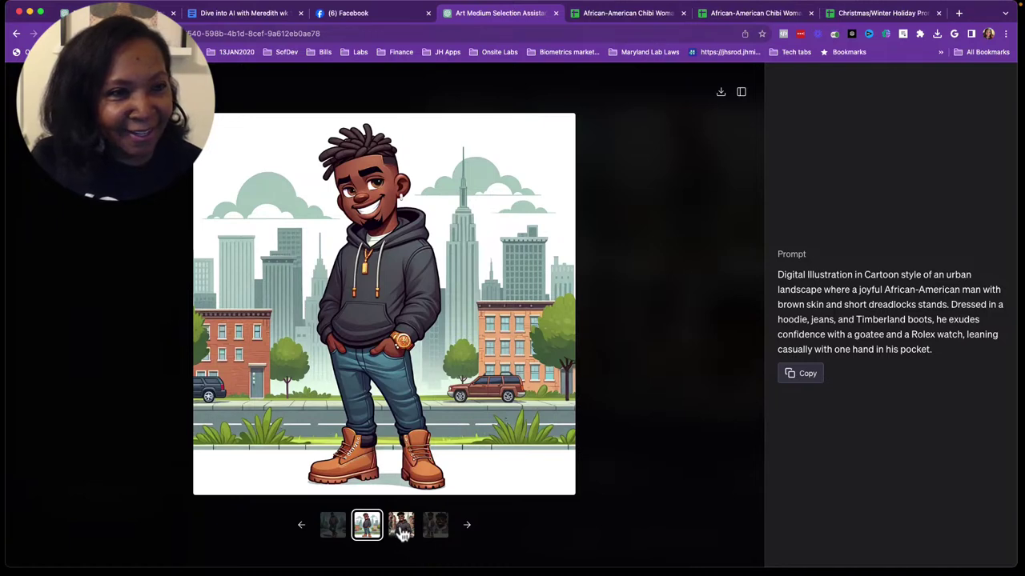
left_click(402, 530)
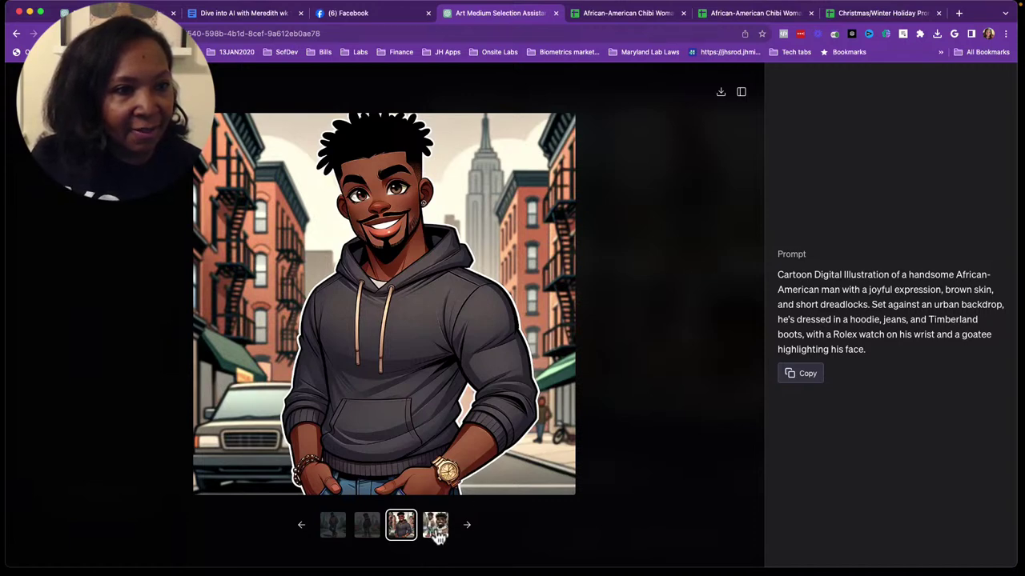
left_click(440, 538)
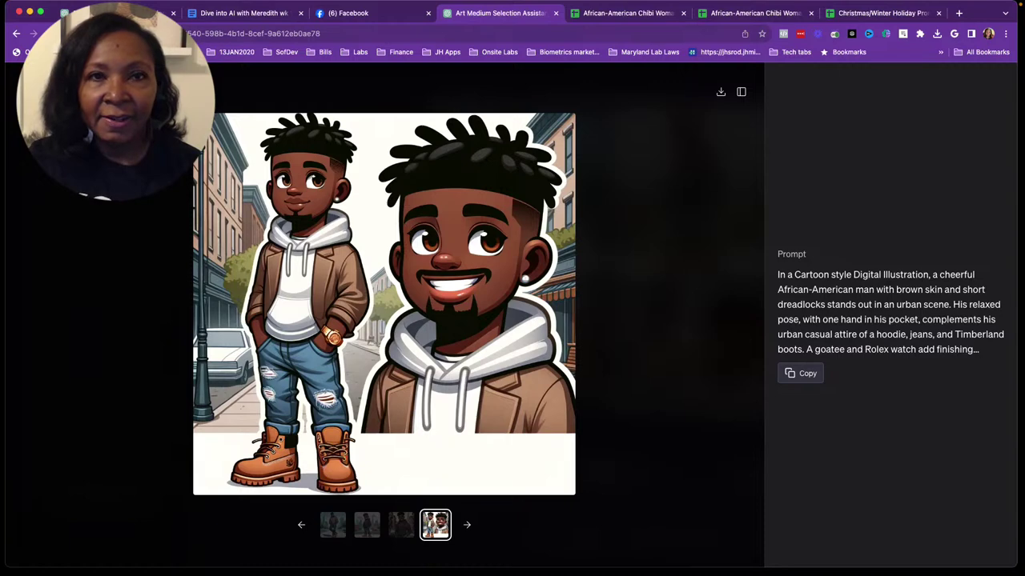
left_click(22, 91)
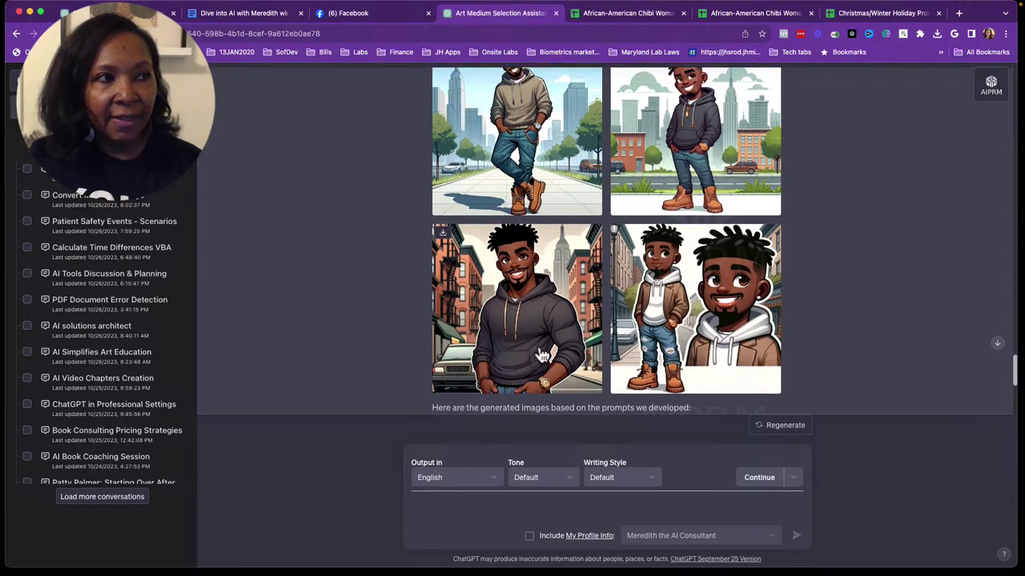
Scroll through the chat and open the top-right generated image at full size
scroll(542, 356, "up", 2)
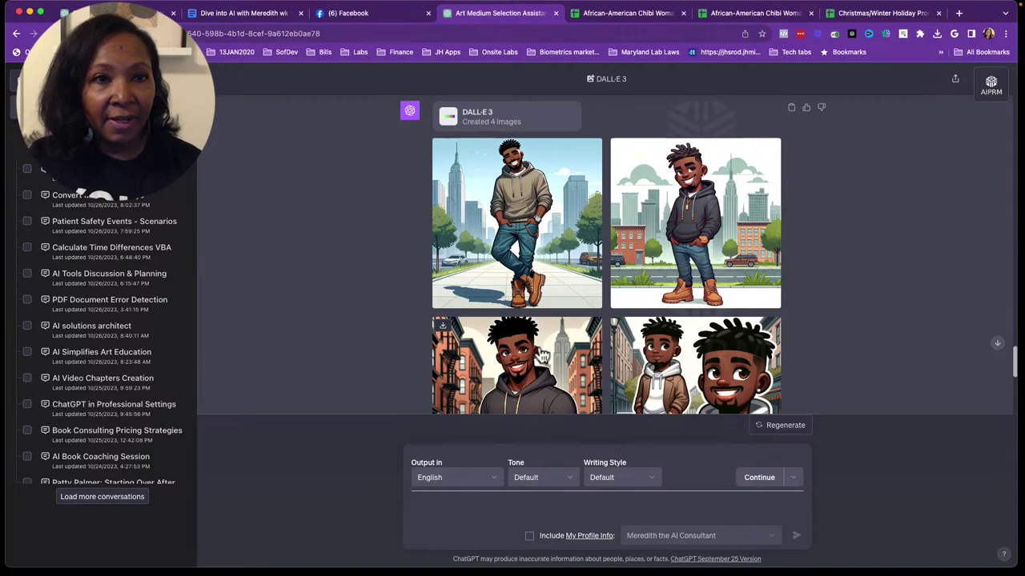
scroll(542, 355, "down", 2)
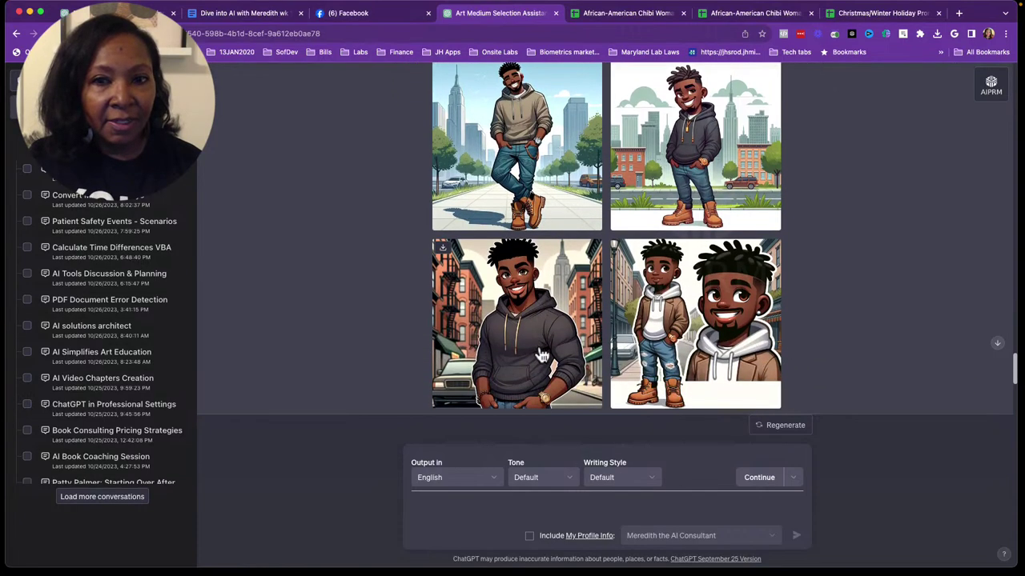
scroll(542, 356, "up", 2)
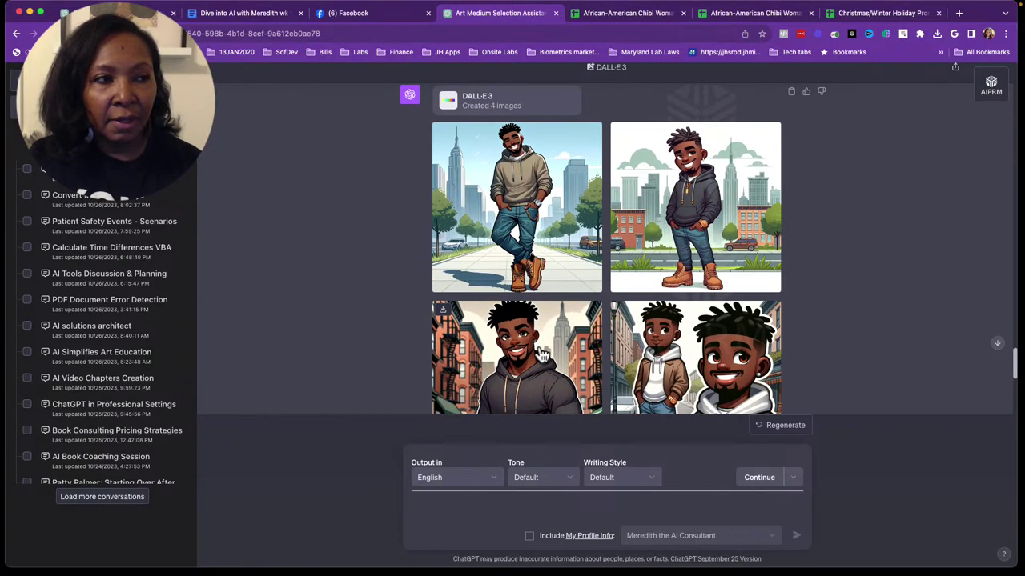
scroll(542, 356, "down", 1)
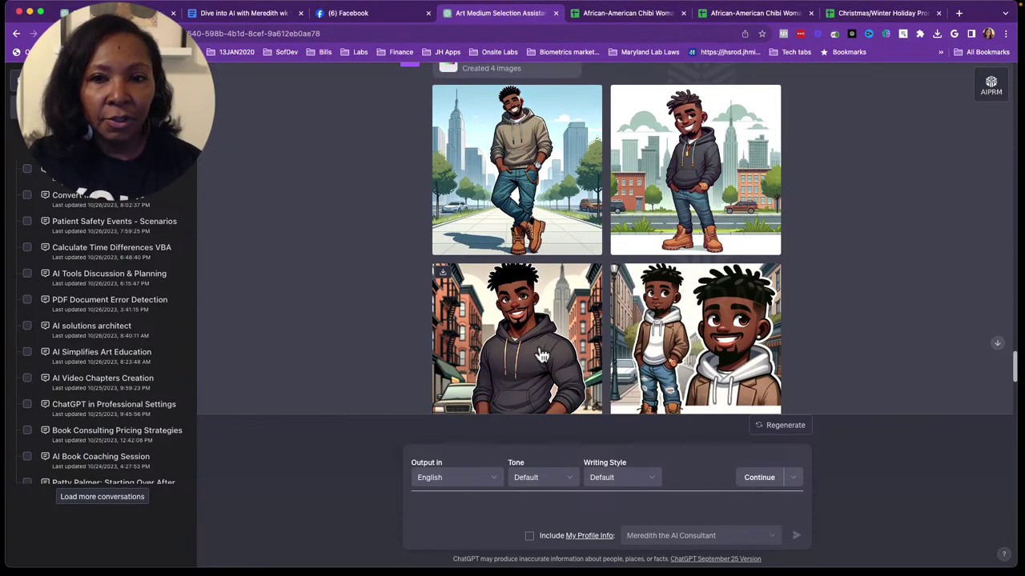
left_click(693, 228)
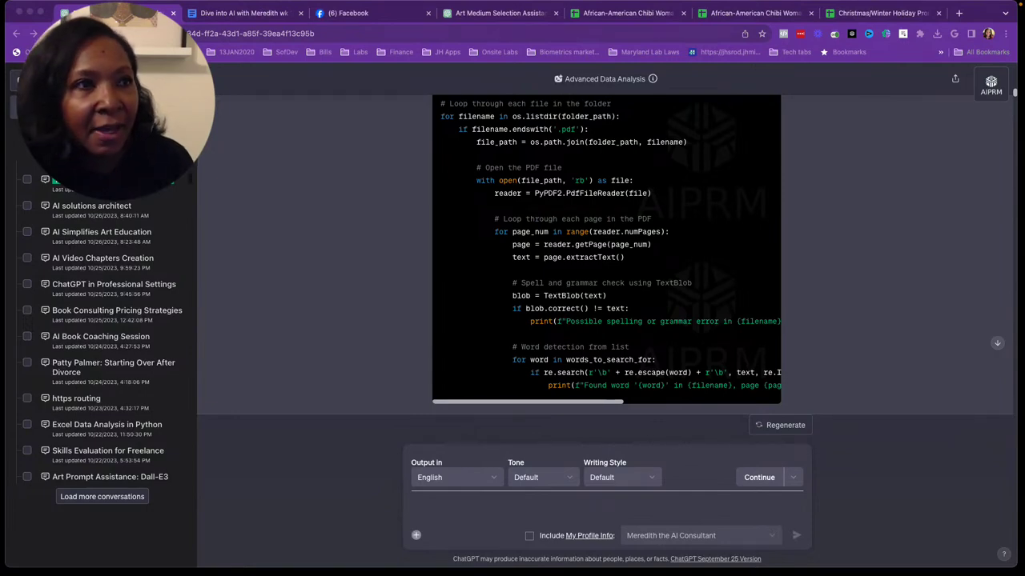
Start a new chat and switch GPT-4 to Plugins mode
scroll(604, 256, "up", 10)
scroll(604, 256, "up", 10)
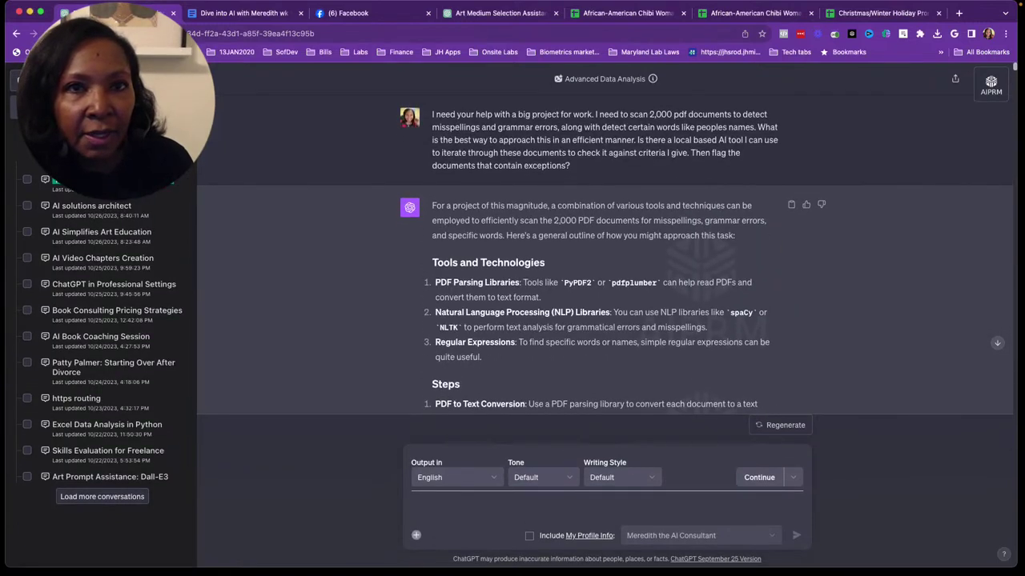
left_click(72, 80)
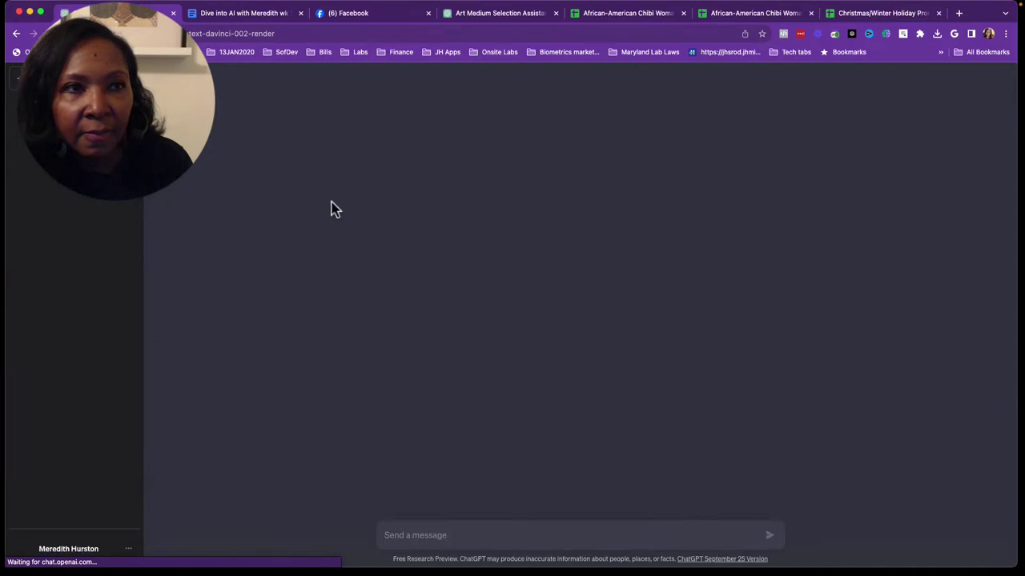
mouse_move(652, 89)
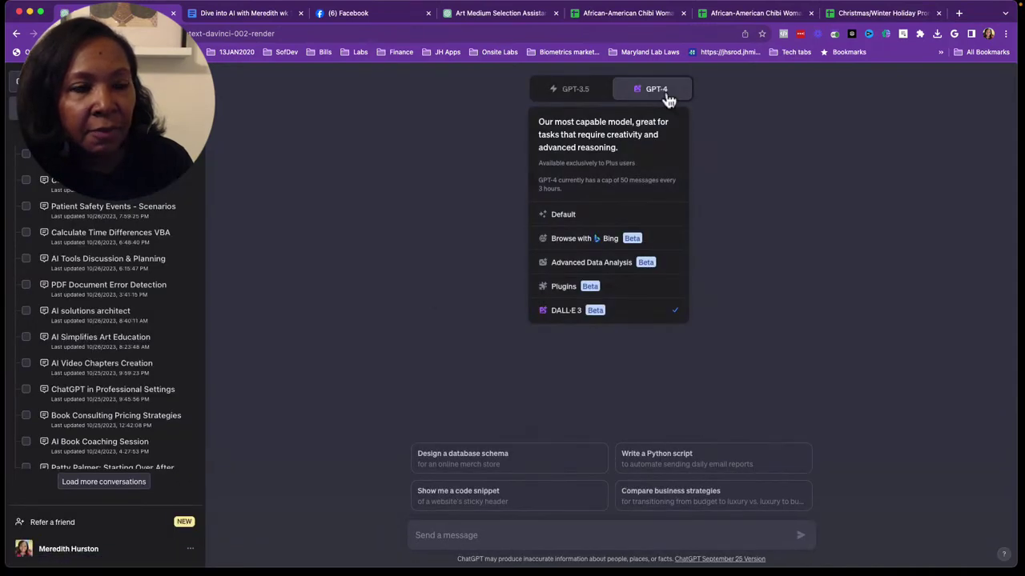
left_click(646, 294)
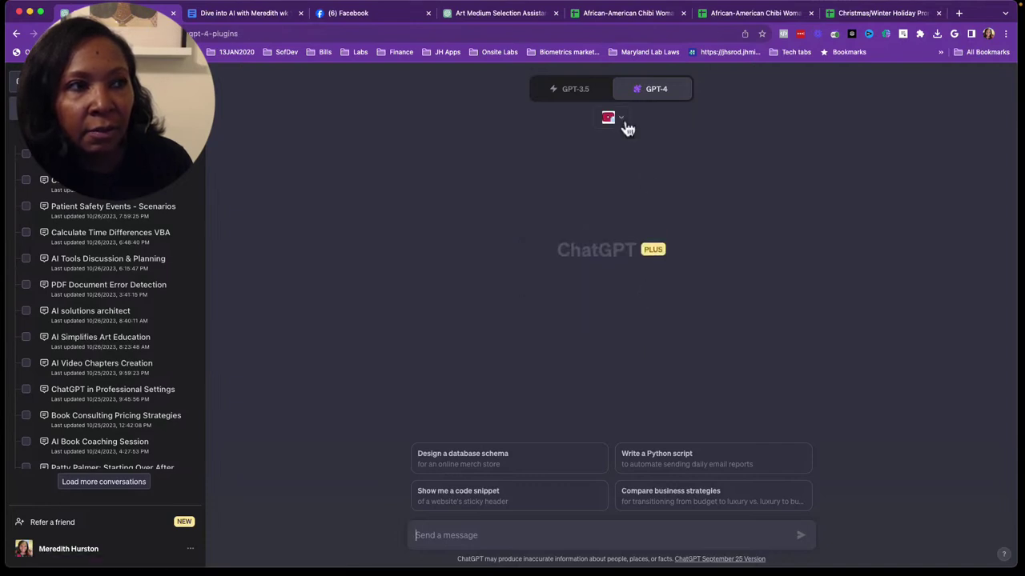
Open the plugin dropdown and scroll through the available plugins
left_click(628, 129)
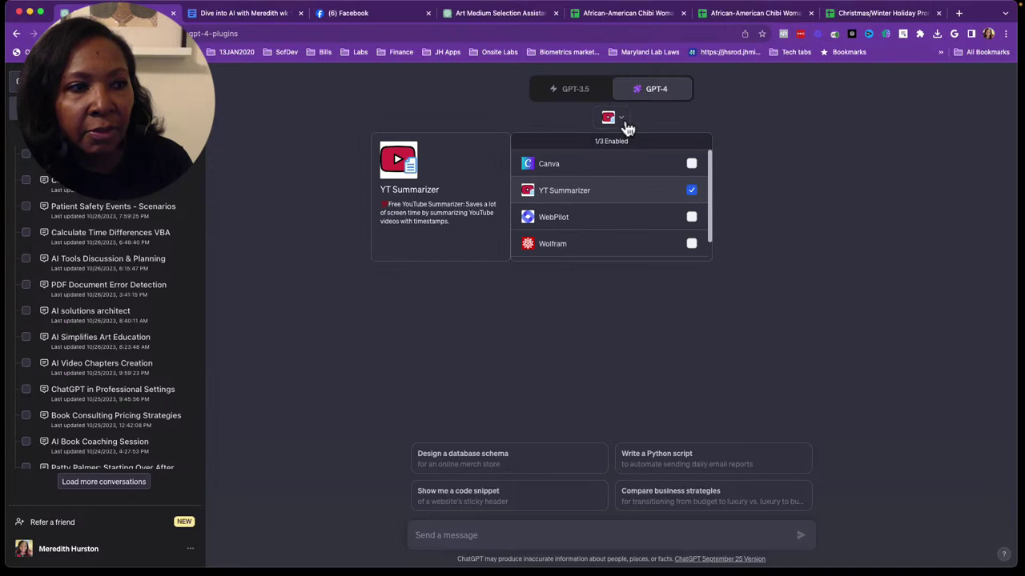
scroll(653, 196, "down", 1)
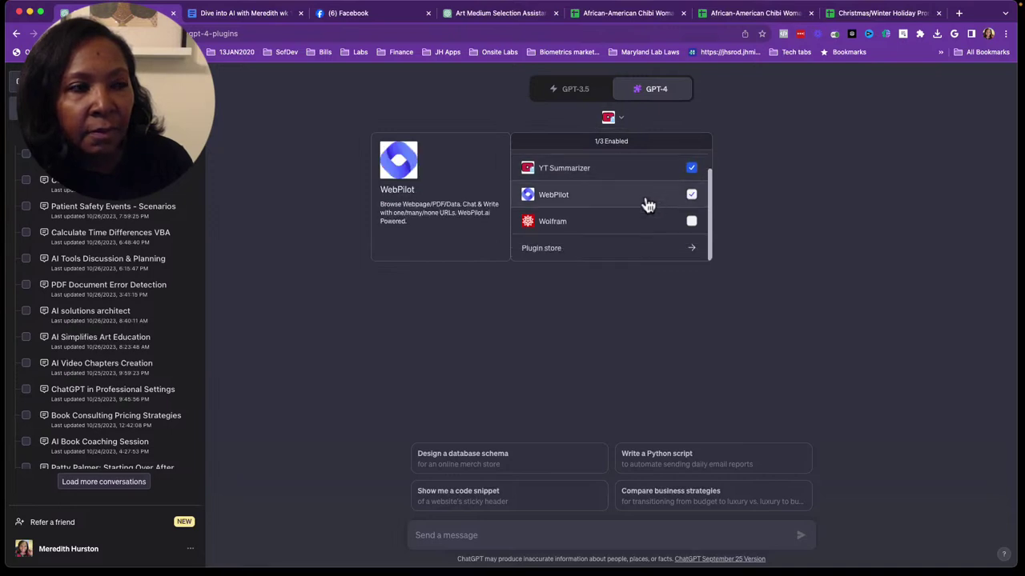
scroll(655, 172, "up", 1)
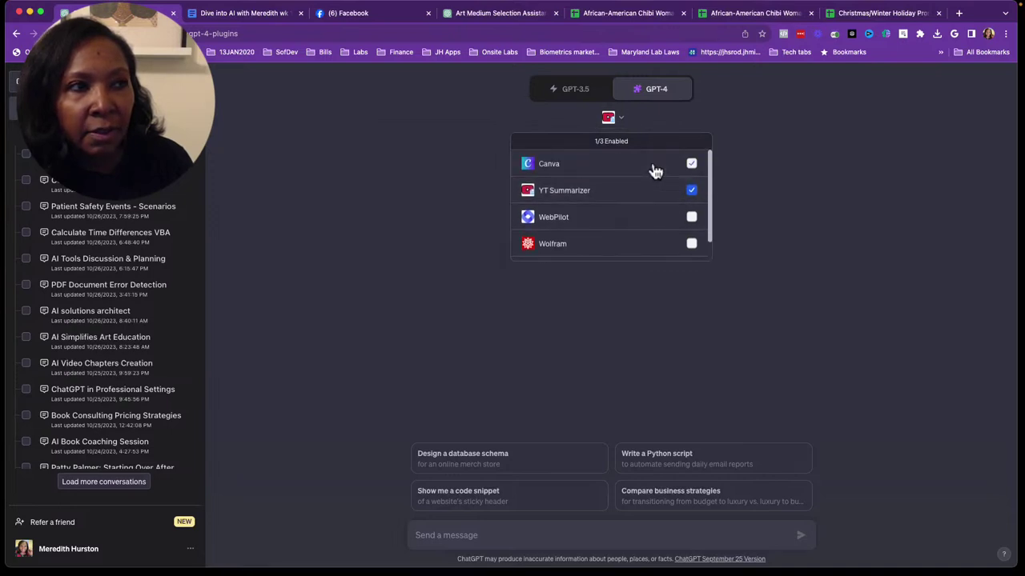
scroll(655, 171, "down", 1)
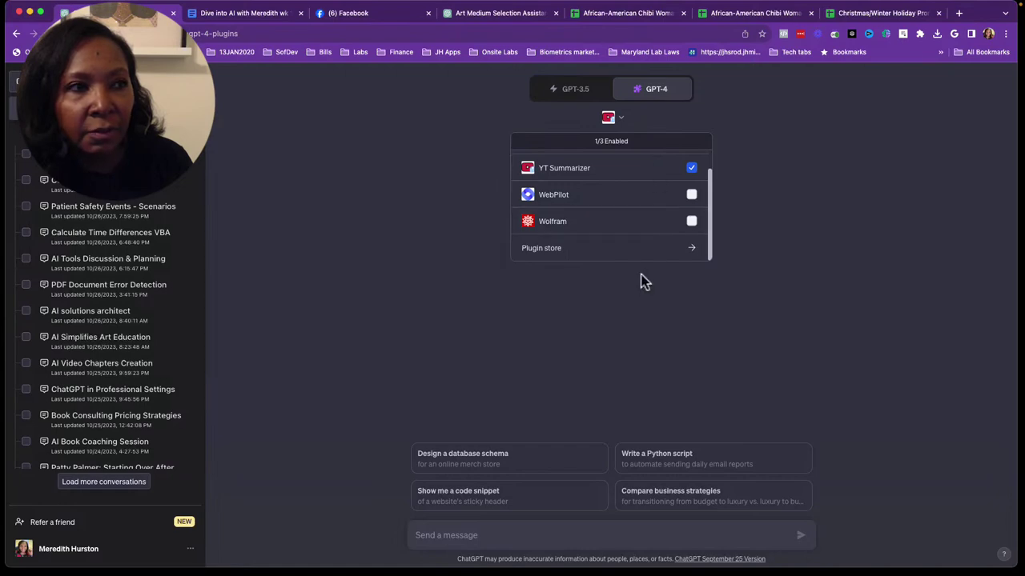
Enter the Plugin store past the About plugins notice, browse it, then close it
left_click(666, 253)
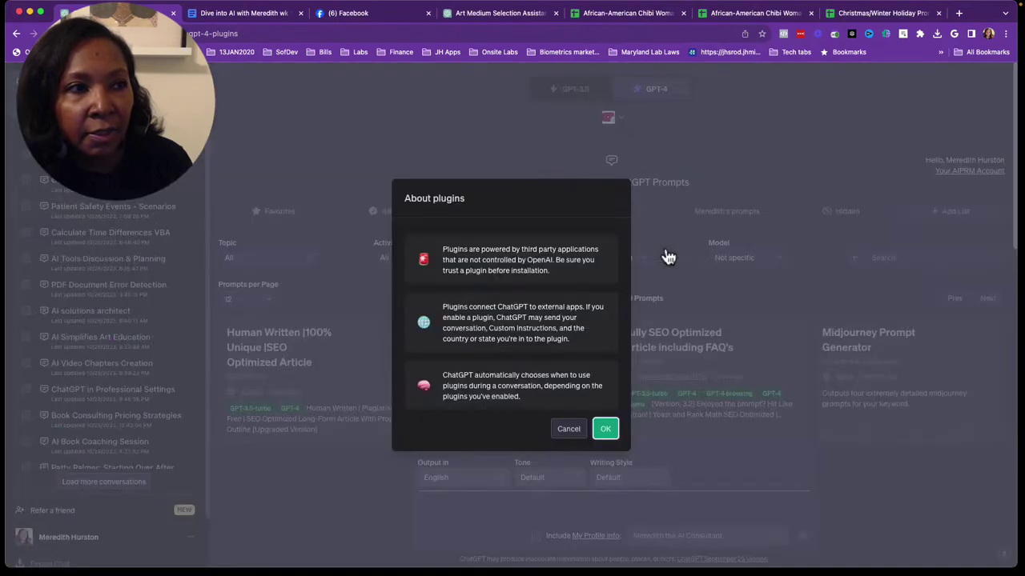
left_click(608, 429)
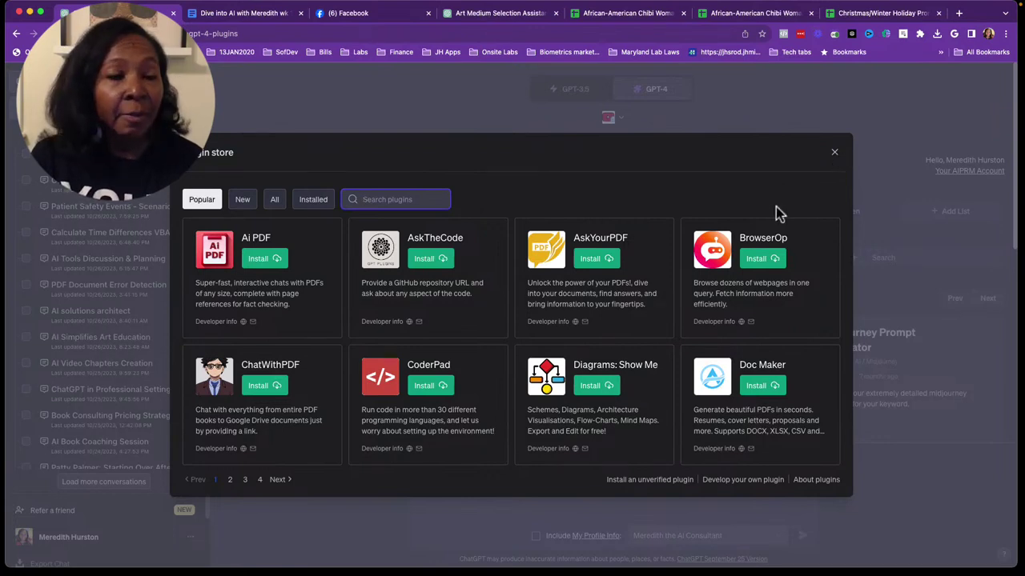
left_click(835, 153)
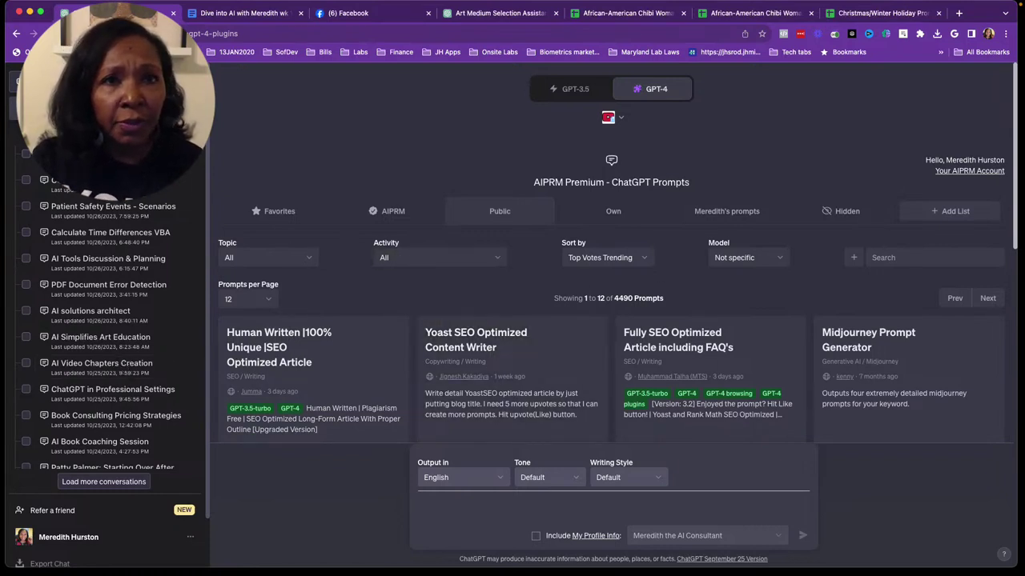
Open the 'AI Video Chapters Creation' chat at its chapter timestamps and duplicate it into a new tab
scroll(70, 196, "down", 1)
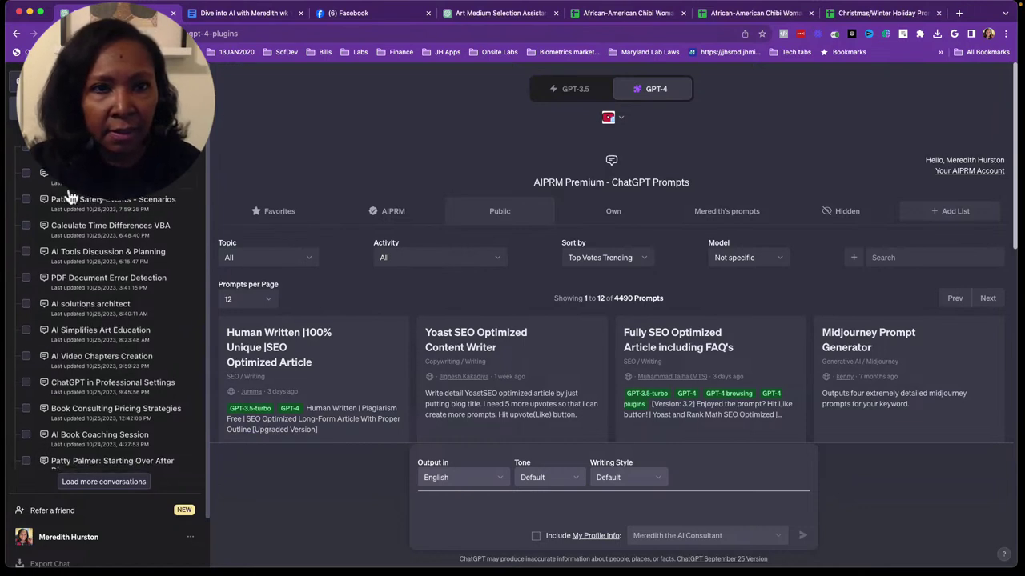
scroll(71, 197, "down", 1)
scroll(71, 197, "down", 1)
scroll(71, 197, "down", 1)
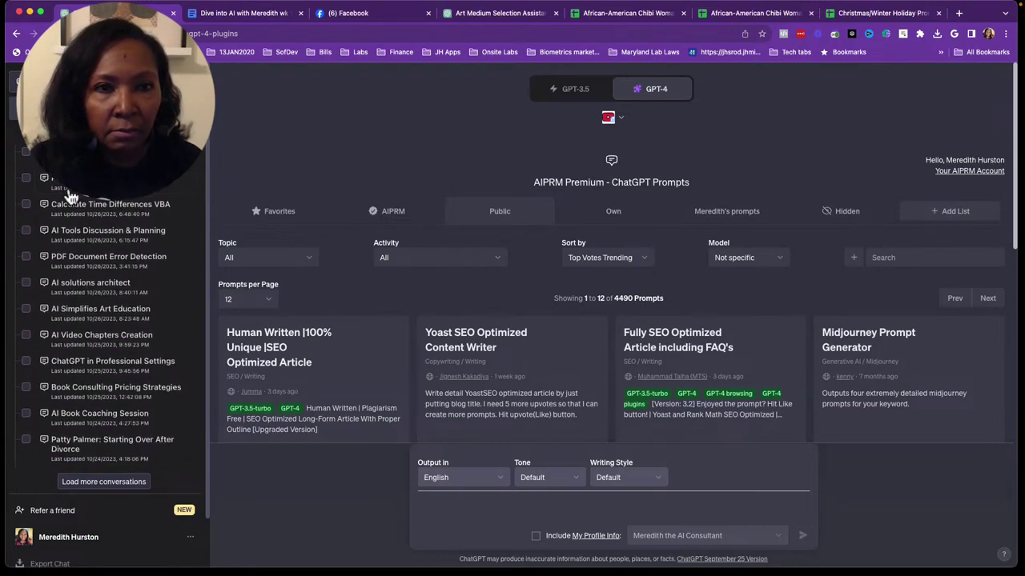
scroll(71, 197, "down", 1)
scroll(70, 197, "down", 1)
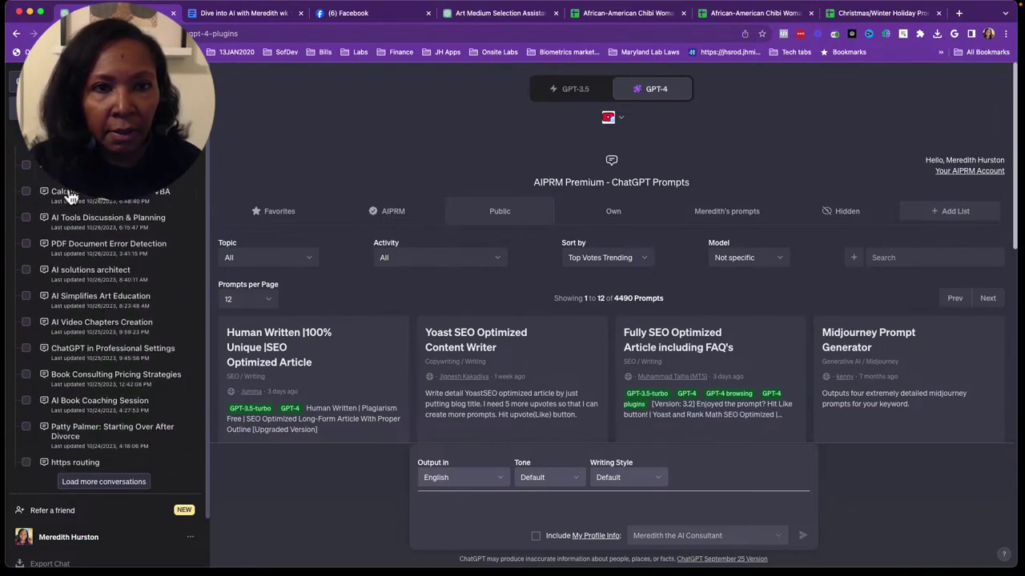
left_click(112, 328)
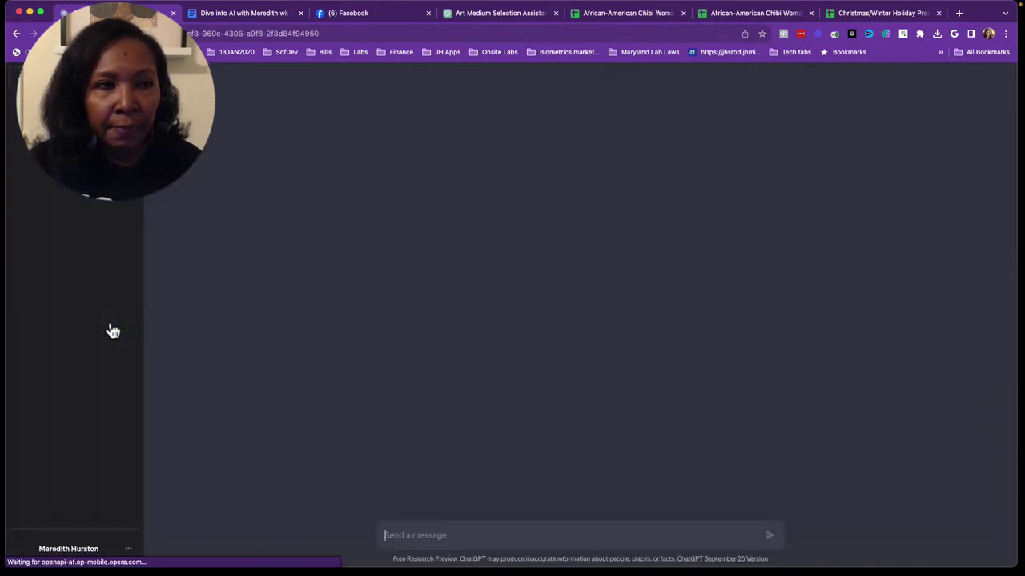
scroll(663, 263, "up", 5)
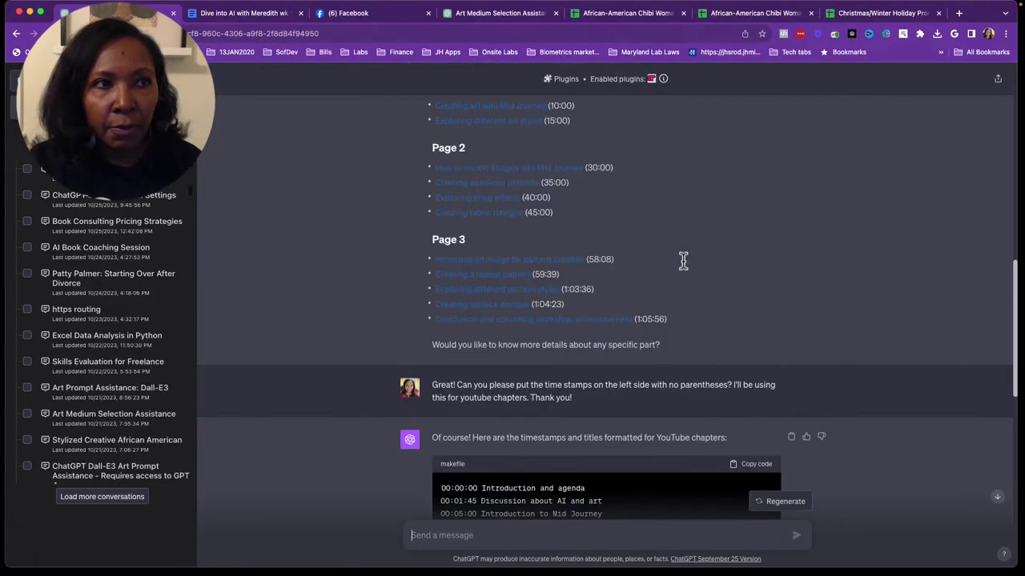
scroll(682, 264, "up", 5)
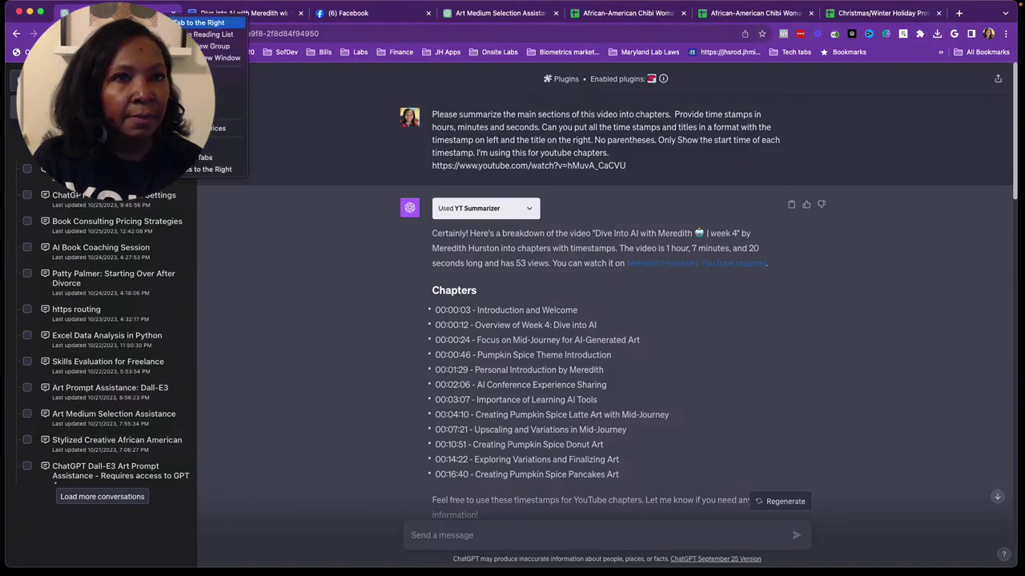
key("alt+Return")
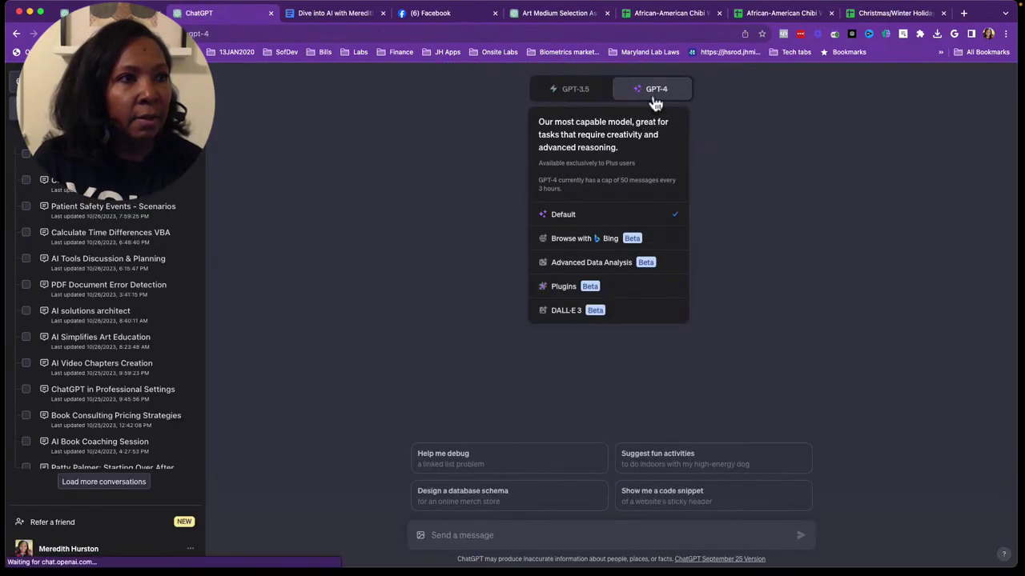
Switch the new chat to GPT-4 Plugins with only YT Summarizer enabled
left_click(630, 288)
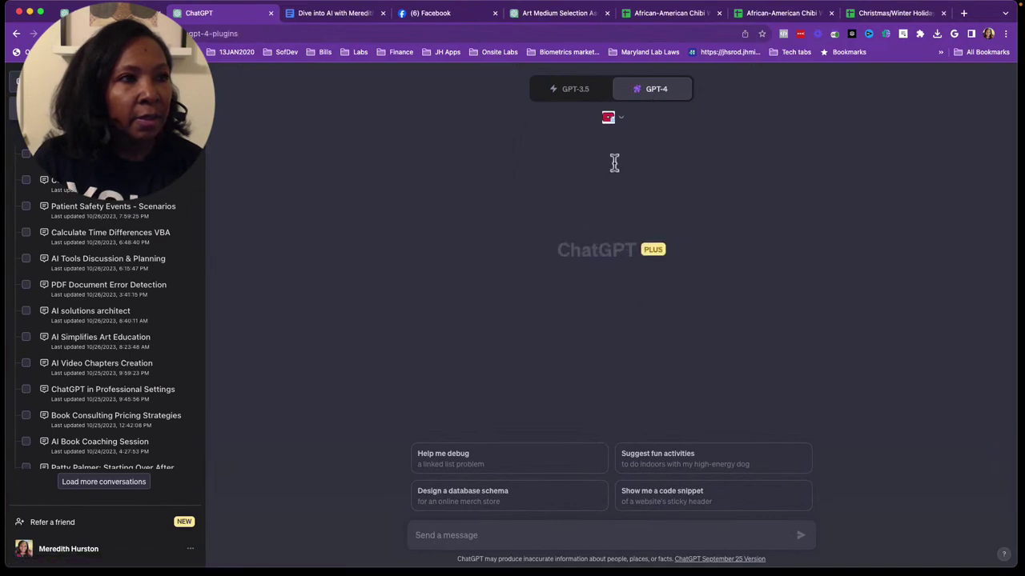
left_click(613, 129)
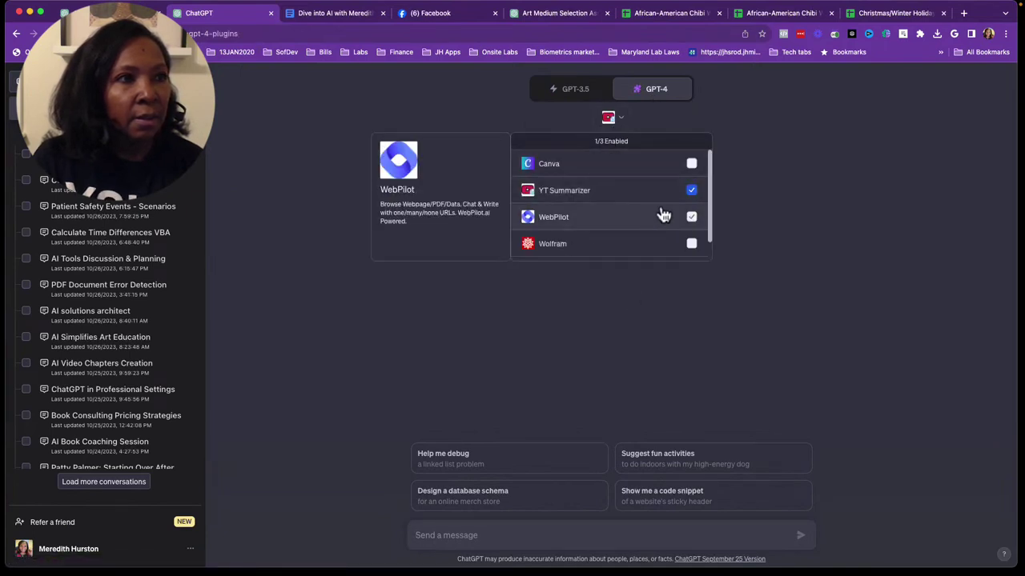
left_click(567, 197)
left_click(569, 199)
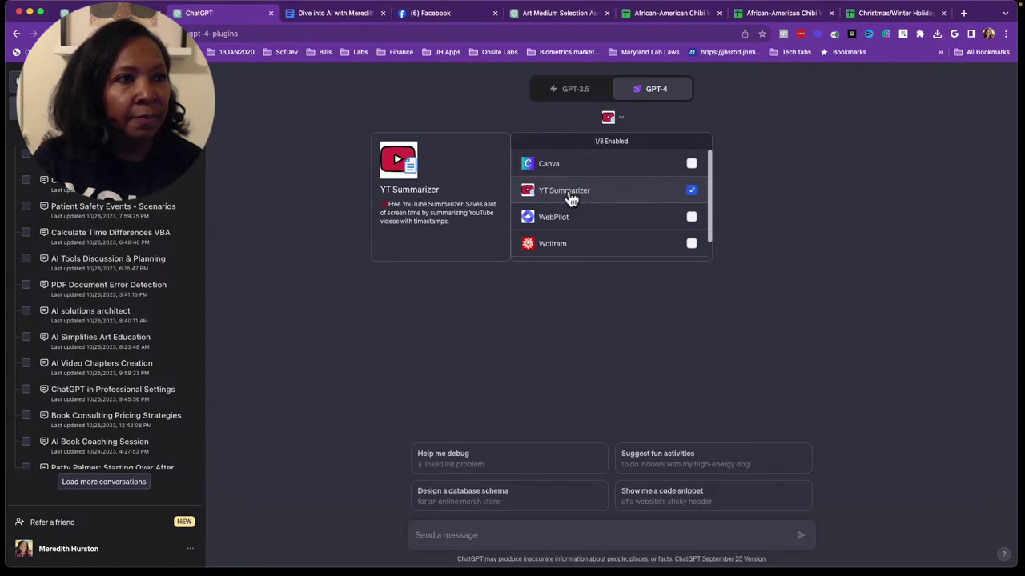
scroll(565, 229, "down", 1)
Search the plugin store for 'youtube sum' and open YT Summarizer's developer legal page
left_click(569, 253)
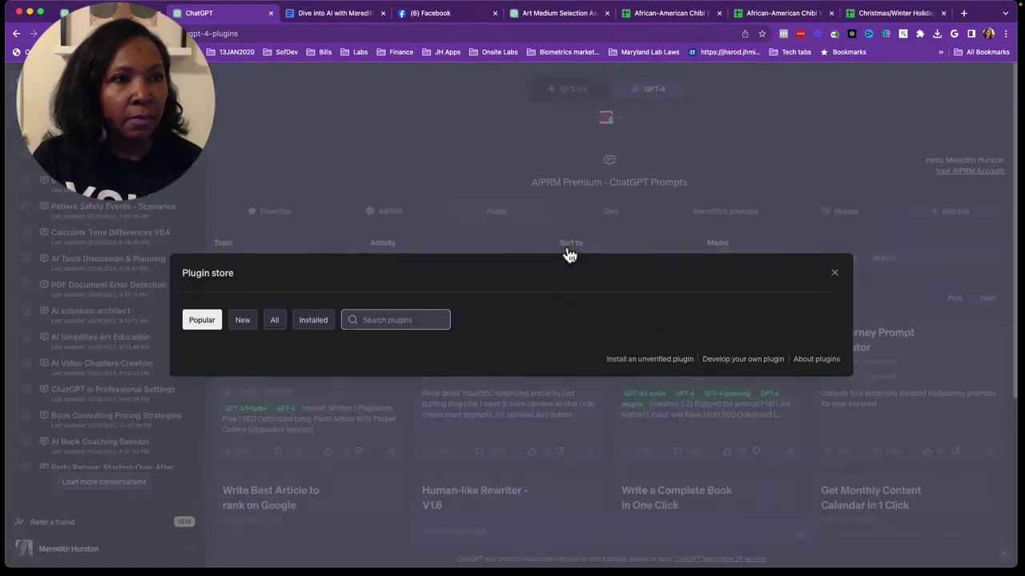
left_click(387, 320)
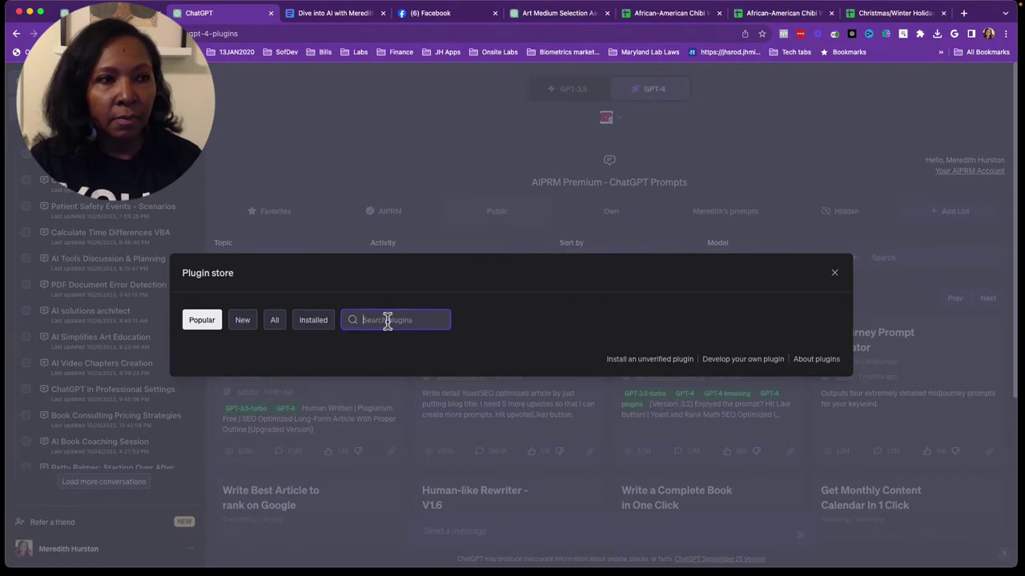
type("yout")
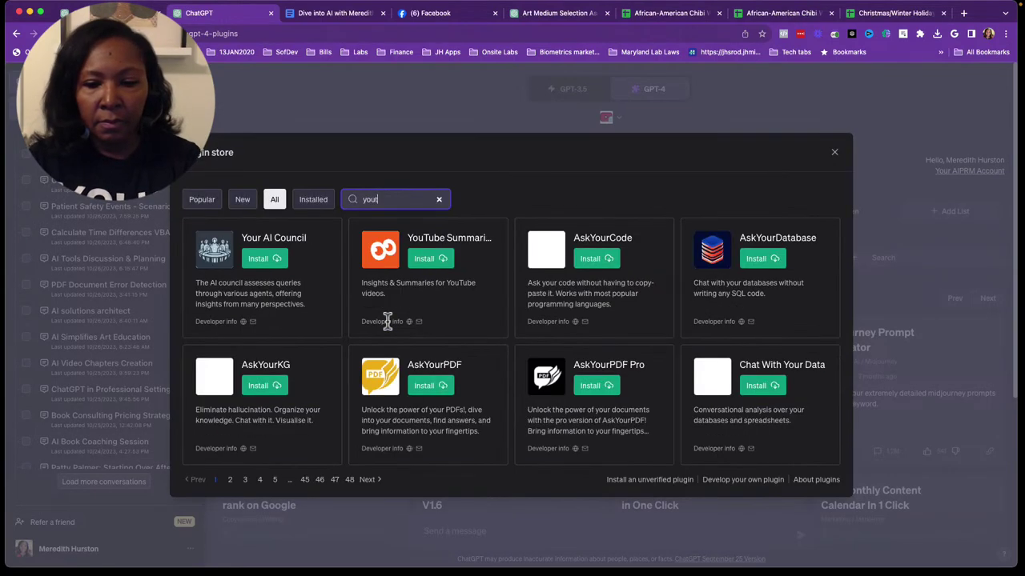
type("u")
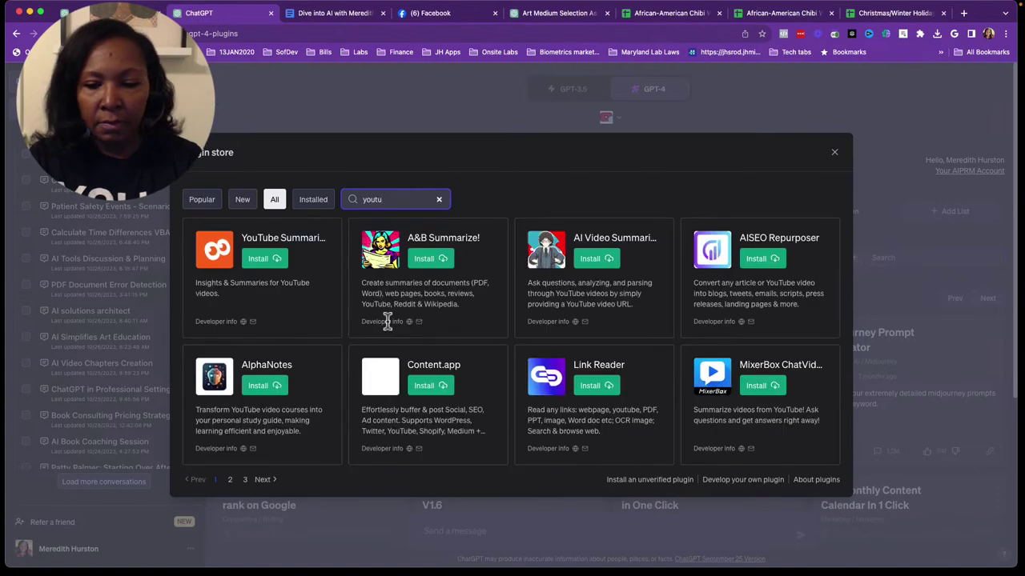
type("be")
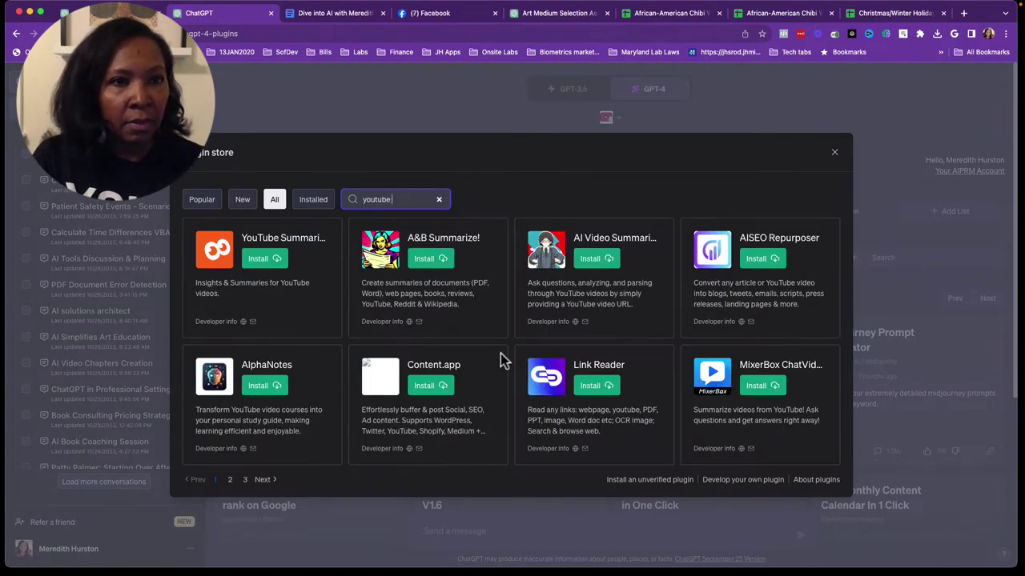
type(" sum")
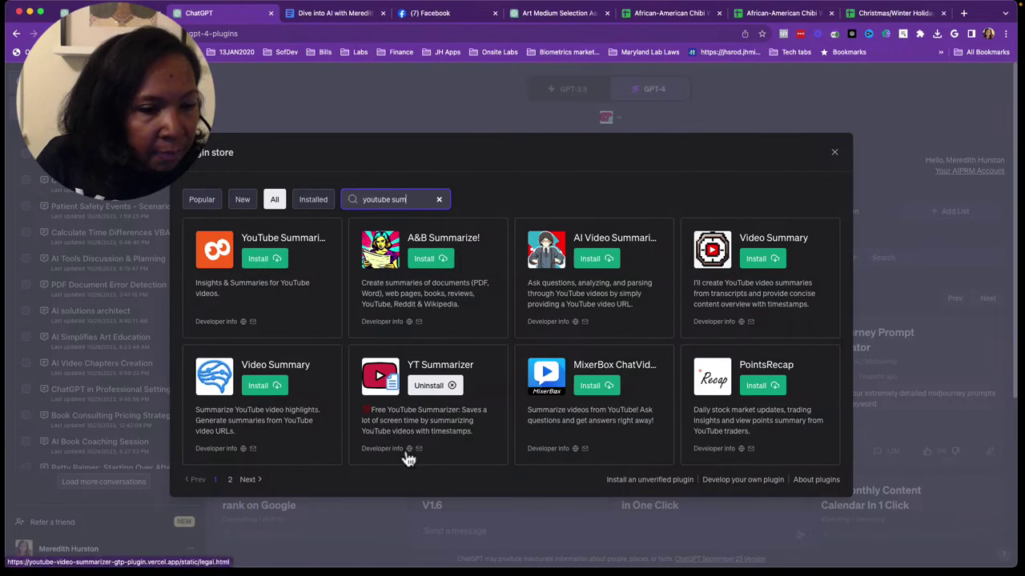
left_click(409, 450)
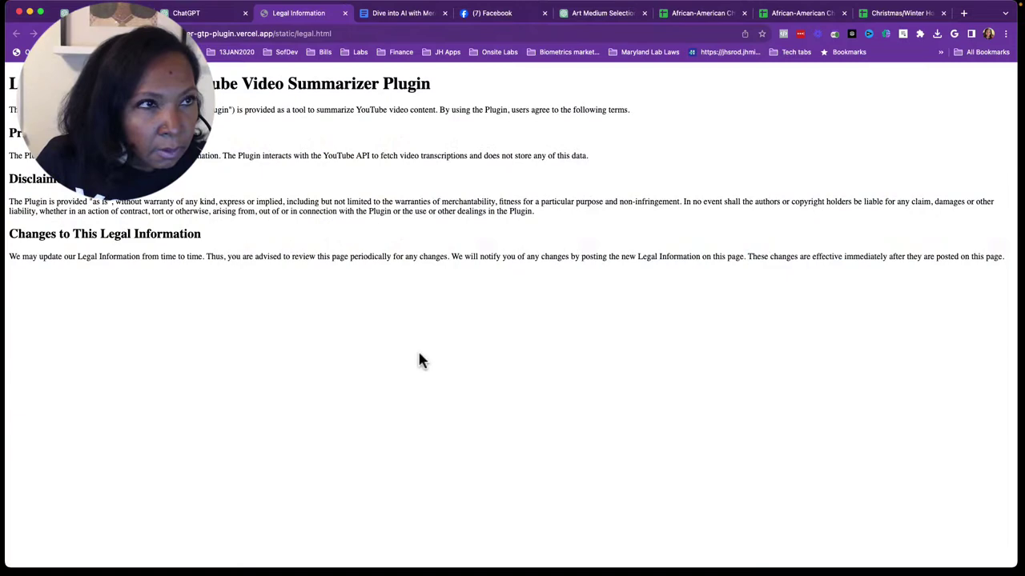
Go back to the ChatGPT tab holding the YT Summarizer chapter list
left_click(218, 13)
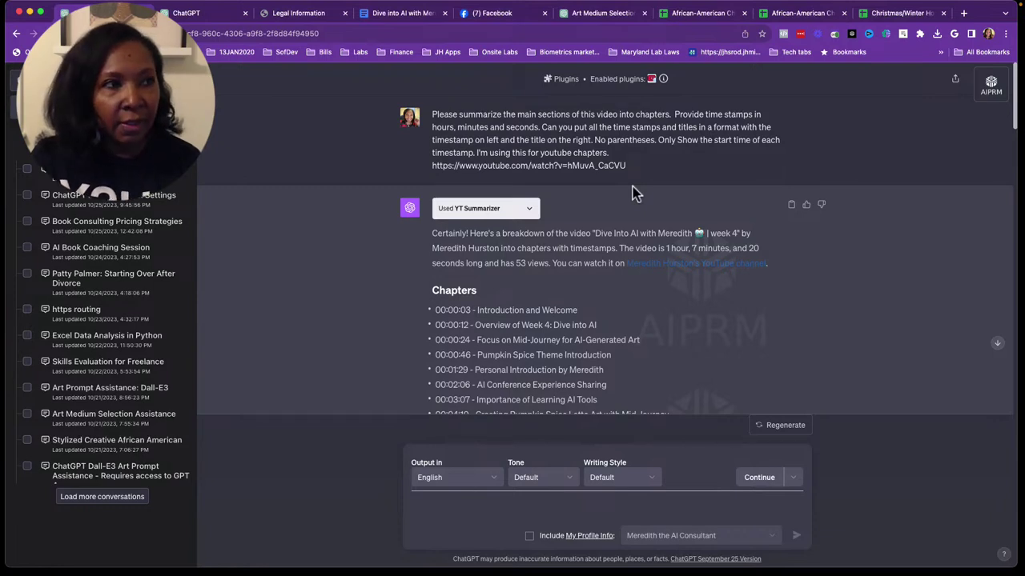
mouse_move(609, 140)
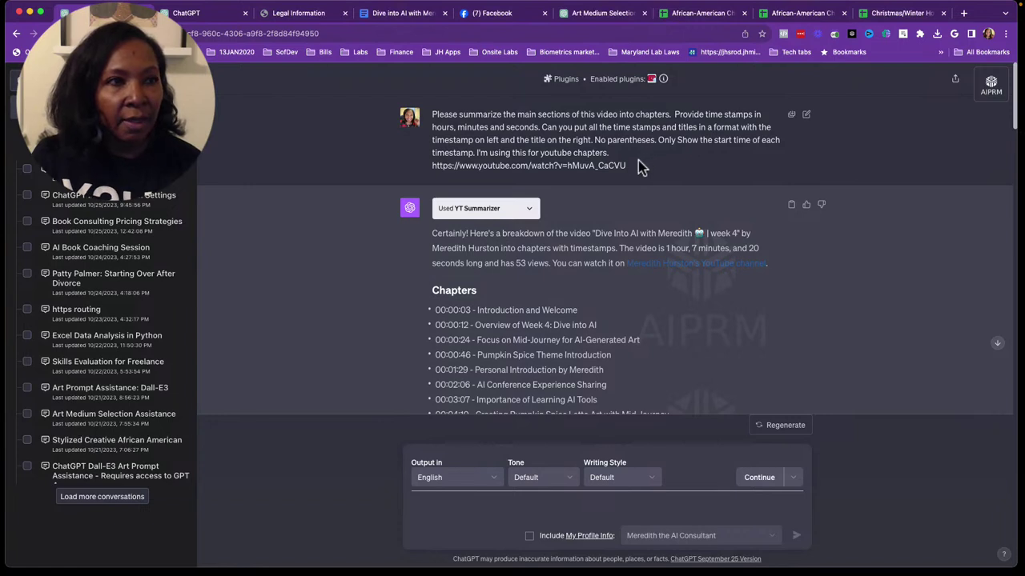
Scroll through YT Summarizer's full chapter list for the Dive Into AI week 4 video
scroll(638, 160, "down", 1)
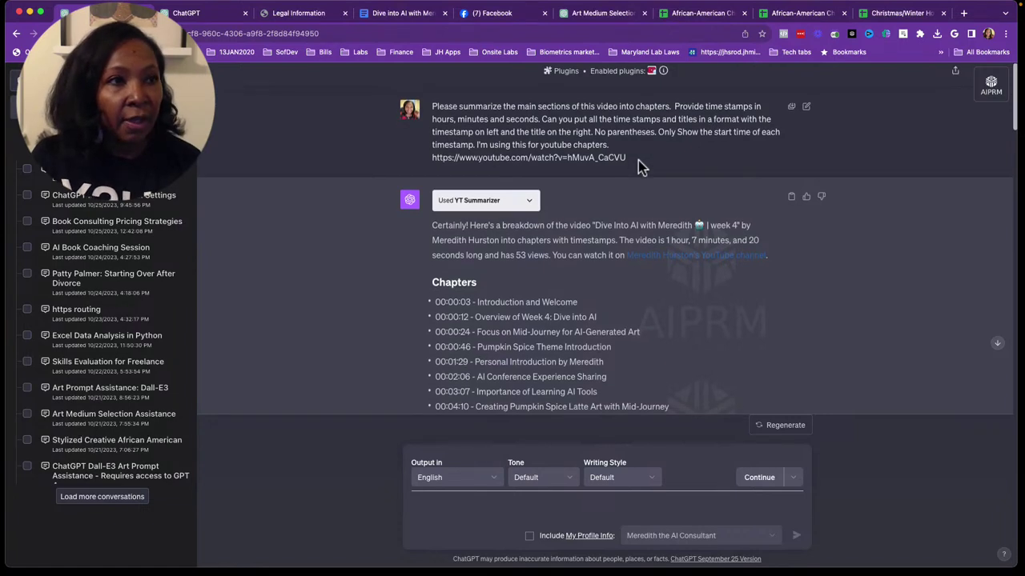
scroll(638, 160, "down", 1)
scroll(638, 160, "down", 1)
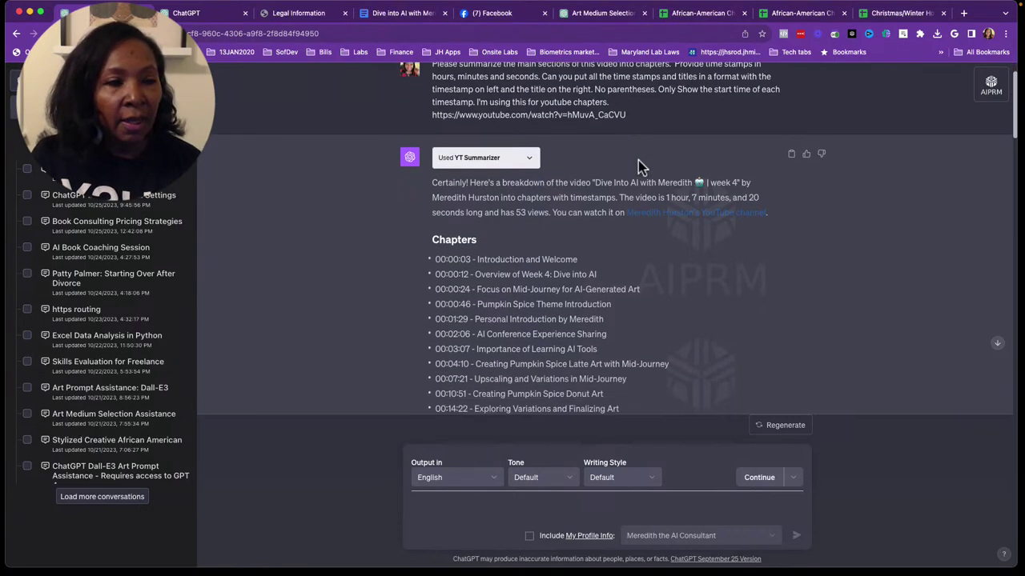
scroll(638, 160, "down", 2)
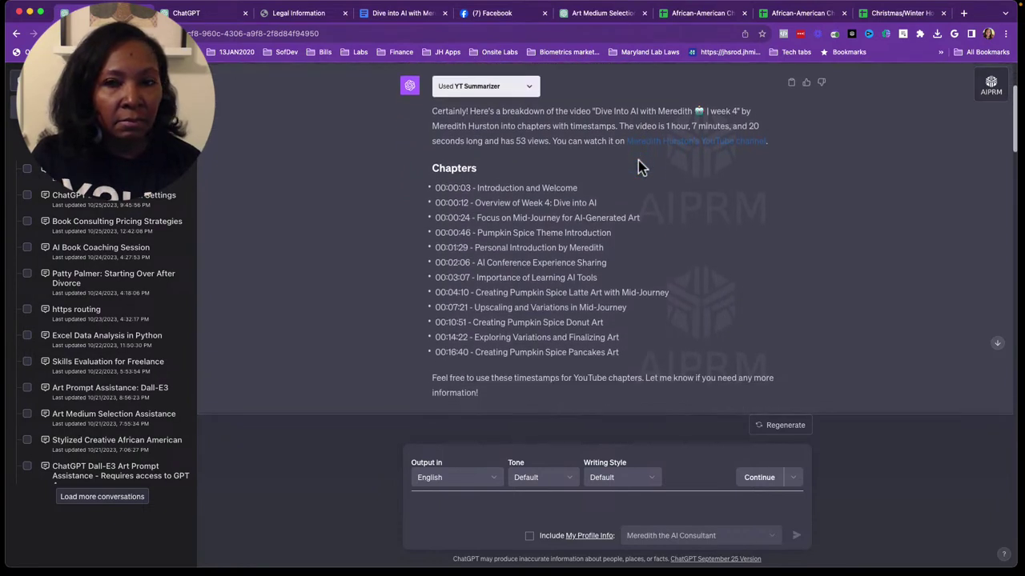
scroll(638, 160, "down", 2)
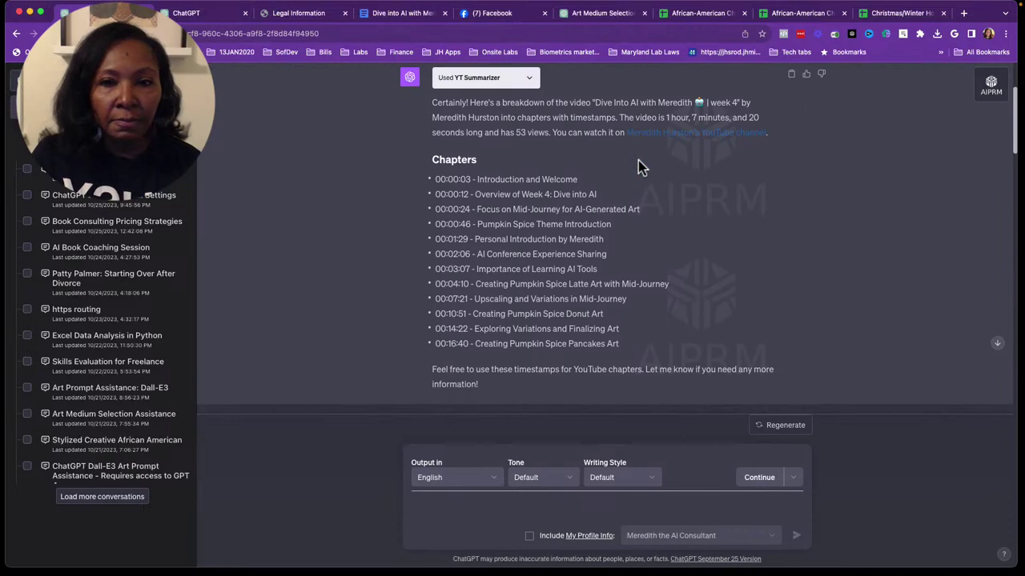
scroll(638, 160, "down", 1)
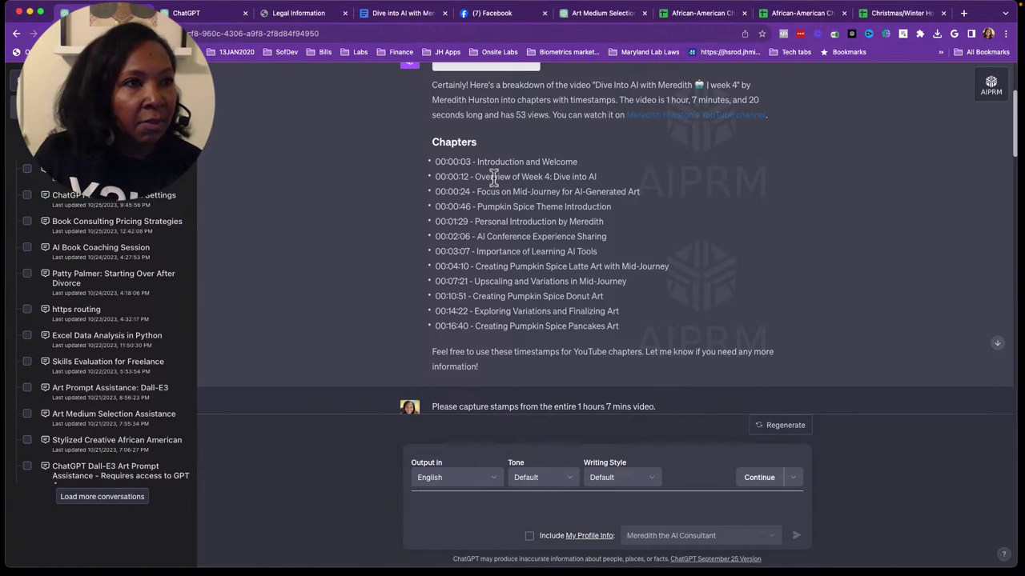
scroll(494, 177, "down", 1)
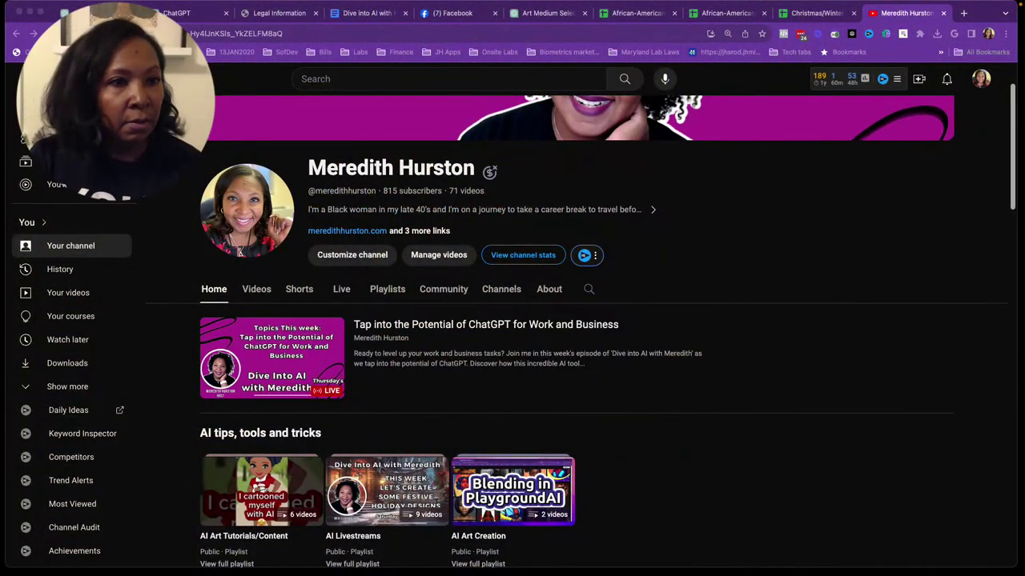
Show the channel's Live streams and play 'Navigating Careers with AI: ChatGPT's Role in Communication & work'
scroll(576, 321, "down", 1)
scroll(576, 320, "up", 2)
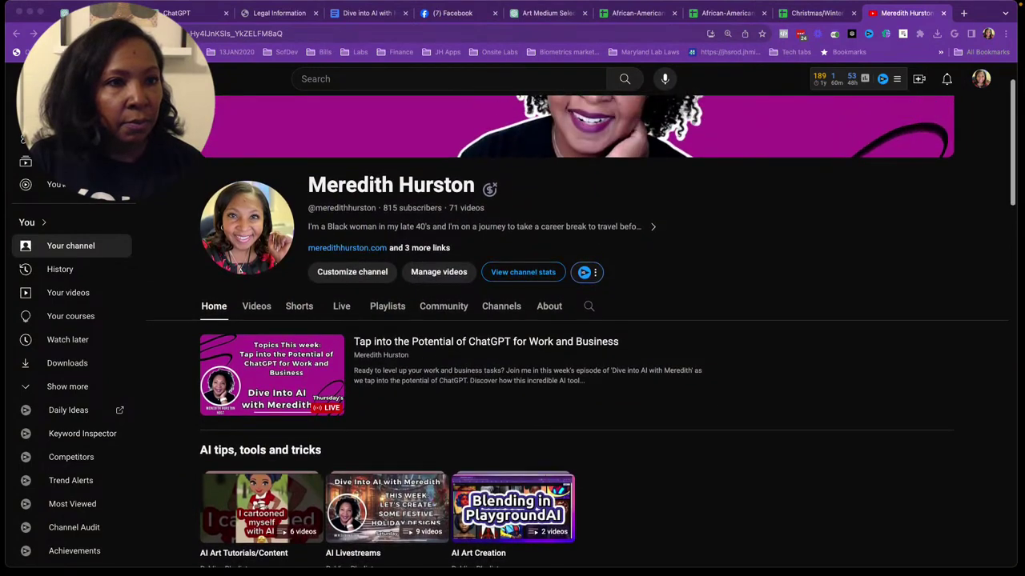
left_click(340, 307)
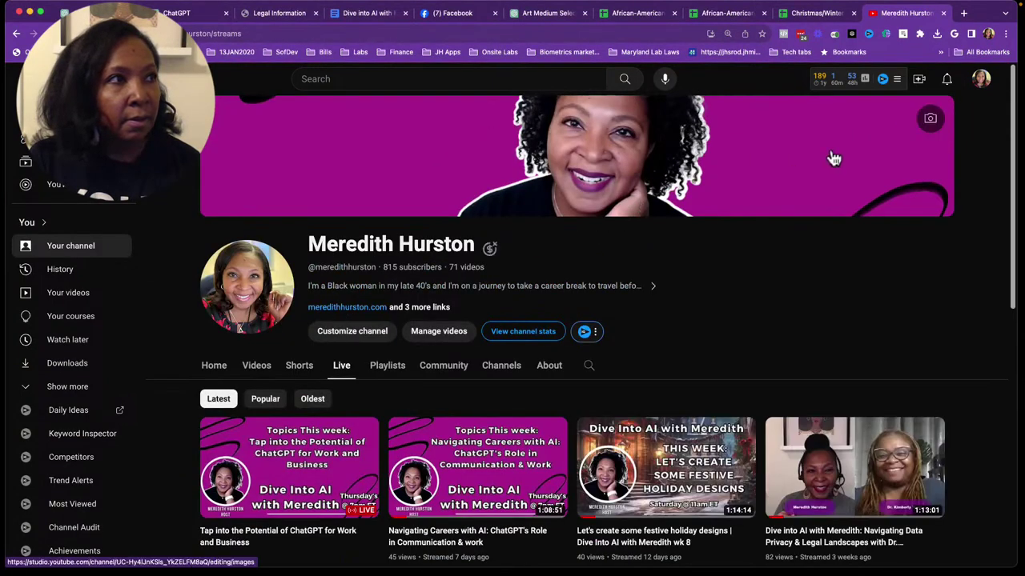
right_click(912, 12)
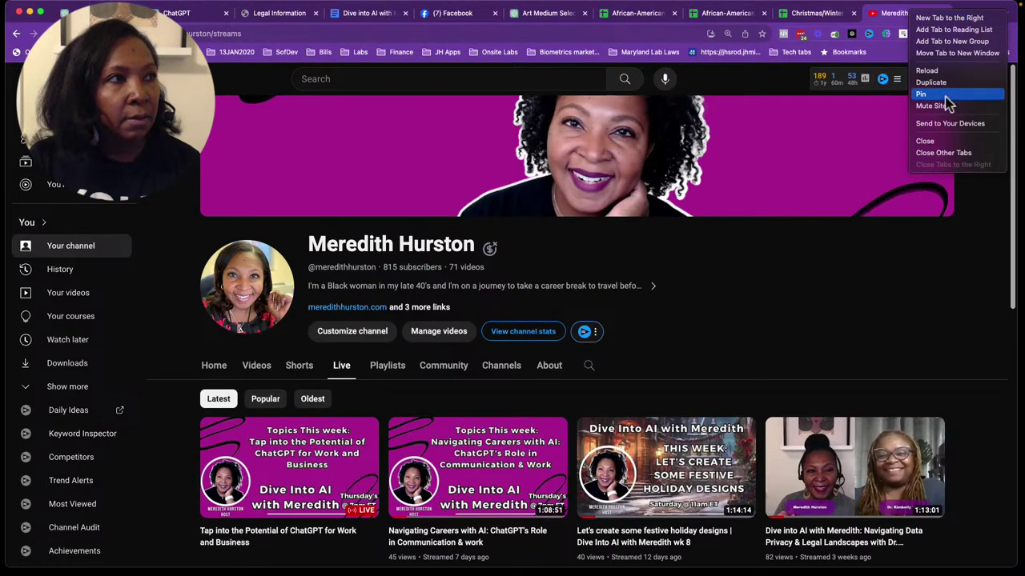
key("Escape")
scroll(702, 308, "down", 1)
scroll(606, 424, "down", 3)
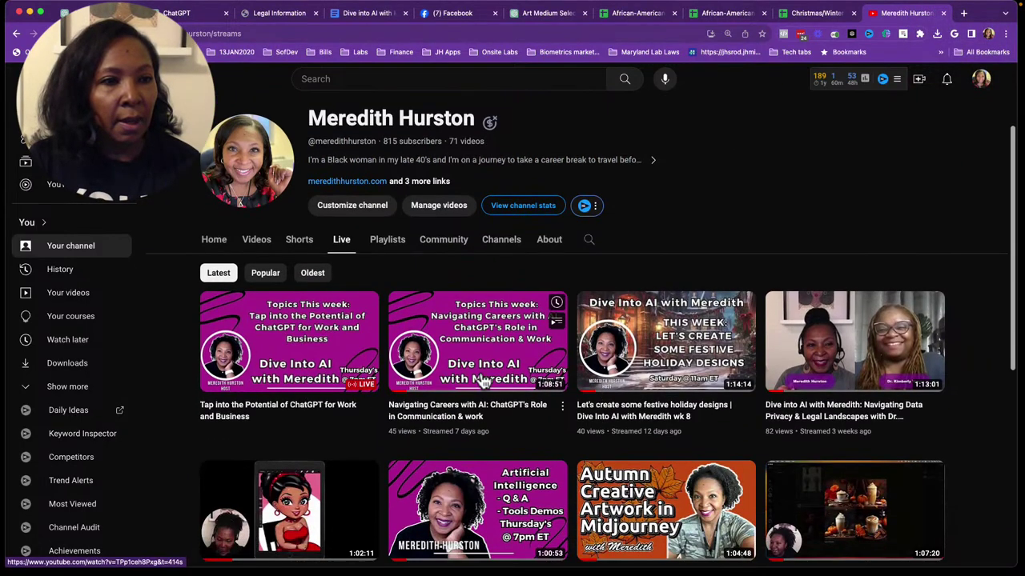
mouse_move(477, 466)
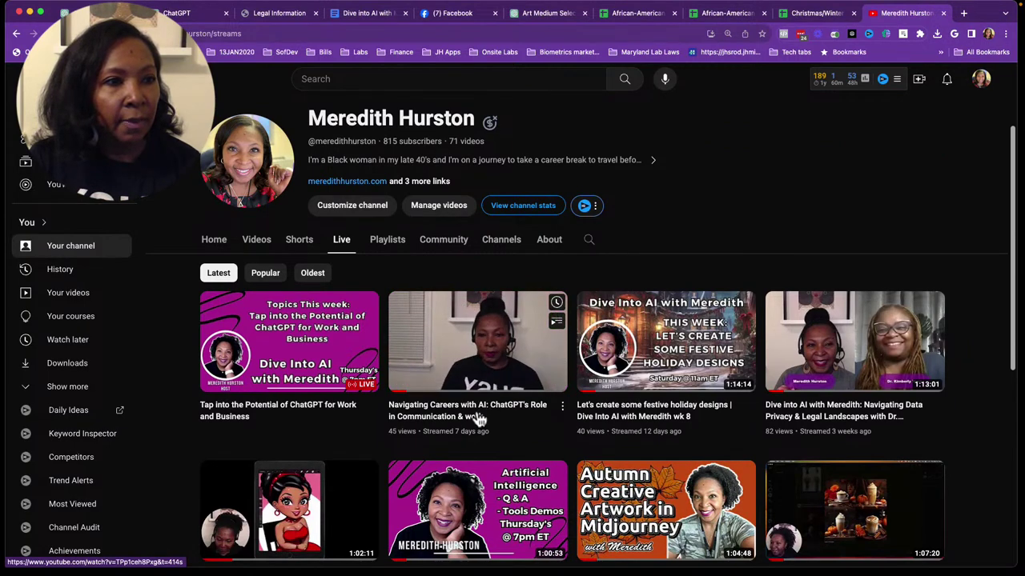
left_click(483, 410)
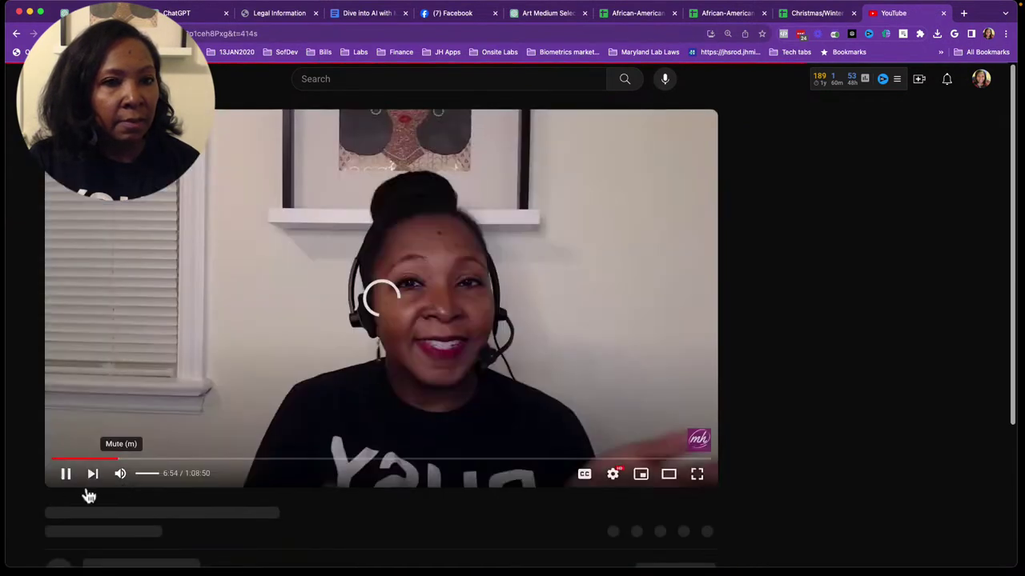
Pause the stream, expand its description, and jump to the 55:30 Cover Letter Creation with Claude AI chapter
left_click(66, 473)
scroll(445, 346, "down", 4)
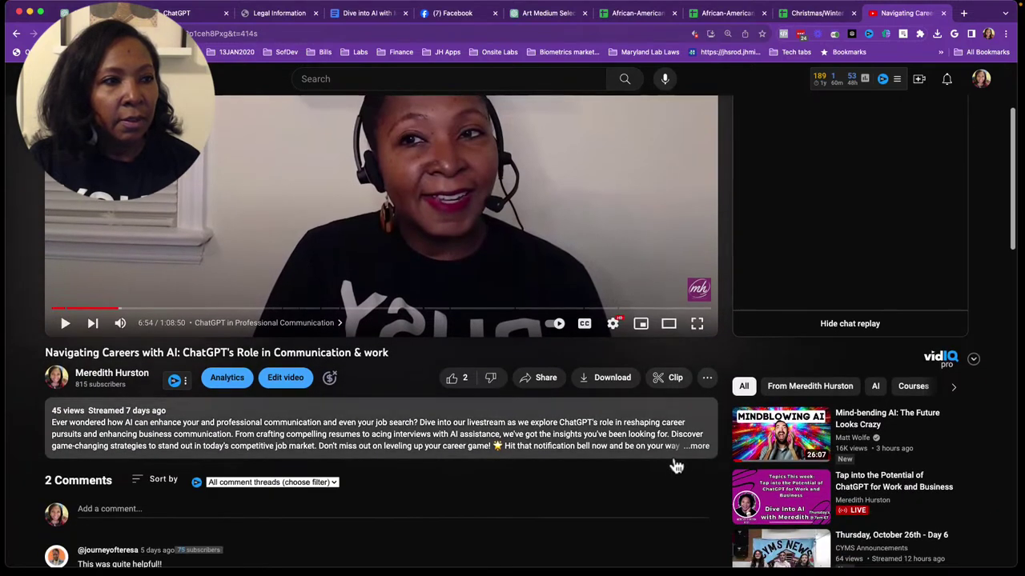
left_click(701, 447)
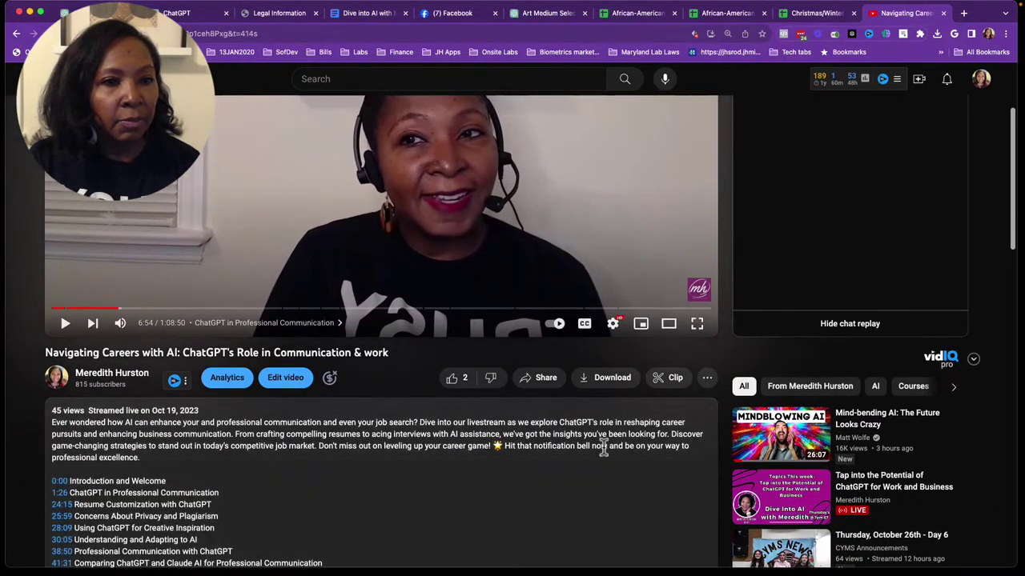
scroll(602, 448, "down", 2)
scroll(603, 448, "down", 1)
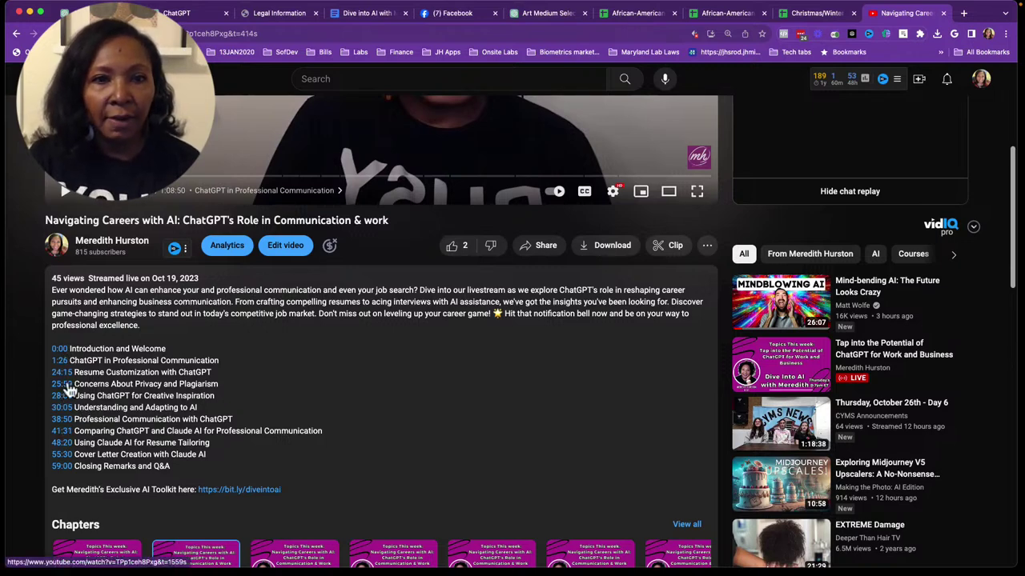
left_click(62, 454)
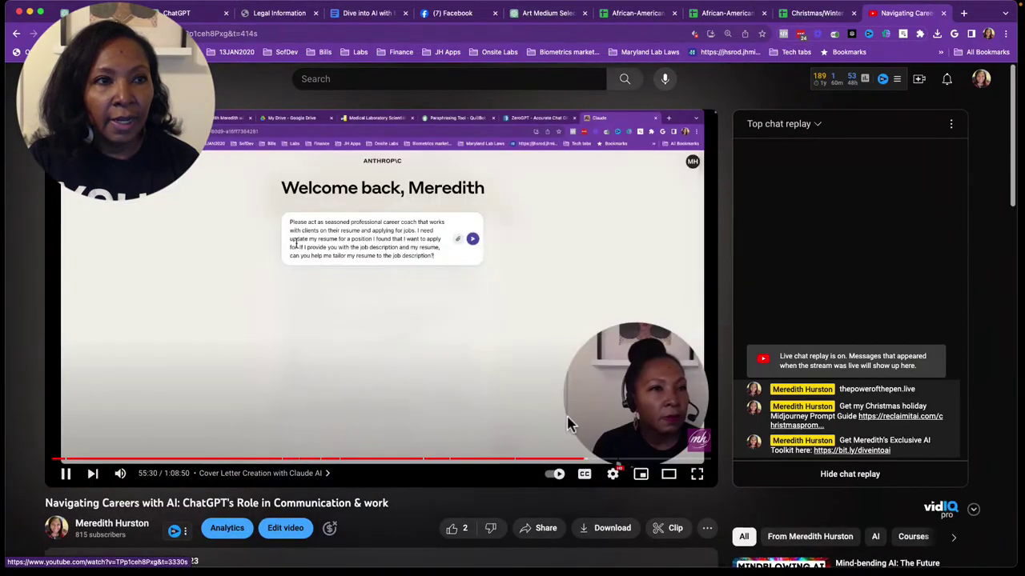
Scroll through the description's chapter timestamps, then compare with ChatGPT's chapter list
scroll(616, 412, "down", 1)
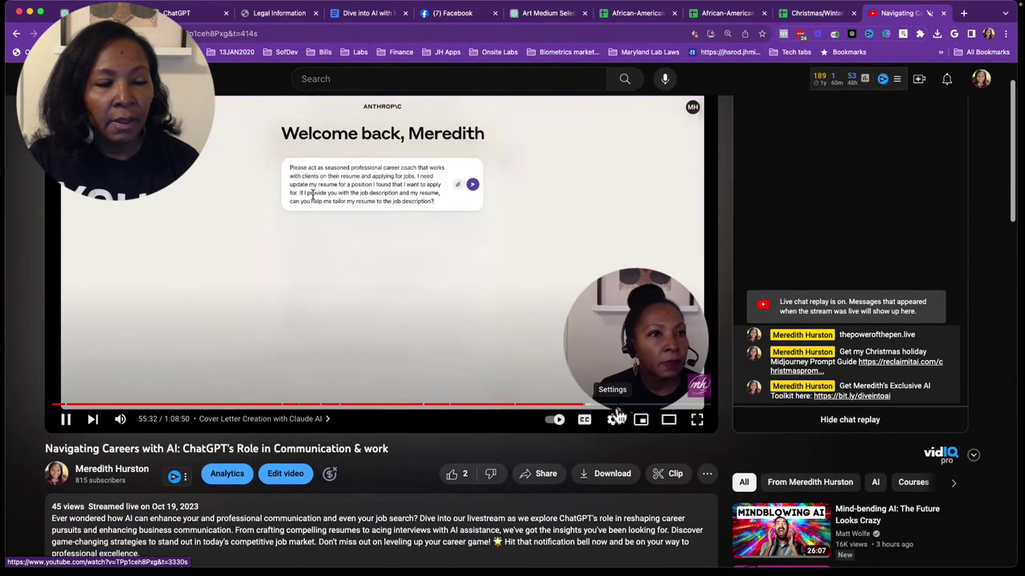
scroll(476, 496, "down", 2)
scroll(477, 497, "down", 3)
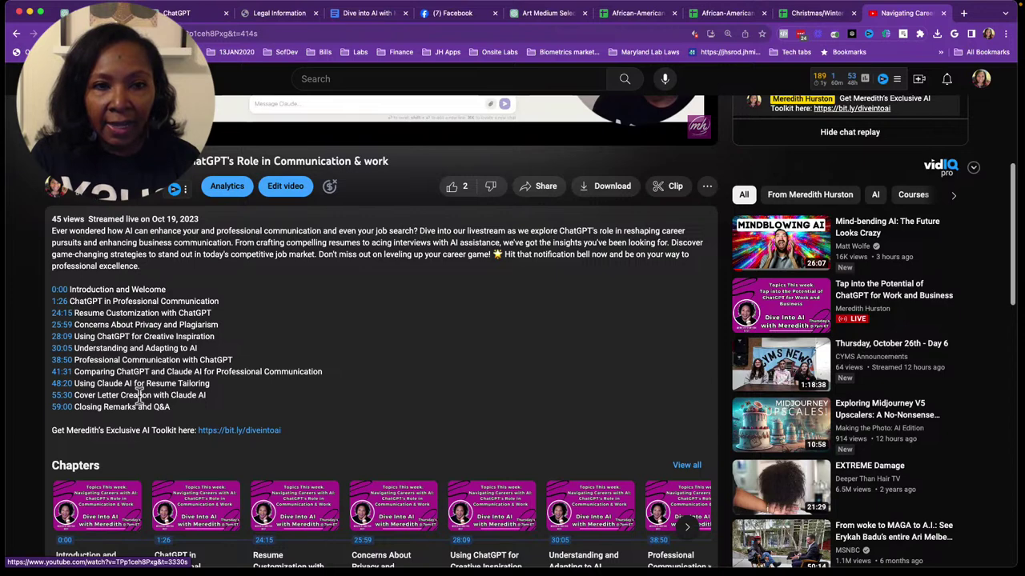
scroll(139, 398, "down", 1)
scroll(140, 398, "up", 1)
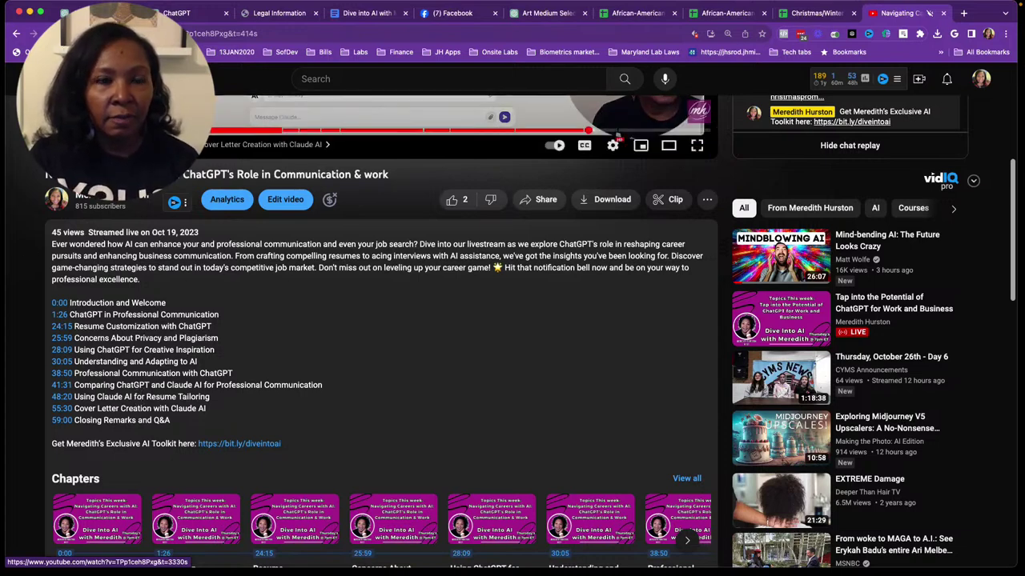
left_click(176, 13)
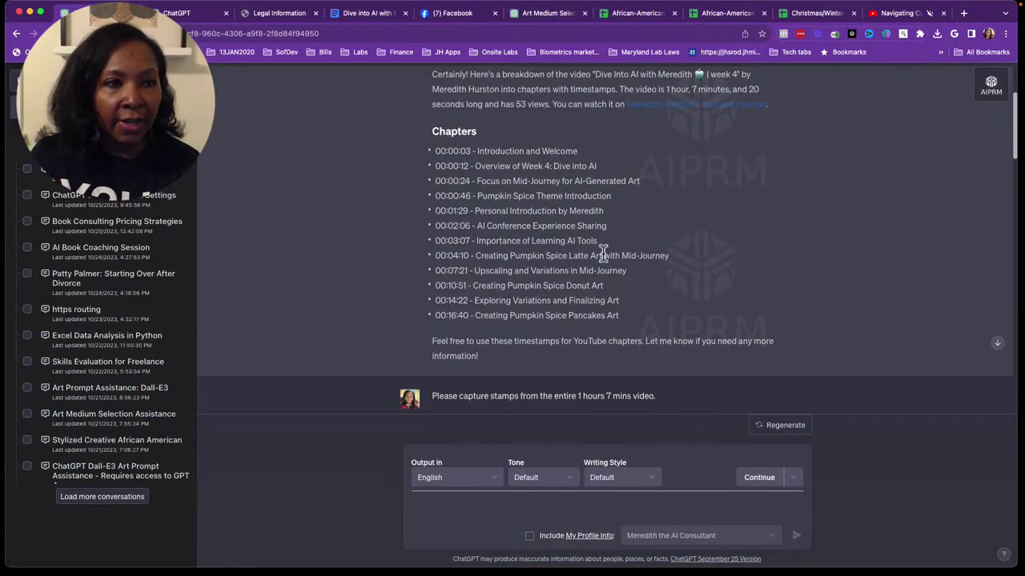
scroll(606, 253, "down", 1)
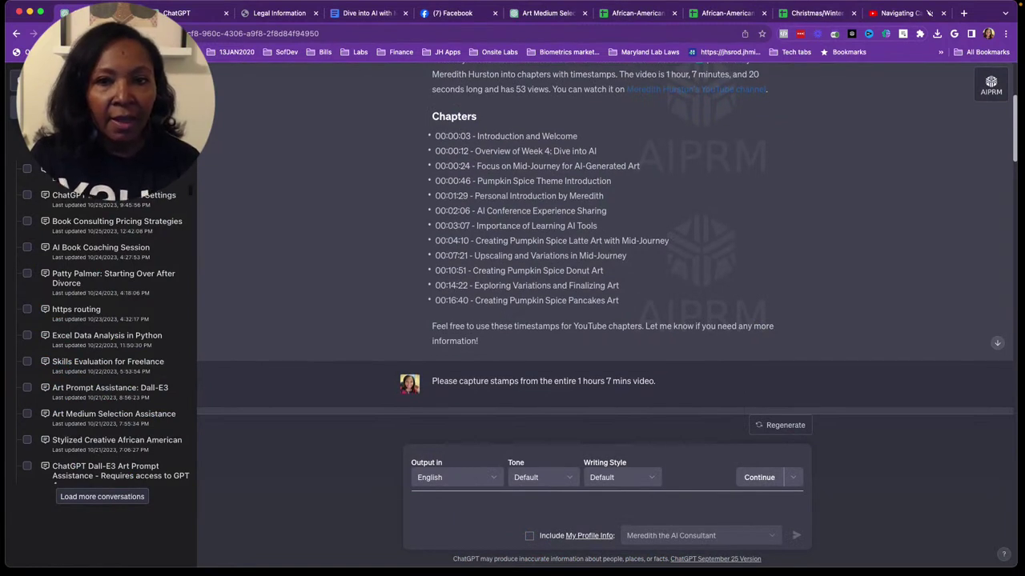